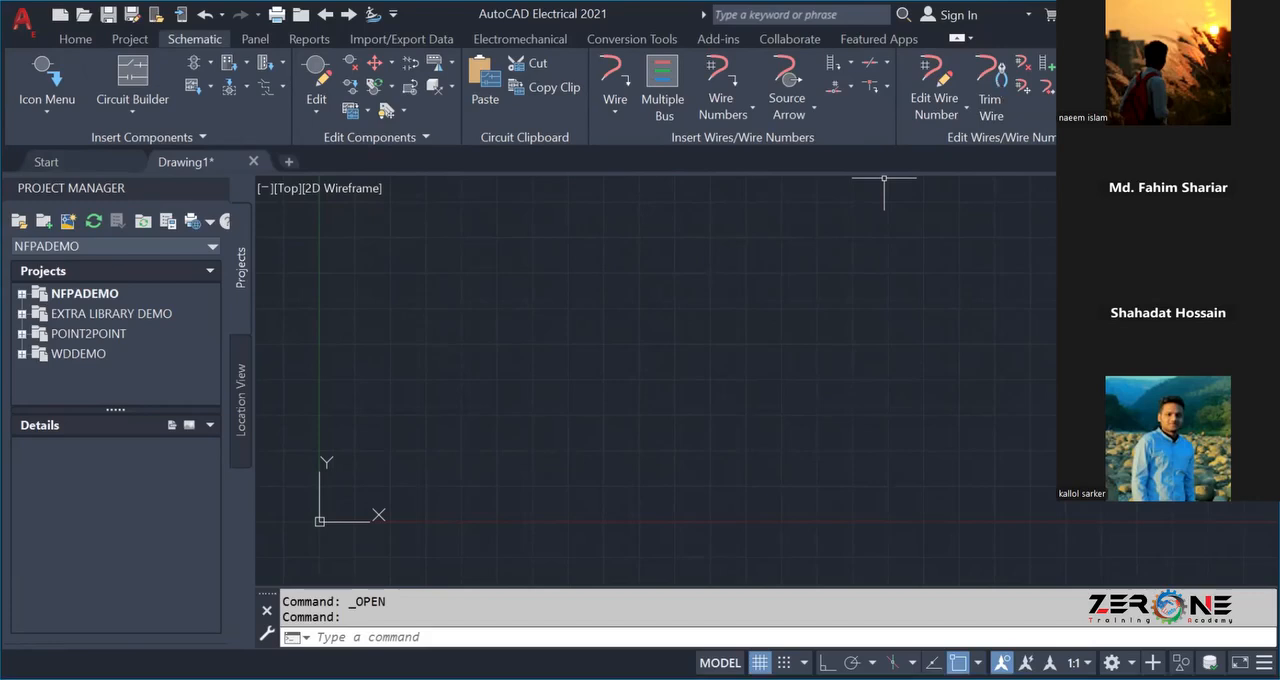
Create a new drawing from the ACAD_ELECTRICAL.dwt template.
scroll(884, 178, down, 1)
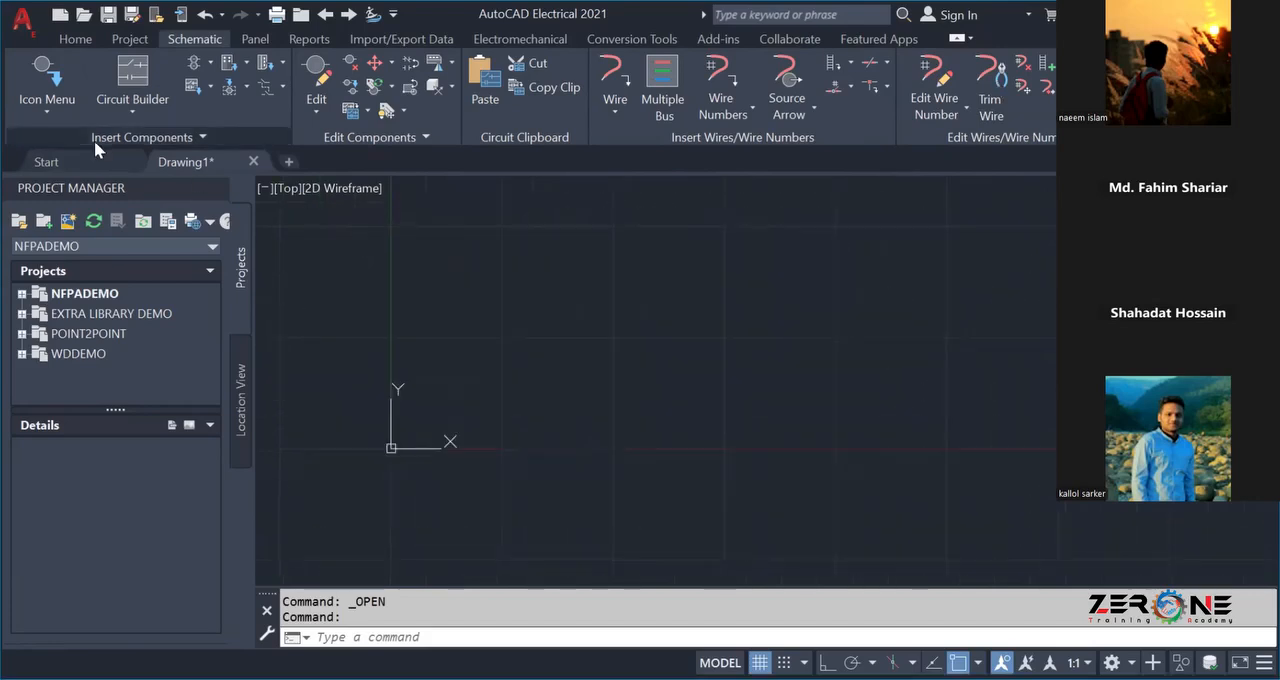
click(22, 20)
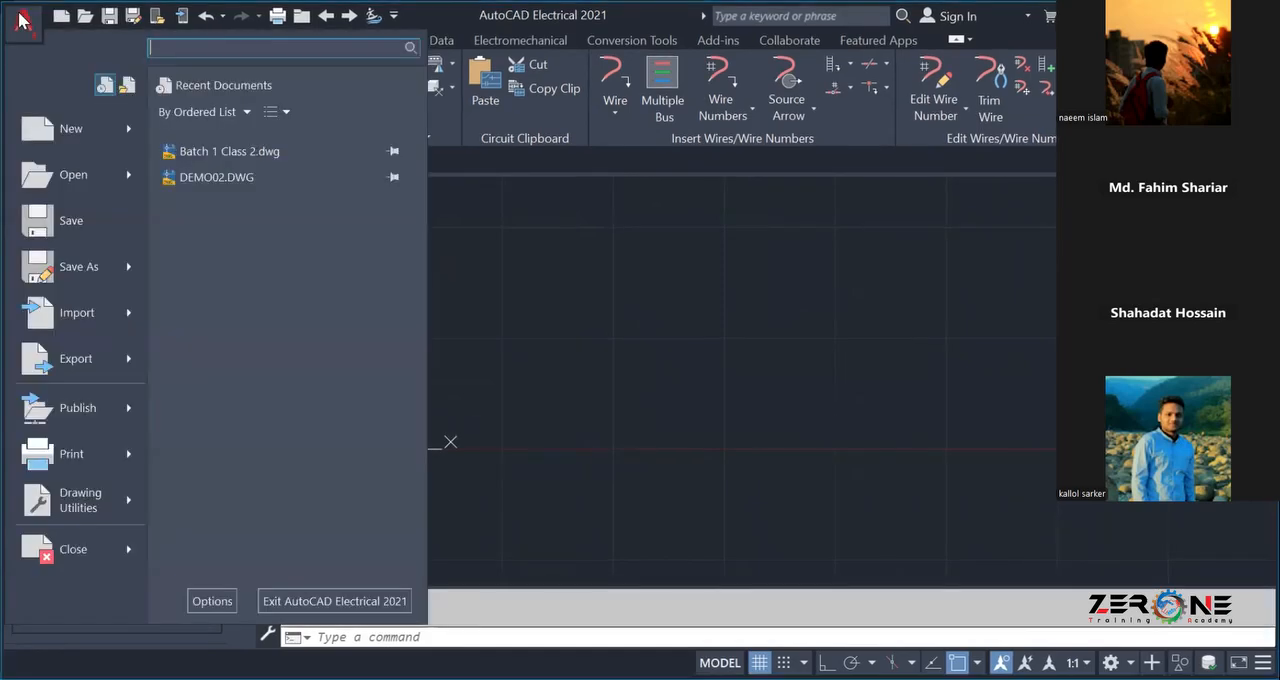
click(72, 134)
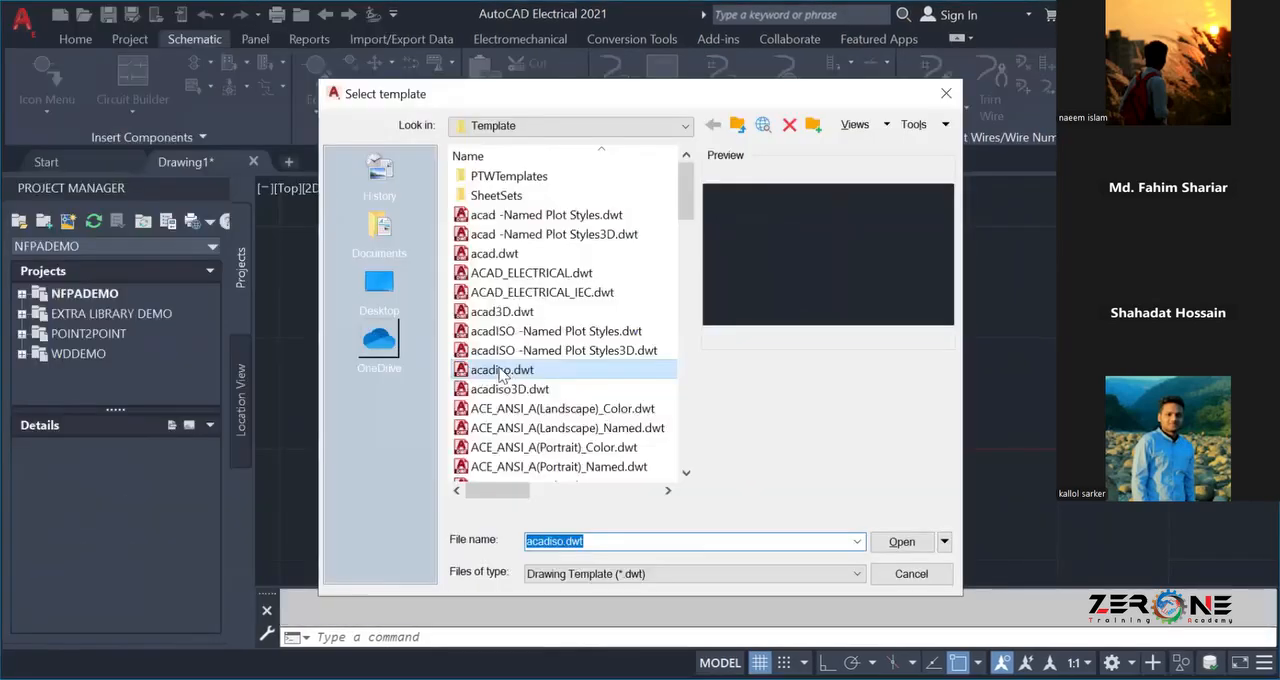
click(512, 273)
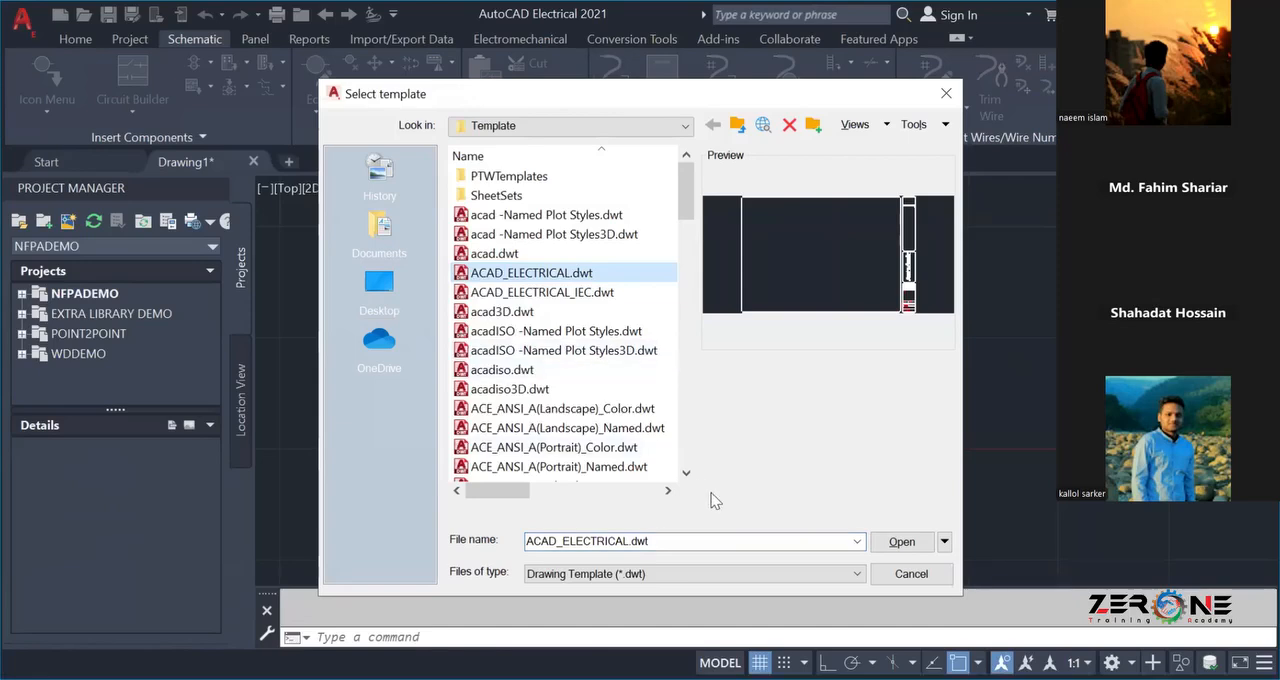
click(890, 541)
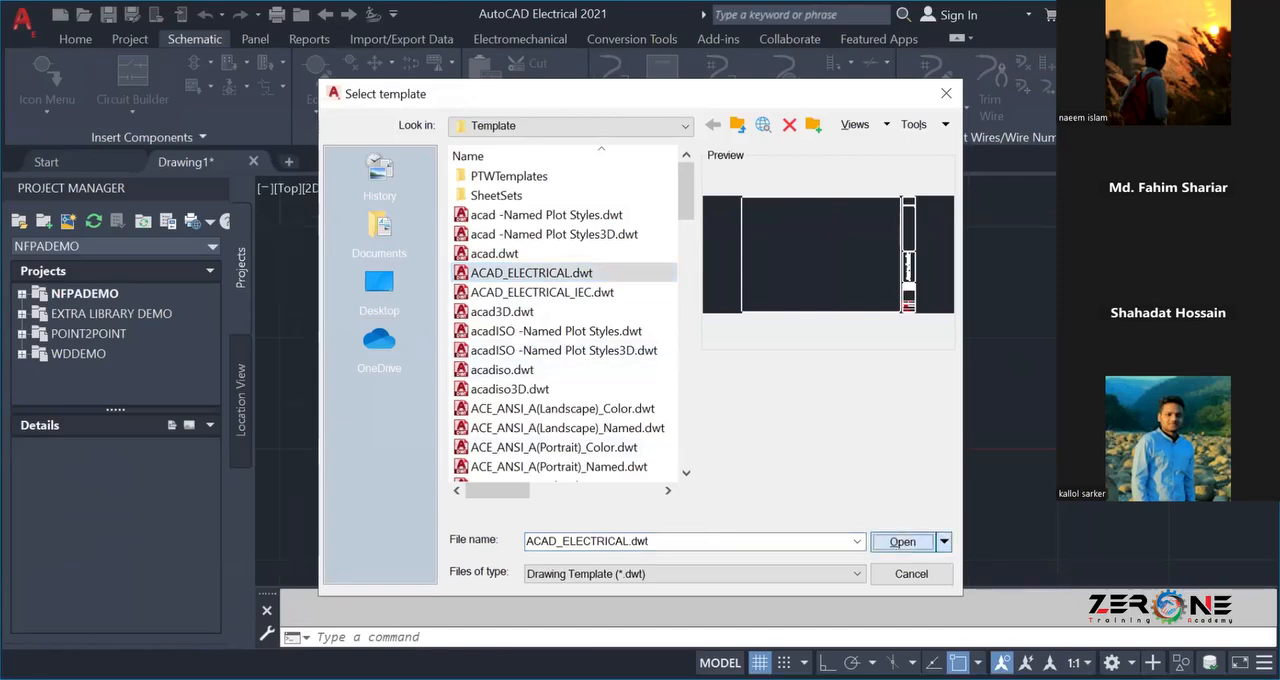
scroll(616, 393, down, 2)
scroll(616, 393, up, 2)
scroll(616, 393, down, 1)
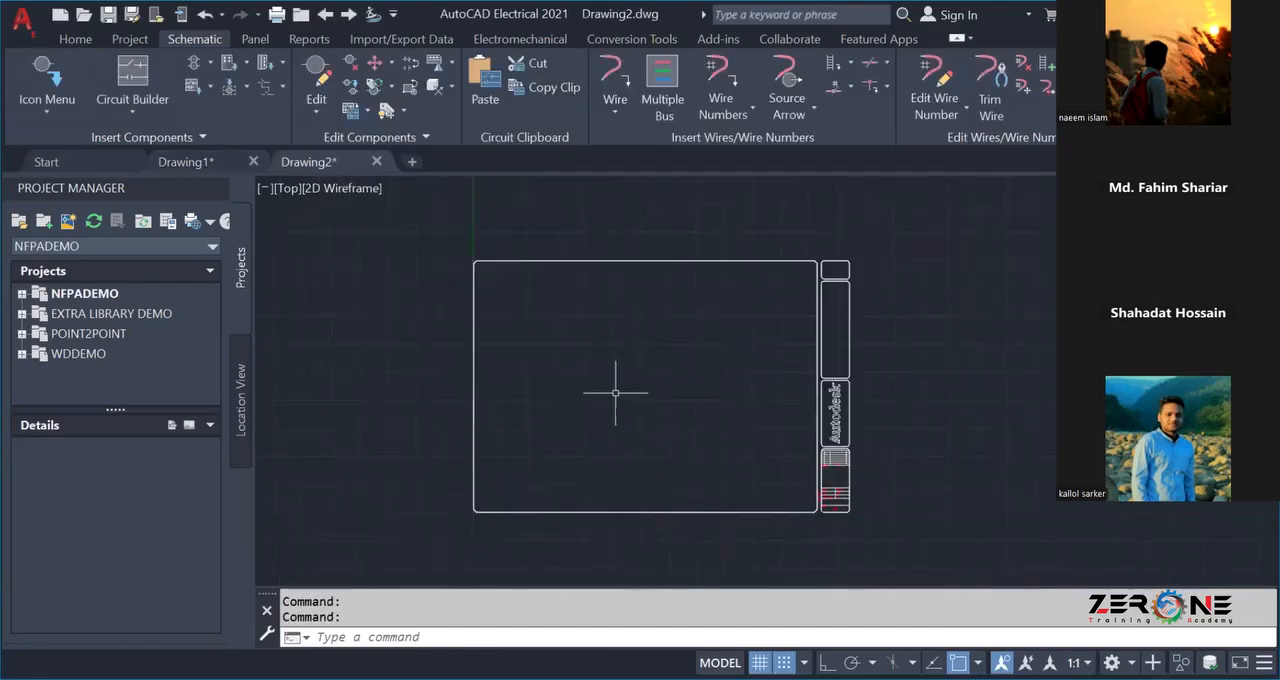
middle_drag(616, 393, 549, 393)
scroll(553, 393, up, 2)
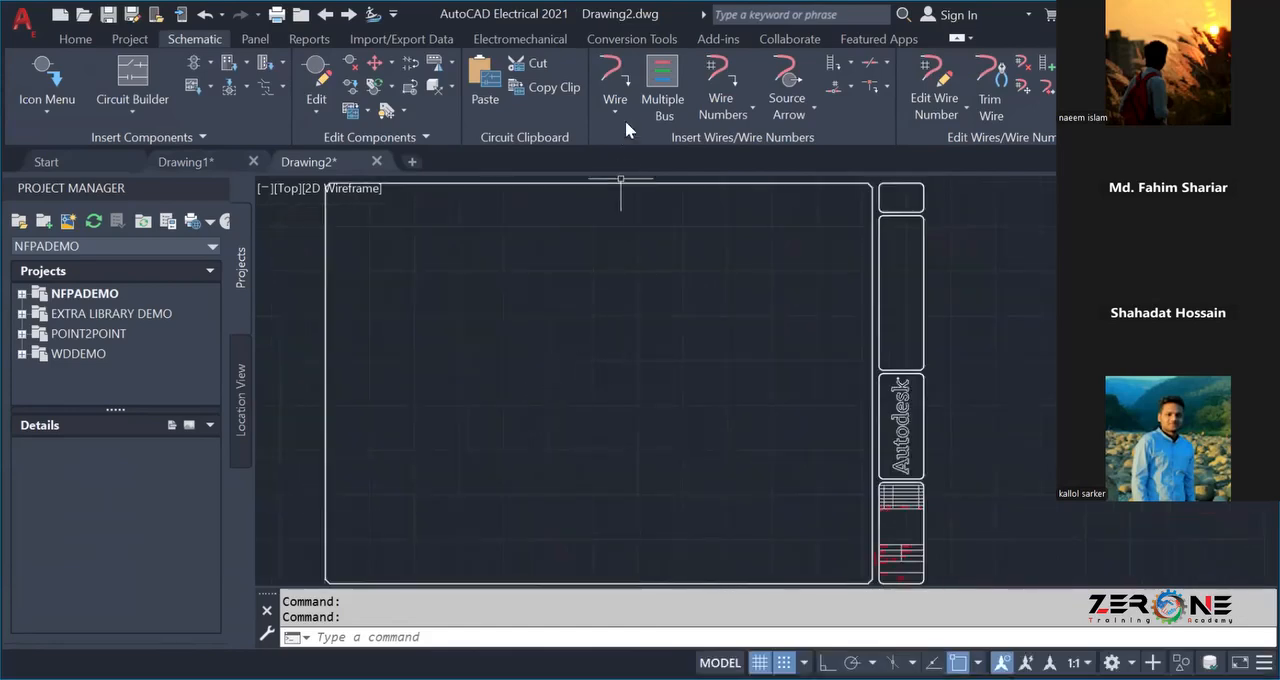
Insert the WD_M block with the project settings and set the multiple wire bus to start in empty space, going horizontal.
click(664, 86)
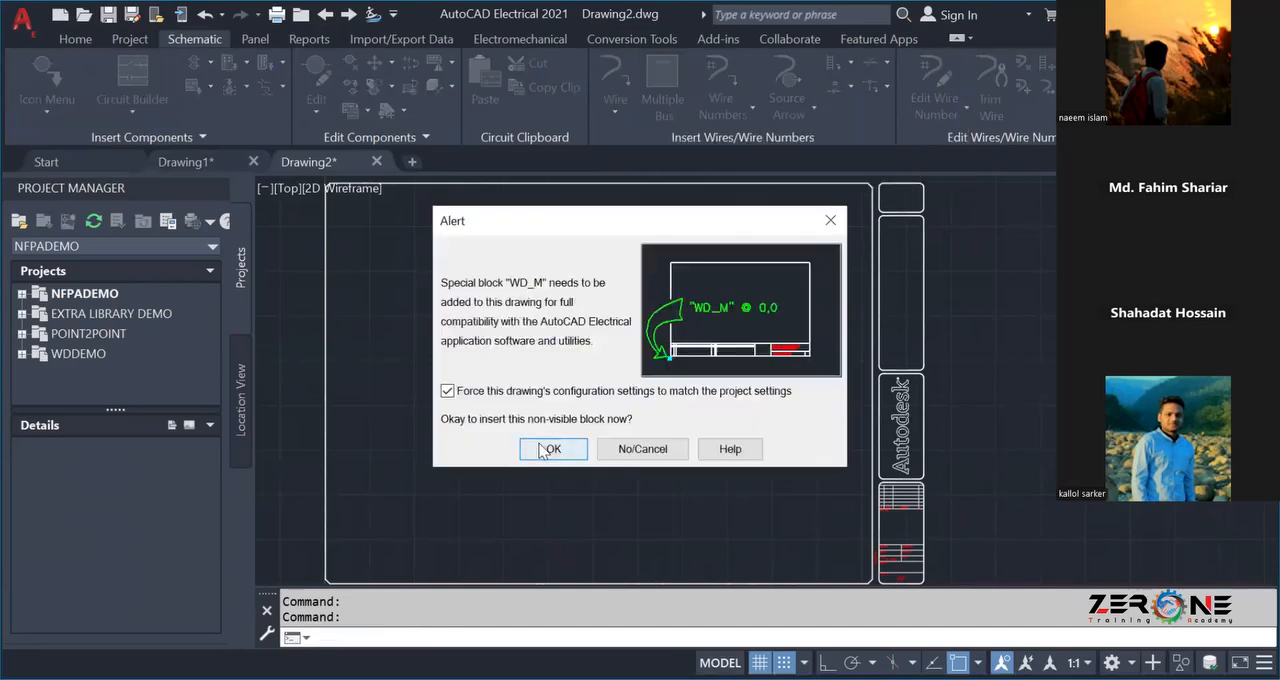
key(Return)
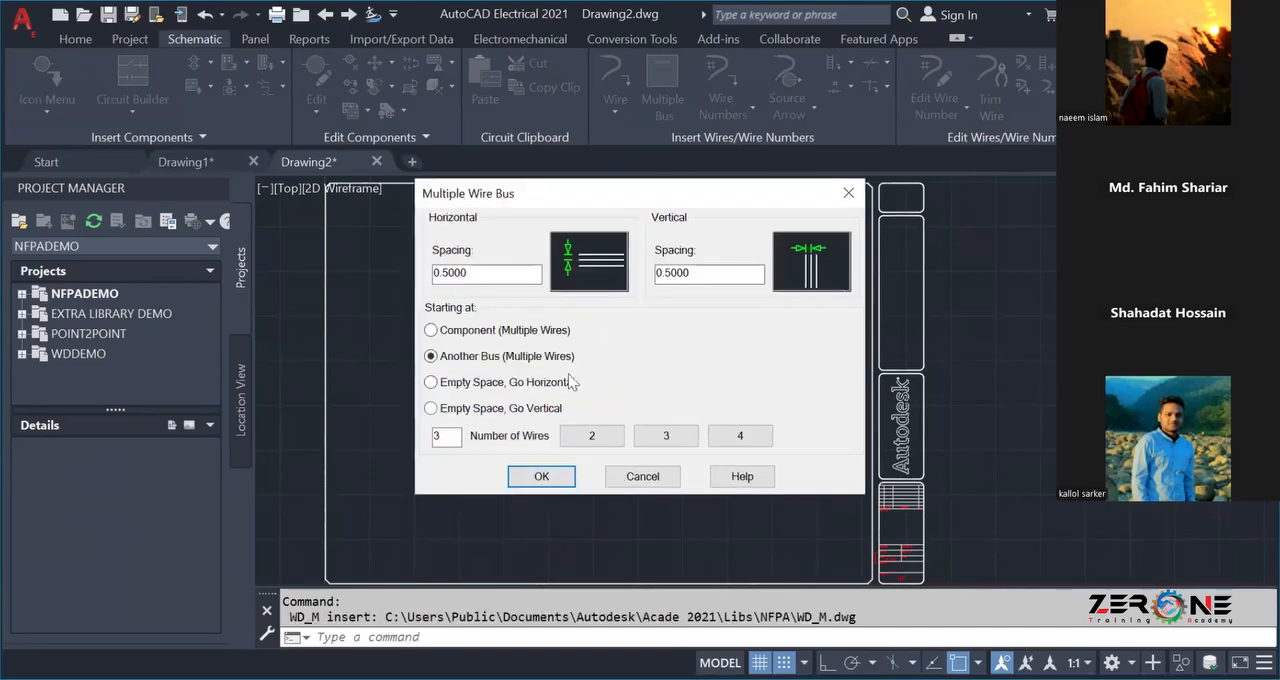
click(477, 386)
click(521, 477)
Draw a horizontal four-wire bus with 0.5000 spacing across the upper part of the sheet, starting in empty space.
click(646, 84)
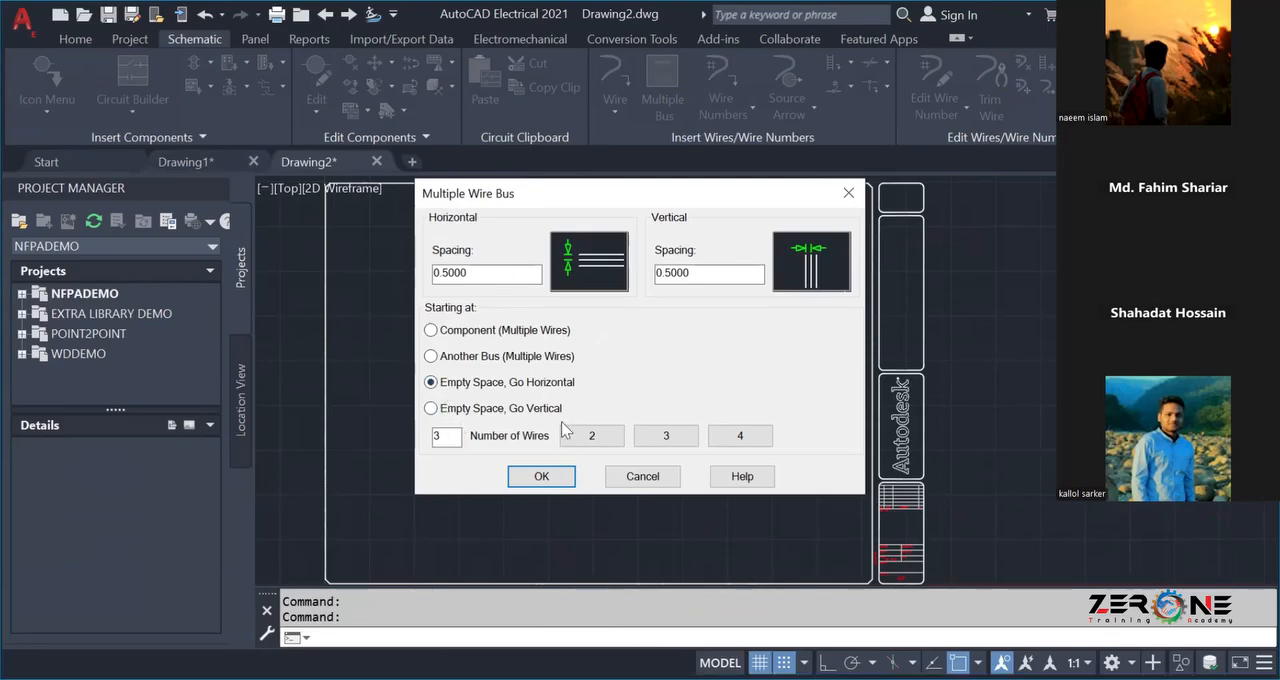
click(727, 438)
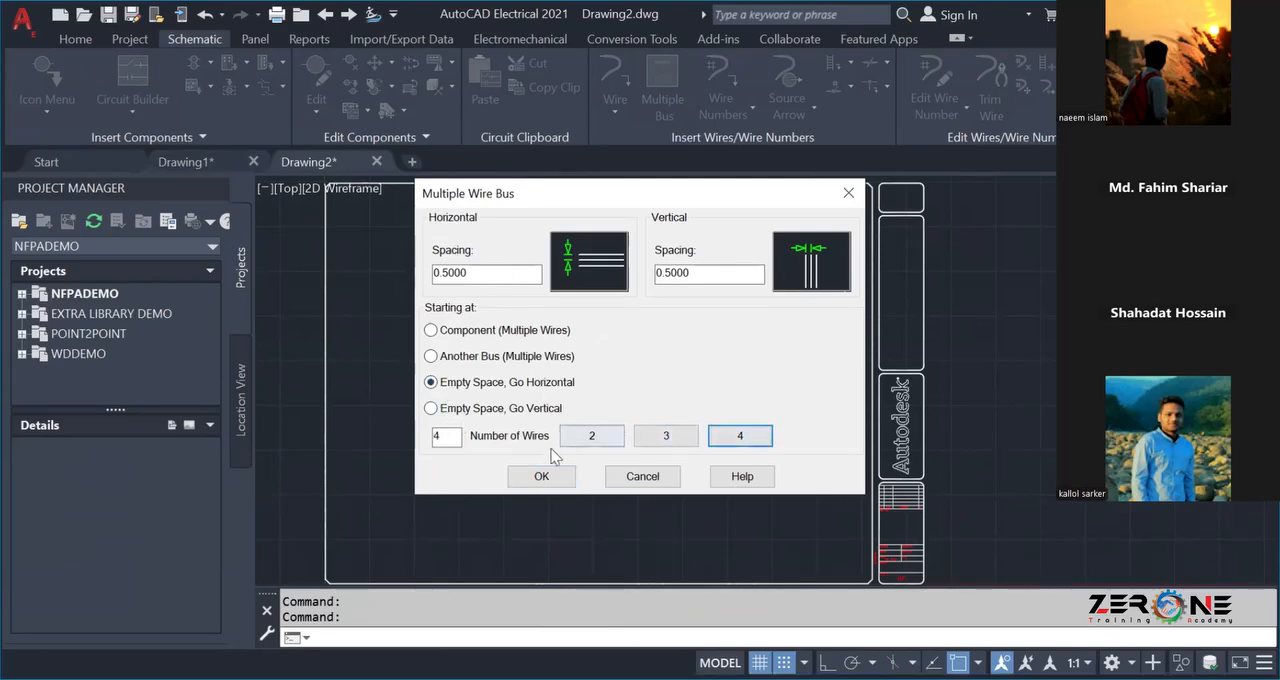
click(530, 479)
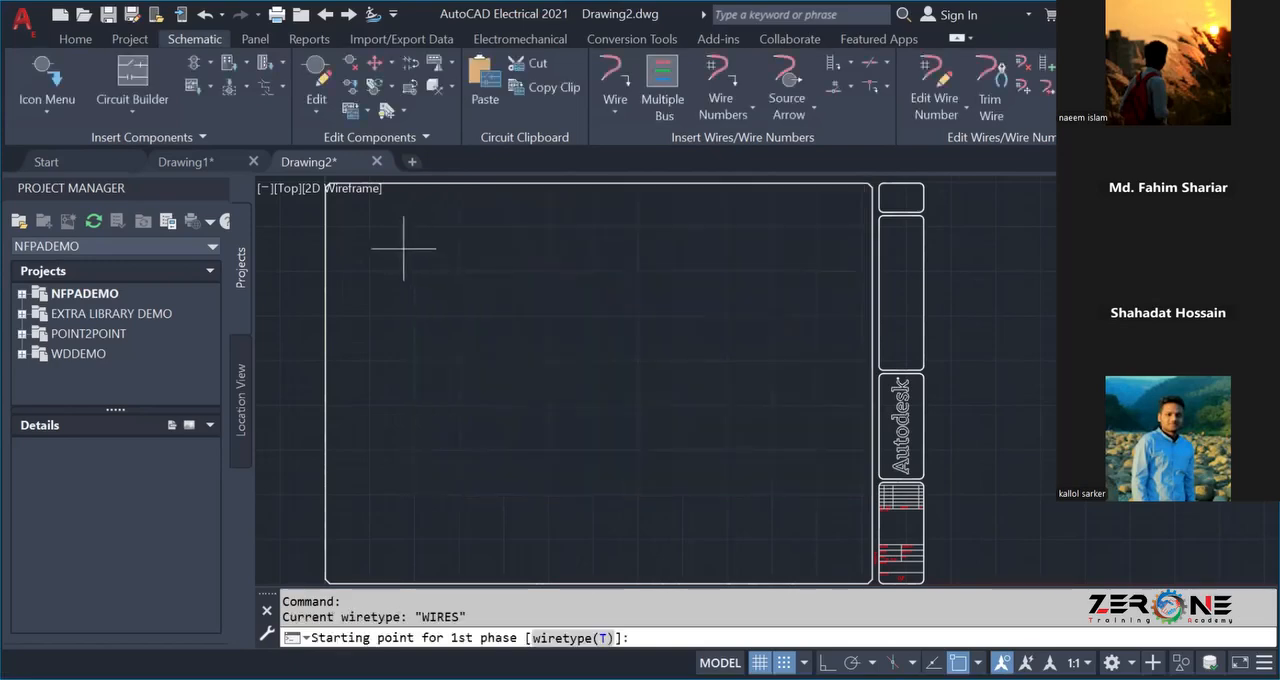
click(376, 226)
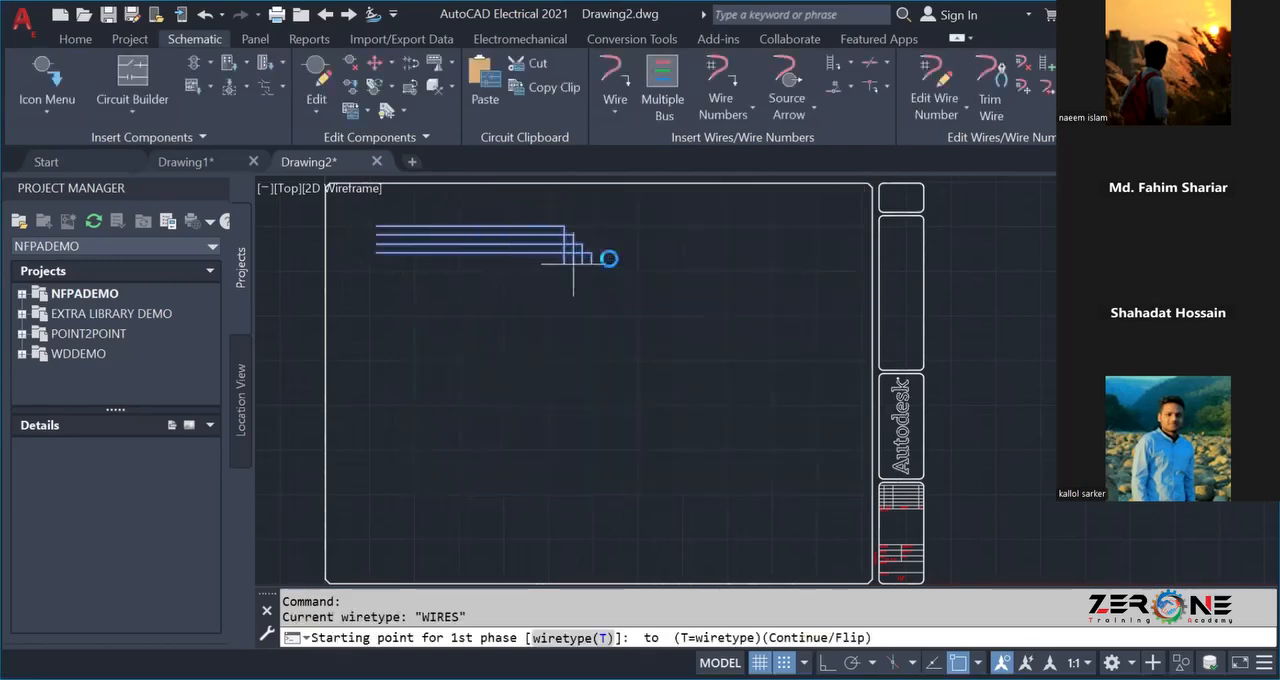
click(828, 242)
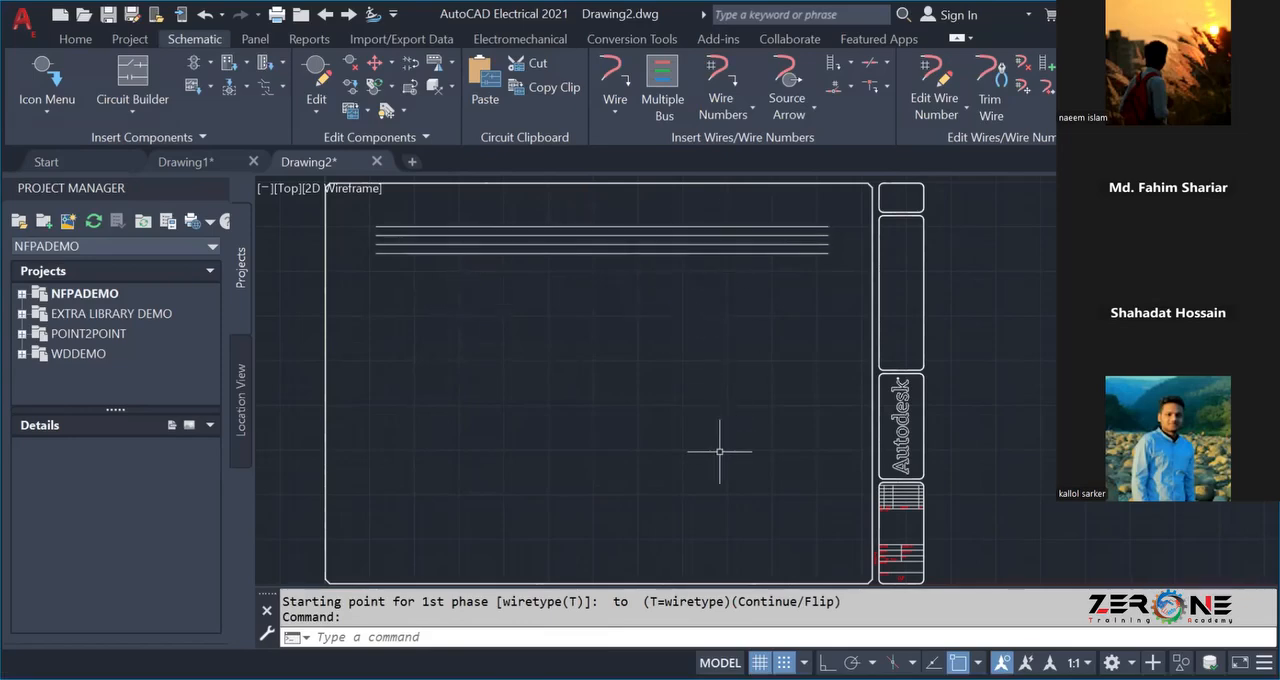
click(663, 193)
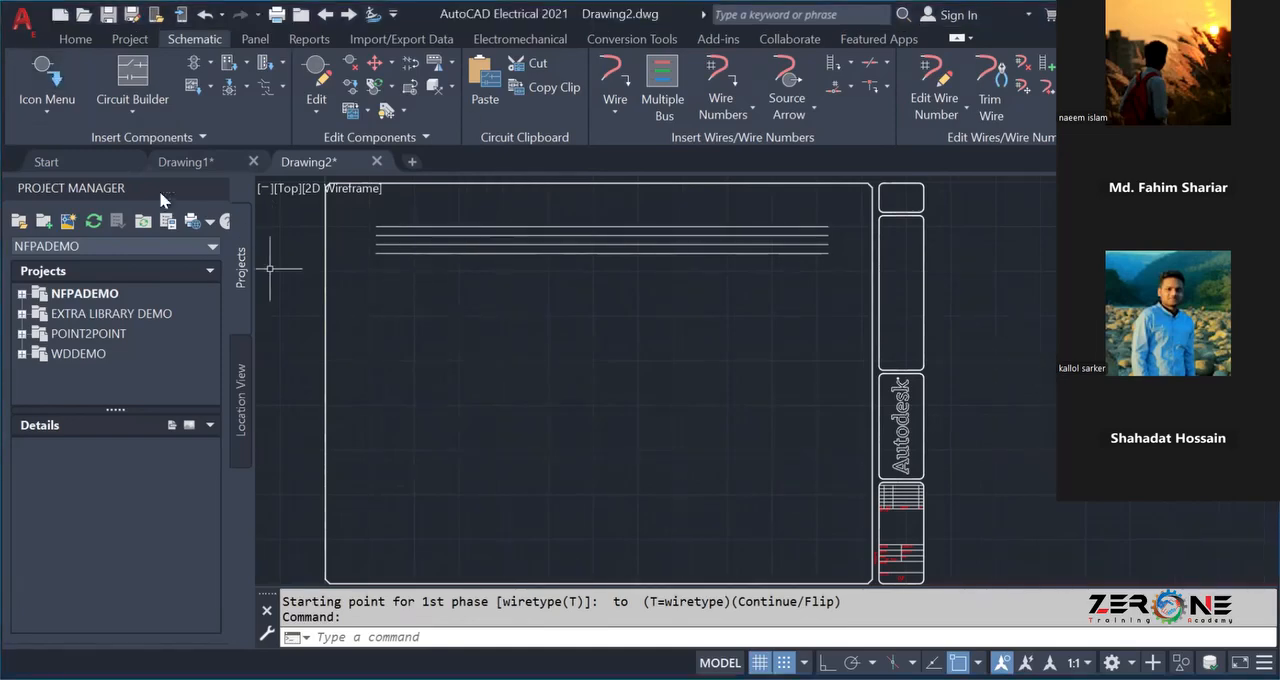
Insert a 3 Pole Fused Disconnect near the start of the second wire with object snap off, building down.
click(44, 75)
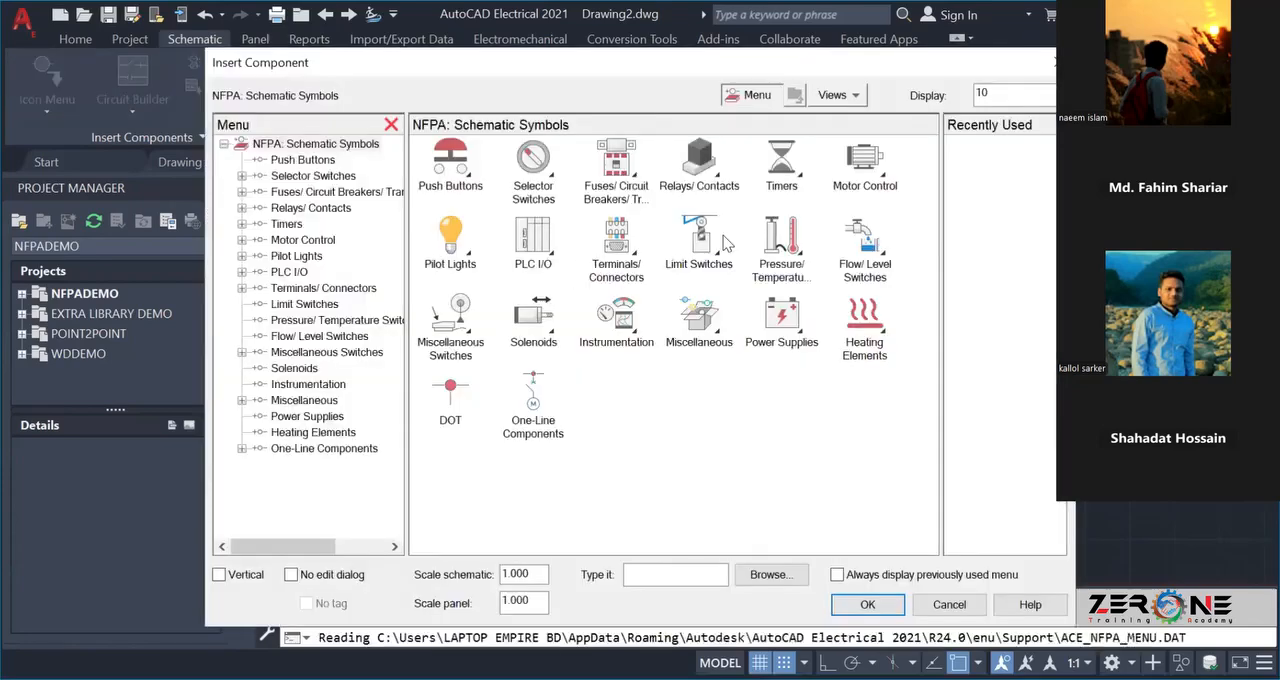
click(607, 177)
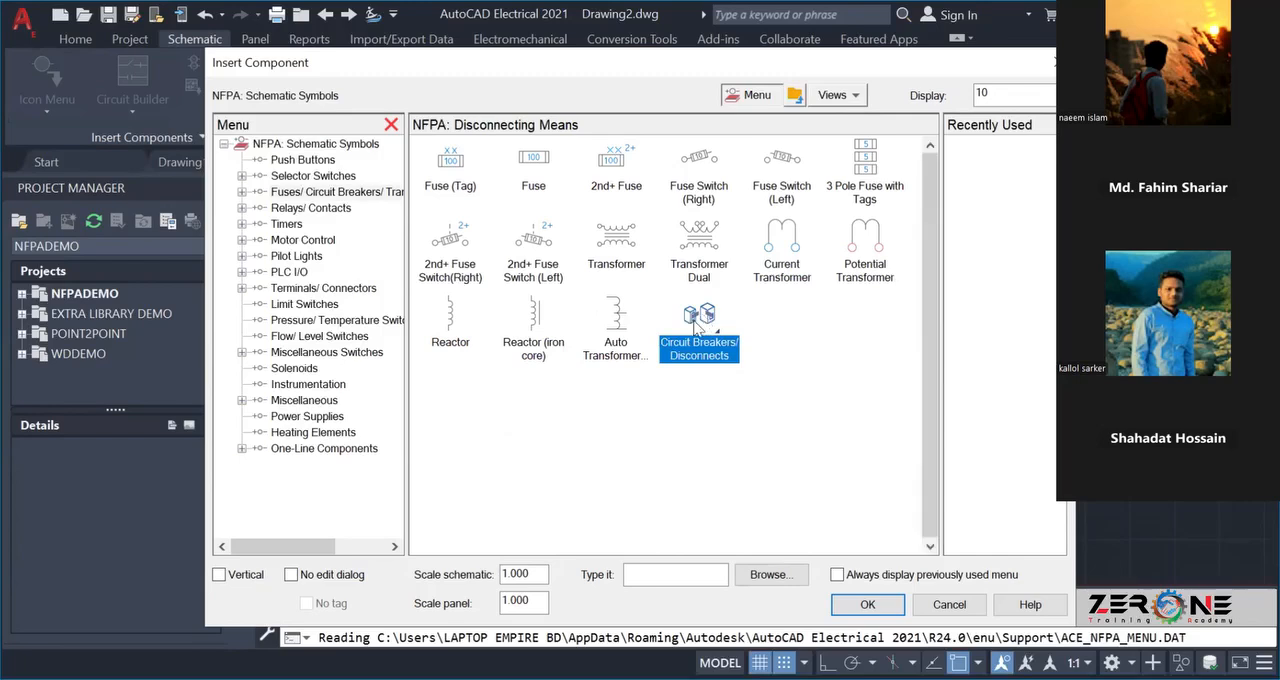
click(697, 323)
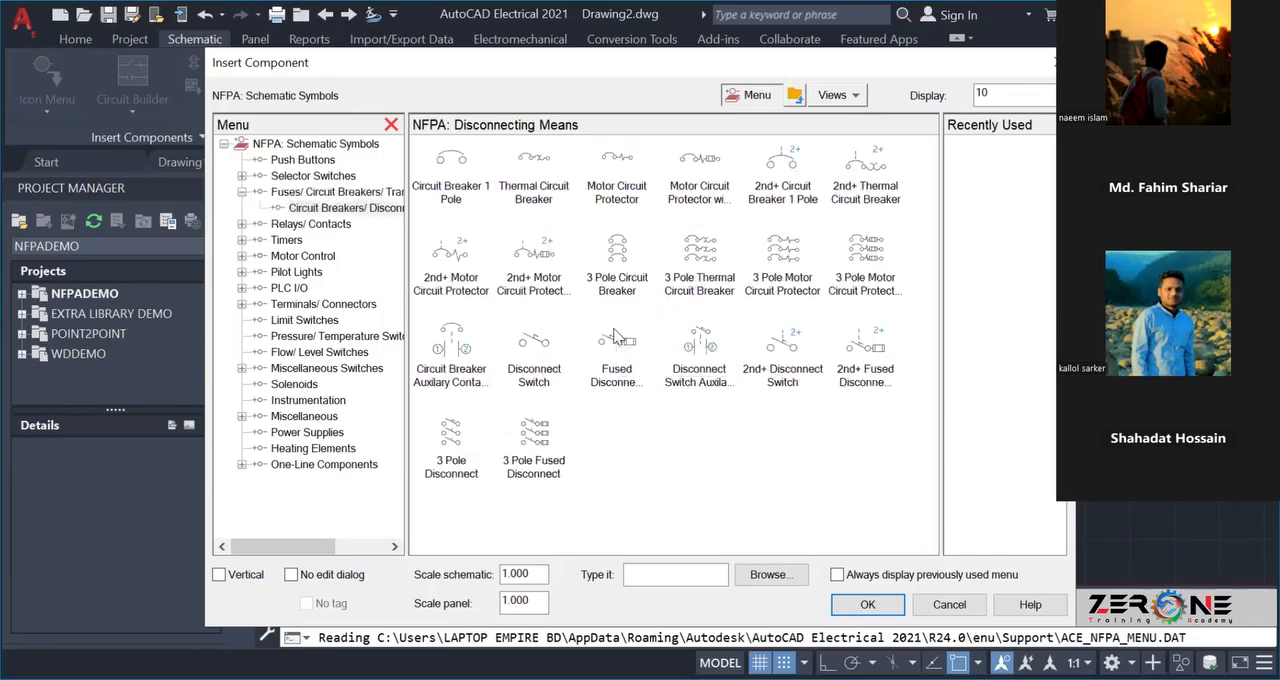
click(534, 435)
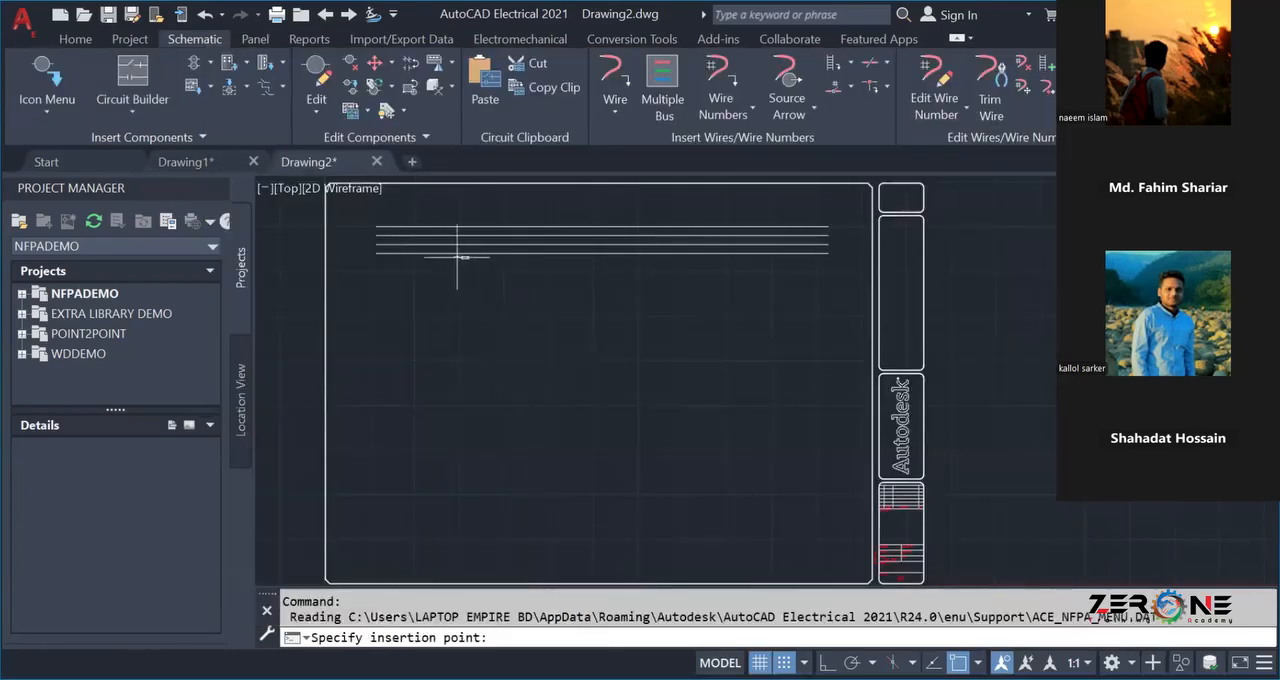
middle_drag(396, 240, 402, 300)
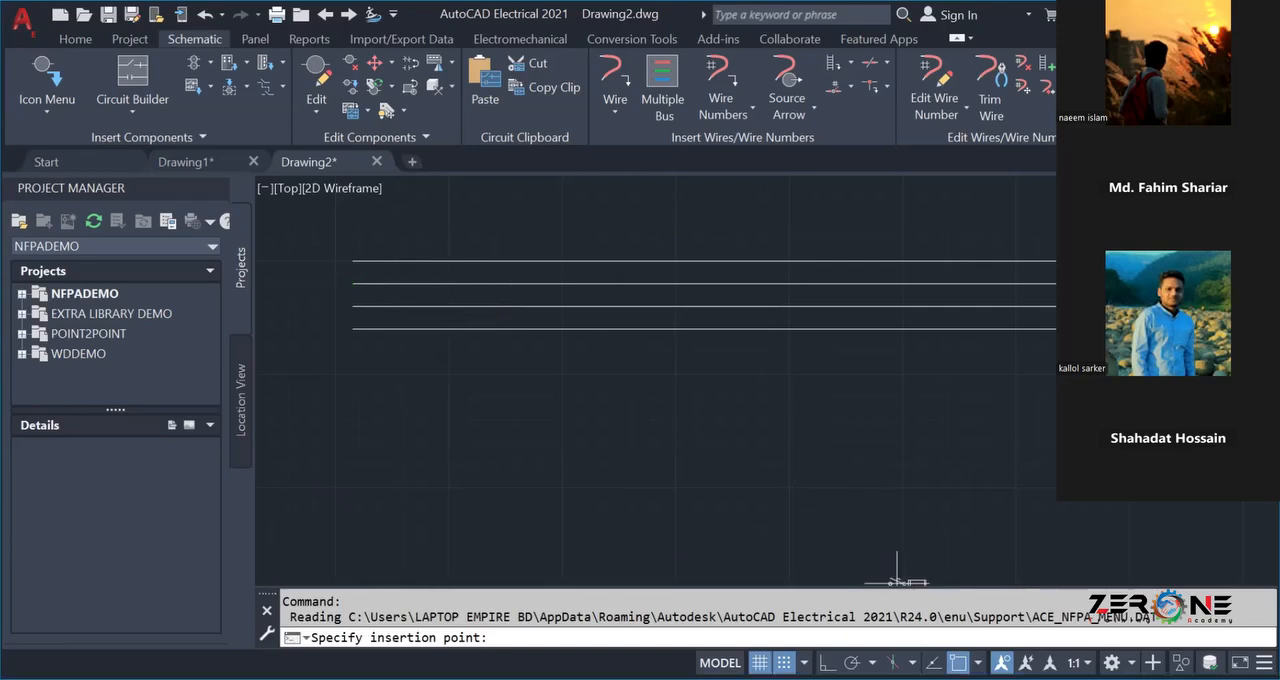
key(F3)
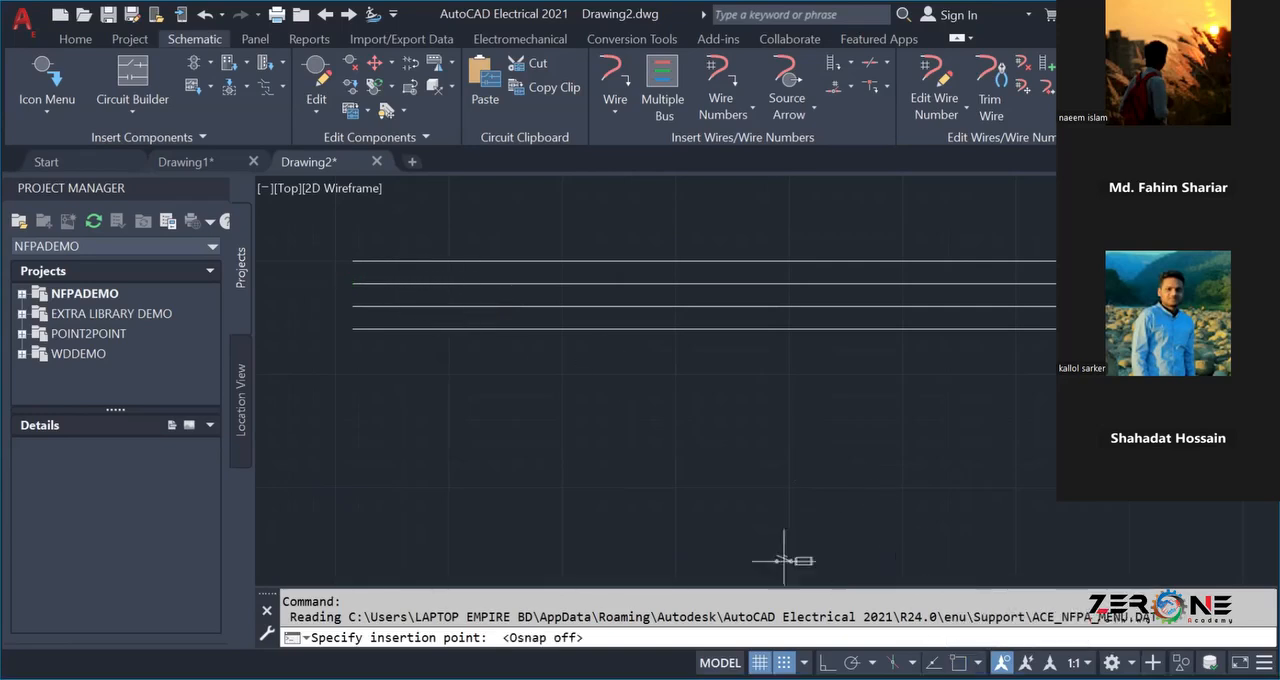
click(403, 283)
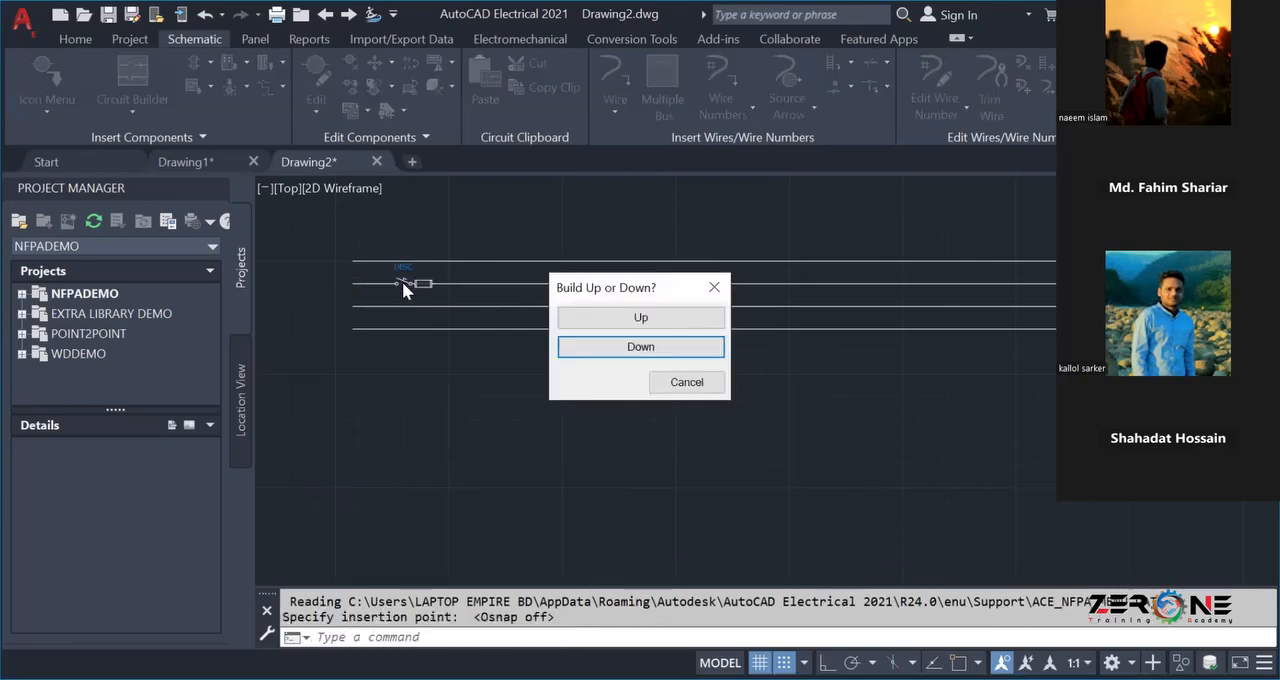
click(606, 348)
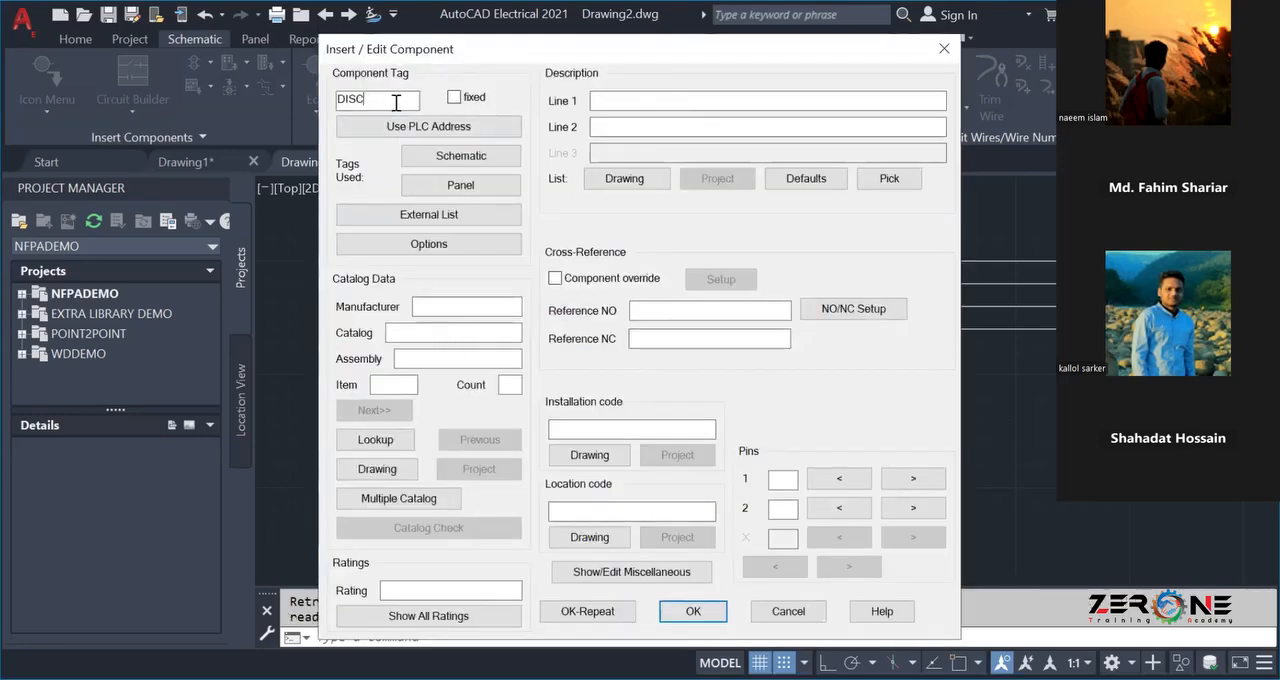
Set the fused disconnect's component tag to Isolator.
key(BackSpace)
key(BackSpace)
key(BackSpace)
key(BackSpace)
text(Iso)
click(672, 612)
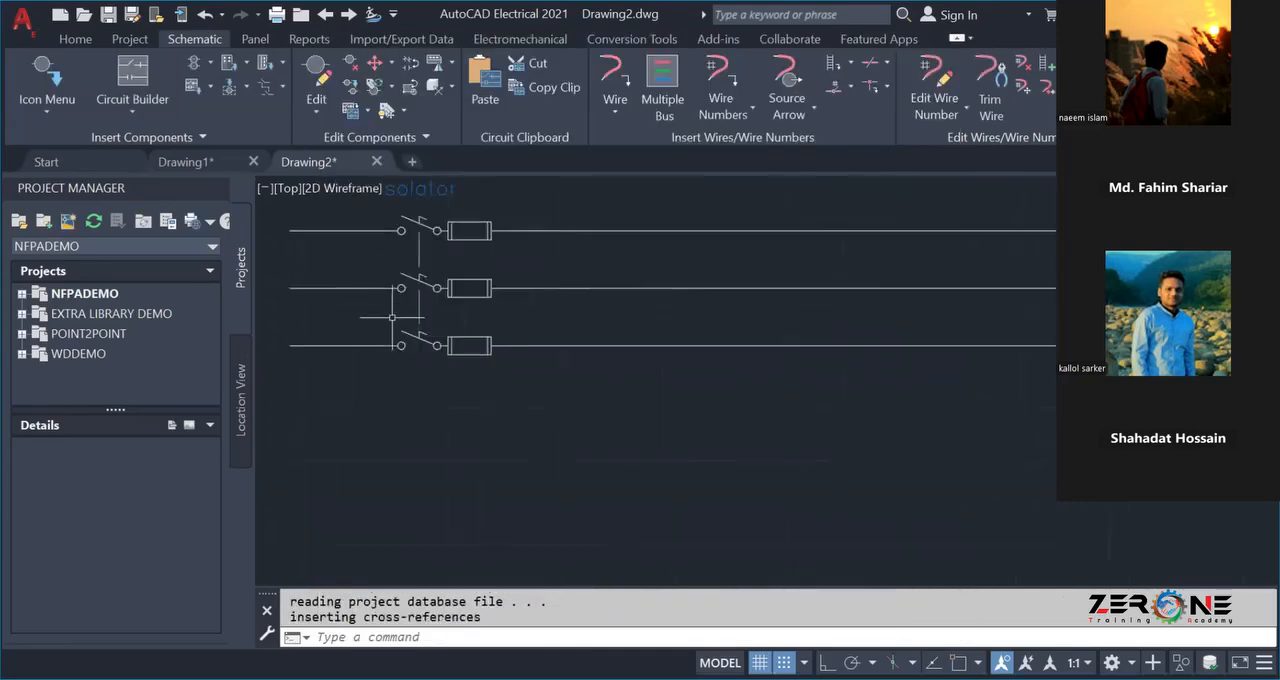
middle_drag(629, 423, 569, 420)
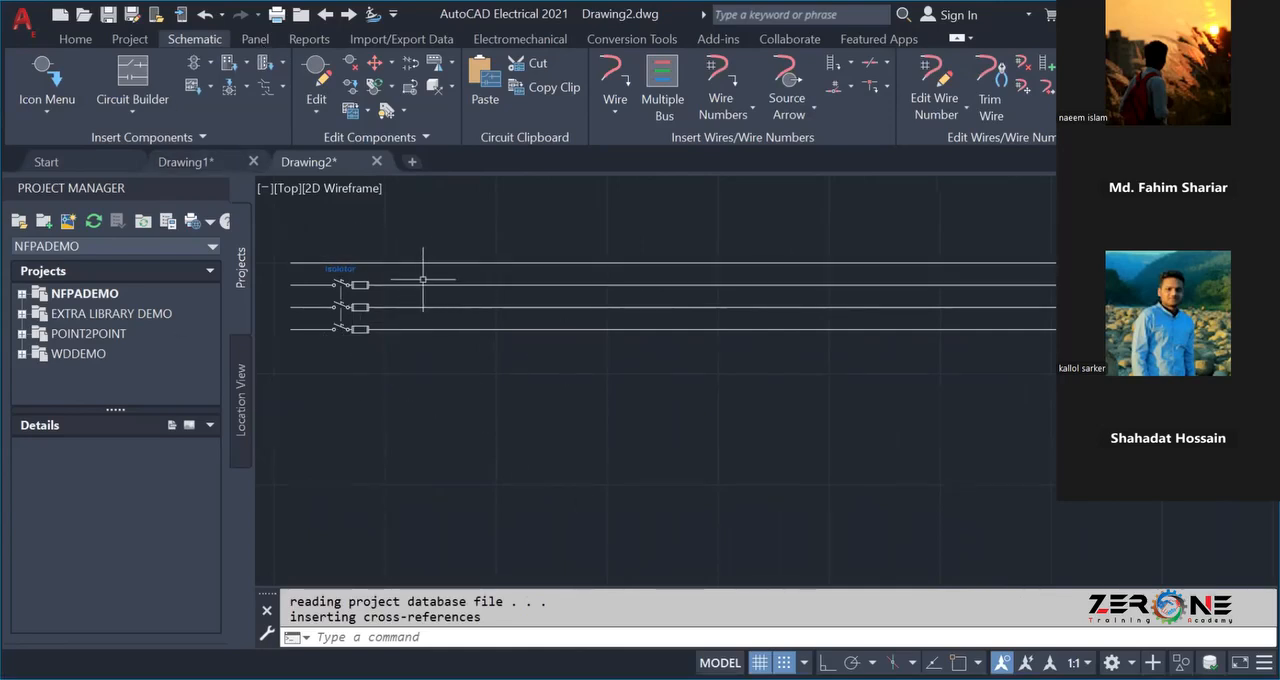
Insert a 3 Pole Circuit Breaker on the second wire just after the isolator, building down.
click(44, 74)
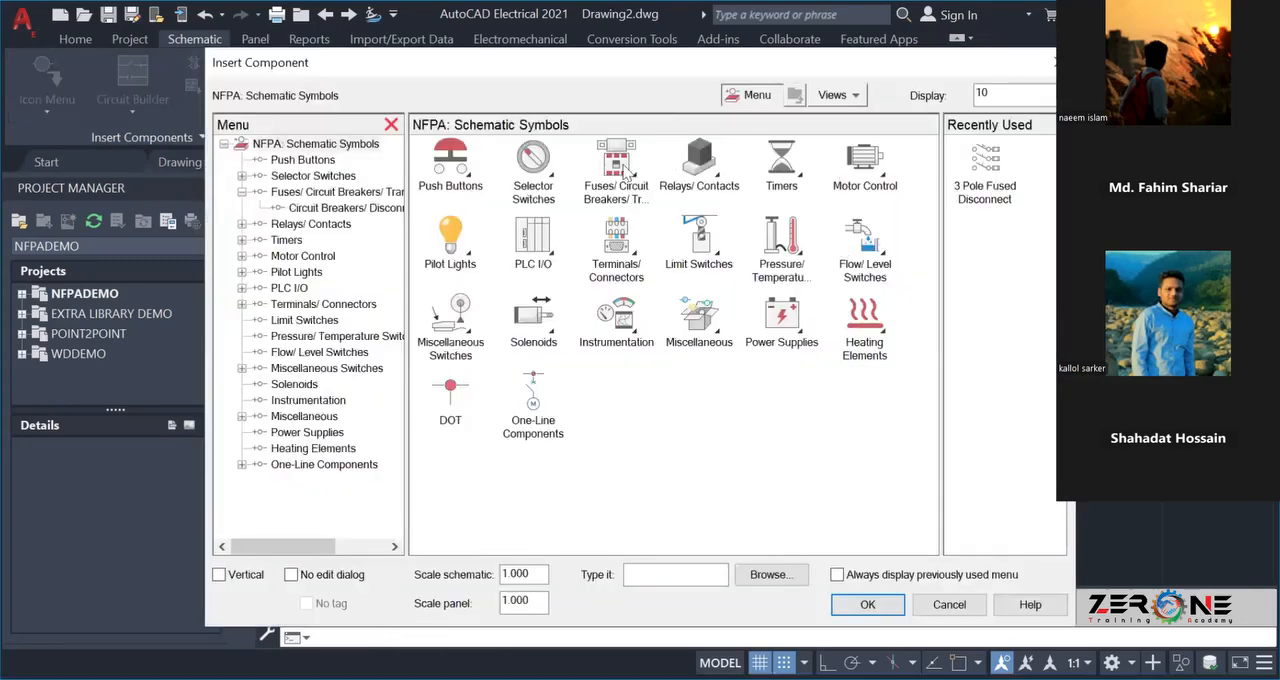
click(618, 168)
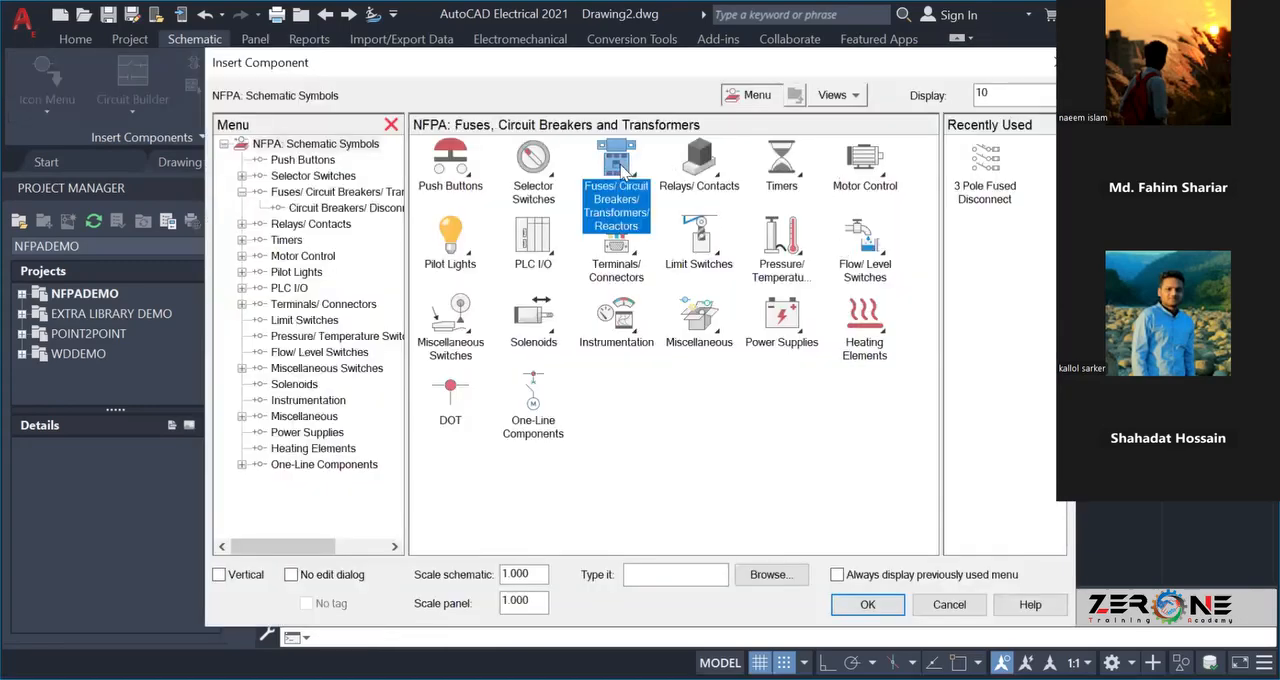
click(703, 330)
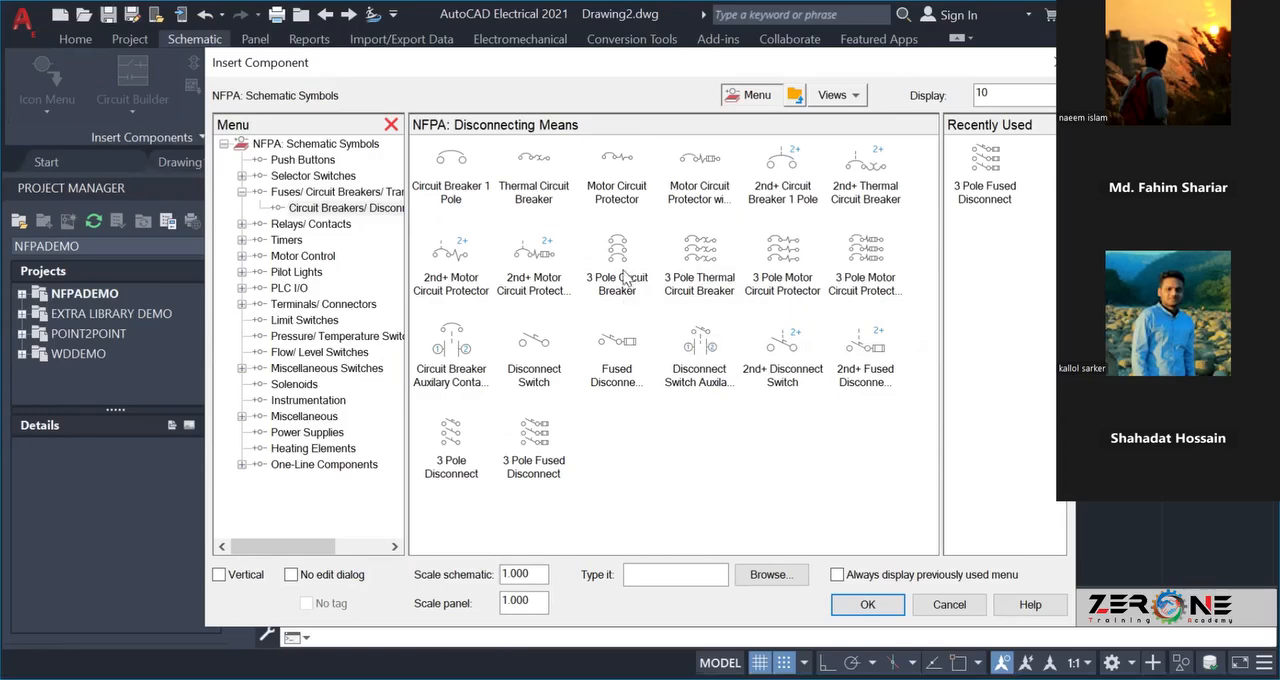
click(619, 263)
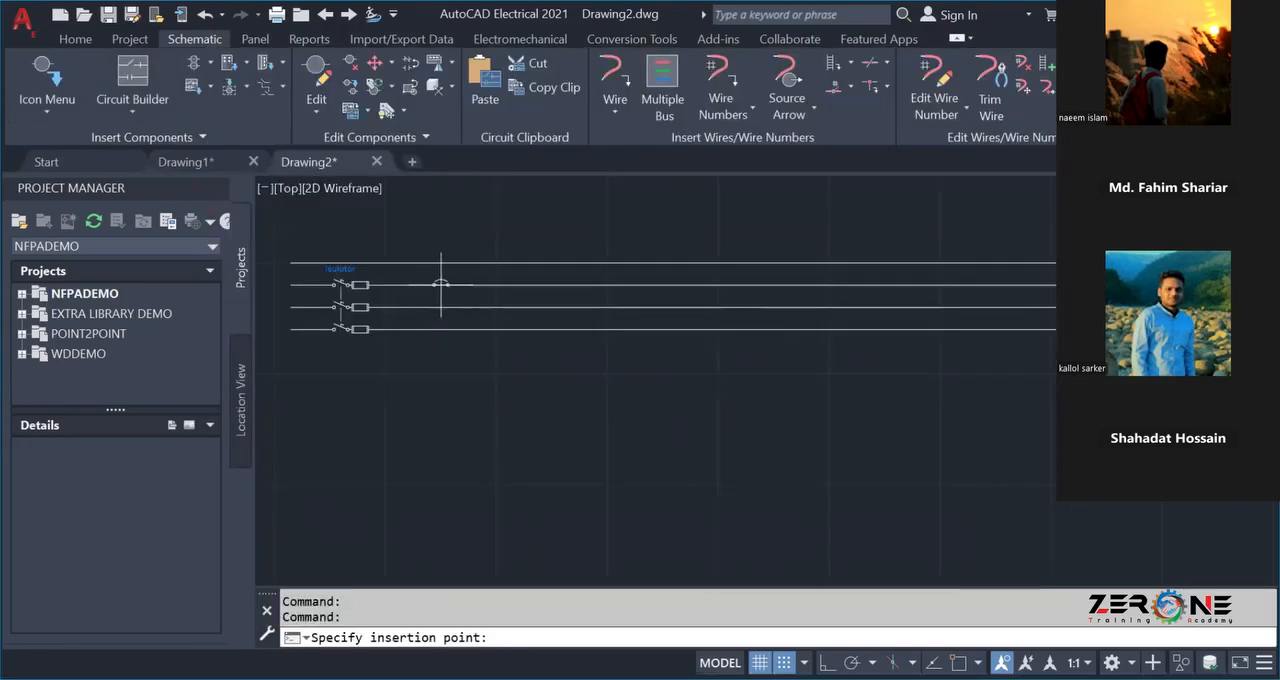
click(440, 285)
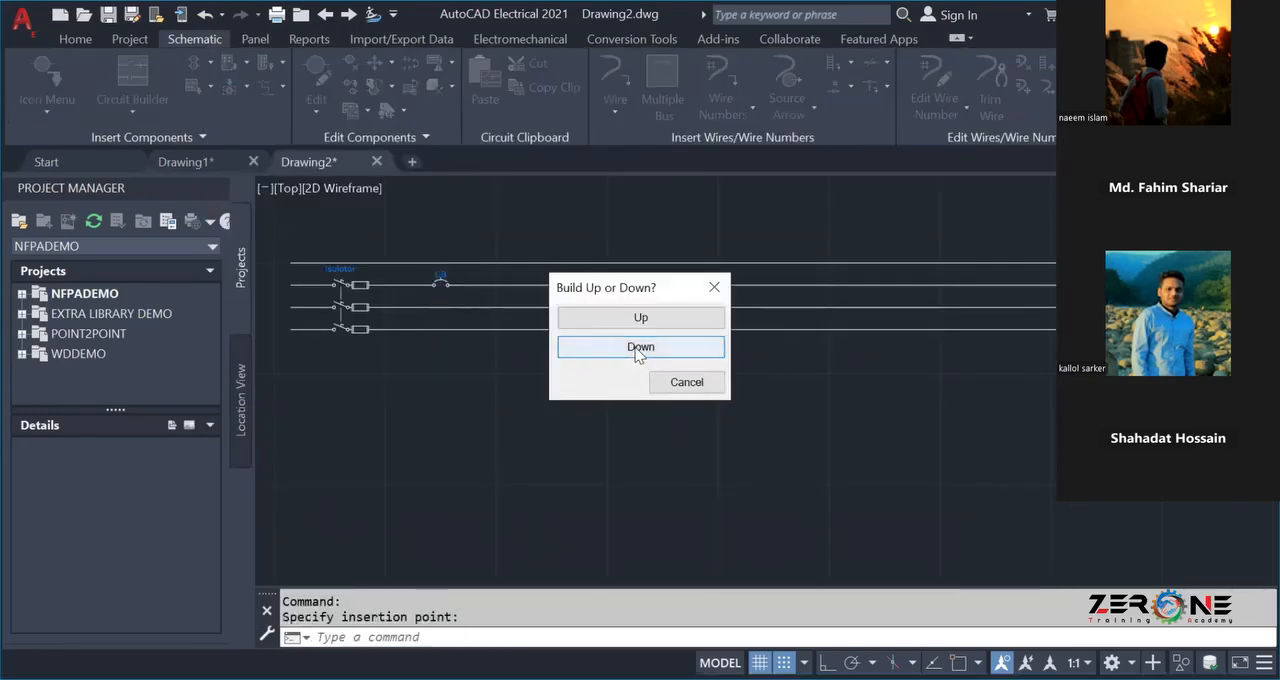
click(640, 347)
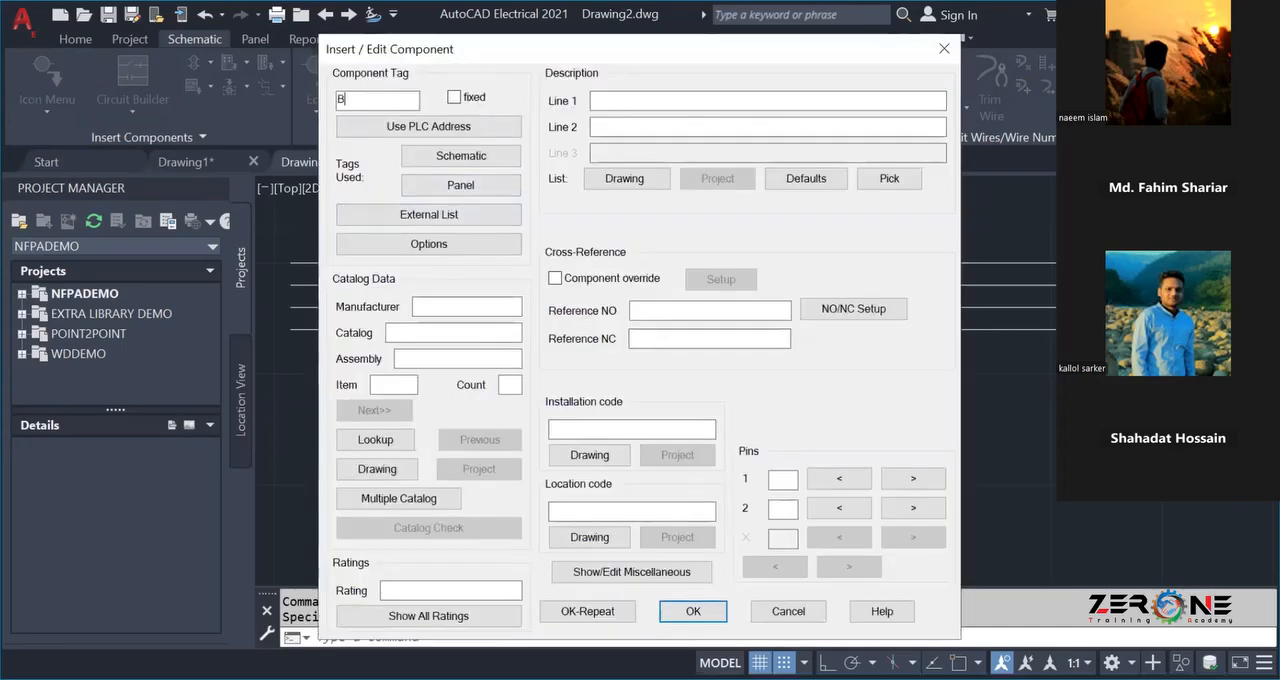
Tag the three-pole breaker as Circuit Breaker and enter Busbar as its first description line.
text(C)
text(Busbar)
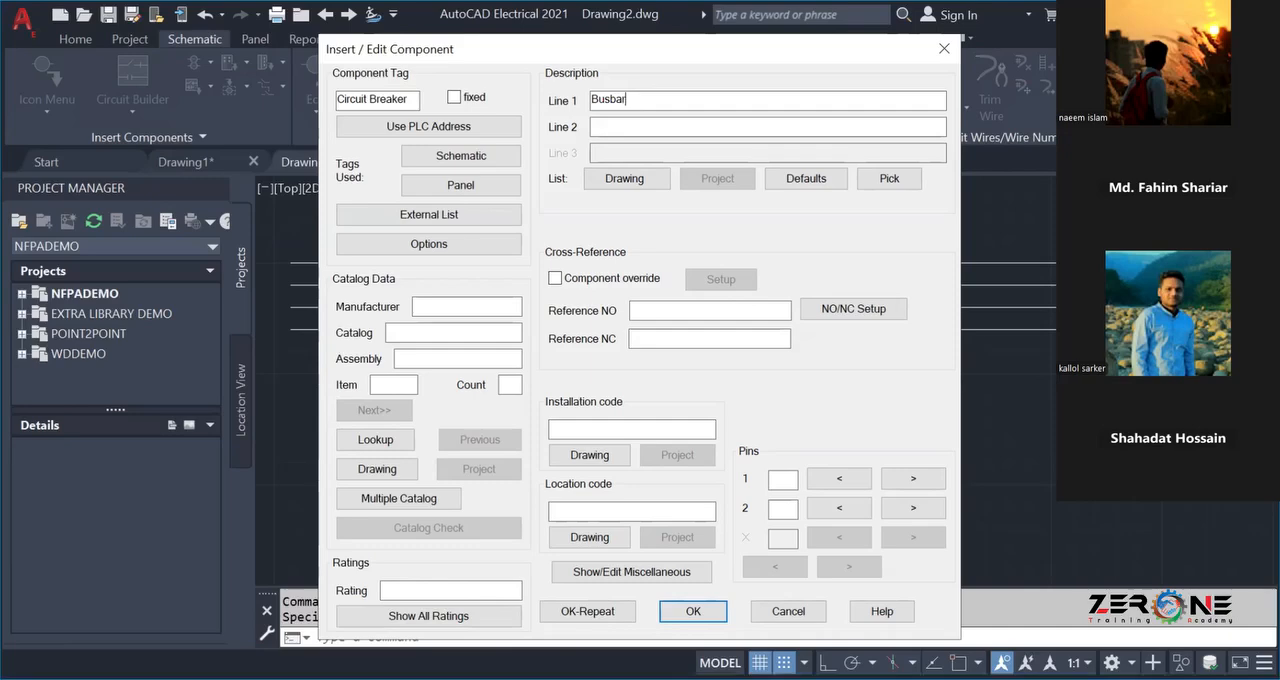
click(690, 612)
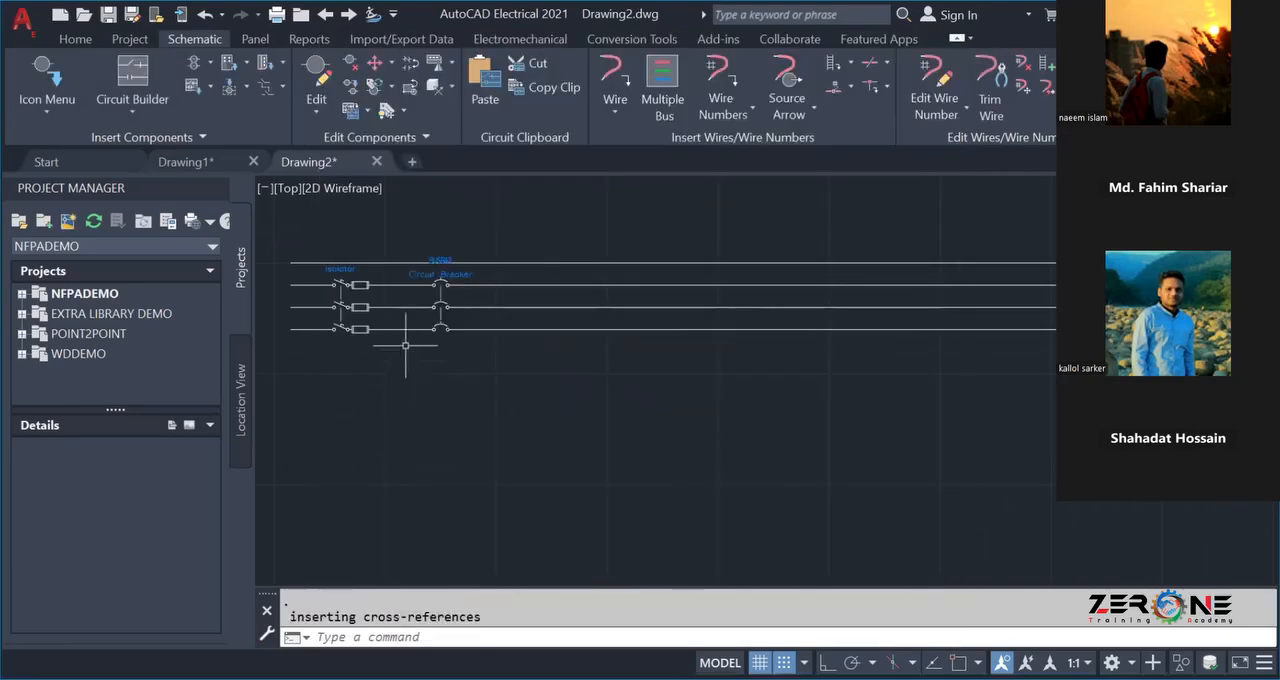
scroll(405, 345, up, 5)
scroll(429, 280, down, 4)
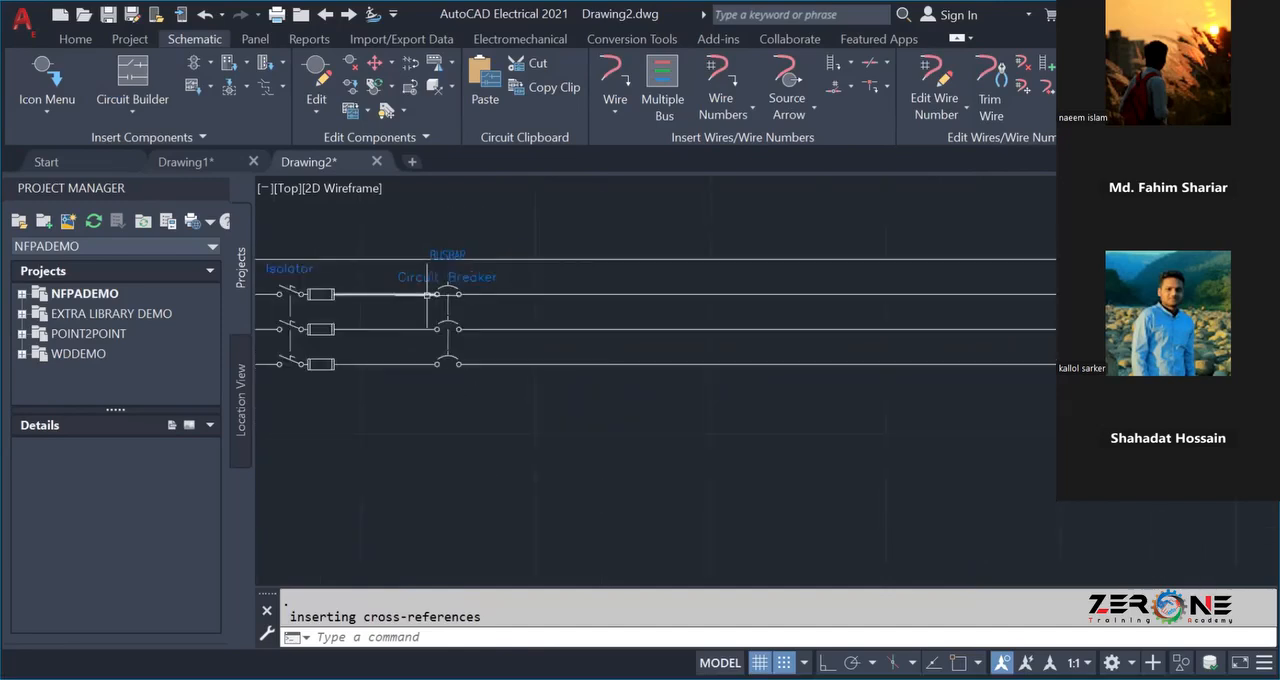
scroll(428, 290, down, 3)
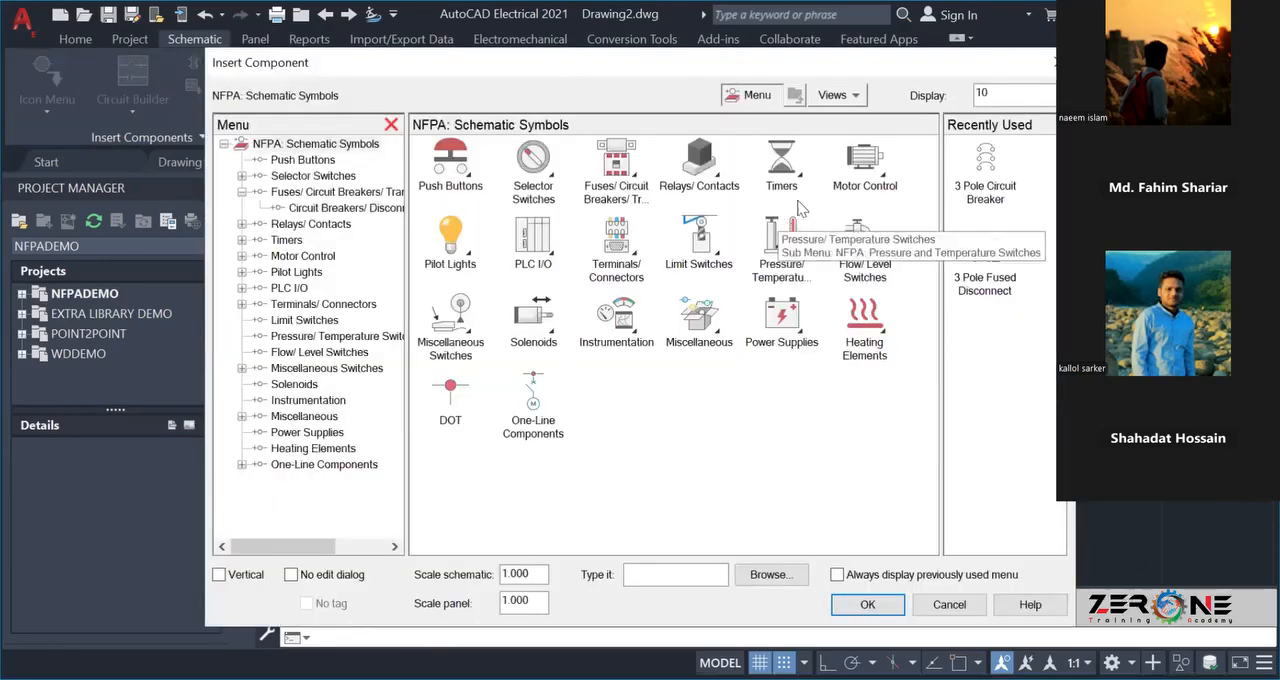
Insert a 3 Pole Circuit Breaker on the second wire after the isolator, building down, and tag it Circuit Breaker.
click(617, 180)
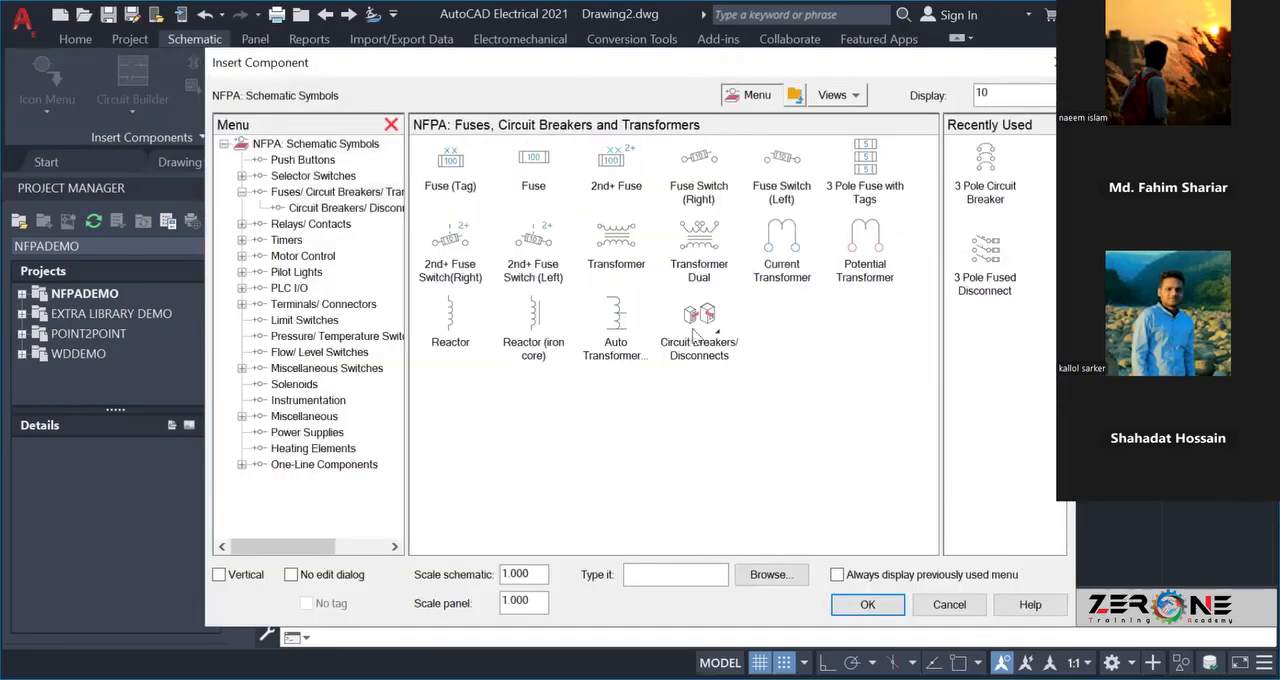
click(704, 318)
click(705, 319)
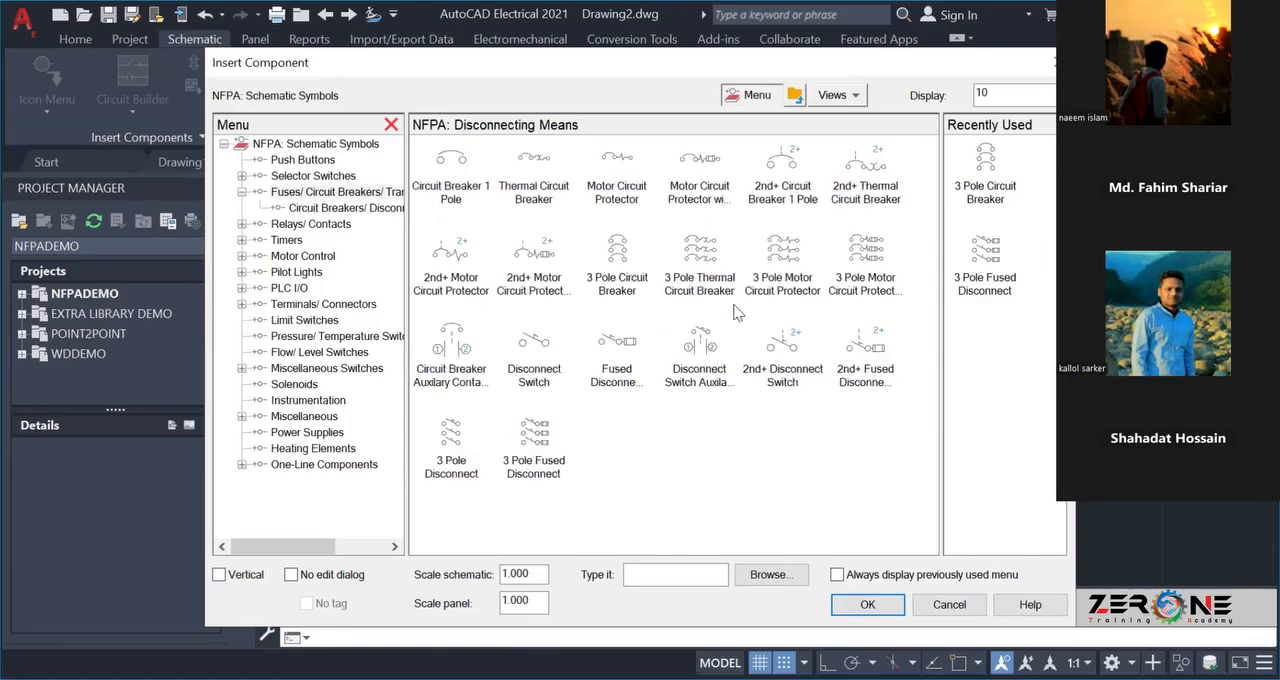
click(985, 170)
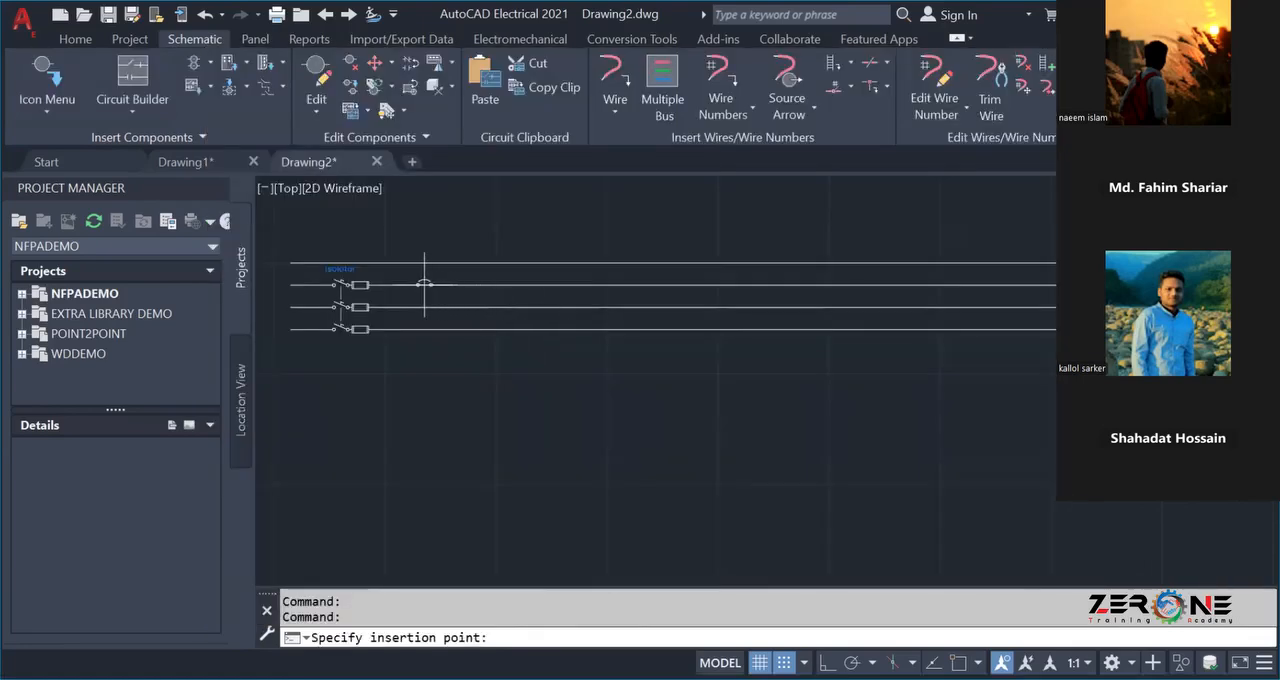
click(422, 285)
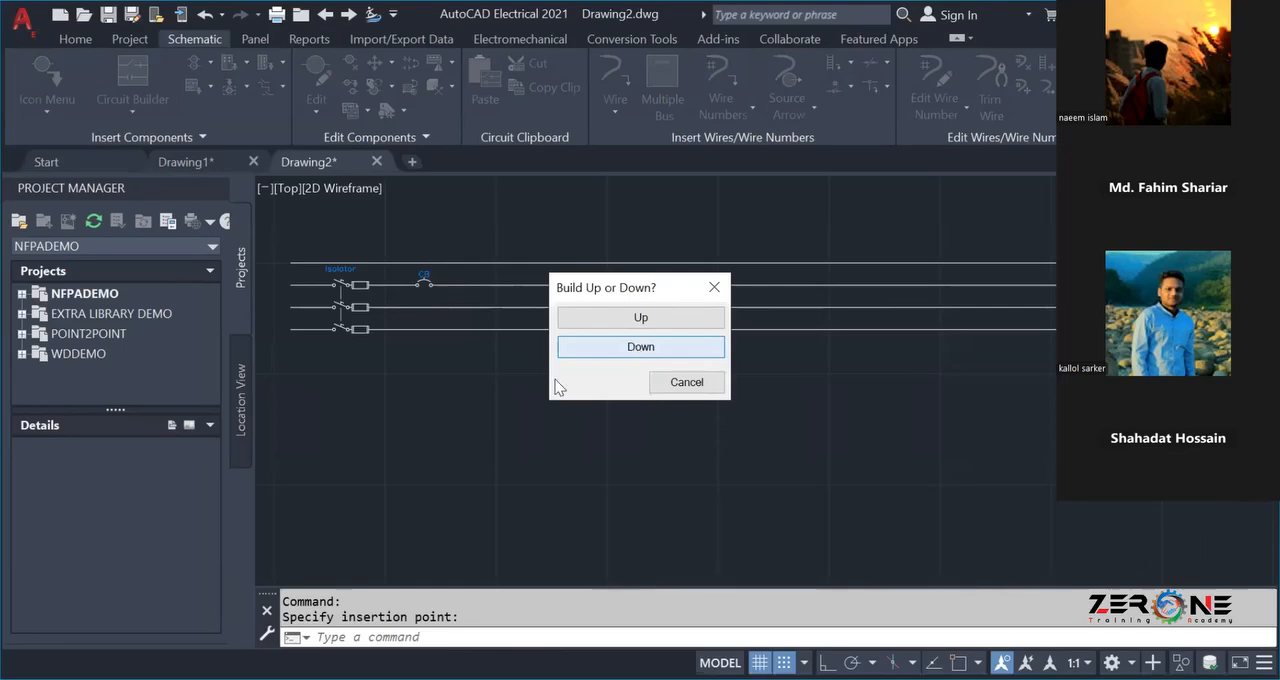
click(620, 347)
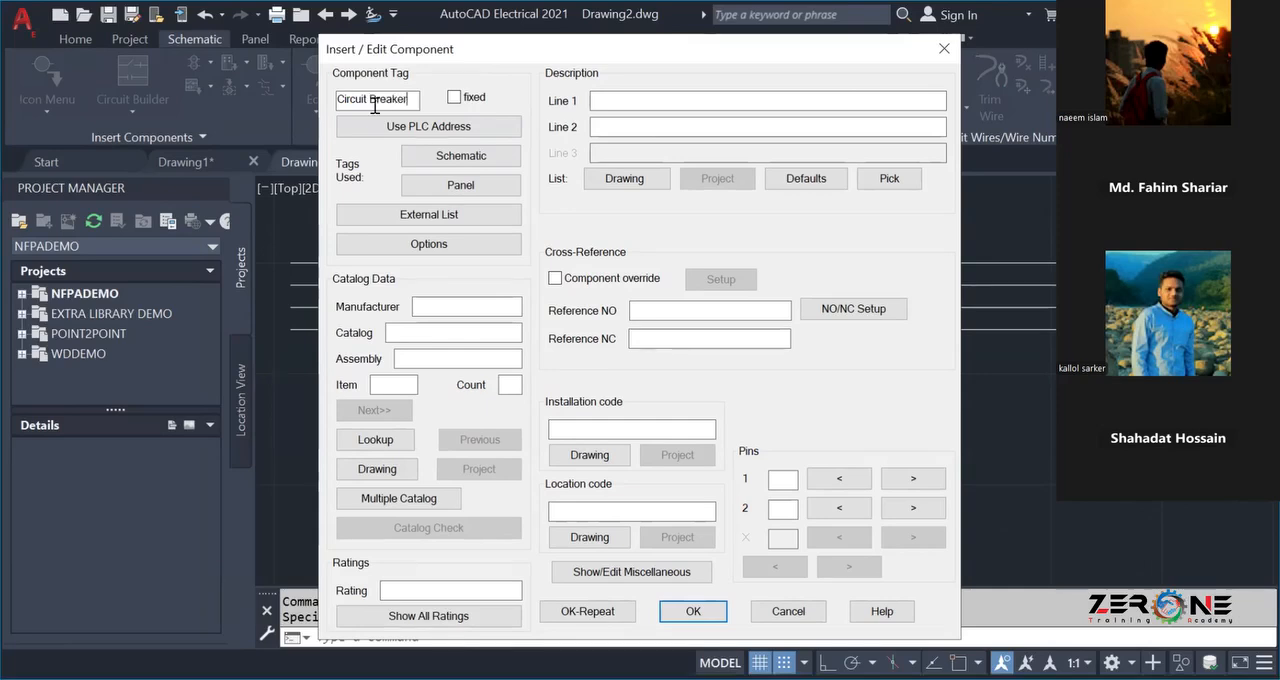
Look up the breaker's catalog data and examine the listed circuit breaker models, manufacturers and descriptions.
click(419, 350)
click(388, 444)
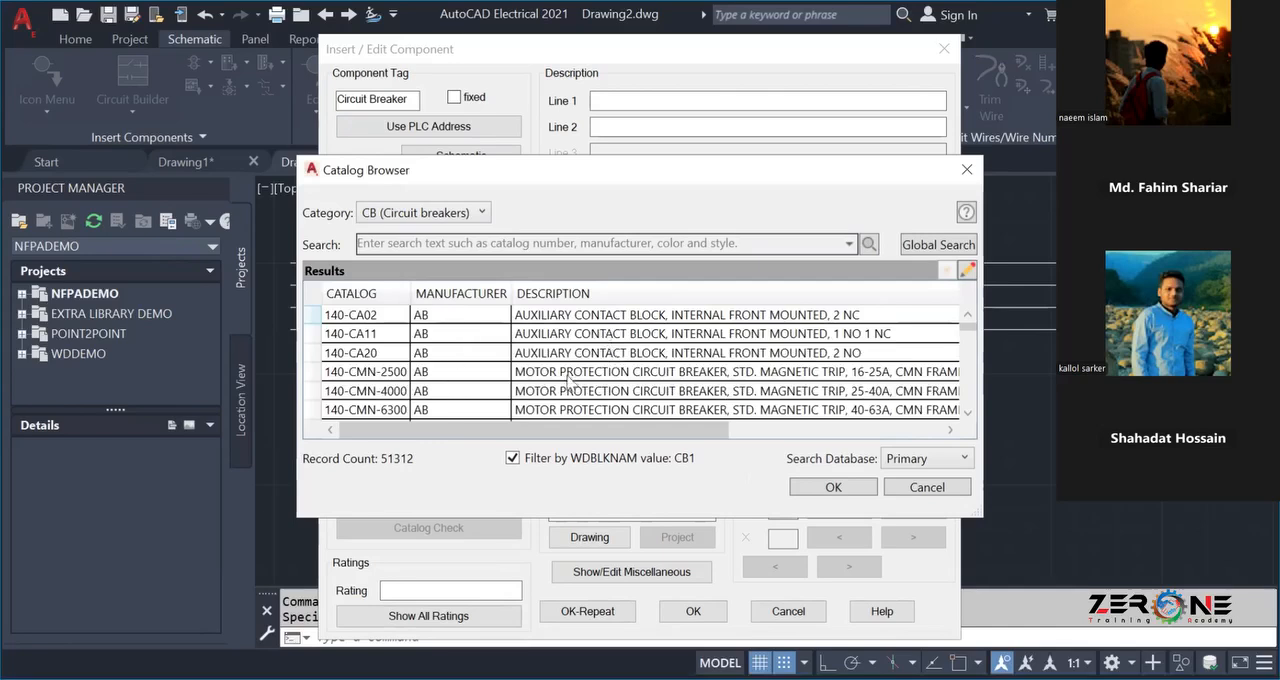
scroll(449, 386, down, 5)
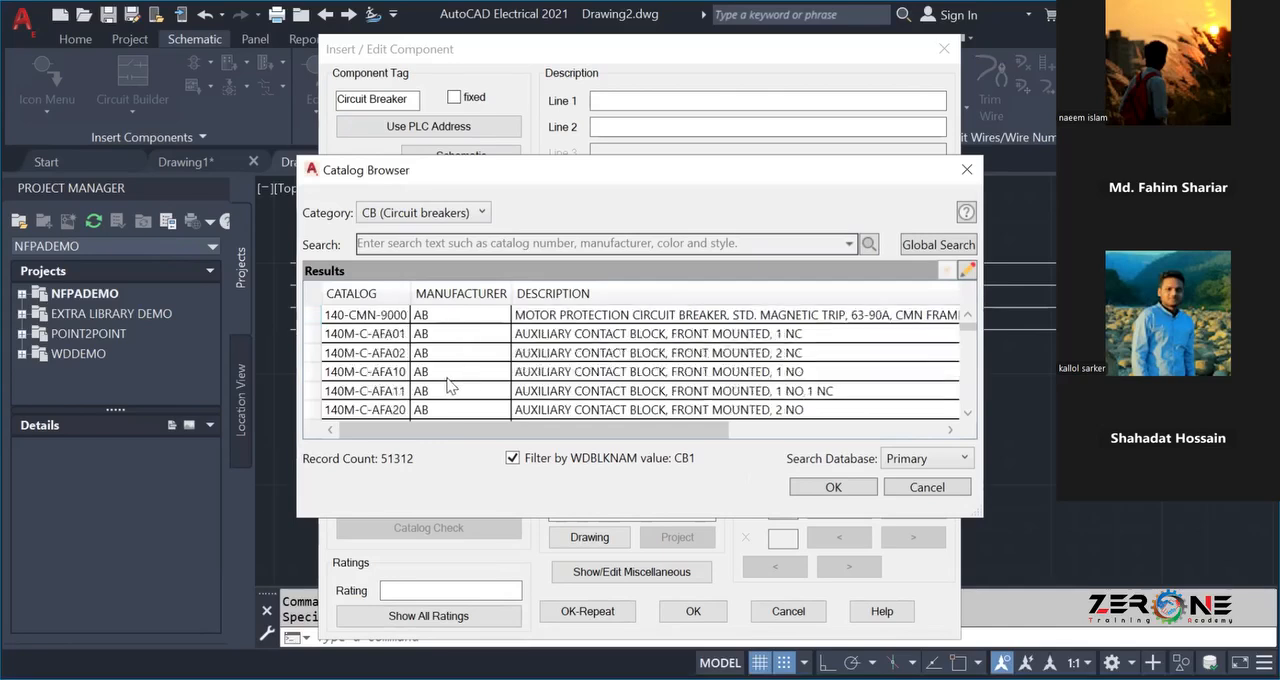
scroll(449, 386, down, 4)
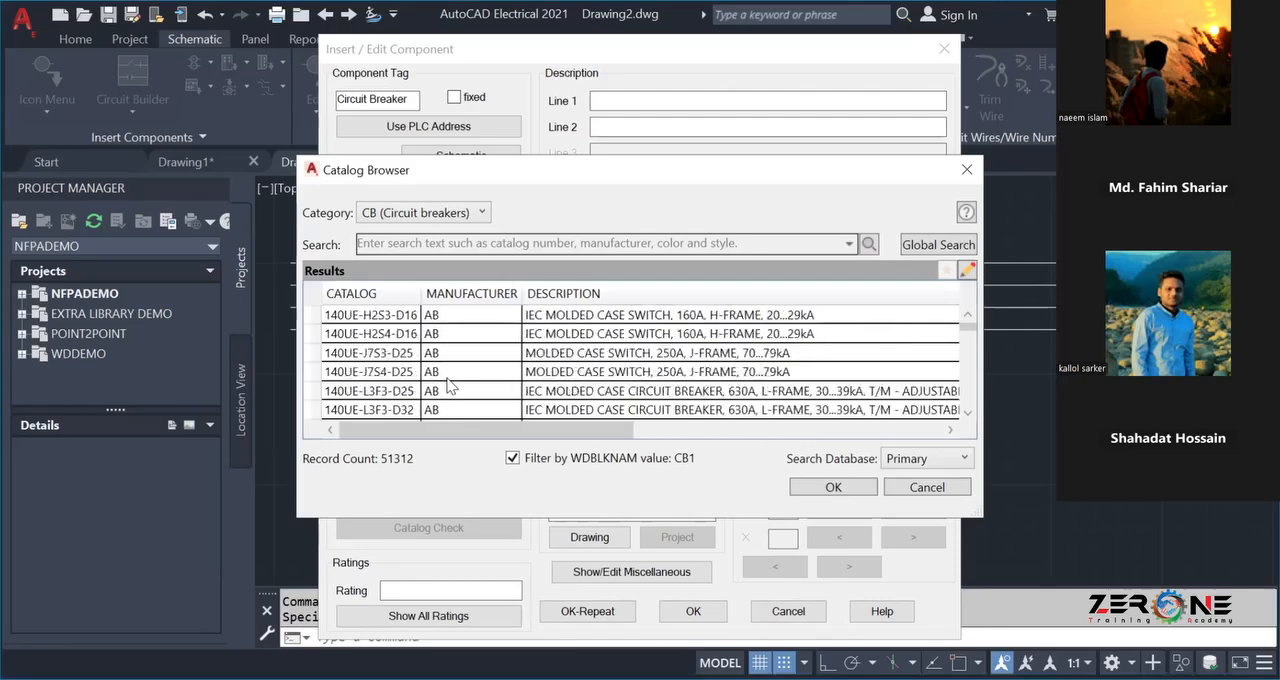
scroll(449, 386, down, 8)
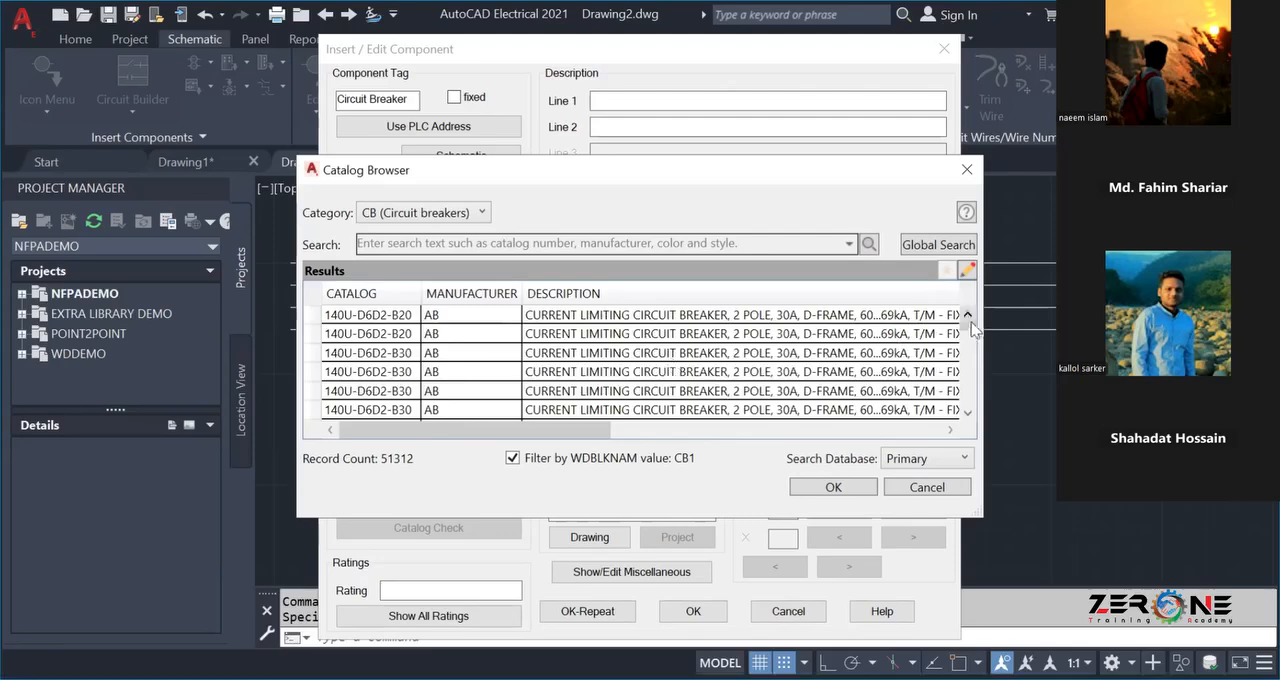
drag(962, 324, 967, 342)
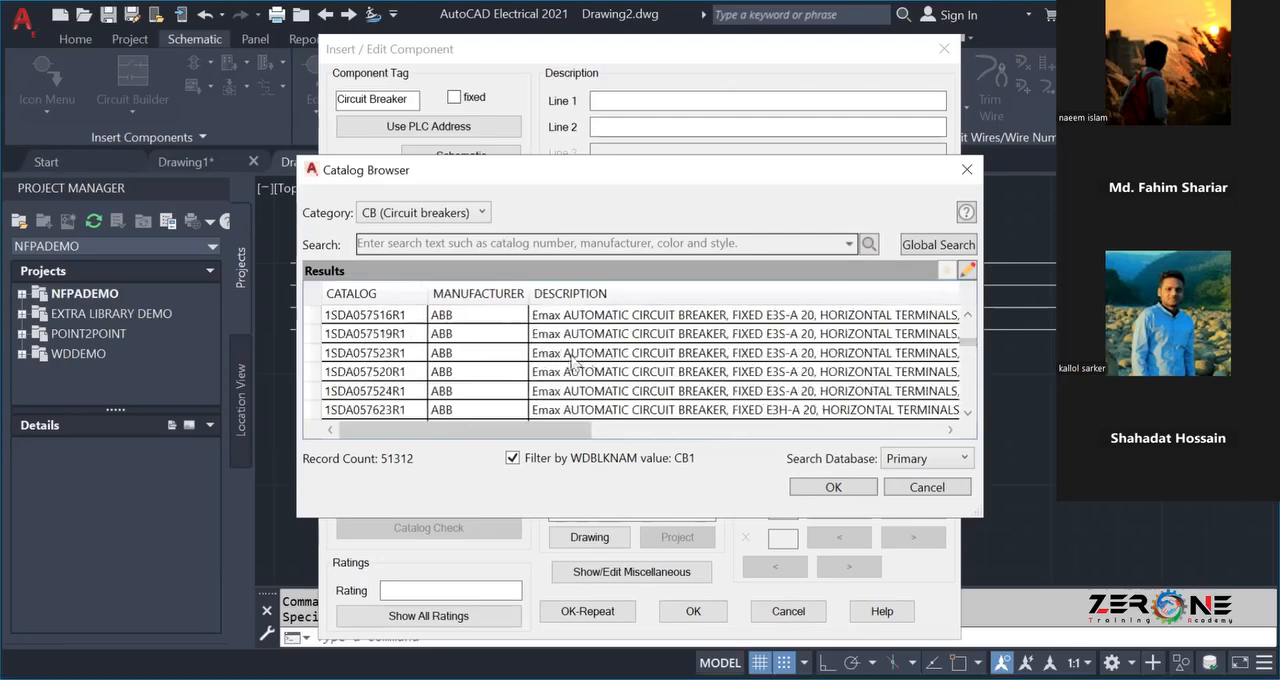
scroll(553, 353, down, 5)
scroll(553, 358, down, 4)
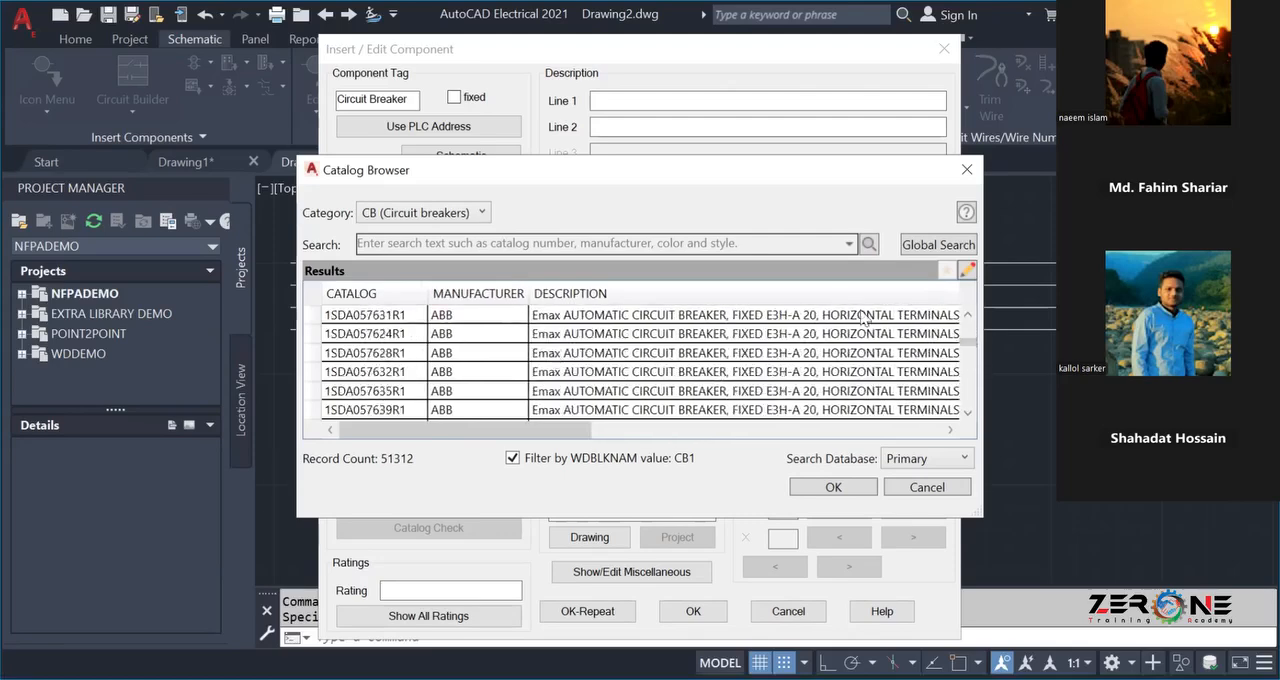
mouse_move(967, 345)
mouse_down()
mouse_move(950, 412)
mouse_move(812, 398)
mouse_up()
scroll(657, 345, down, 5)
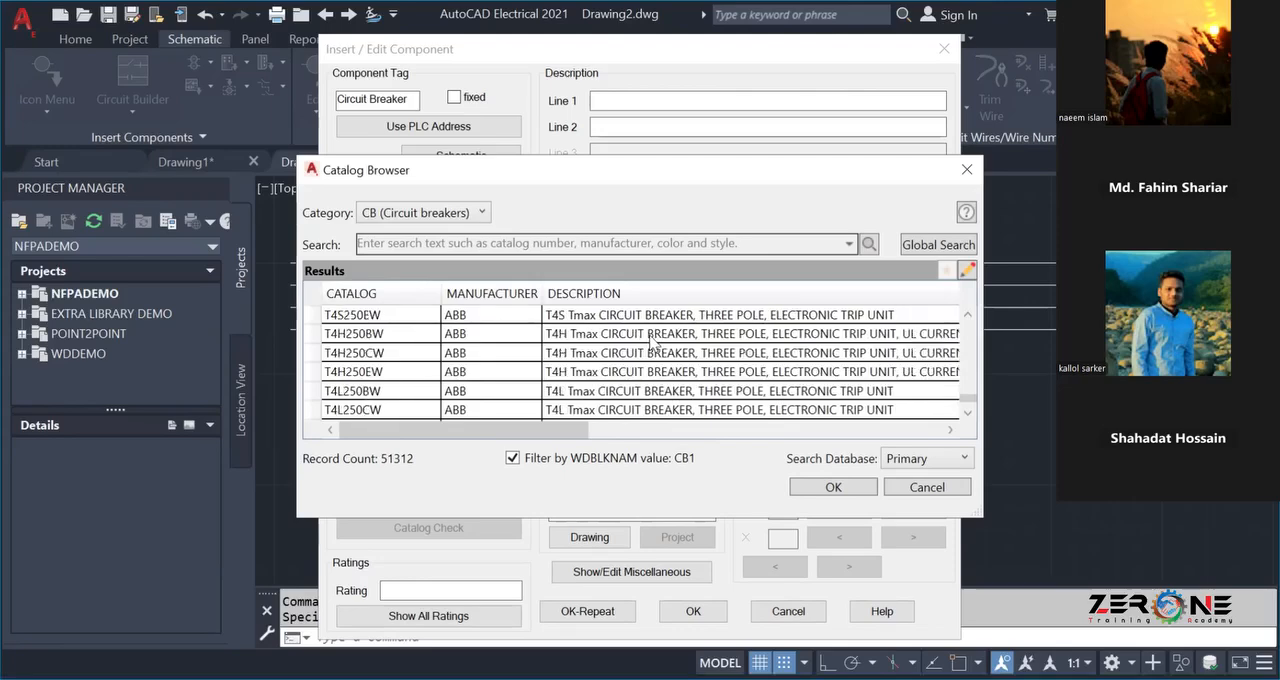
scroll(656, 343, down, 12)
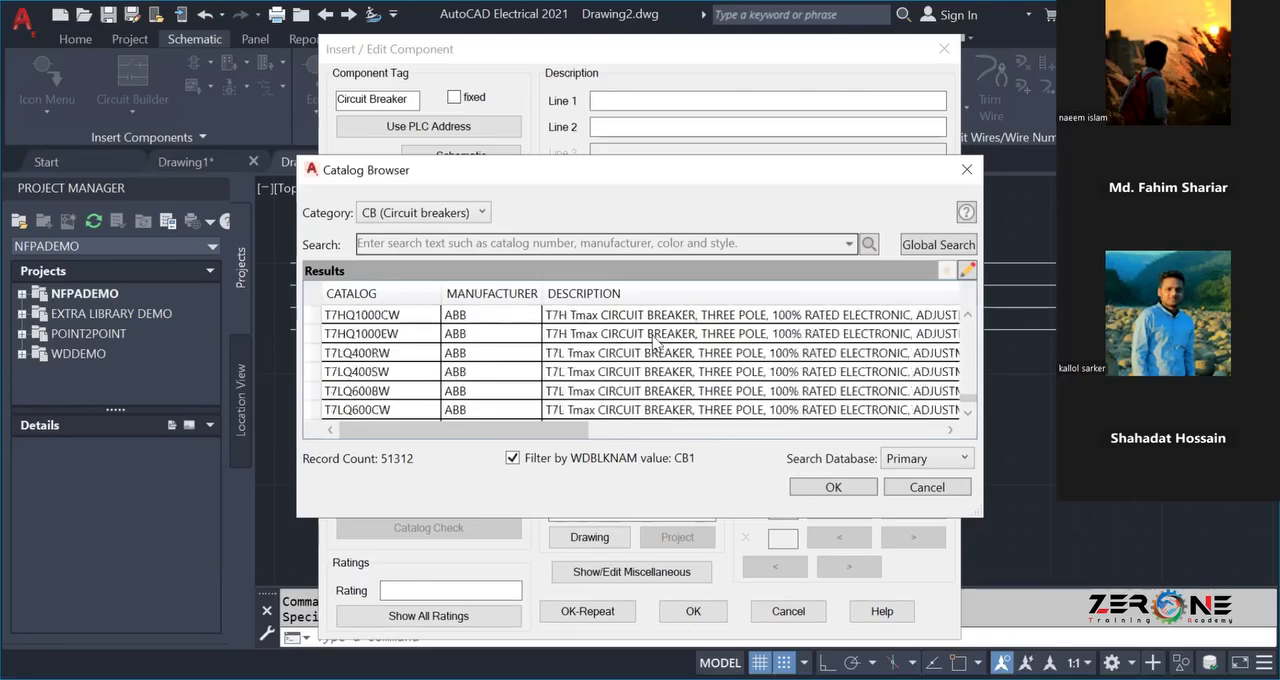
scroll(650, 342, up, 10)
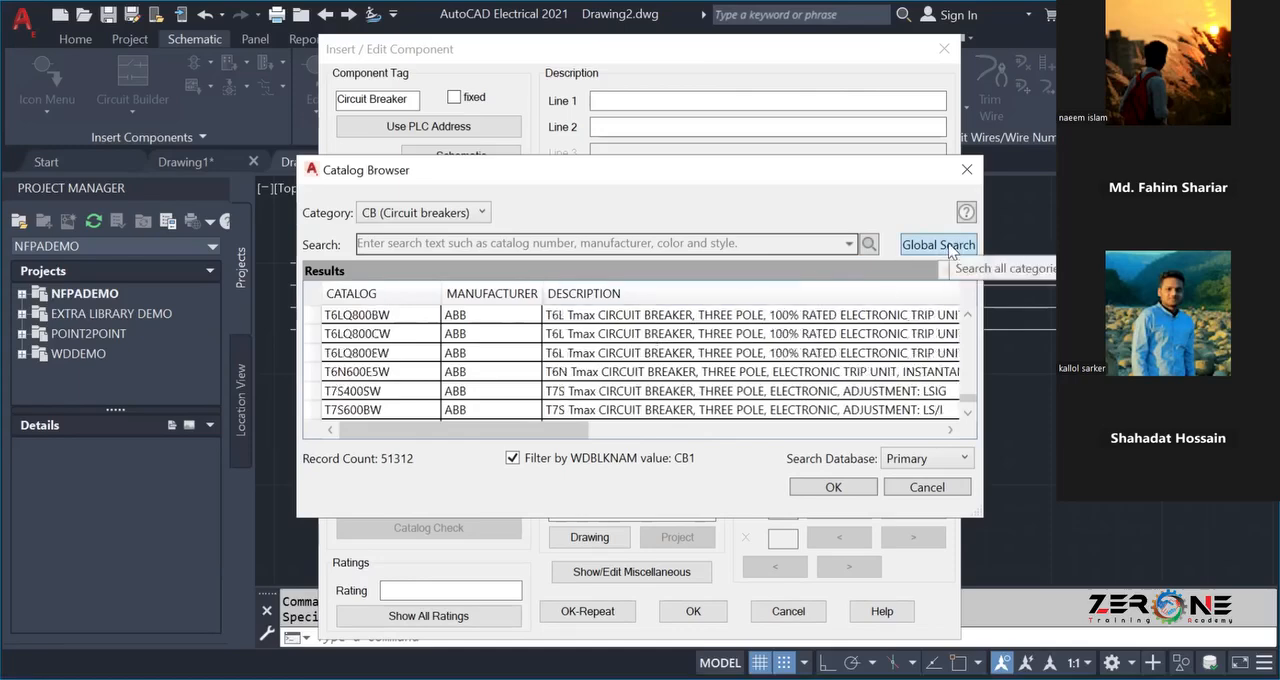
scroll(735, 384, up, 3)
scroll(735, 384, up, 6)
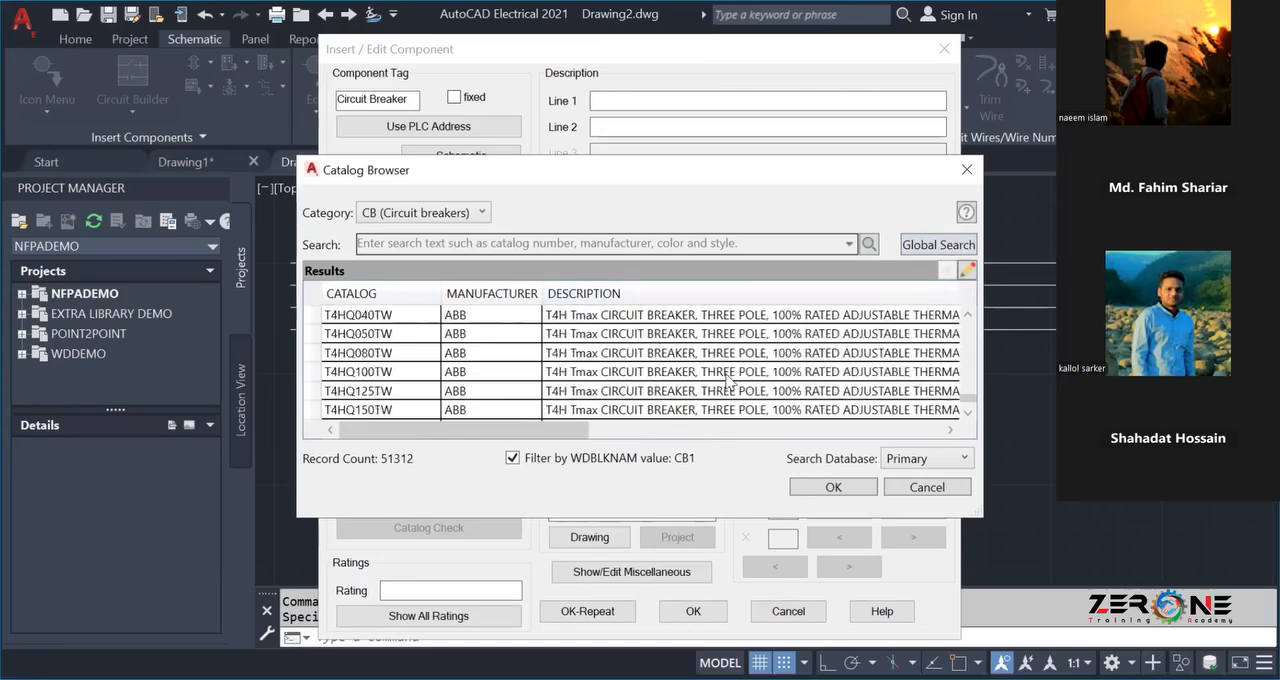
scroll(730, 382, down, 5)
scroll(724, 380, up, 3)
scroll(724, 380, up, 8)
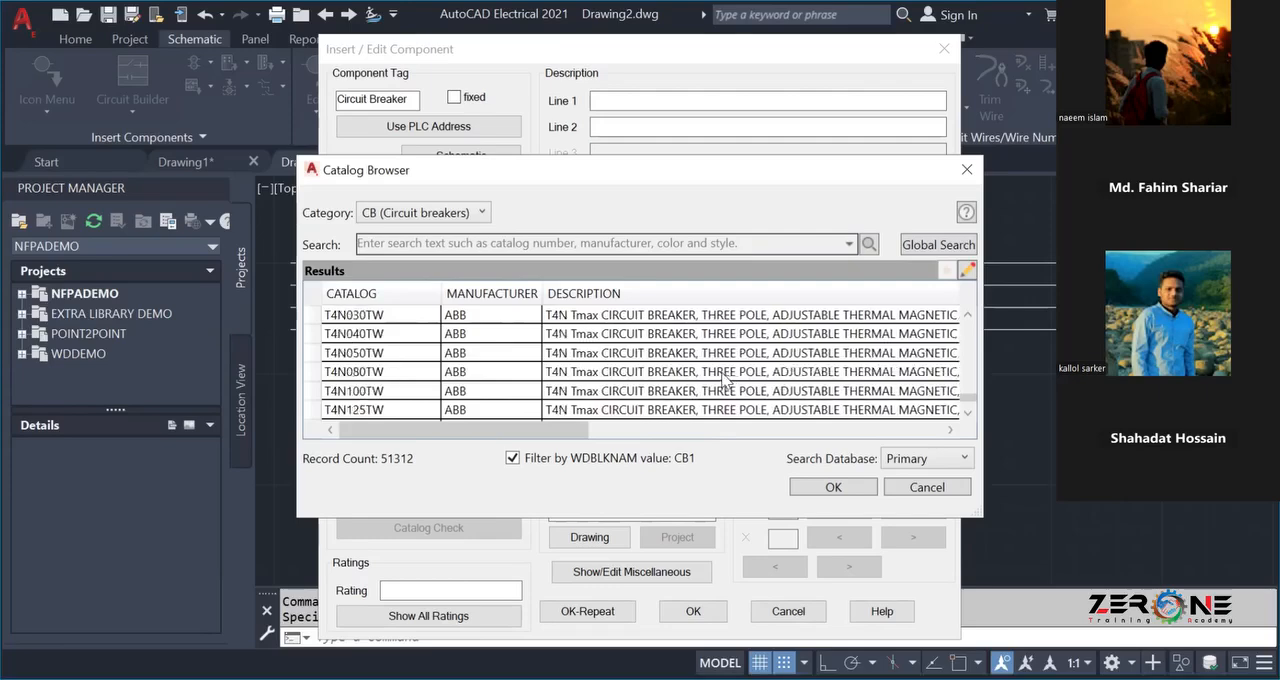
scroll(724, 380, down, 5)
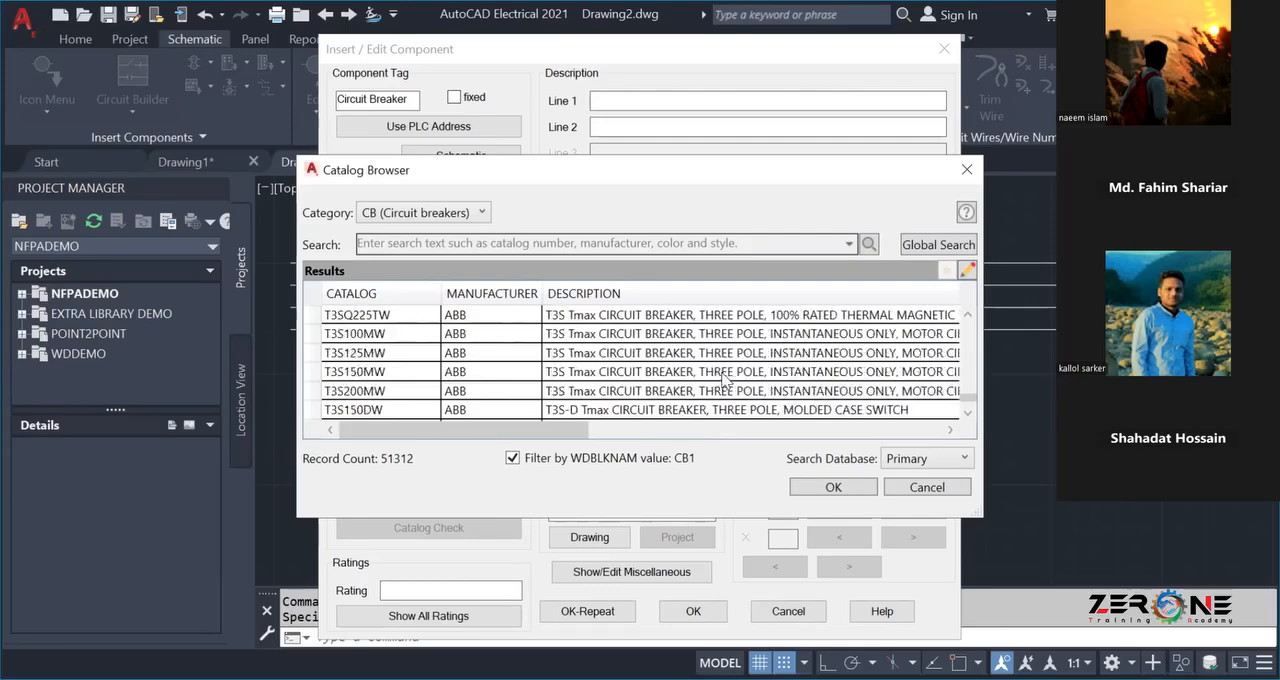
click(547, 243)
text(3POLR)
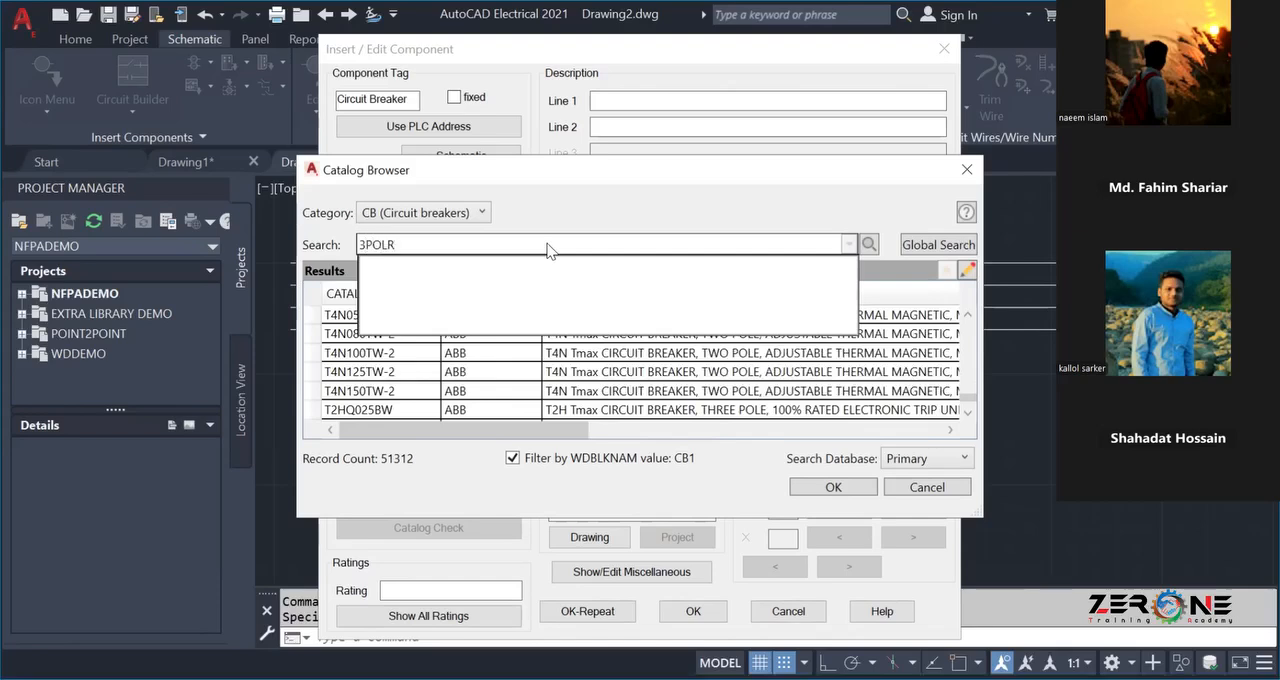
key(BackSpace)
key(BackSpace)
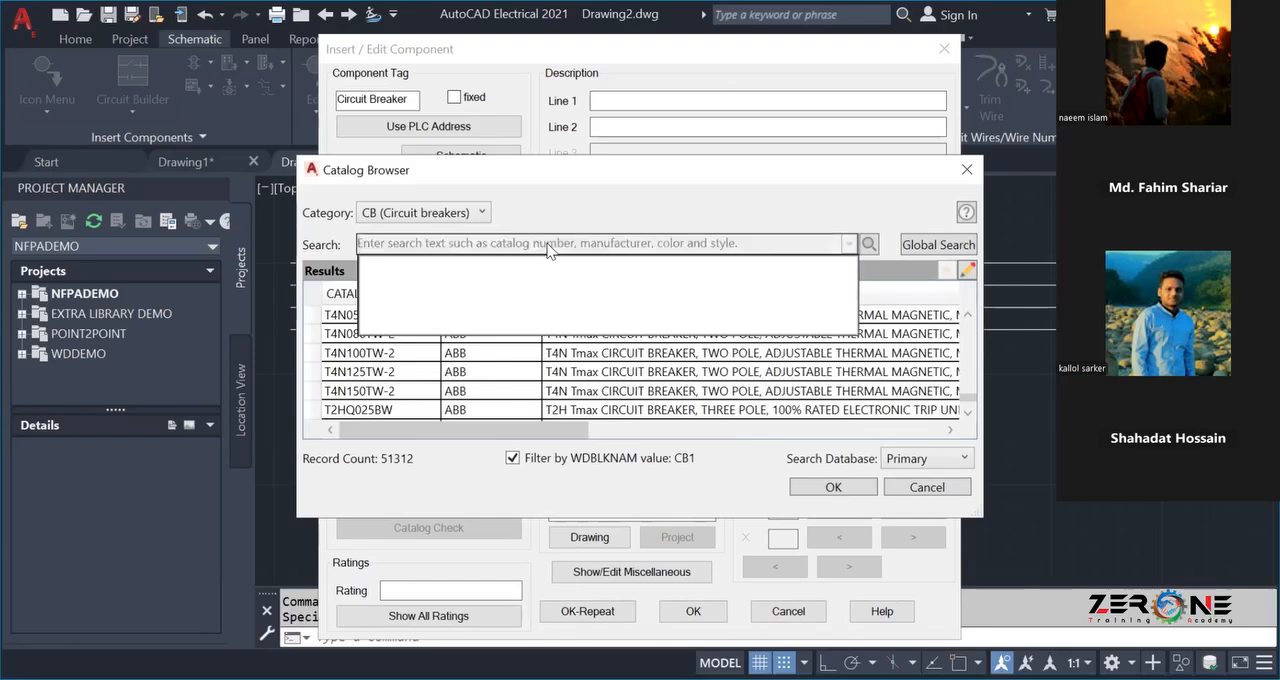
click(530, 487)
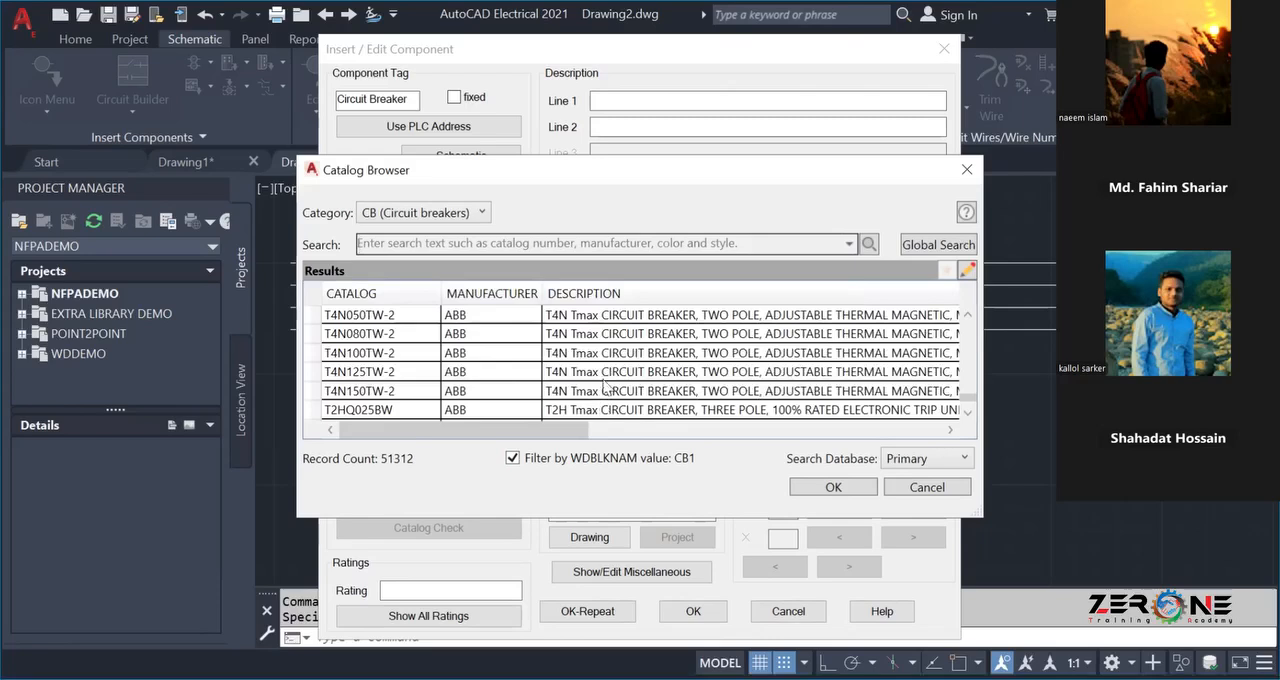
Assign the ABB Ts3H040TW catalog entry, a three-pole thermal magnetic Ts3H Tmax breaker with 500 A magnetic trip.
scroll(604, 385, up, 4)
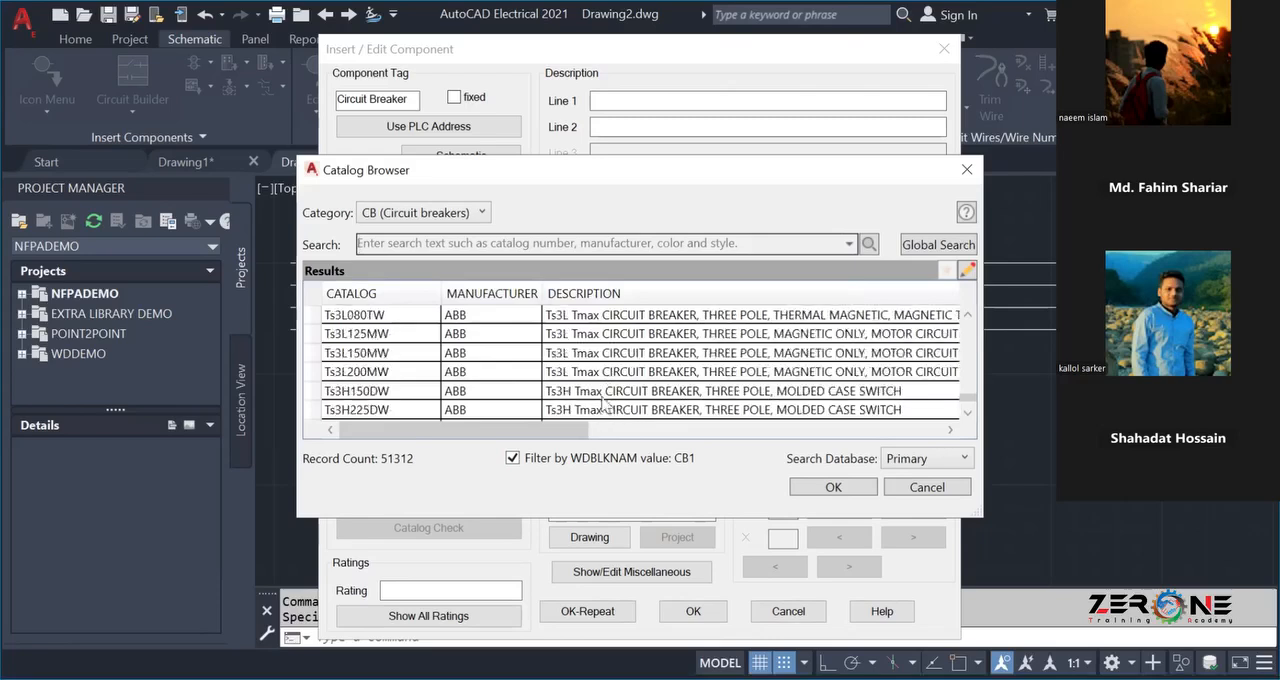
scroll(605, 392, up, 2)
scroll(604, 391, up, 2)
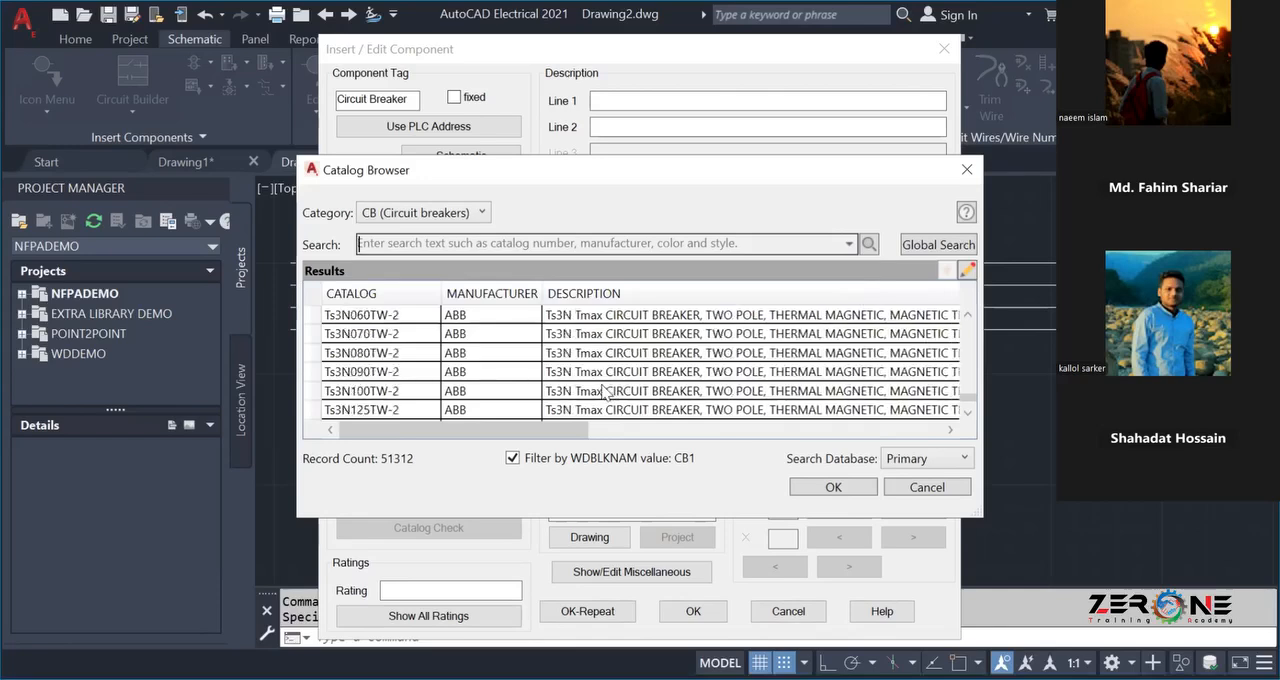
scroll(604, 391, up, 2)
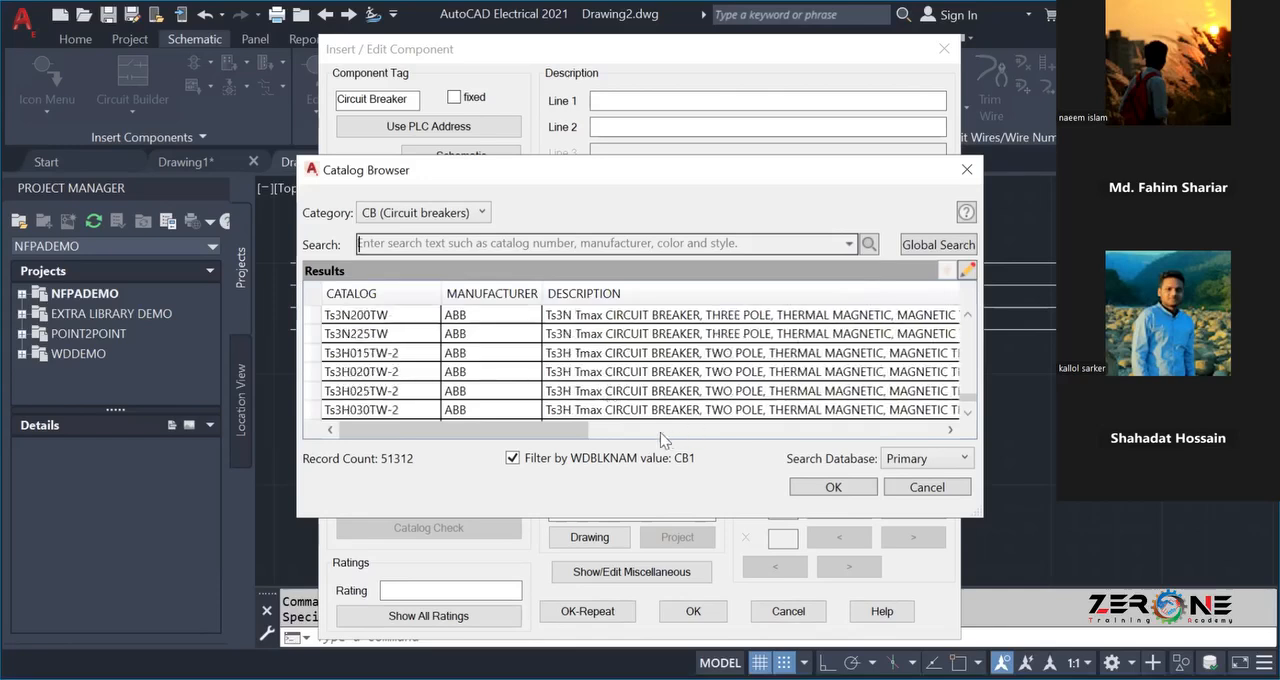
drag(540, 431, 572, 431)
scroll(540, 375, up, 5)
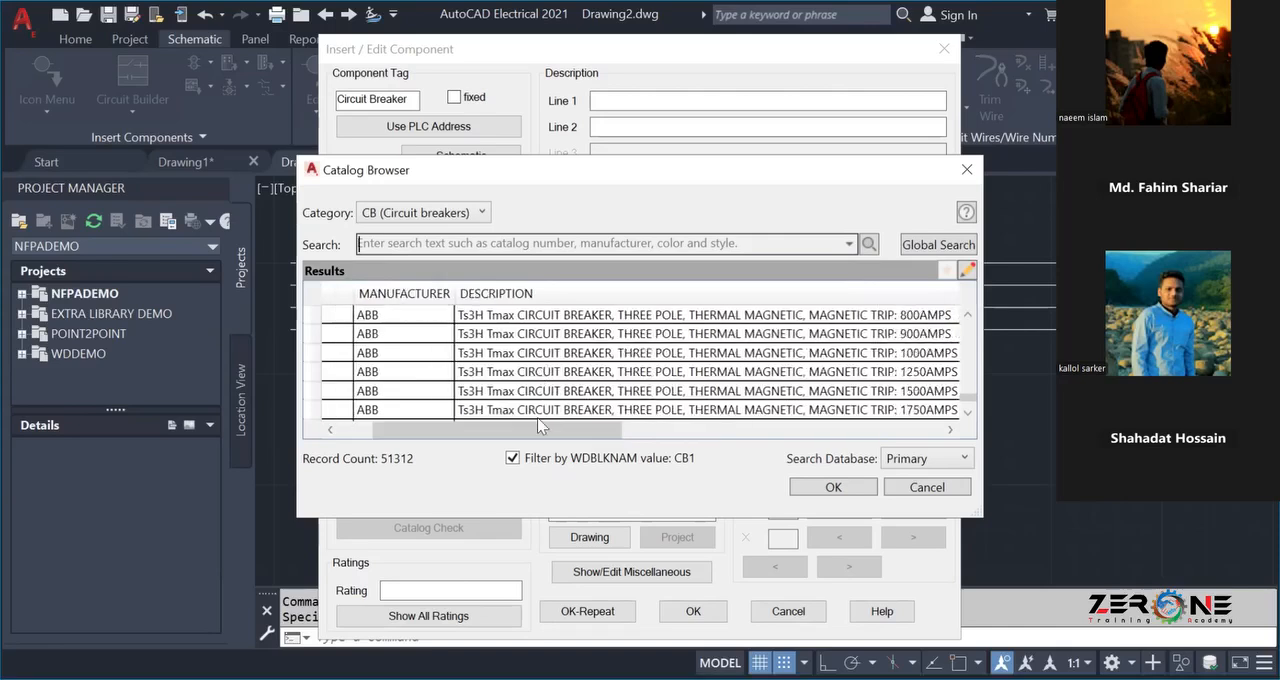
scroll(543, 400, up, 2)
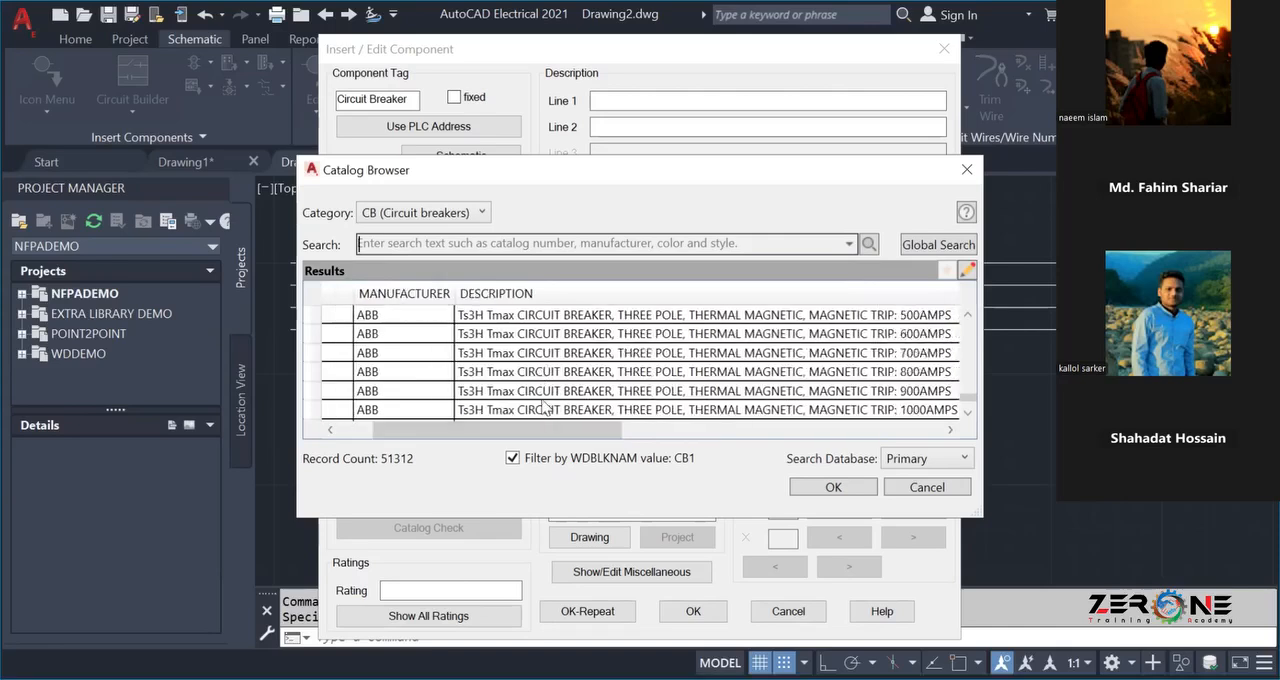
click(400, 356)
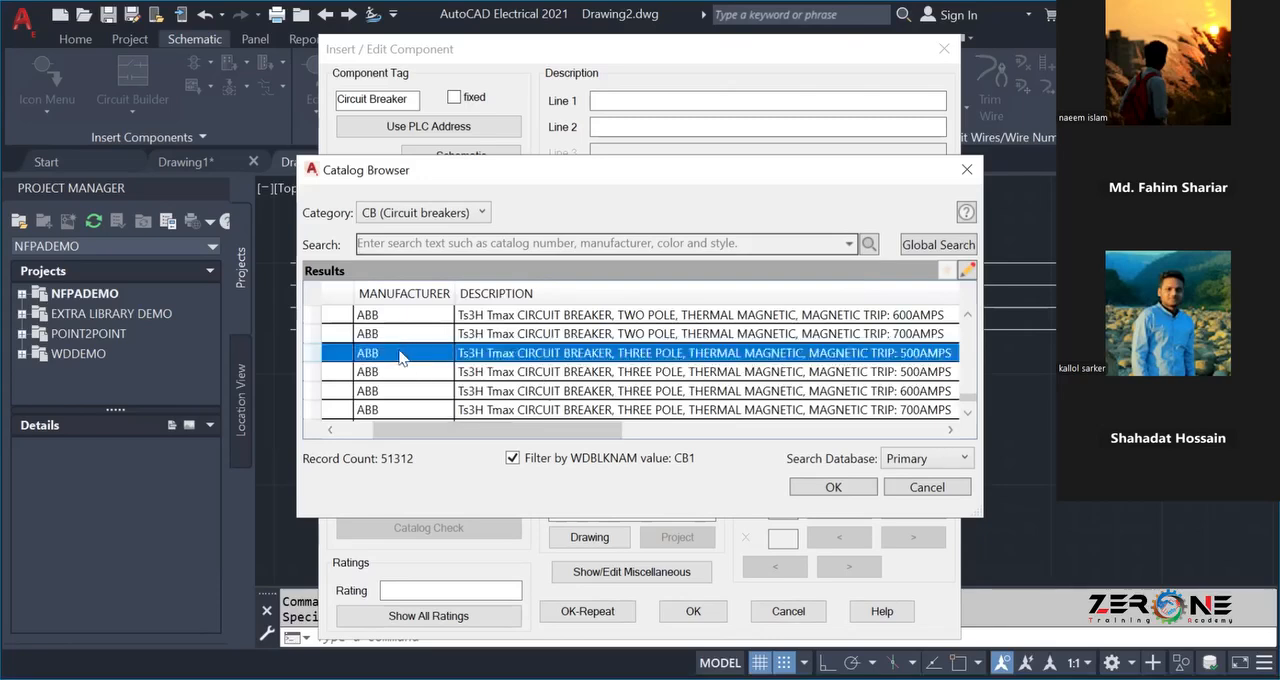
click(840, 487)
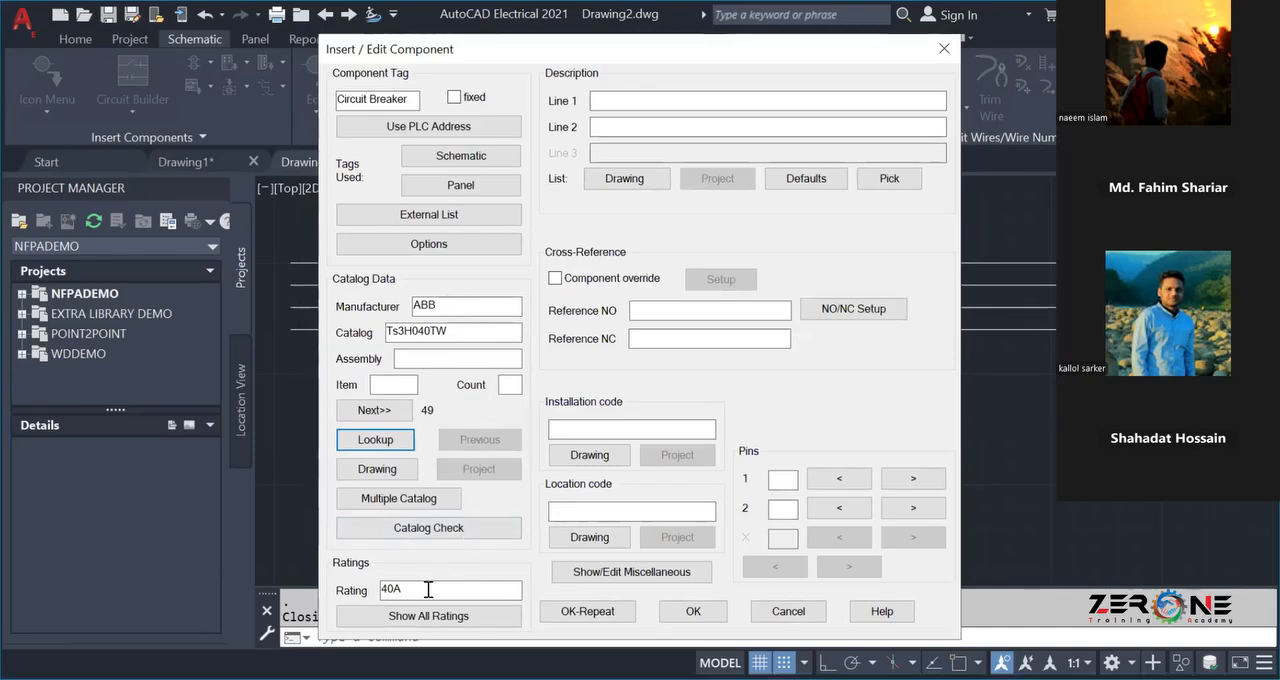
Accept the circuit breaker's component data and map its symbol to the selected catalog number.
click(687, 611)
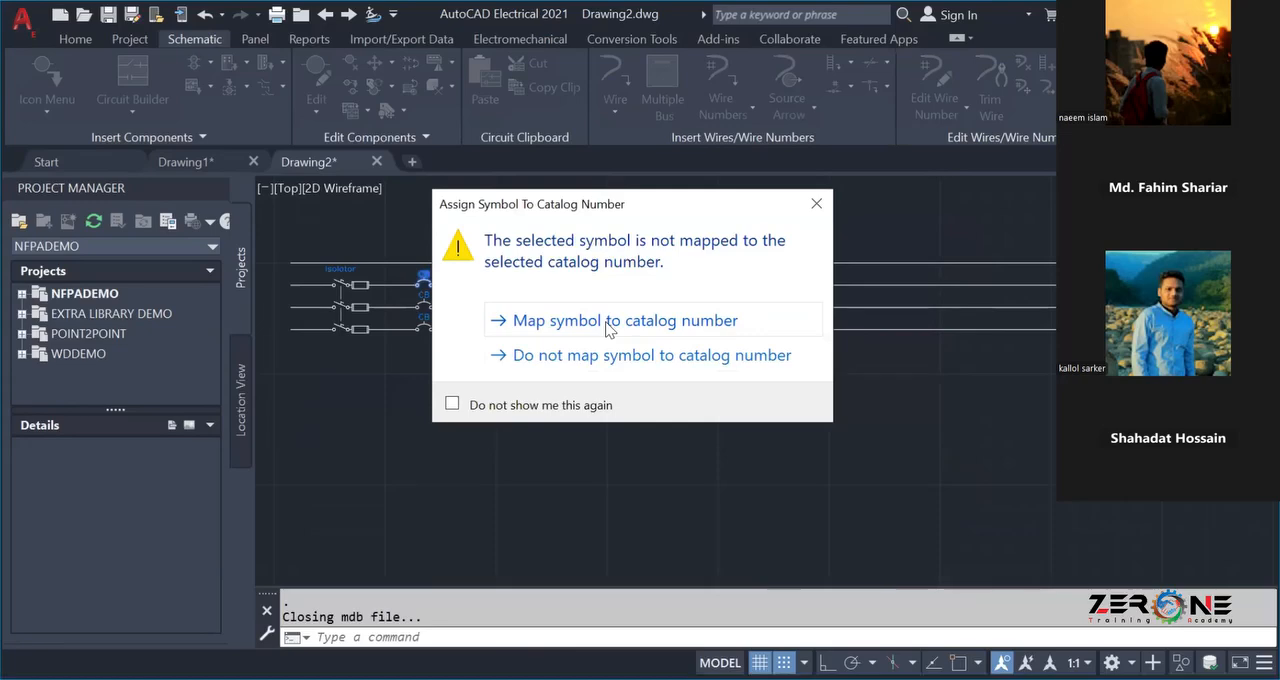
click(608, 328)
scroll(424, 285, up, 8)
scroll(411, 321, down, 6)
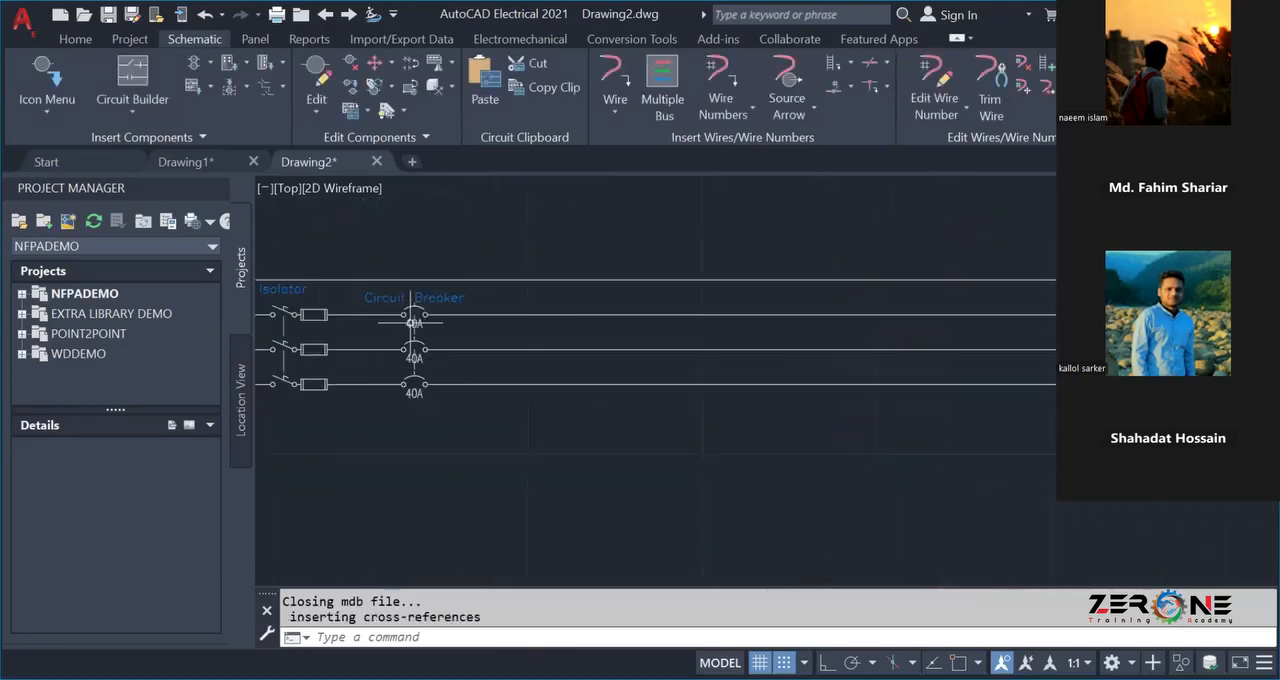
middle_drag(375, 445, 516, 465)
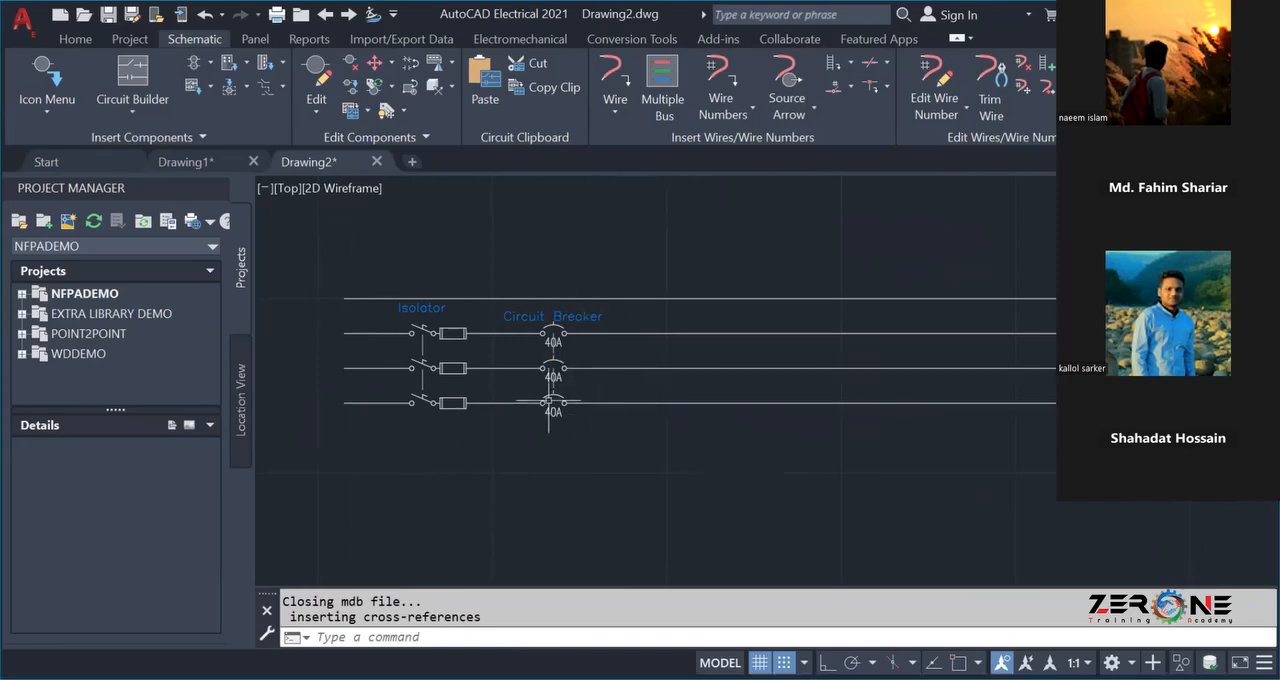
Retag the circuit breaker through the component's Retag/Update command.
scroll(540, 335, up, 2)
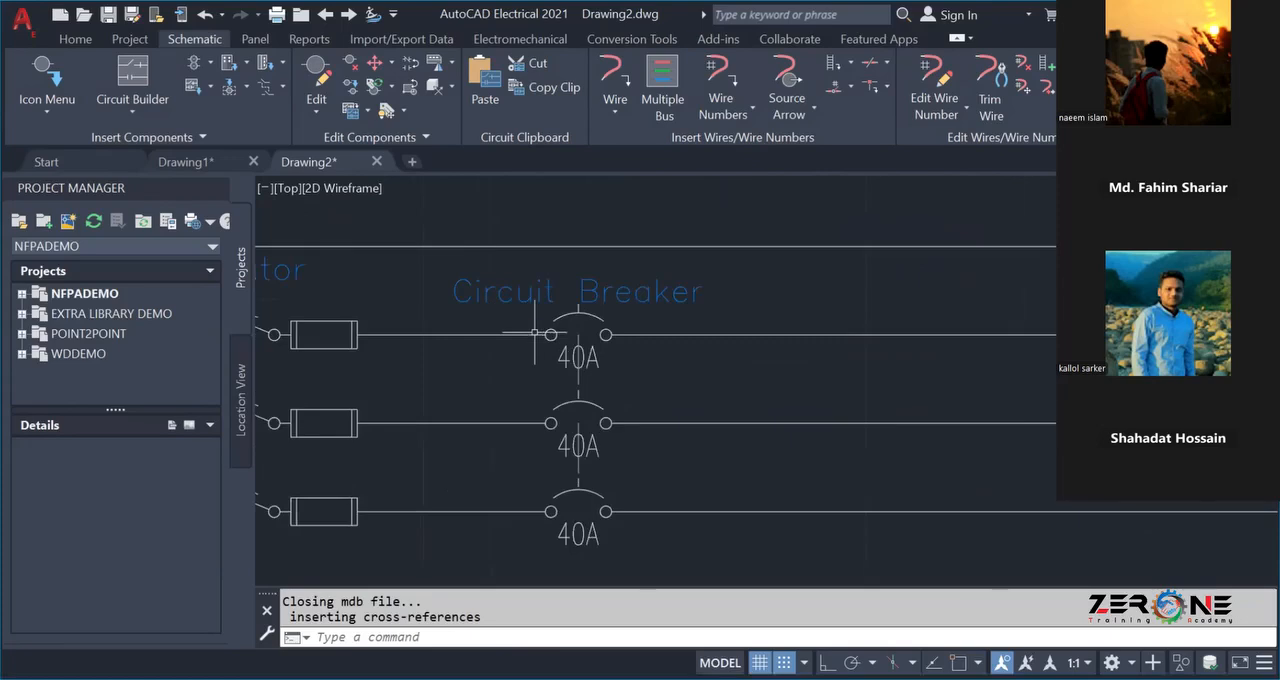
scroll(535, 331, down, 2)
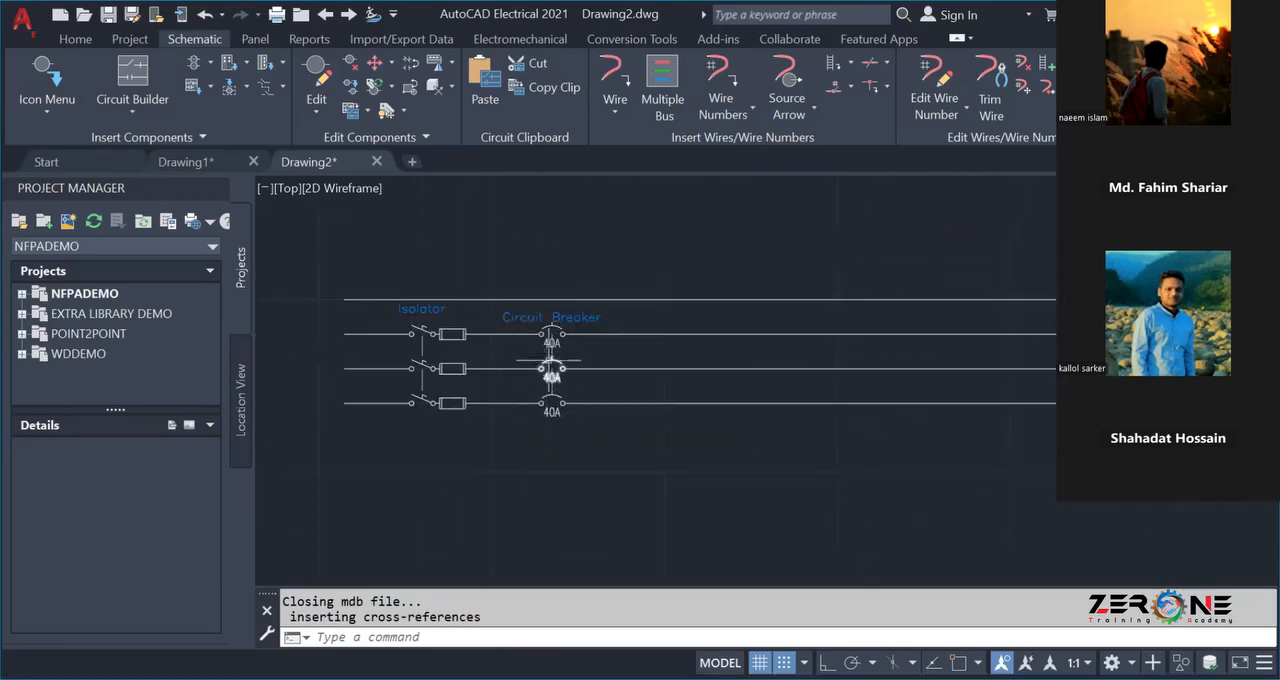
click(546, 318)
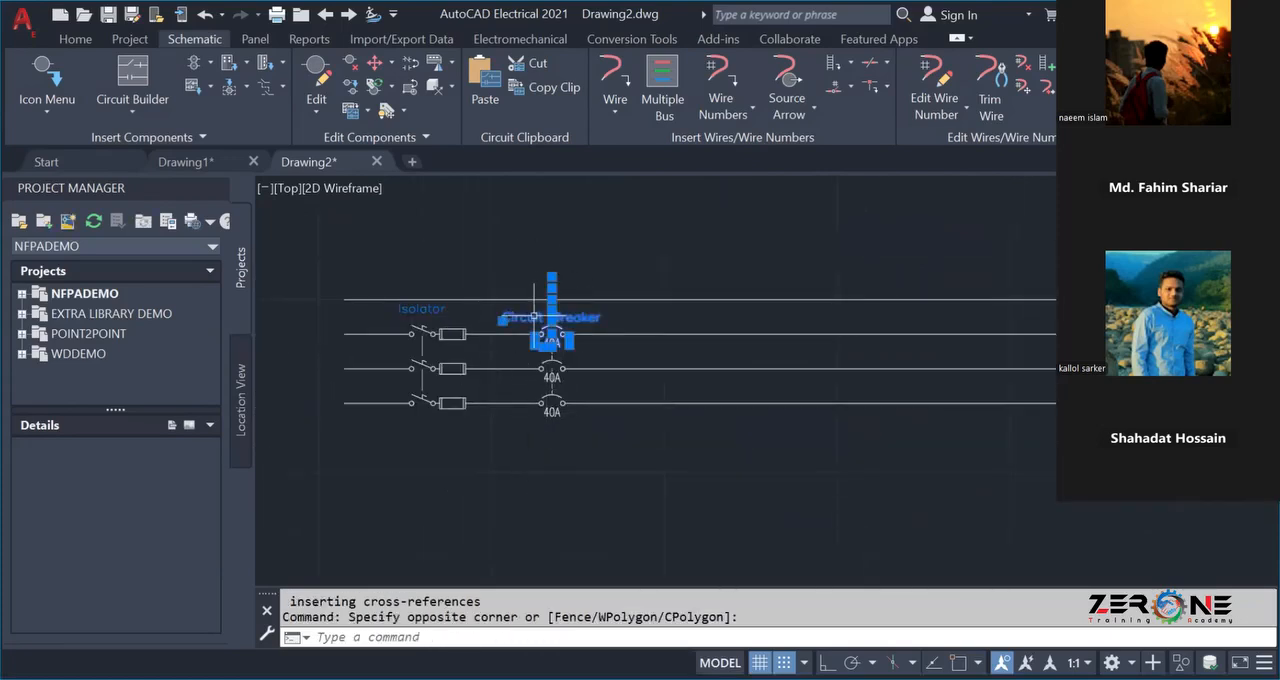
click(535, 319)
right_click(535, 320)
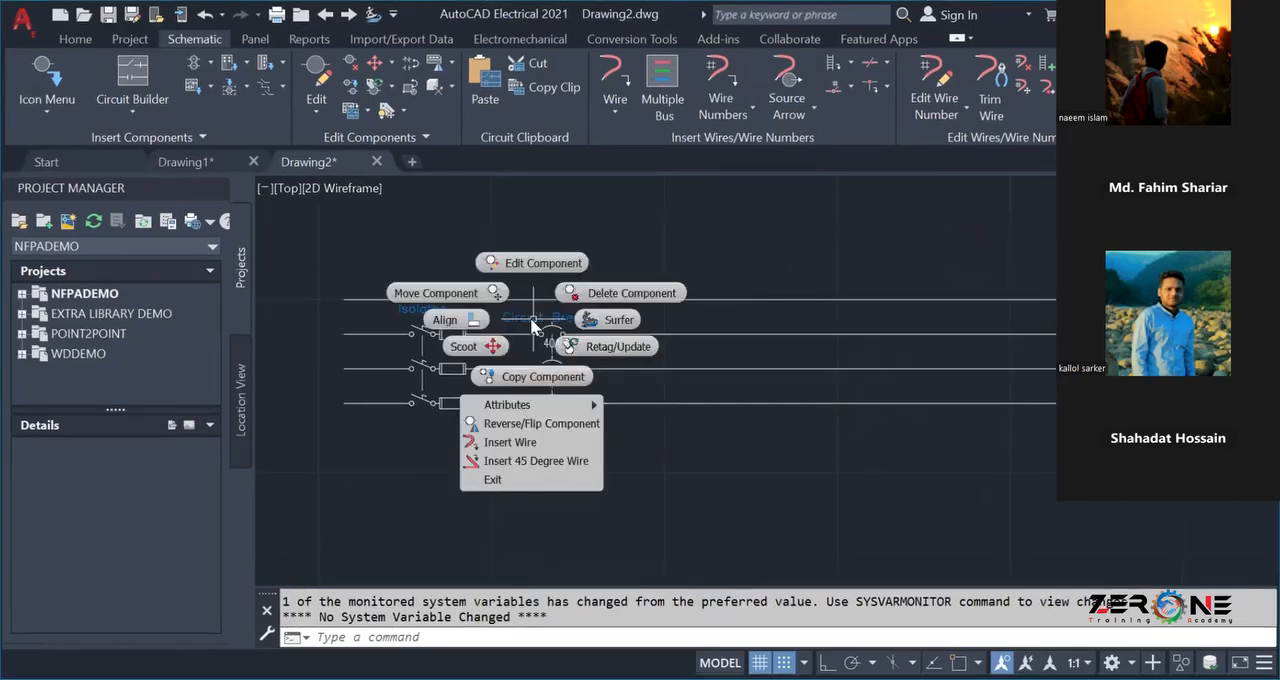
mouse_move(560, 405)
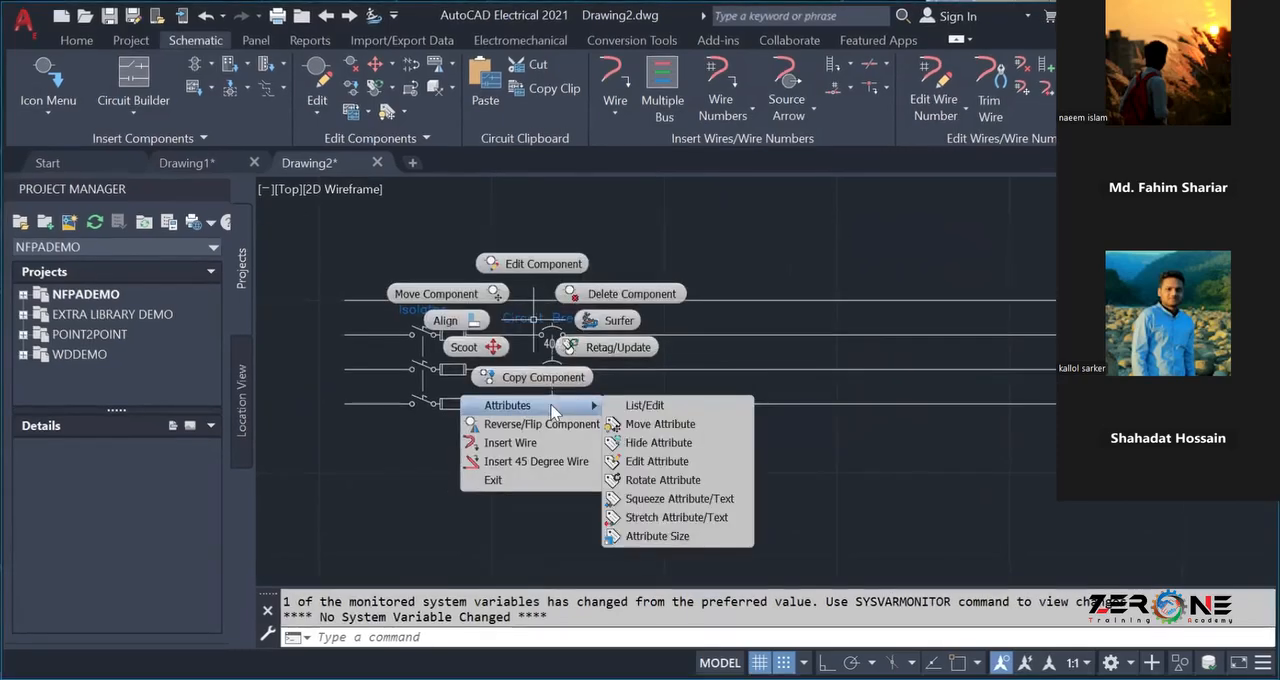
click(575, 340)
key(Return)
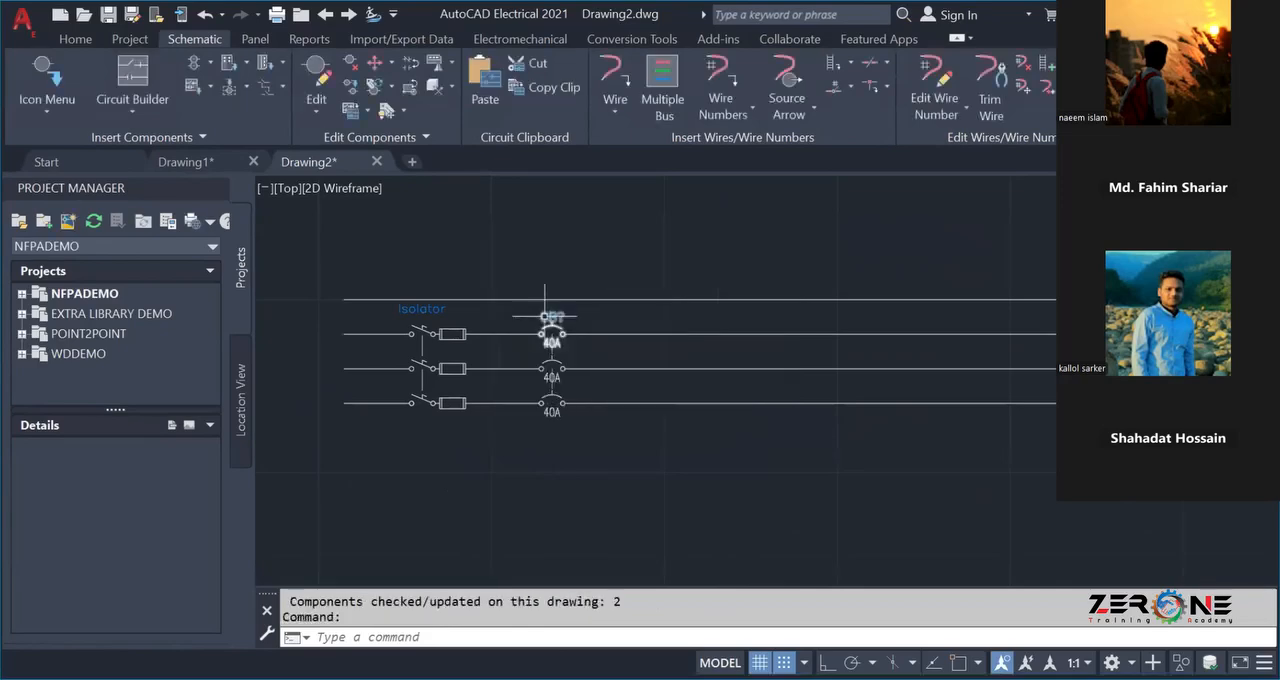
Undo the retagging of the circuit breaker to restore its Circuit Breaker tag.
right_click(535, 318)
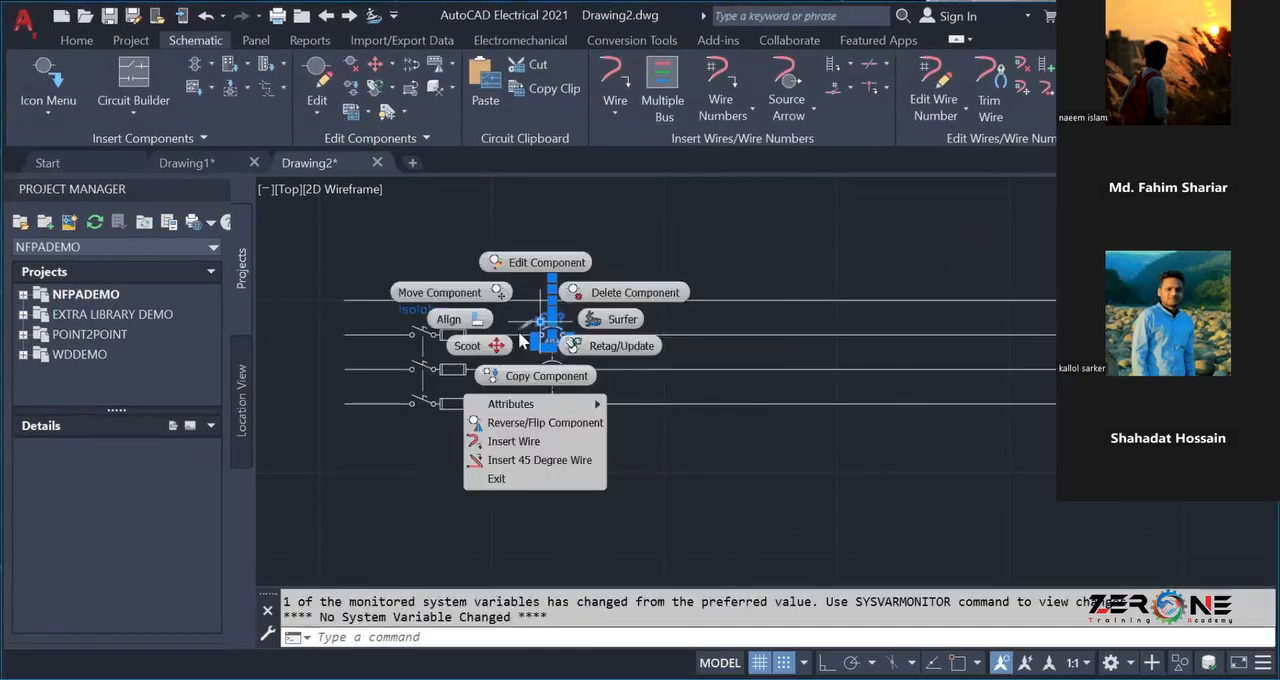
key(Escape)
key(ctrl+z)
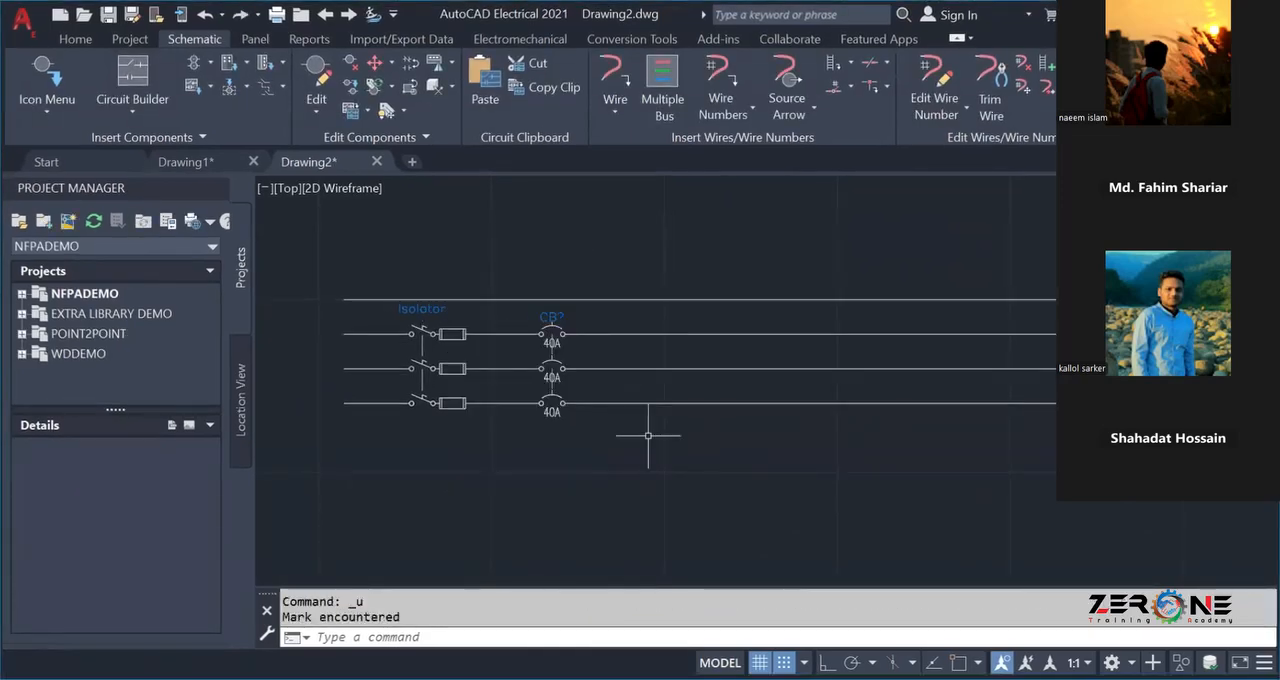
key(ctrl+z)
key(ctrl+z)
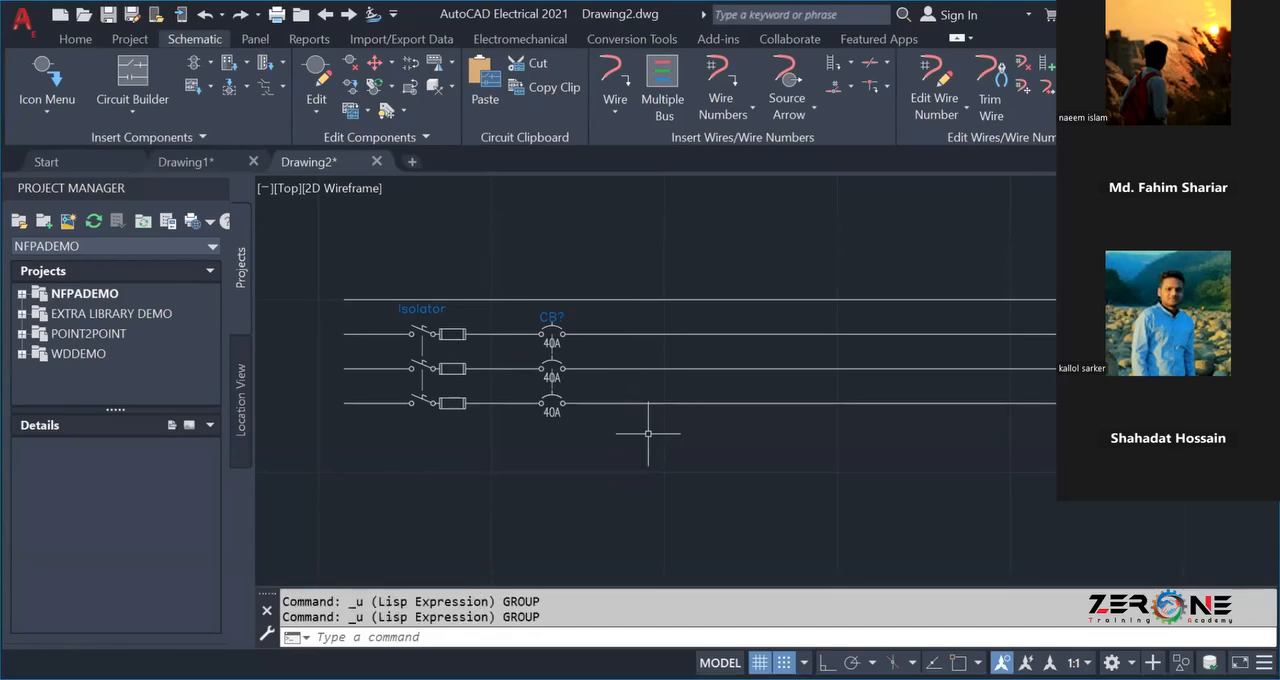
key(ctrl+z)
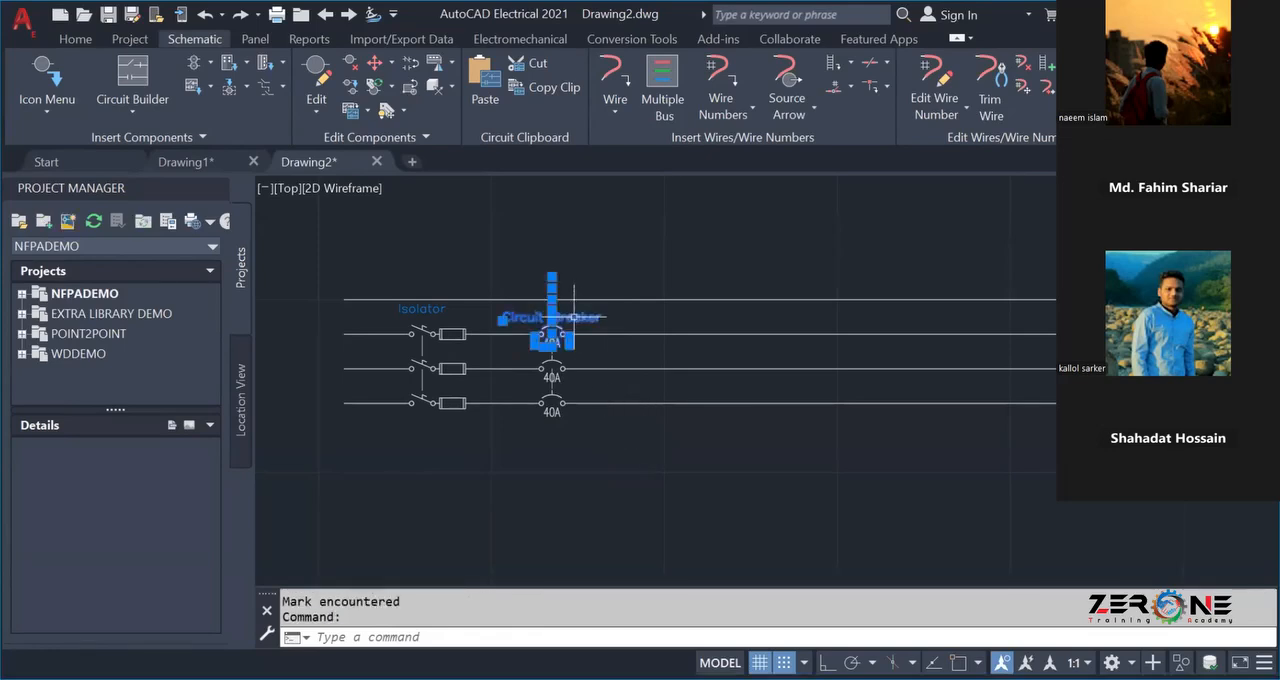
Move the Circuit Breaker tag attribute up, level with the Isolator label.
right_click(574, 317)
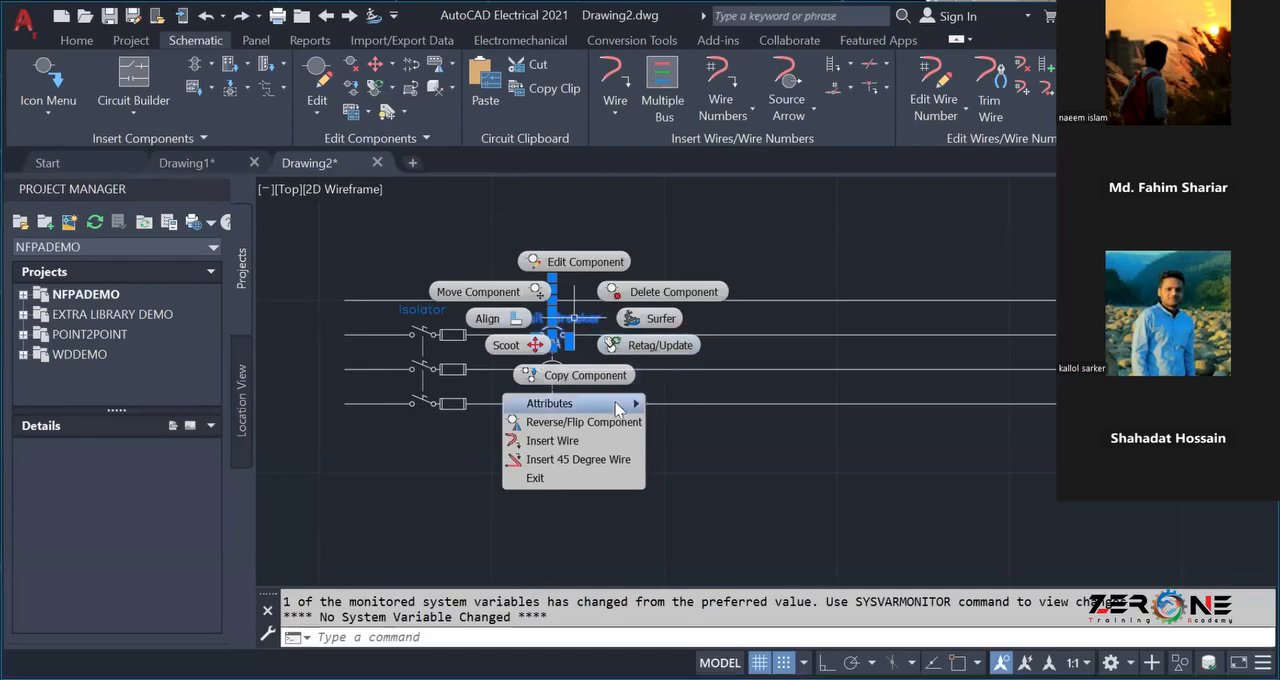
mouse_move(617, 406)
click(695, 422)
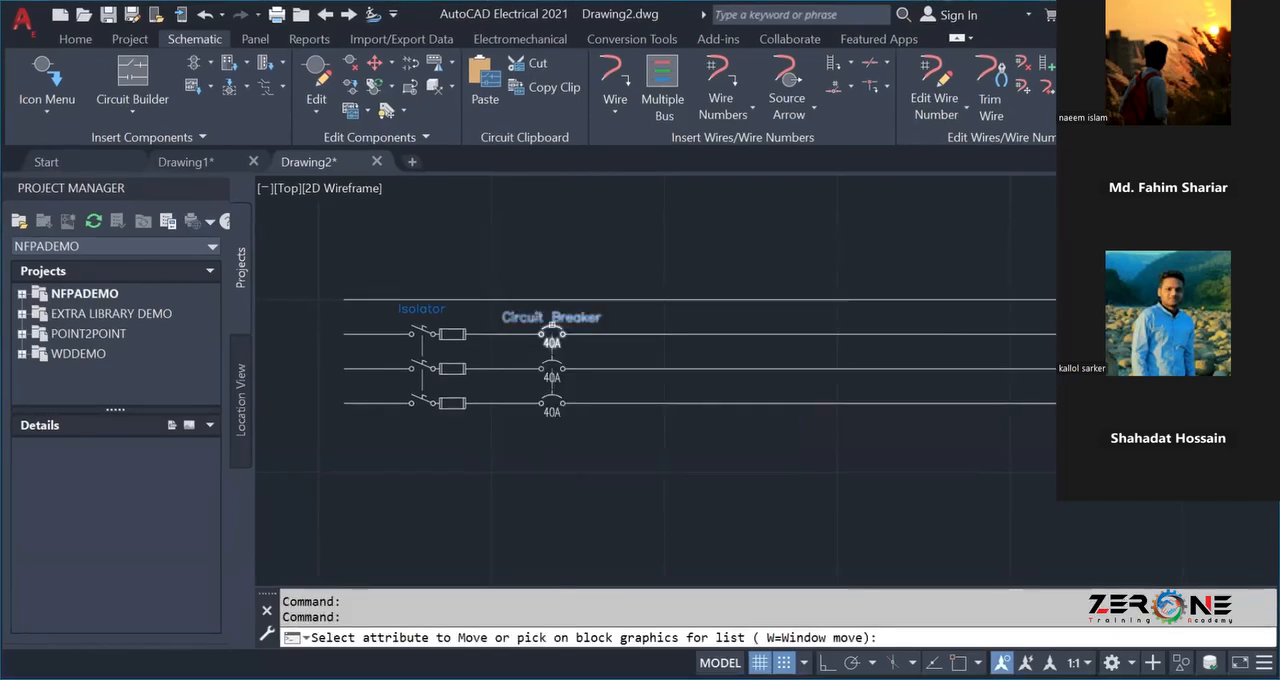
click(576, 317)
key(Return)
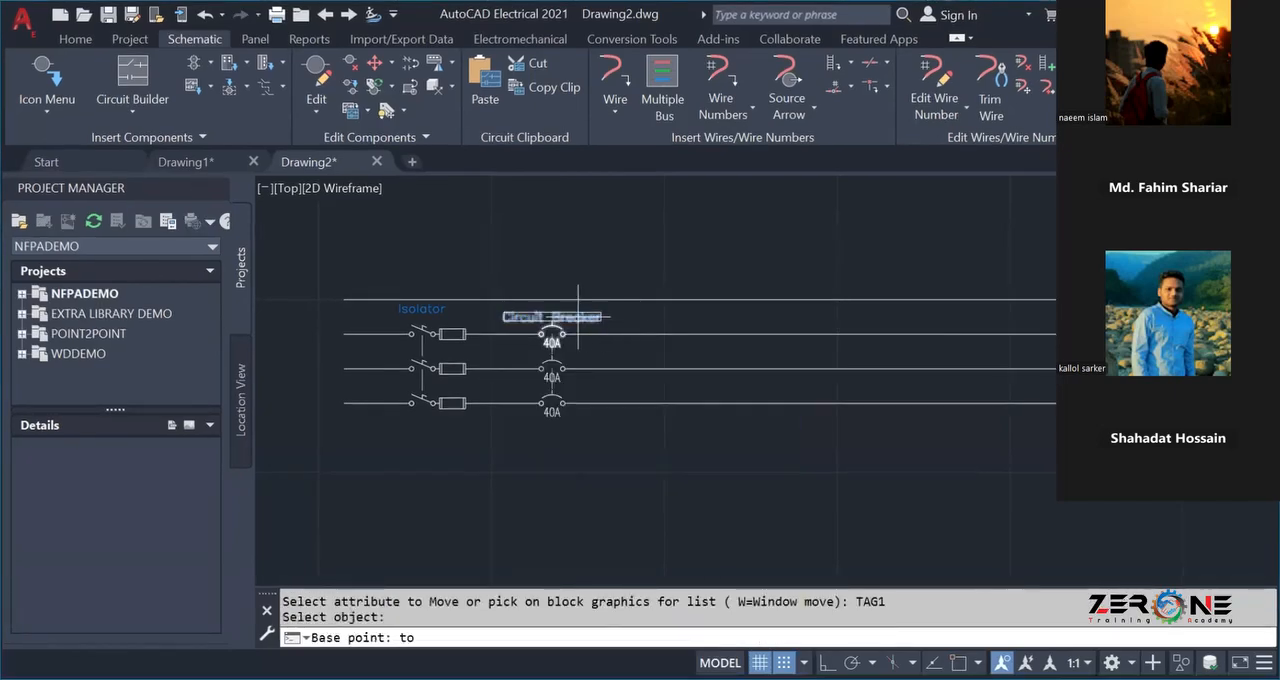
click(578, 308)
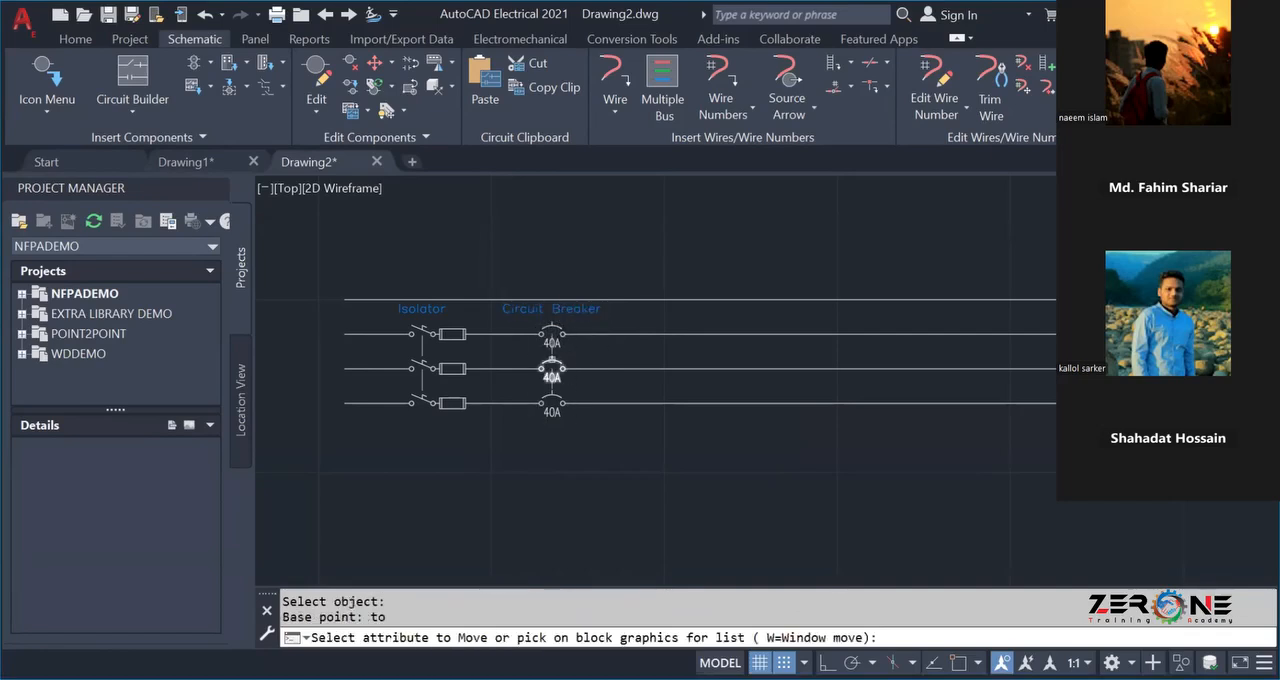
Turn snap off and move the upper pole's 40A rating above the wire, just right of the breaker symbol.
scroll(553, 349, up, 5)
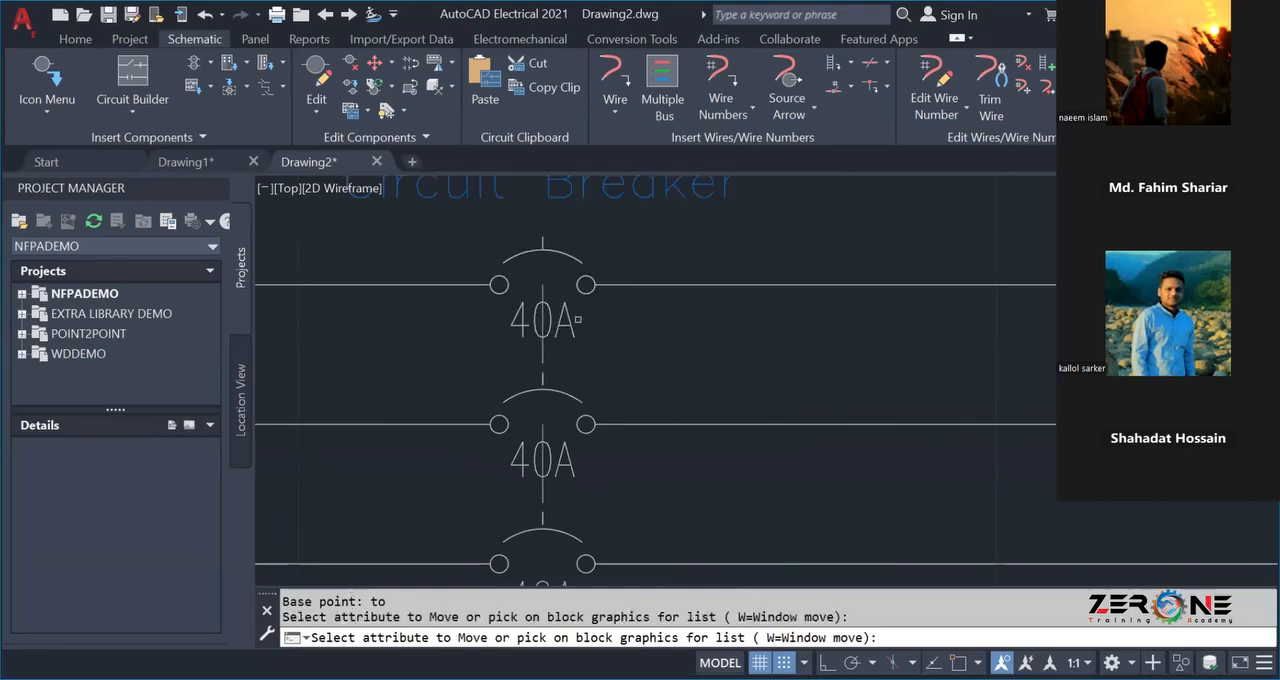
click(542, 320)
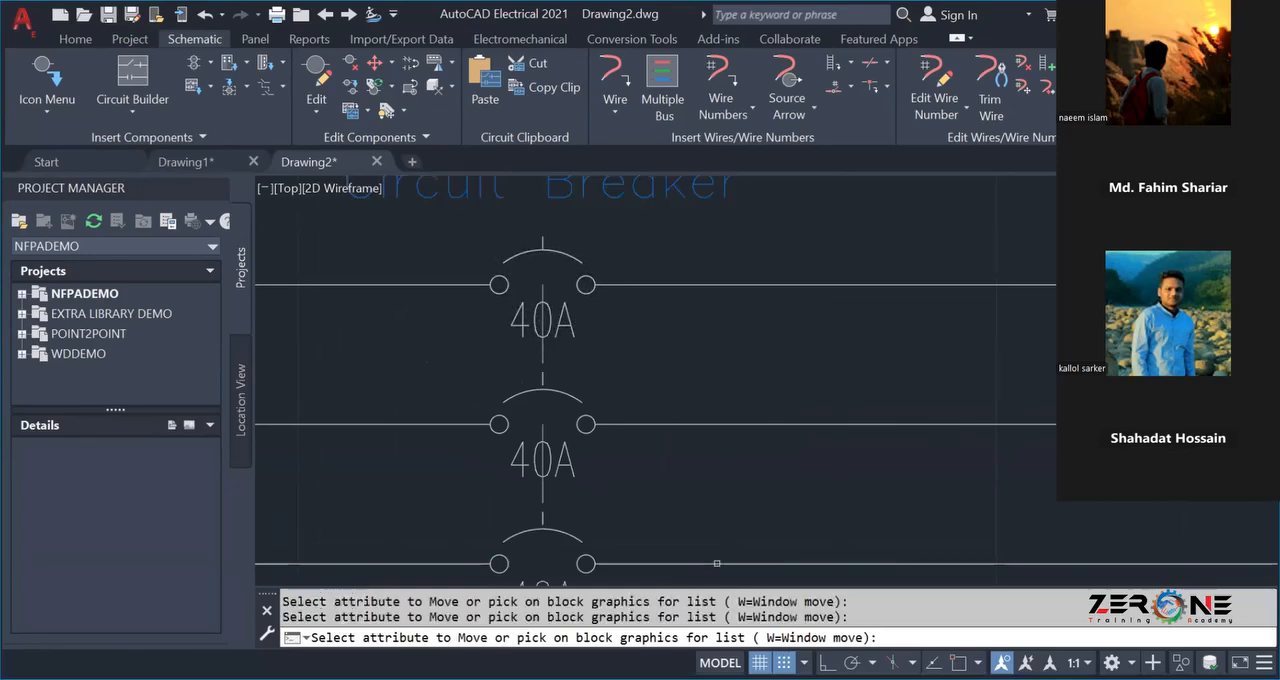
key(F9)
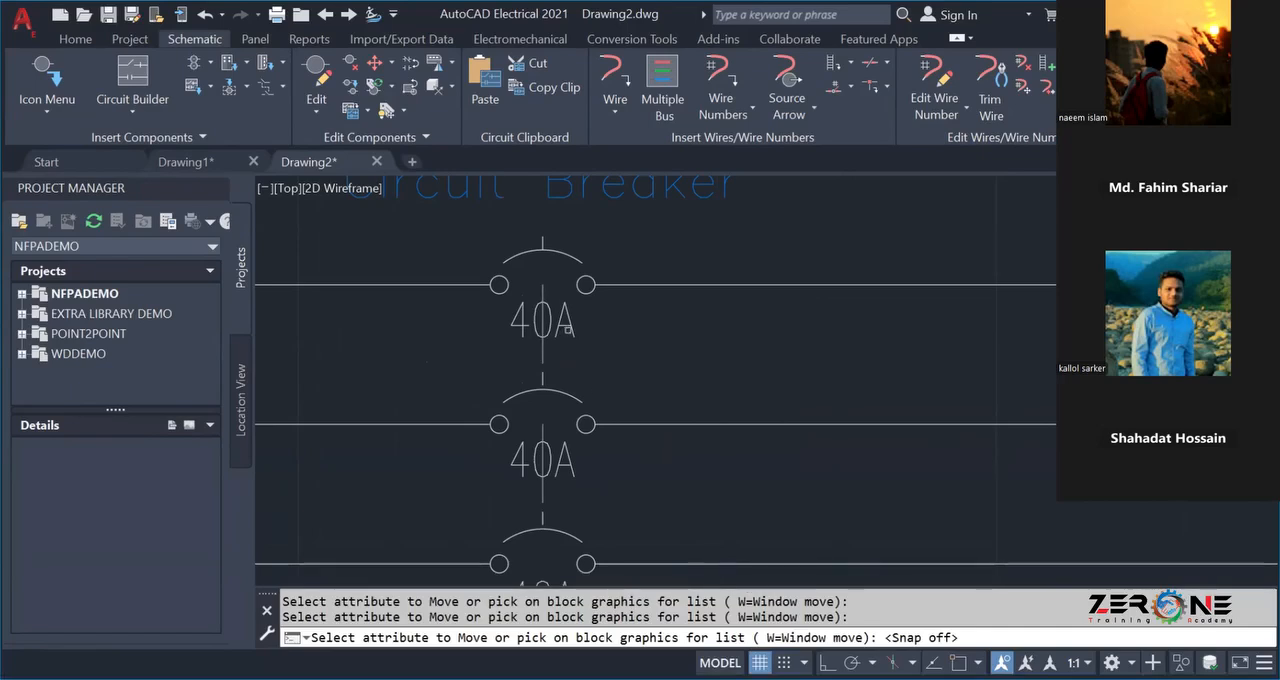
click(566, 333)
key(Return)
click(567, 328)
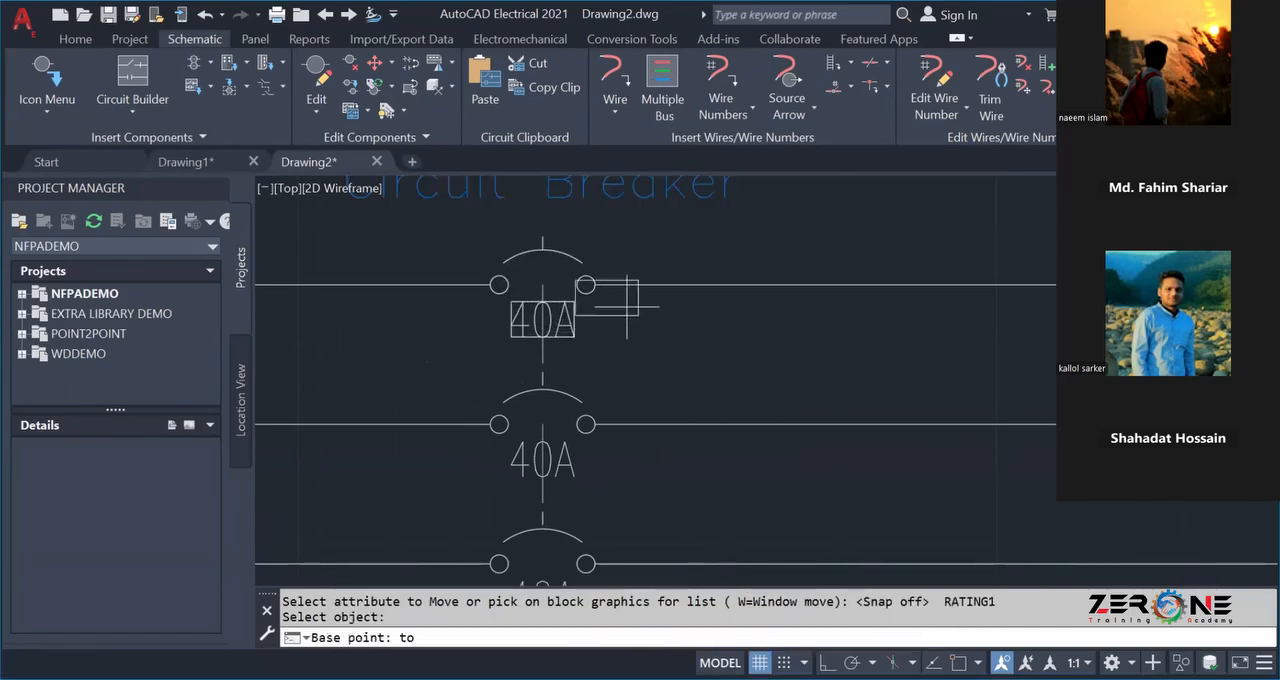
click(664, 250)
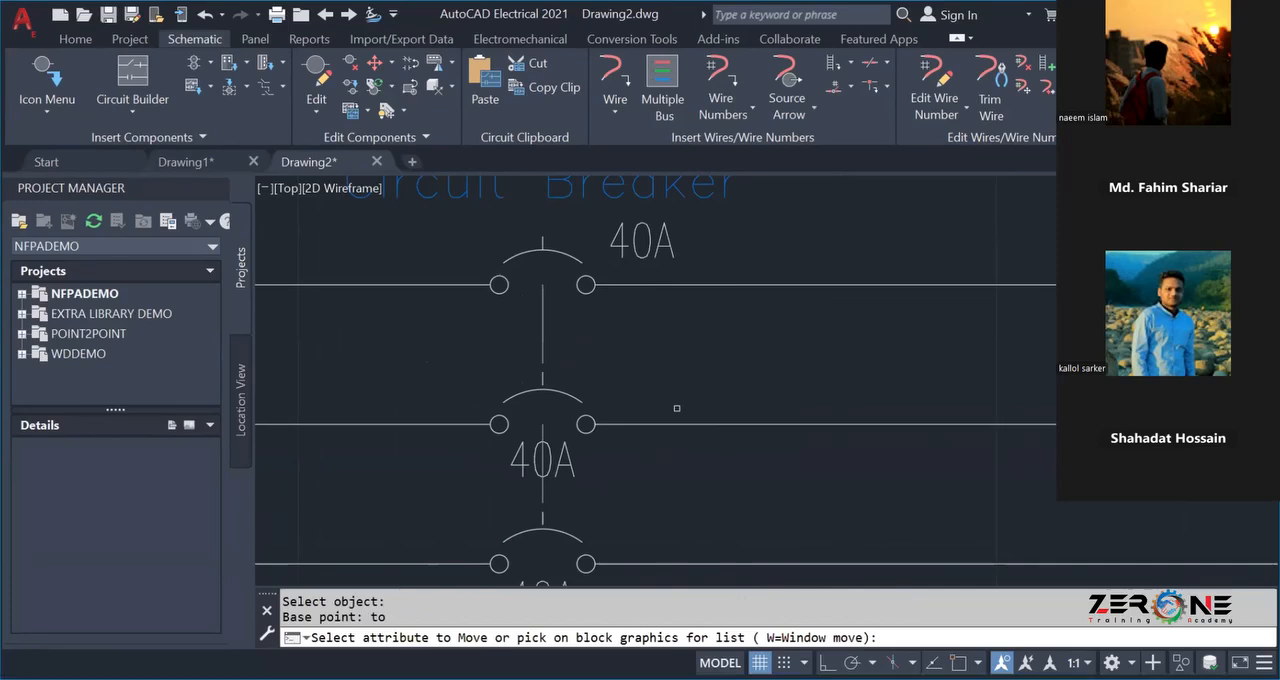
key(Escape)
Hide the 40A rating attribute on the circuit breaker's middle pole.
click(533, 458)
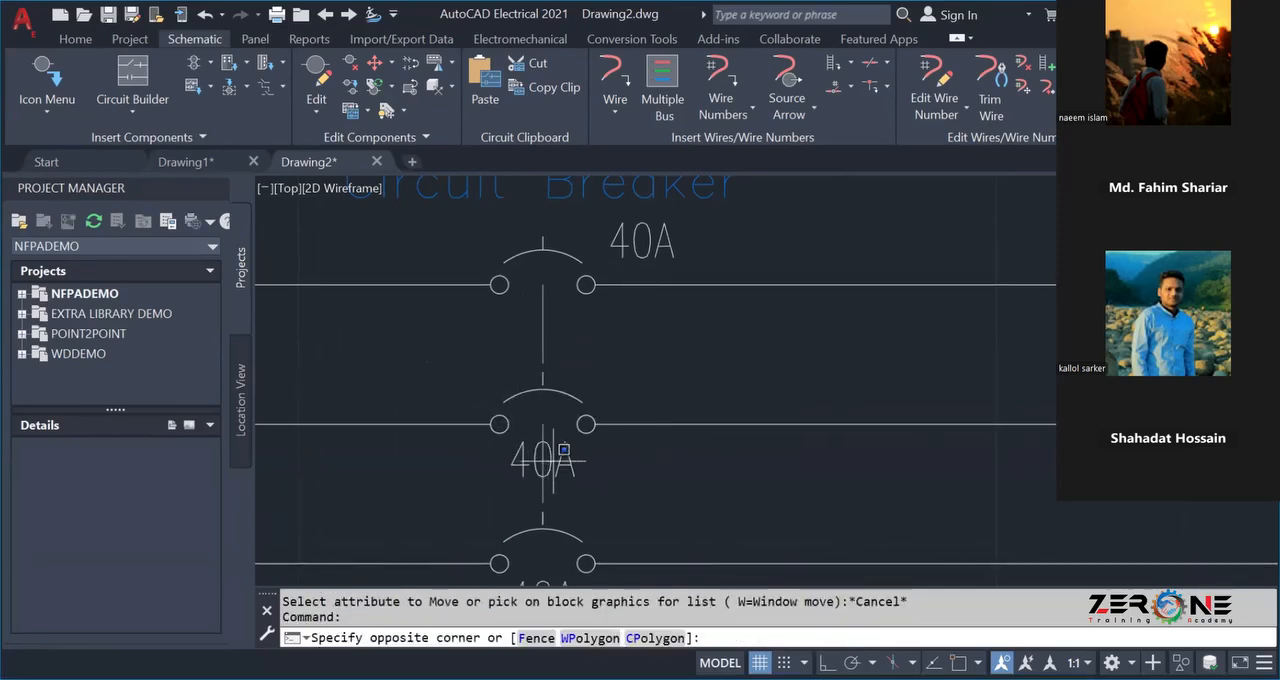
click(543, 460)
right_click(543, 460)
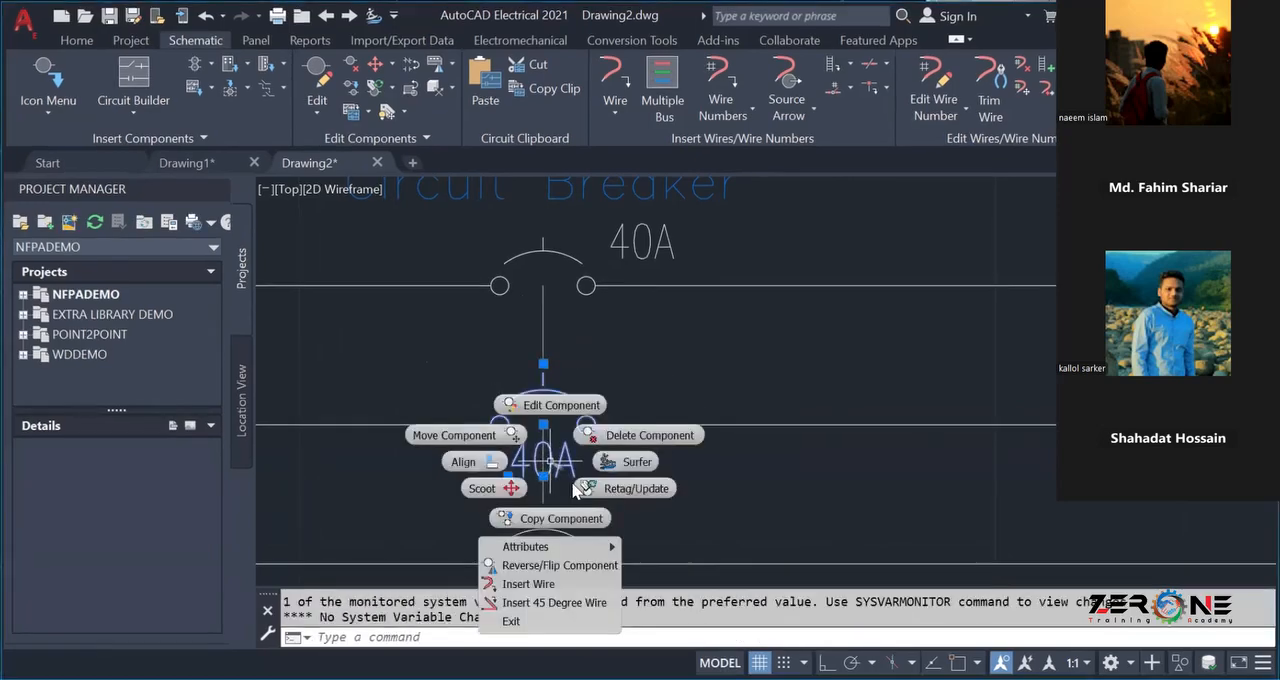
mouse_move(590, 547)
click(651, 561)
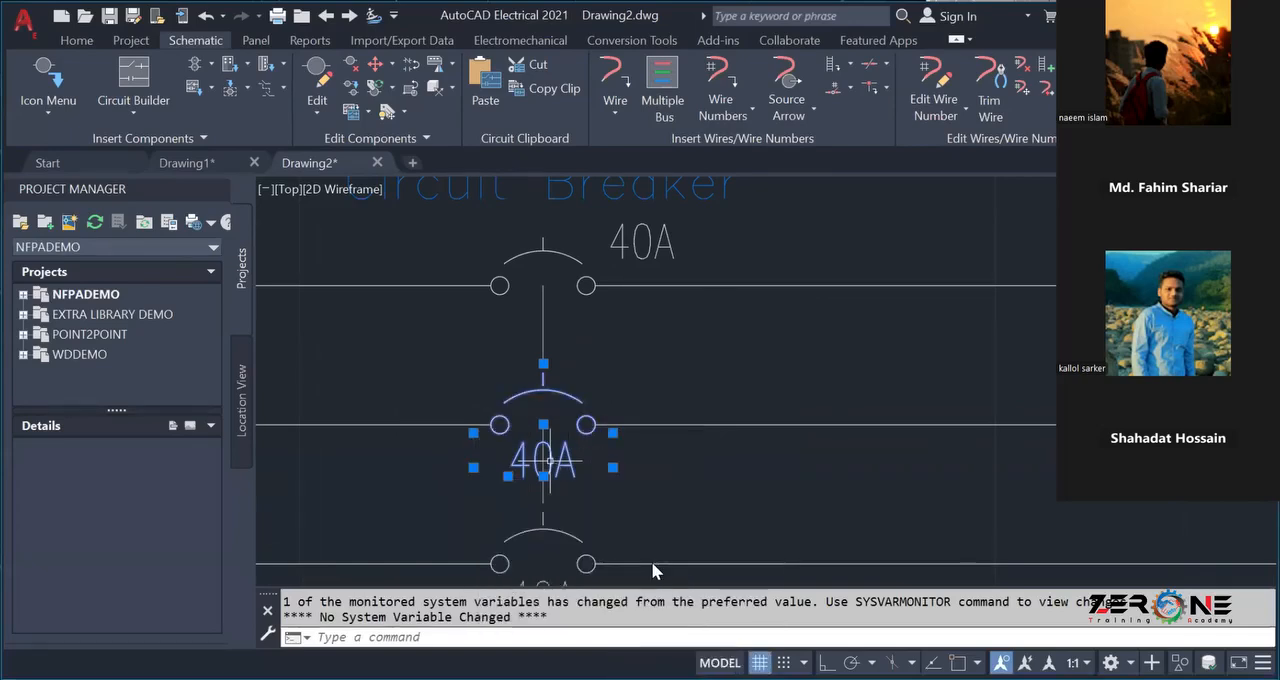
click(570, 467)
scroll(570, 467, down, 5)
scroll(560, 470, up, 3)
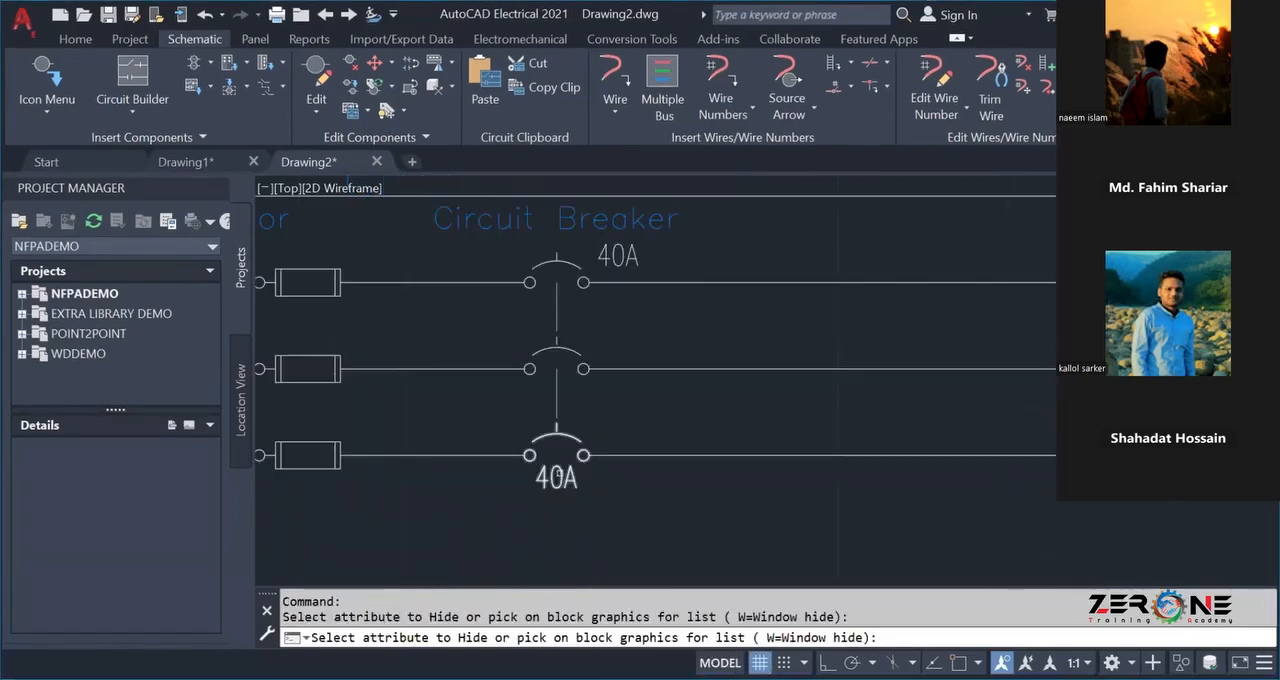
key(Return)
Hide the 40A rating attribute on the circuit breaker's lowest pole.
click(579, 490)
click(557, 477)
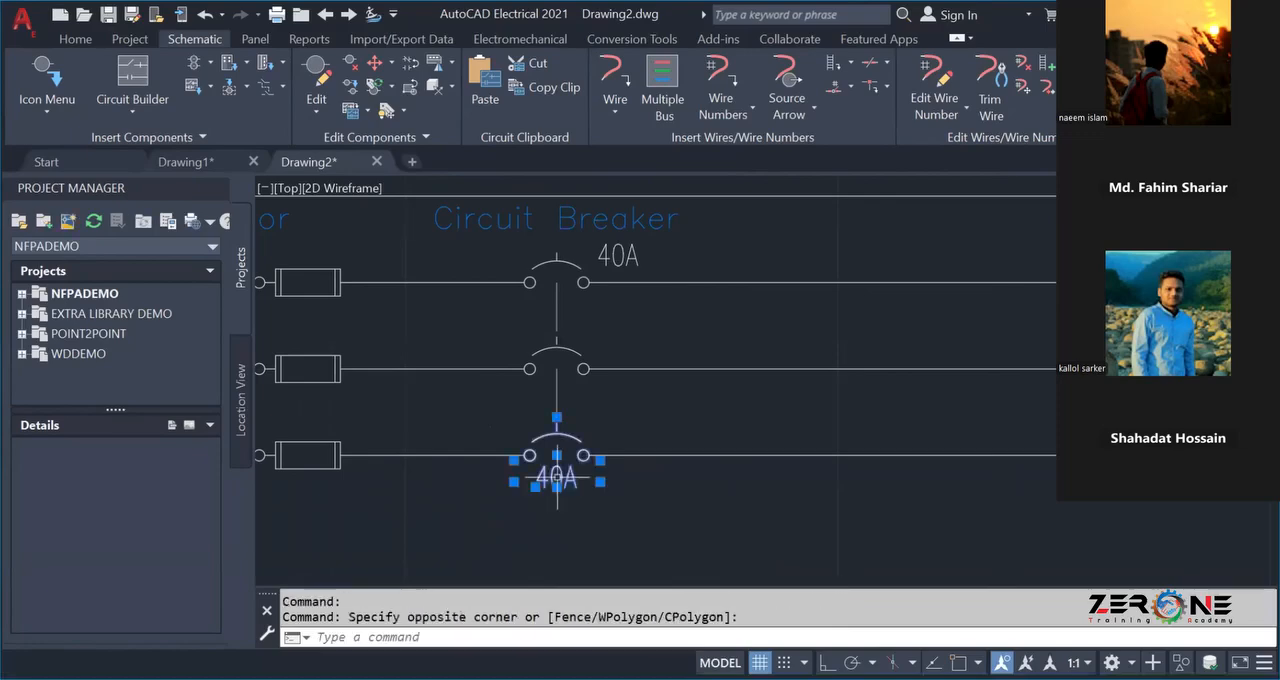
right_click(595, 522)
mouse_move(560, 563)
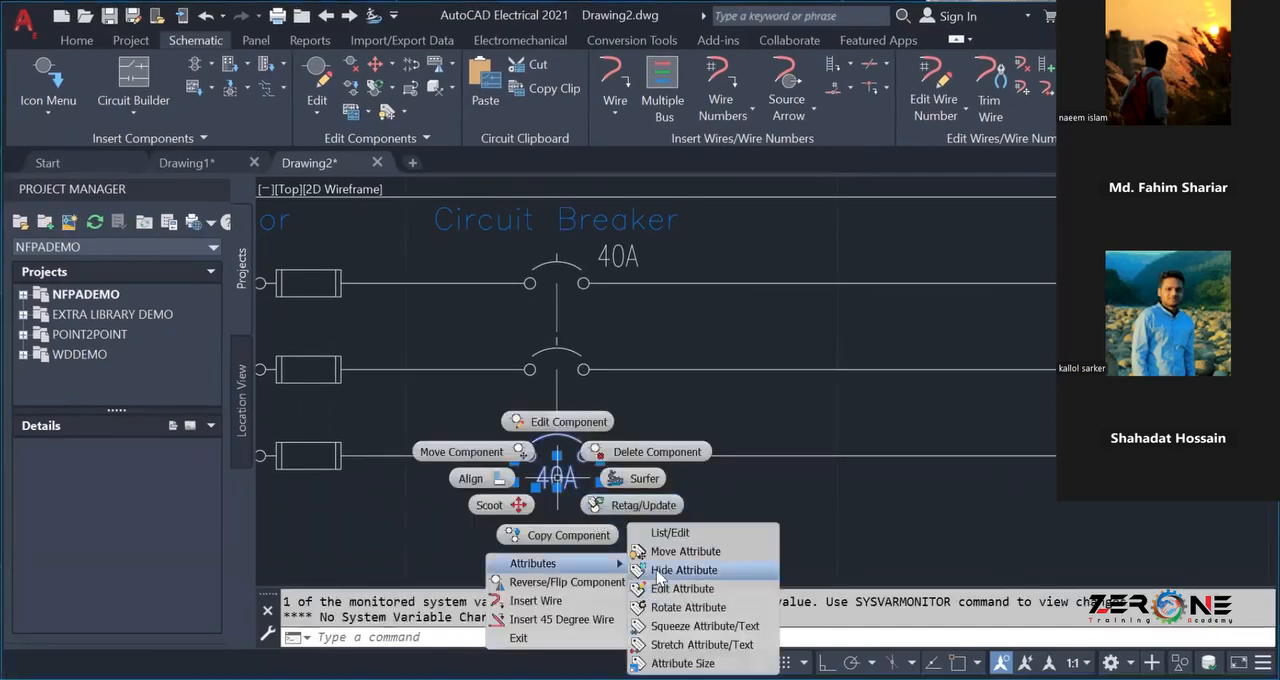
click(790, 494)
key(Escape)
scroll(568, 492, down, 3)
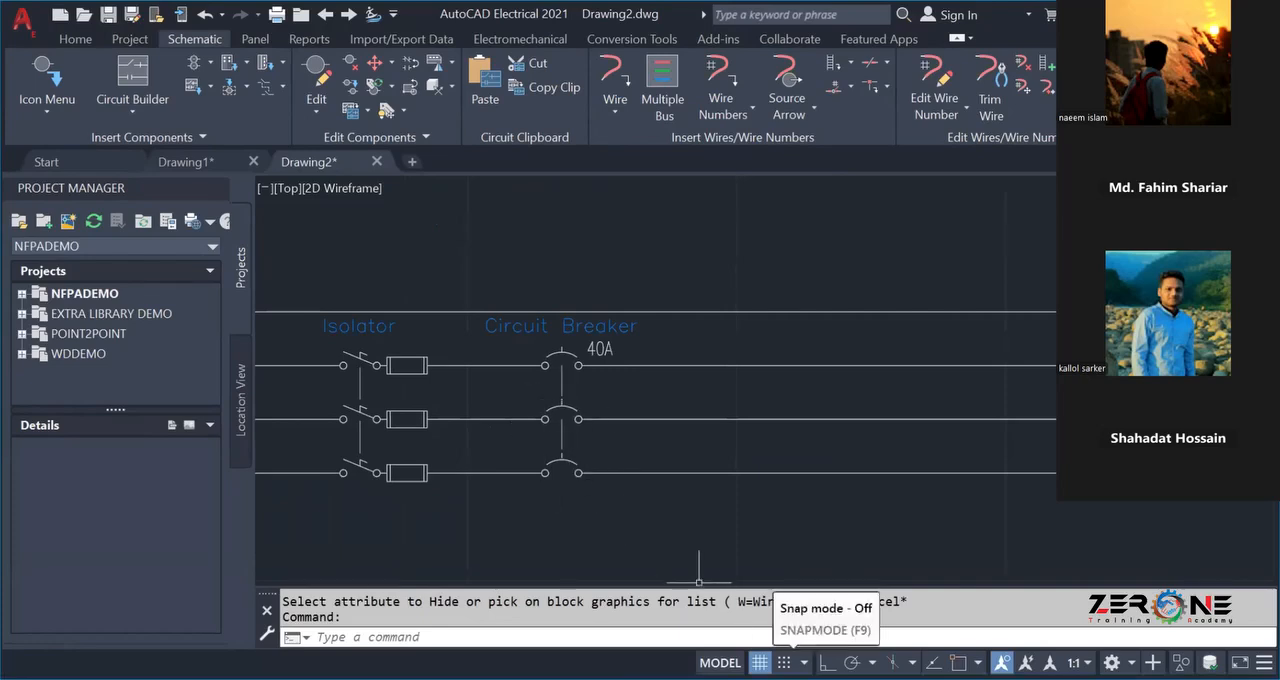
scroll(586, 345, up, 5)
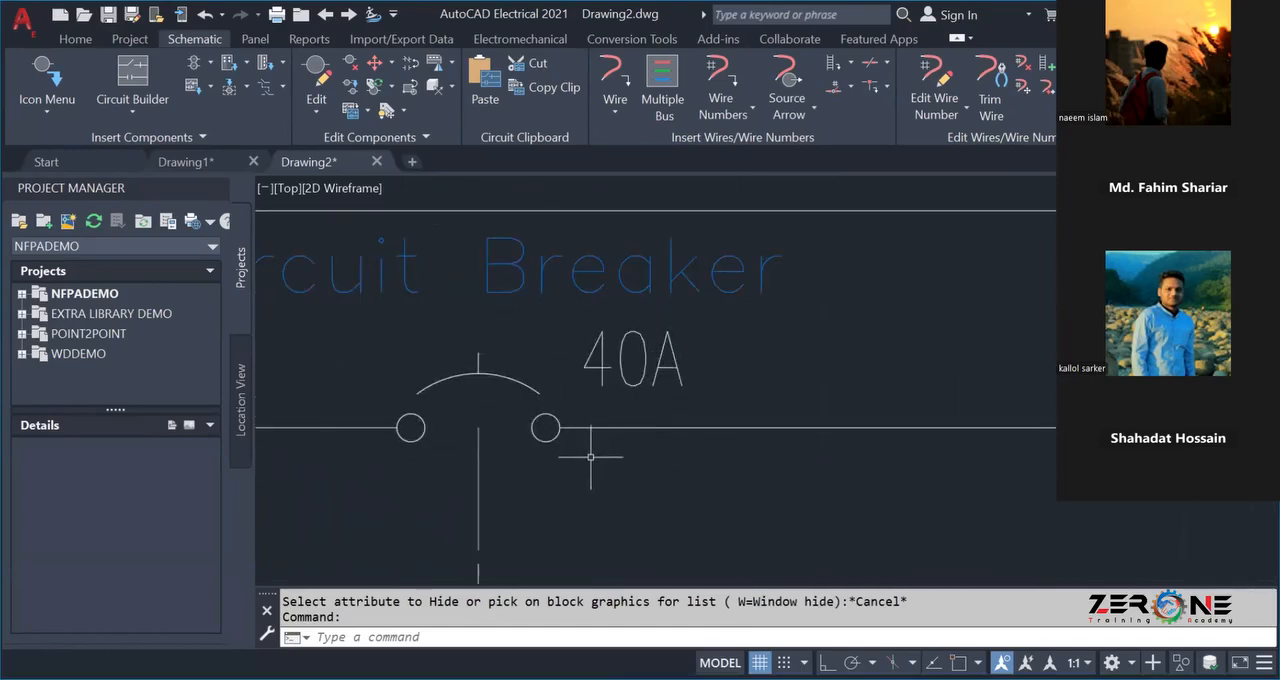
scroll(640, 470, down, 7)
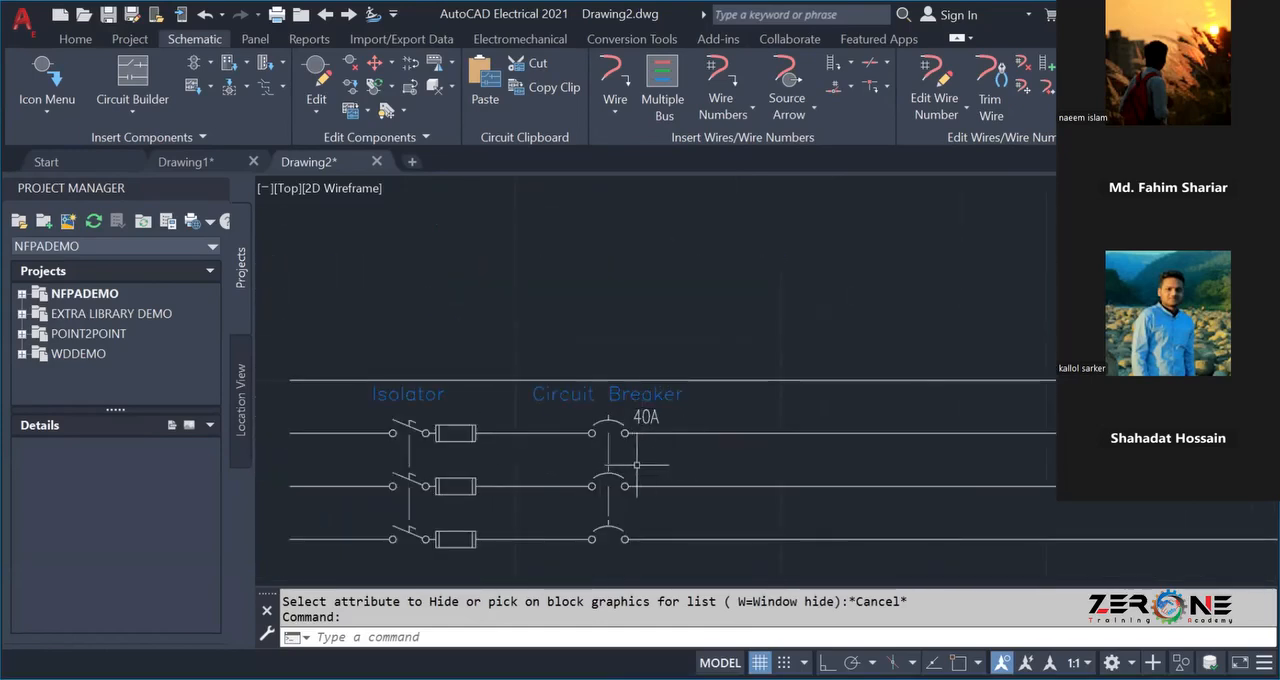
scroll(625, 470, down, 4)
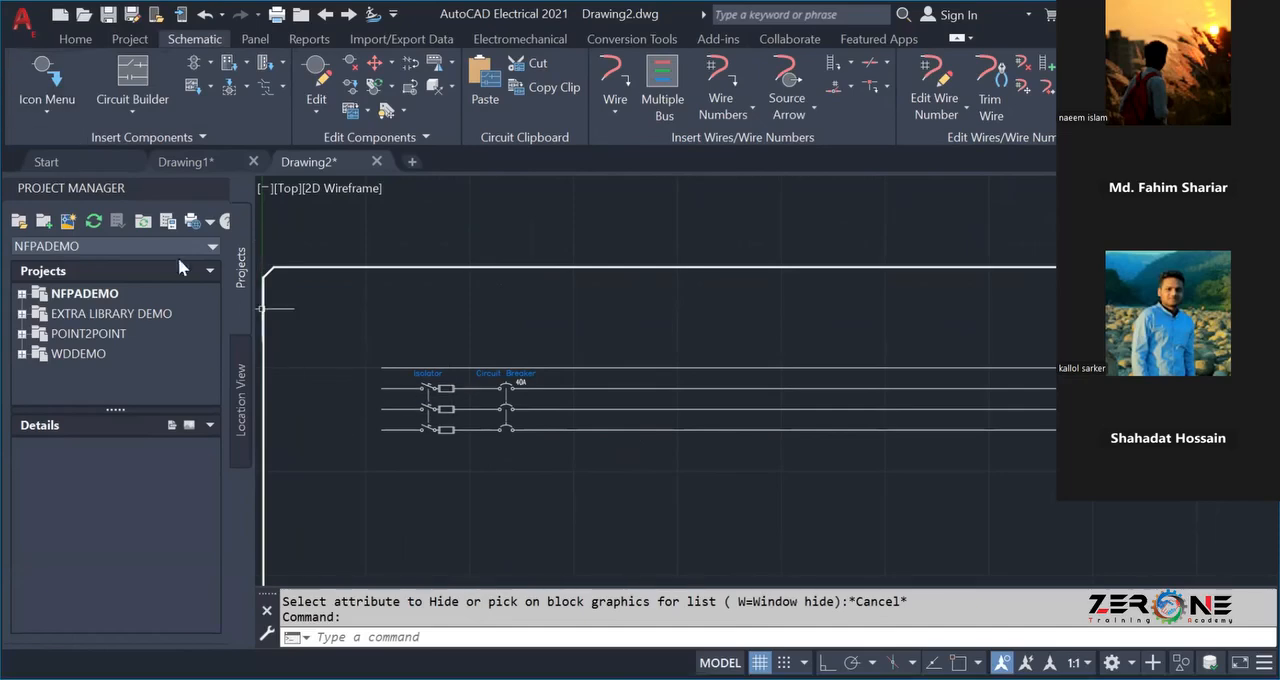
click(45, 75)
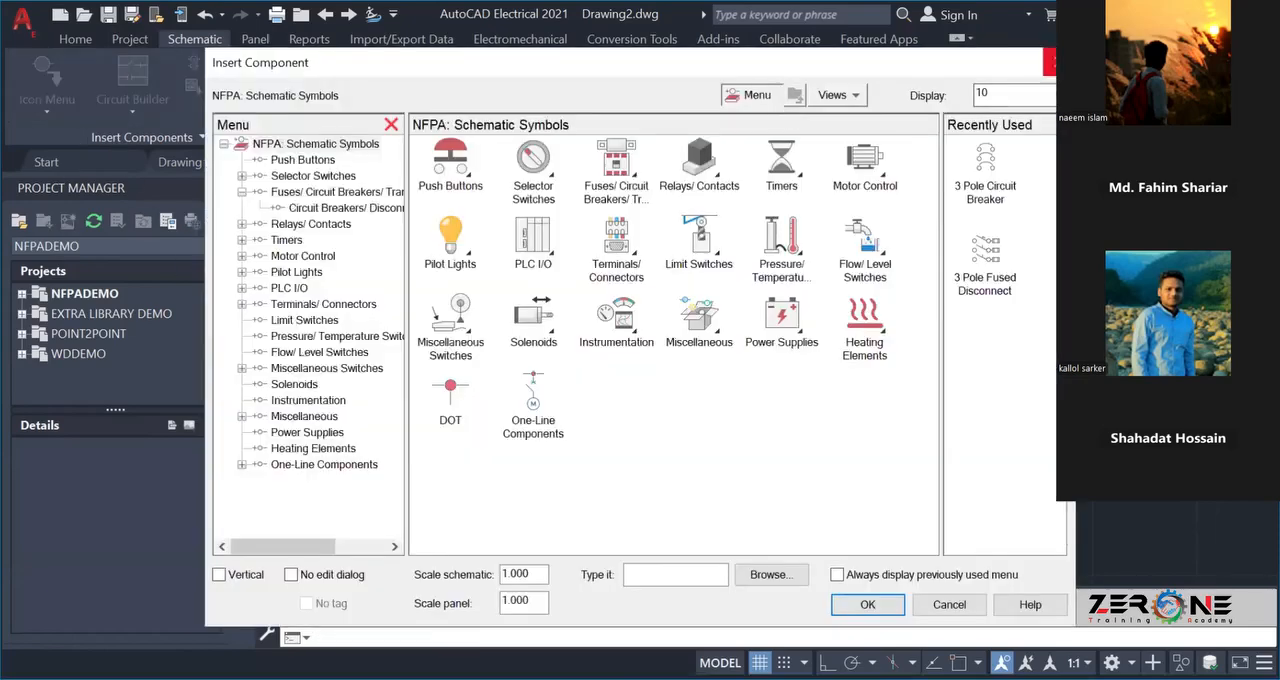
Try a short three-wire vertical branch from the phase wires beyond the circuit breaker, ending mid-sheet, and undo it.
click(662, 85)
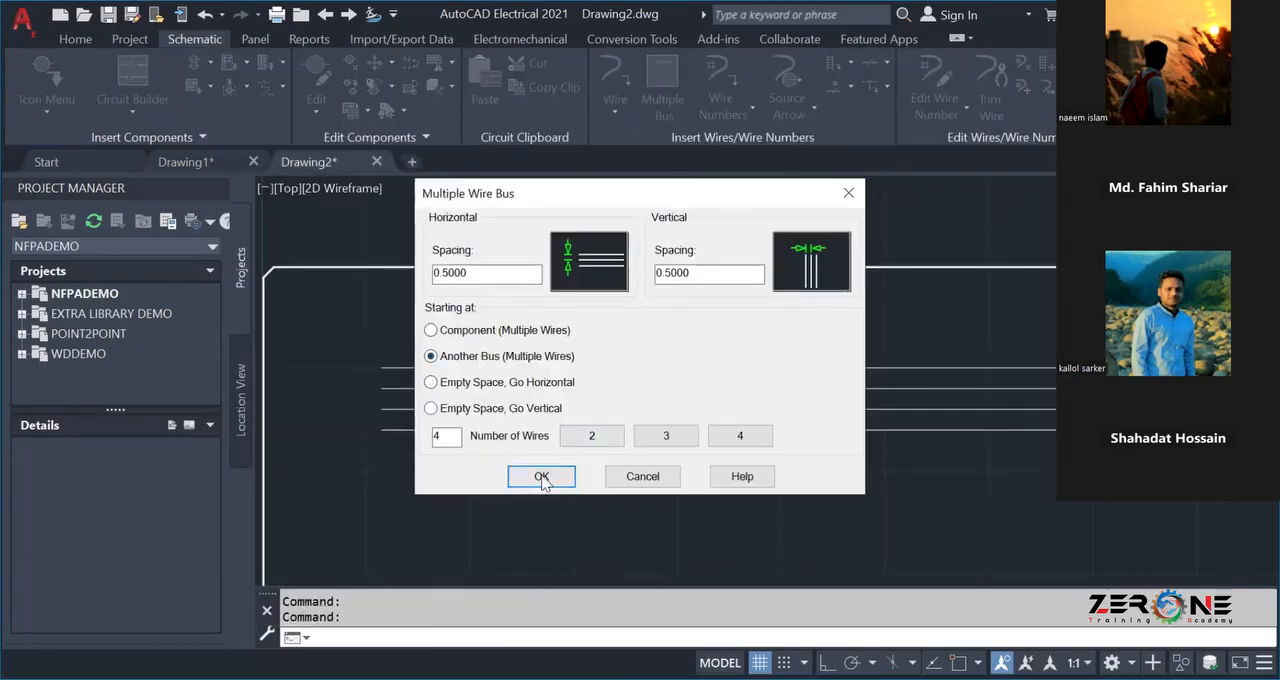
click(666, 435)
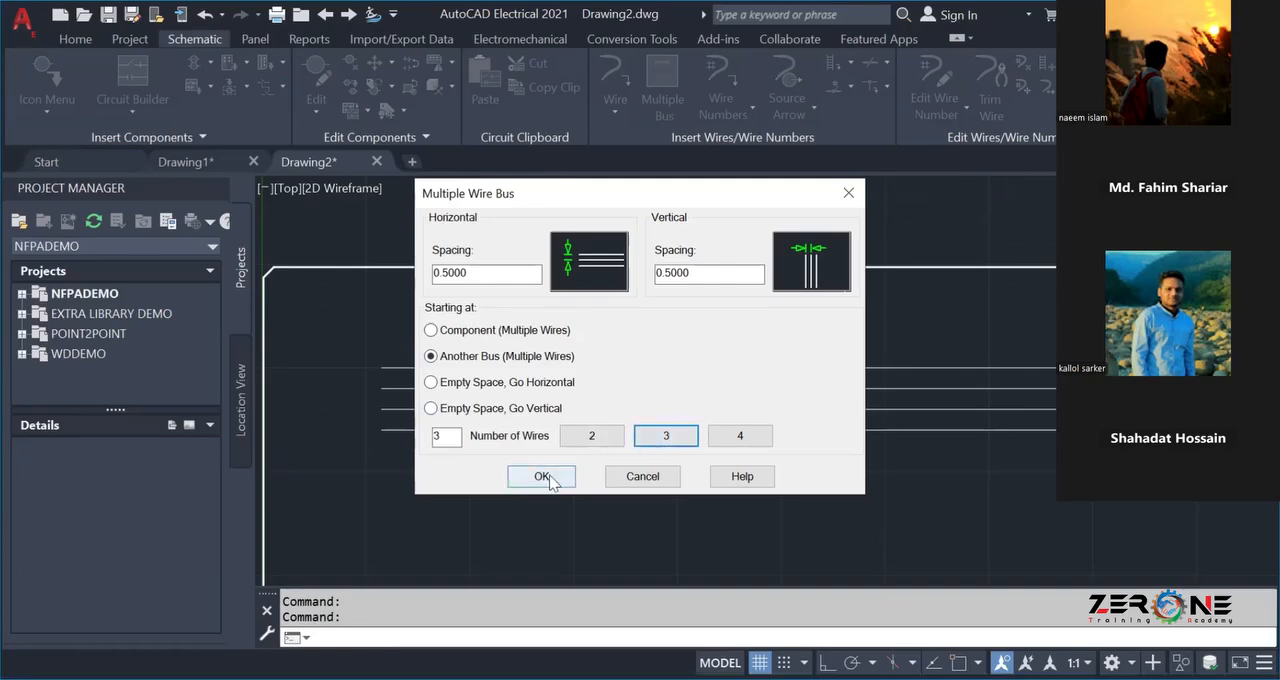
click(541, 476)
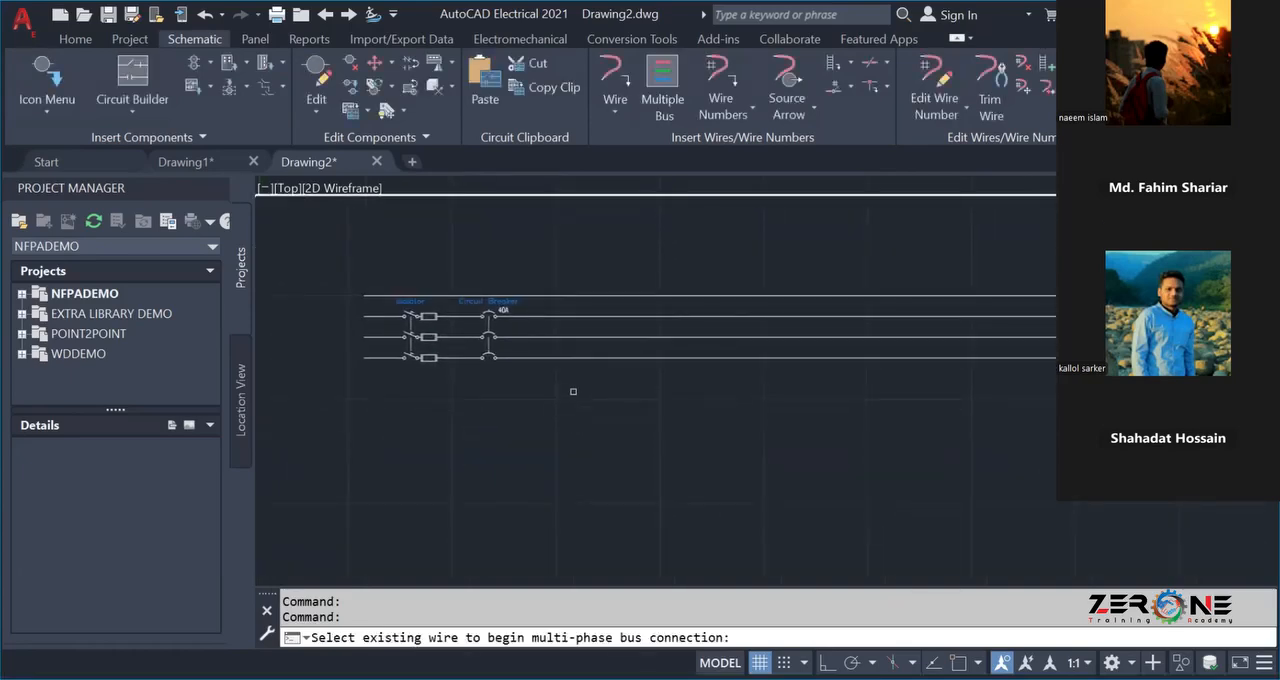
click(548, 316)
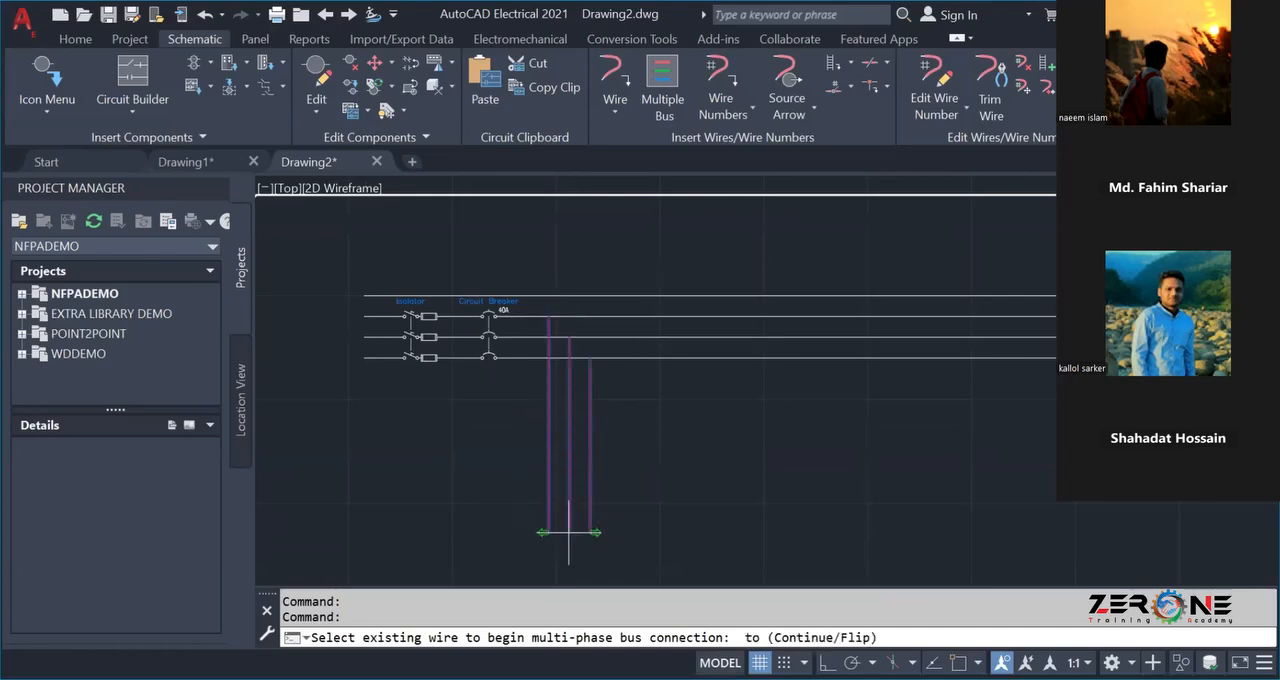
scroll(569, 532, down, 3)
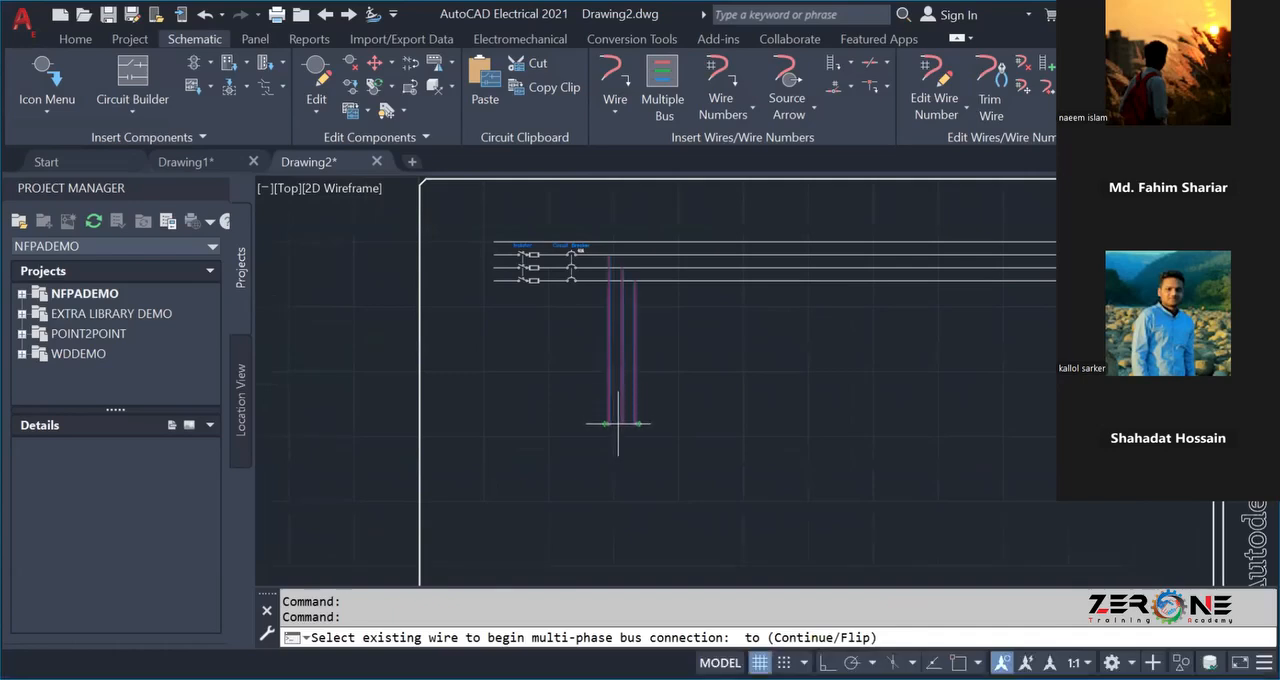
click(618, 423)
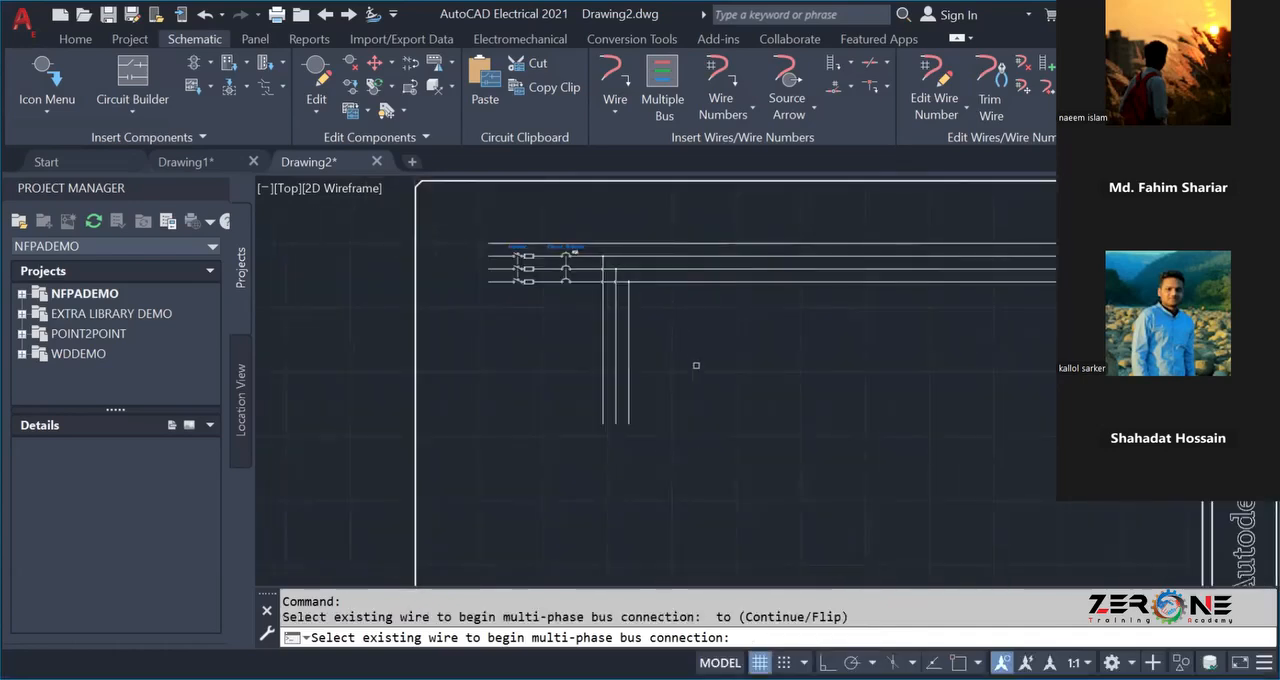
middle_drag(696, 365, 694, 400)
key(Escape)
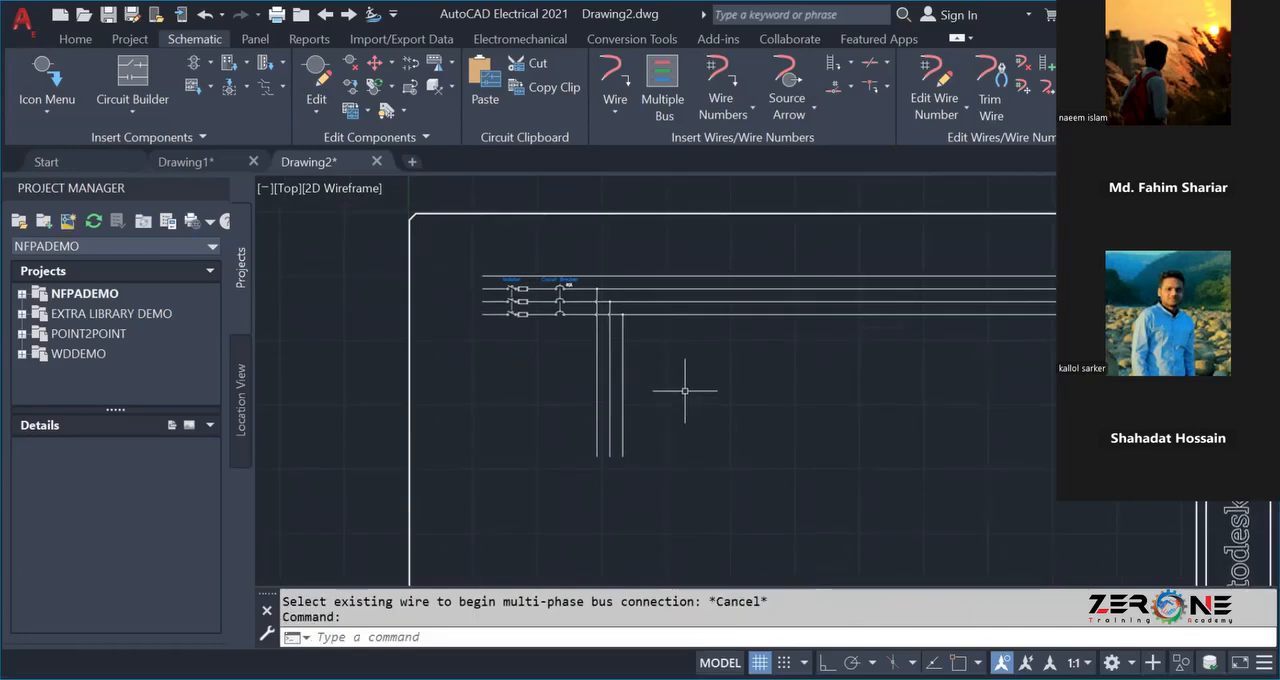
key(ctrl+z)
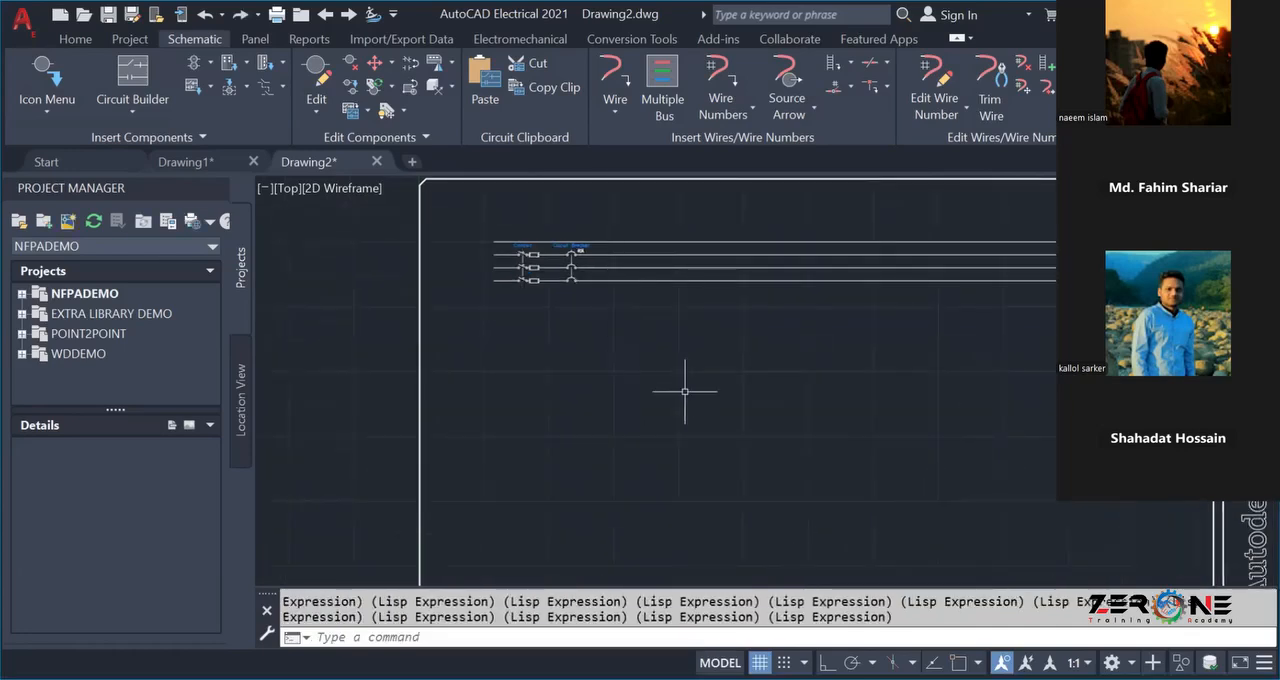
Branch a three-wire vertical bus off the phase wires just past the circuit breaker, running down close to the drawing border's lower edge.
click(662, 88)
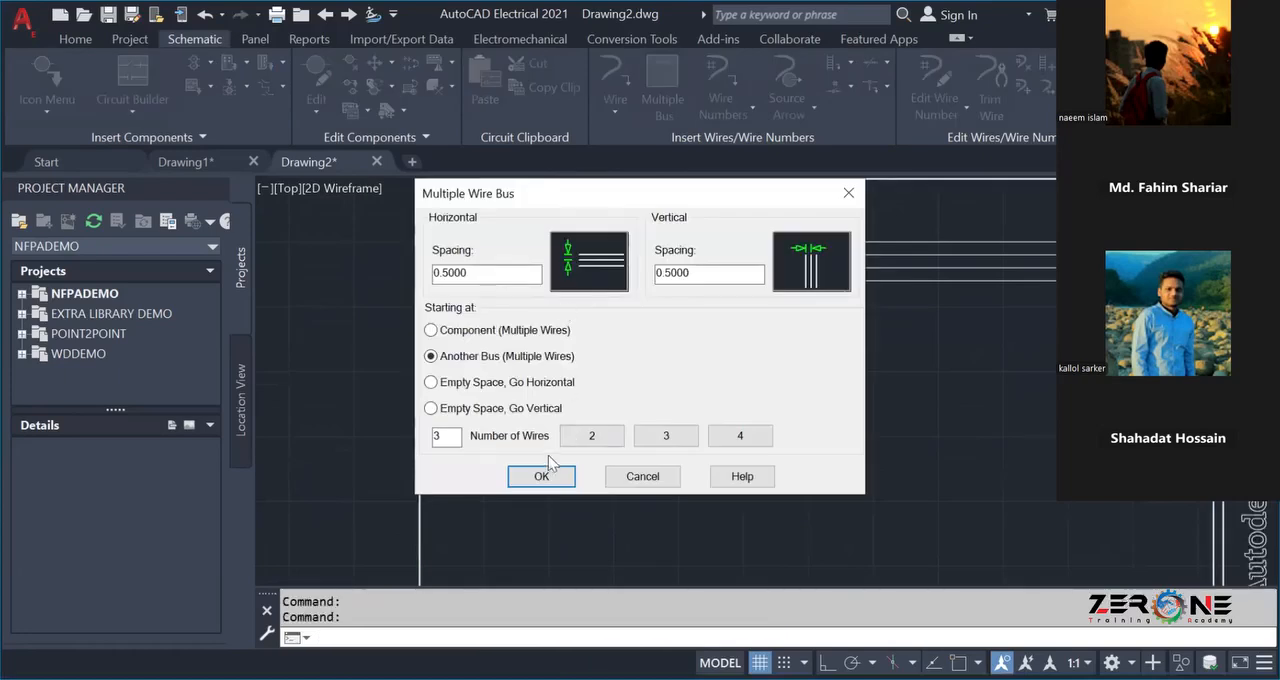
click(541, 476)
scroll(600, 254, up, 4)
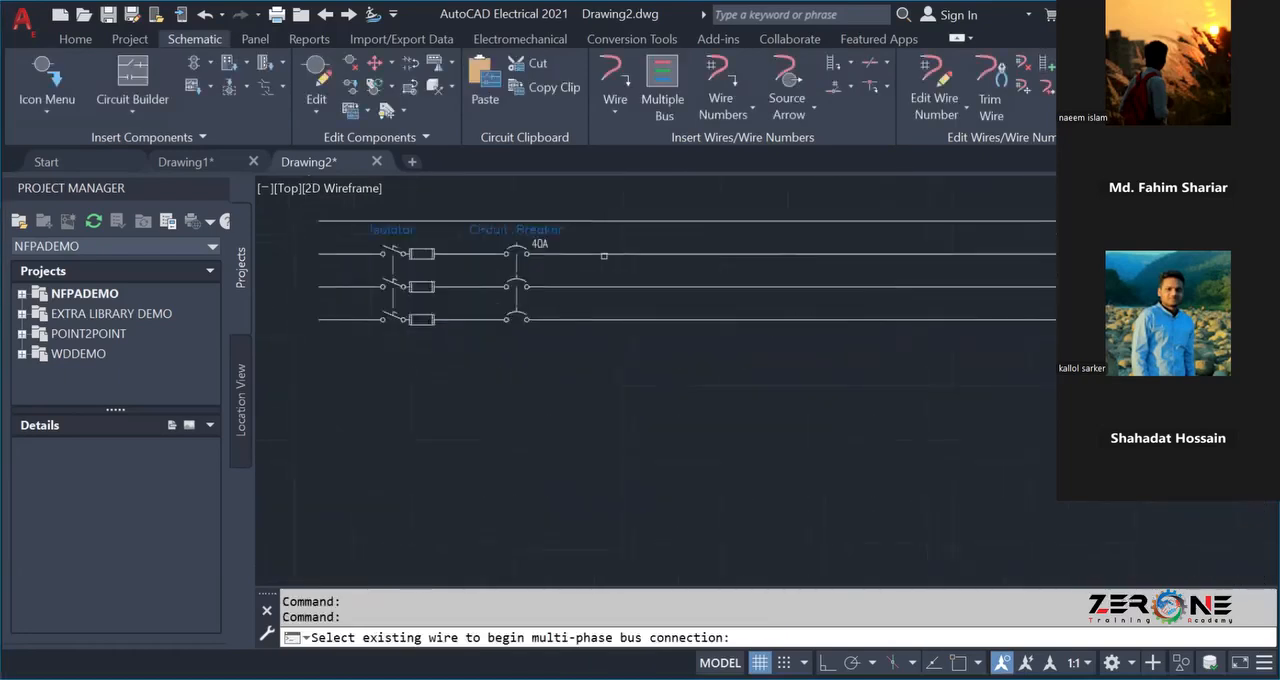
click(607, 254)
scroll(583, 467, down, 6)
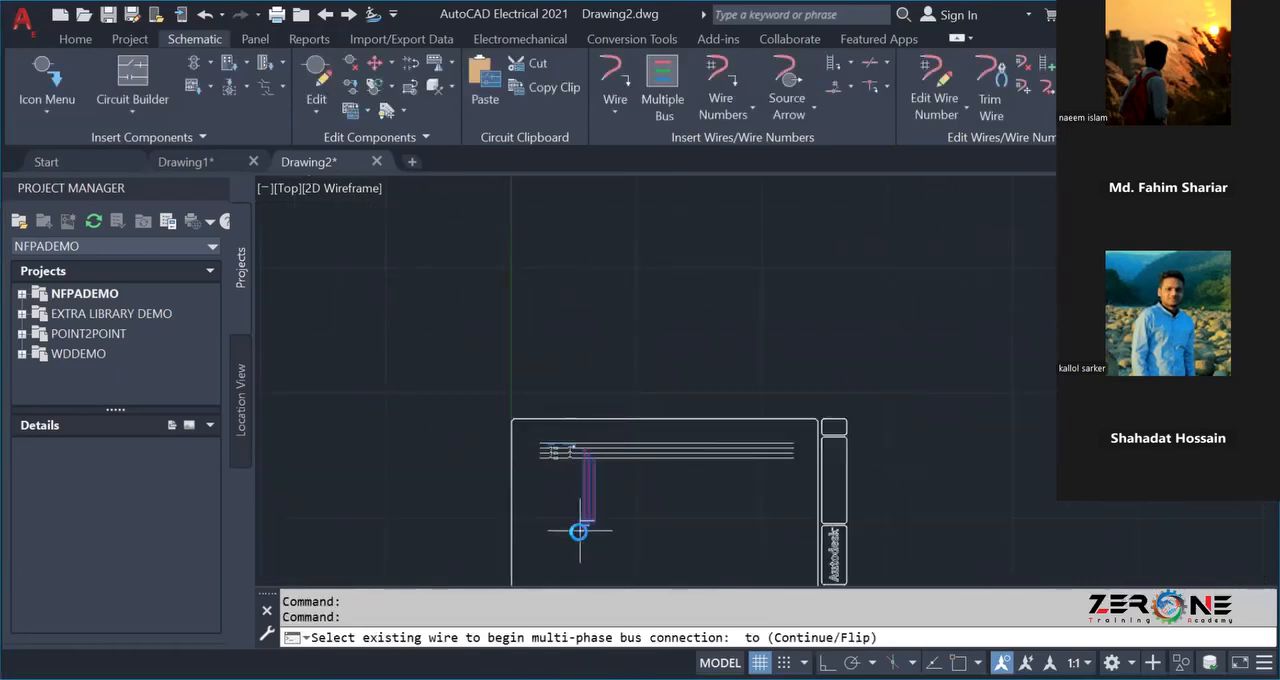
middle_drag(580, 531, 580, 406)
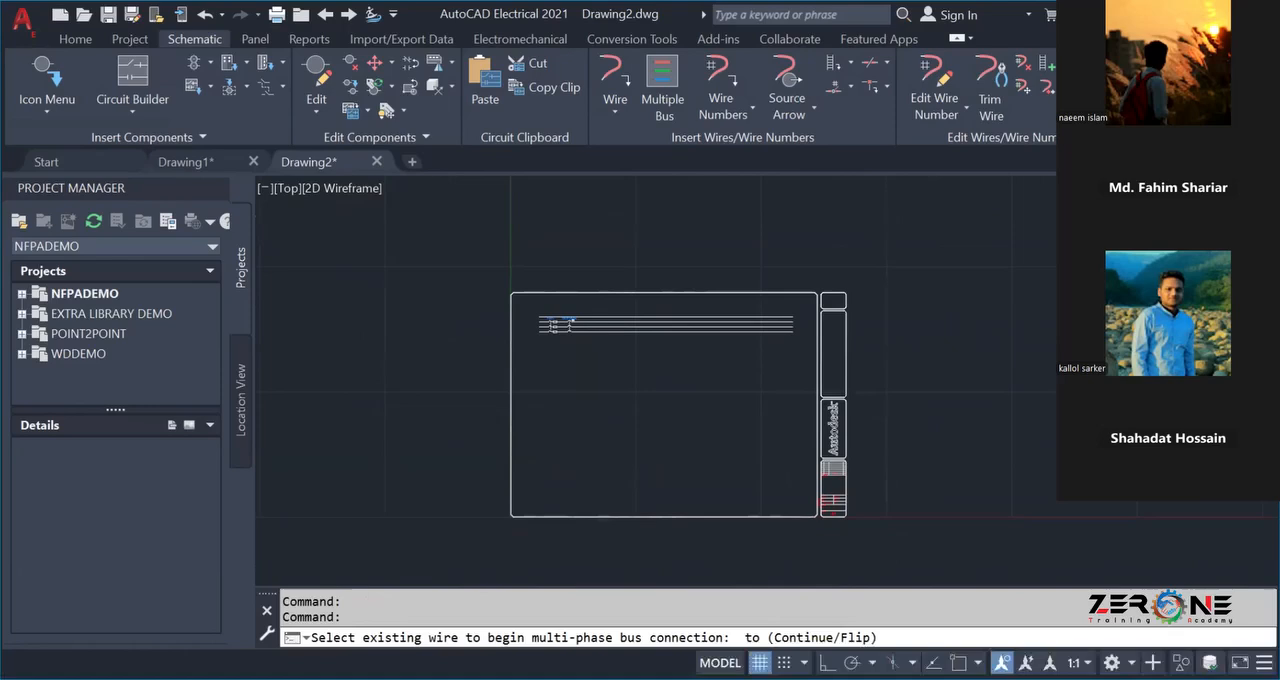
click(588, 485)
scroll(627, 445, up, 6)
scroll(600, 455, down, 4)
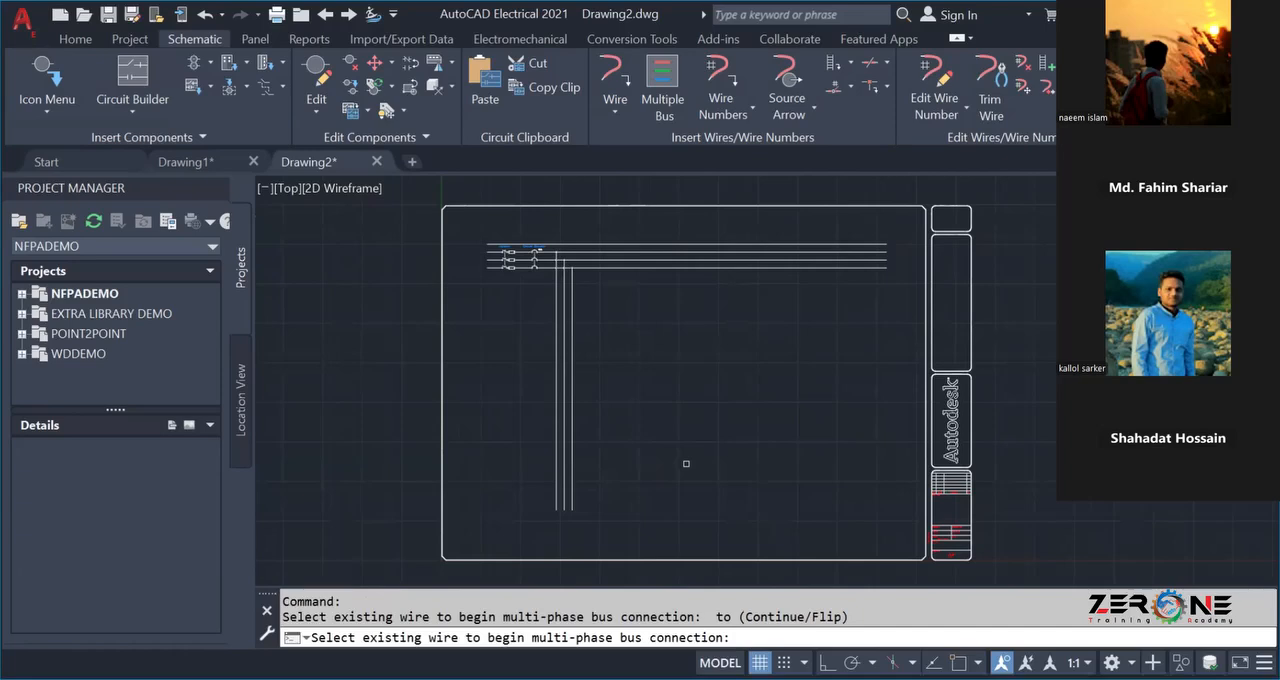
key(Escape)
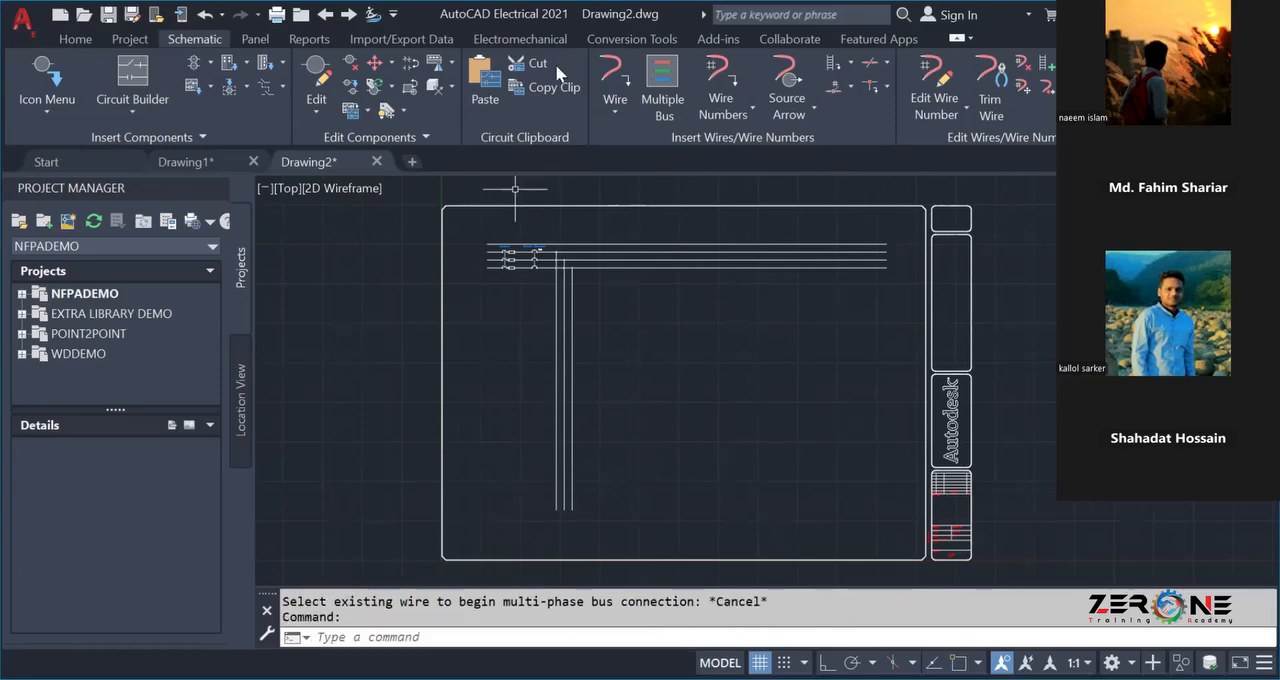
Insert a 3 Pole Circuit Breaker across the vertical branch just below the bus, building to the right, and enter the tag Circuit Breaker.
scroll(585, 371, down, 1)
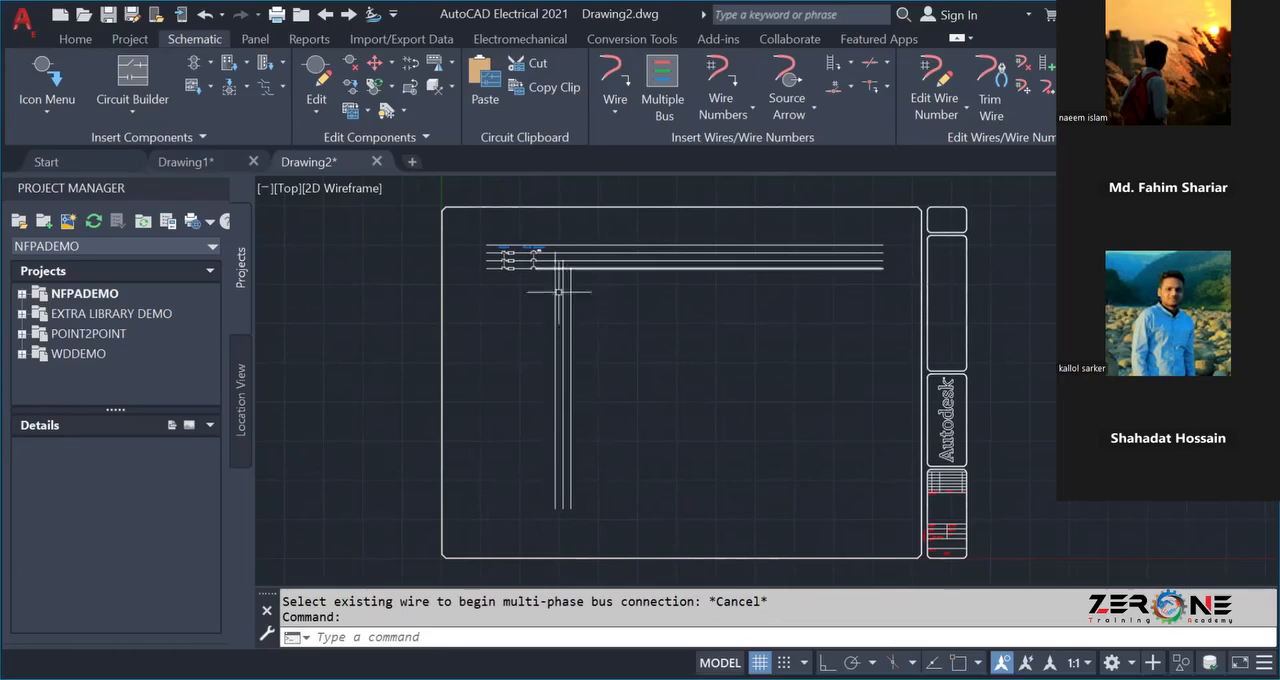
click(50, 84)
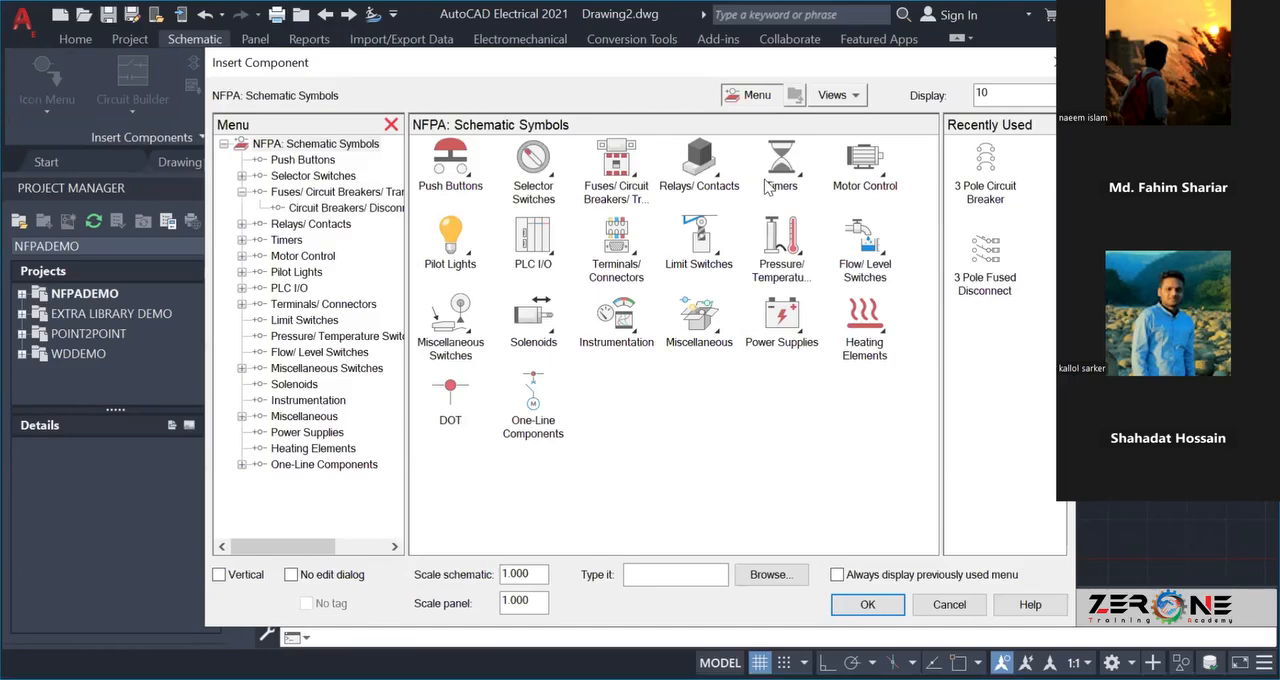
click(614, 170)
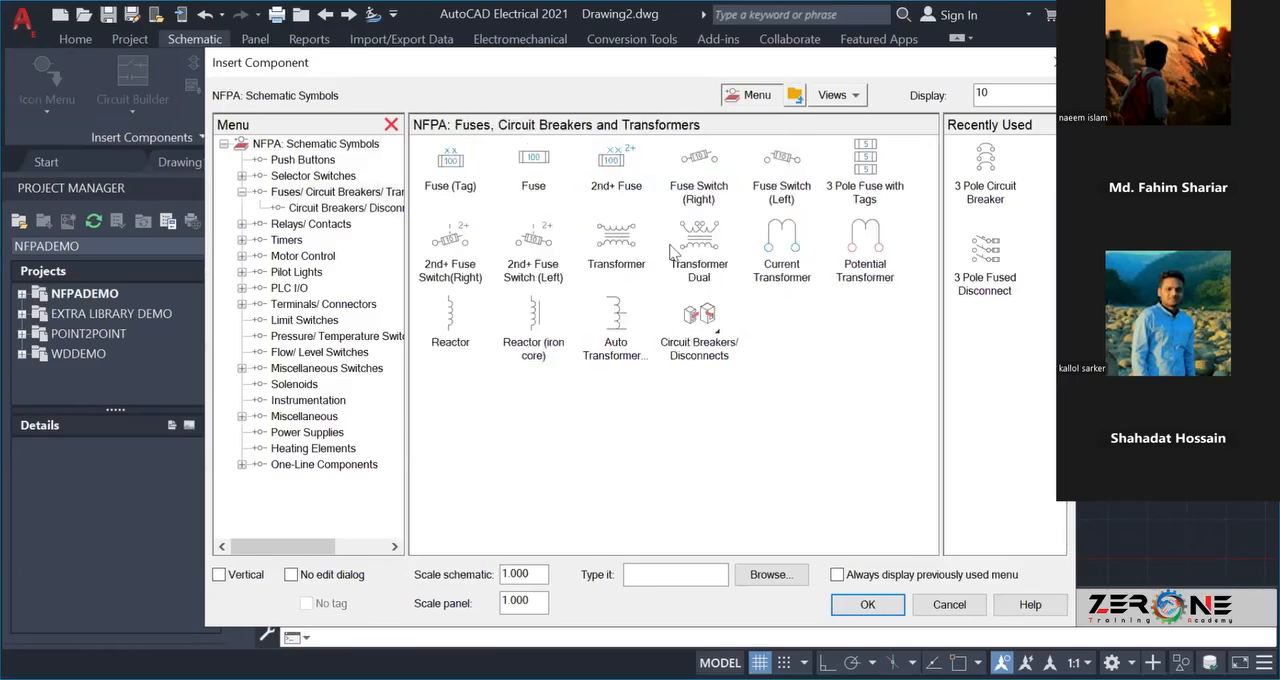
click(700, 318)
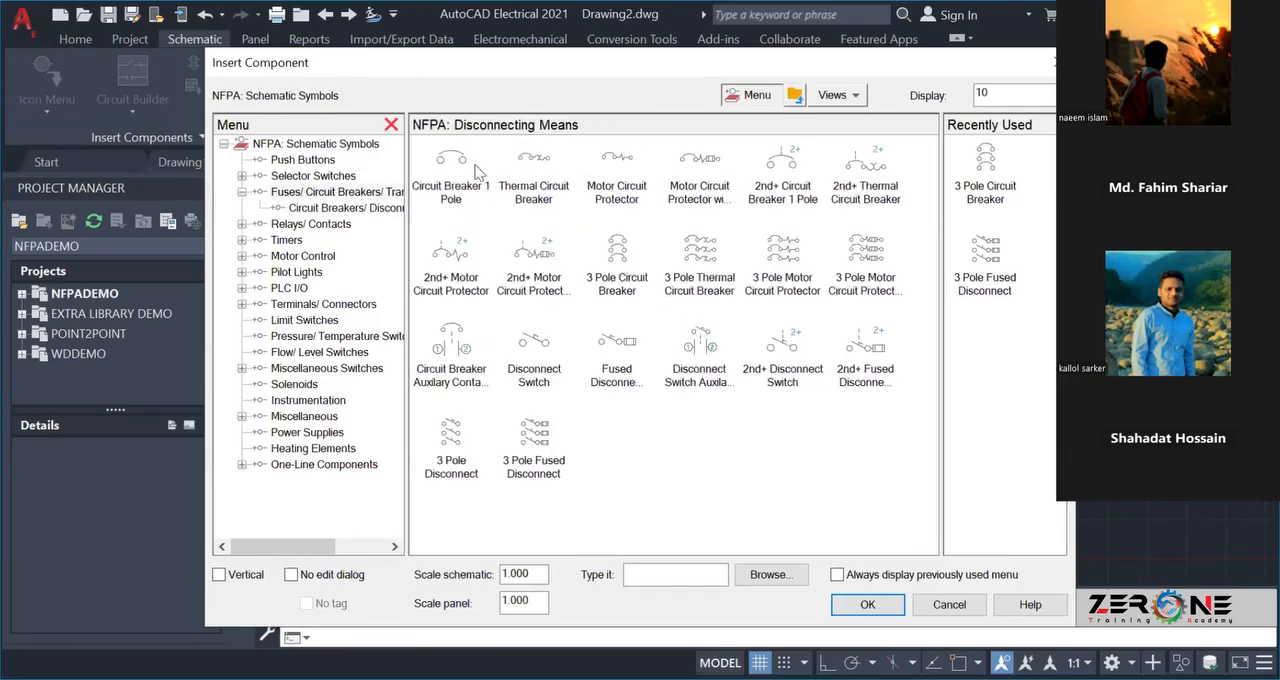
click(617, 250)
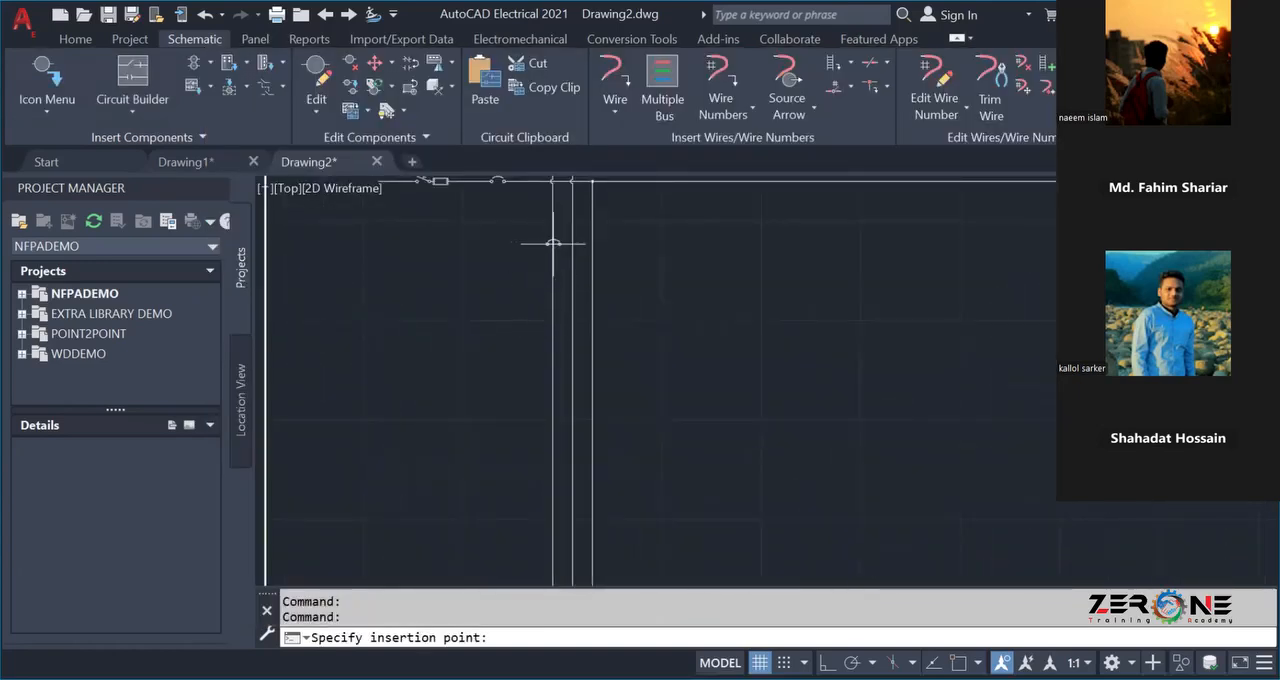
click(551, 240)
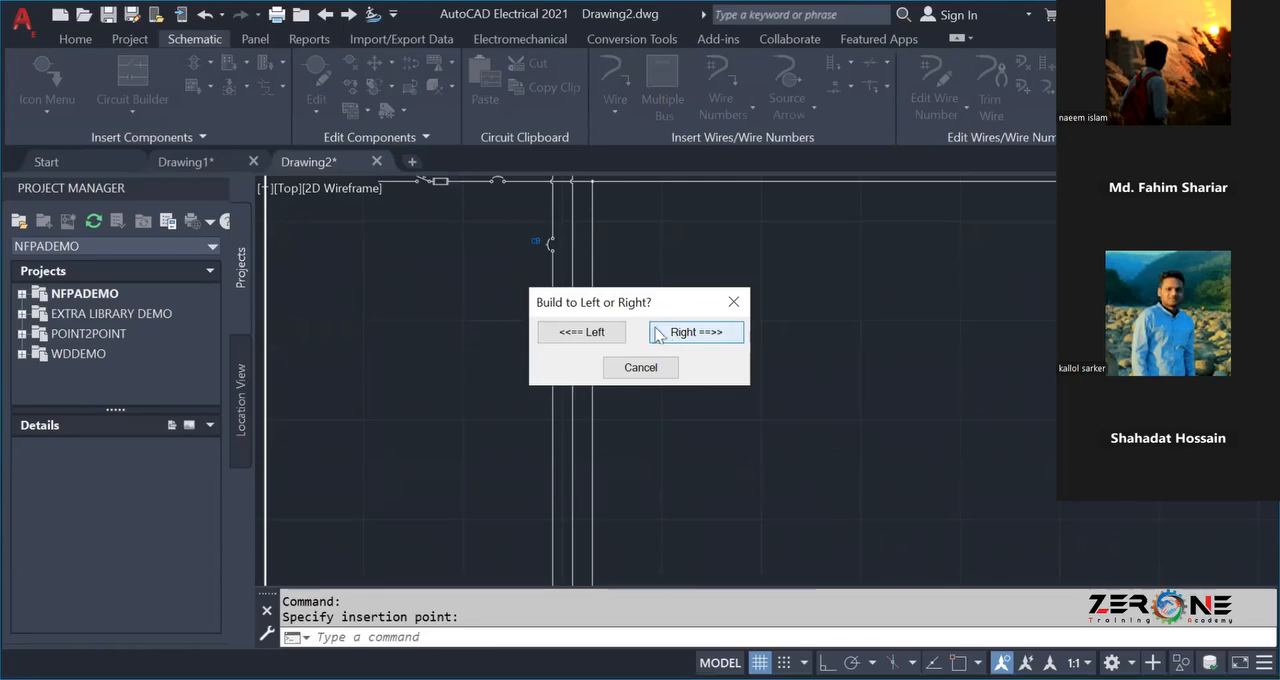
key(Return)
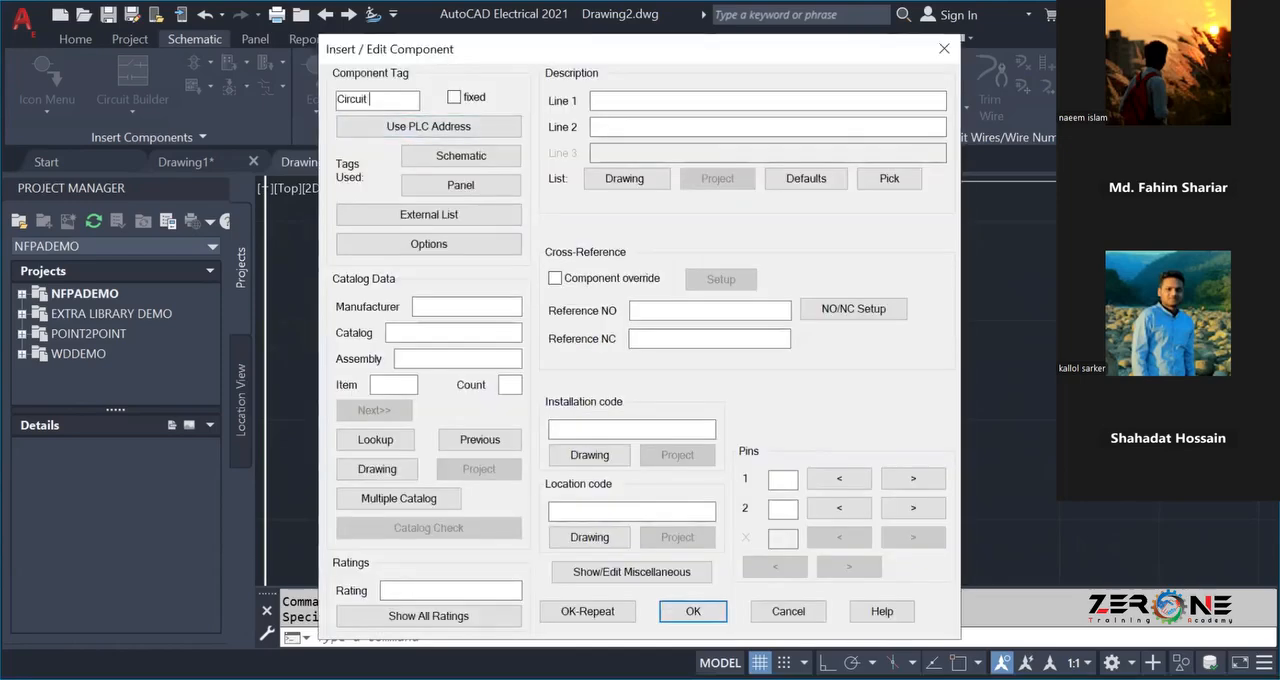
text(Circuit Breaker)
Look up the circuit breaker catalog and assign the AB 3-pole, D-frame current limiting breaker 140U-D6D3-C15 with assembly 140U-D-W454.
click(376, 440)
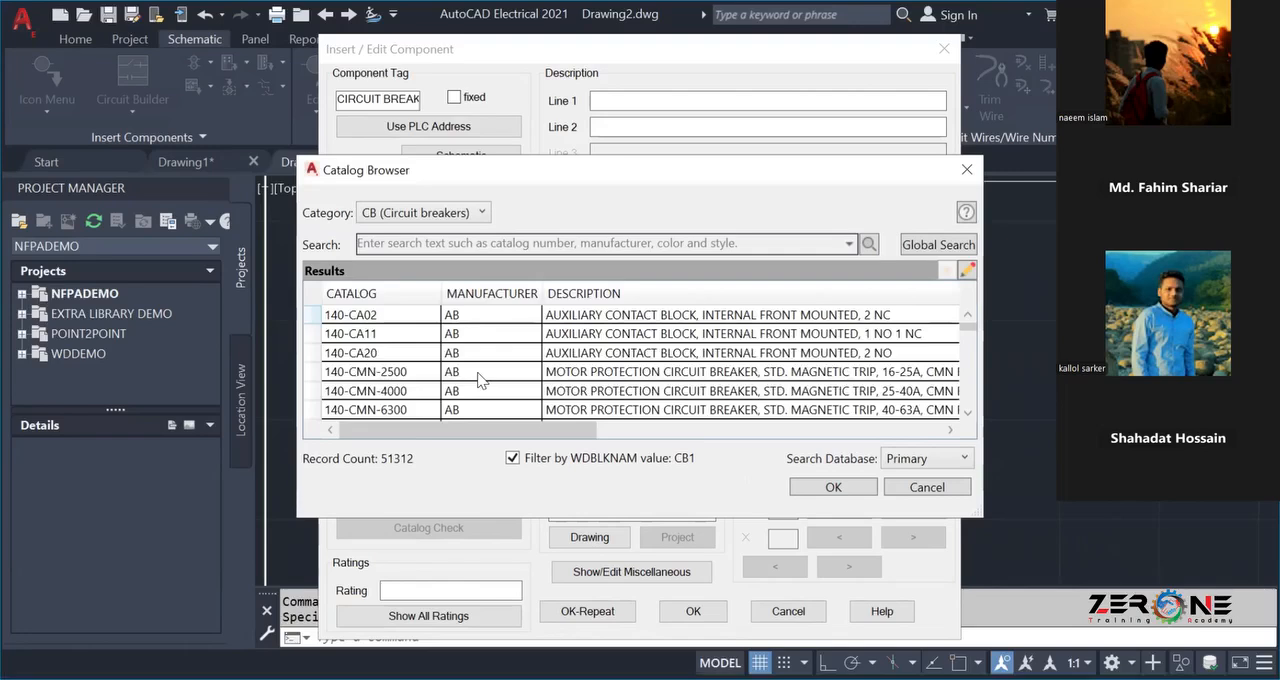
scroll(479, 378, down, 1)
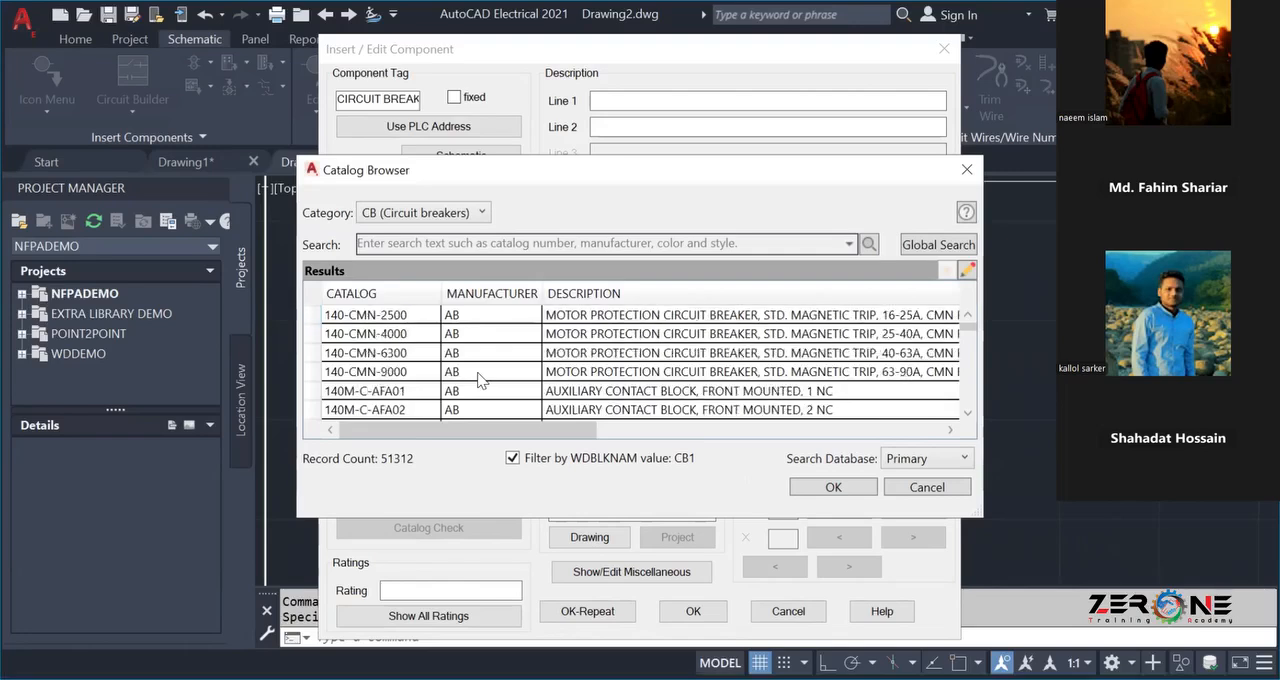
scroll(480, 379, down, 1)
scroll(479, 378, down, 3)
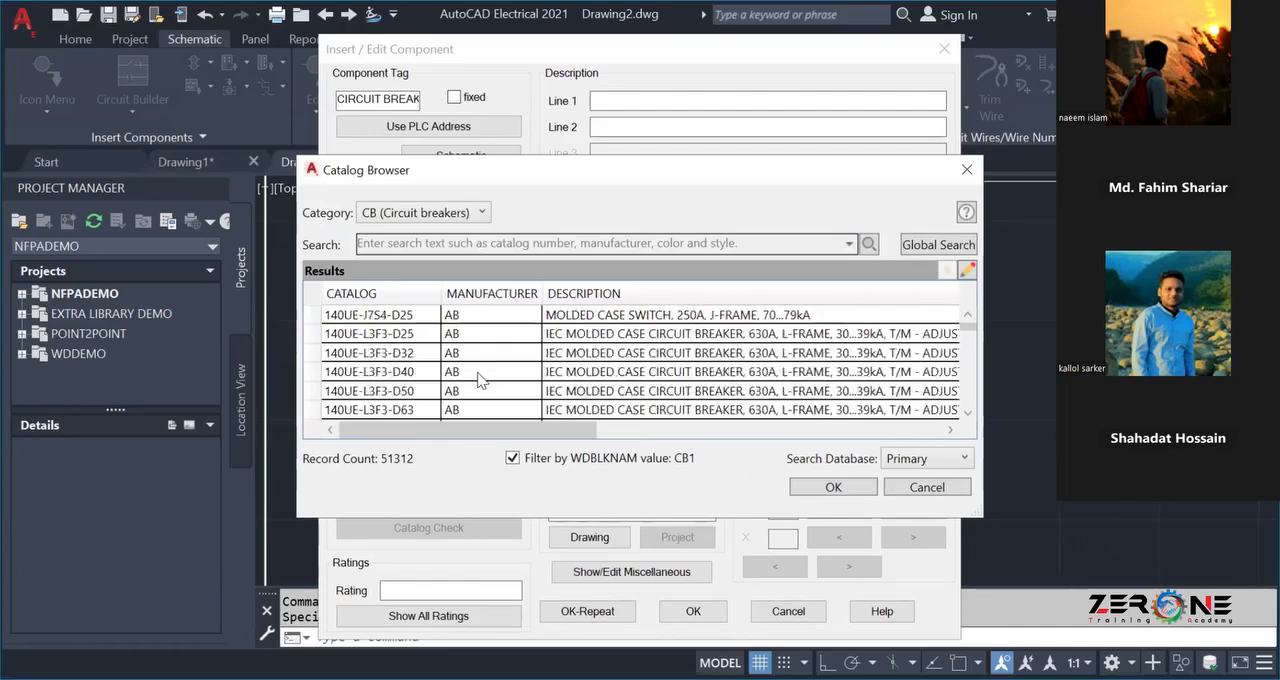
scroll(479, 378, down, 8)
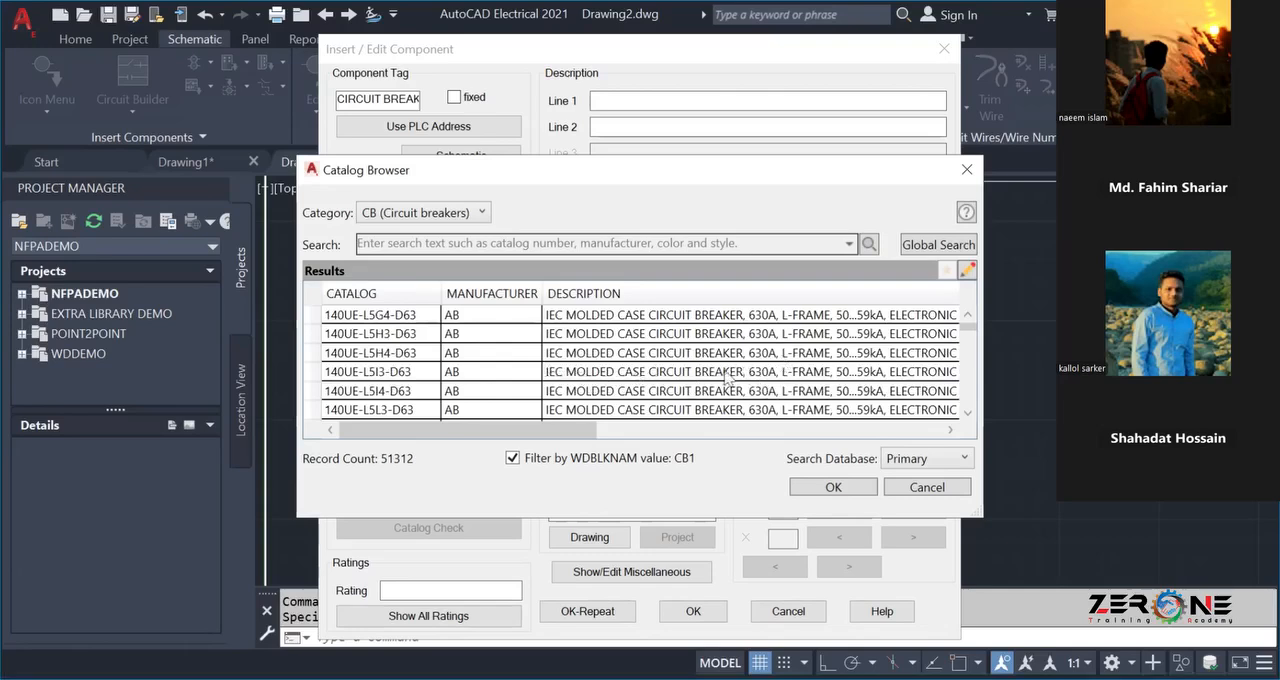
scroll(717, 378, down, 5)
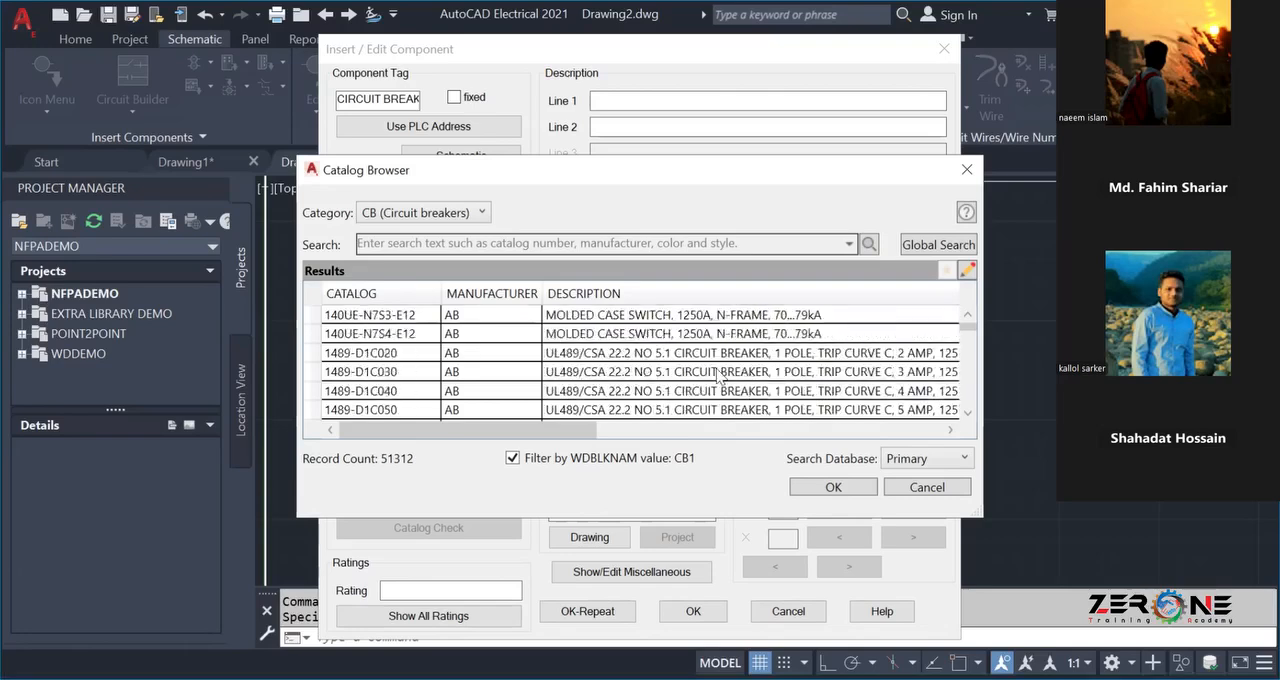
scroll(717, 378, down, 3)
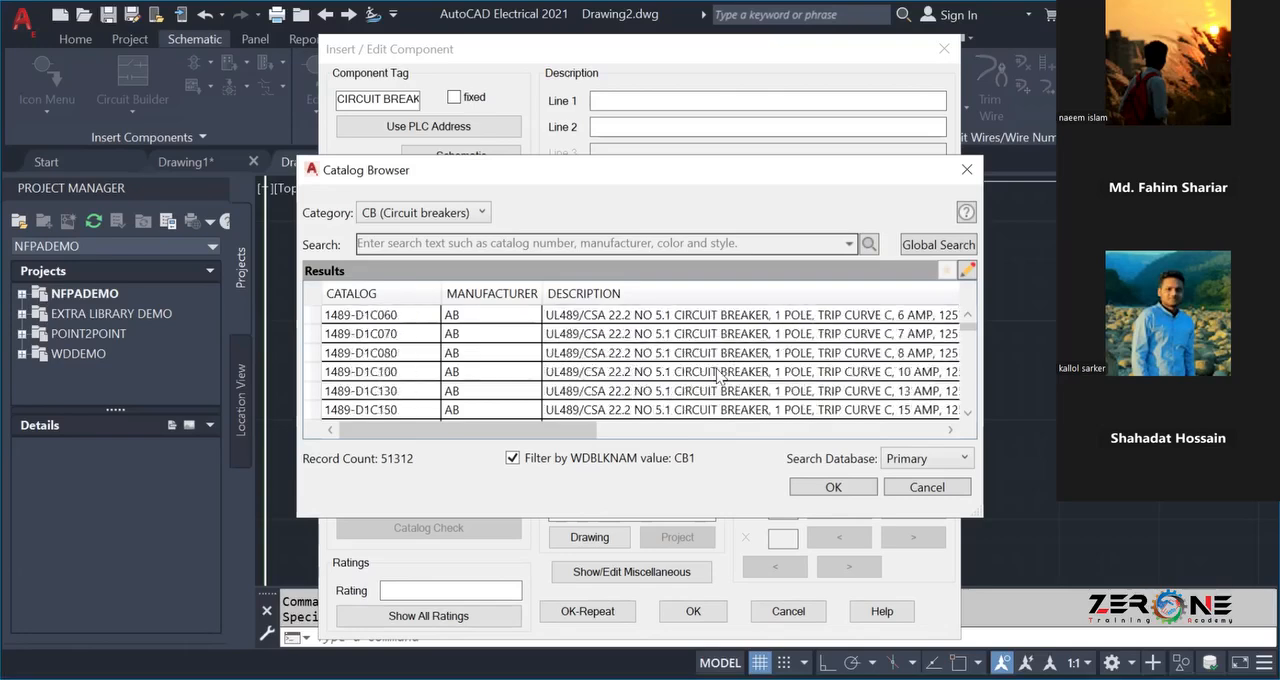
scroll(797, 371, down, 5)
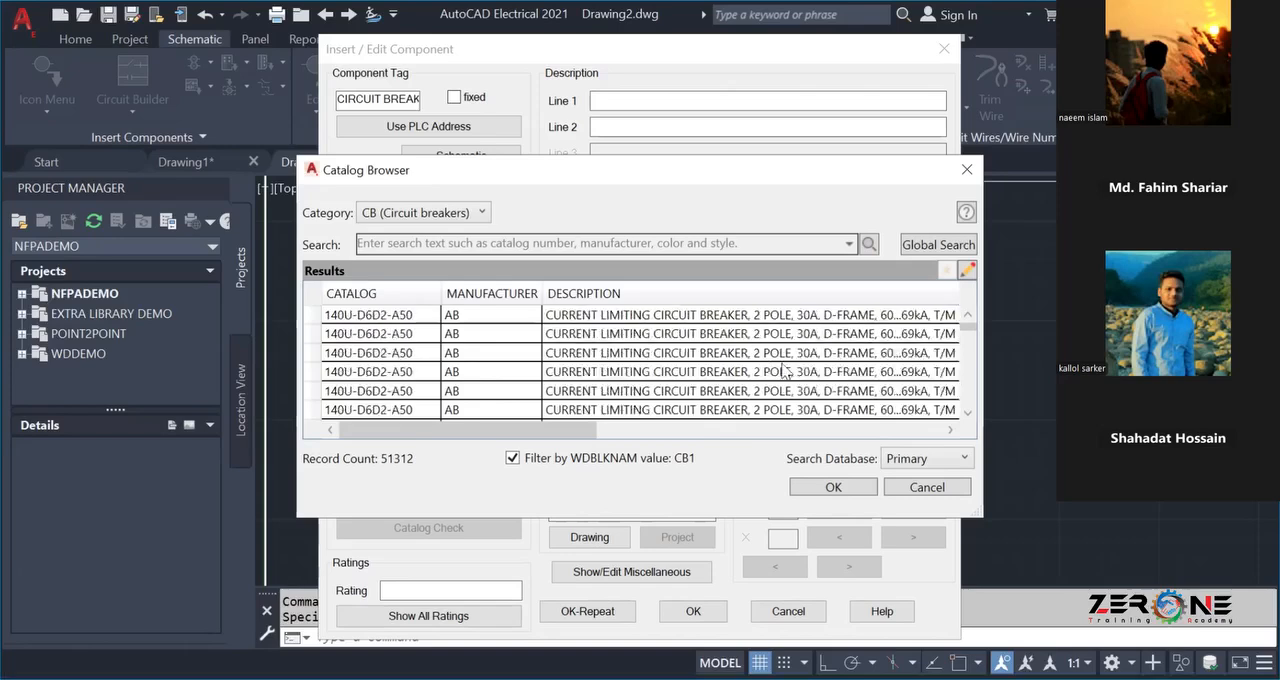
scroll(781, 386, down, 3)
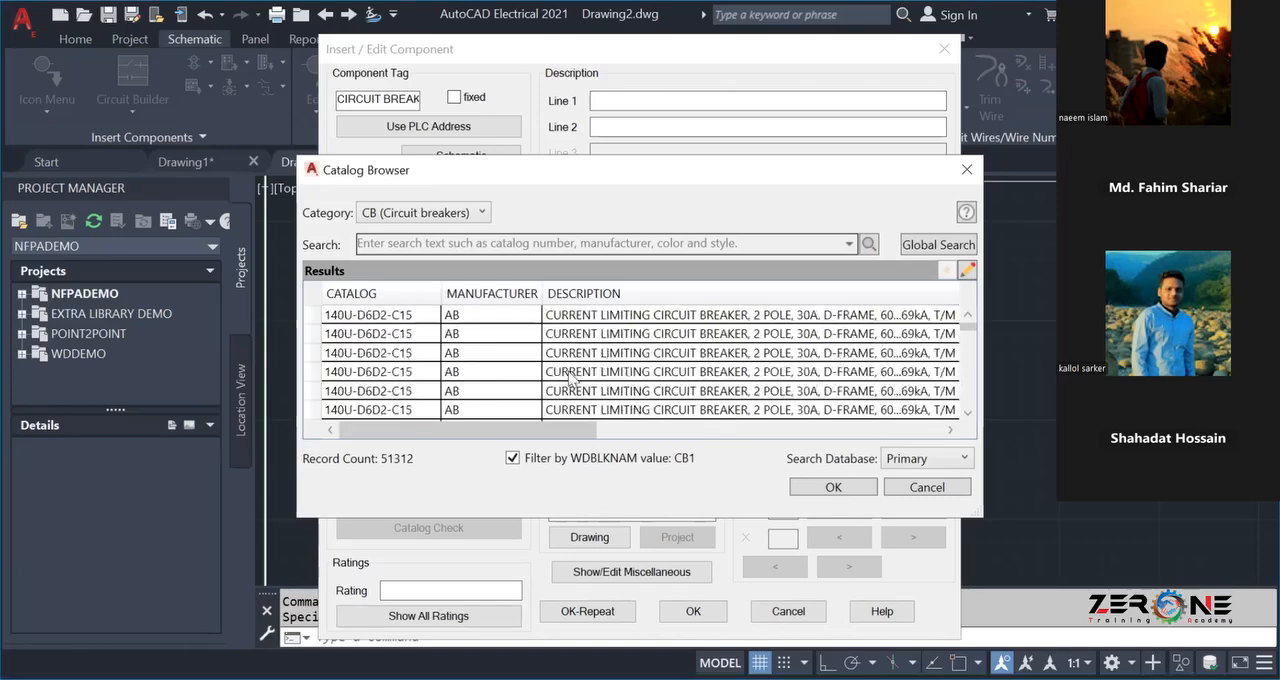
scroll(600, 372, down, 5)
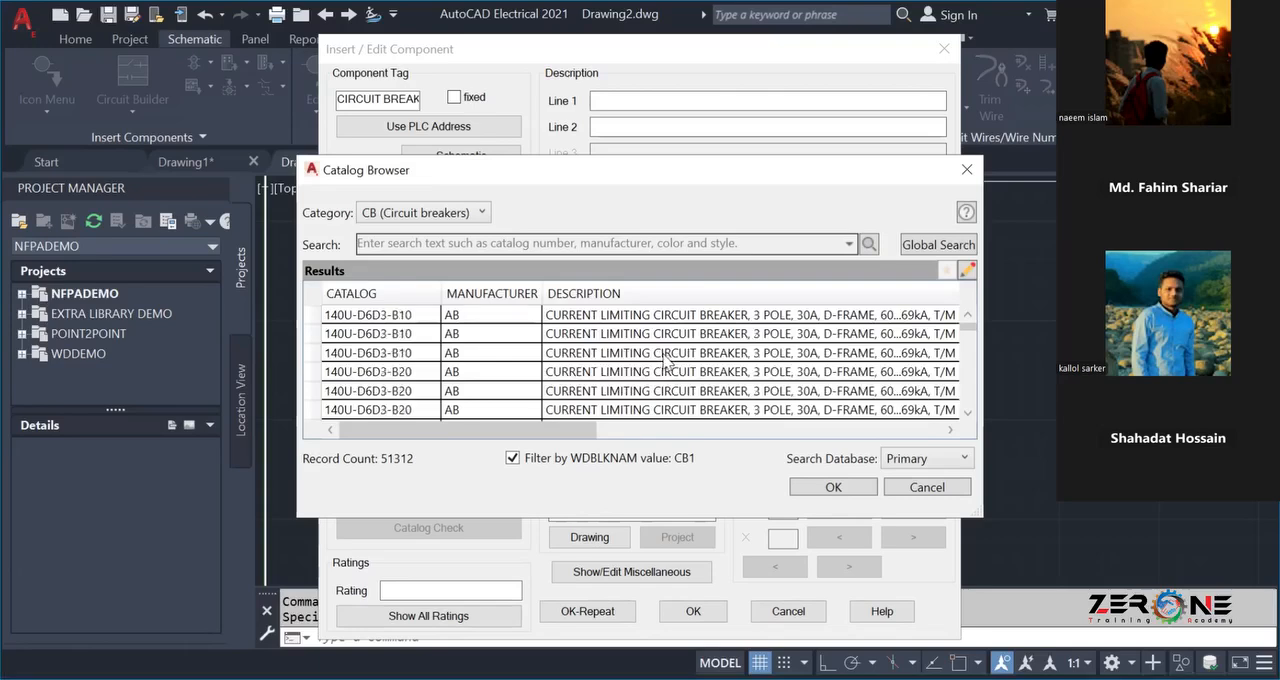
scroll(665, 362, up, 3)
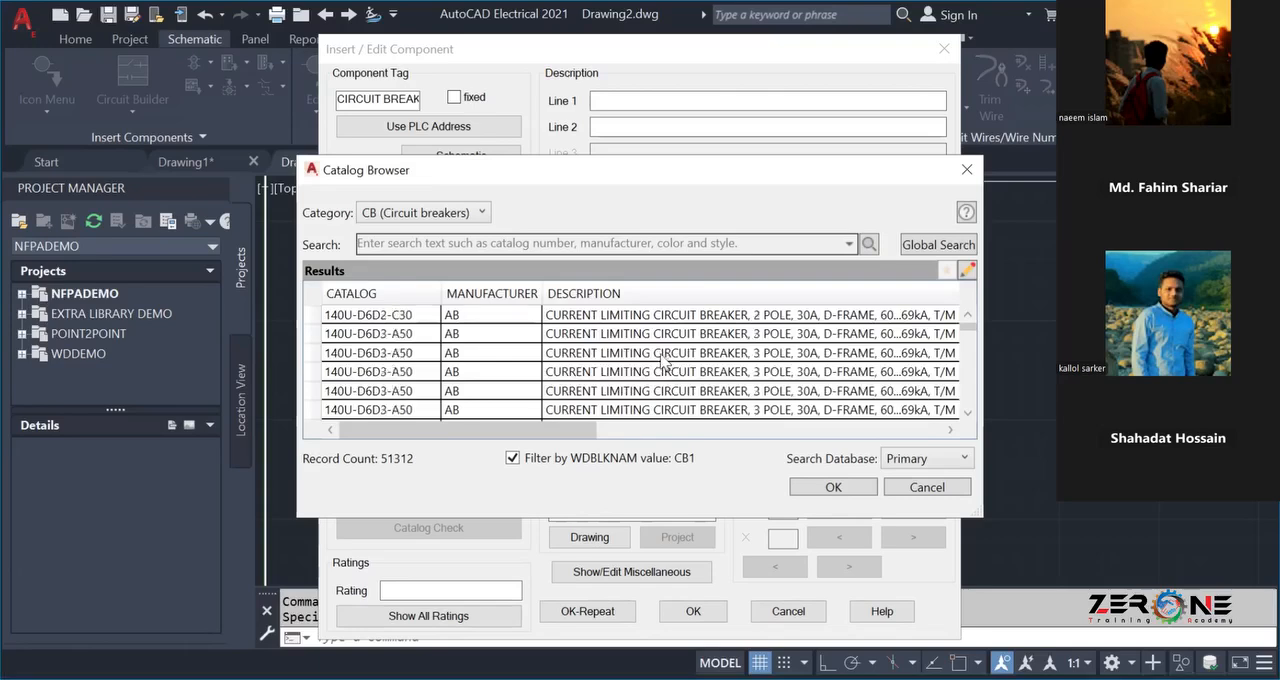
scroll(720, 360, down, 3)
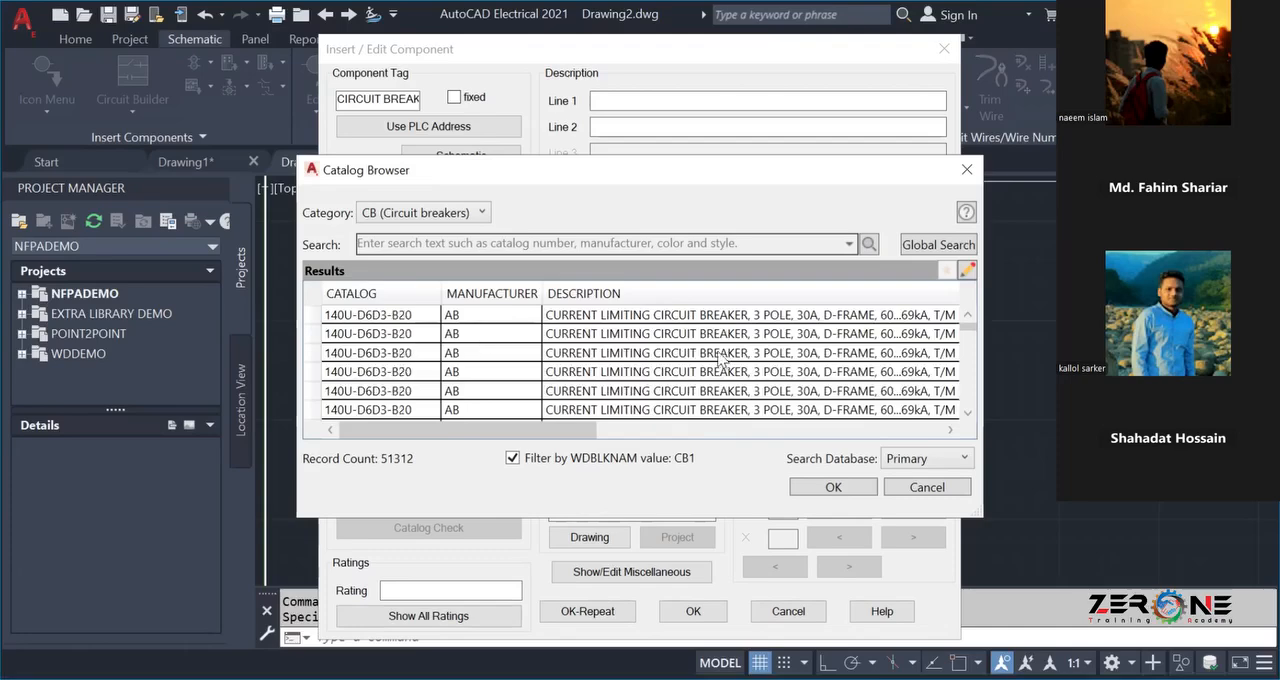
scroll(716, 358, down, 3)
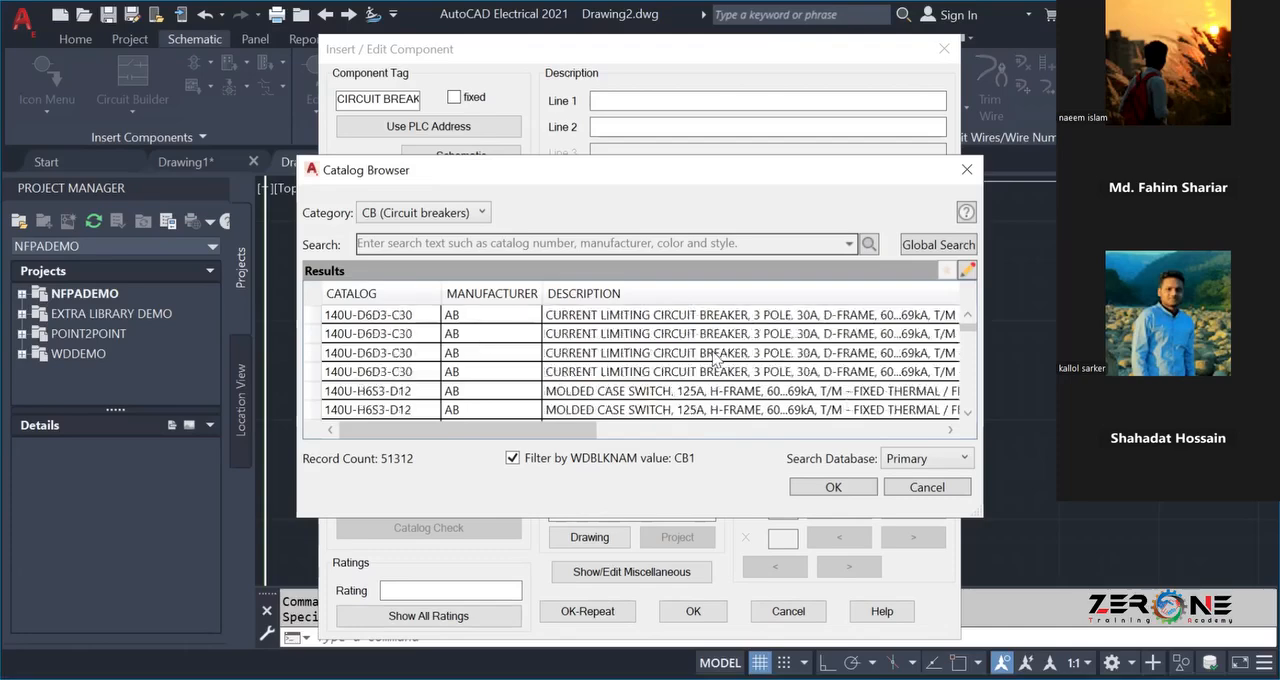
scroll(716, 360, down, 8)
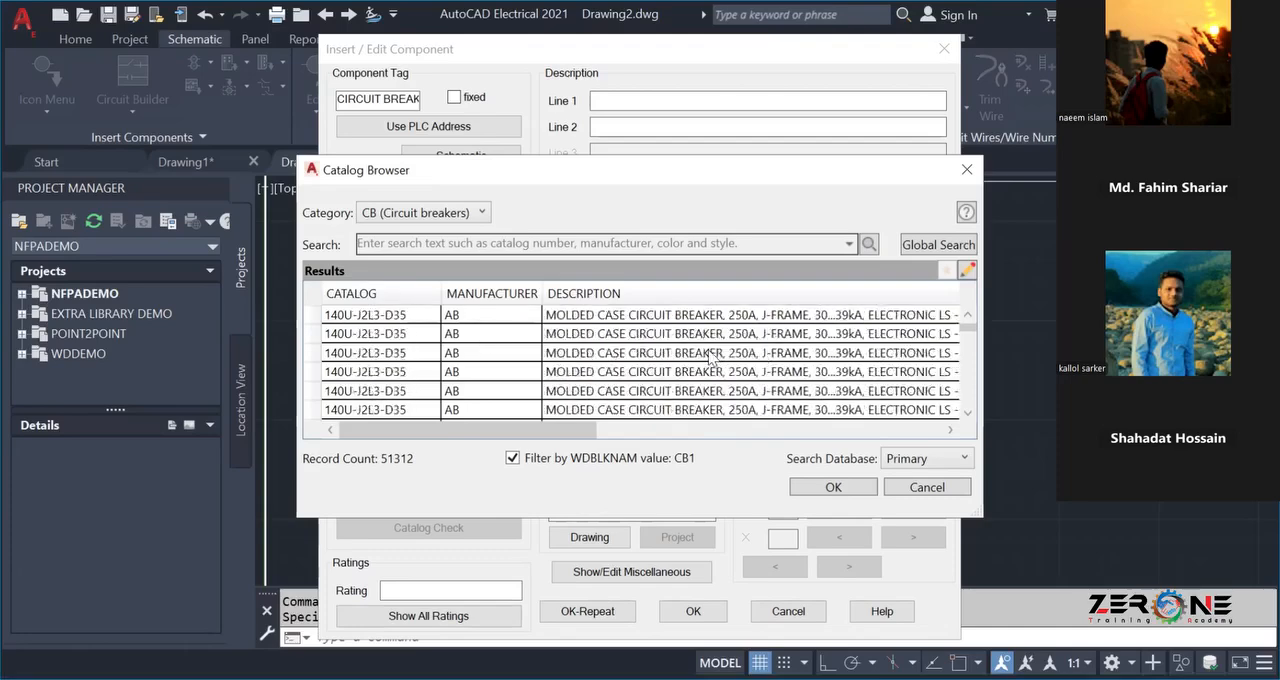
scroll(712, 358, down, 5)
scroll(712, 358, up, 2)
scroll(711, 360, up, 3)
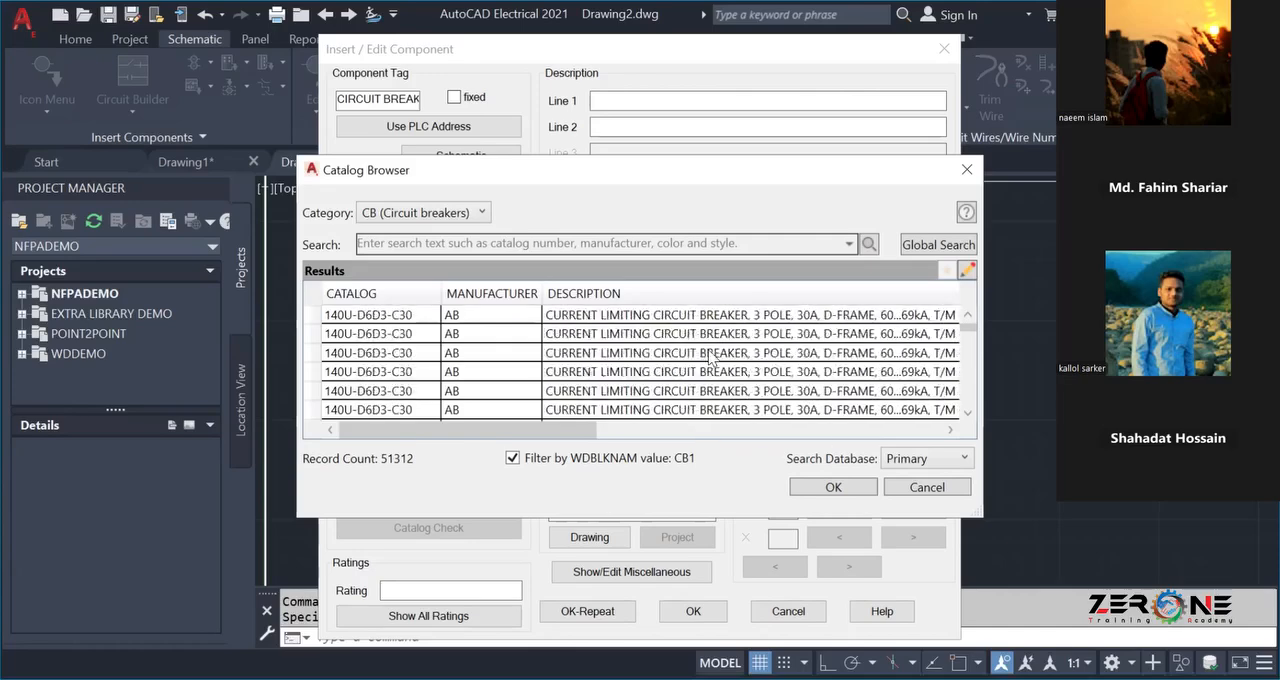
scroll(621, 360, up, 1)
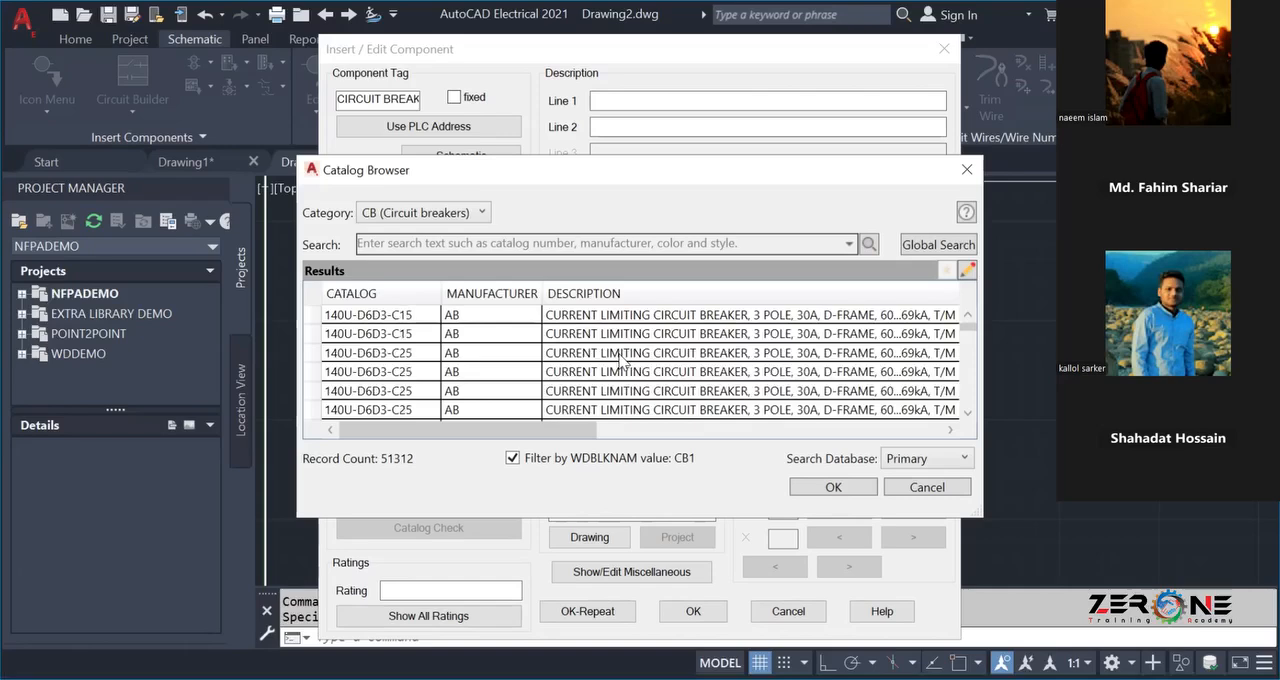
click(589, 338)
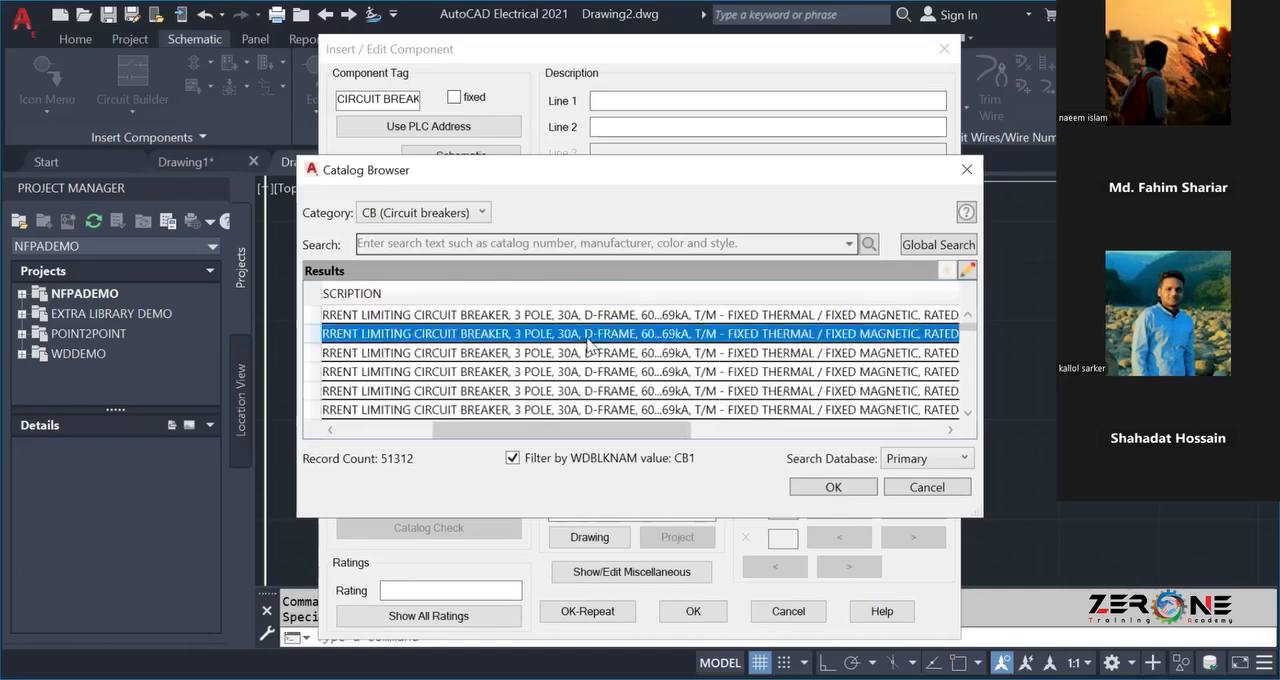
click(831, 487)
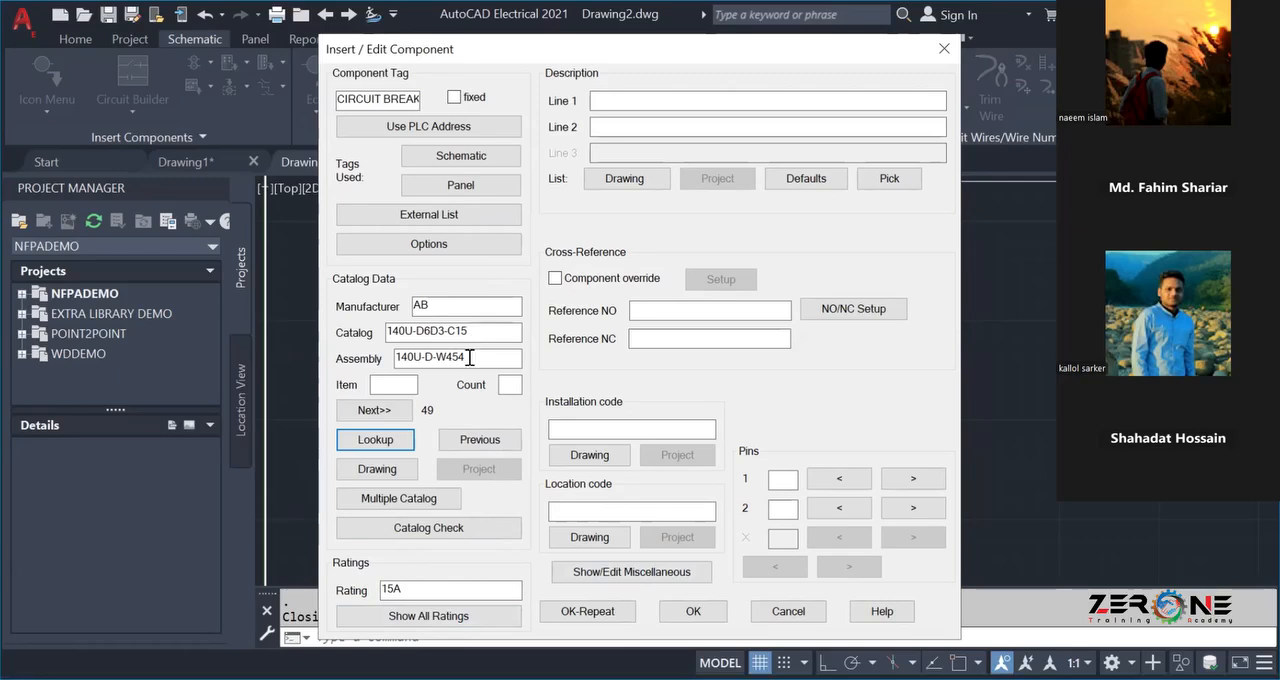
Accept the branch breaker's component data, map its symbol to the catalog number, and update the related components.
click(690, 612)
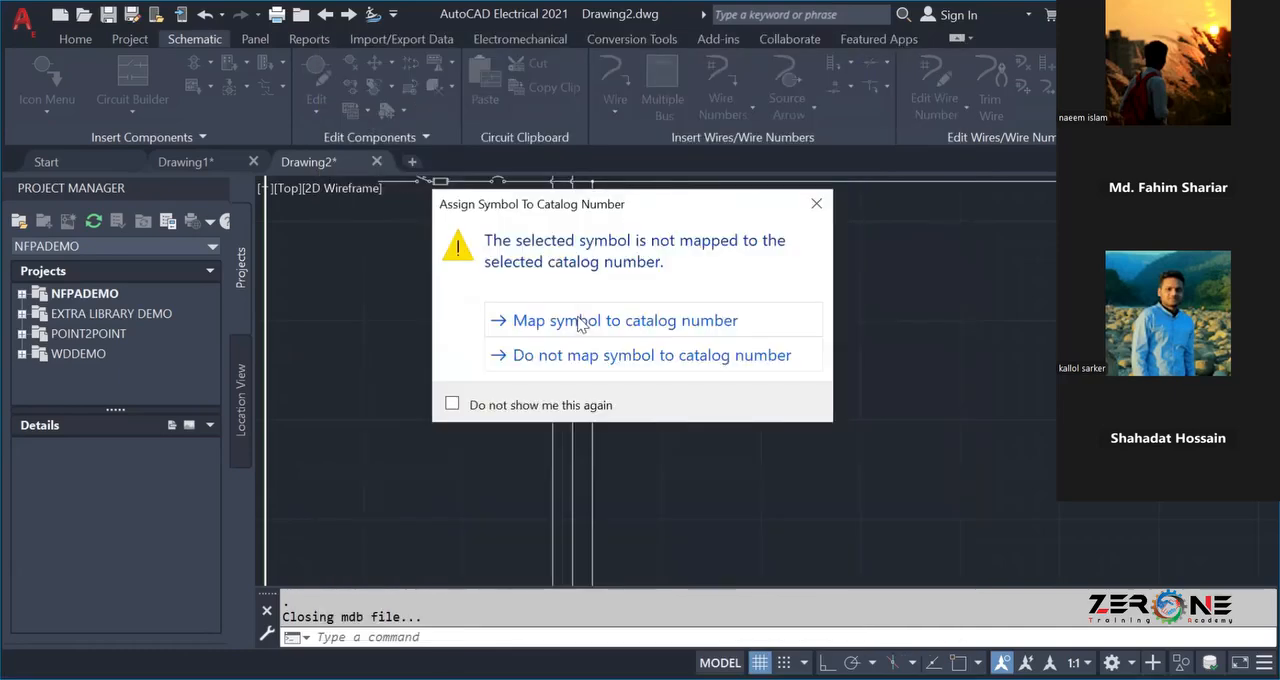
click(578, 321)
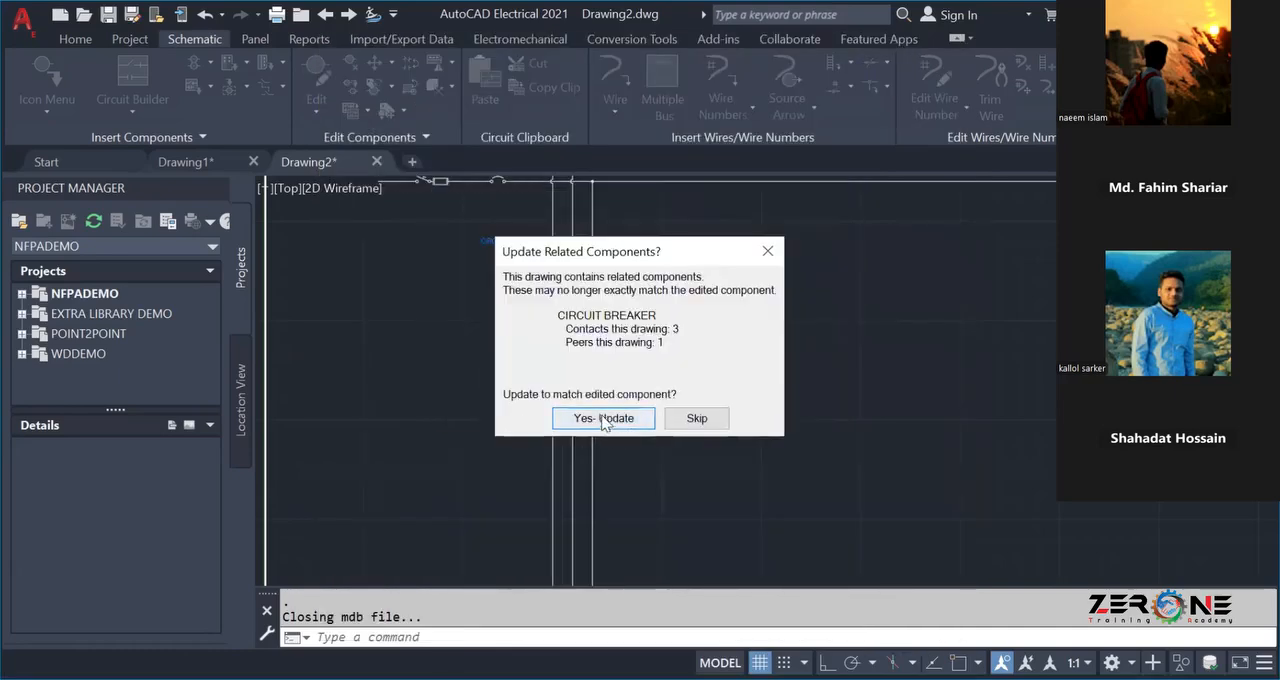
scroll(543, 247, up, 6)
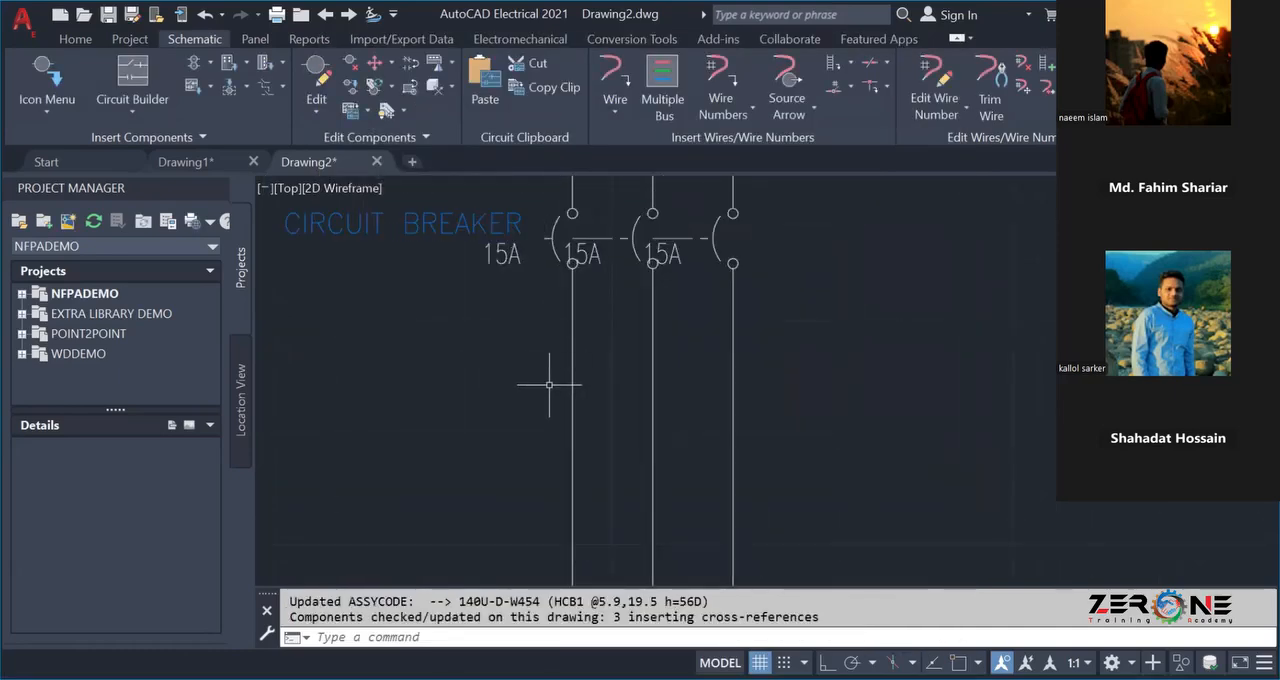
middle_drag(548, 385, 664, 460)
scroll(639, 379, down, 2)
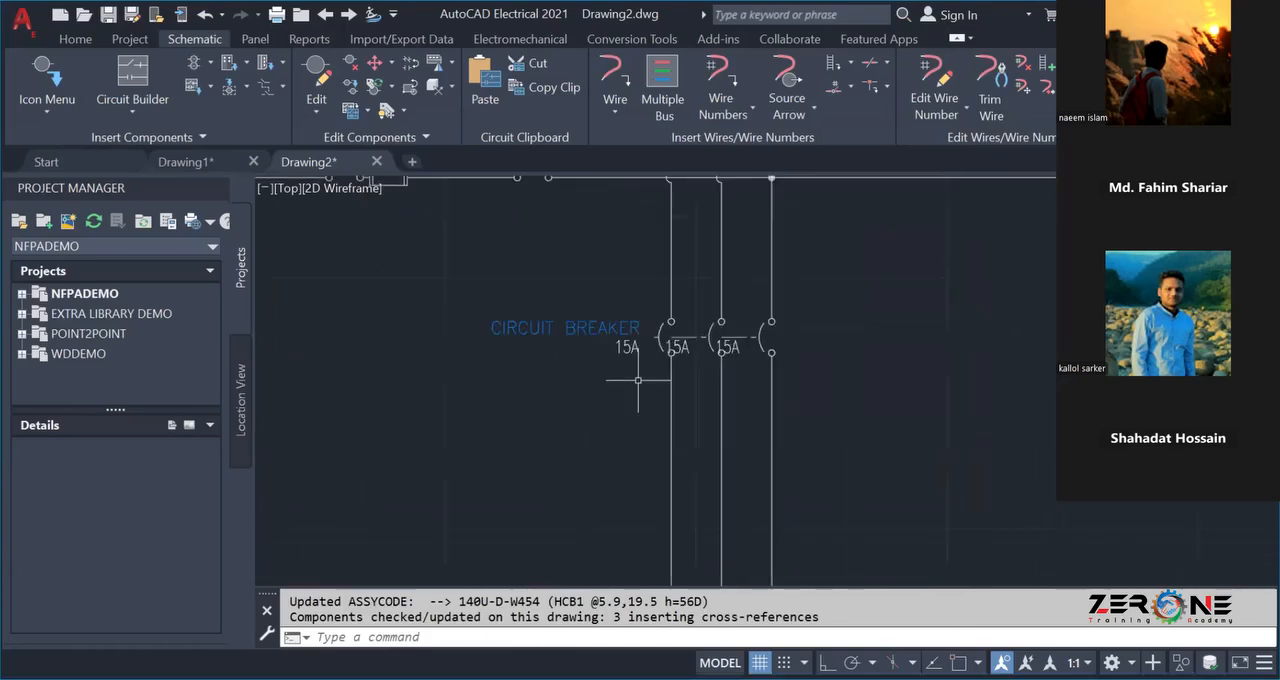
click(684, 346)
right_click(684, 346)
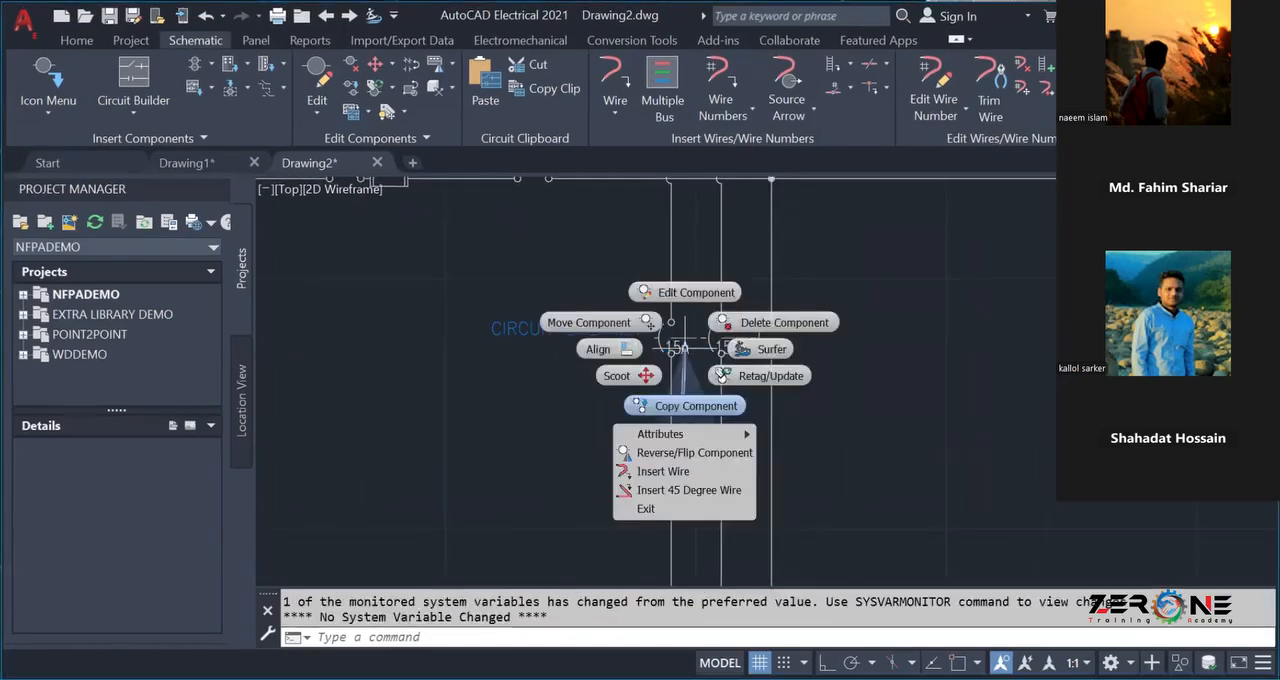
click(684, 400)
key(Escape)
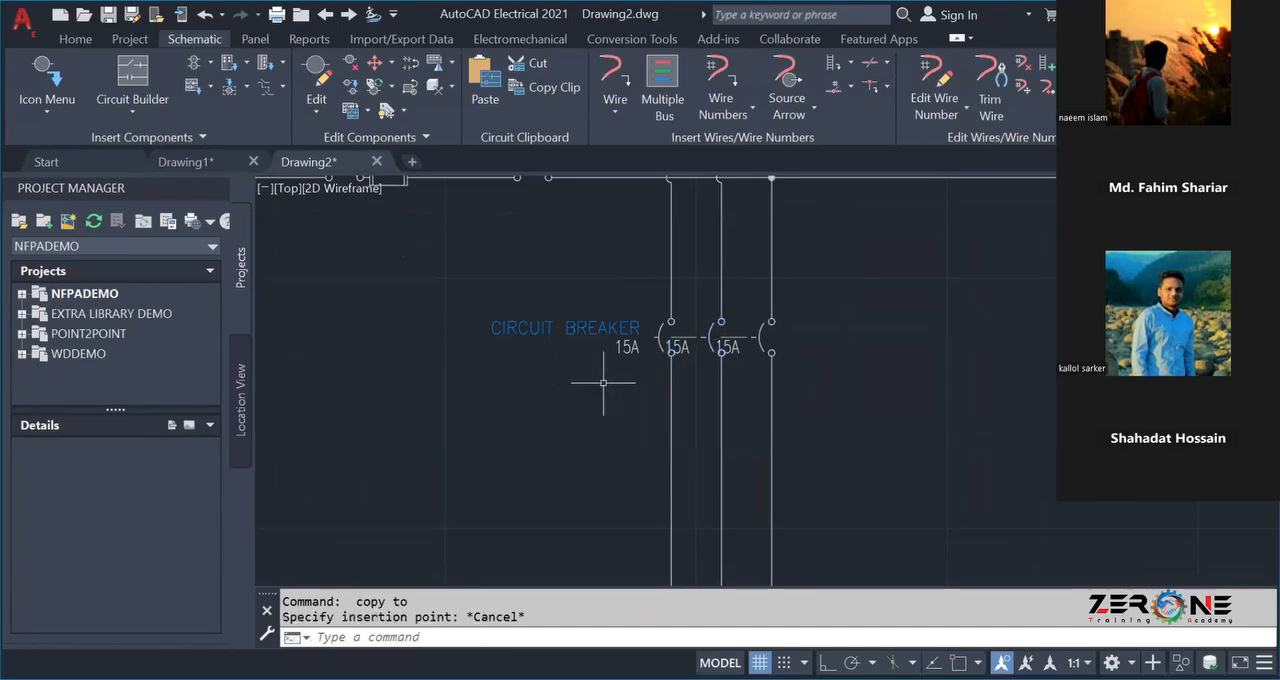
click(684, 346)
right_click(684, 346)
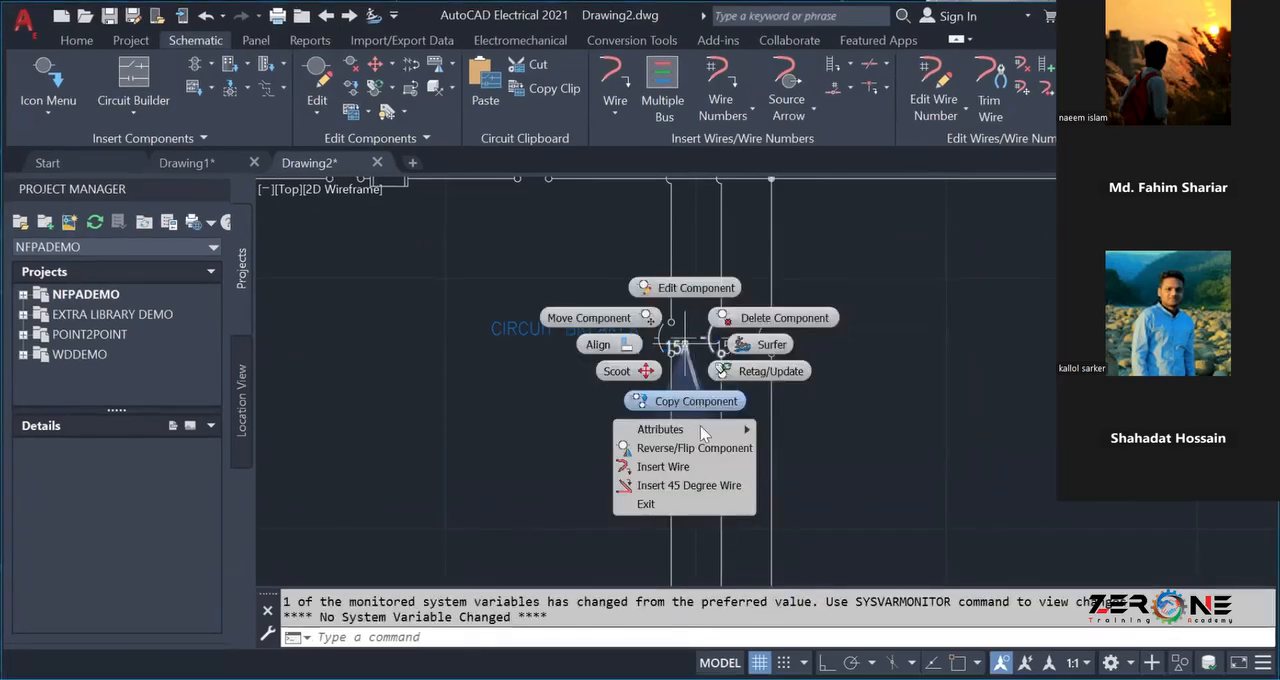
key(Escape)
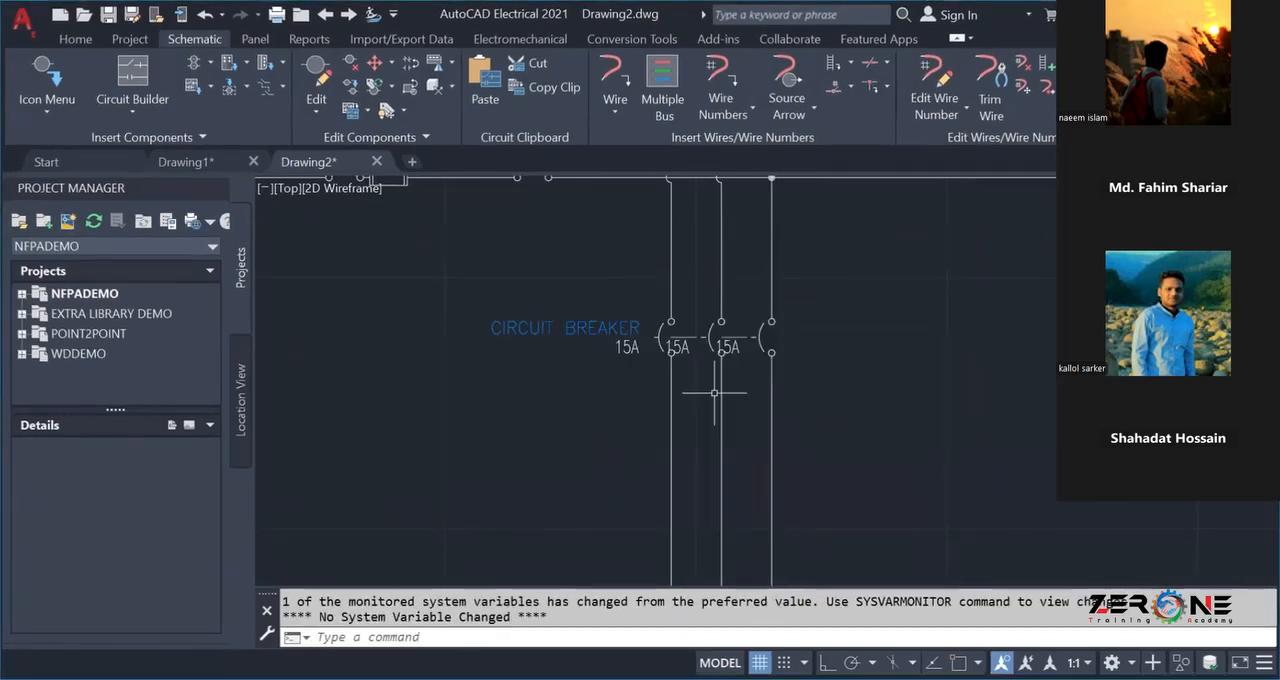
Hide the 15A rating attributes on the second and third poles of the vertical branch's circuit breaker.
scroll(696, 370, up, 4)
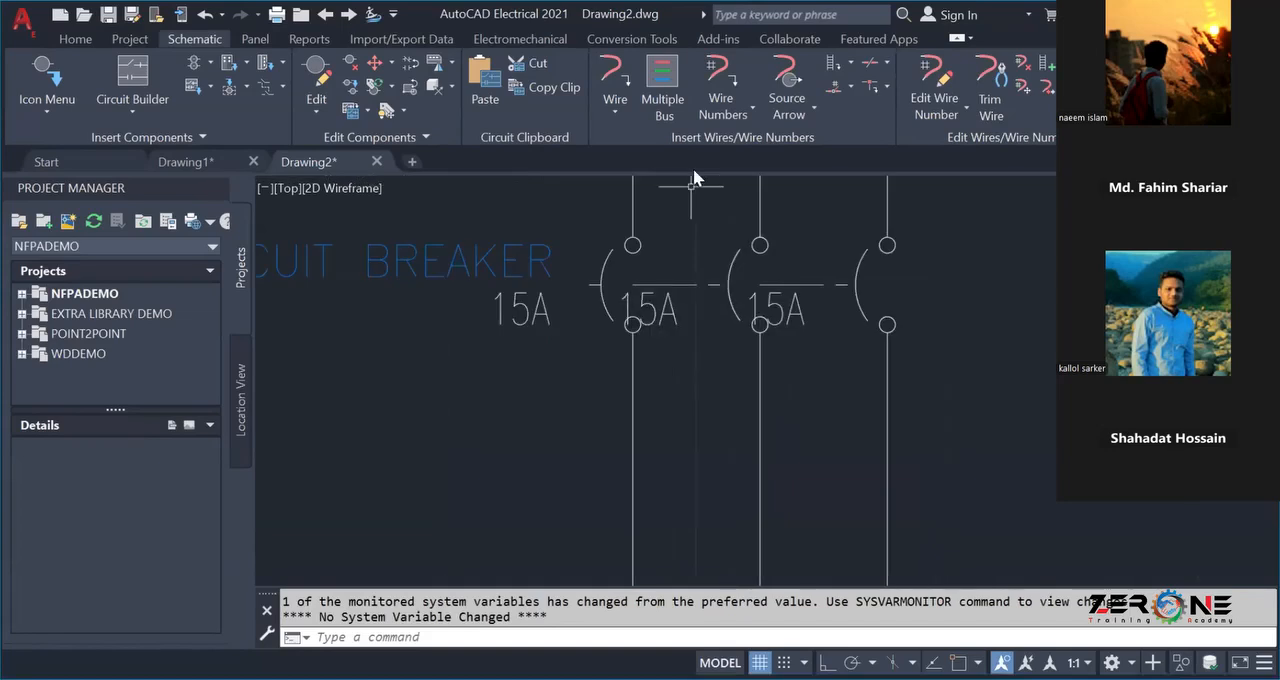
click(665, 315)
right_click(665, 317)
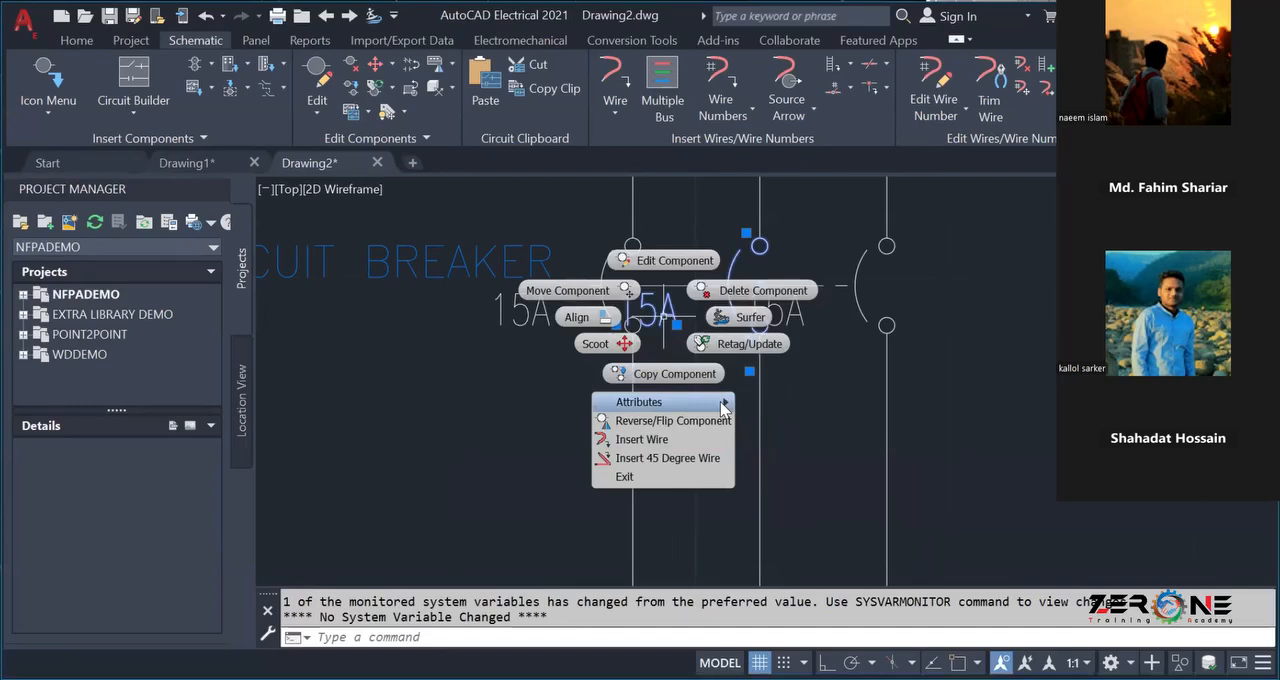
click(760, 436)
click(667, 311)
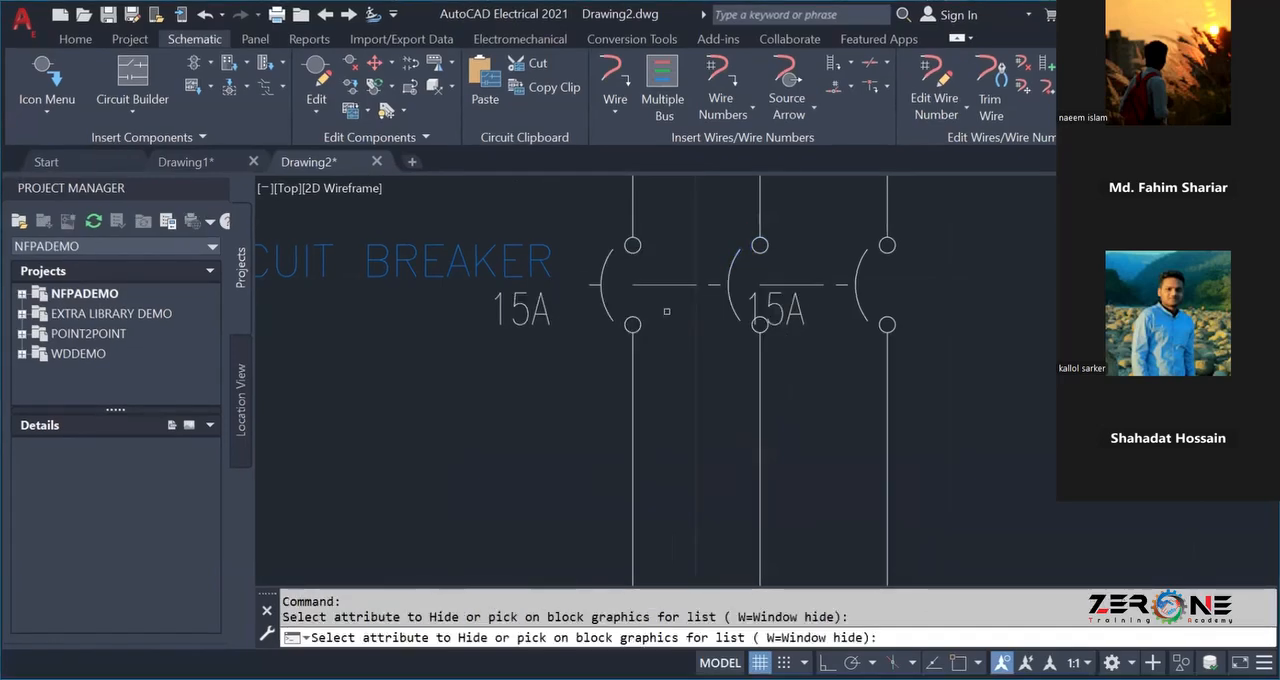
click(789, 316)
key(Escape)
Insert a 3 Pole Thermal Circuit Breaker across the three vertical branch wires, just below the branch's circuit breaker.
scroll(749, 309, down, 6)
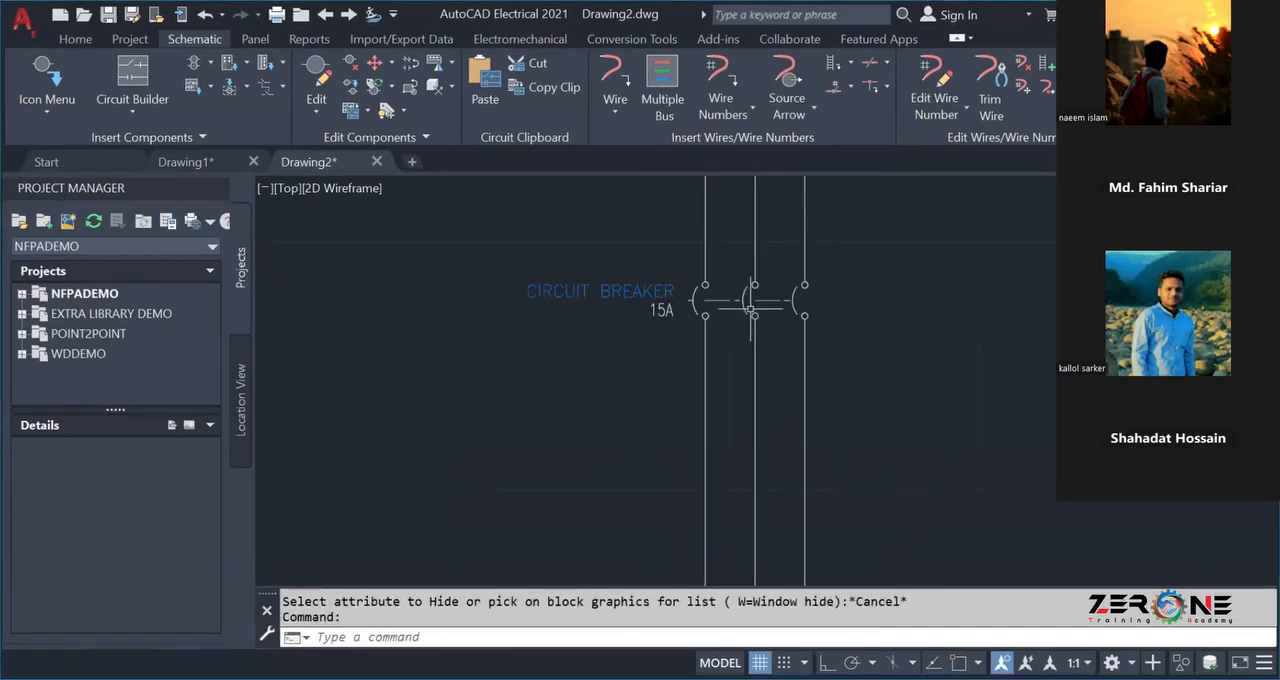
scroll(750, 309, up, 8)
scroll(750, 309, down, 4)
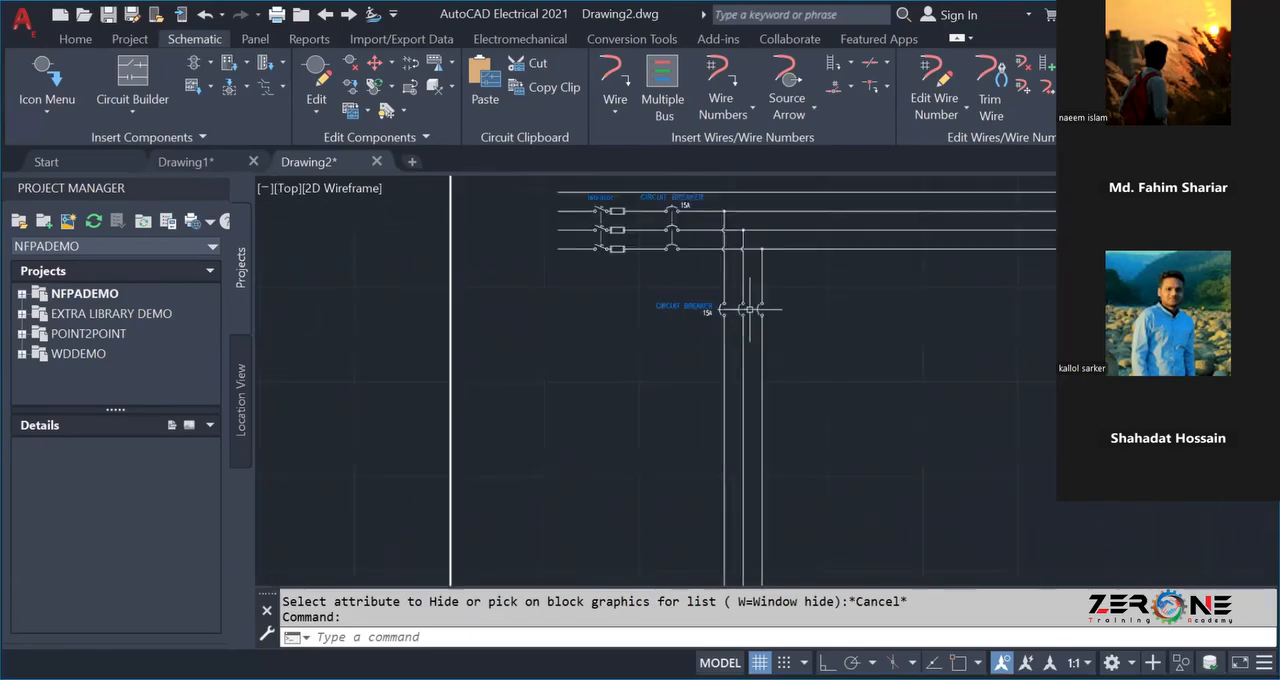
middle_drag(788, 341, 788, 307)
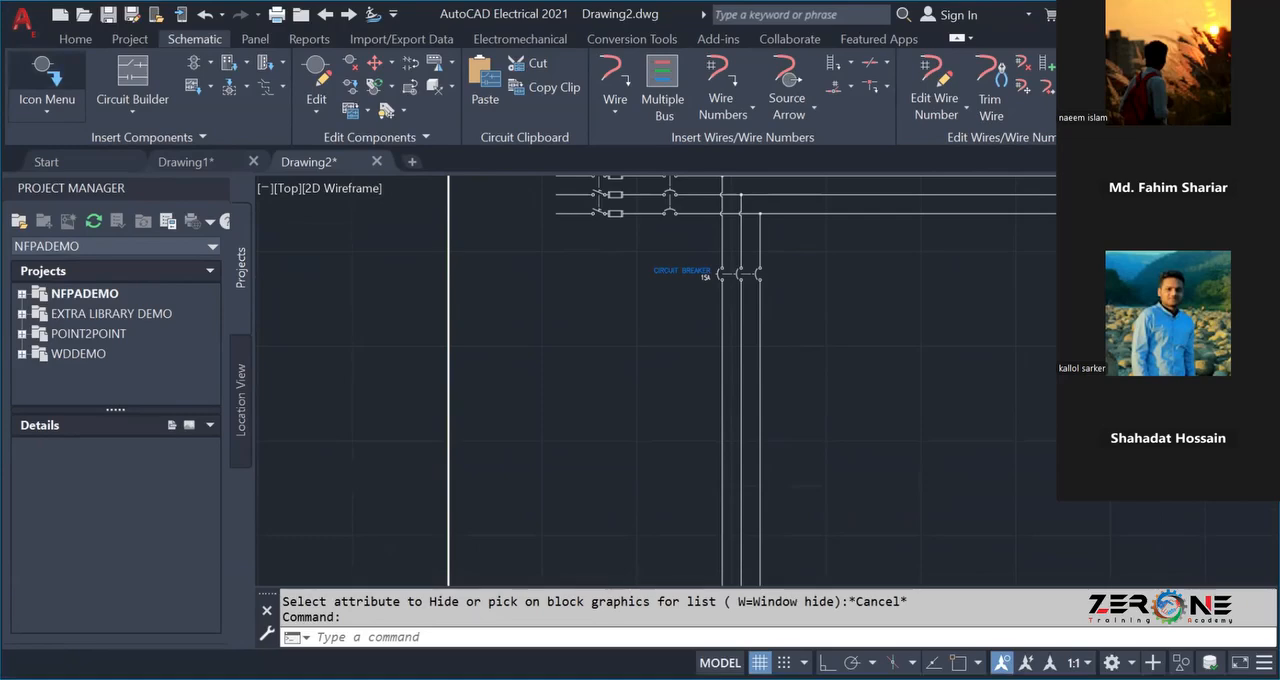
click(47, 78)
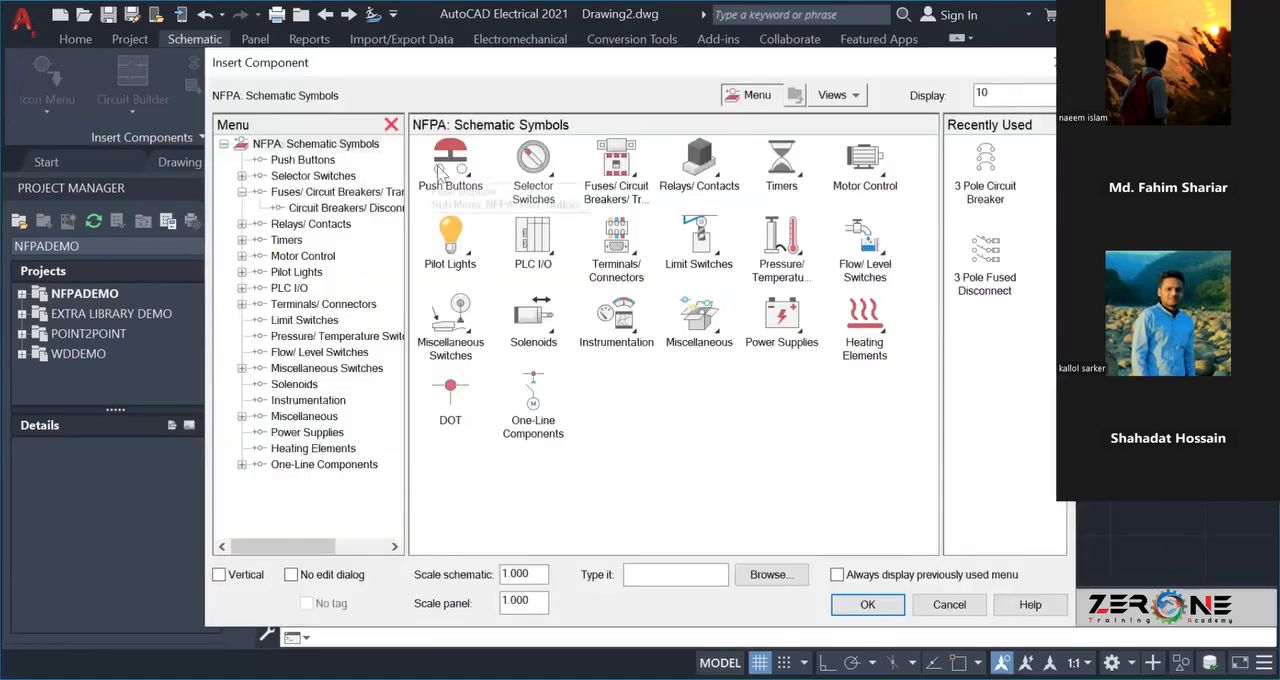
click(629, 179)
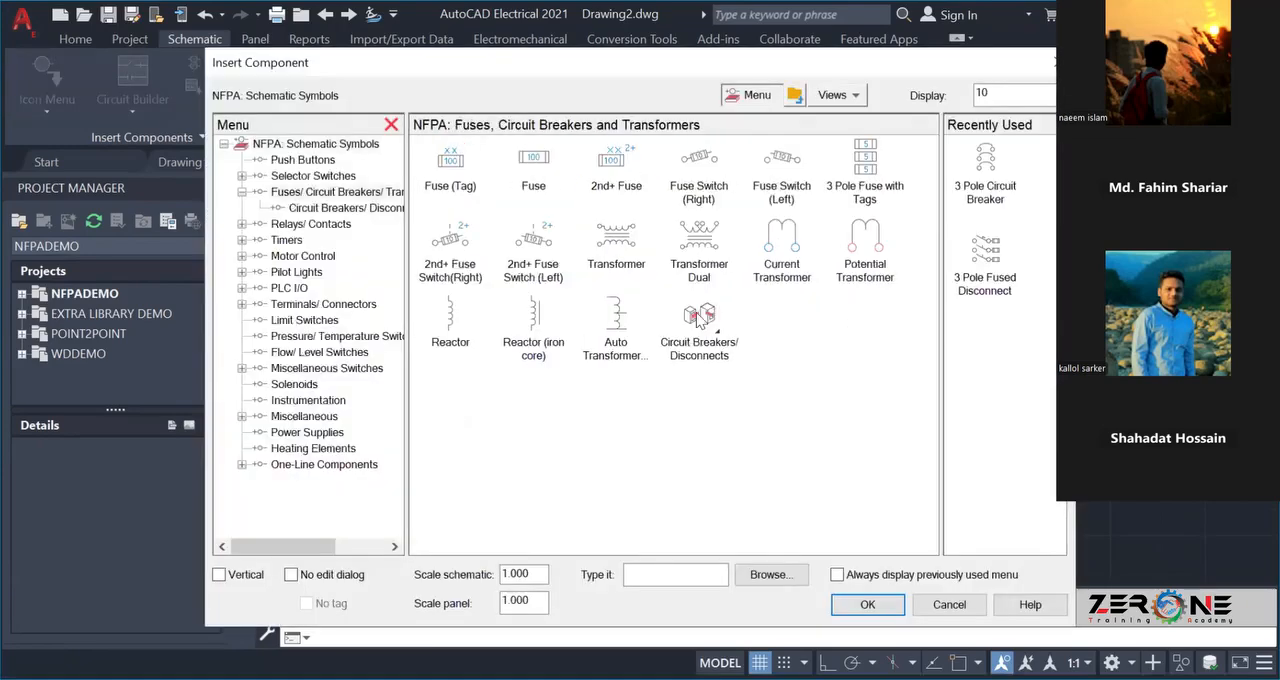
click(700, 316)
click(699, 316)
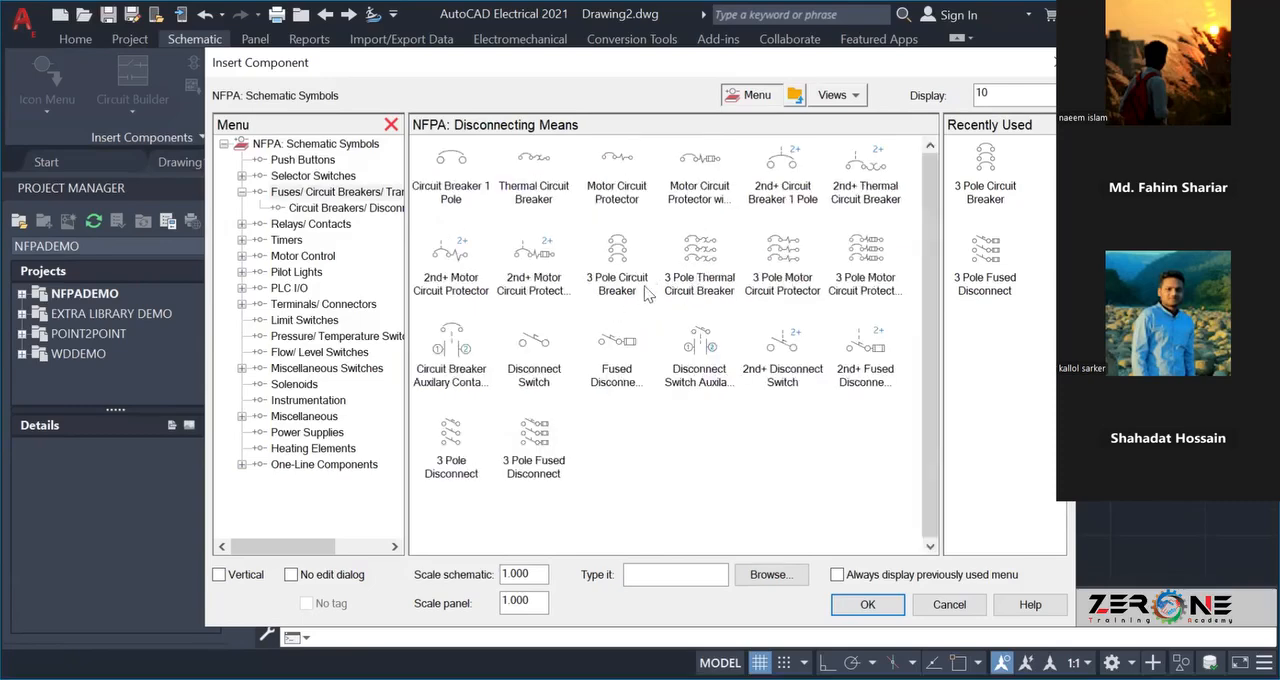
click(702, 277)
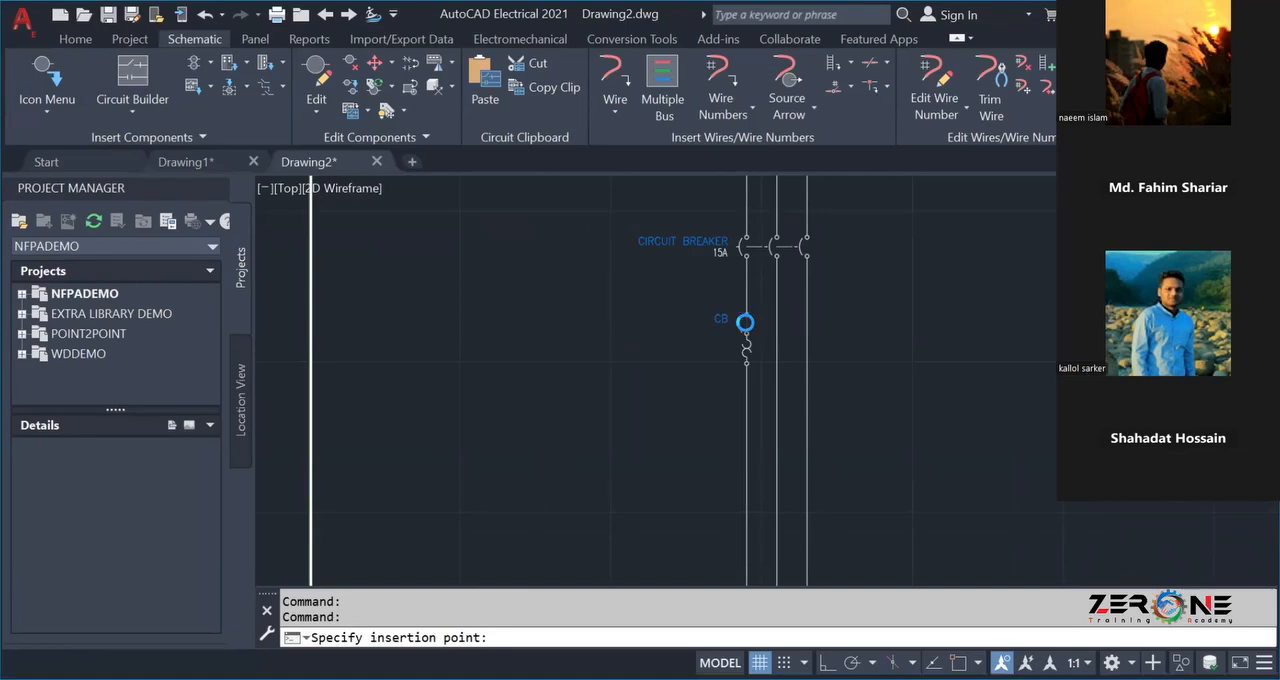
click(744, 324)
click(606, 364)
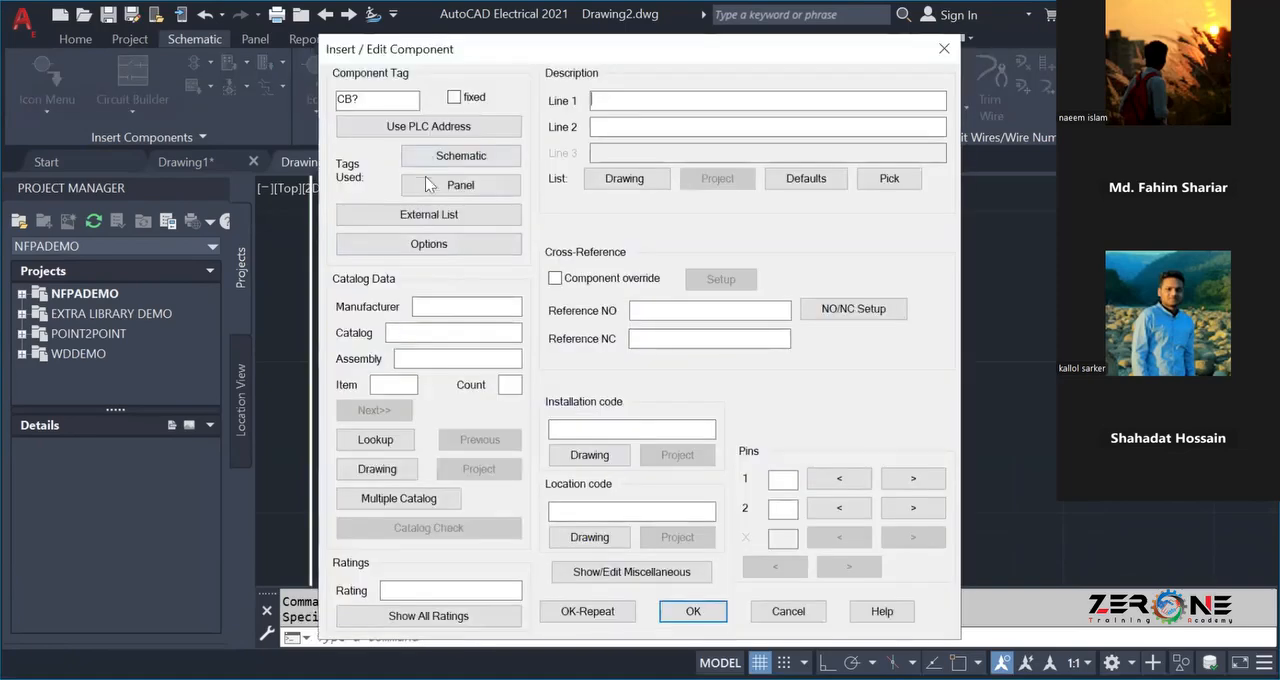
Open the catalog lookup for the thermal breaker and enter THERMAL as the search text.
click(376, 441)
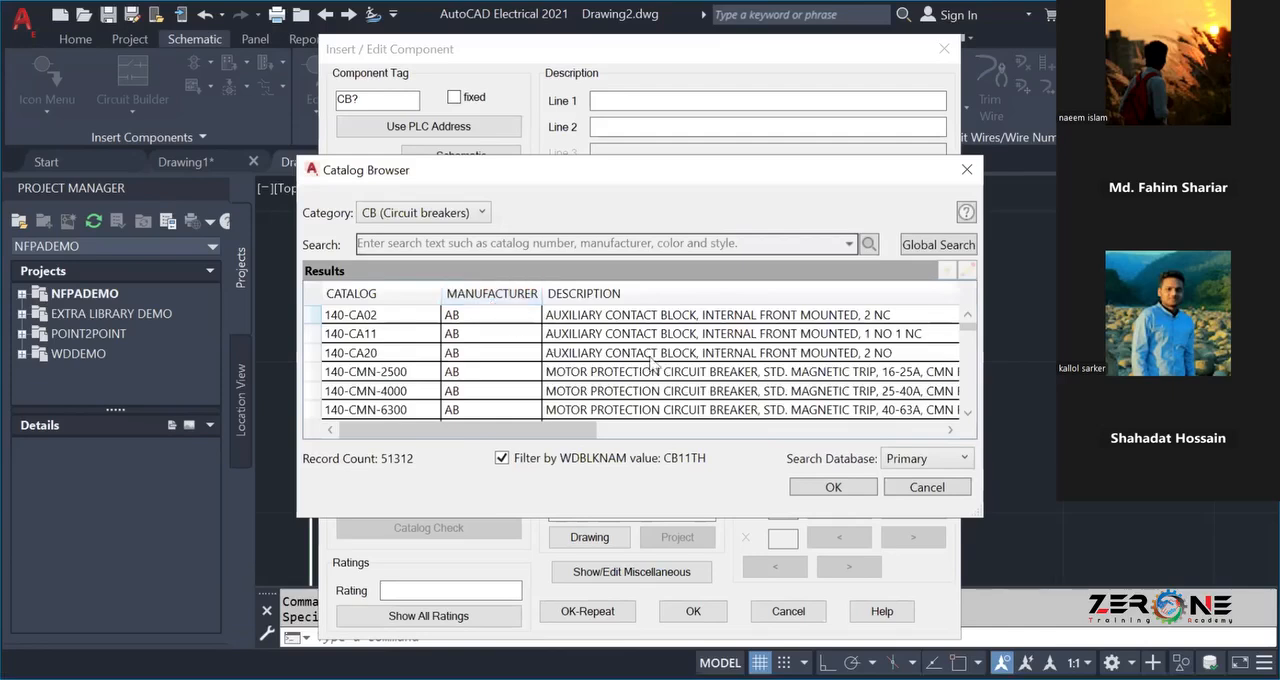
click(609, 243)
text(THERMA)
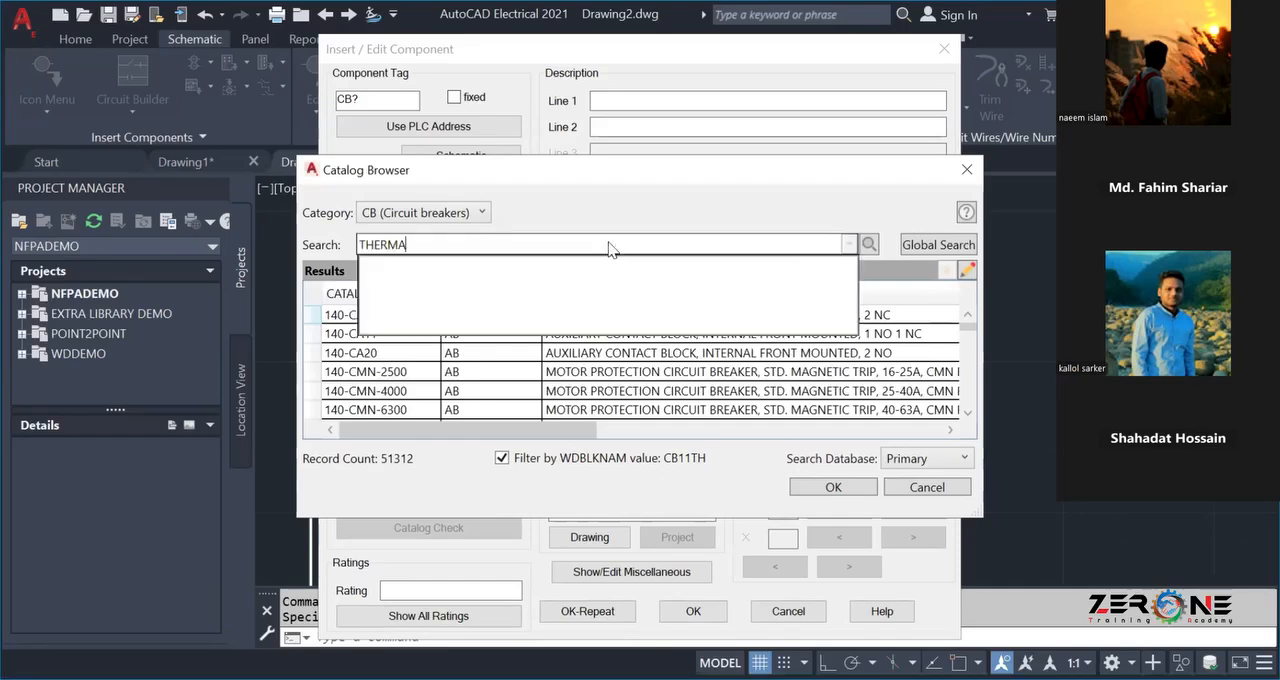
key(BackSpace)
key(BackSpace)
key(BackSpace)
key(BackSpace)
key(BackSpace)
key(BackSpace)
text(THERMAL)
Look through the catalog's category list for one that suits a thermal device.
click(463, 213)
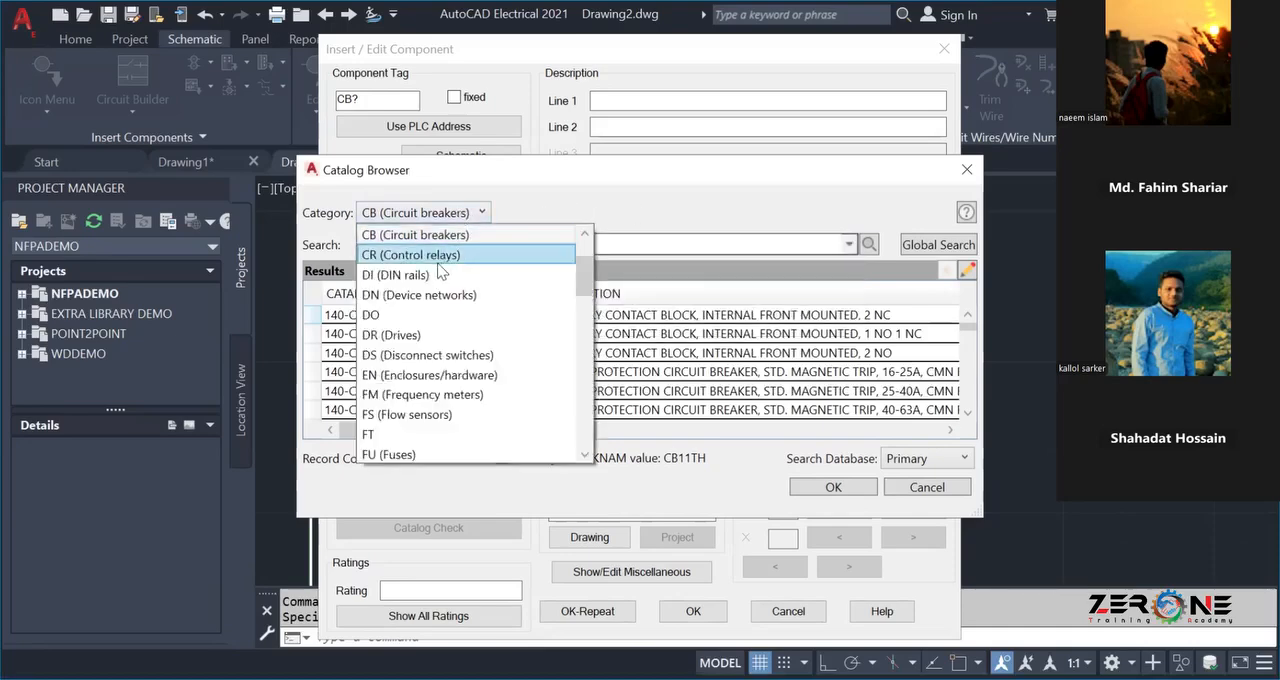
scroll(437, 340, down, 6)
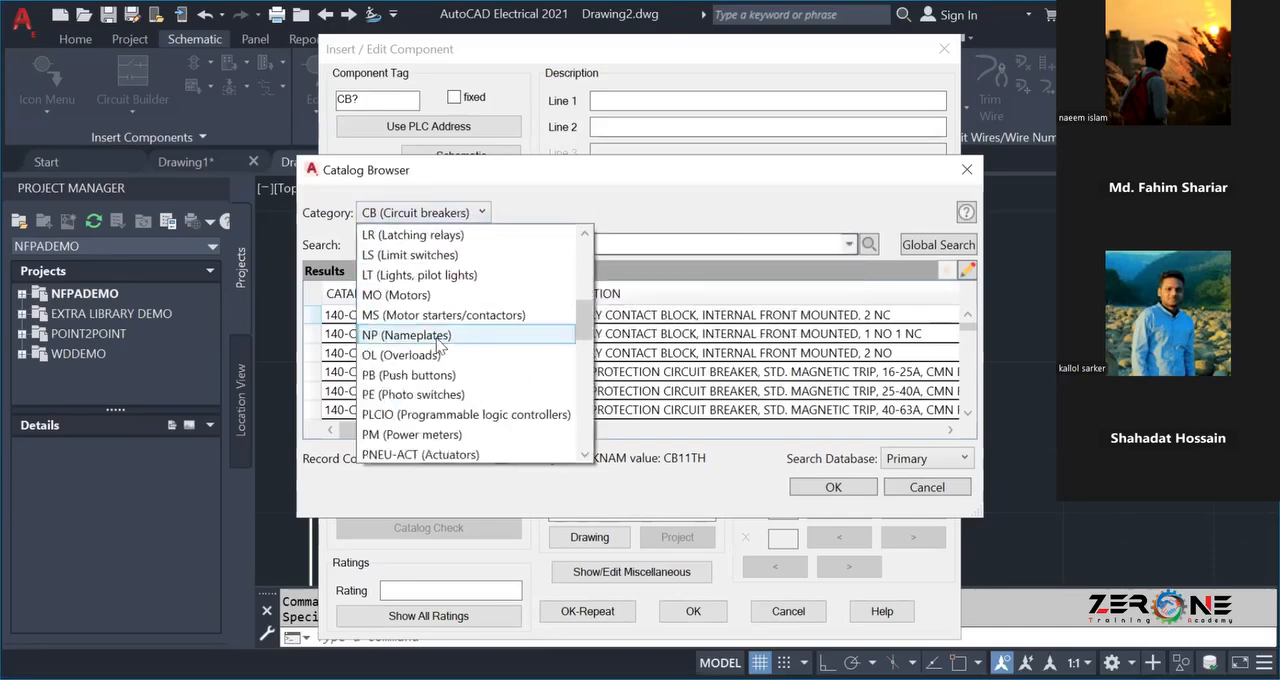
scroll(437, 343, down, 7)
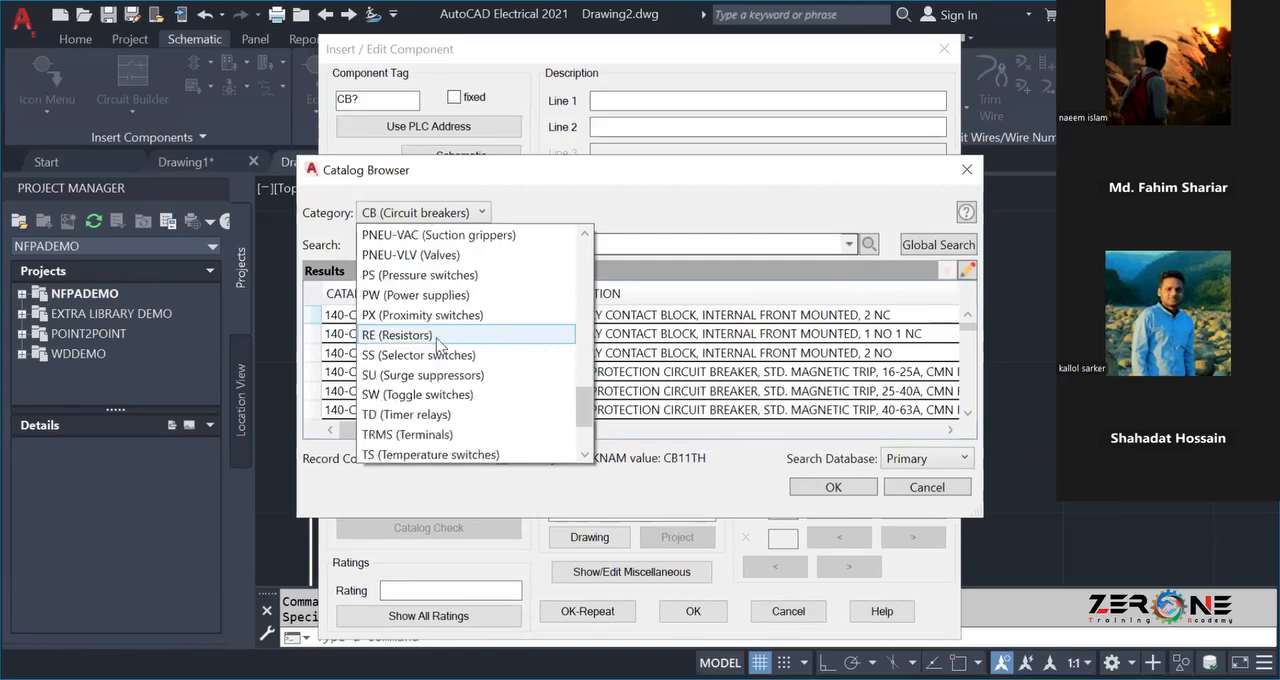
scroll(437, 343, down, 2)
scroll(436, 344, up, 12)
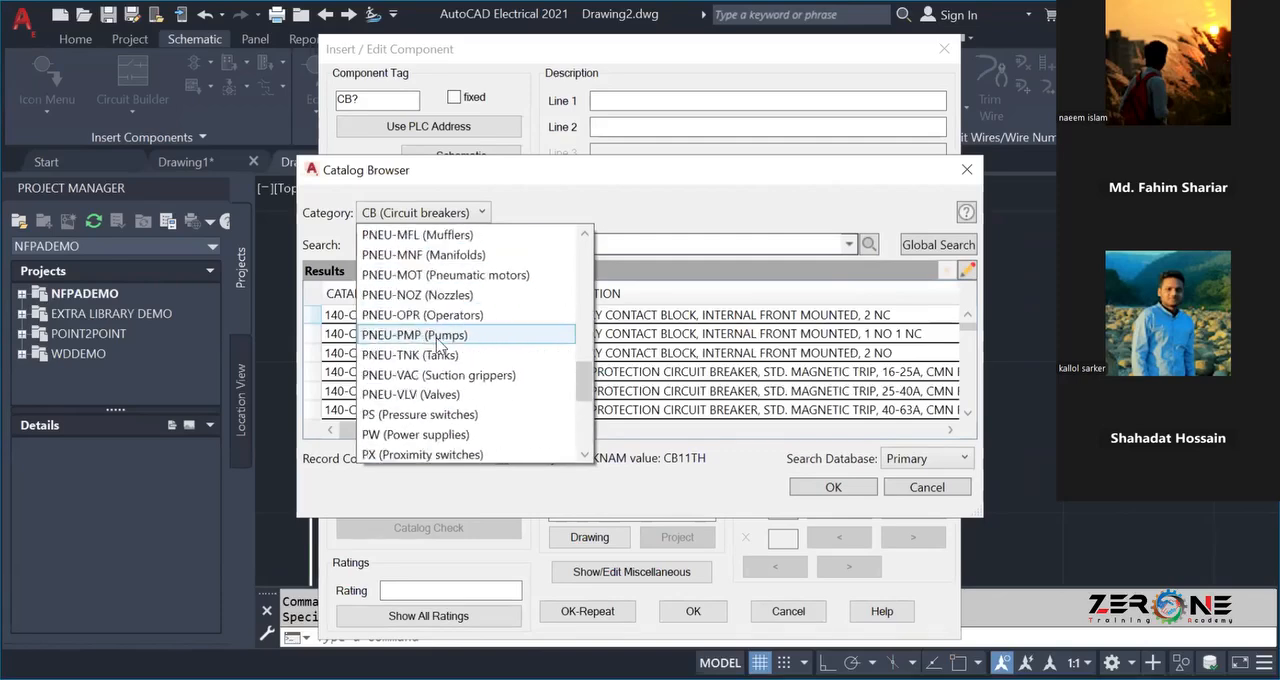
scroll(437, 343, up, 5)
click(656, 192)
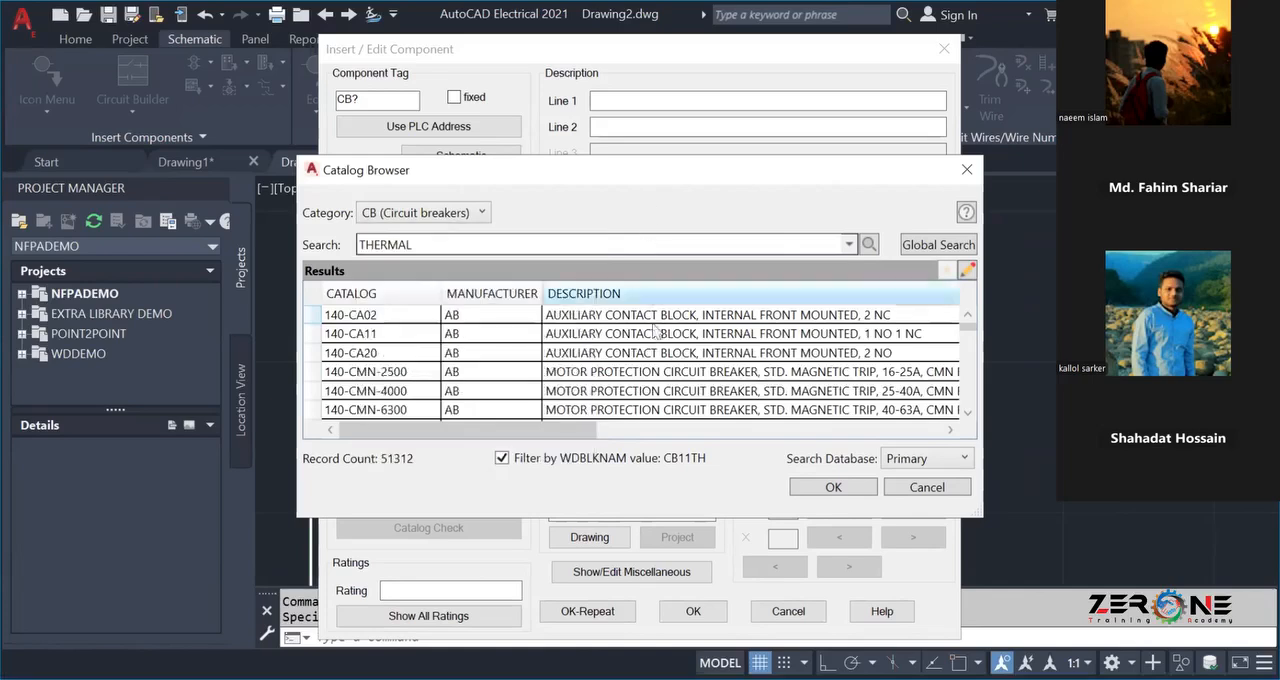
Run a global catalog search for THERMAL and leave the catalog without assigning a part.
click(937, 245)
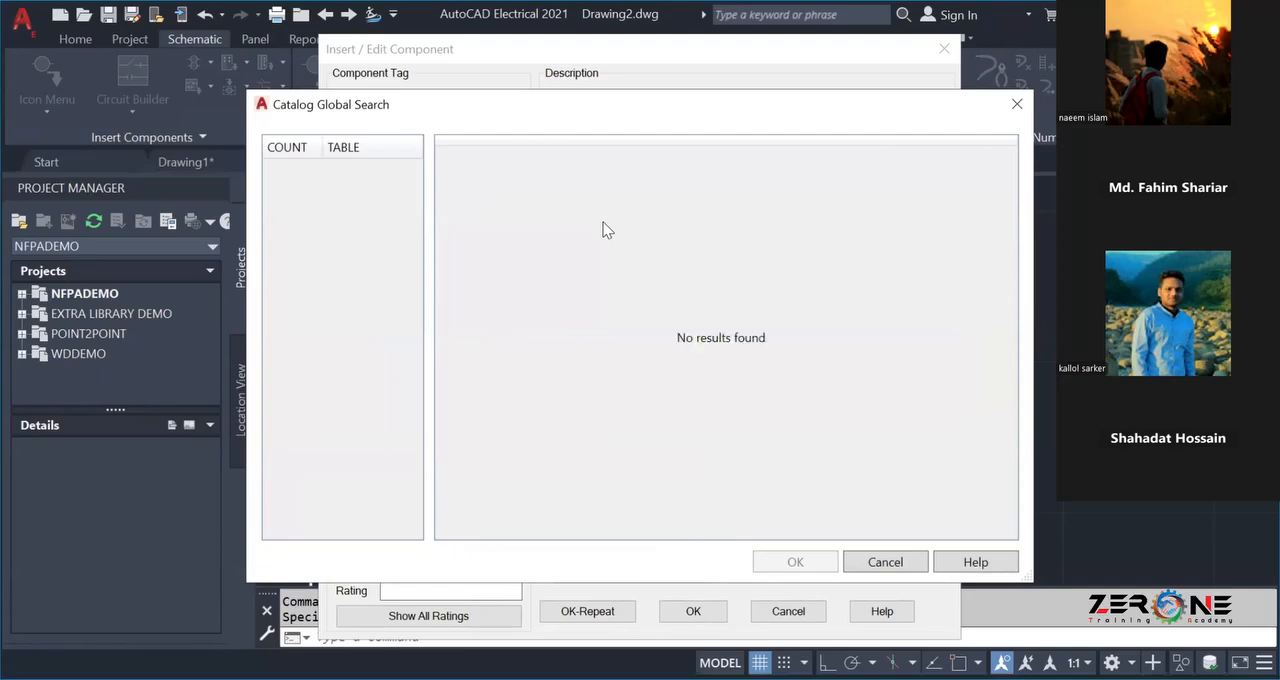
click(287, 150)
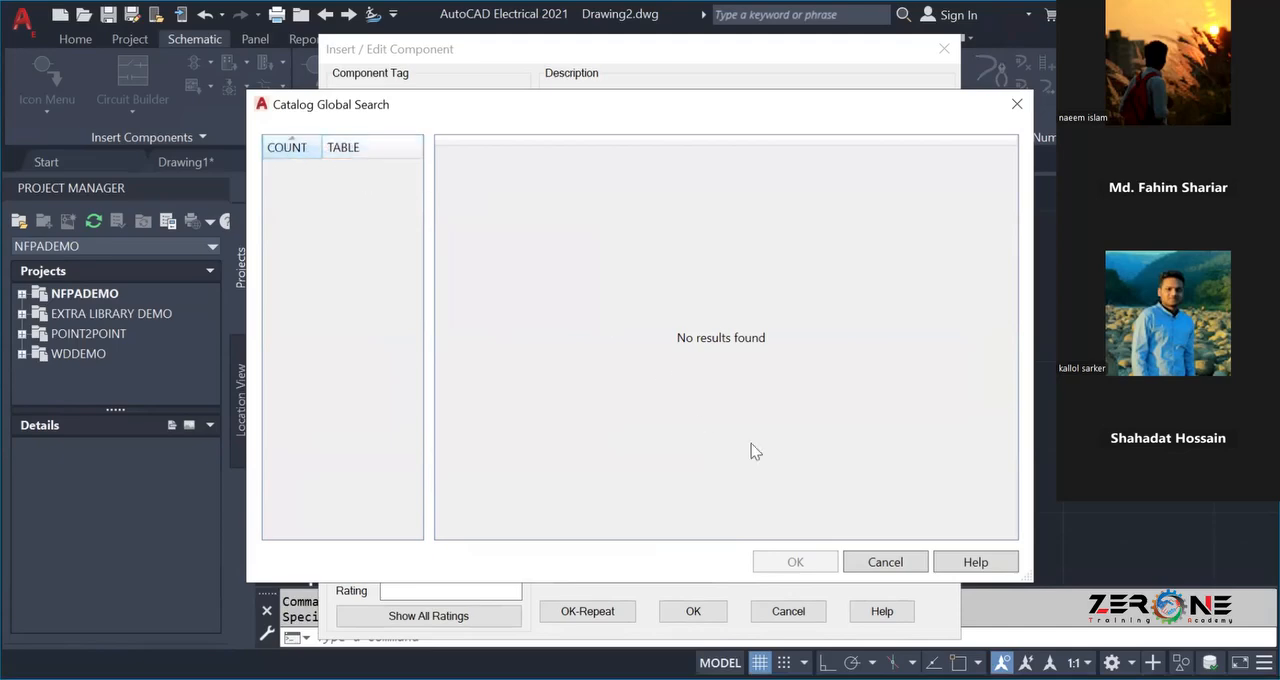
click(884, 562)
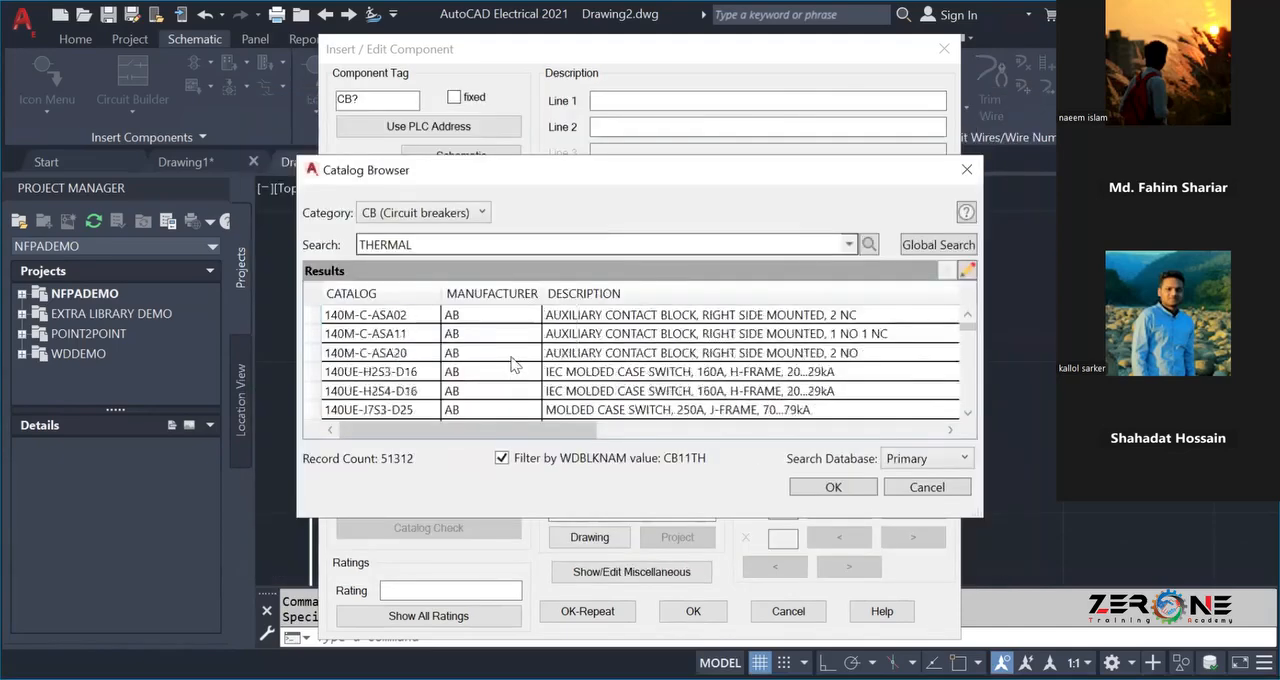
click(922, 487)
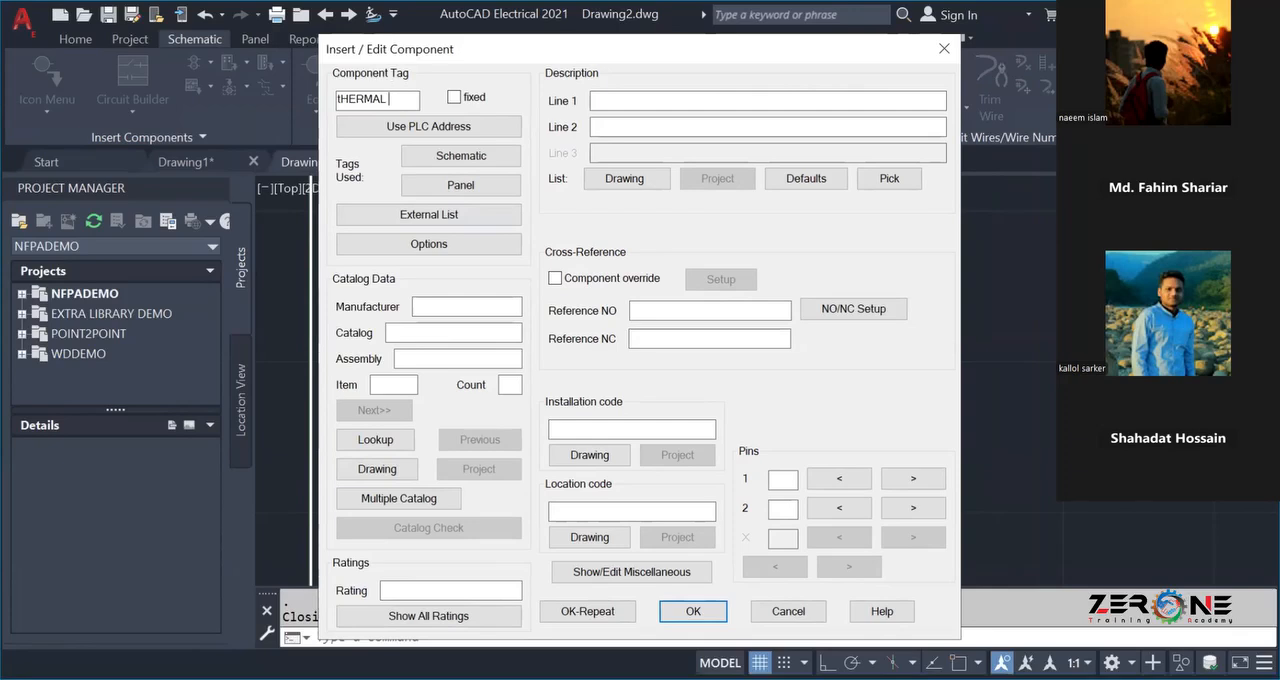
Tag the thermal breaker Thermal Overload Relay and accept its component data.
key(BackSpace)
key(BackSpace)
key(BackSpace)
key(BackSpace)
key(BackSpace)
key(BackSpace)
key(BackSpace)
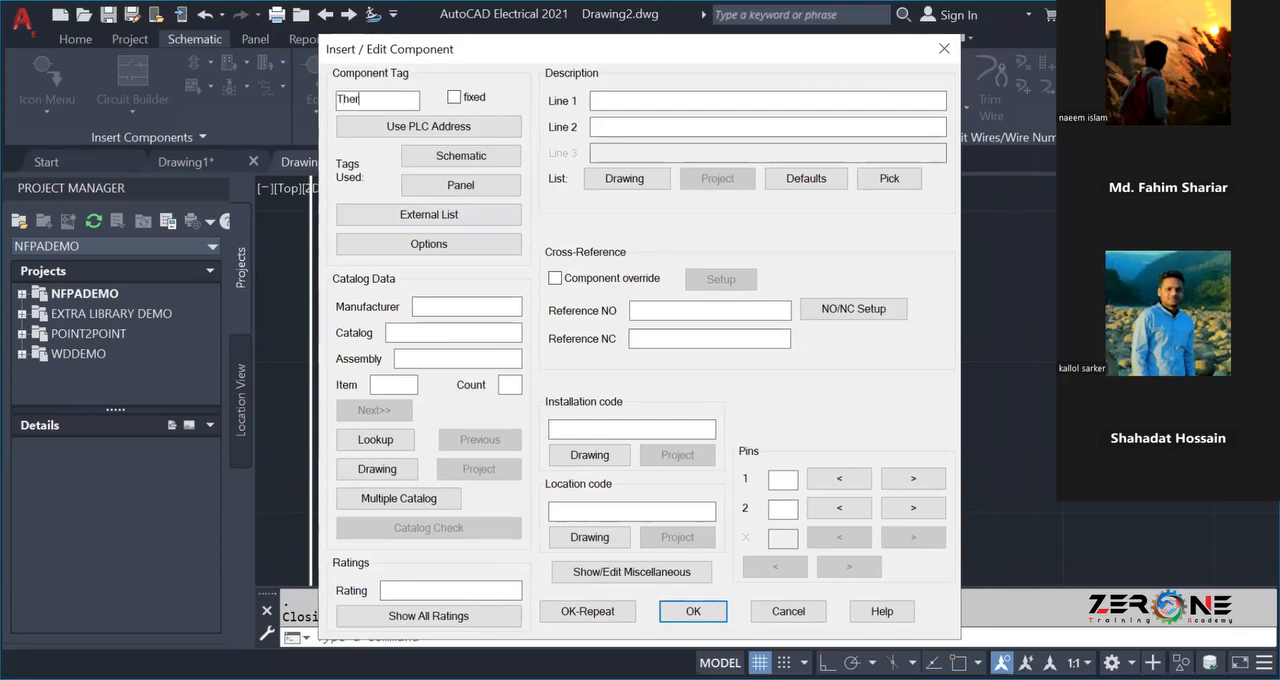
text(Thermal Overload R)
text(ela)
text(y)
click(680, 610)
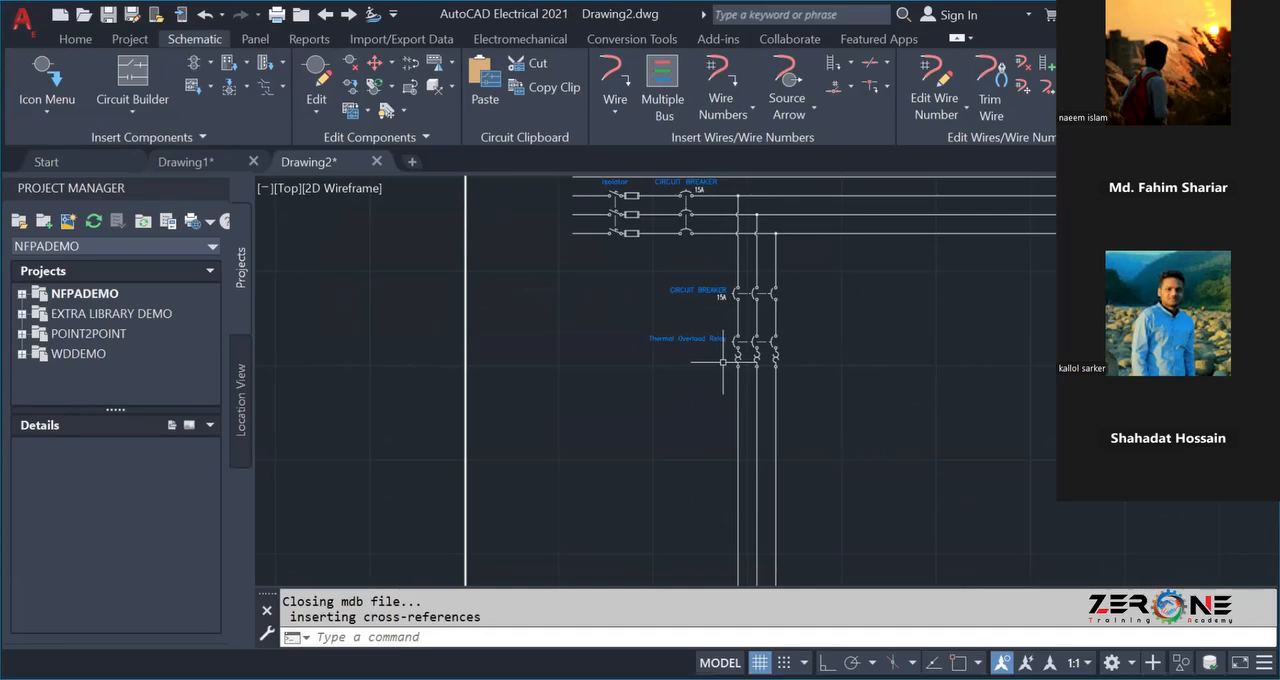
Scoot the thermal overload relay further down the vertical branch together with its linked poles.
click(641, 325)
click(641, 325)
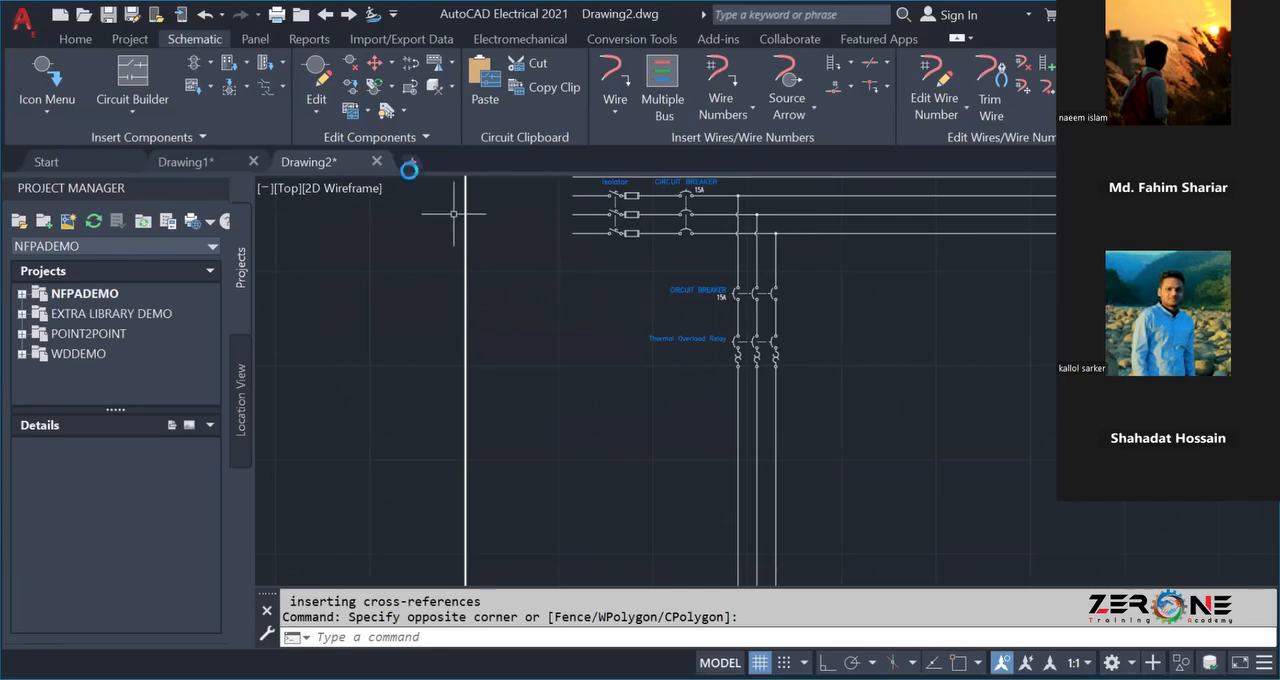
click(374, 62)
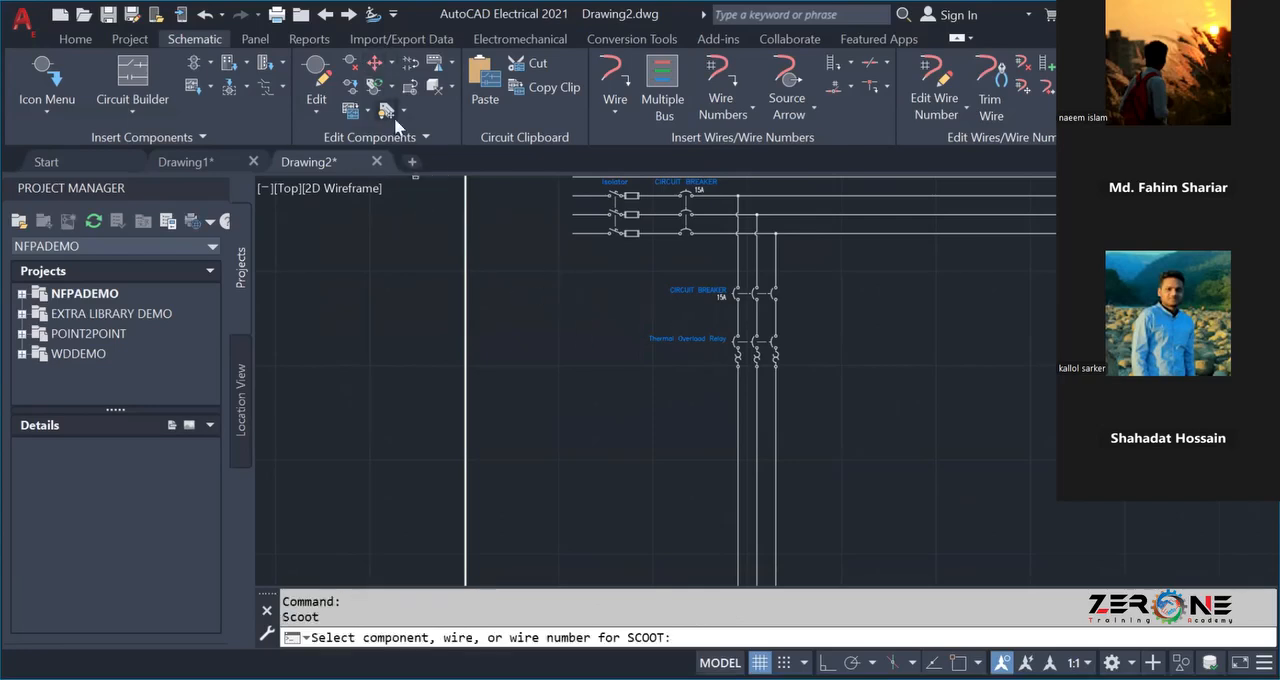
click(738, 351)
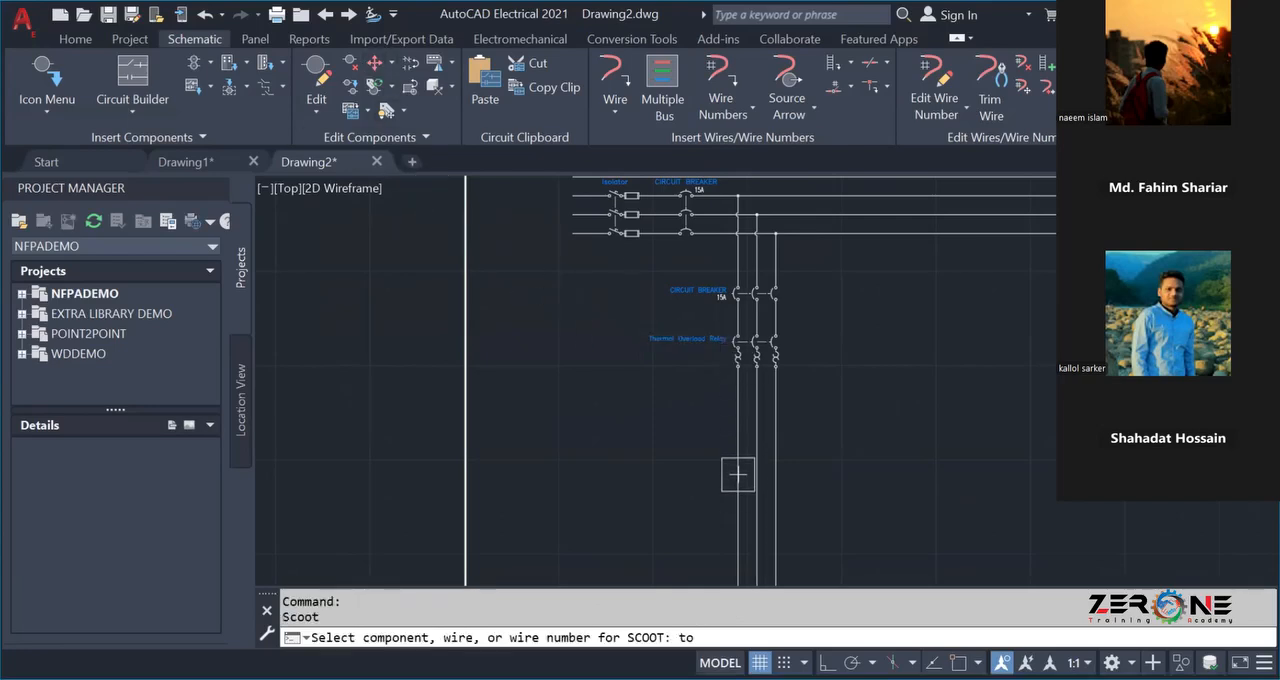
click(717, 435)
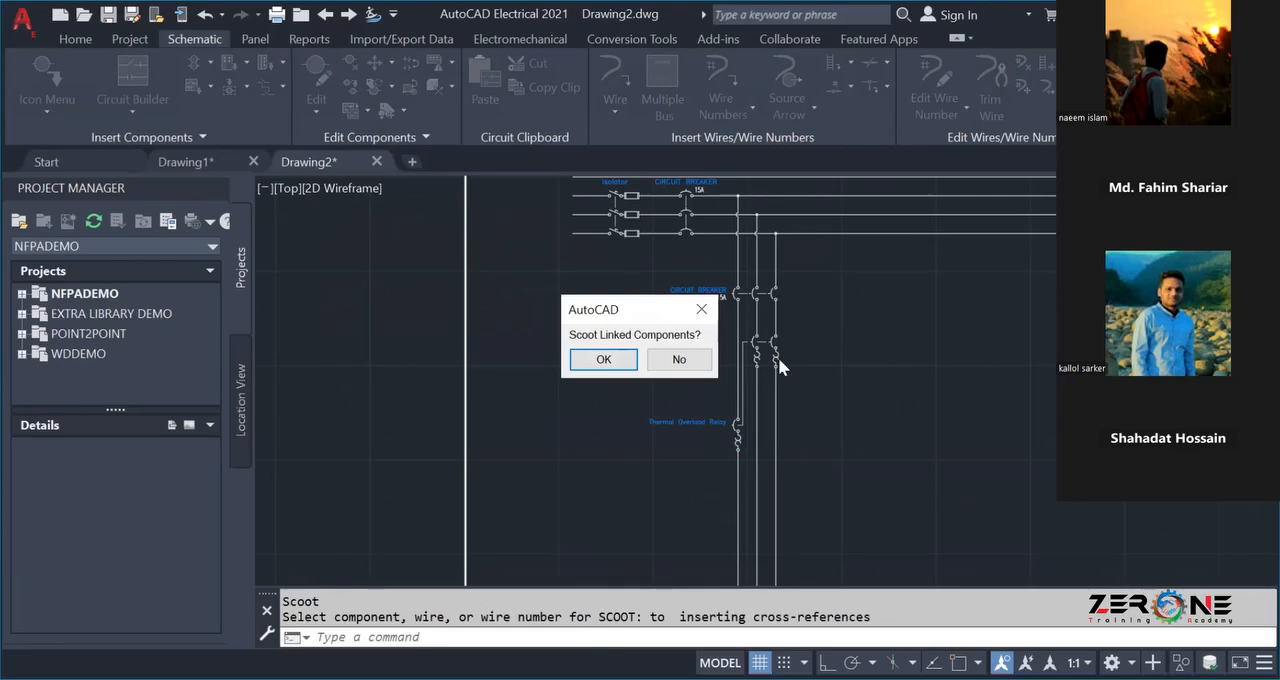
click(603, 359)
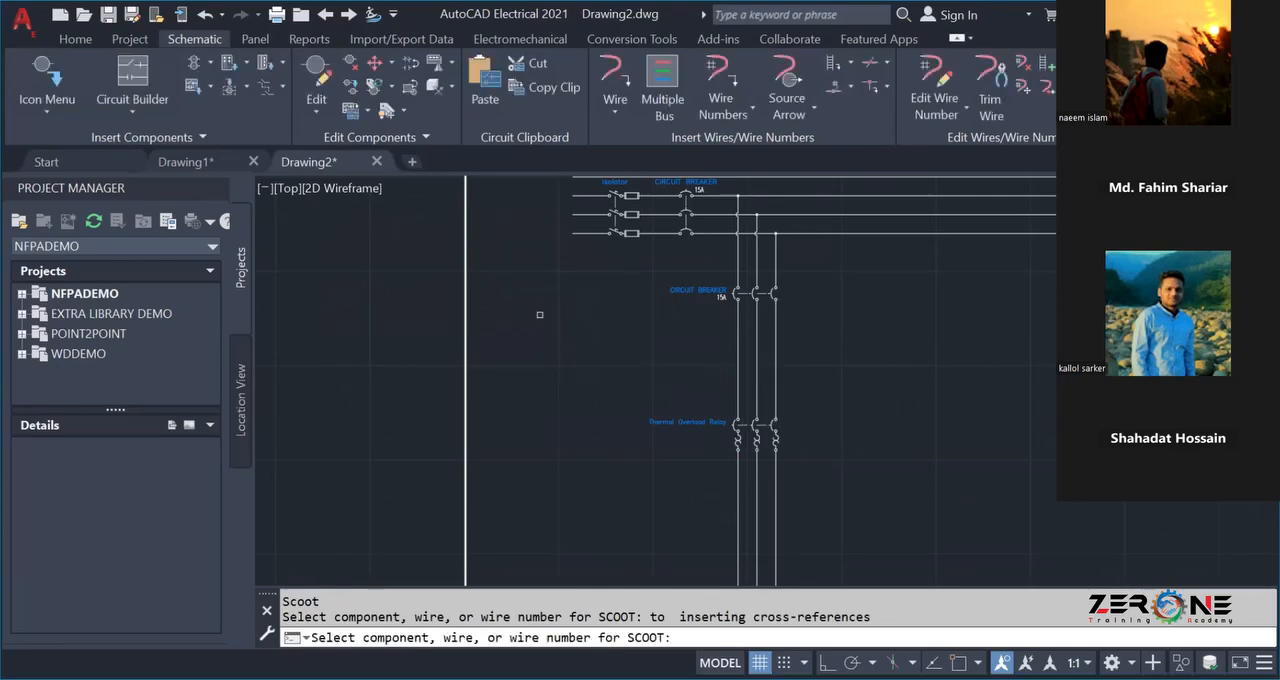
key(Escape)
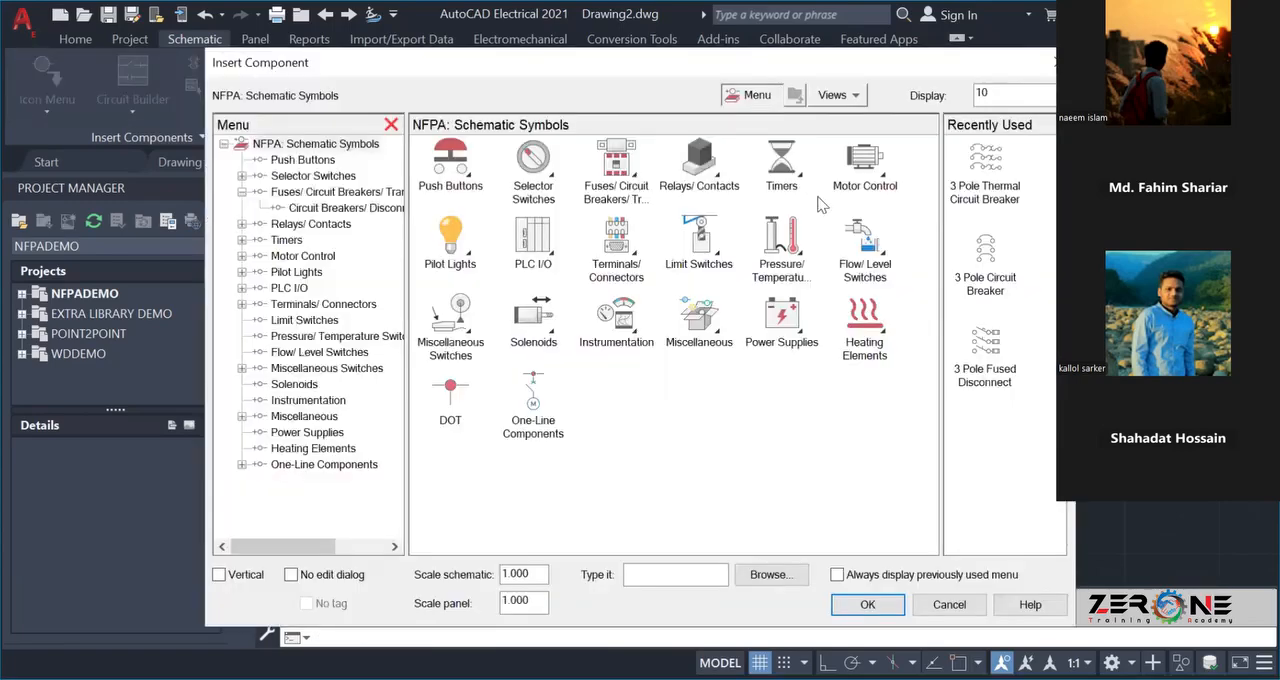
Insert 3 Phase Starter Contacts NO on the branch between the circuit breaker and thermal overload relay, tagged MAIN MC.
click(868, 170)
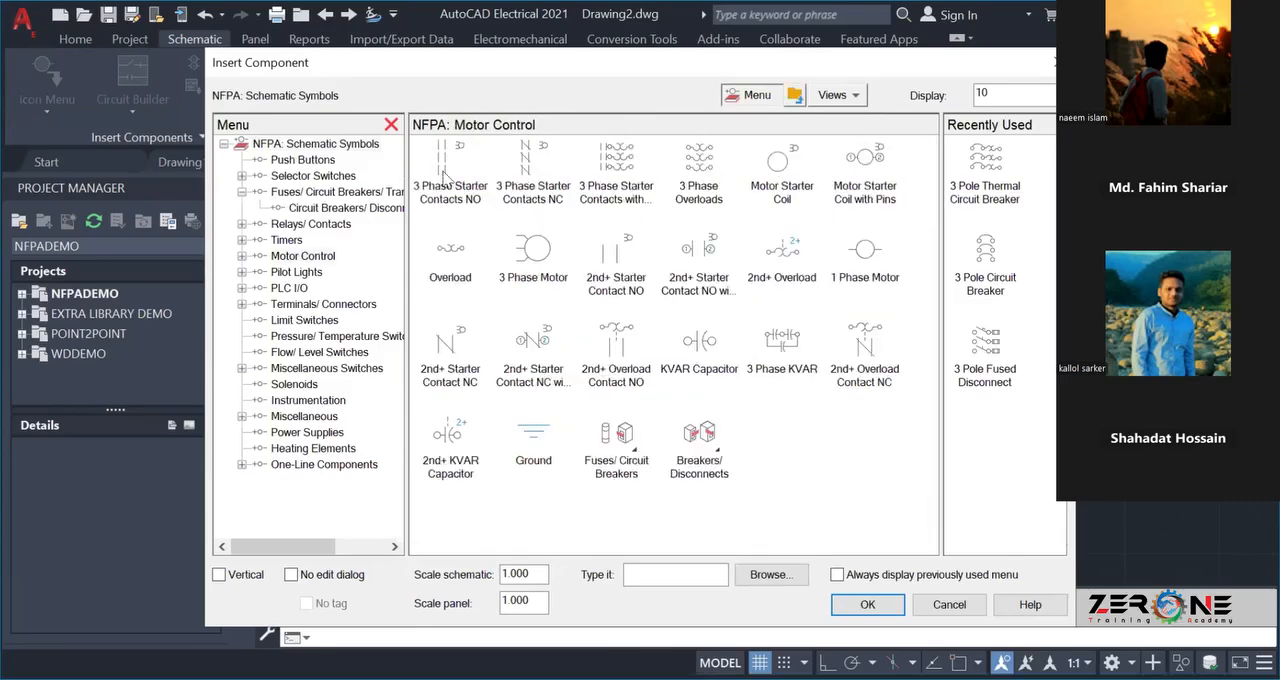
click(446, 178)
scroll(738, 353, up, 2)
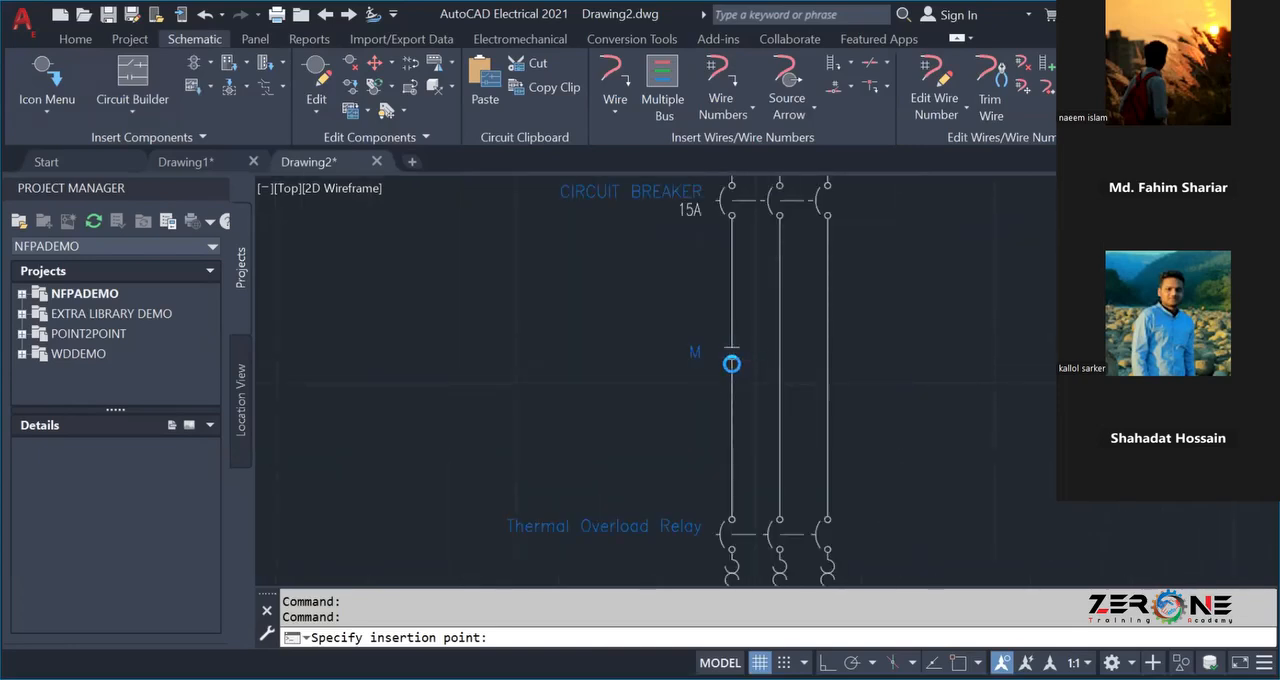
click(731, 363)
click(675, 335)
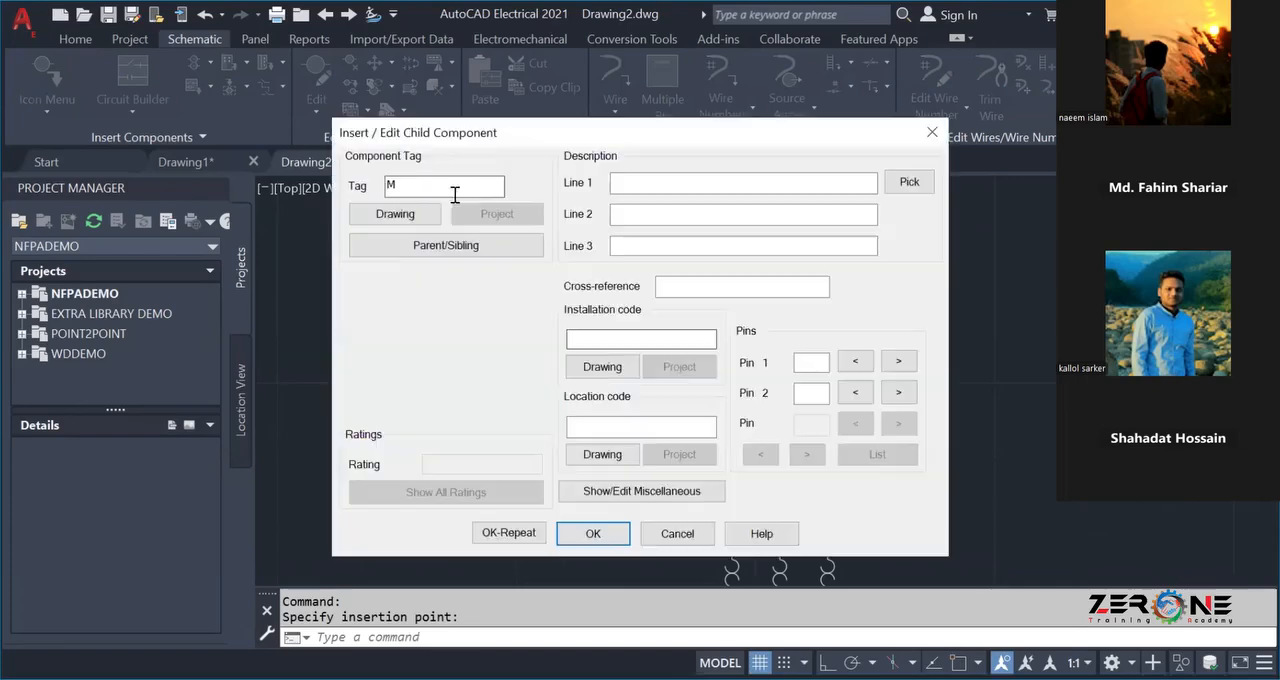
text(MC)
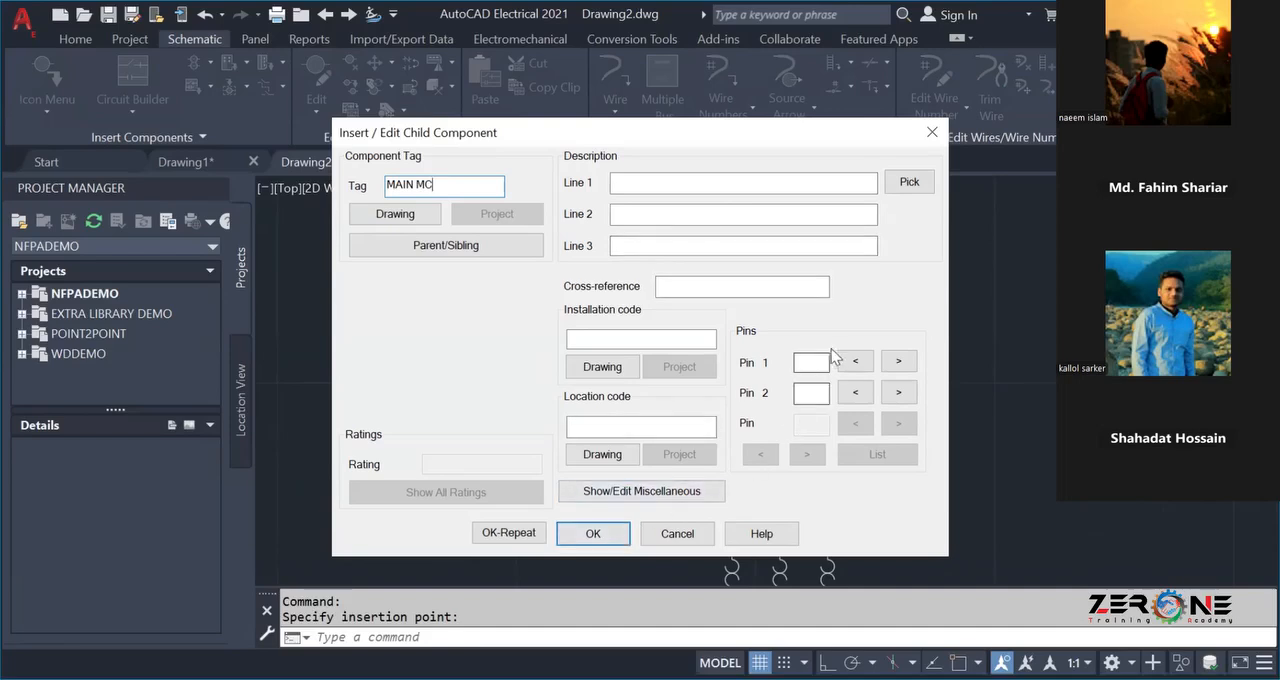
click(601, 541)
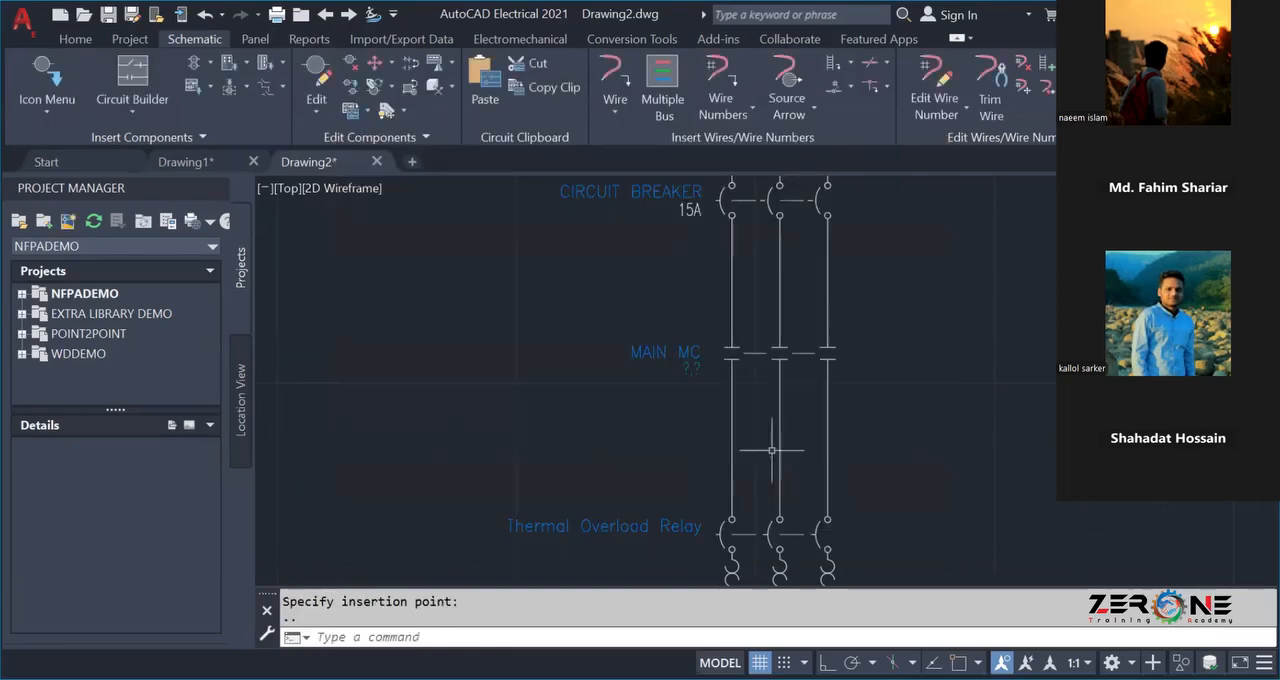
Try to hide the attribute text beneath the MAIN MC tag on the contactor contacts.
click(693, 364)
right_click(693, 364)
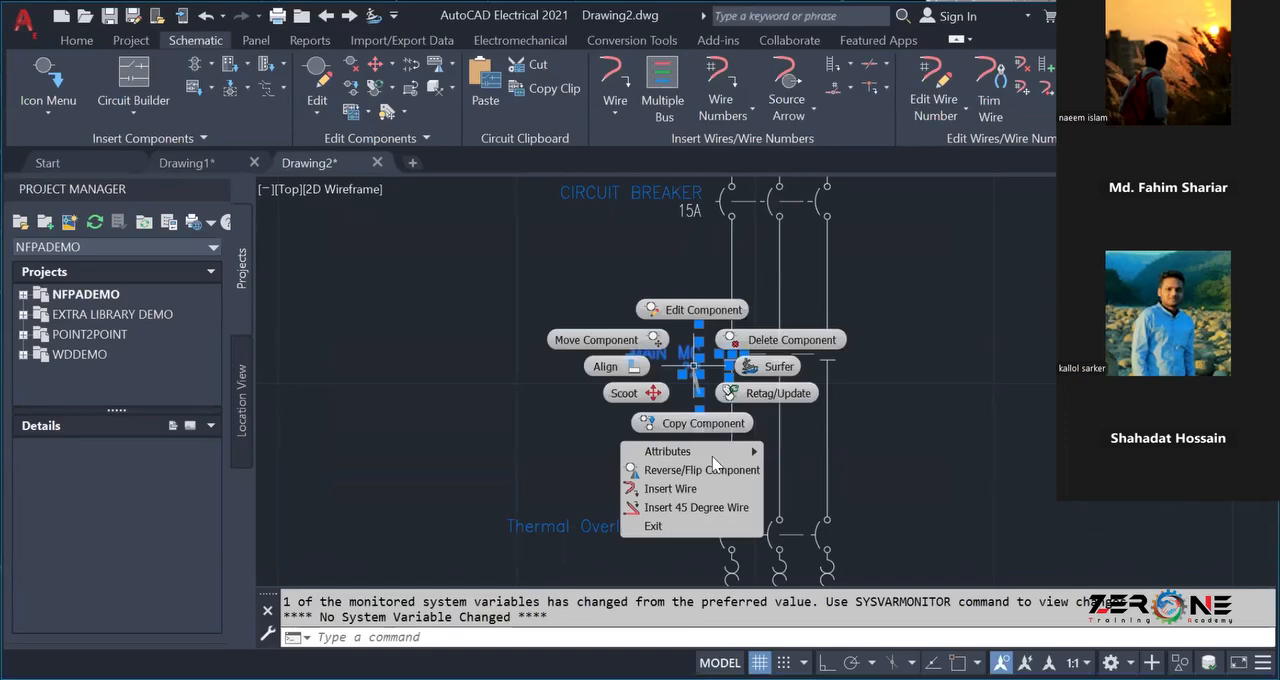
mouse_move(745, 452)
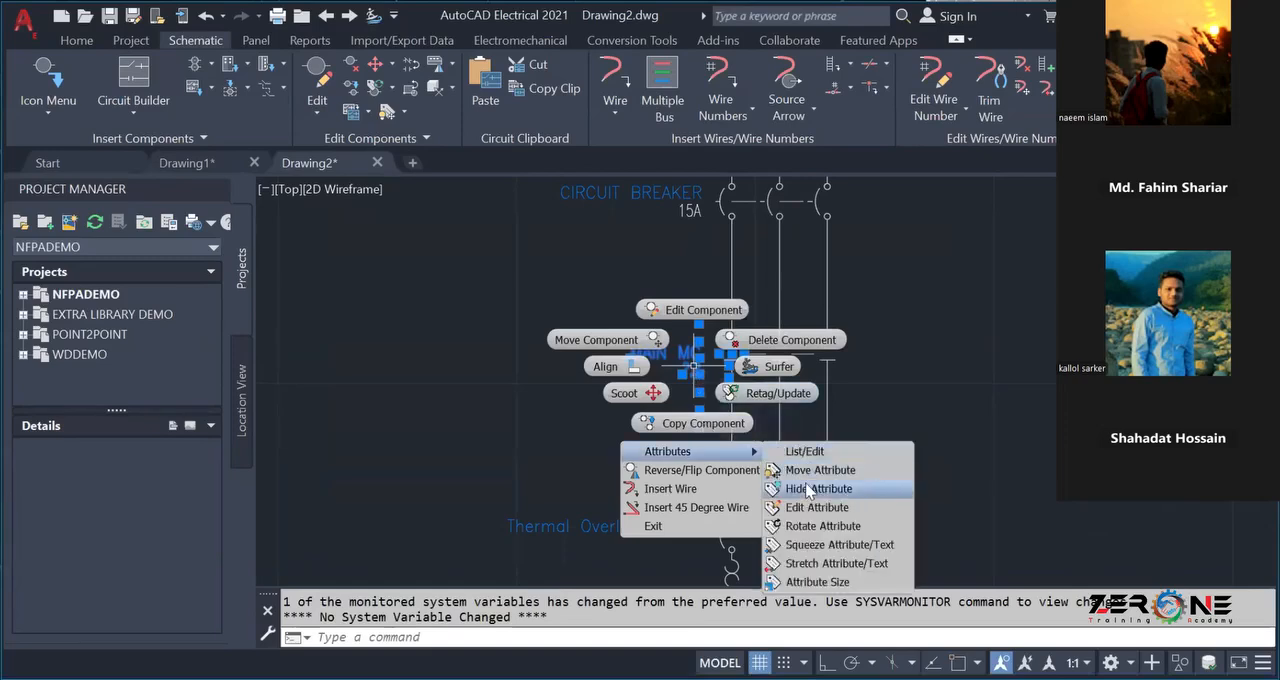
click(809, 489)
key(Escape)
click(692, 372)
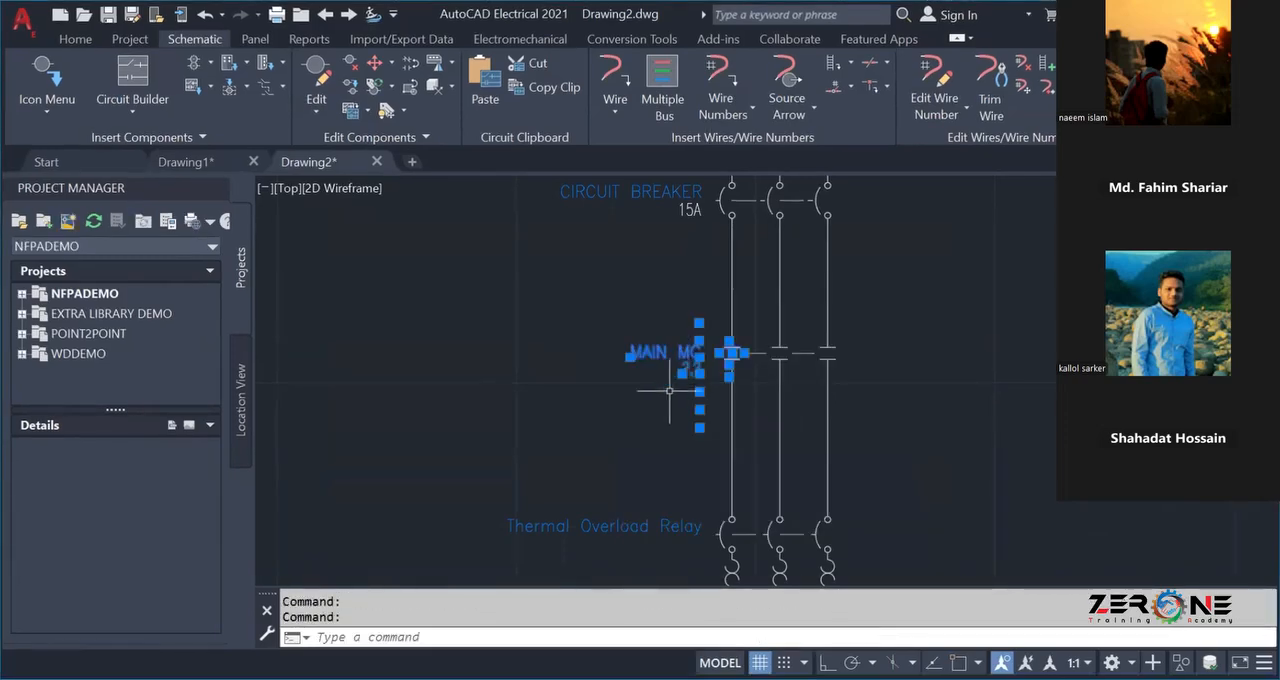
click(629, 404)
key(Escape)
double_click(683, 355)
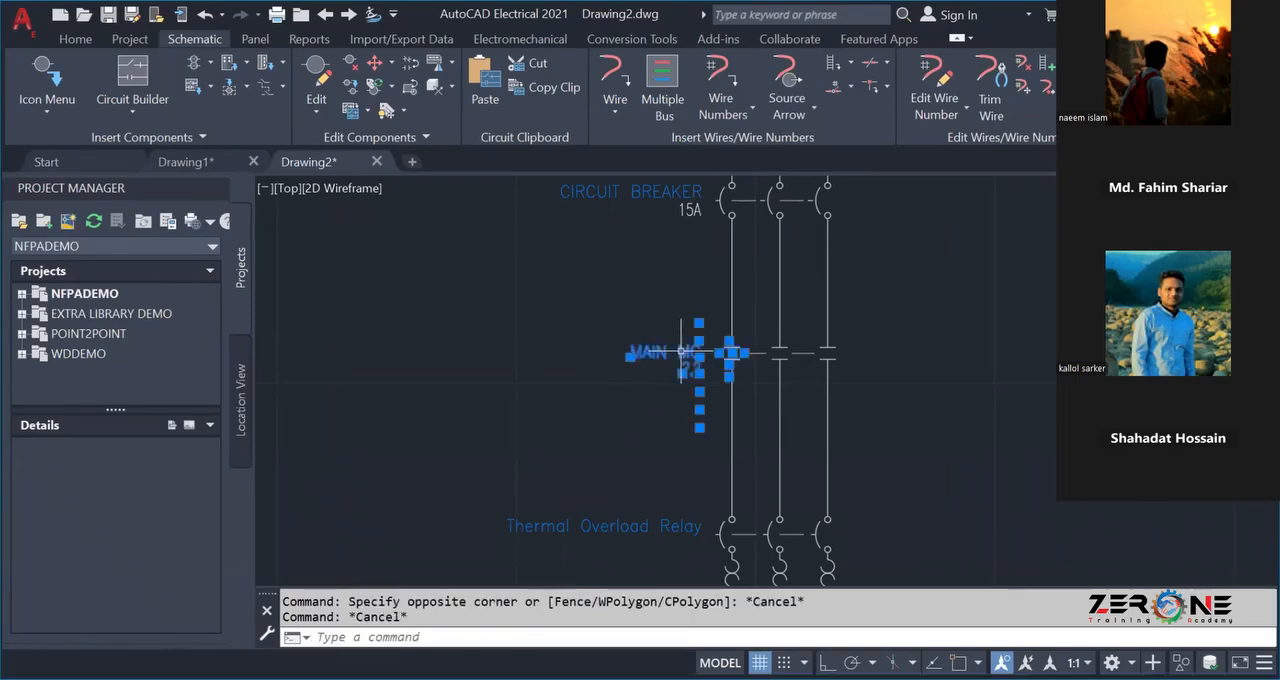
key(Return)
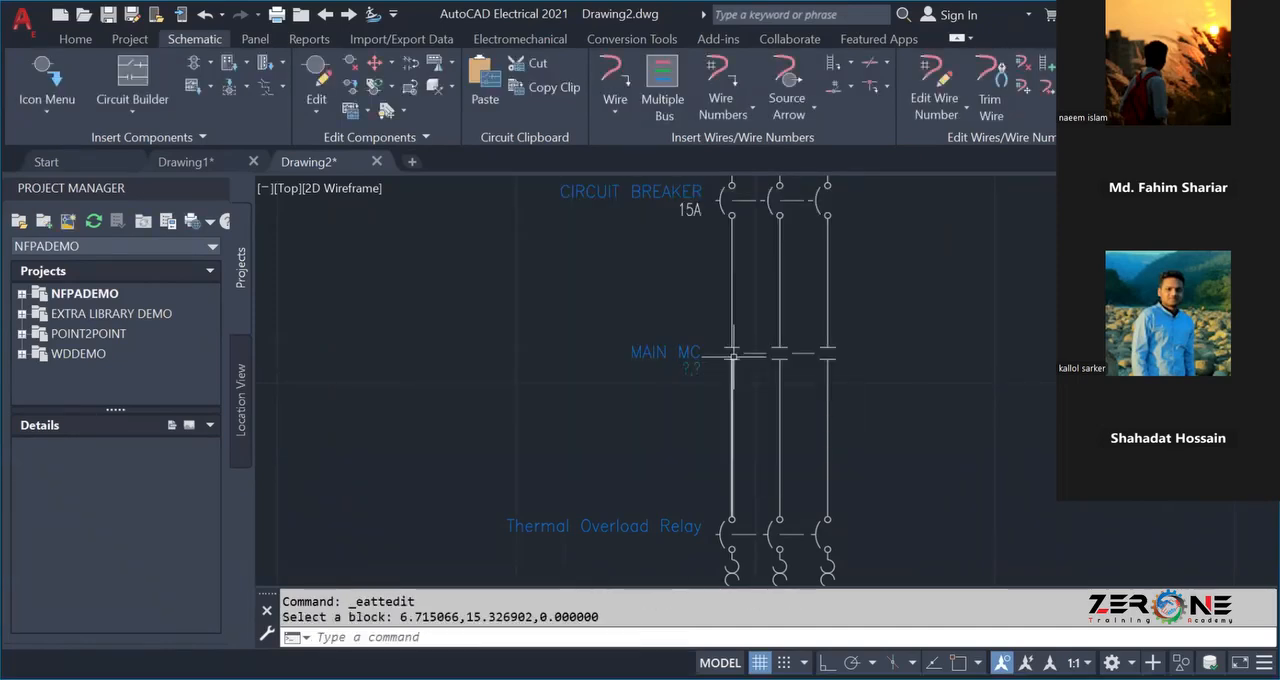
click(732, 358)
key(Escape)
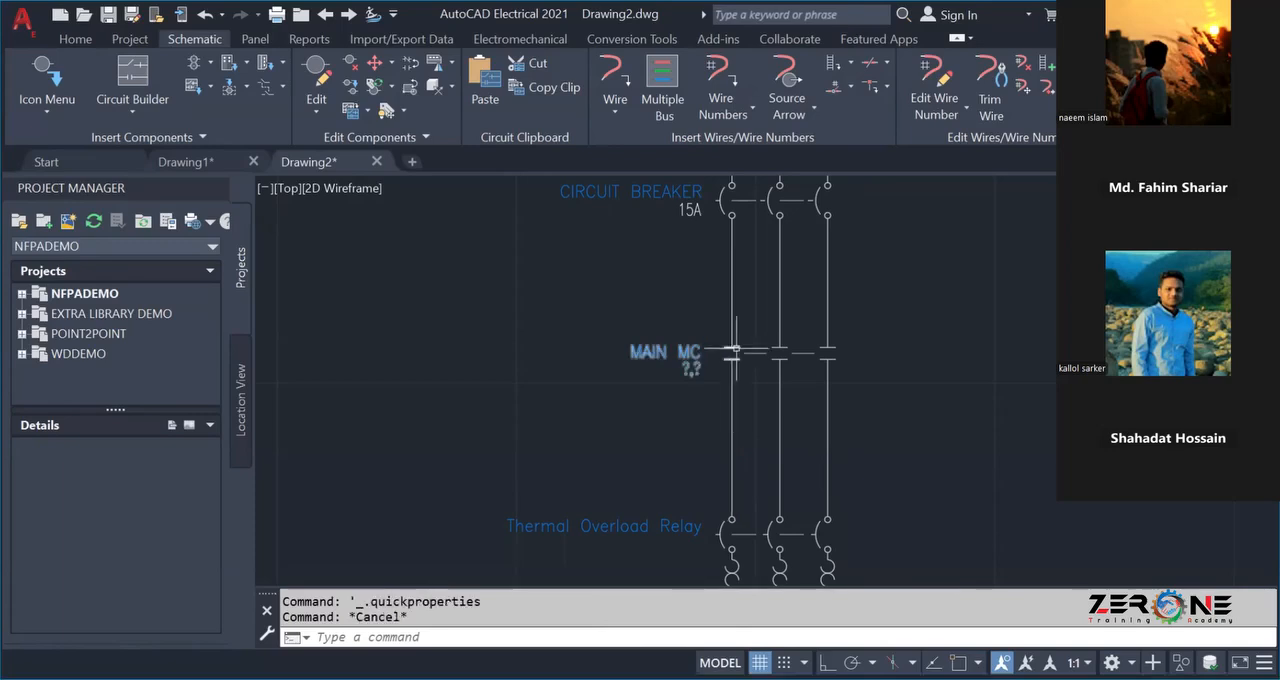
click(733, 355)
key(Escape)
scroll(600, 348, down, 3)
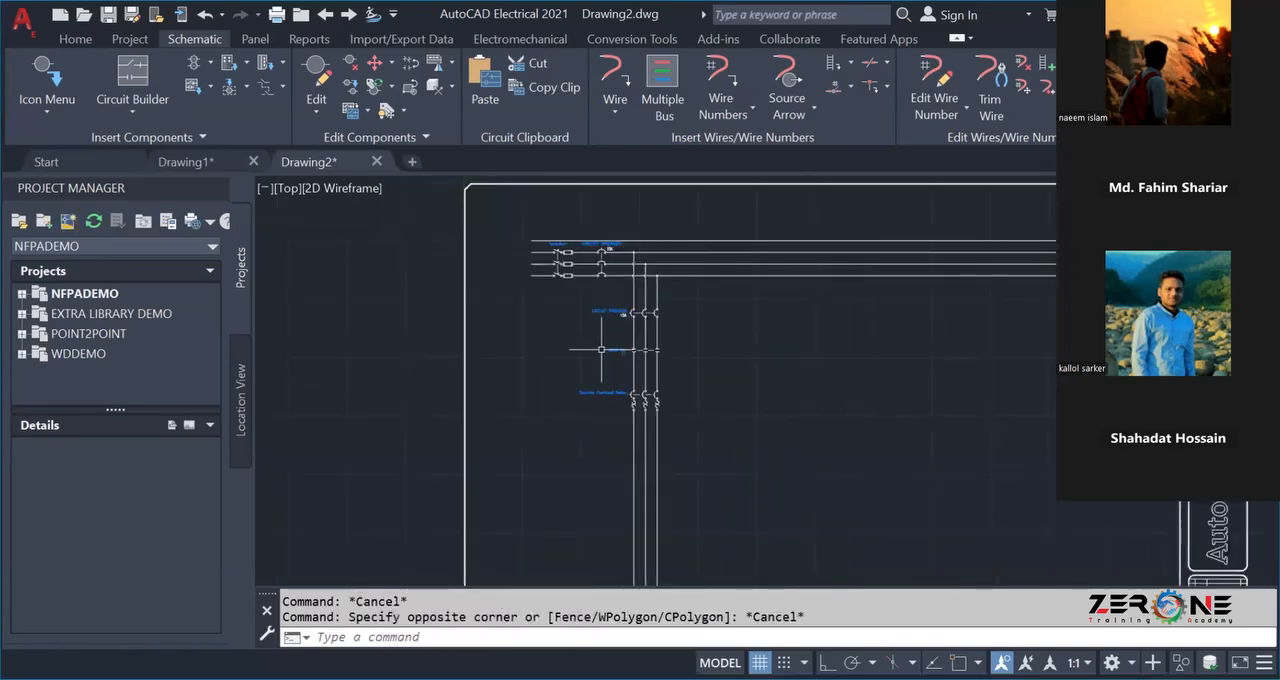
scroll(605, 360, up, 3)
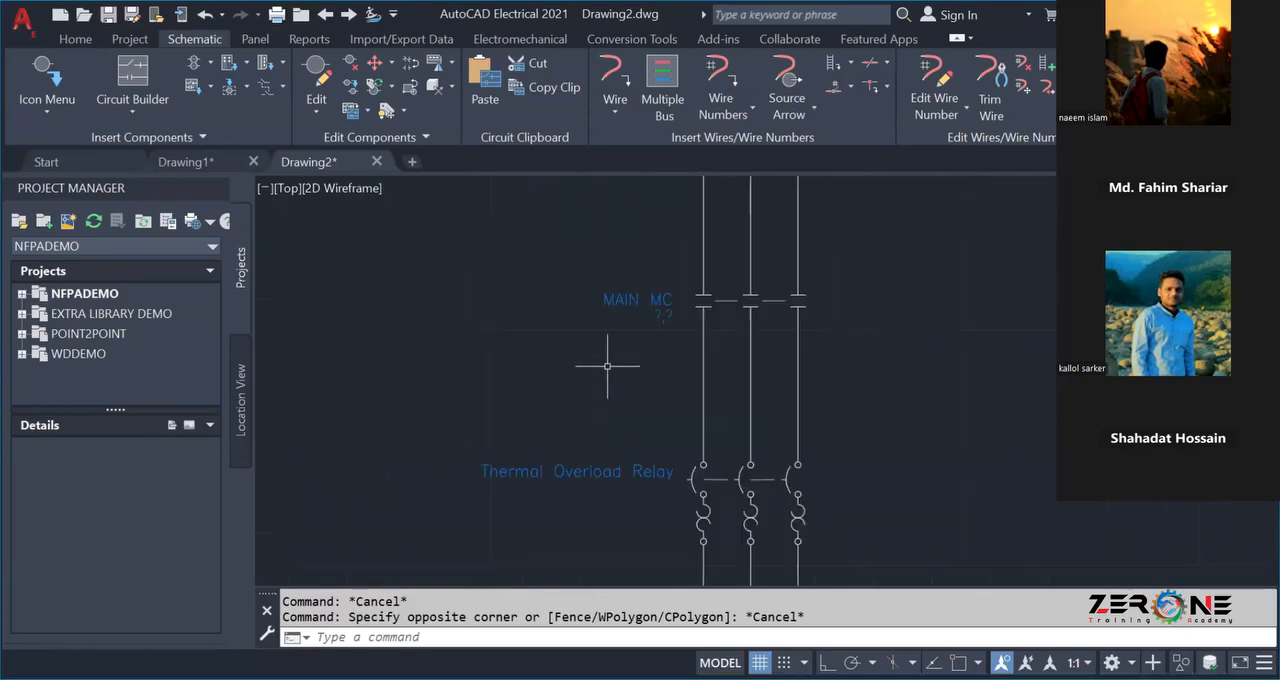
scroll(607, 366, down, 3)
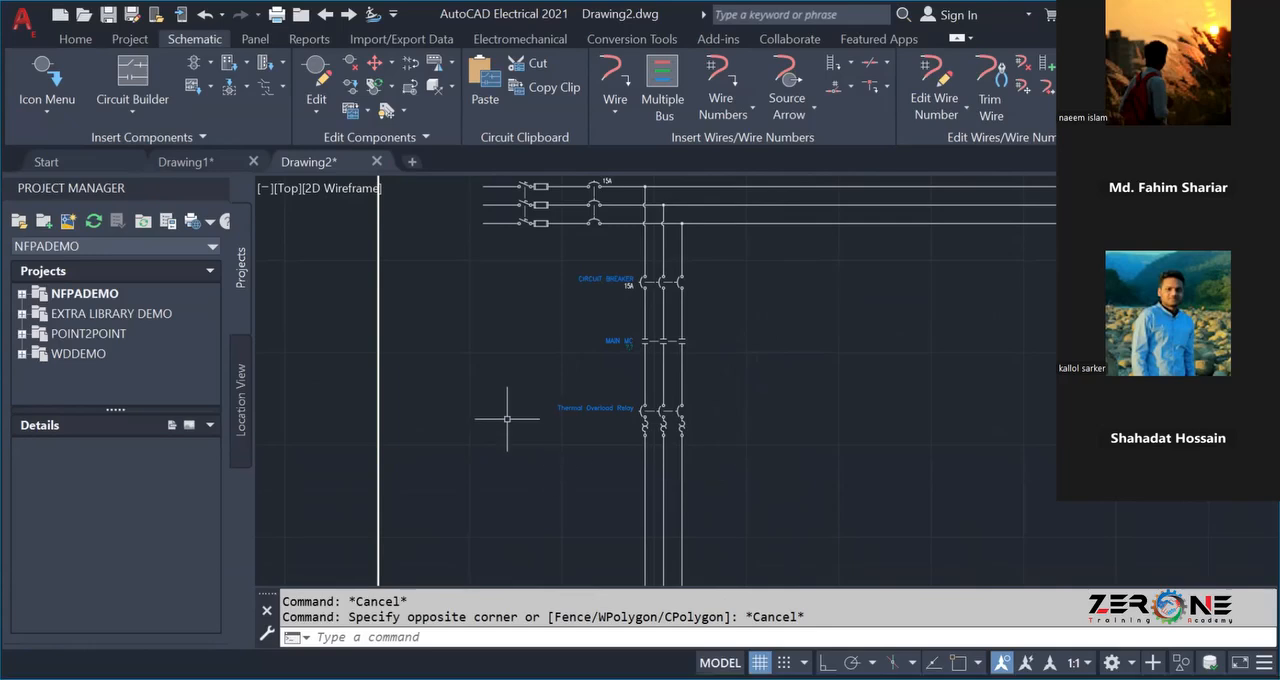
scroll(510, 417, down, 5)
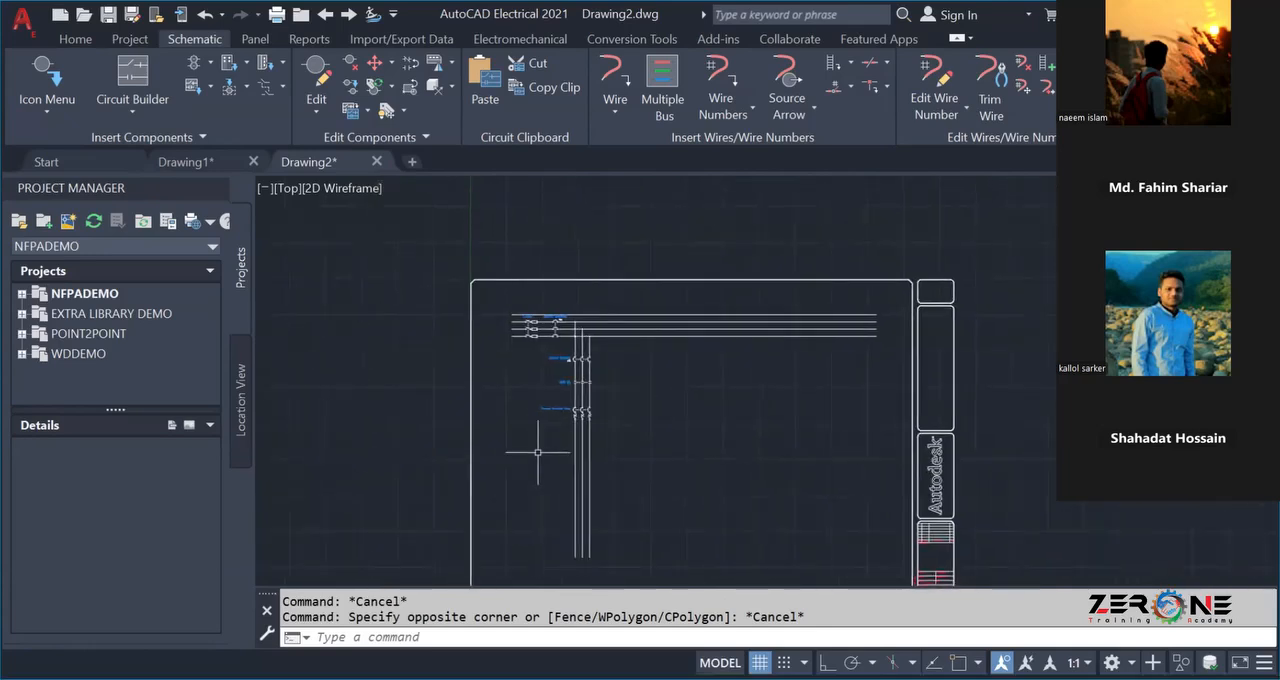
scroll(646, 469, up, 5)
middle_drag(646, 466, 734, 429)
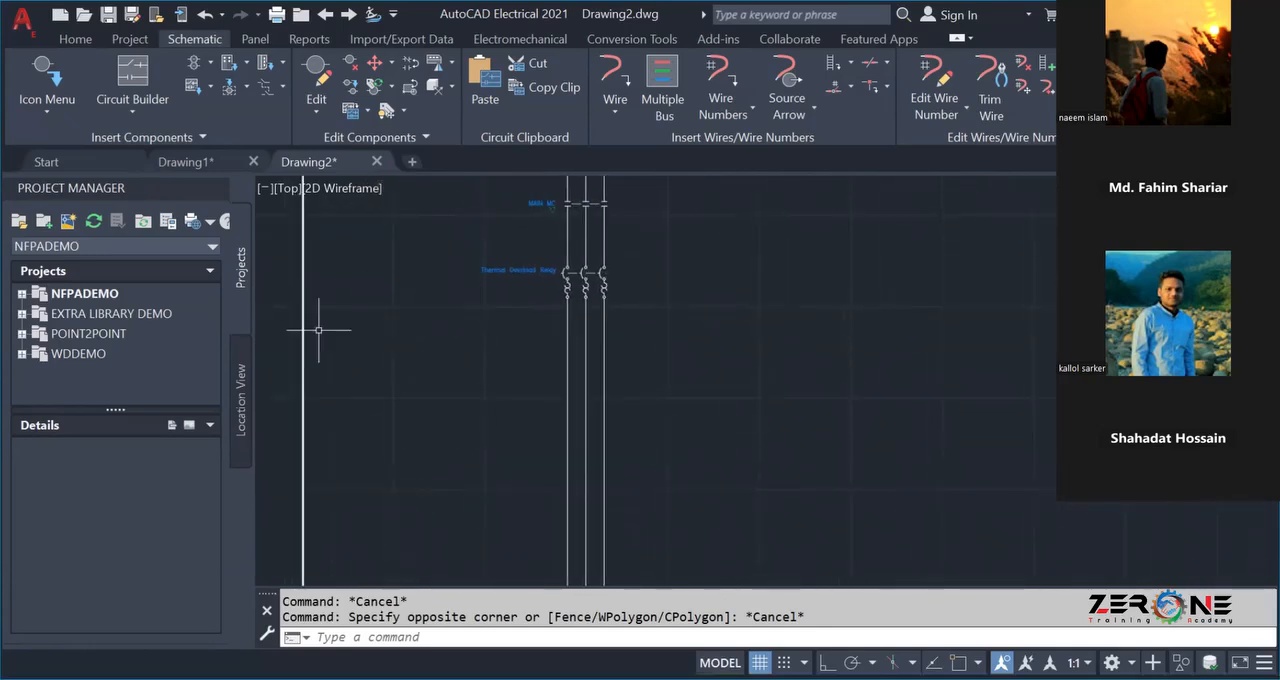
Look through the NFPA Motor Control symbols for the 3 Phase Motor and leave the component selection without inserting anything.
click(31, 76)
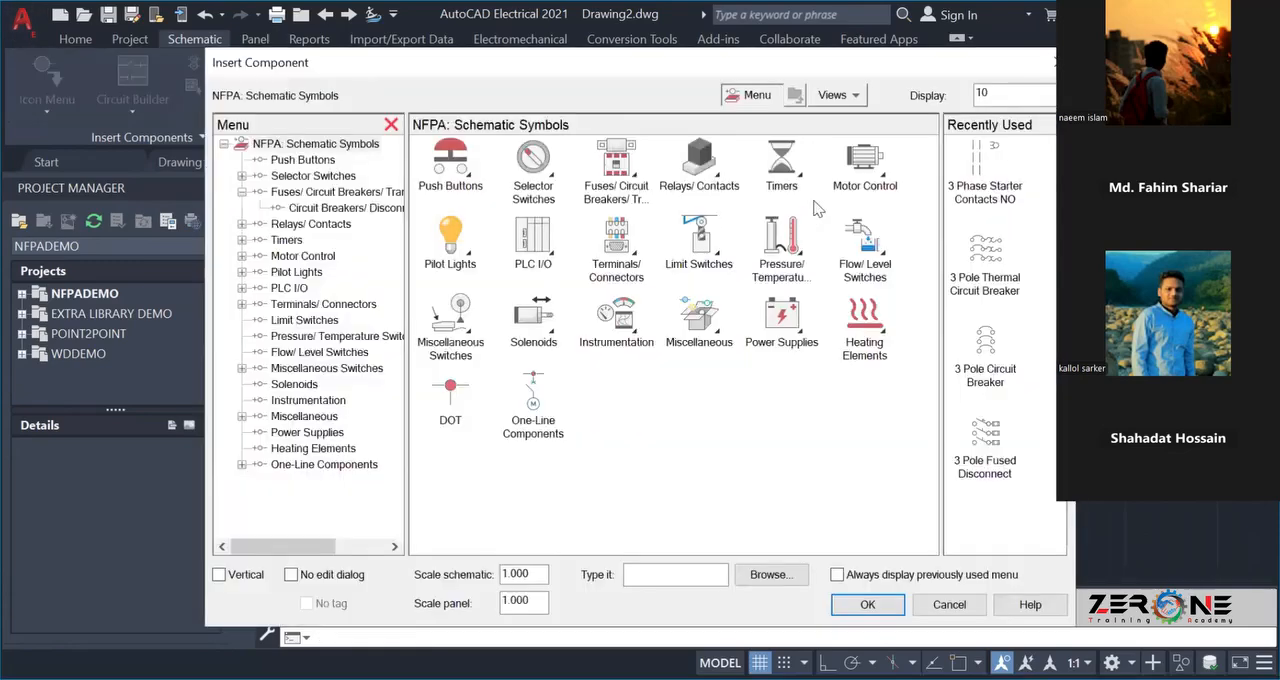
click(868, 176)
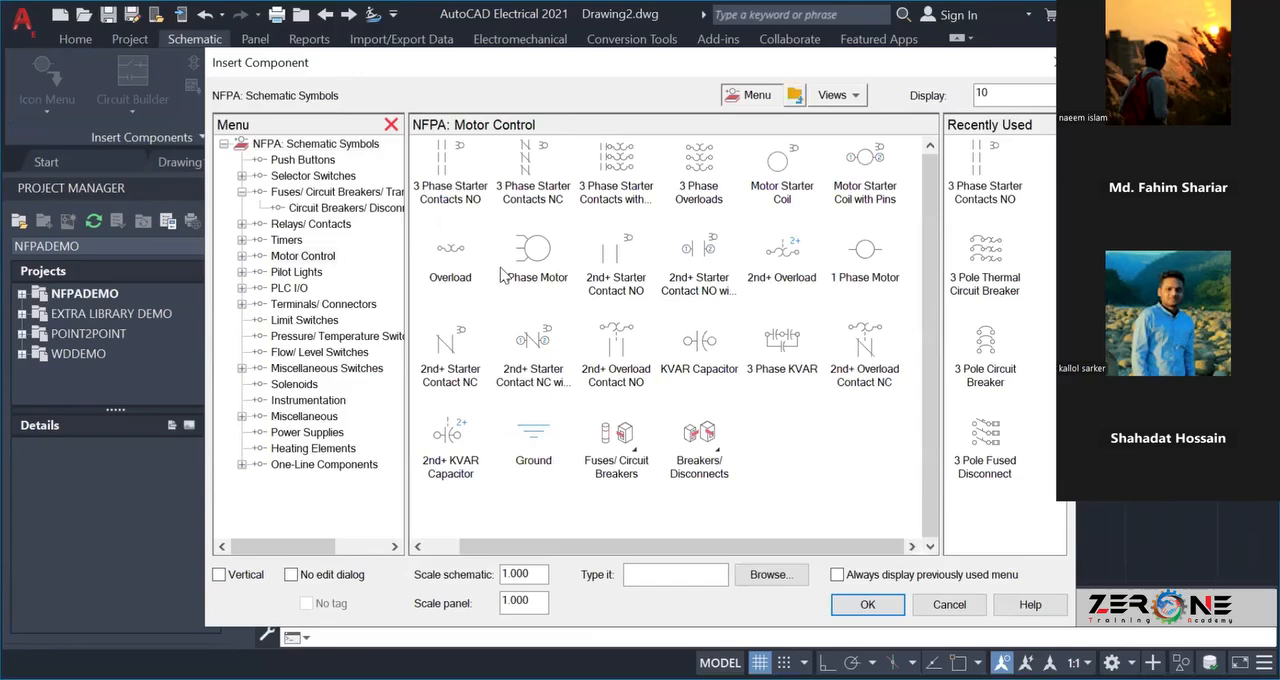
click(508, 270)
key(Escape)
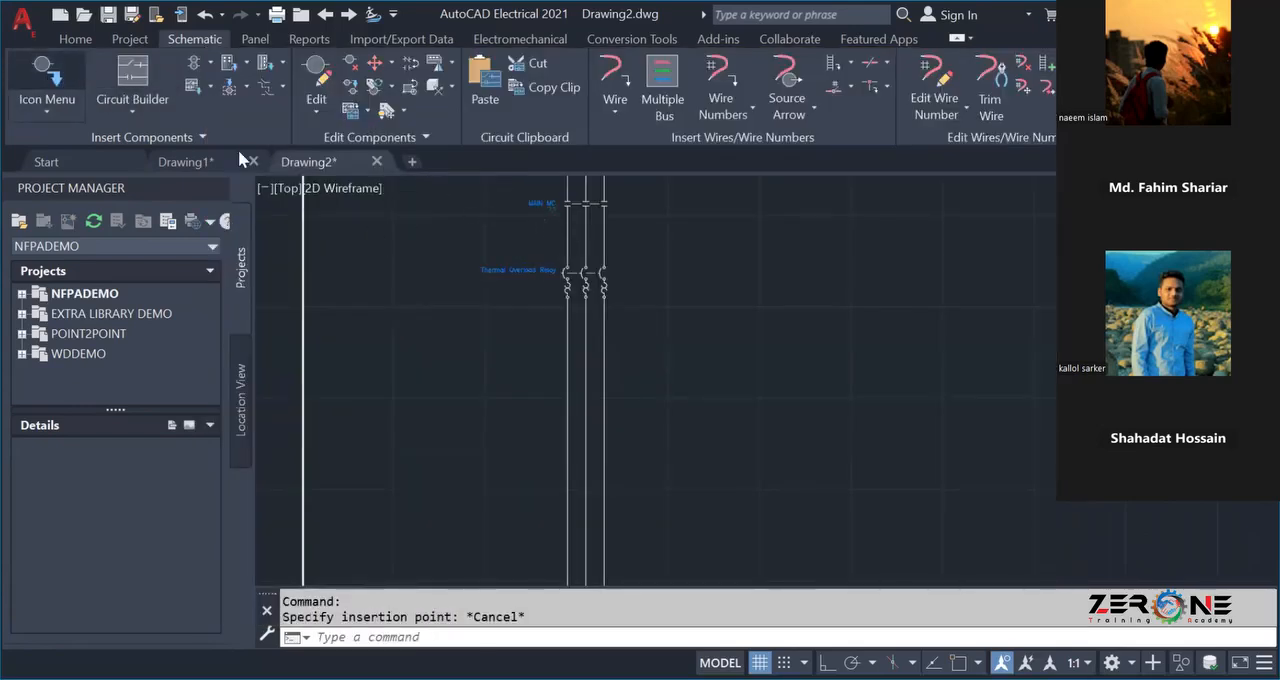
click(47, 80)
click(862, 170)
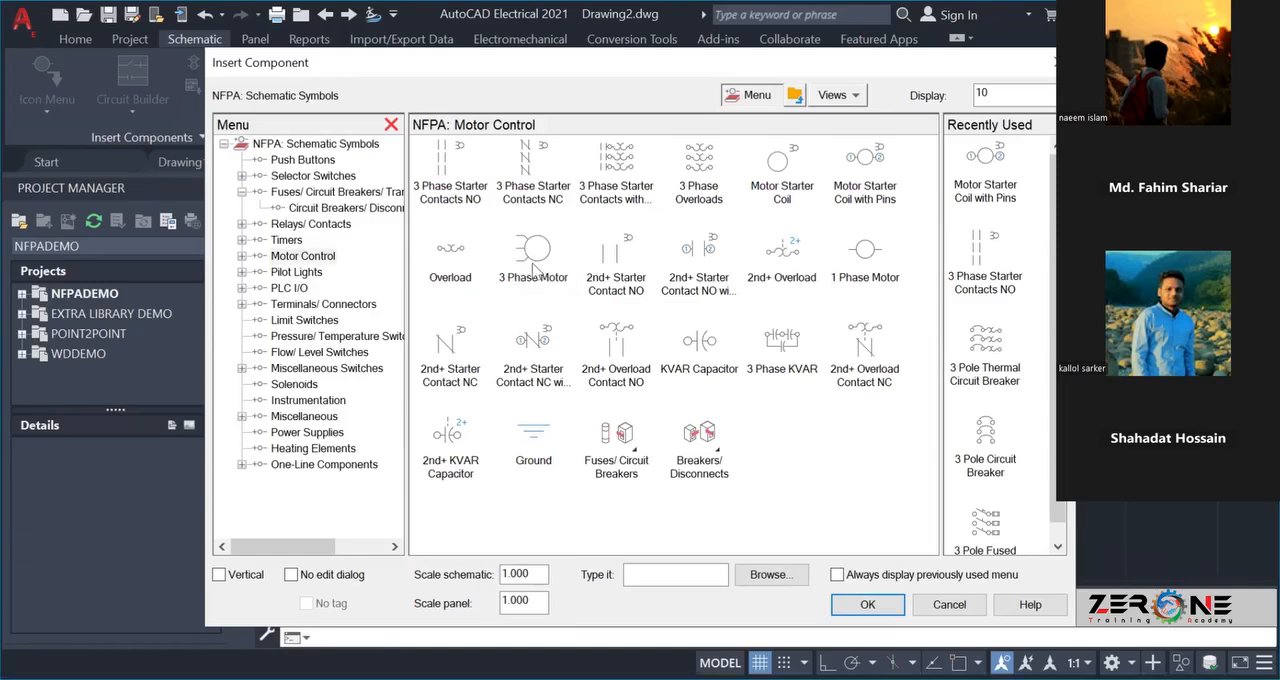
click(1056, 63)
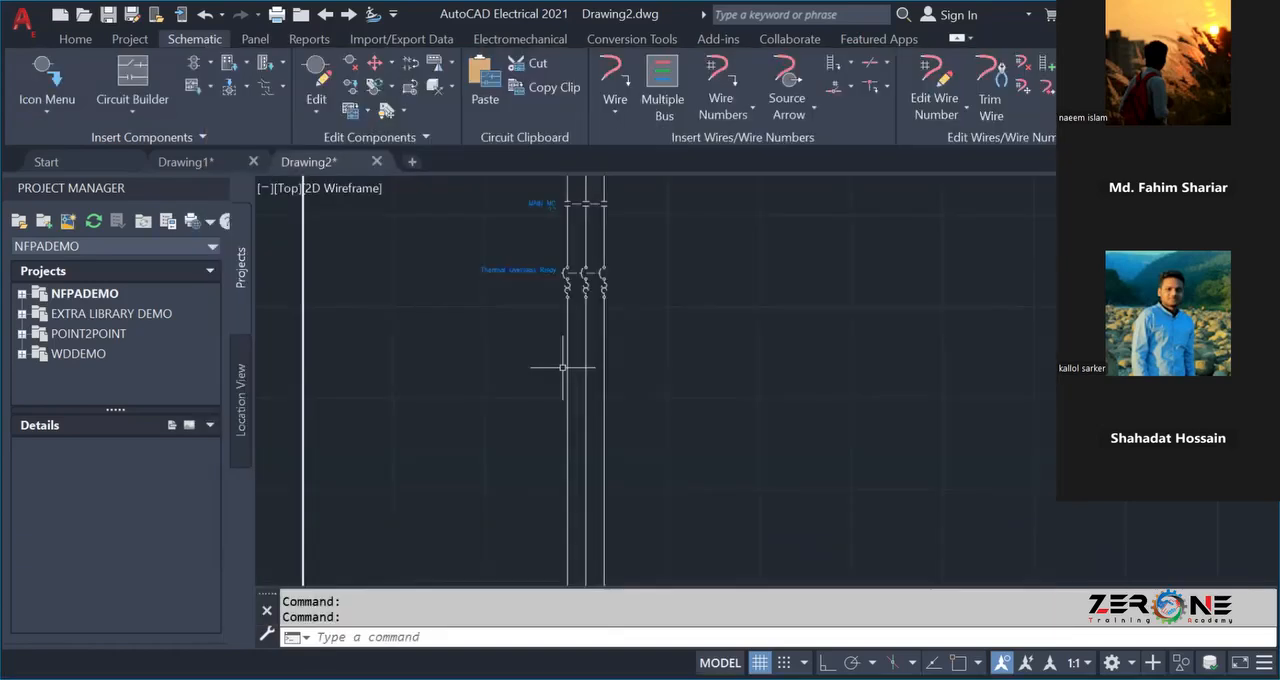
scroll(562, 367, down, 3)
scroll(660, 414, up, 1)
scroll(734, 351, up, 2)
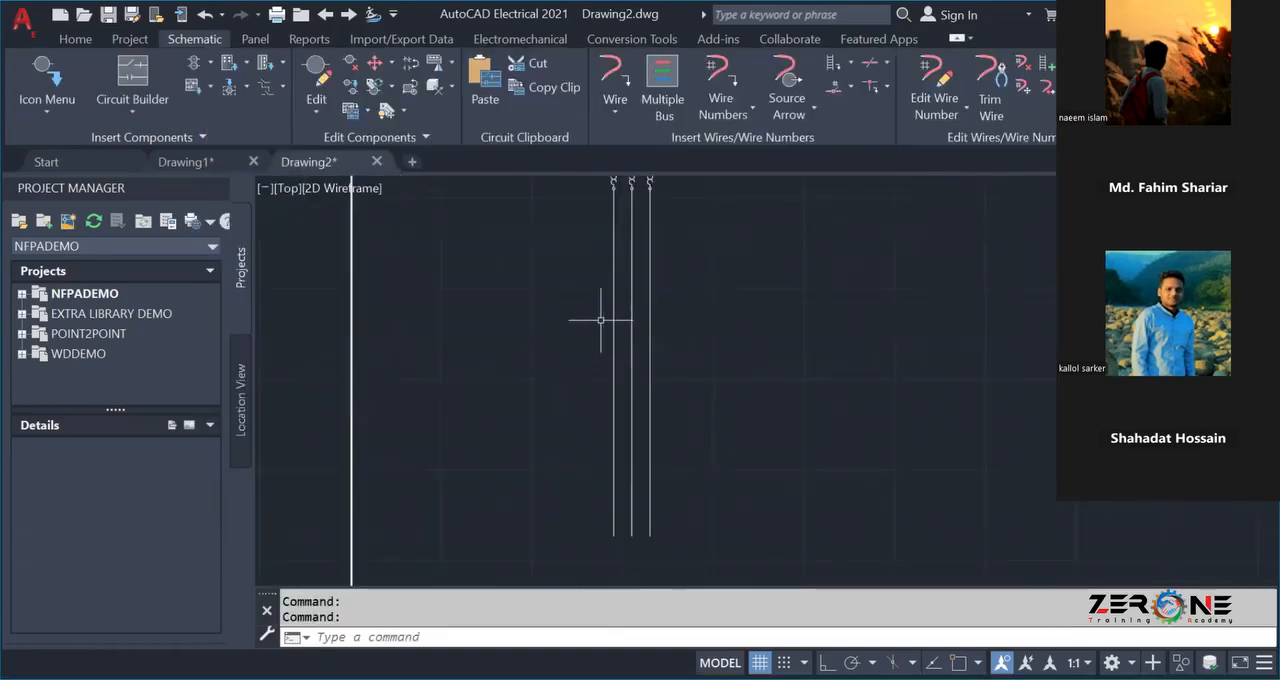
scroll(560, 345, down, 3)
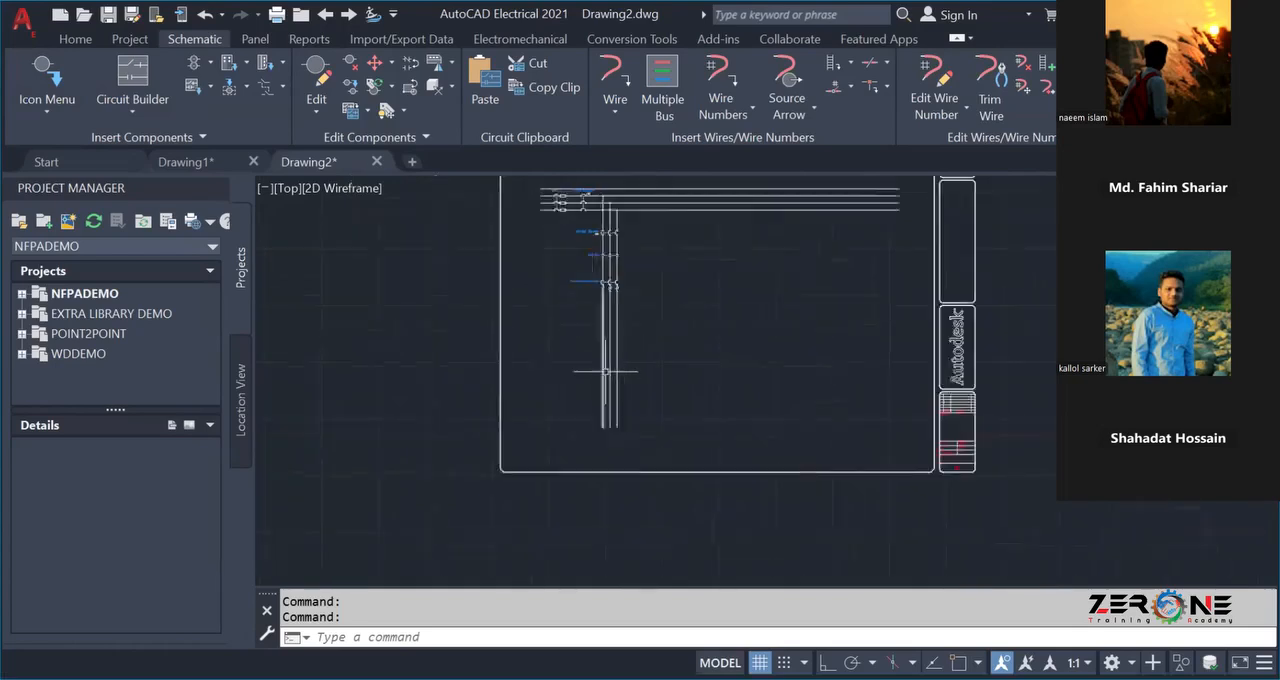
scroll(605, 371, down, 1)
scroll(590, 350, up, 3)
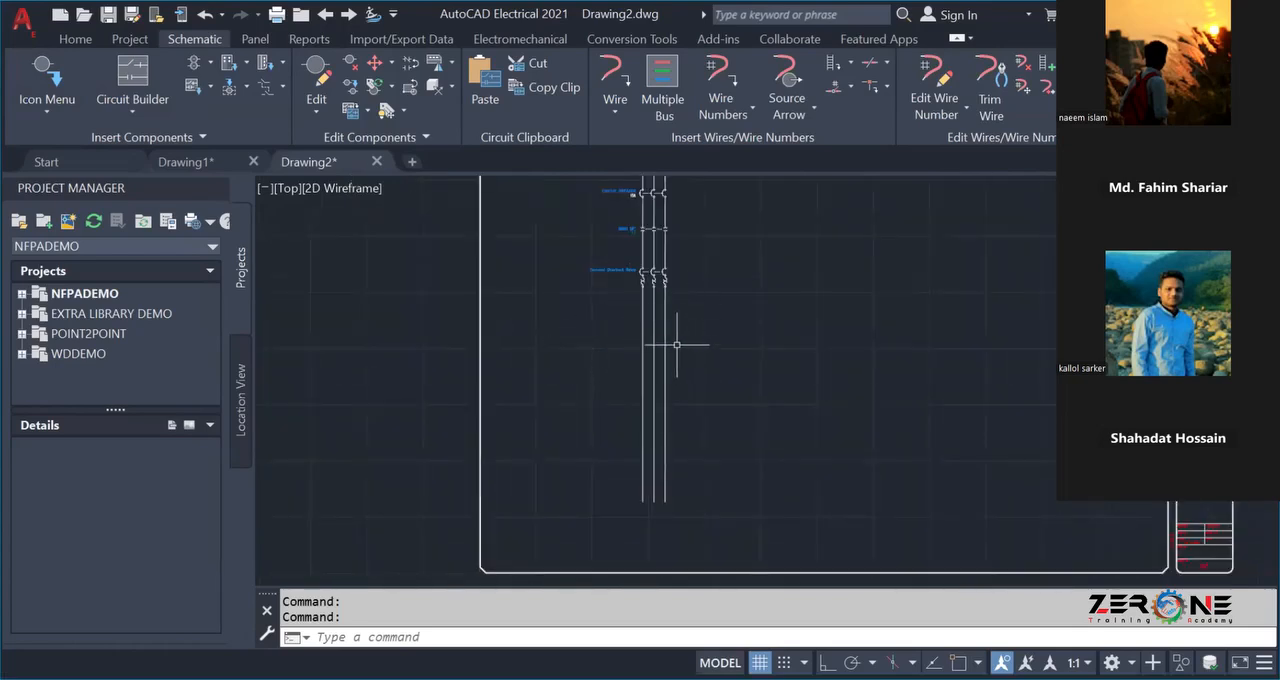
scroll(676, 344, down, 2)
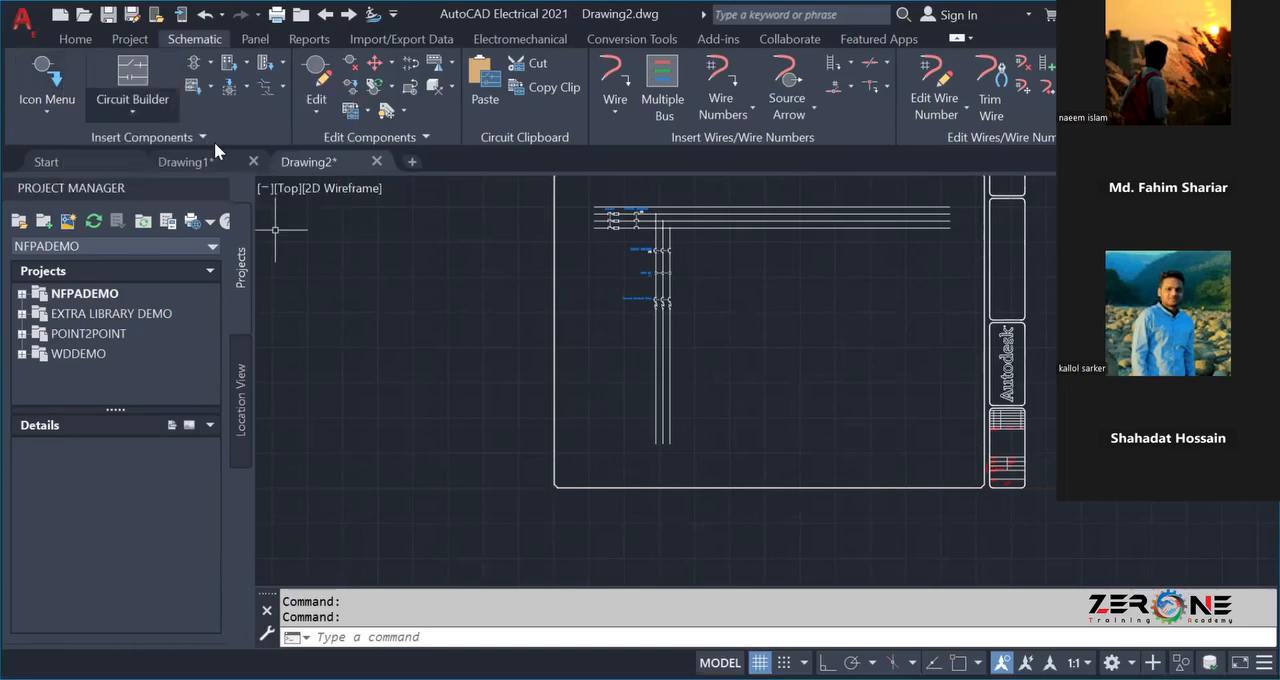
click(57, 41)
click(185, 40)
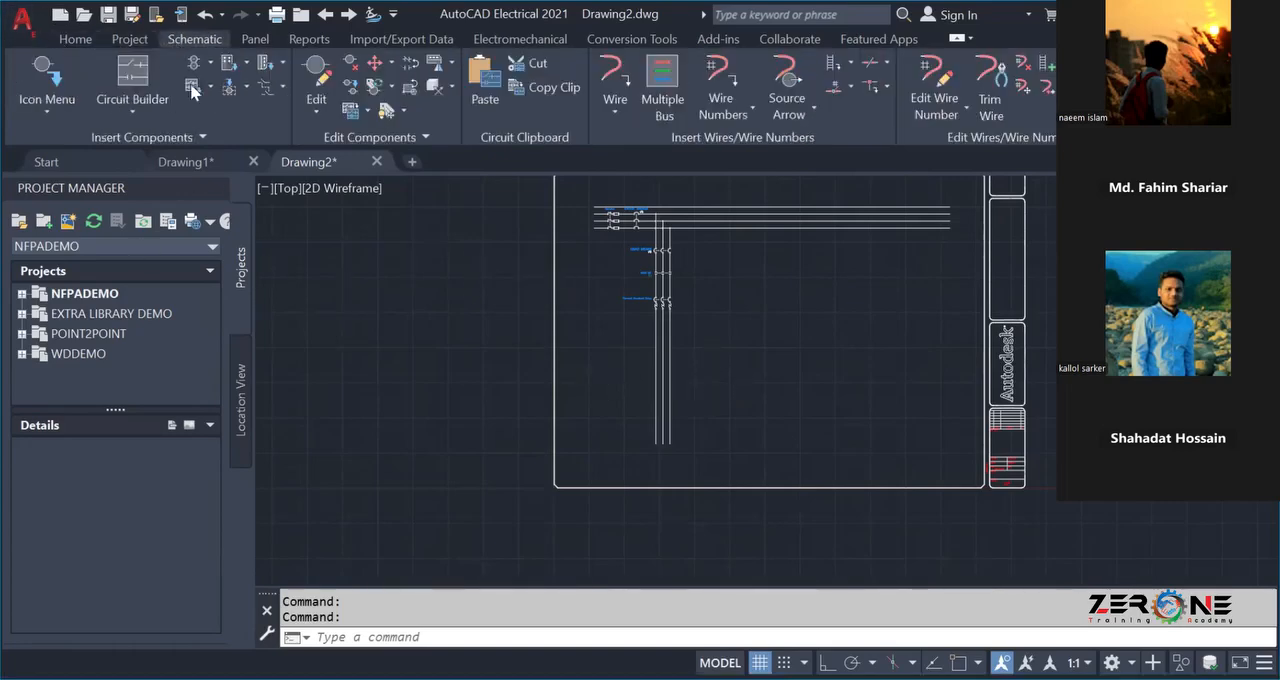
scroll(655, 365, up, 2)
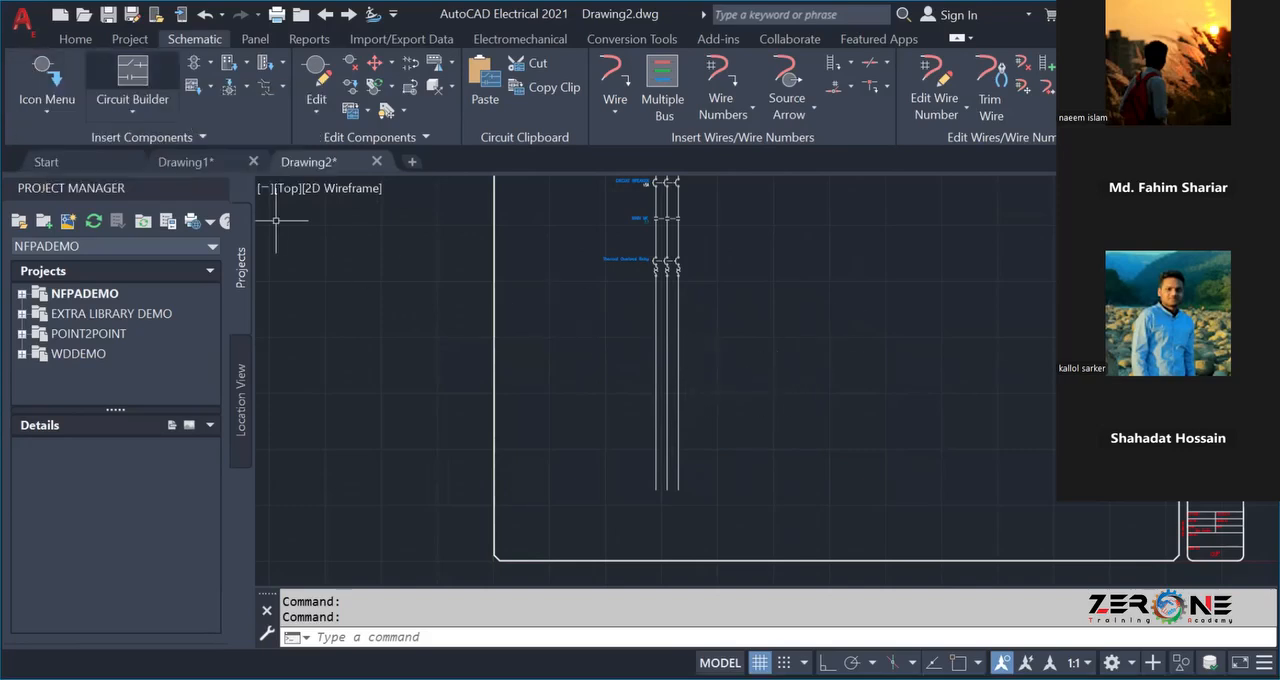
scroll(829, 300, down, 2)
middle_drag(829, 306, 634, 366)
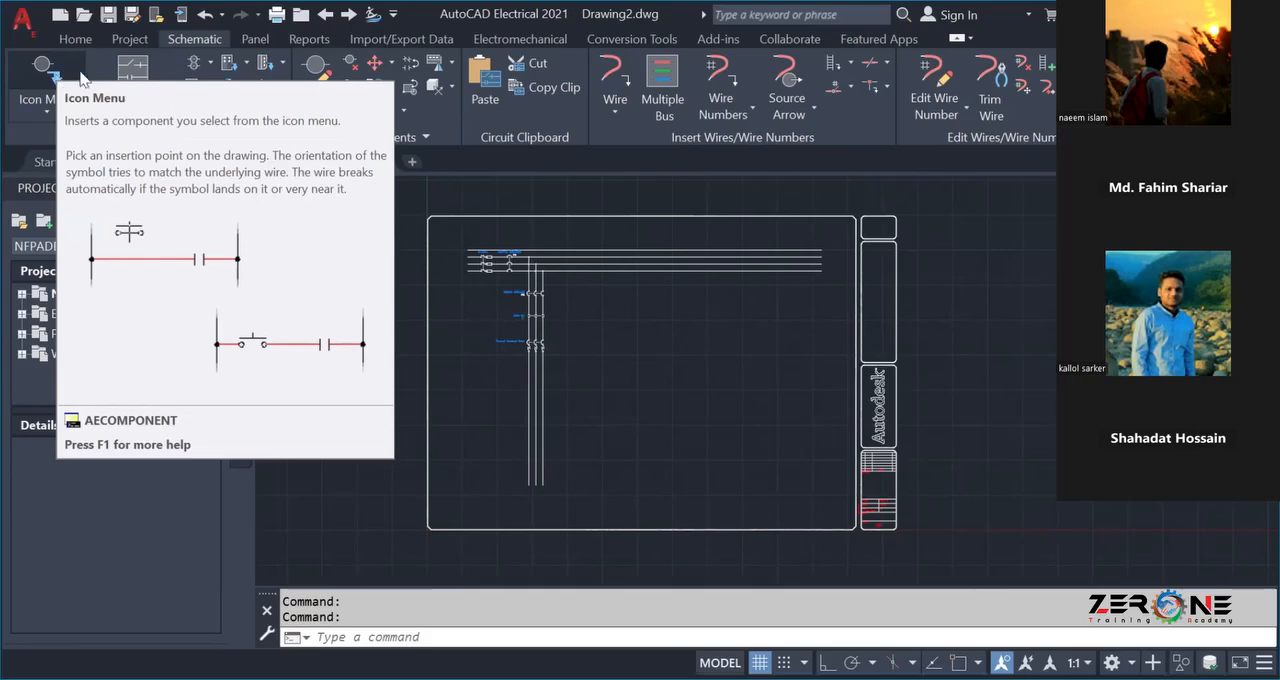
Switch to Drawing1 and draw a freehand-sized circle above and to the right of the origin.
click(187, 161)
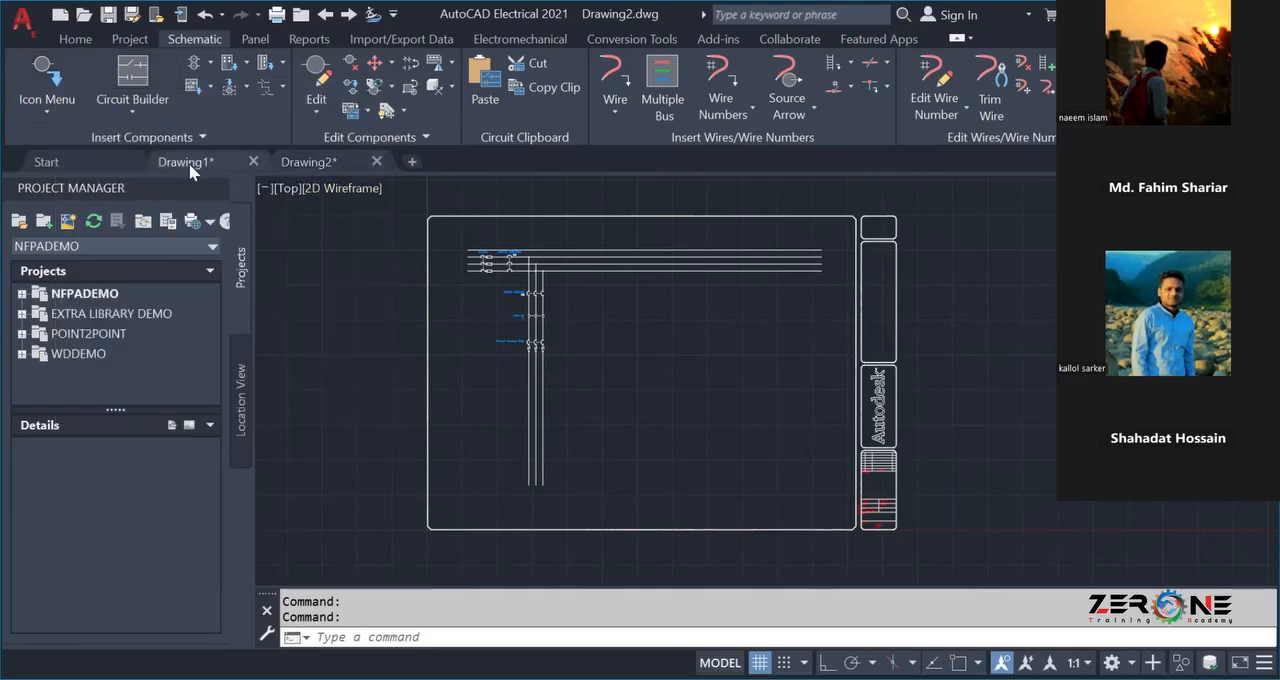
scroll(581, 301, up, 4)
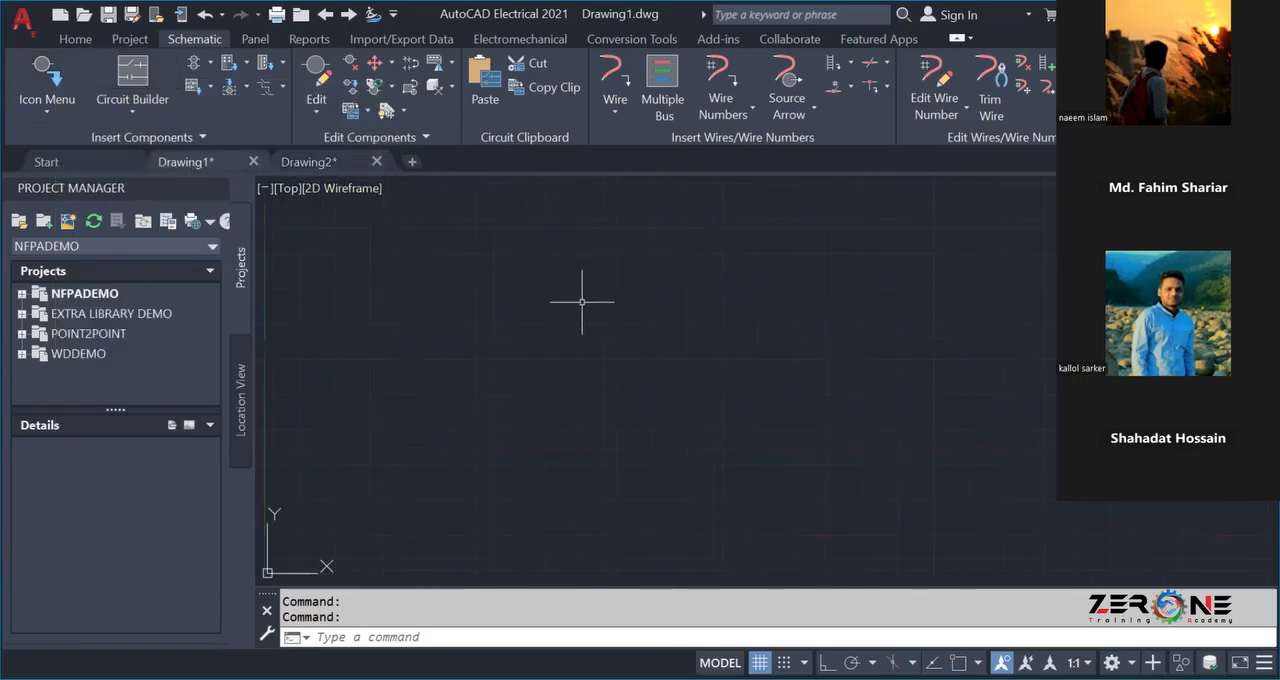
scroll(583, 297, down, 2)
middle_drag(583, 297, 498, 381)
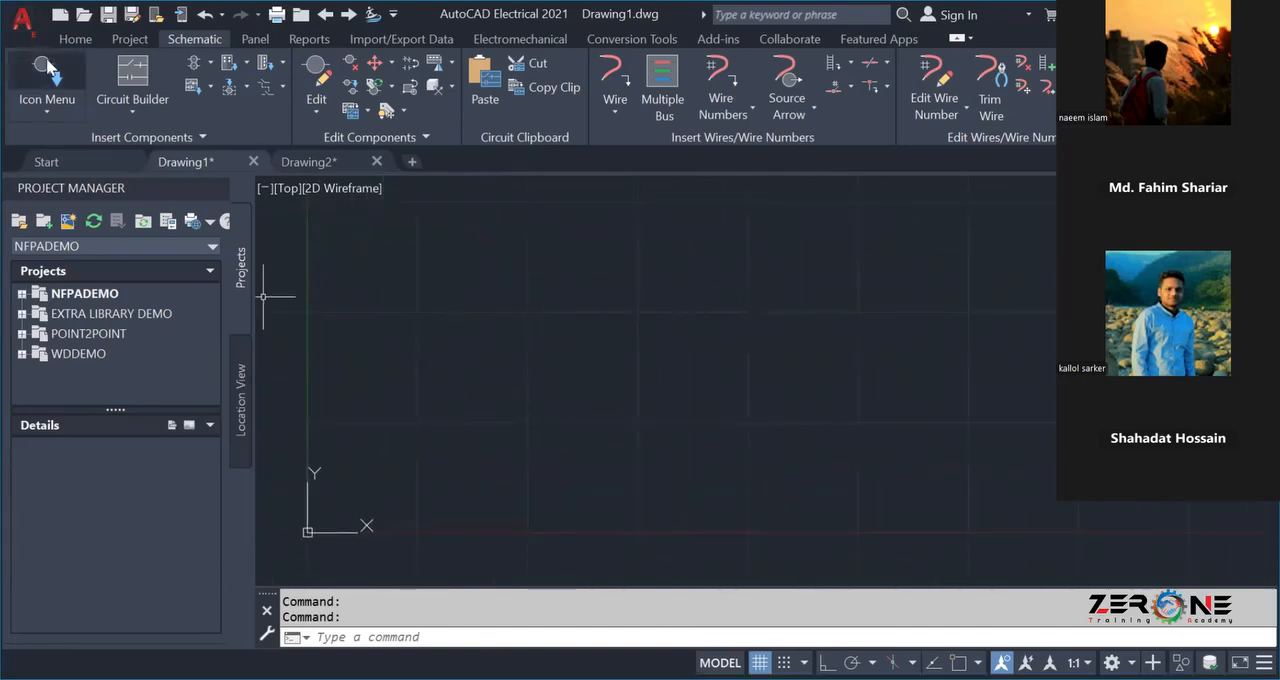
click(71, 38)
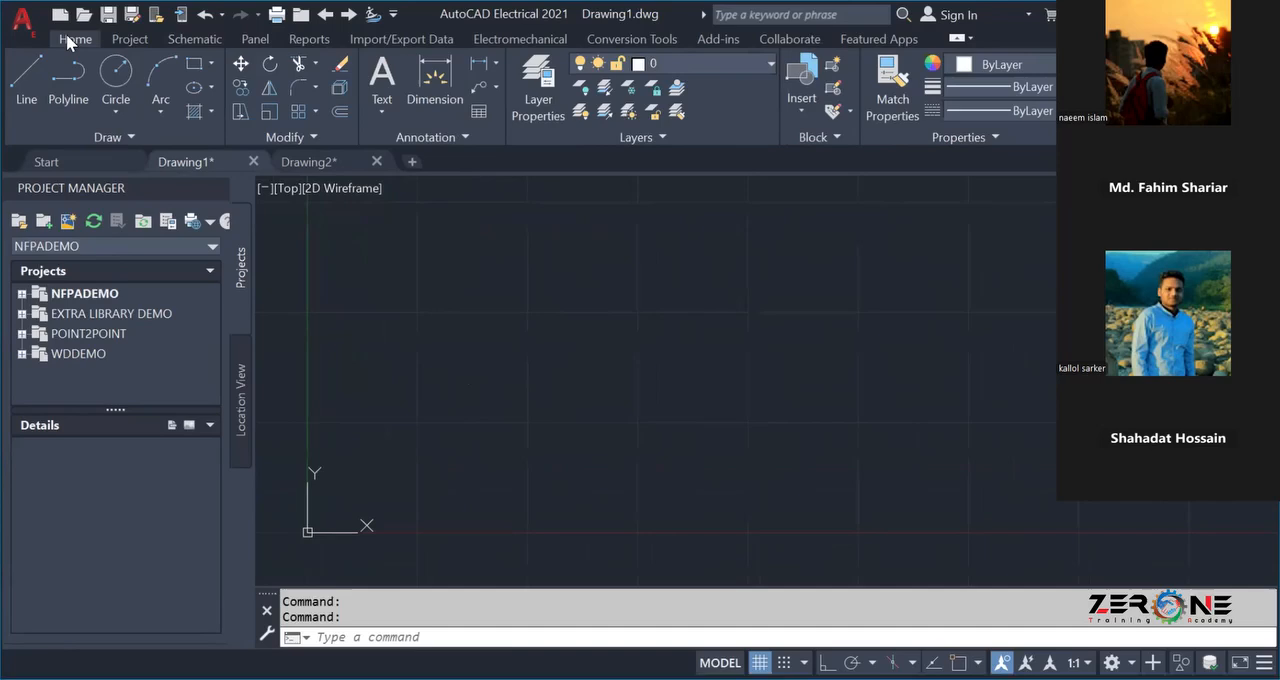
click(26, 78)
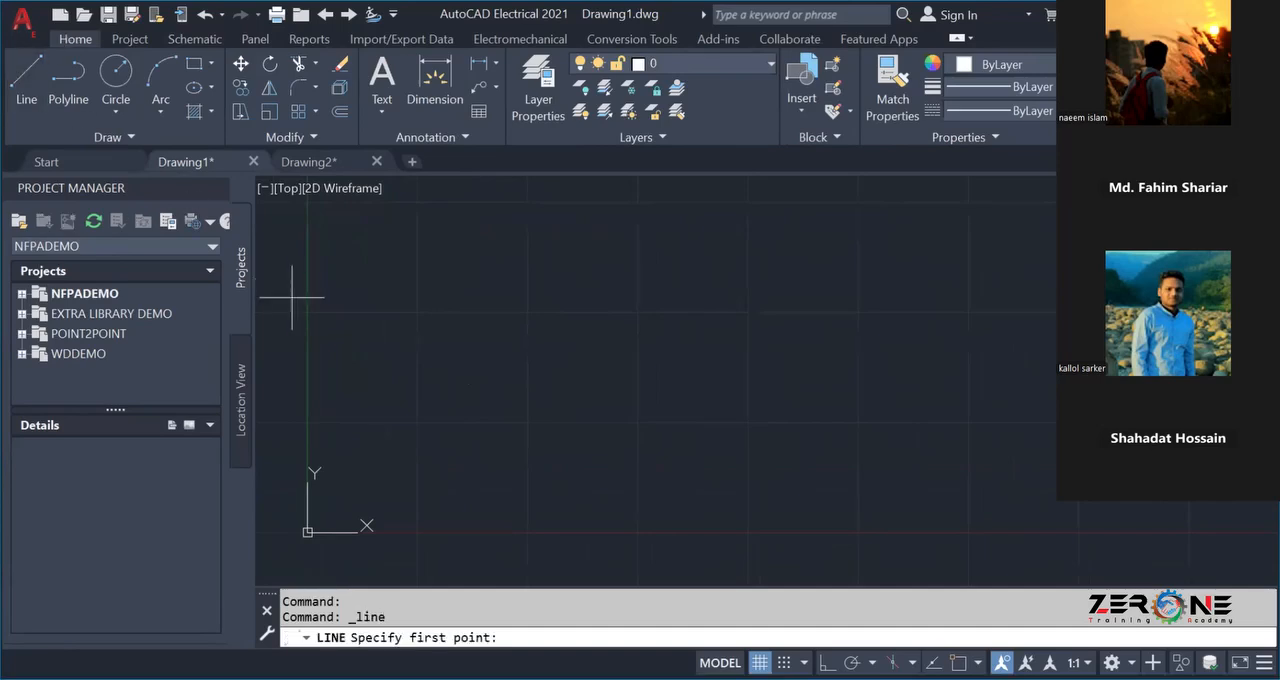
click(115, 75)
click(614, 315)
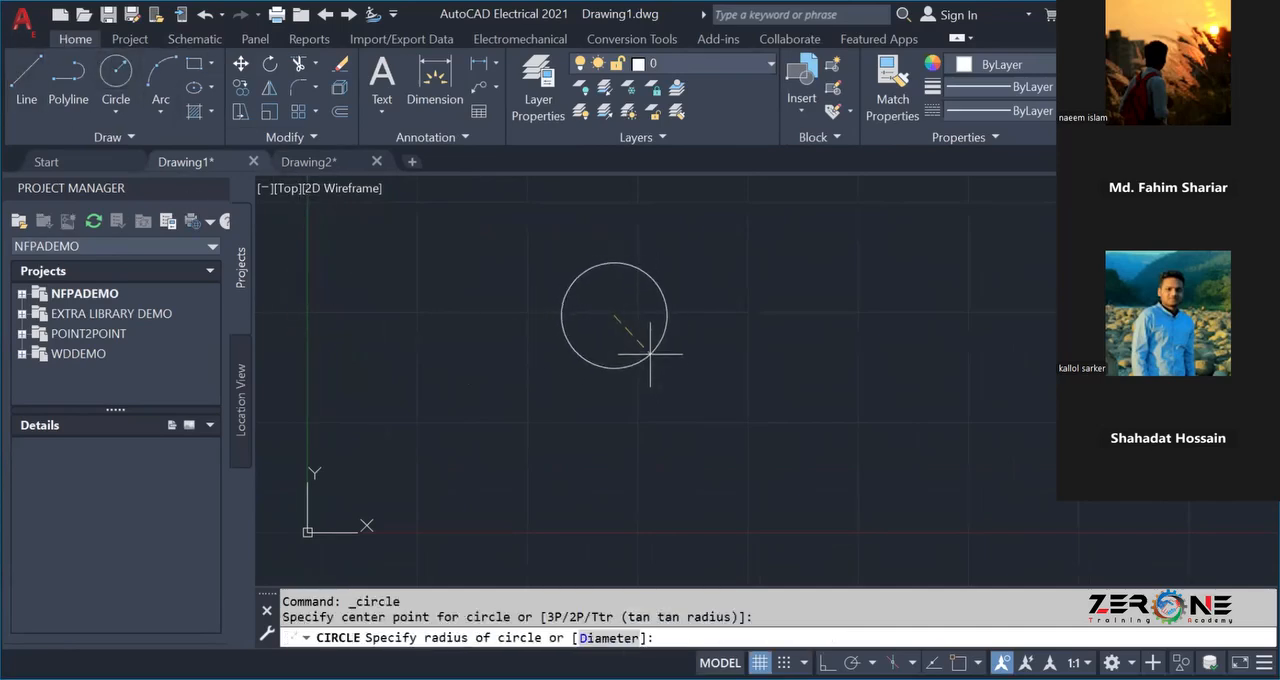
click(650, 353)
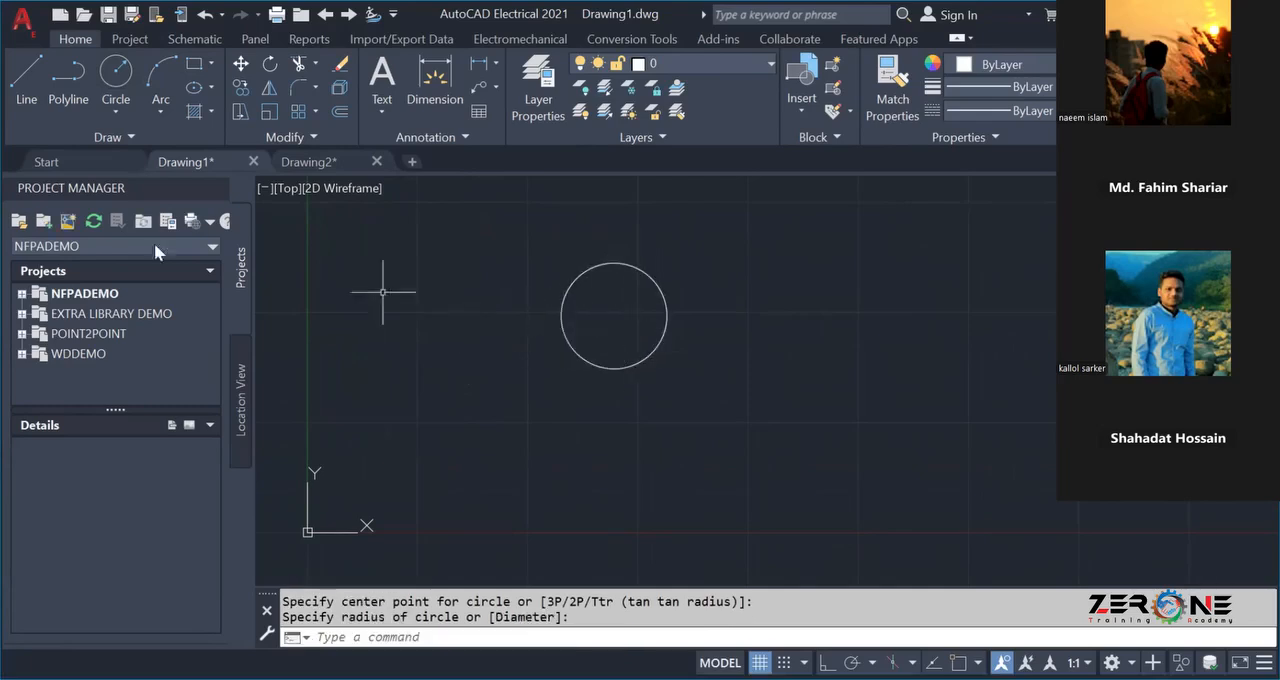
Draw a horizontal line about 31 units long across the circle's upper part with Ortho on, and undo it.
click(14, 93)
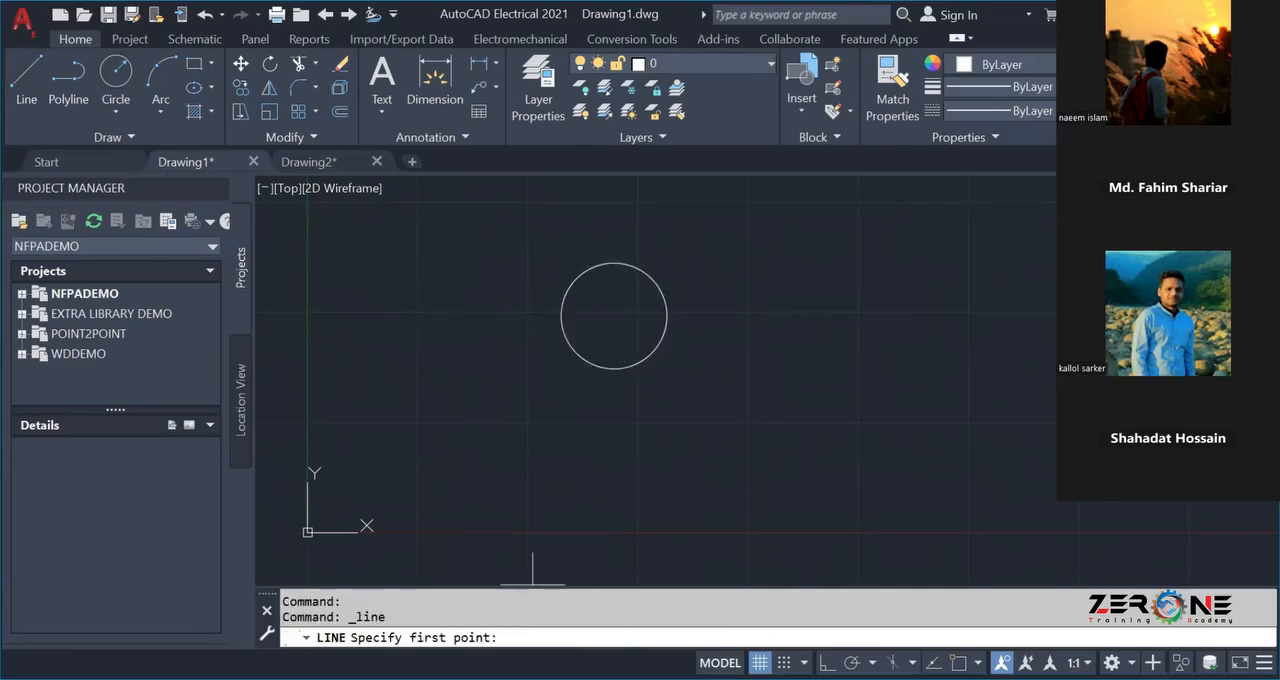
key(F8)
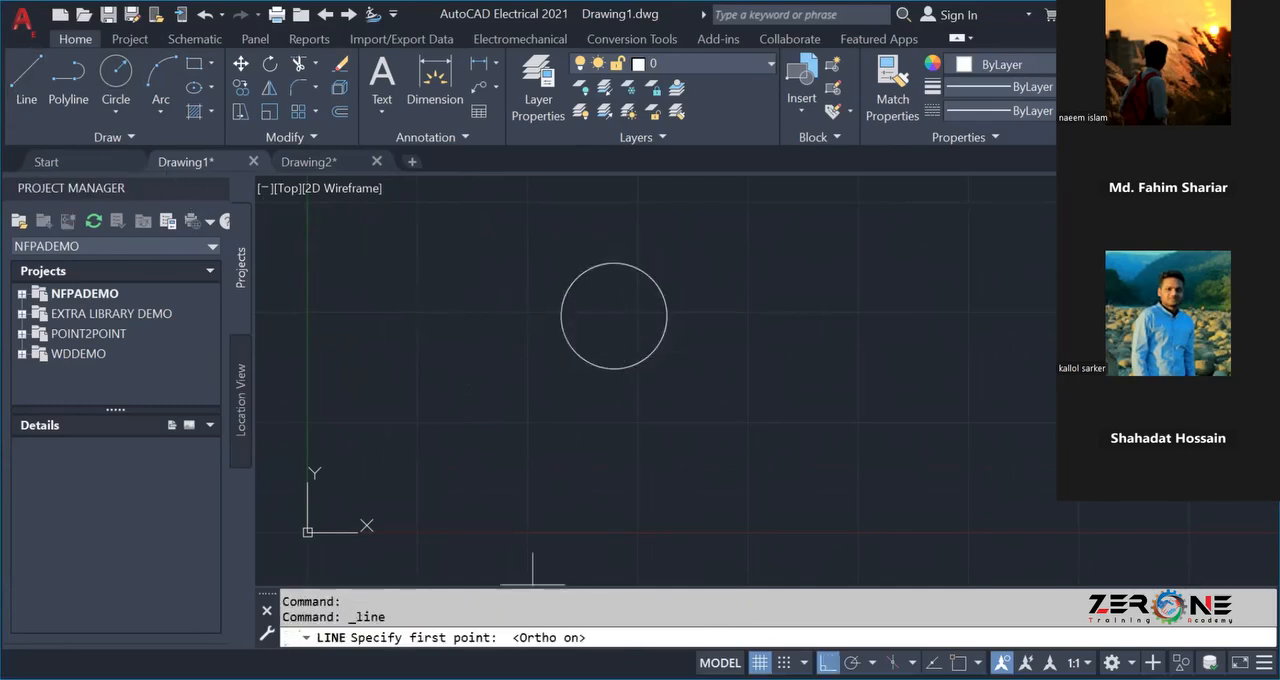
click(484, 286)
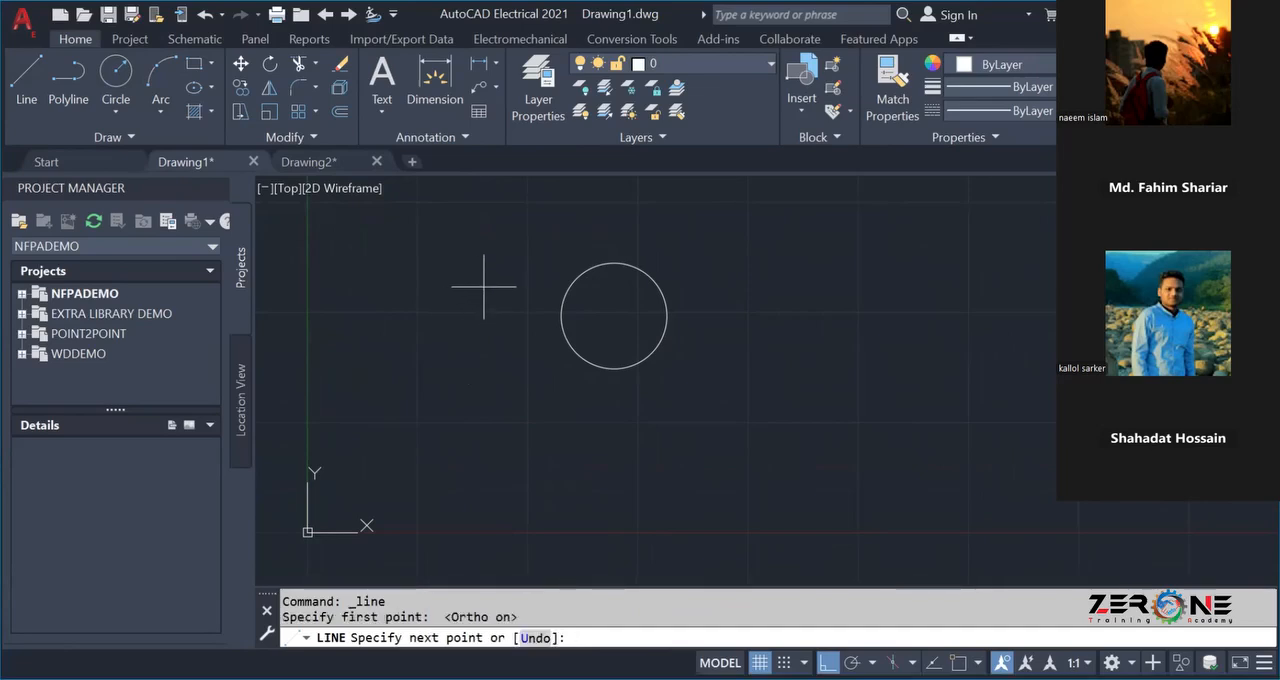
click(760, 287)
key(Escape)
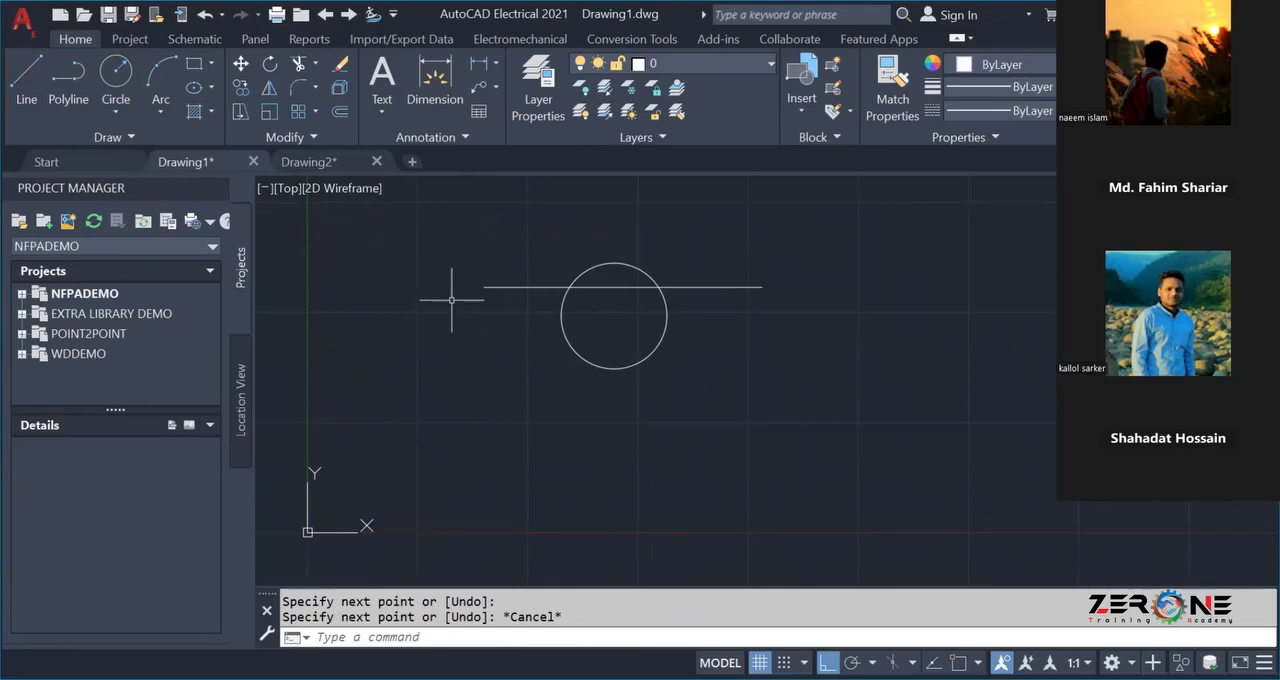
key(ctrl+z)
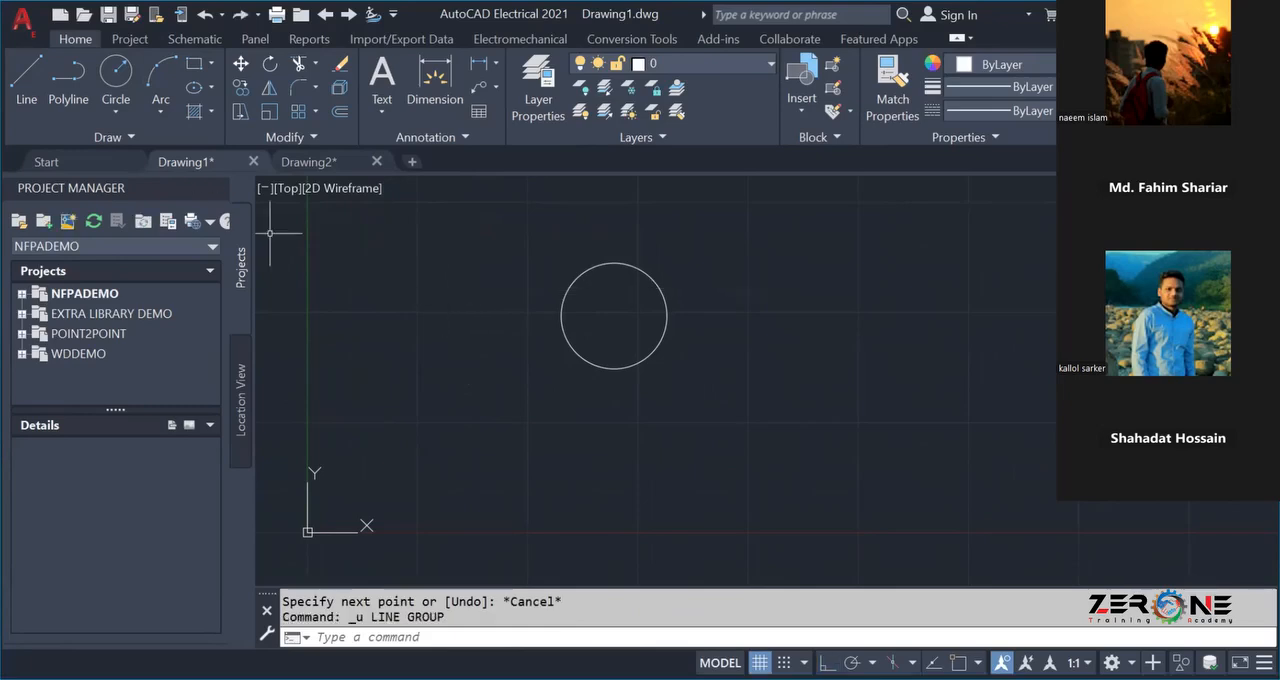
Draw a short slanted line outward from inside the circle's upper-left part, and delete it.
click(17, 92)
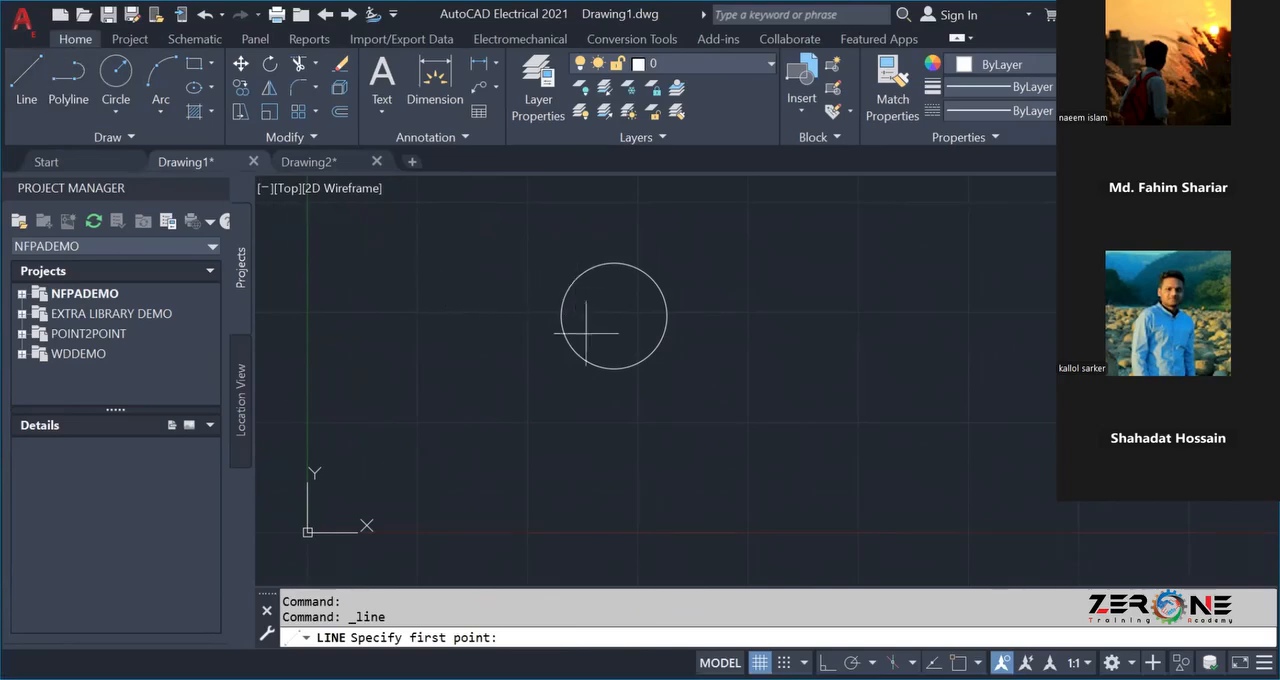
click(584, 280)
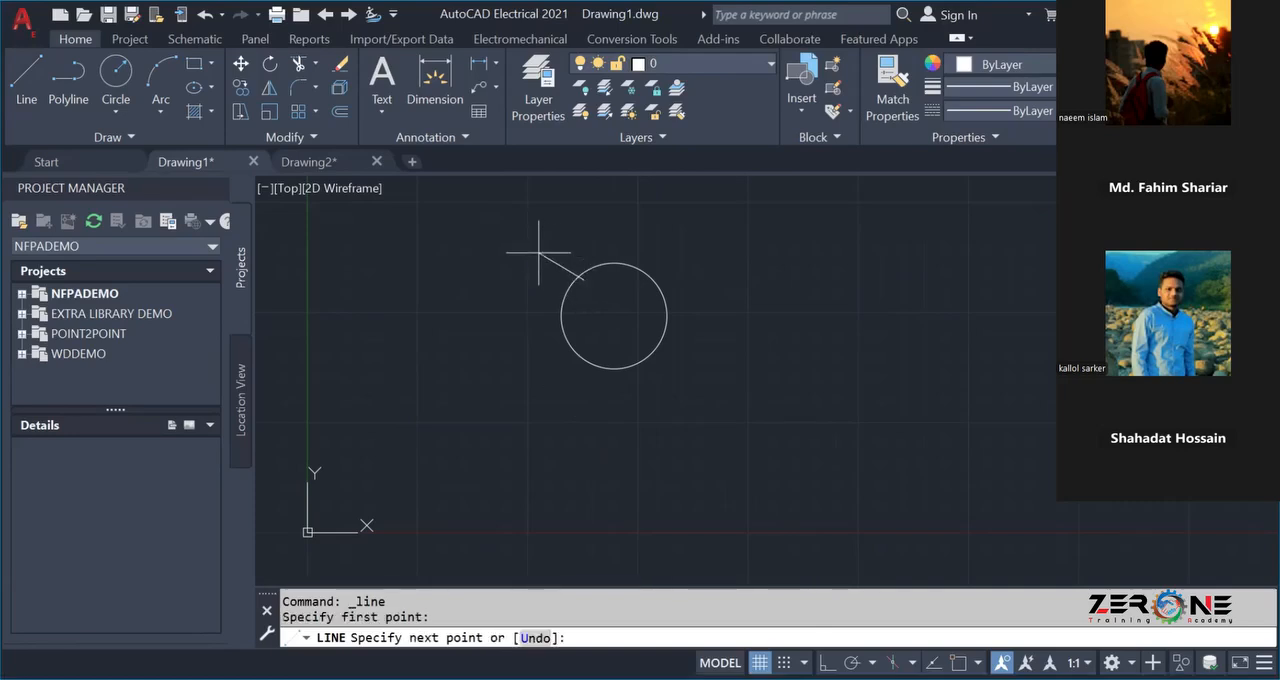
click(539, 253)
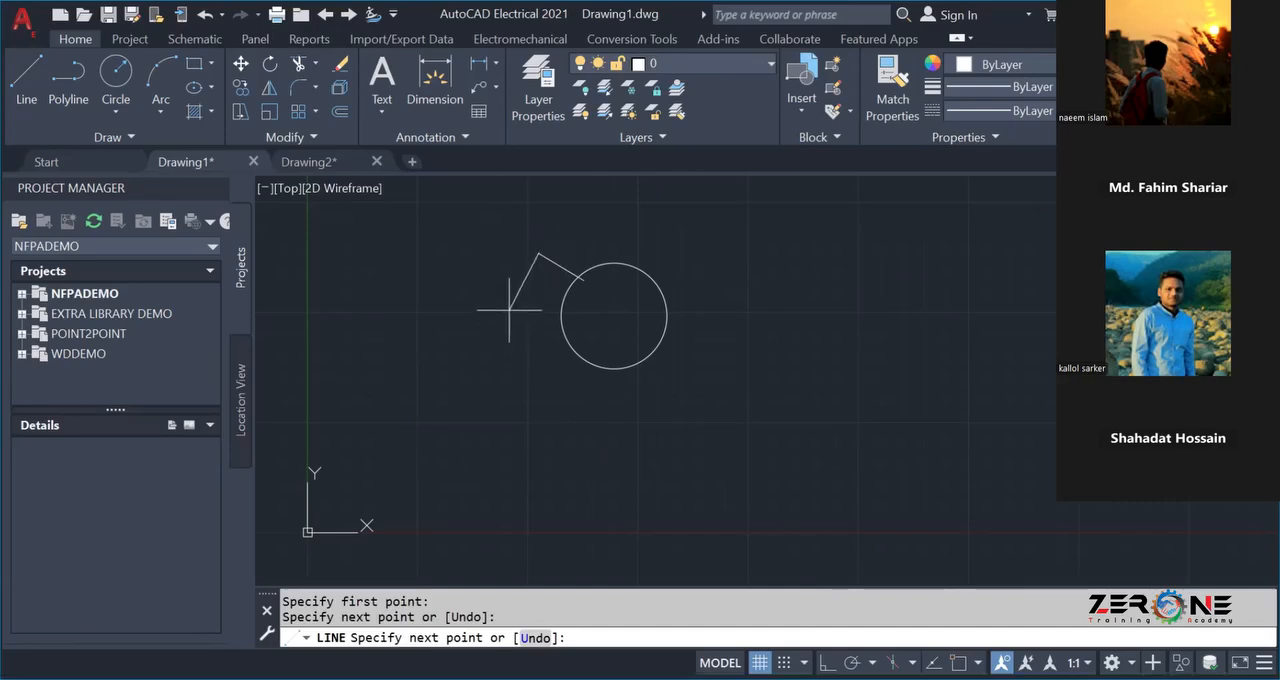
key(Escape)
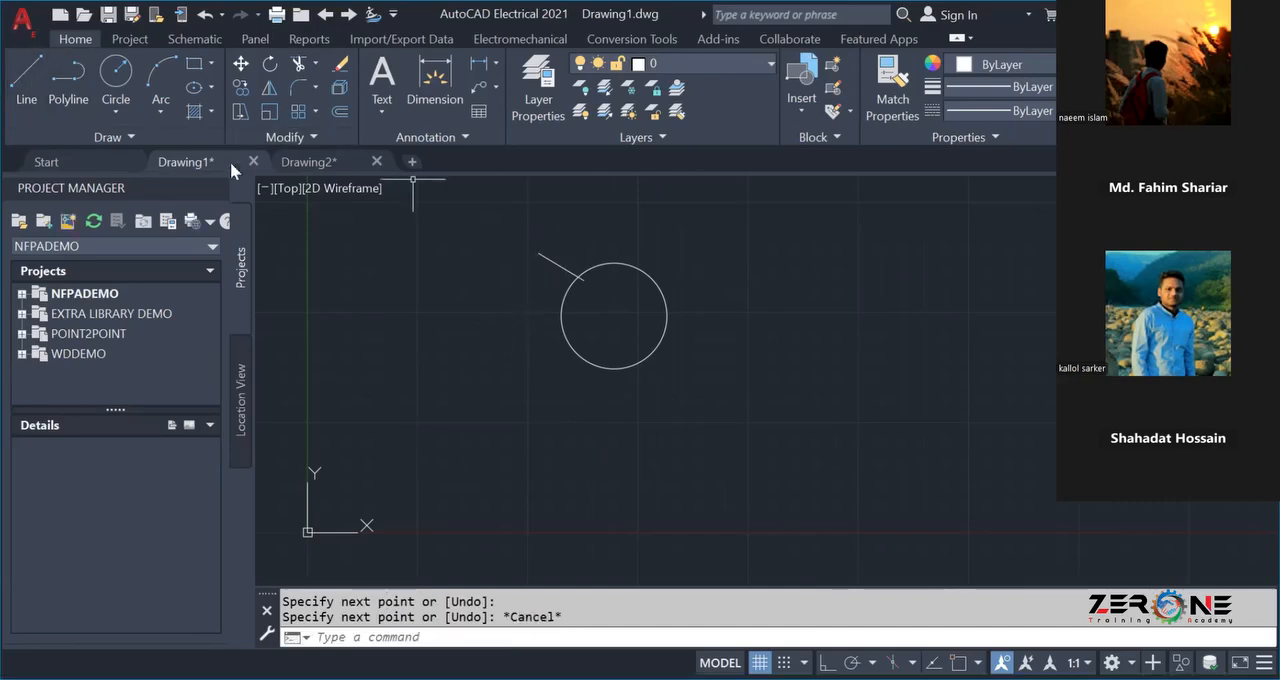
click(556, 260)
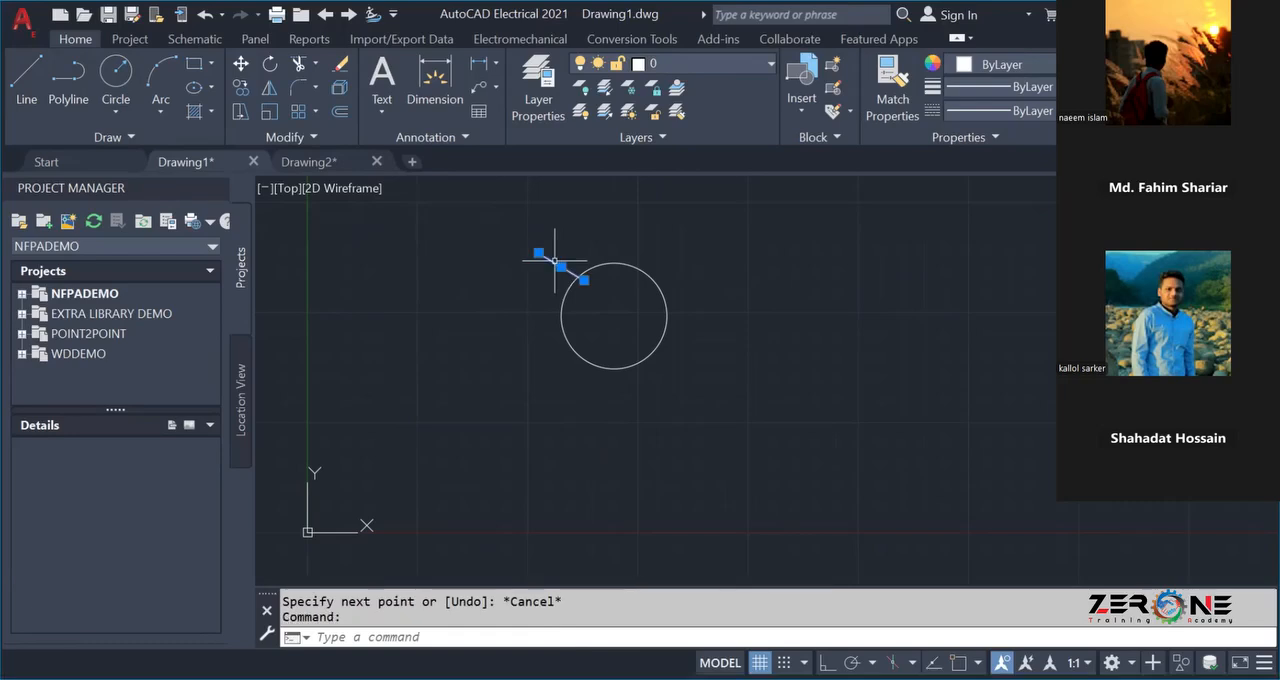
key(Delete)
Draw a horizontal line inside the circle across its upper part, without touching the circle.
click(20, 92)
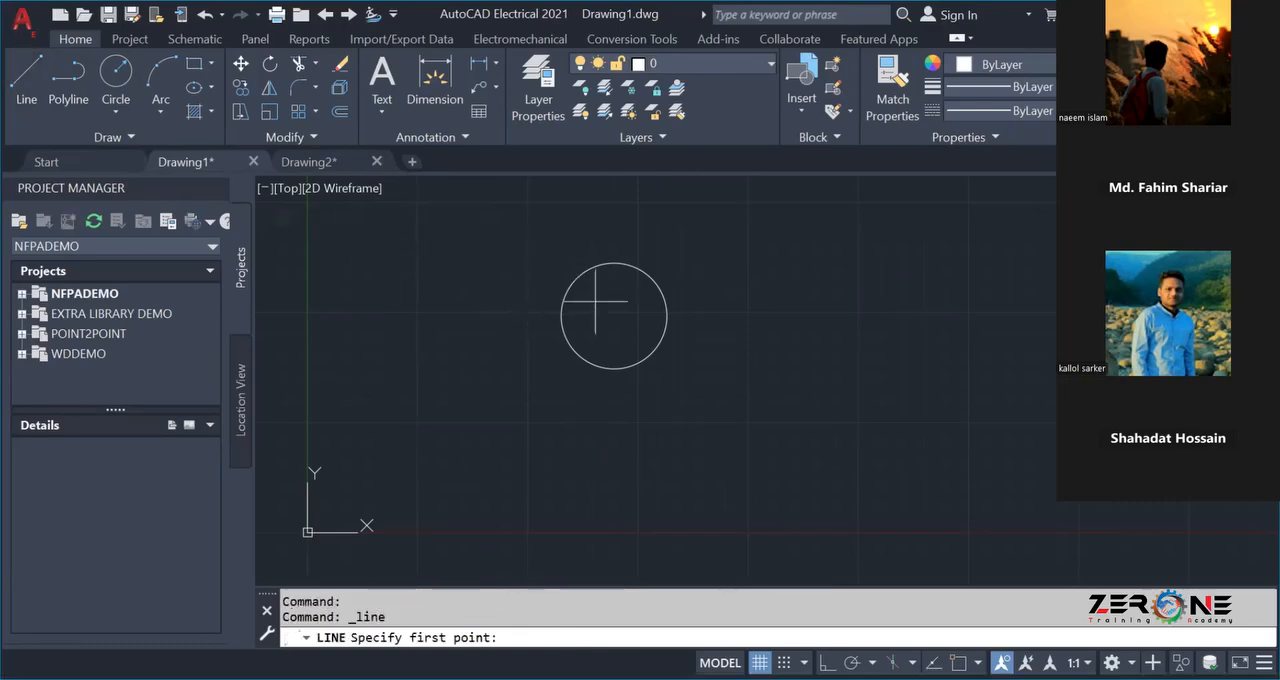
scroll(599, 299, up, 2)
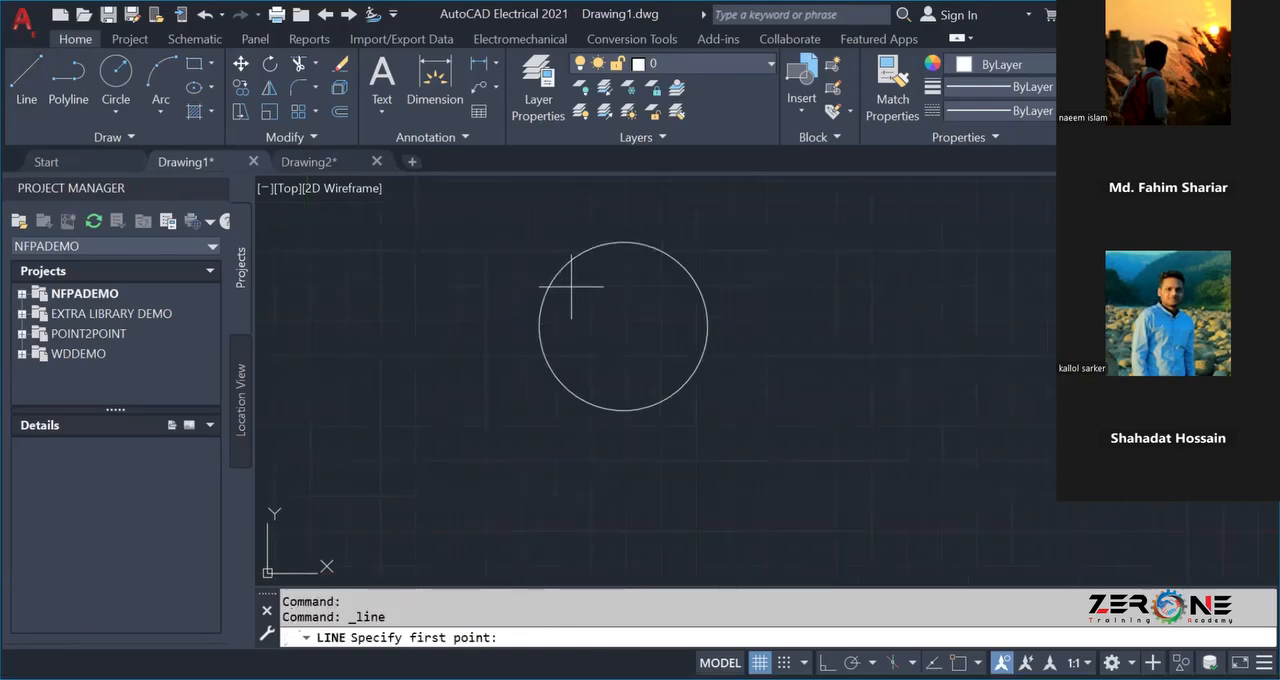
click(571, 287)
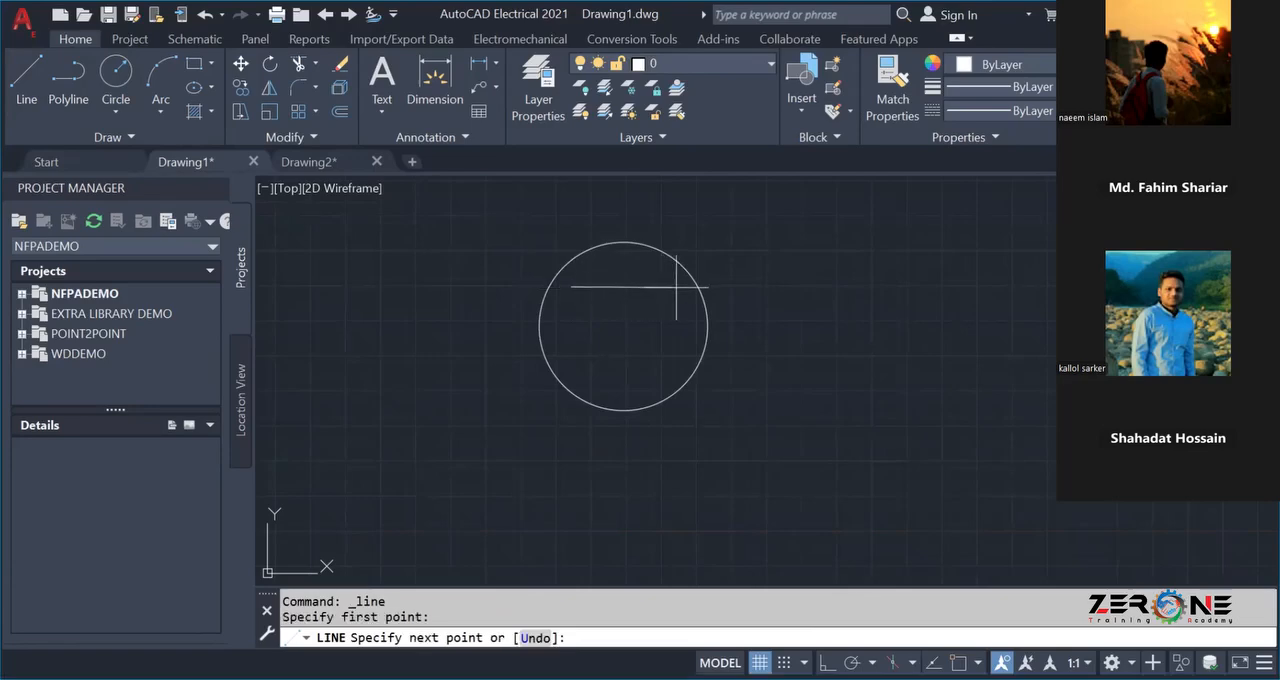
click(677, 287)
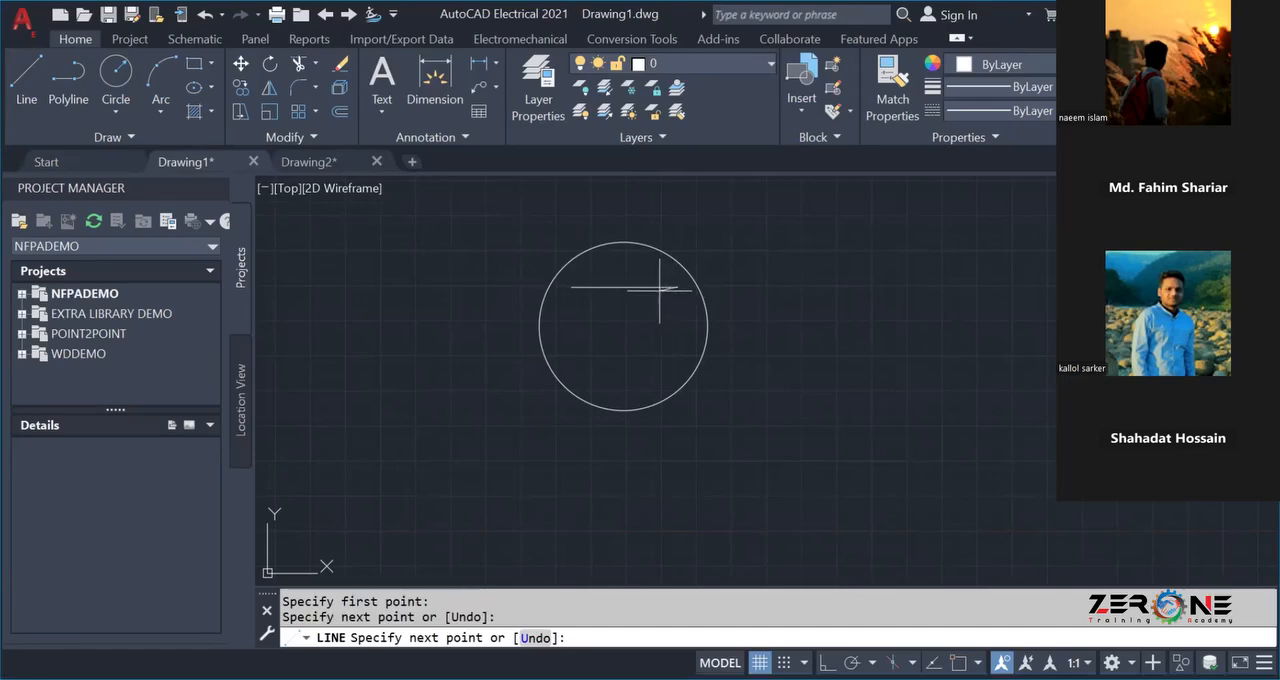
key(Escape)
Start a new line with object snap and polar tracking on, leaving Ortho off.
click(28, 75)
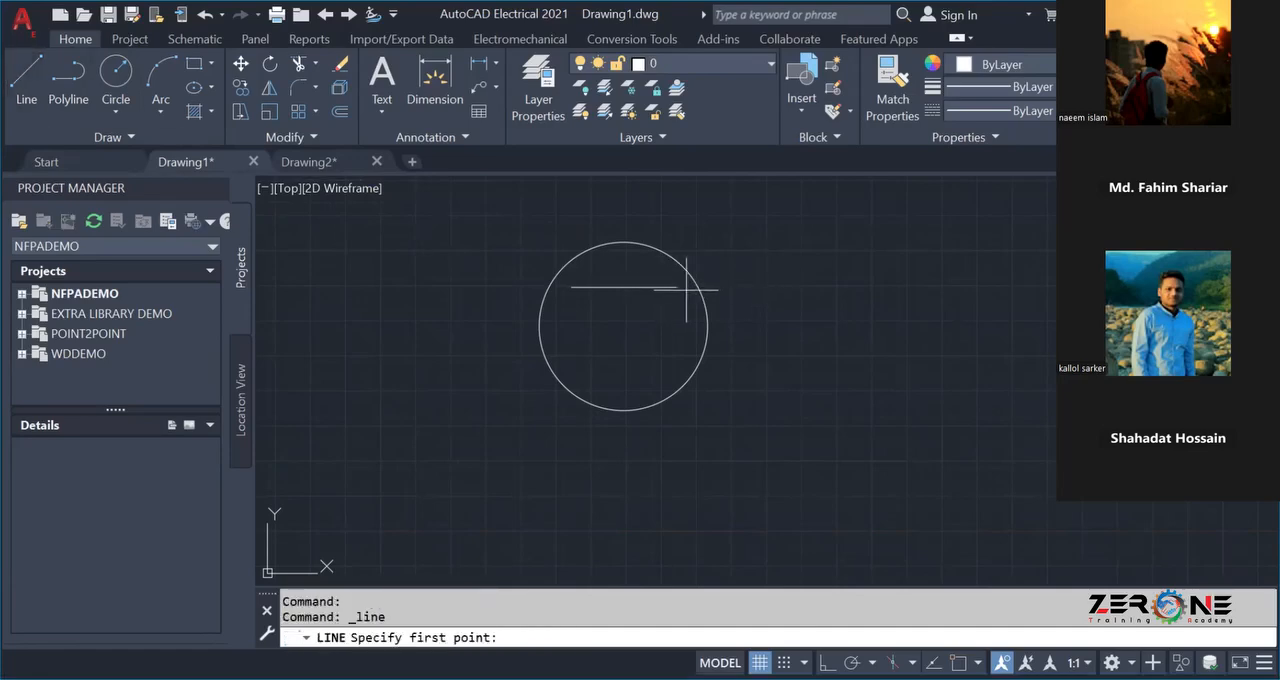
key(F3)
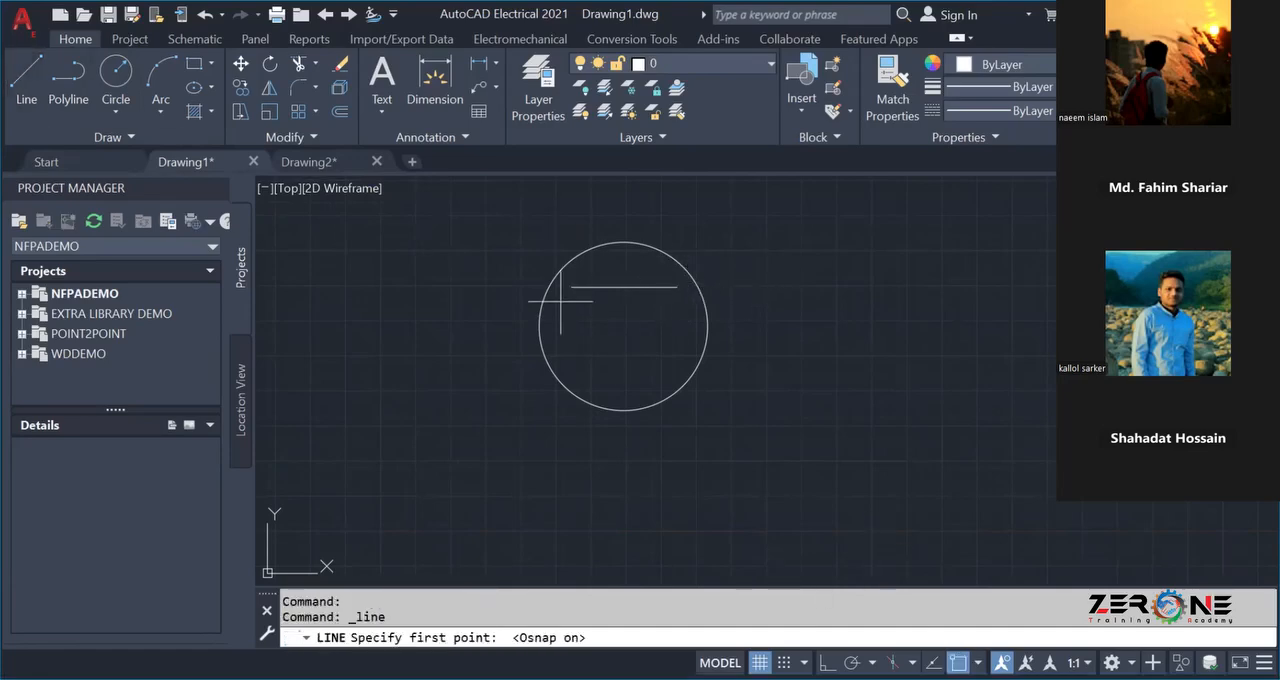
key(F8)
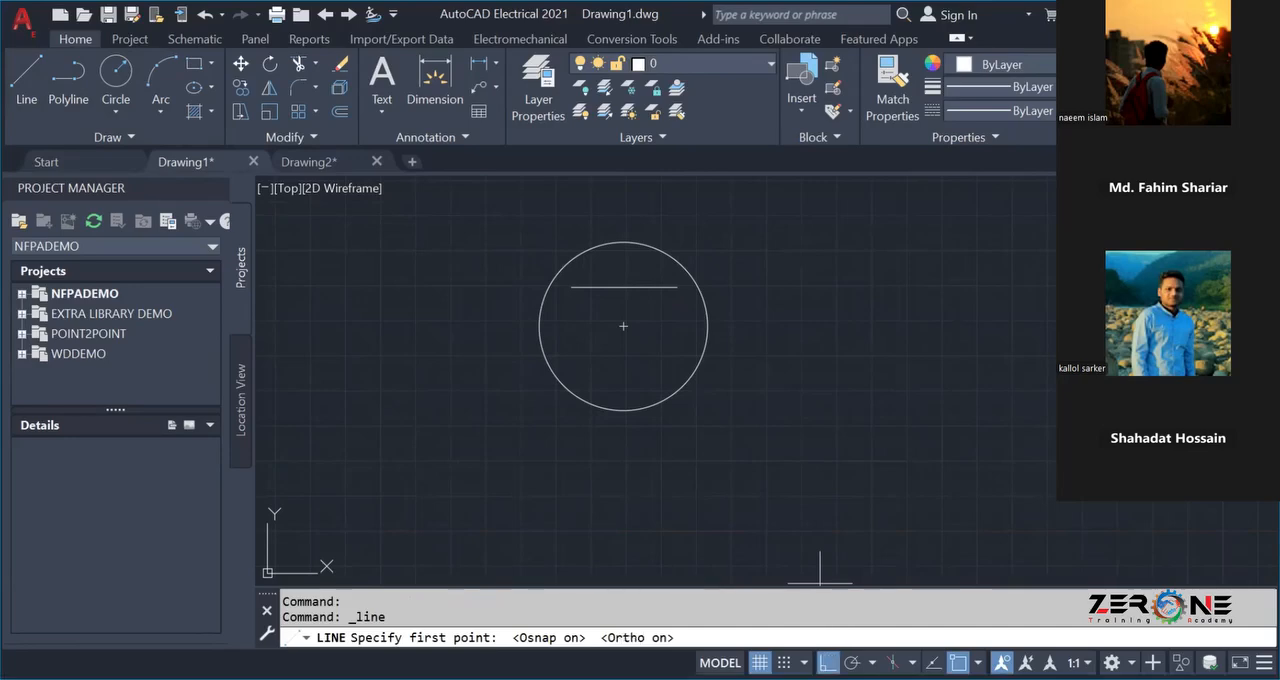
key(F8)
key(F10)
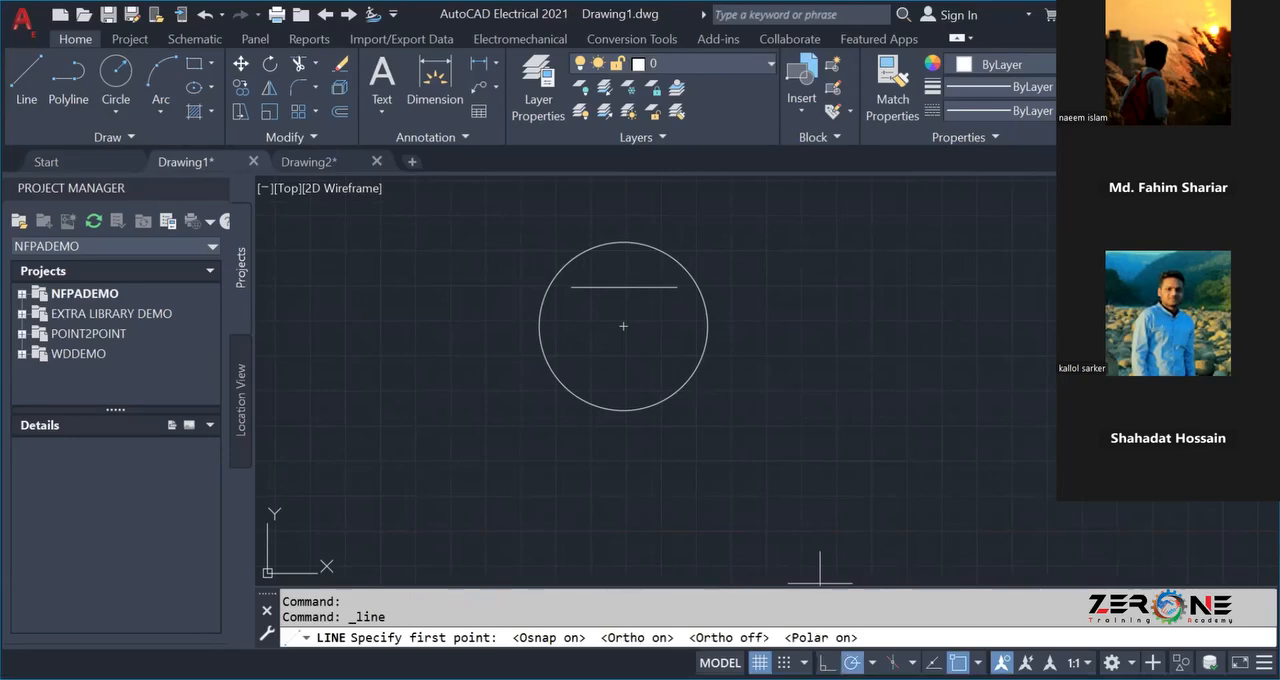
click(872, 663)
click(869, 463)
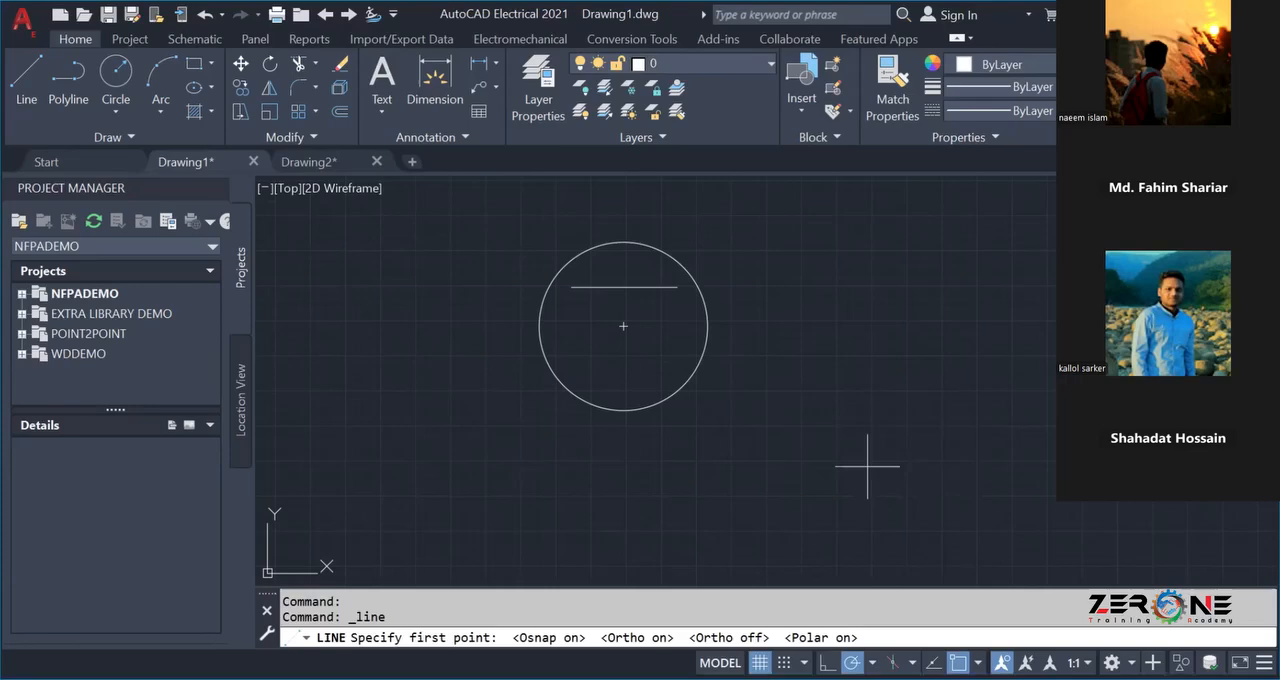
Draw a freehand-length diagonal line up and outward from the horizontal line's right end to beyond the circle.
click(678, 287)
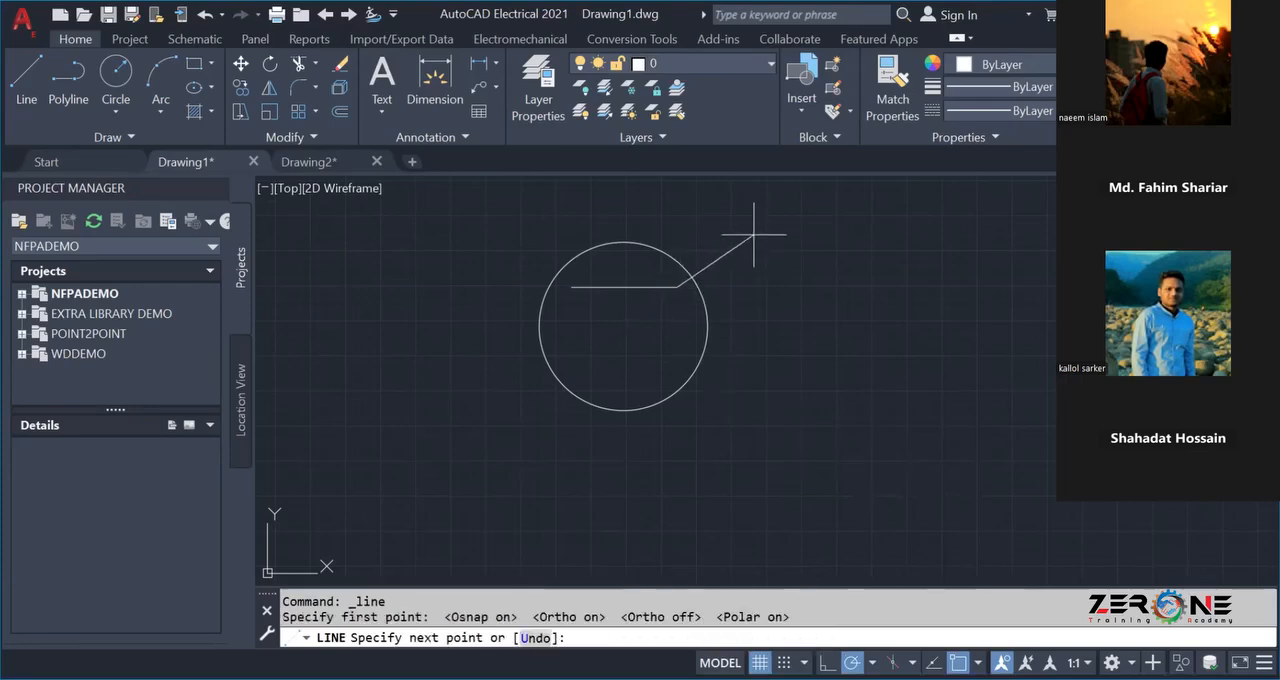
scroll(748, 226, up, 5)
scroll(748, 226, up, 2)
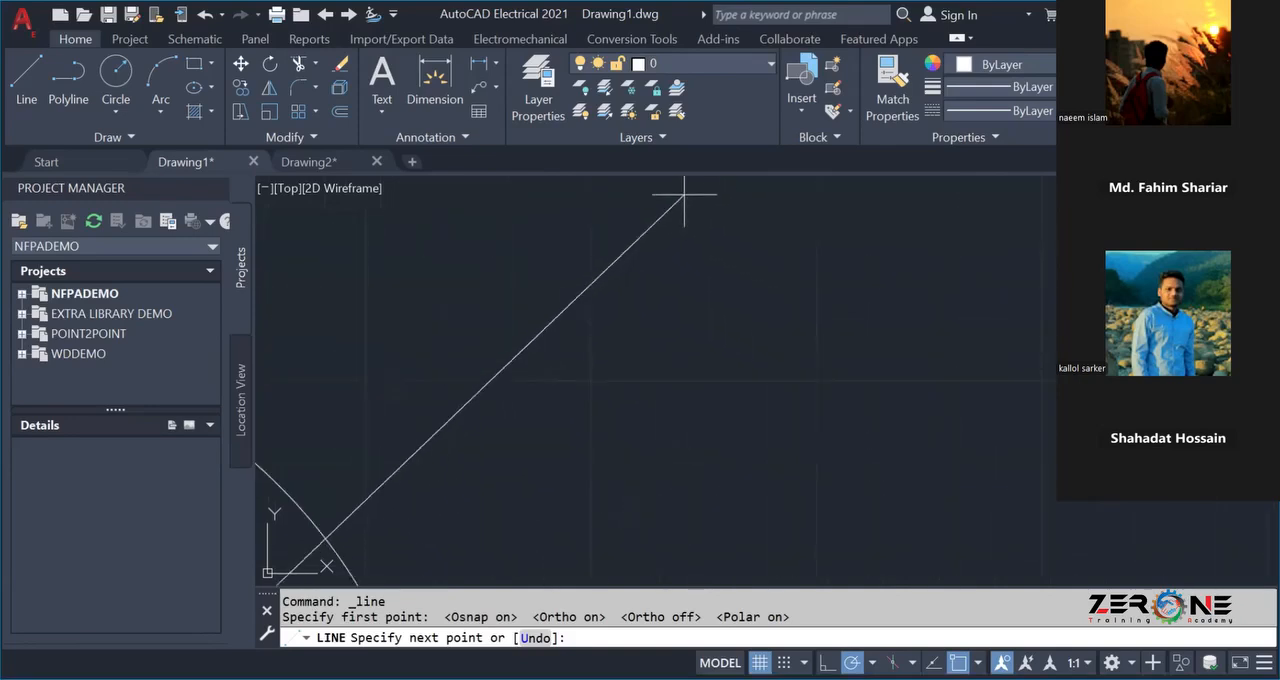
scroll(673, 187, down, 5)
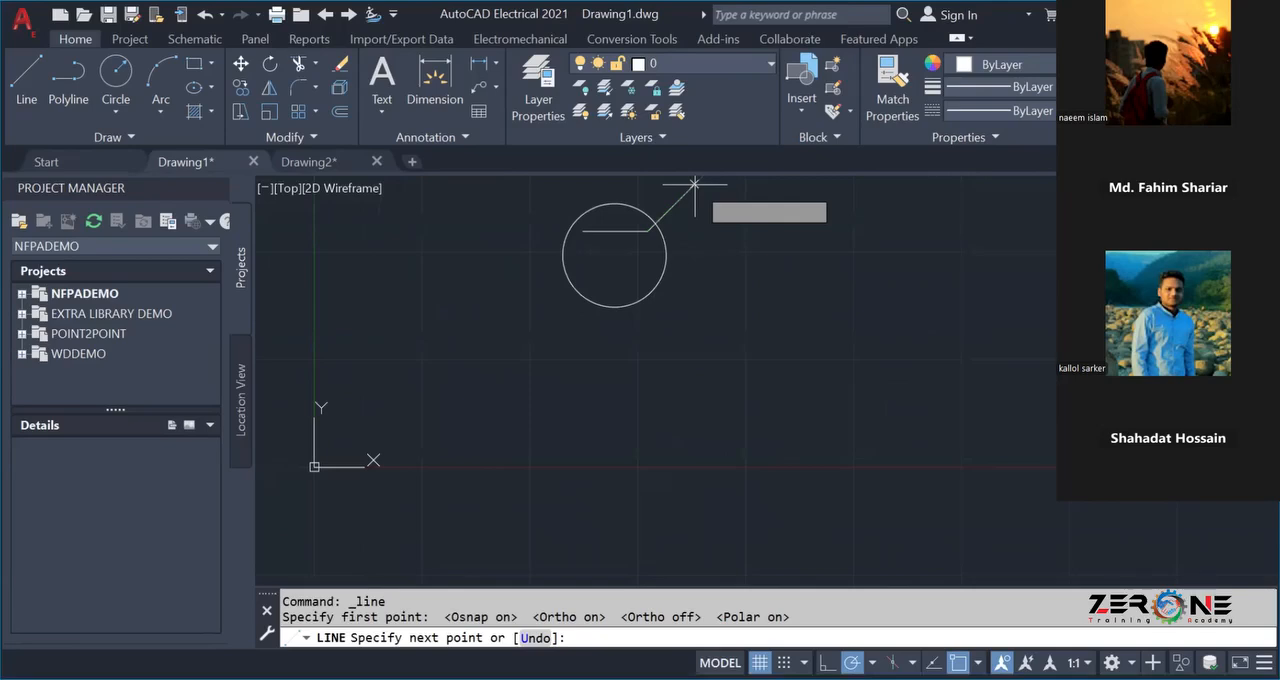
click(695, 183)
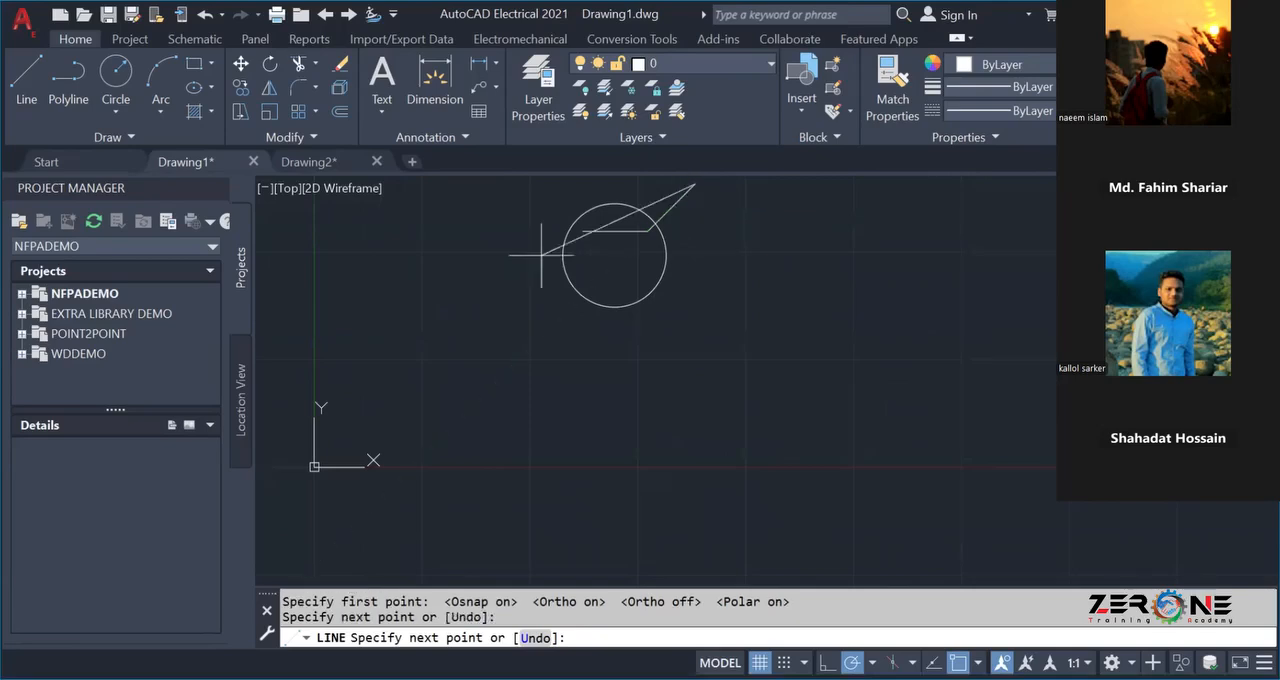
key(Escape)
Undo the diagonal line drawn from the horizontal line's right end.
scroll(503, 271, down, 2)
middle_drag(503, 271, 506, 348)
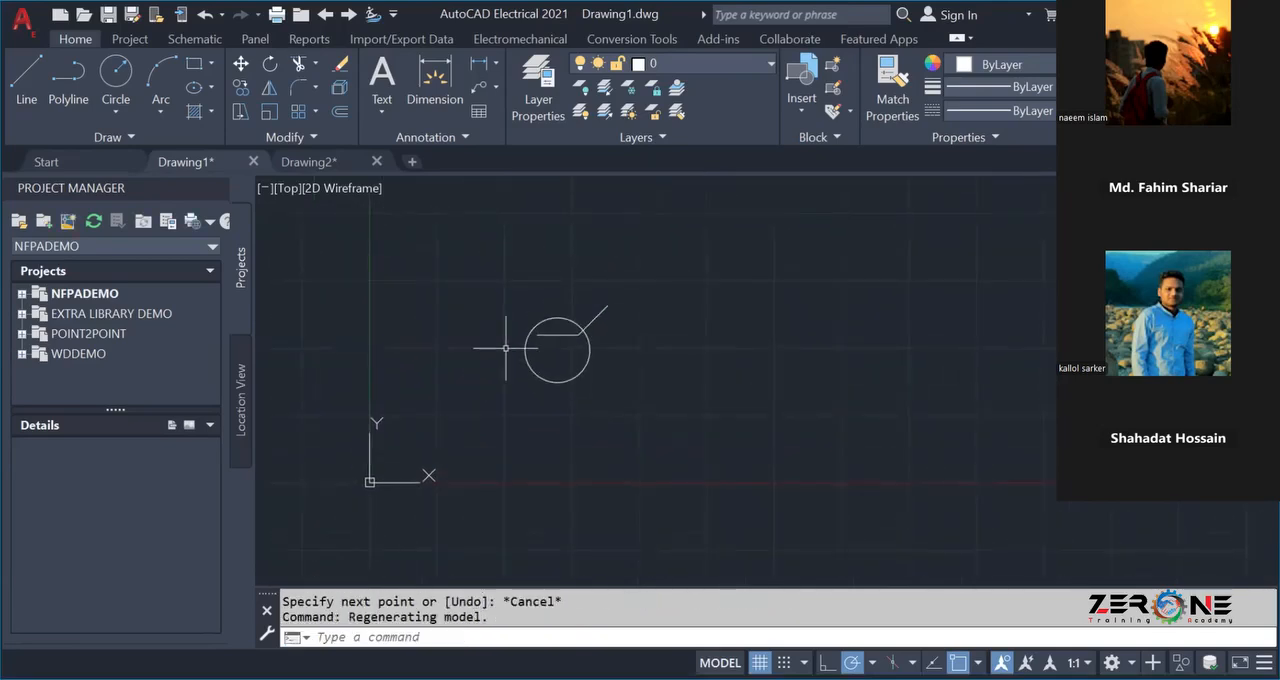
scroll(506, 348, up, 2)
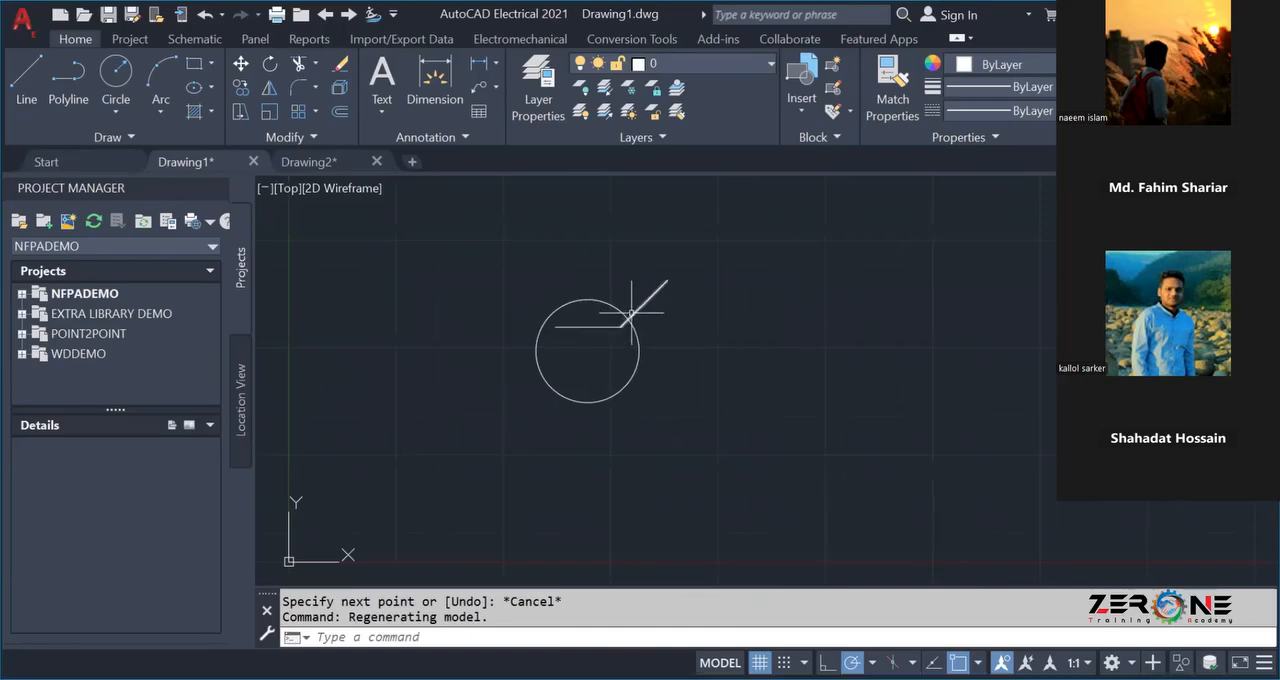
key(ctrl+z)
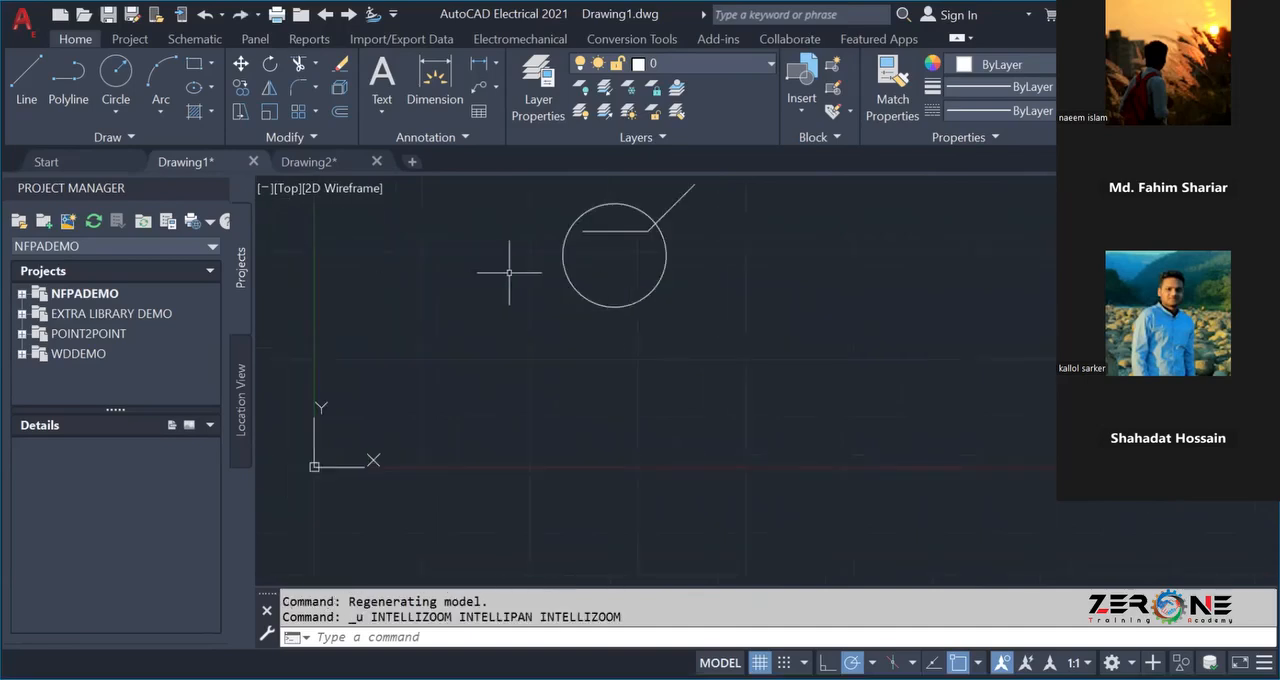
key(ctrl+z)
Draw a 5-unit line at 45° from the horizontal line's right end, using polar tracking and object snap.
middle_drag(452, 261, 384, 380)
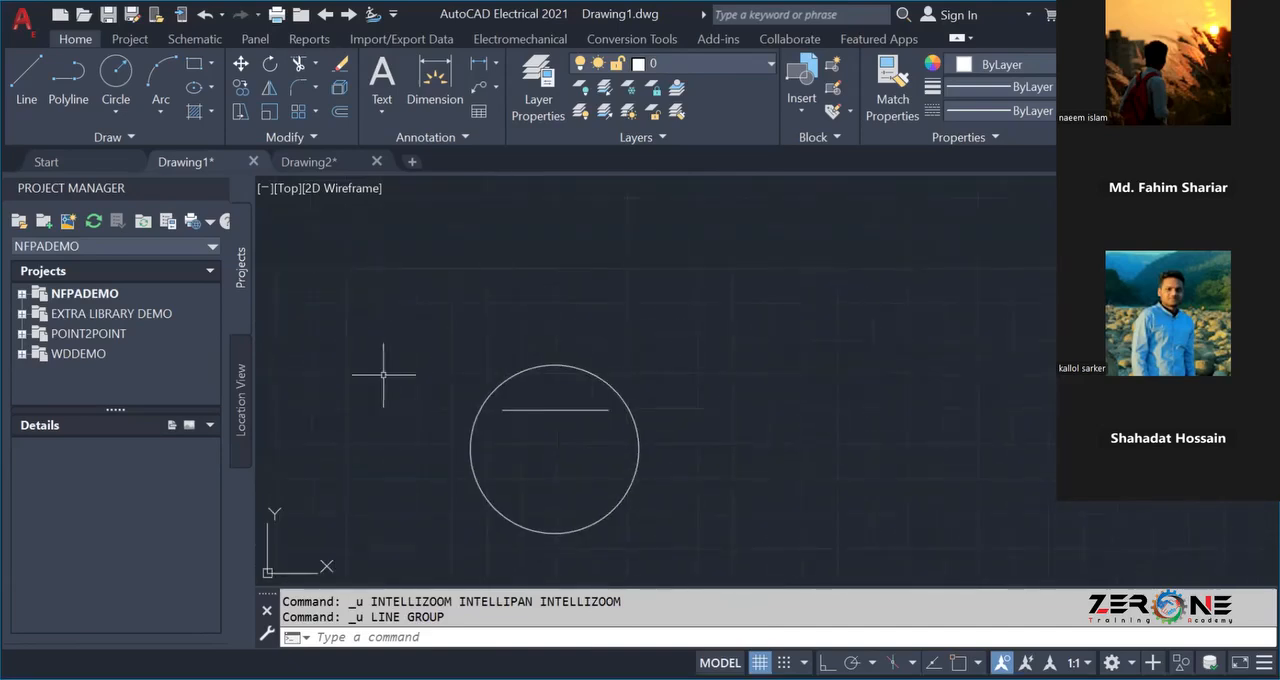
click(14, 96)
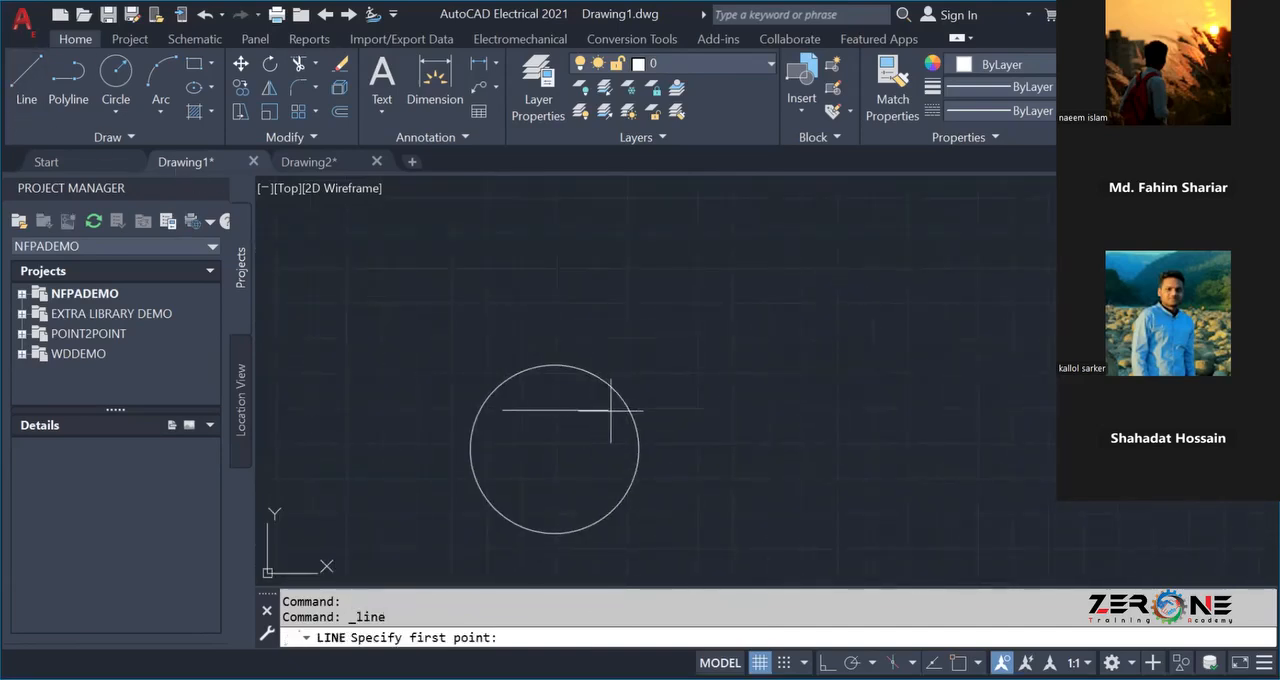
key(F10)
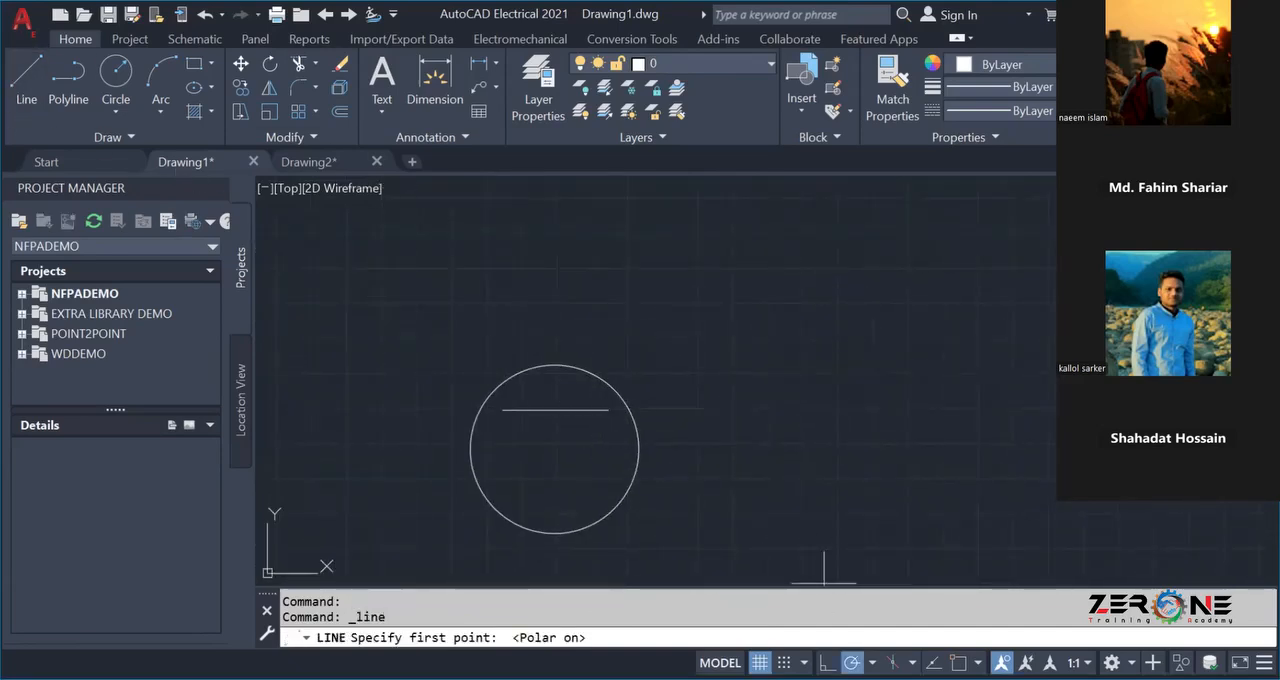
click(872, 662)
click(869, 459)
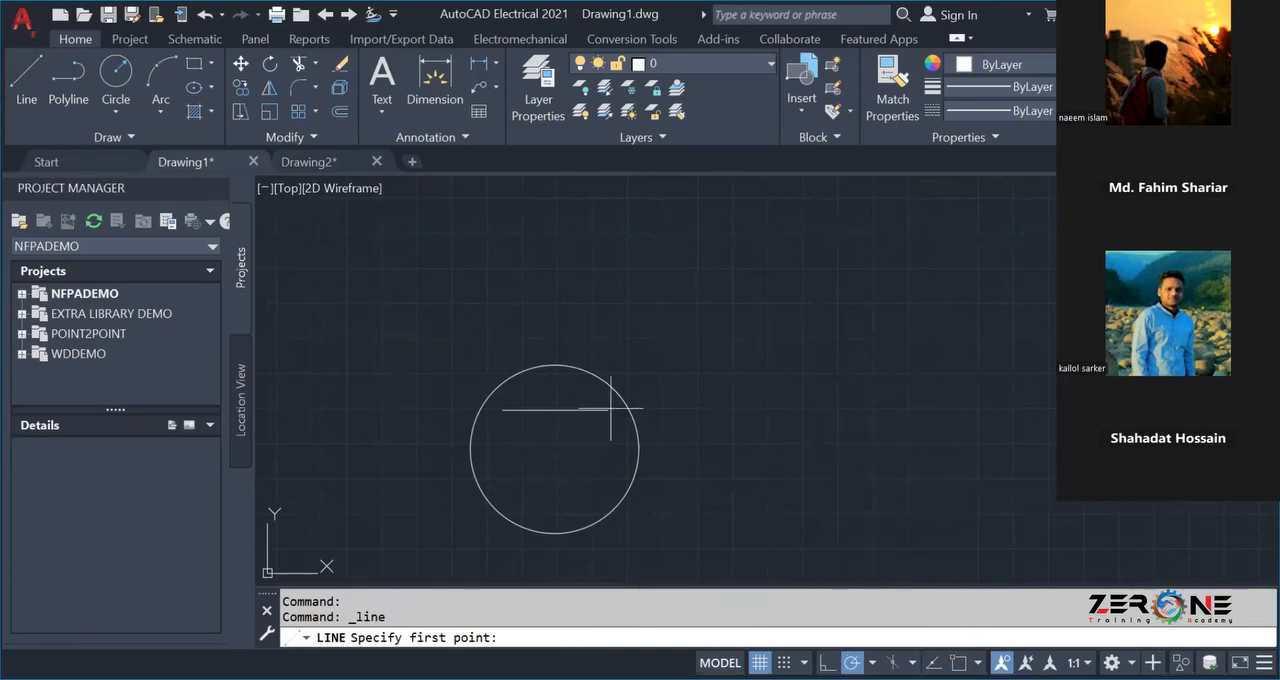
key(F3)
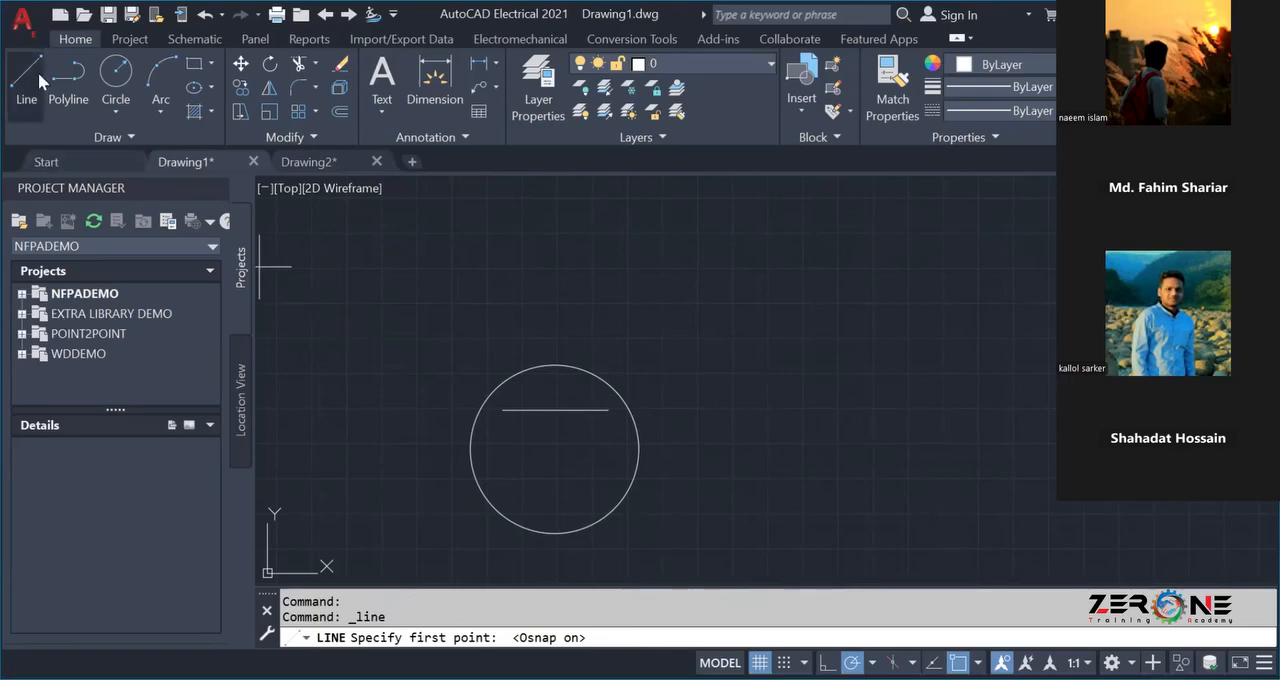
click(608, 409)
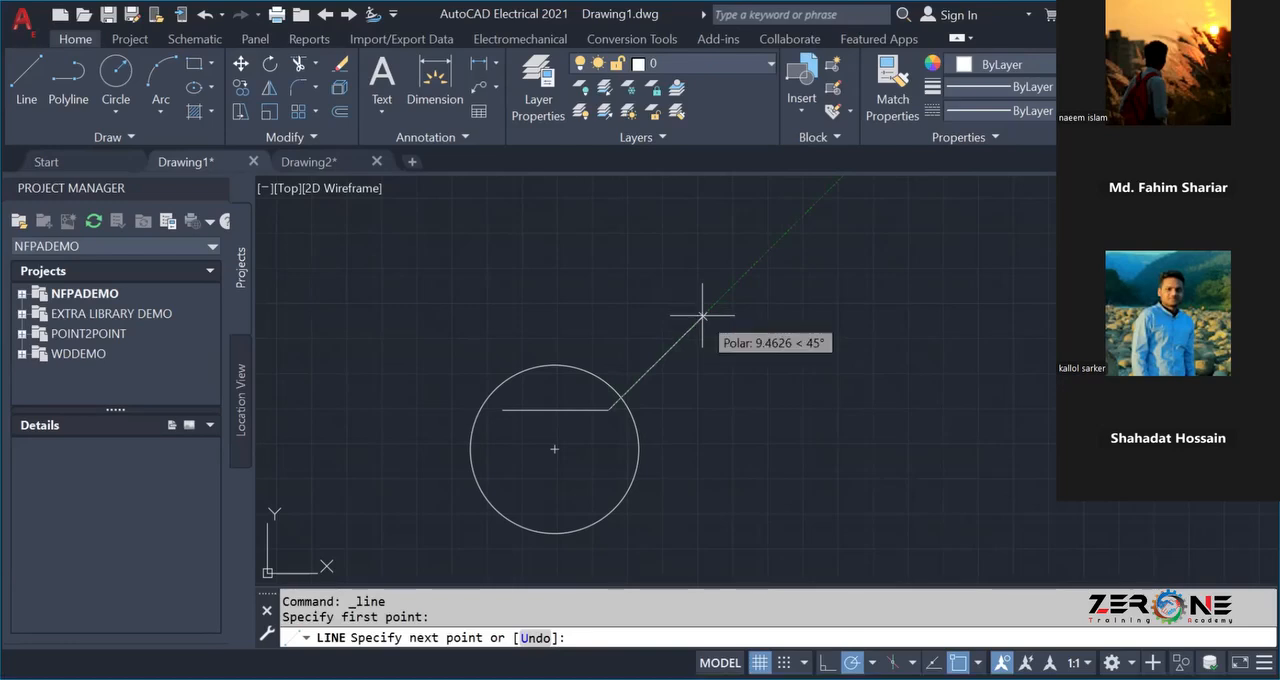
key(Return)
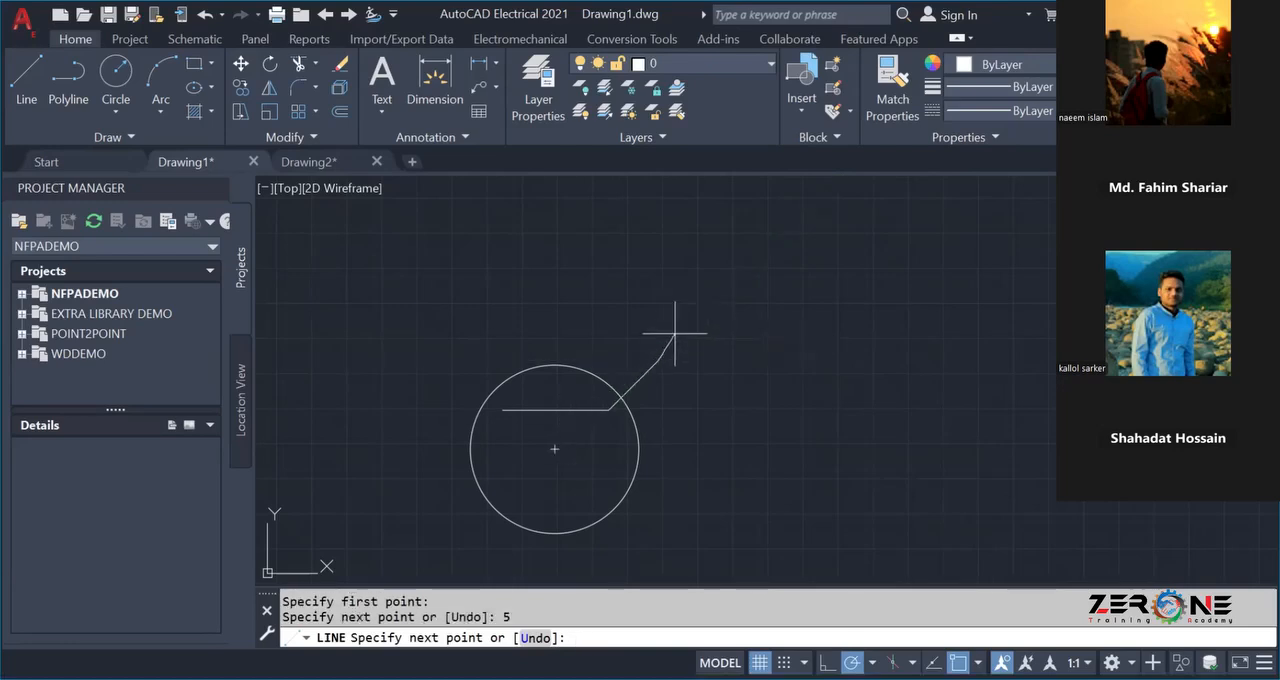
key(Escape)
Draw a 5-unit line at 135° from the horizontal line's left end.
scroll(618, 397, up, 4)
scroll(627, 368, down, 2)
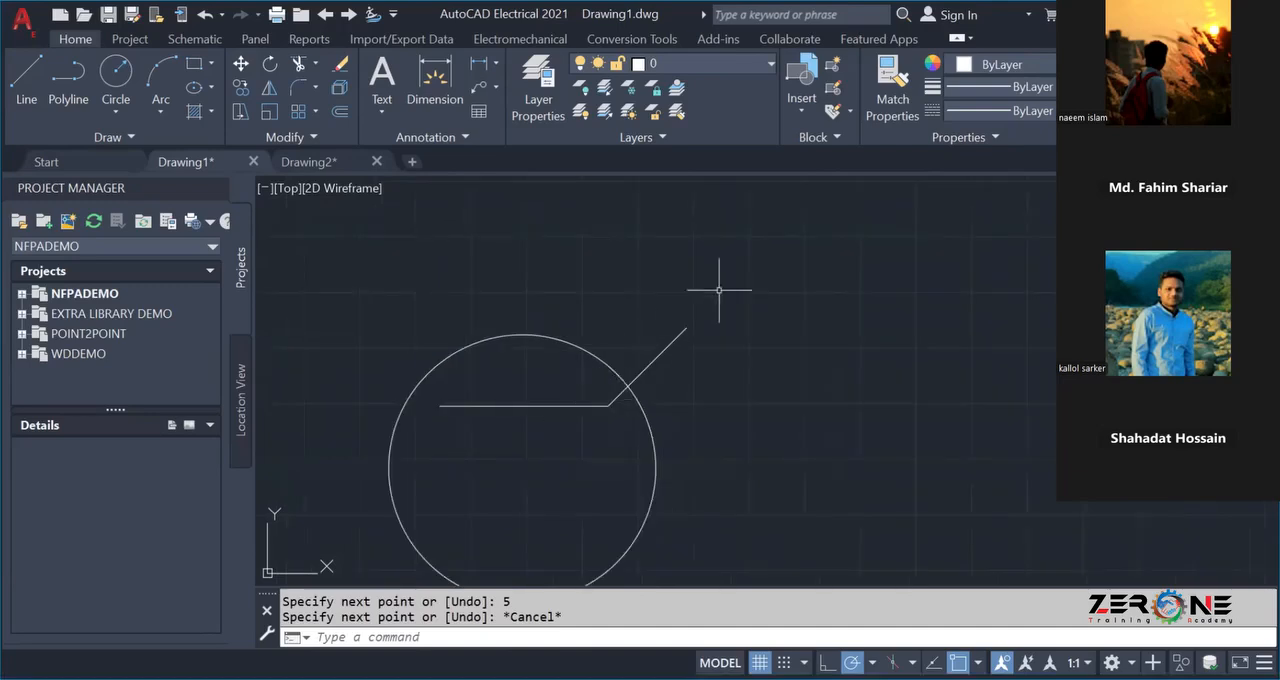
click(26, 80)
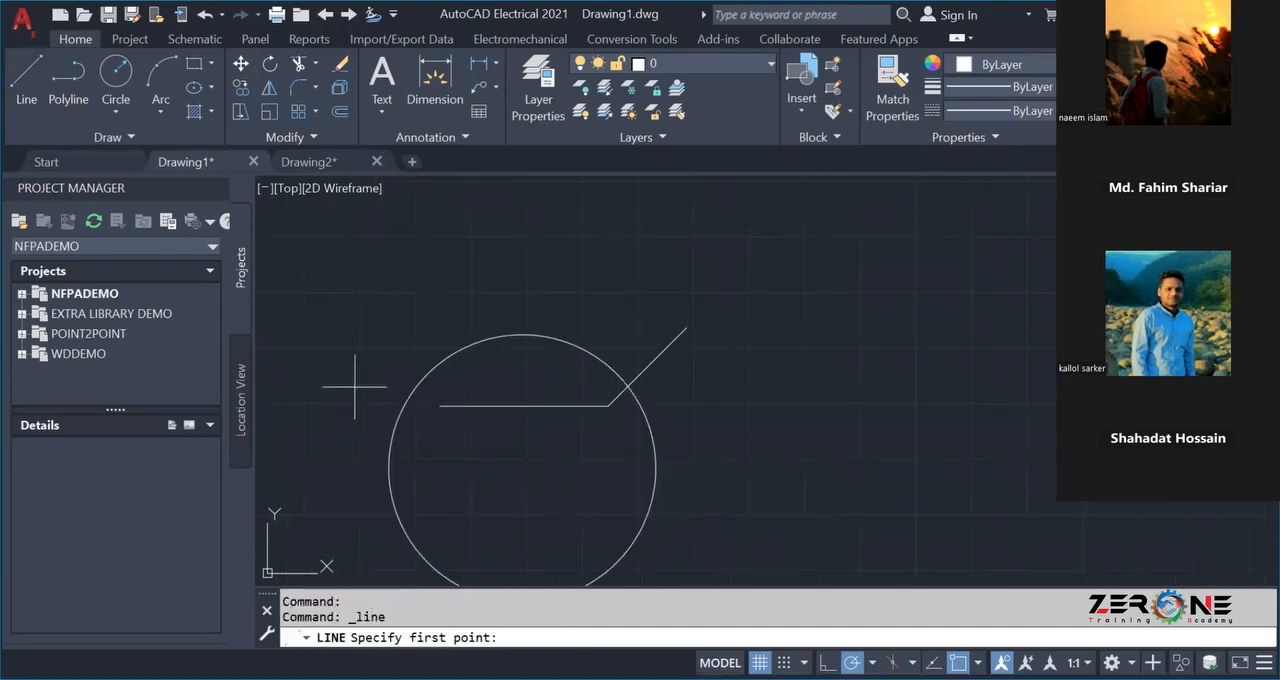
click(440, 405)
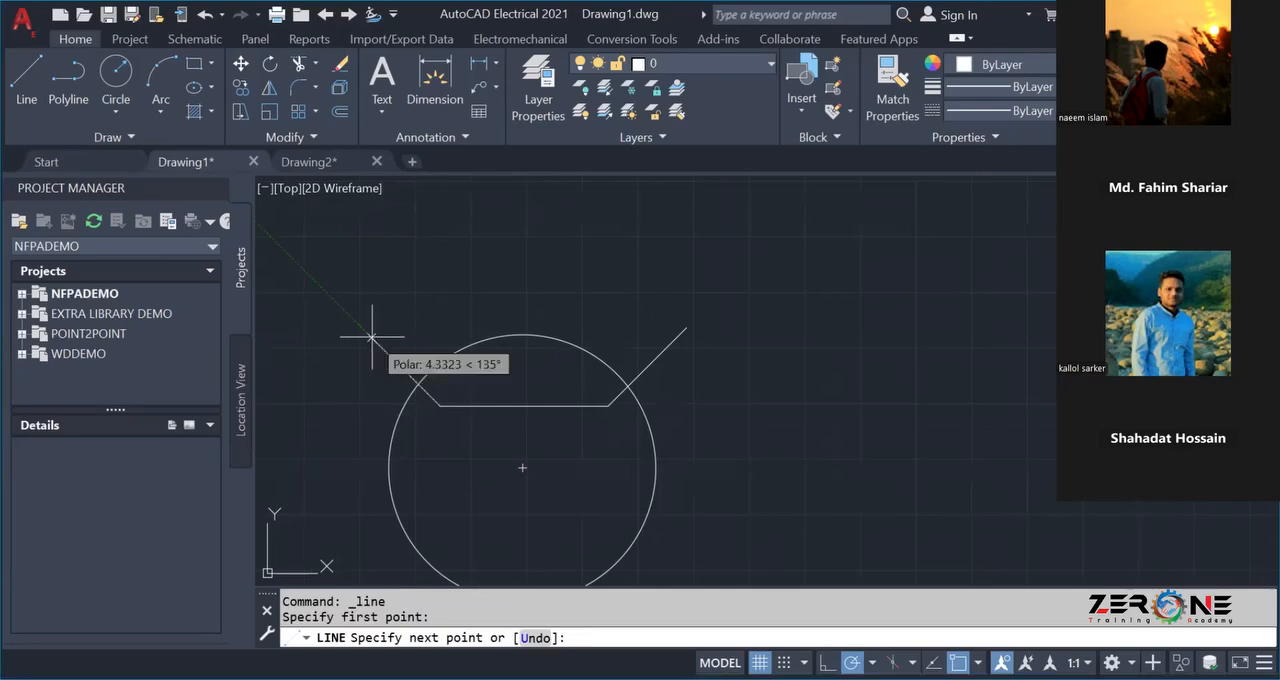
text(5)
key(Return)
key(Escape)
Copy the horizontal line and its two angled ends straight down from the line's midpoint into the circle's lower half.
scroll(389, 466, down, 2)
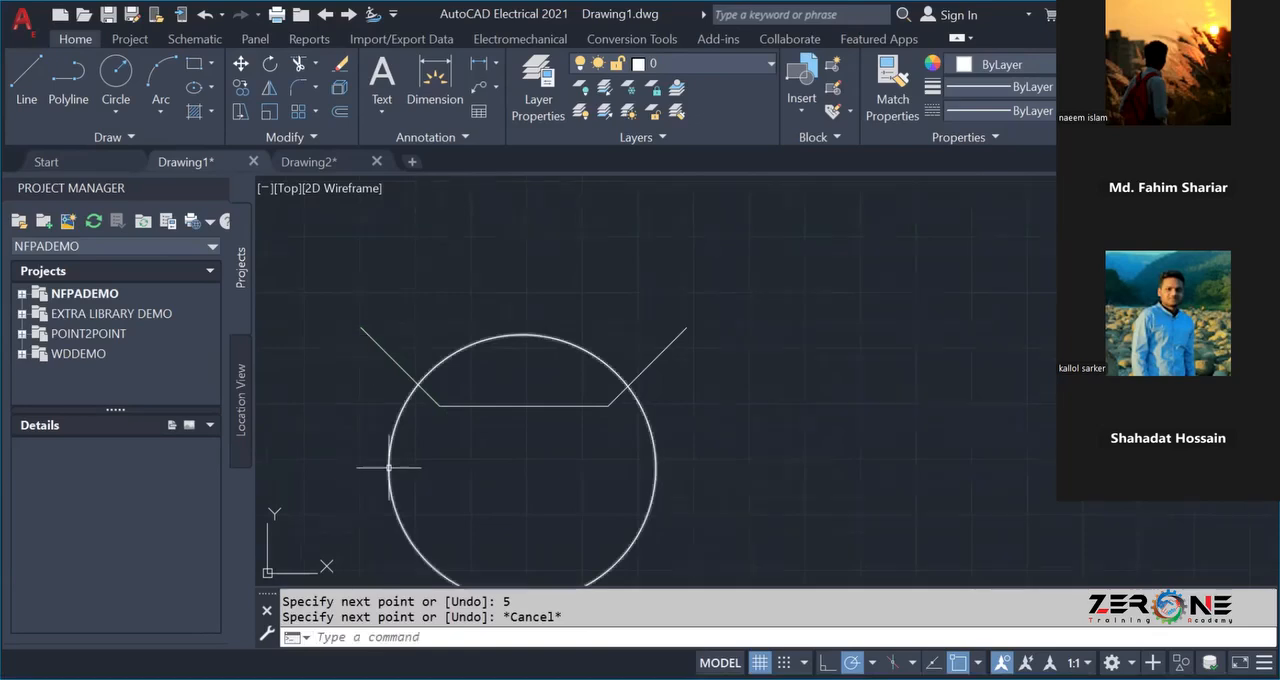
scroll(389, 466, up, 3)
scroll(400, 460, down, 1)
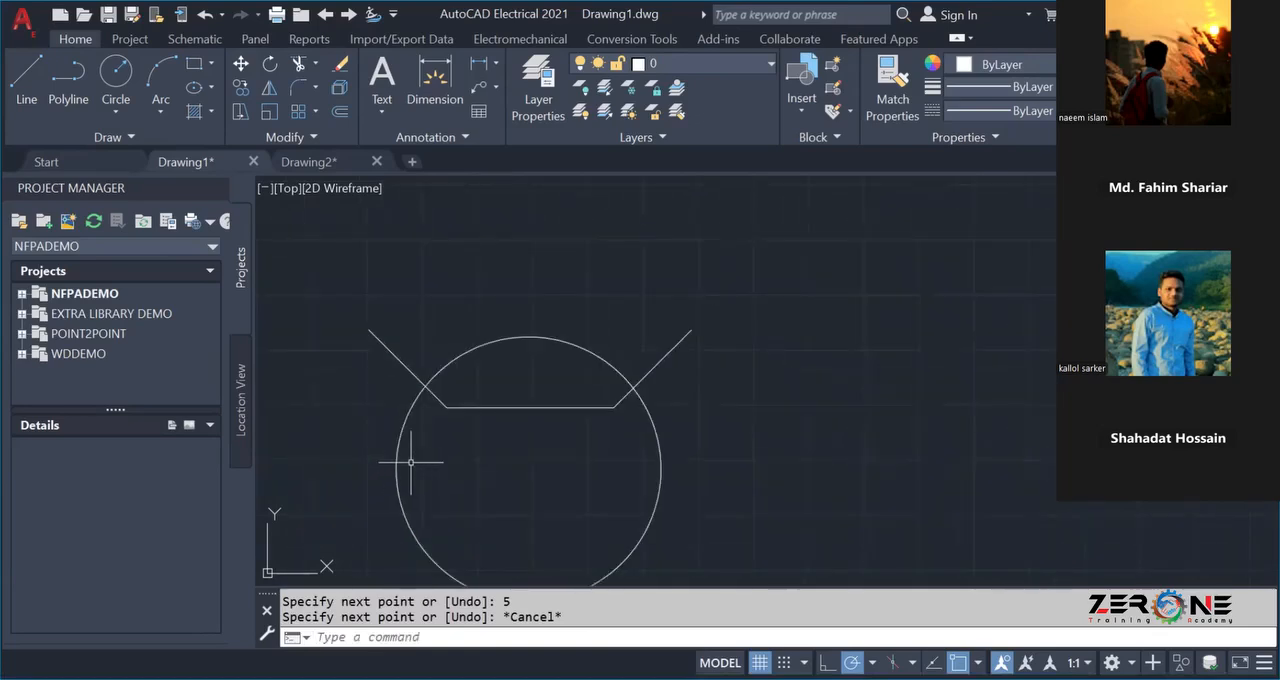
click(336, 304)
click(737, 428)
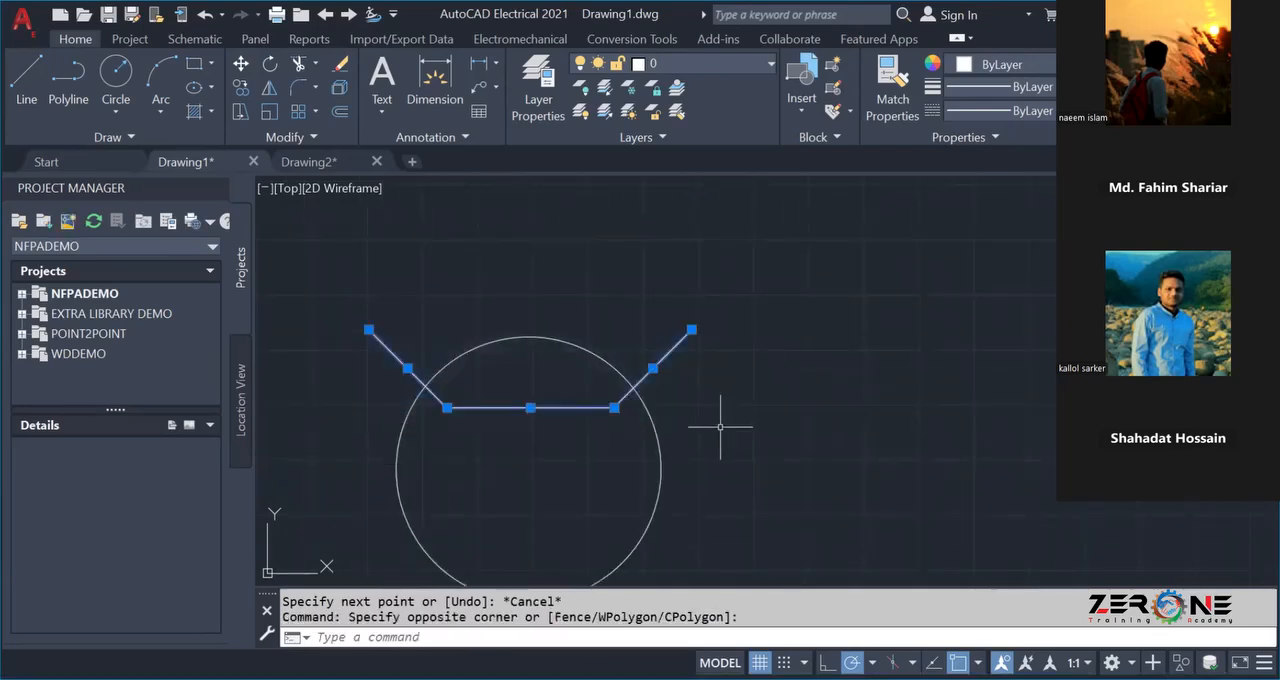
right_click(508, 407)
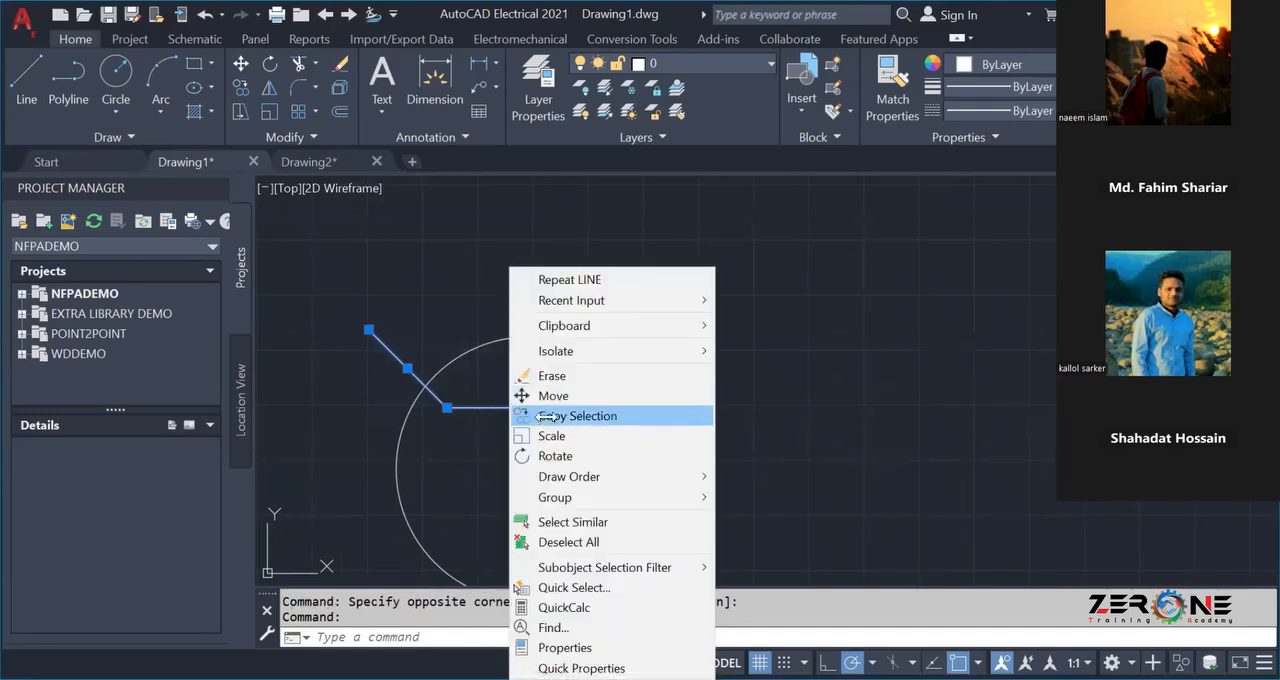
click(545, 412)
click(530, 408)
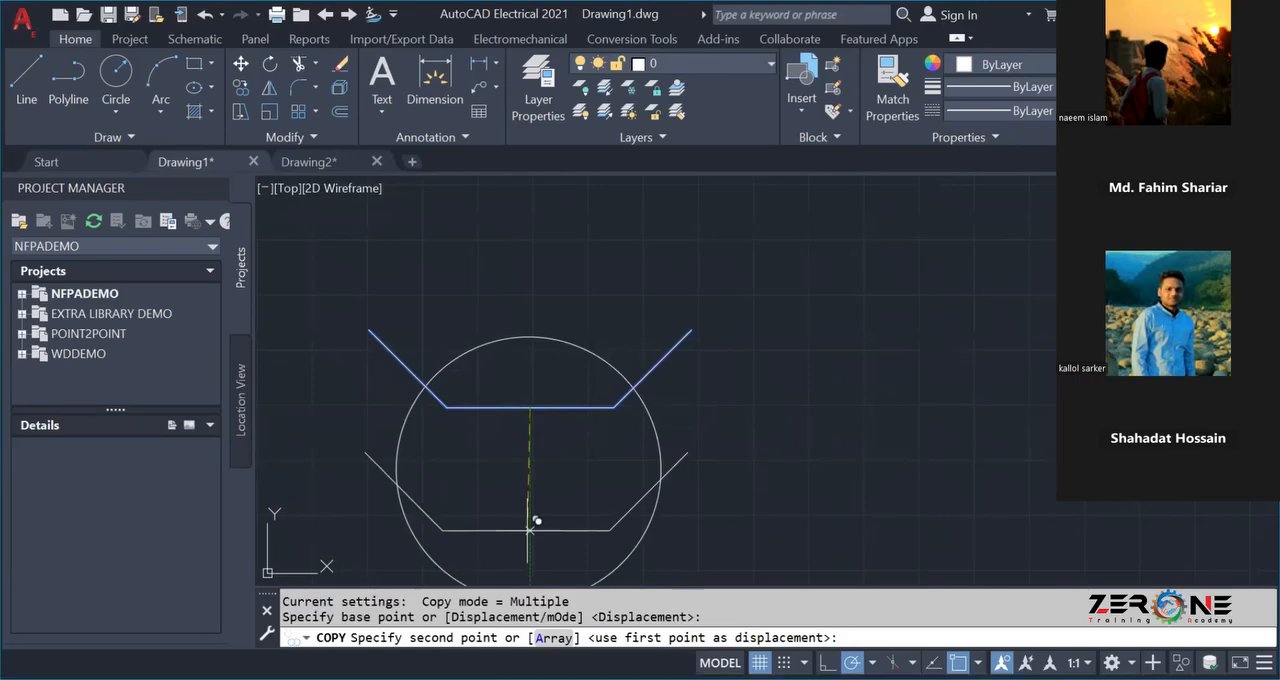
click(530, 545)
key(Escape)
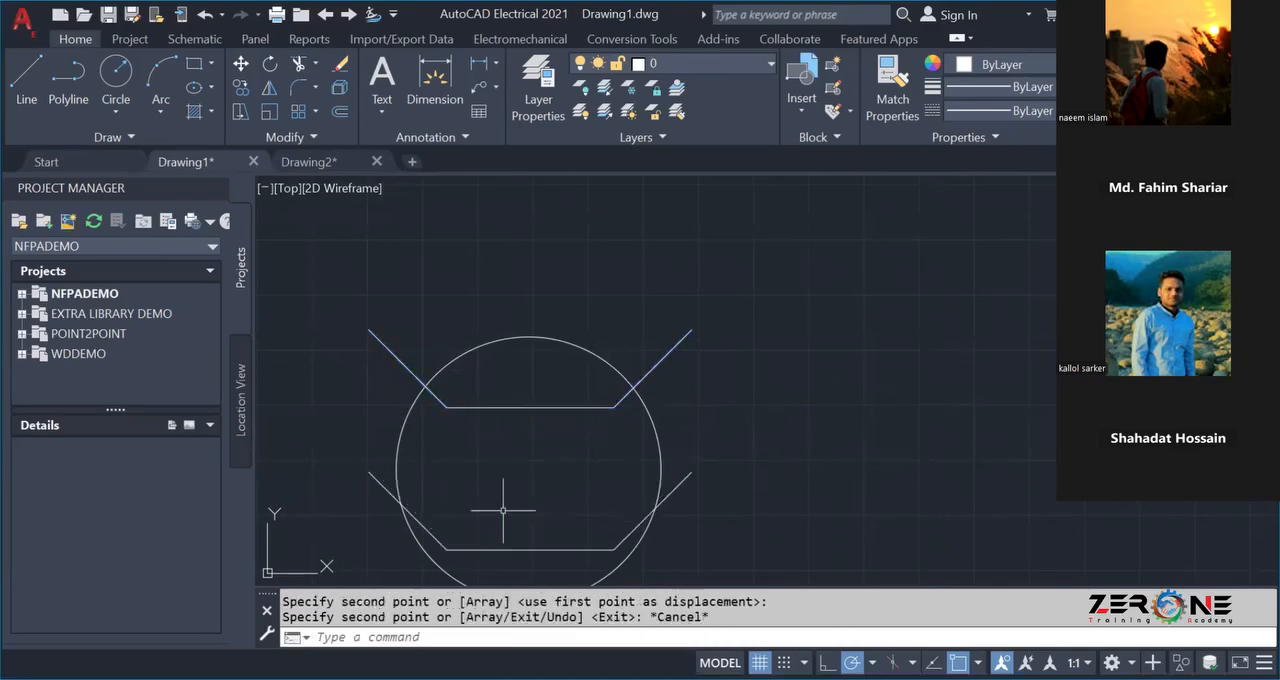
scroll(510, 520, down, 3)
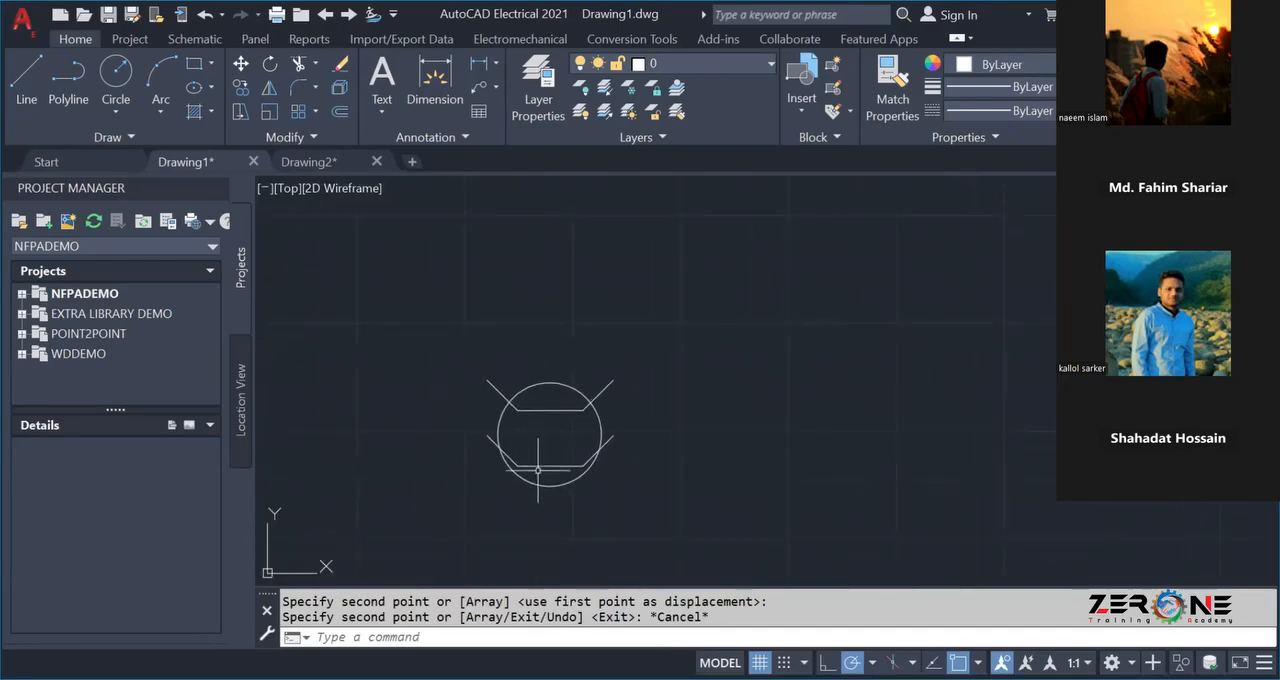
click(449, 423)
click(636, 471)
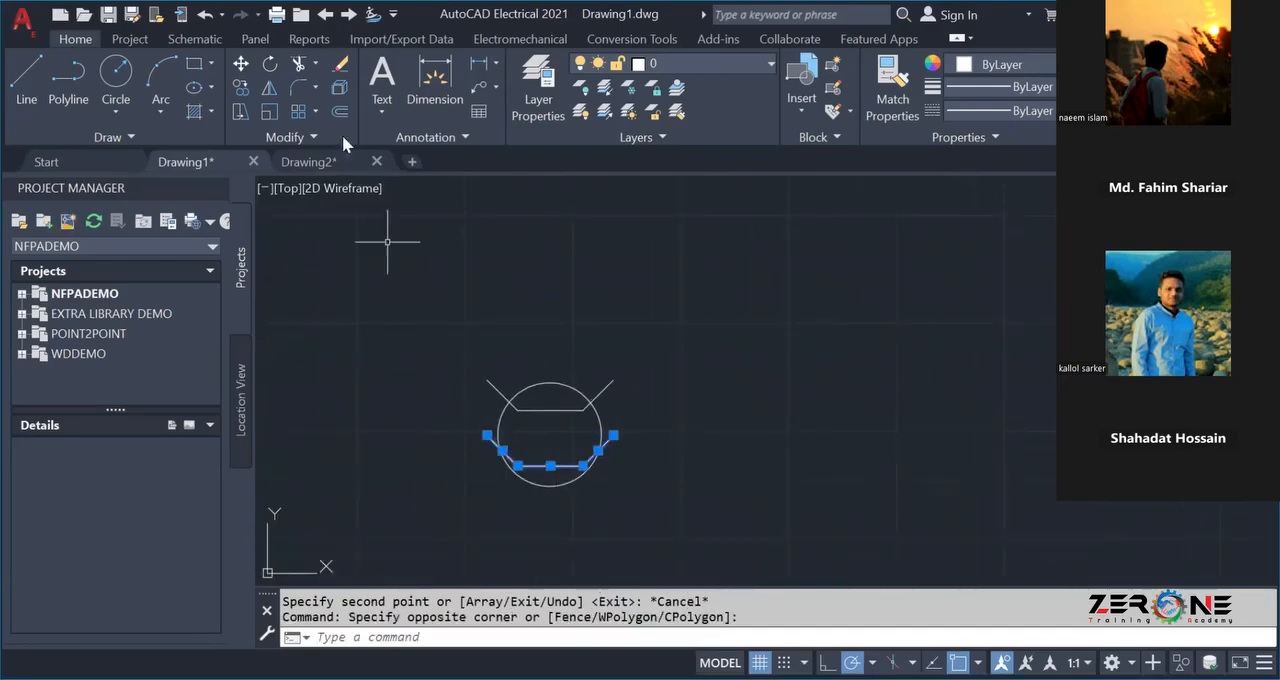
click(269, 65)
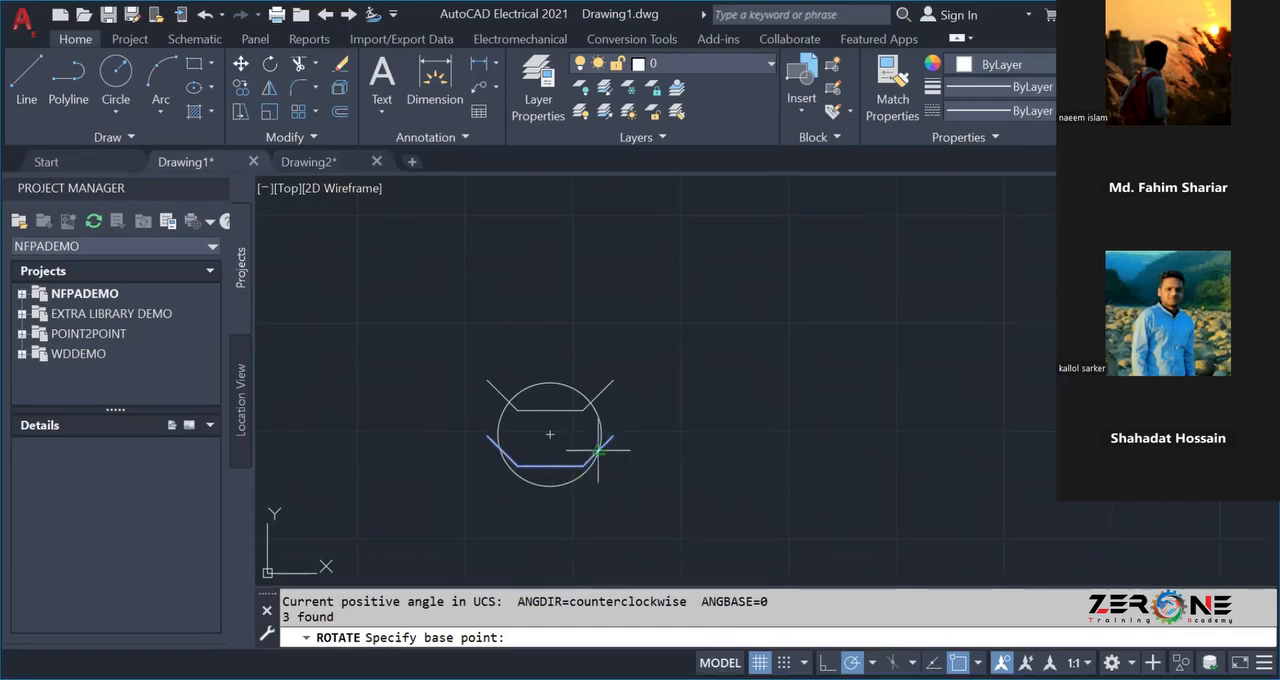
key(Escape)
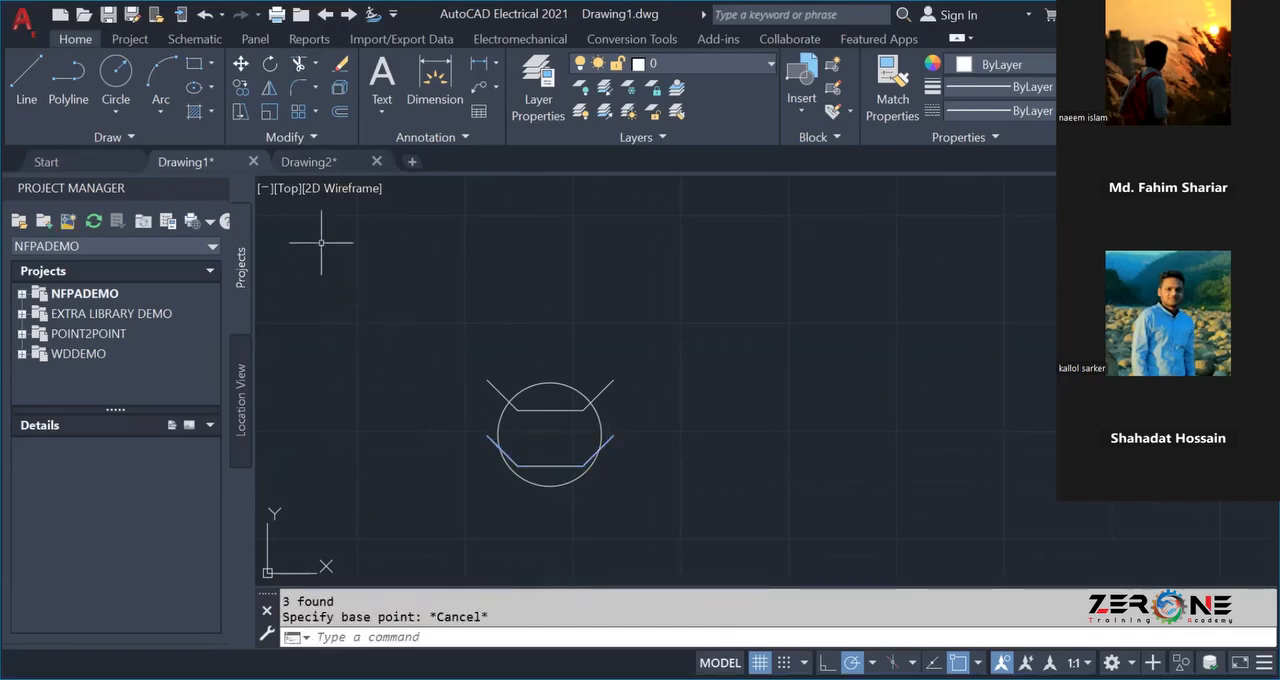
Try to mirror the copied three-line shape about the horizontal axis through the outer ends of its angled lines.
click(470, 421)
click(665, 484)
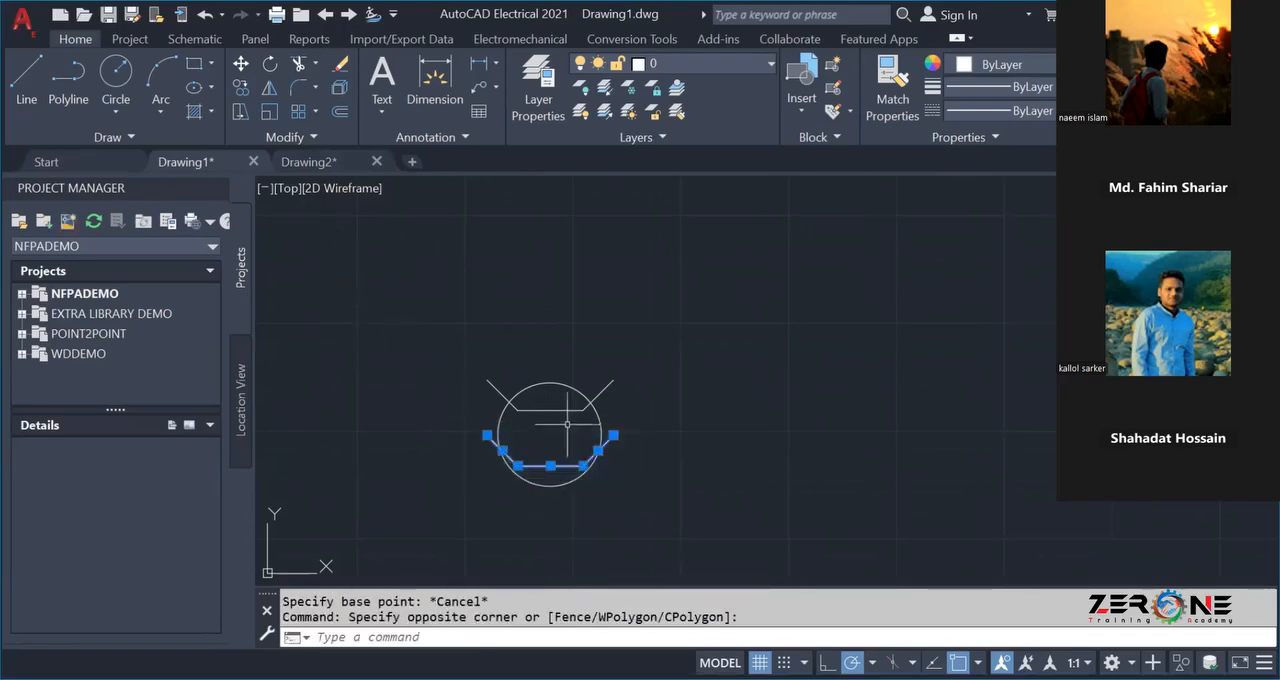
click(270, 90)
click(487, 437)
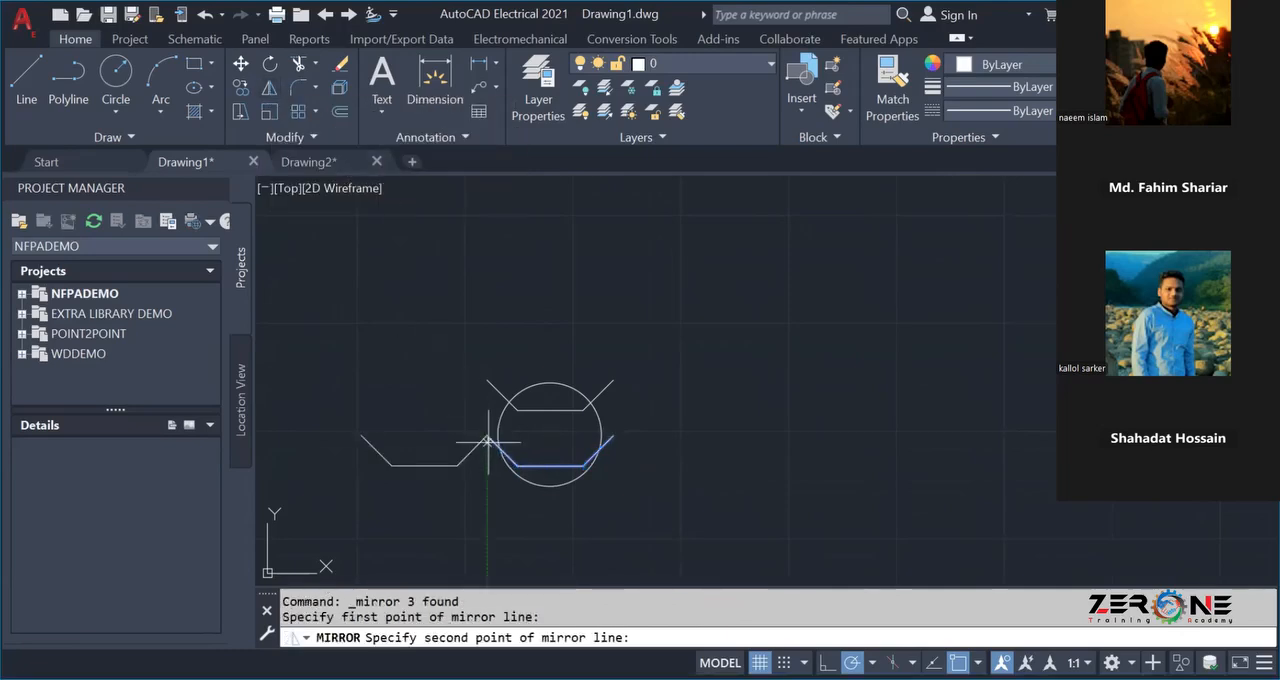
click(613, 434)
key(Escape)
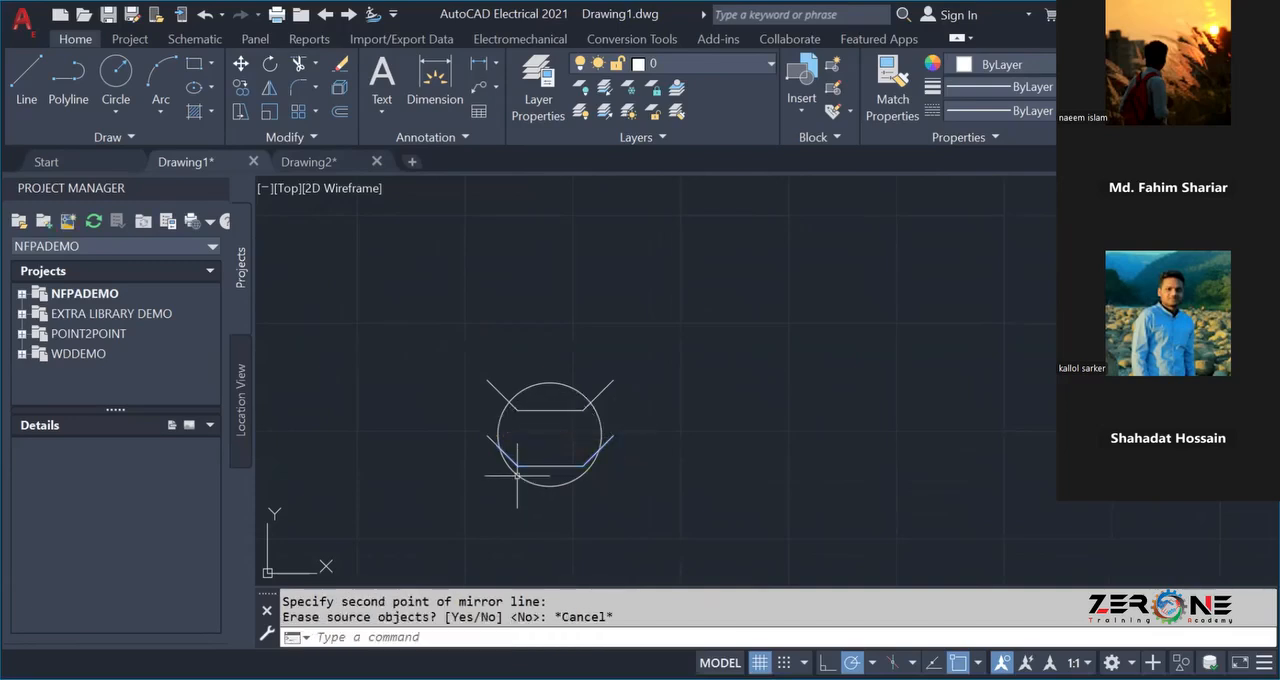
click(461, 421)
click(623, 476)
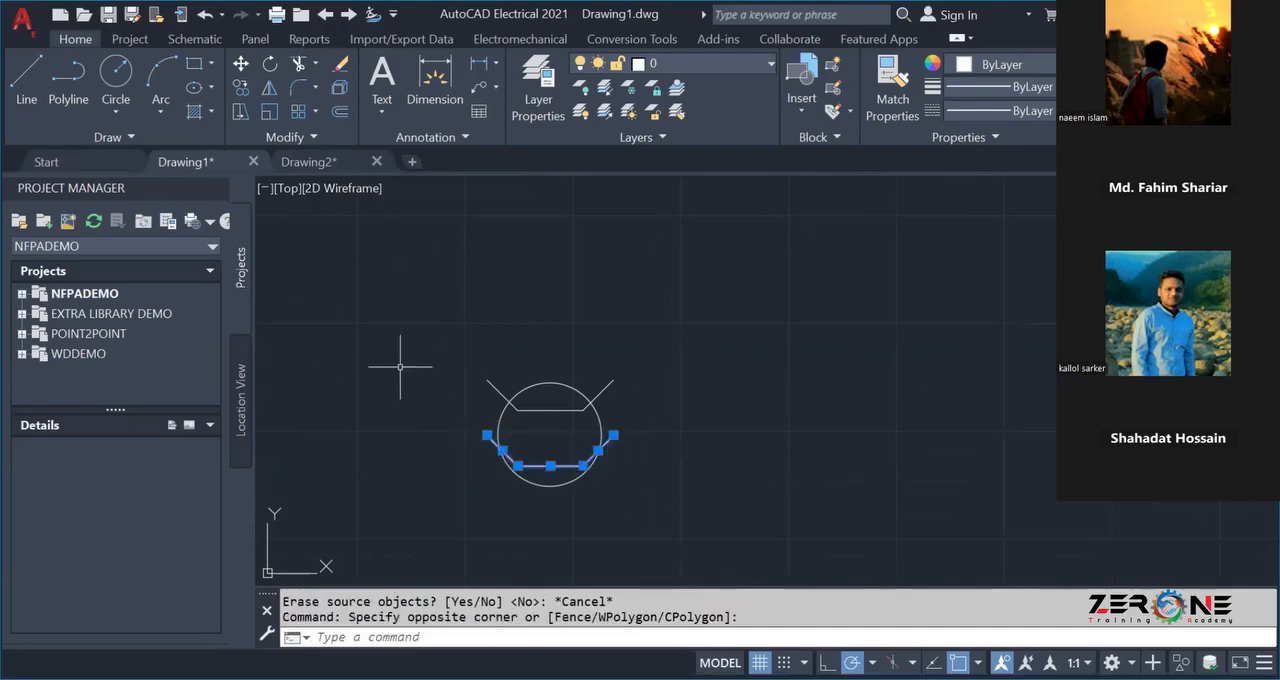
click(267, 90)
click(487, 436)
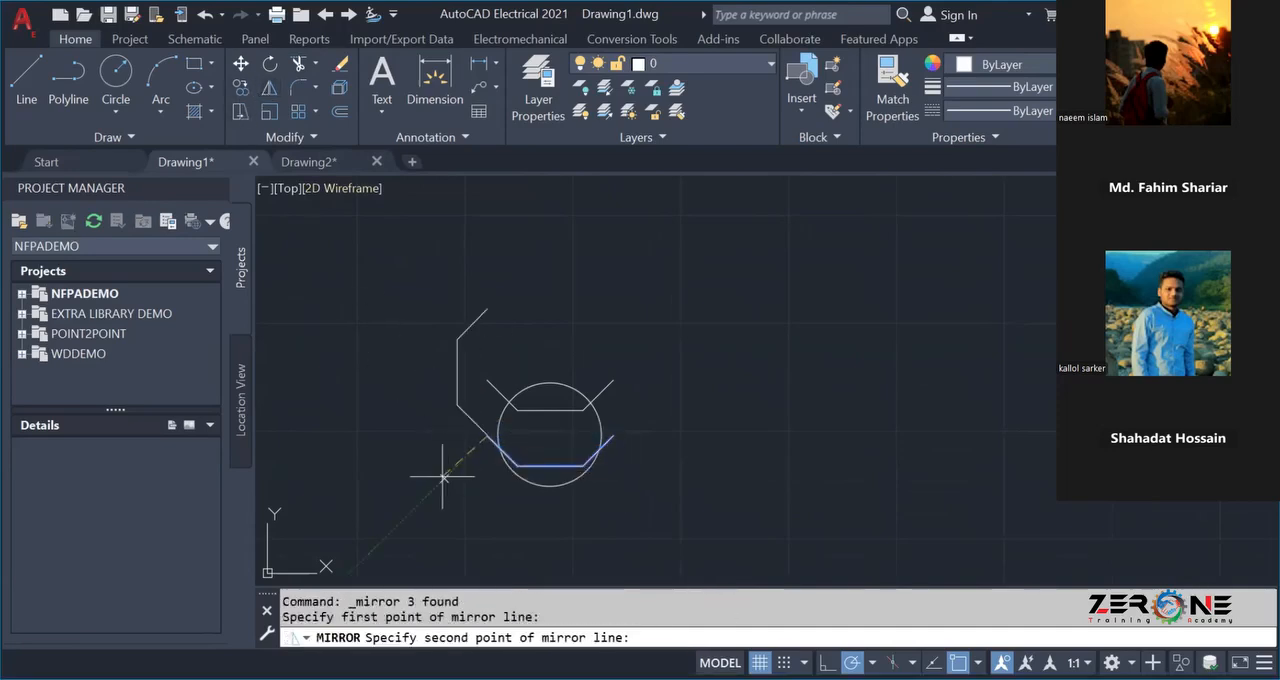
click(637, 436)
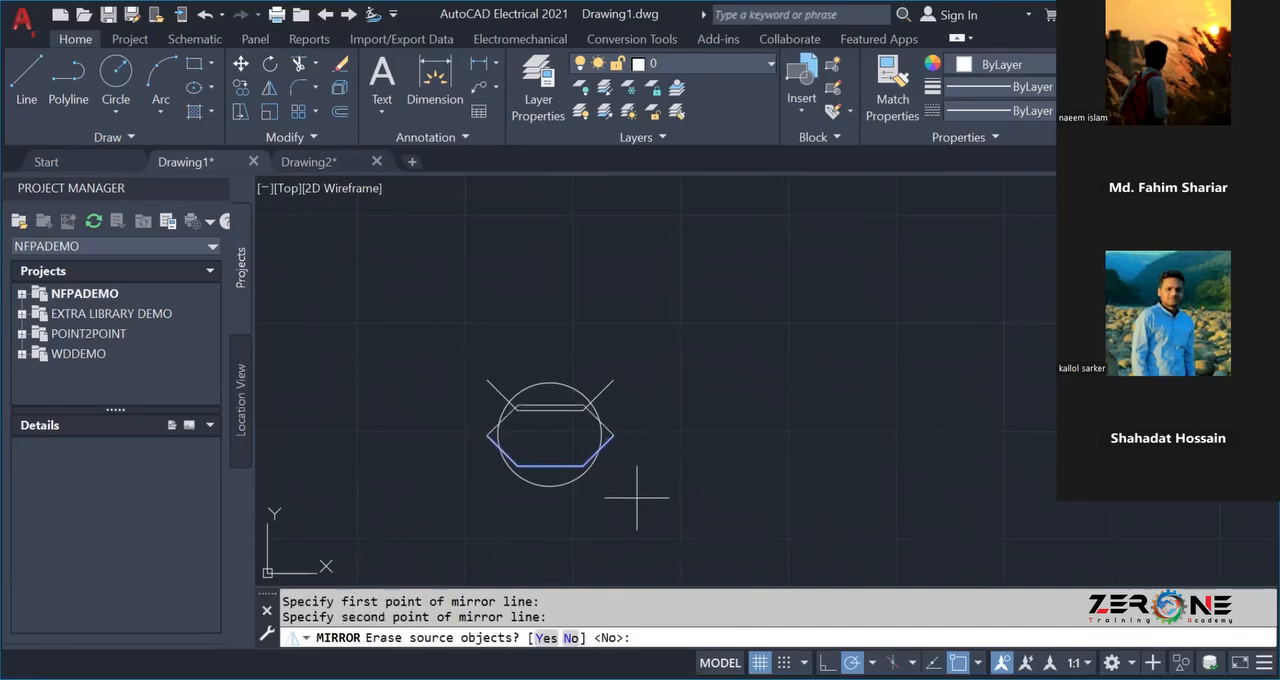
key(Escape)
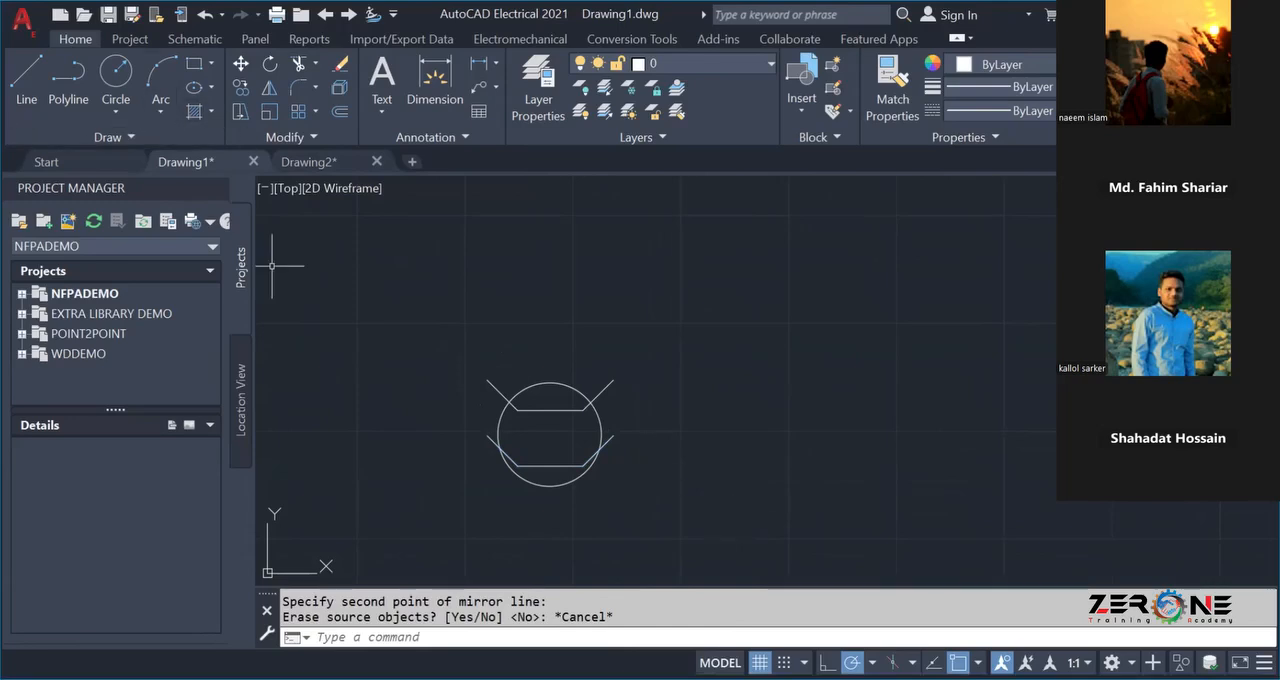
Mirror the lower three-line shape upward about the horizontal axis through its outer ends, keeping the source objects.
click(472, 424)
click(628, 470)
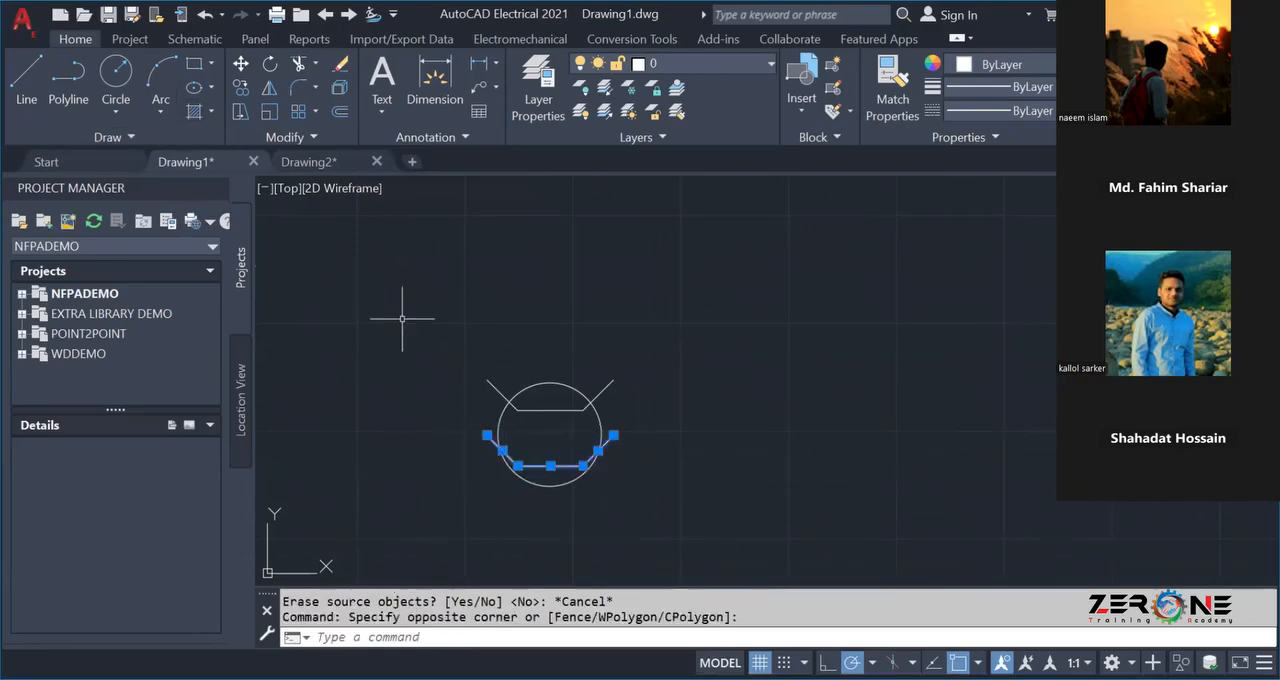
click(266, 88)
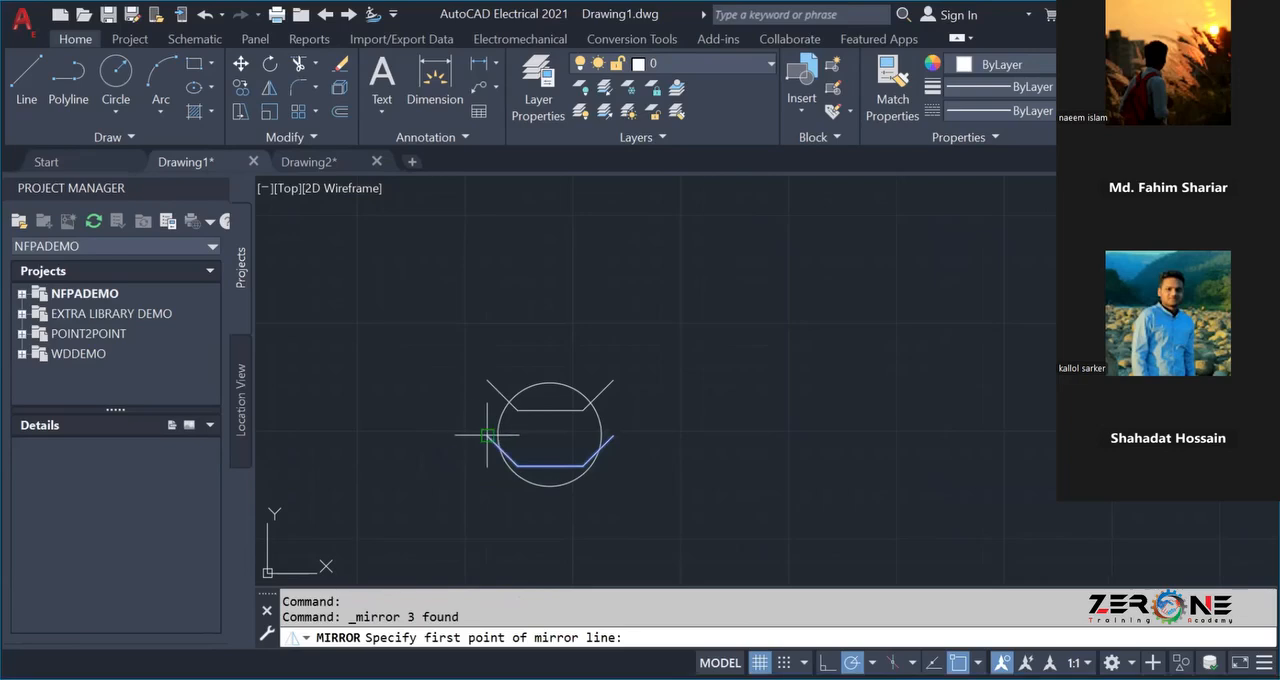
click(367, 555)
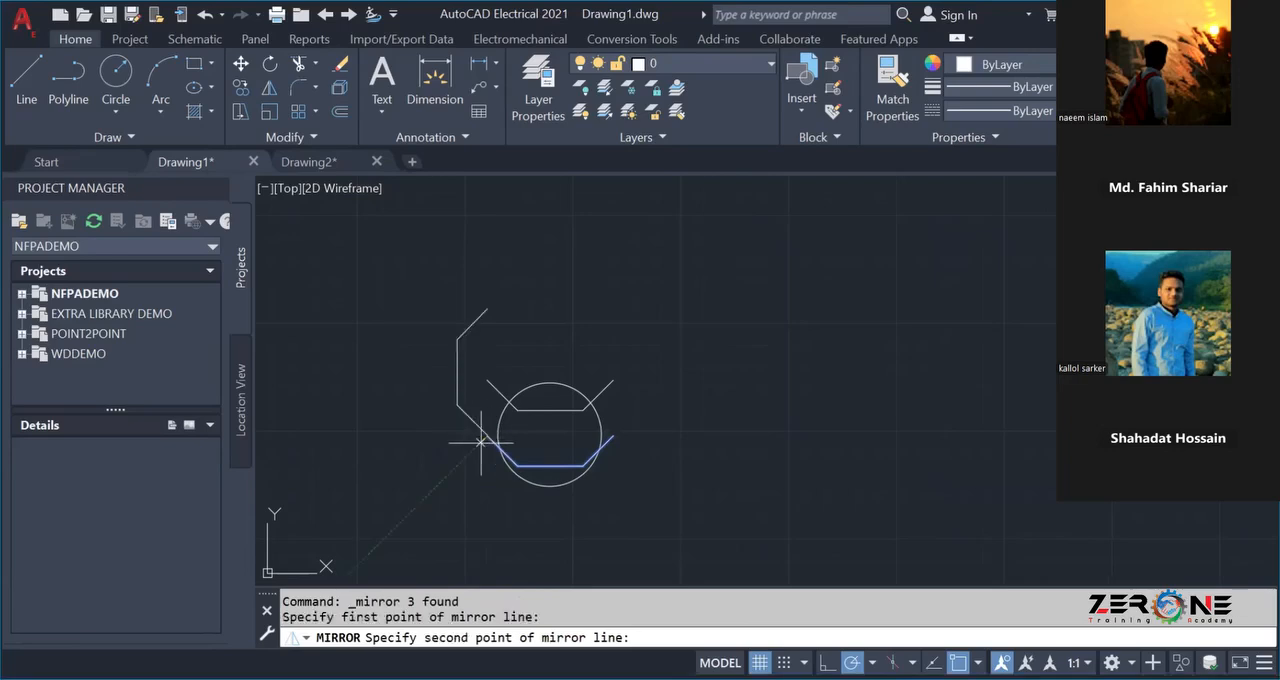
click(604, 437)
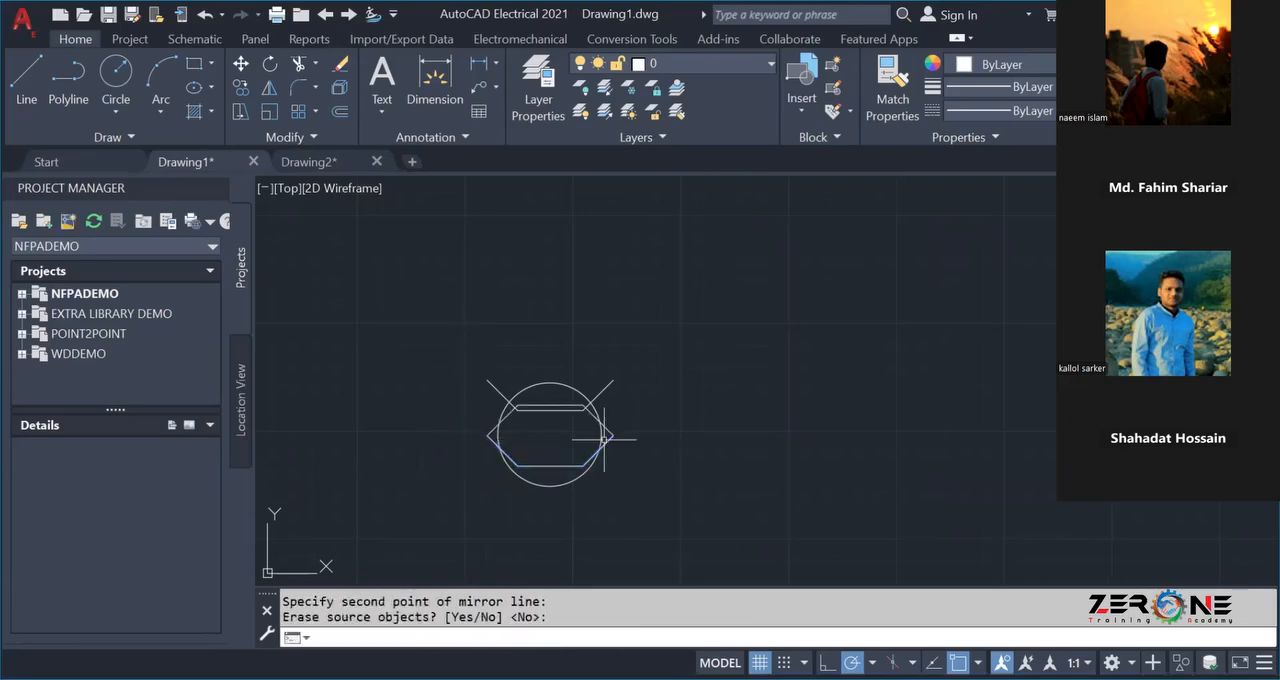
key(Escape)
Delete the three source lines of the lower copied shape, keeping the mirrored lines.
click(466, 433)
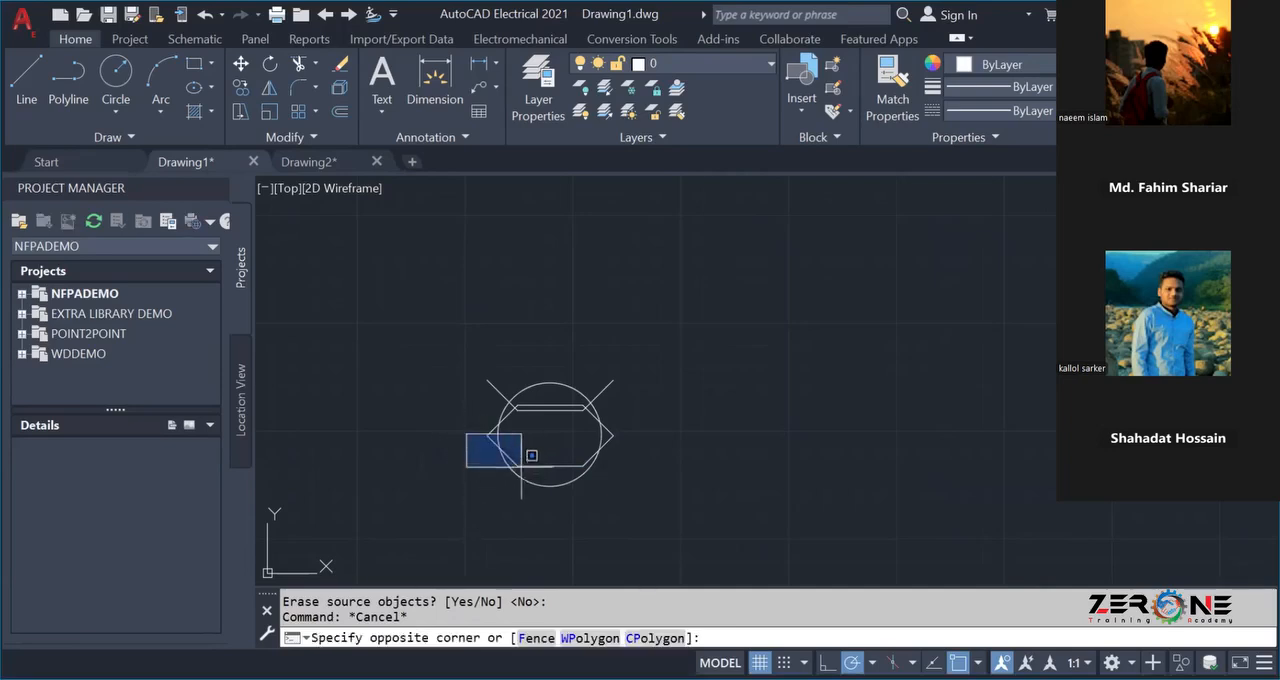
click(655, 468)
key(Delete)
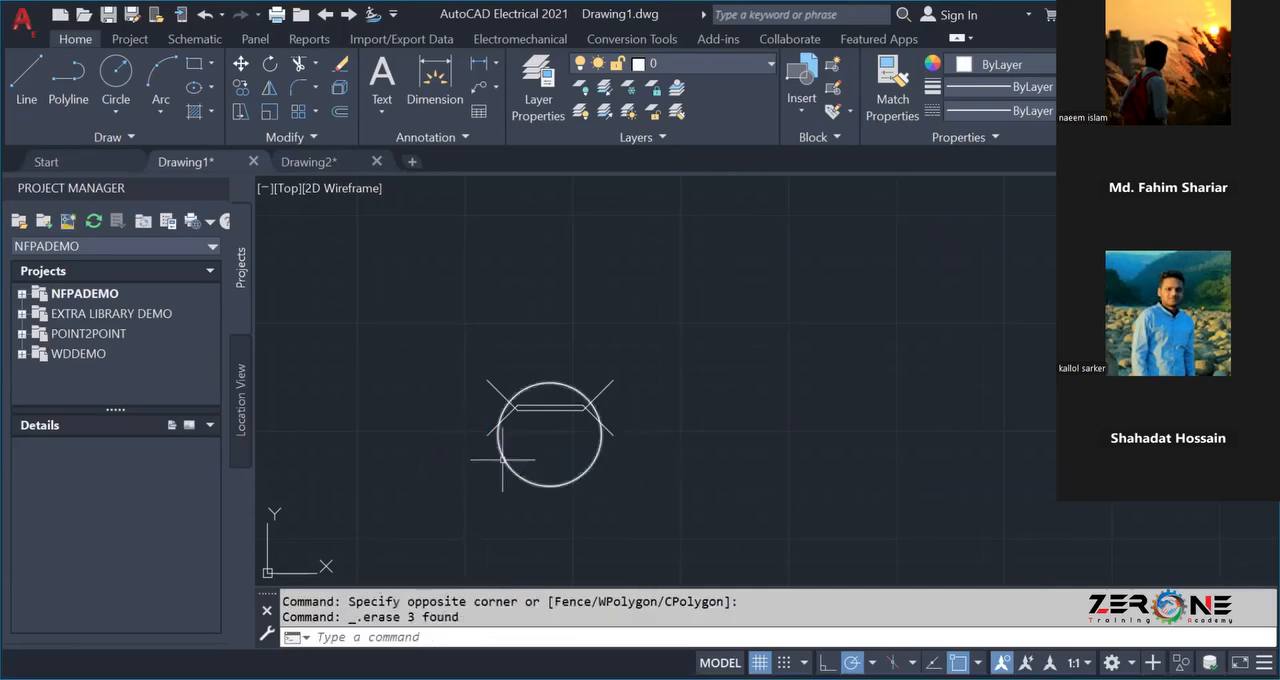
click(469, 396)
click(630, 455)
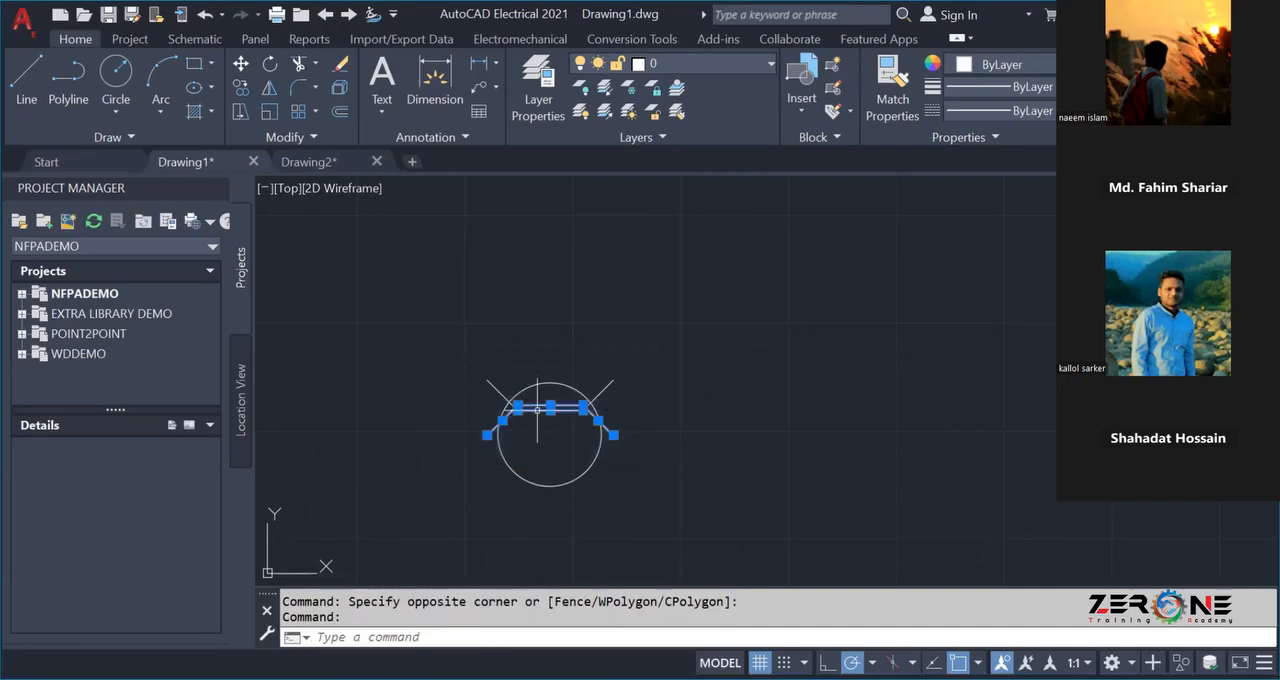
key(Escape)
Move the three mirrored lines straight down about 7.2 units into the circle's lower half.
scroll(446, 430, up, 4)
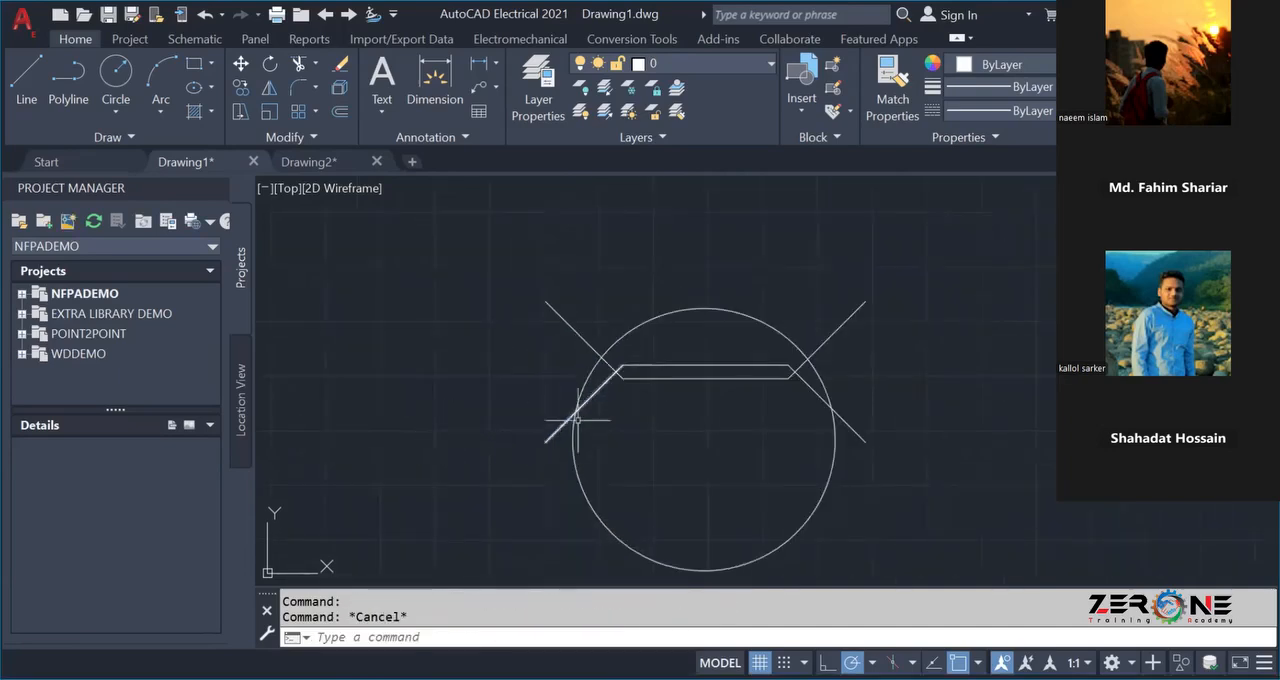
click(582, 406)
click(700, 366)
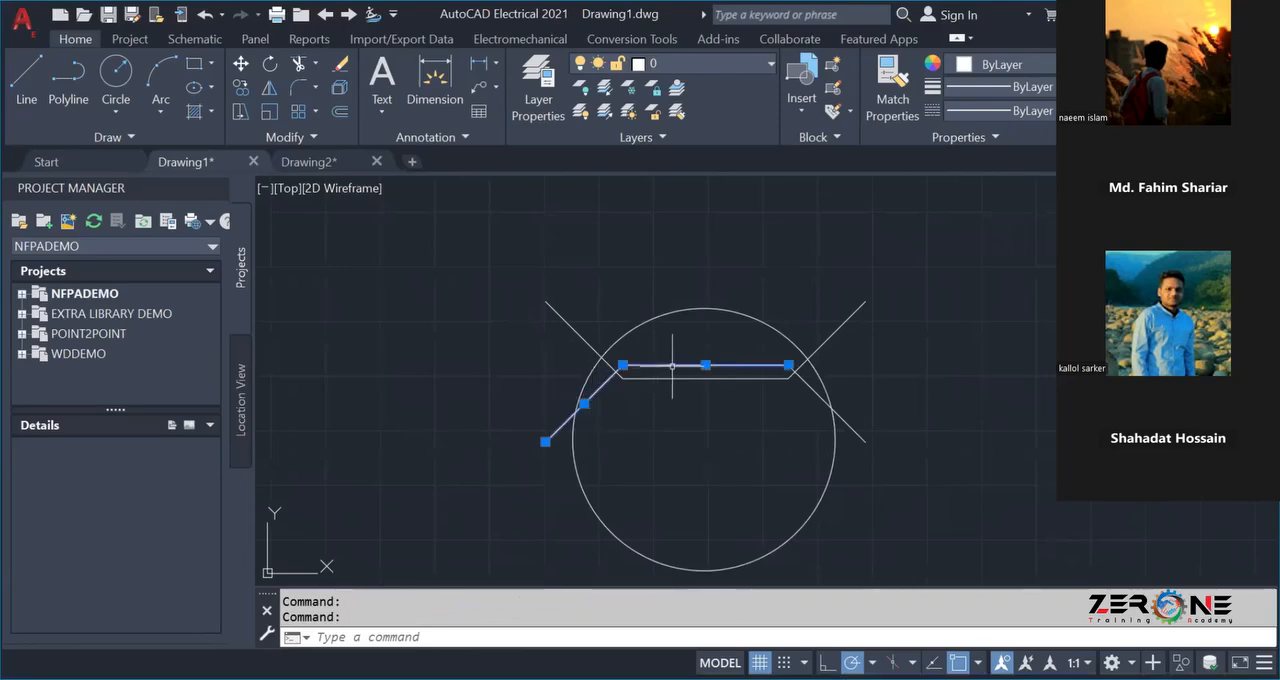
click(816, 393)
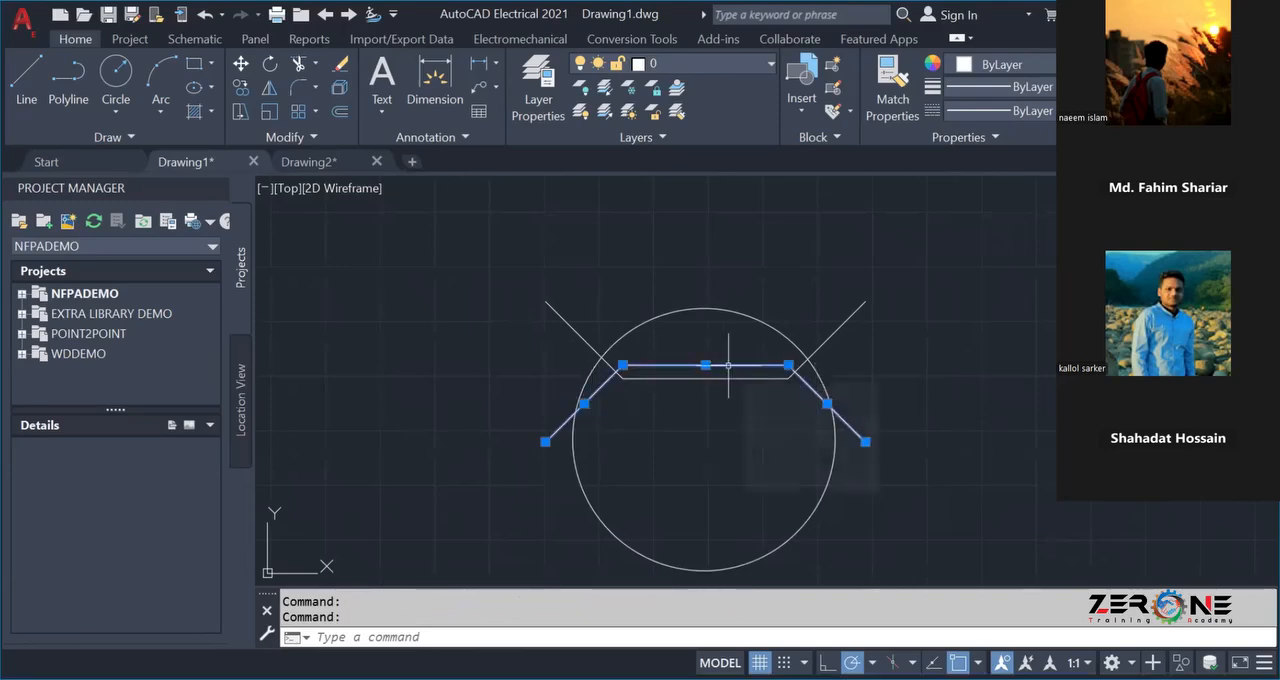
right_click(731, 370)
click(770, 314)
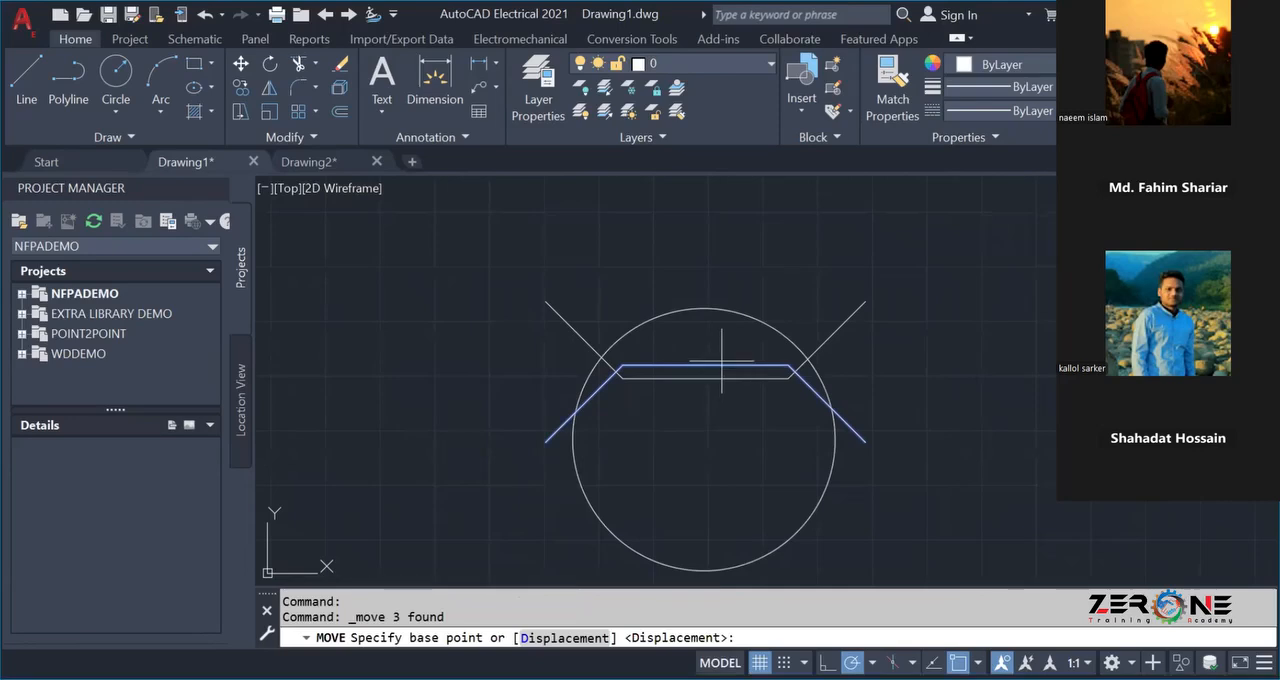
click(721, 365)
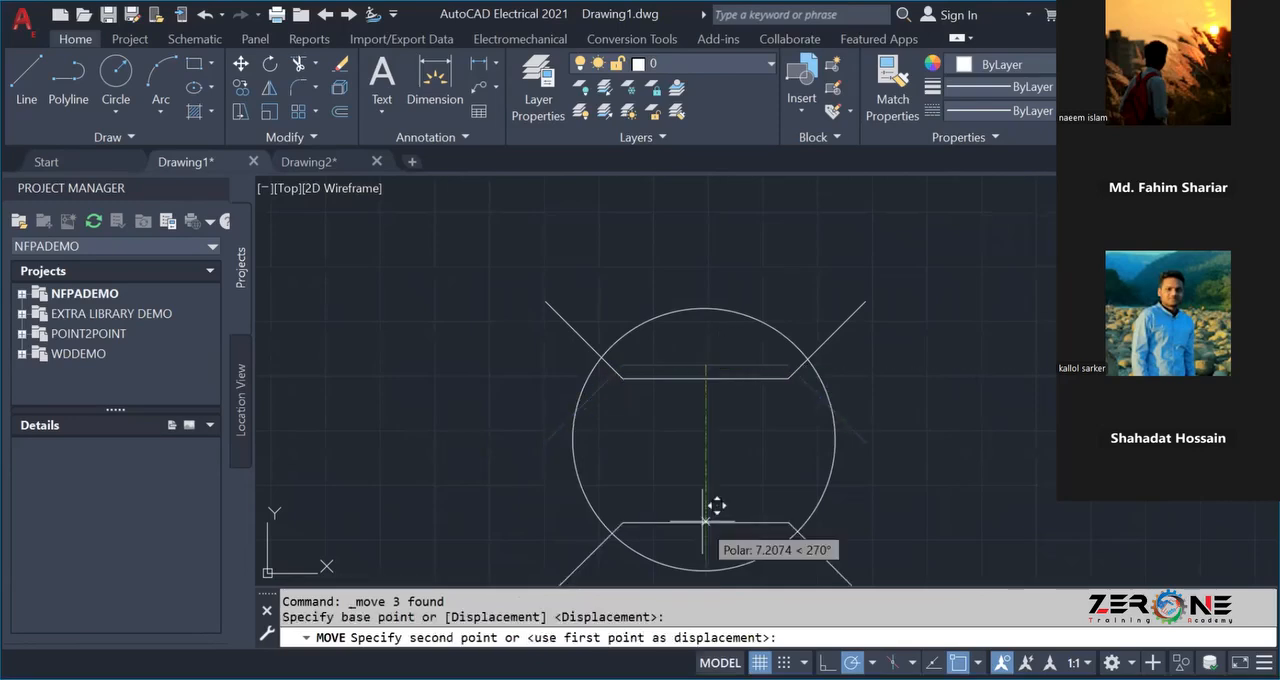
click(704, 520)
Turn ortho on and start a line from the circle's center.
scroll(745, 460, down, 2)
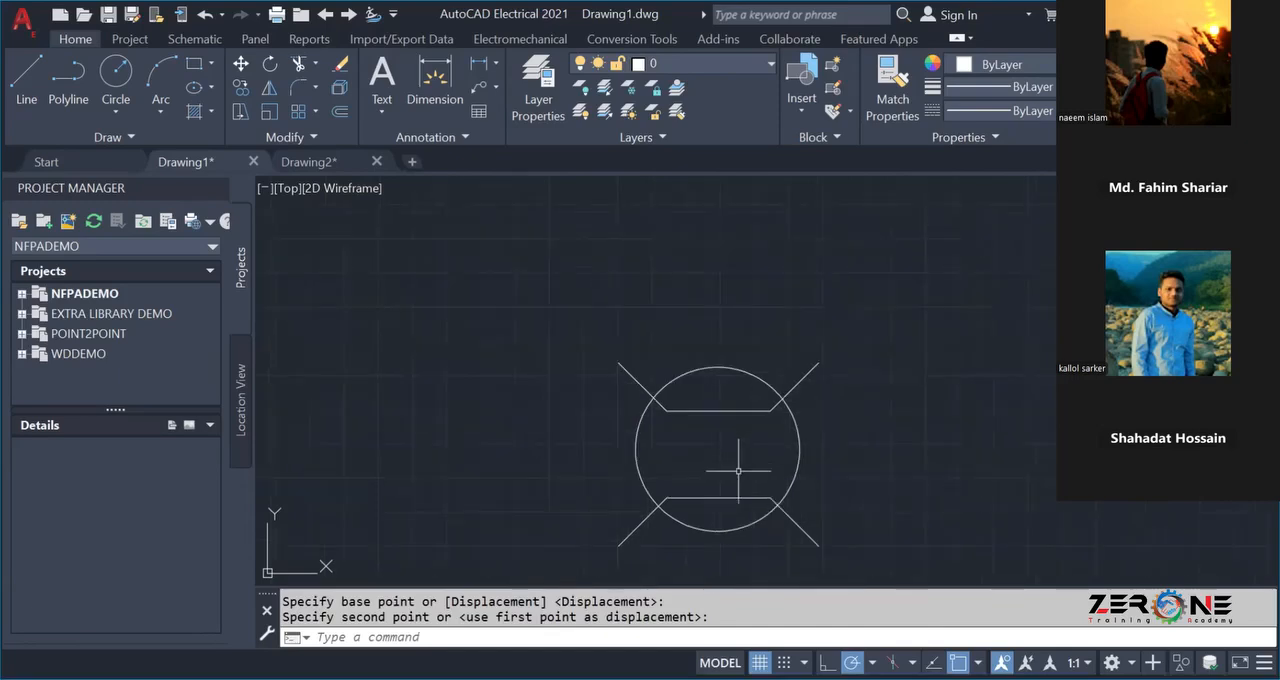
click(26, 82)
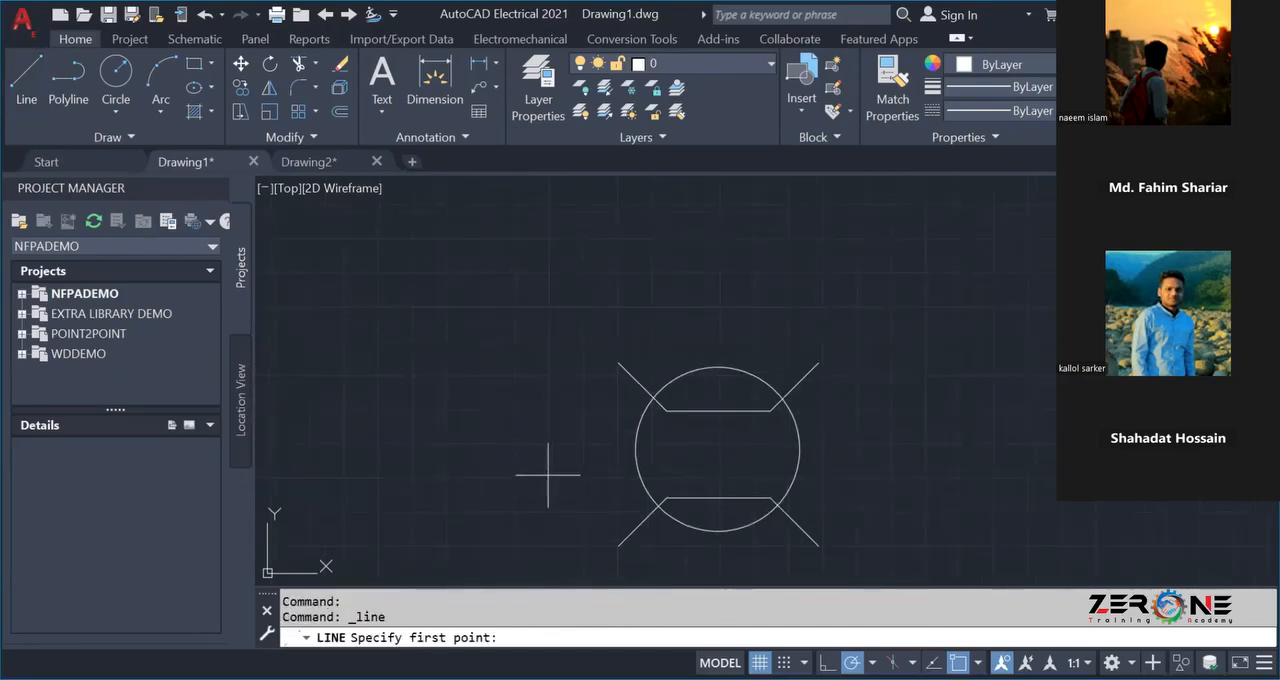
key(F8)
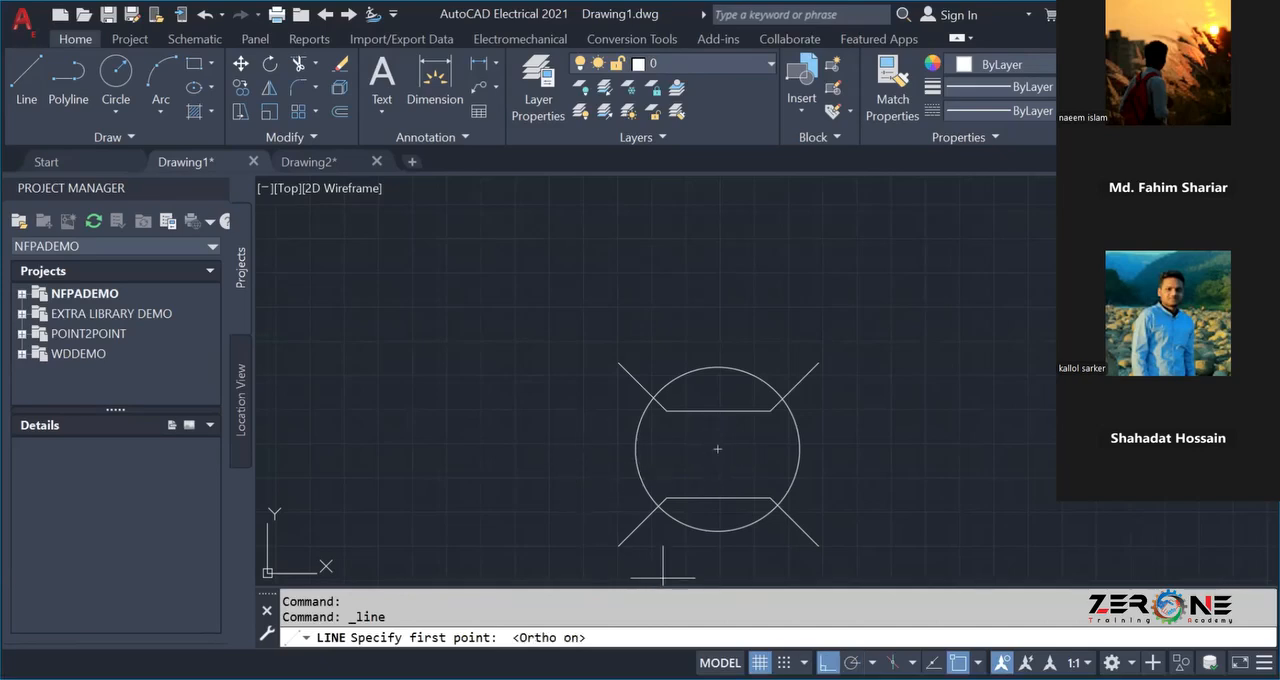
click(719, 449)
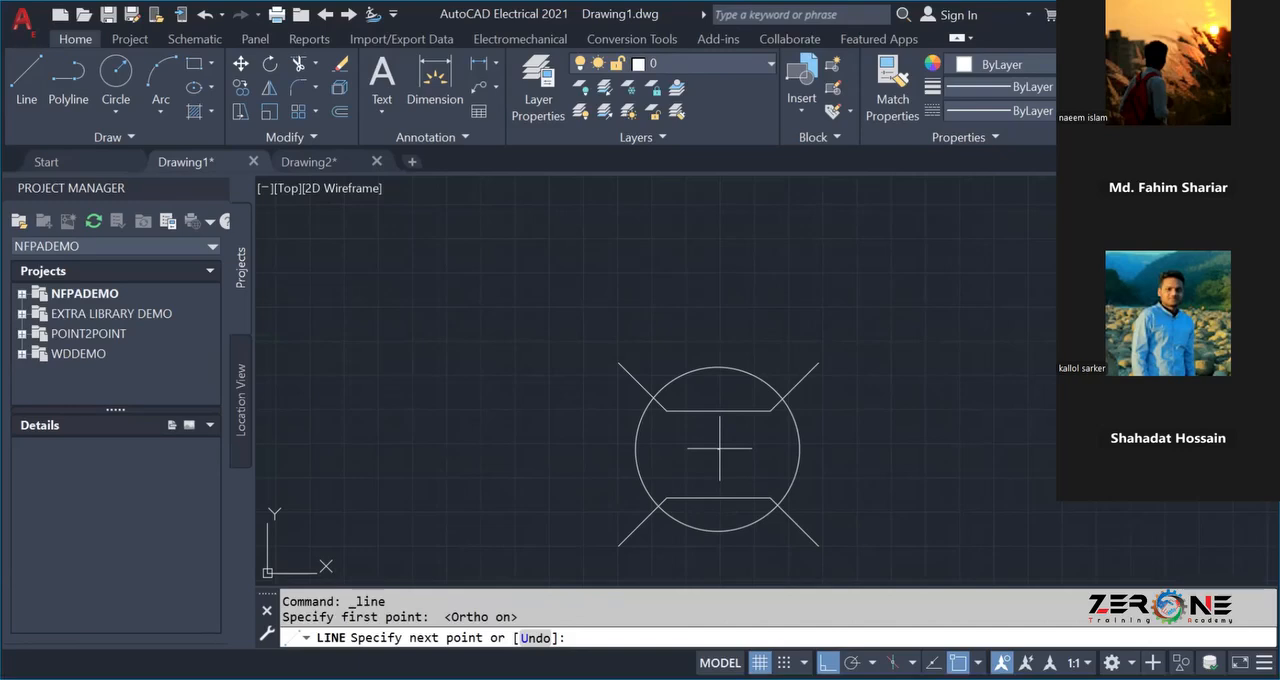
Draw a horizontal line through the circle's center, extending past the circle on both sides.
click(840, 449)
click(595, 449)
key(Escape)
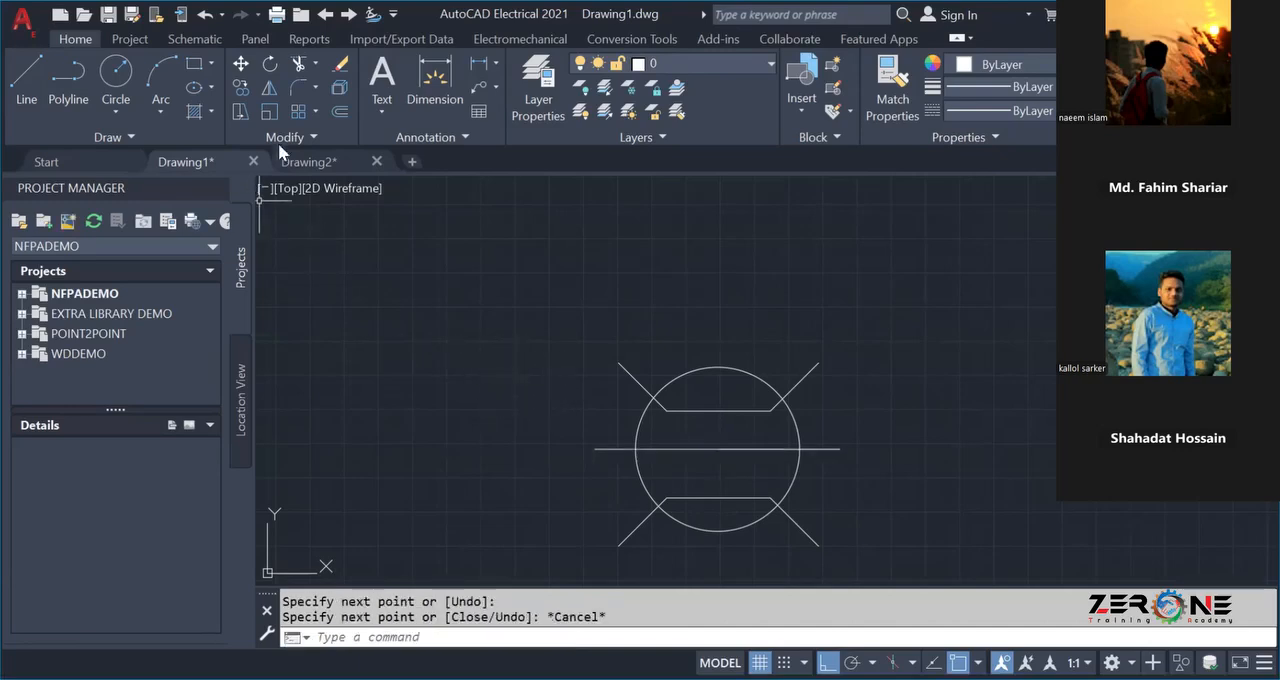
Trim all line segments inside the circle, keeping only the six stubs outside it.
click(299, 65)
click(717, 409)
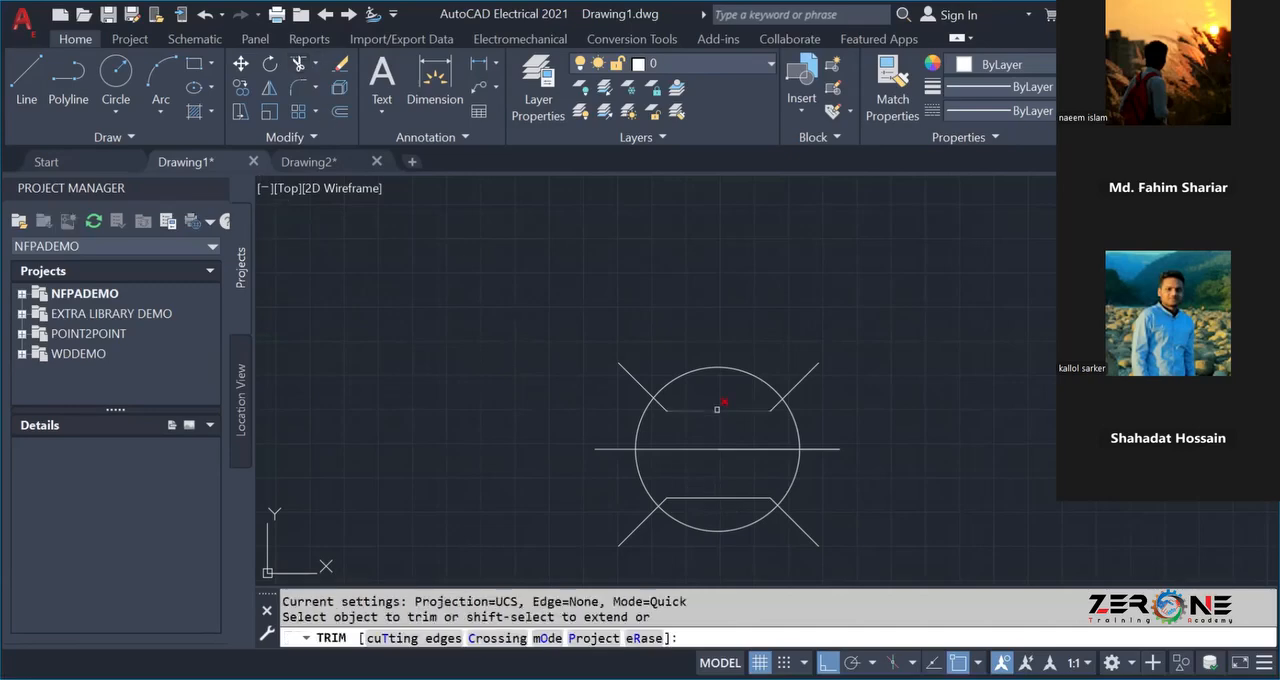
click(772, 408)
click(662, 409)
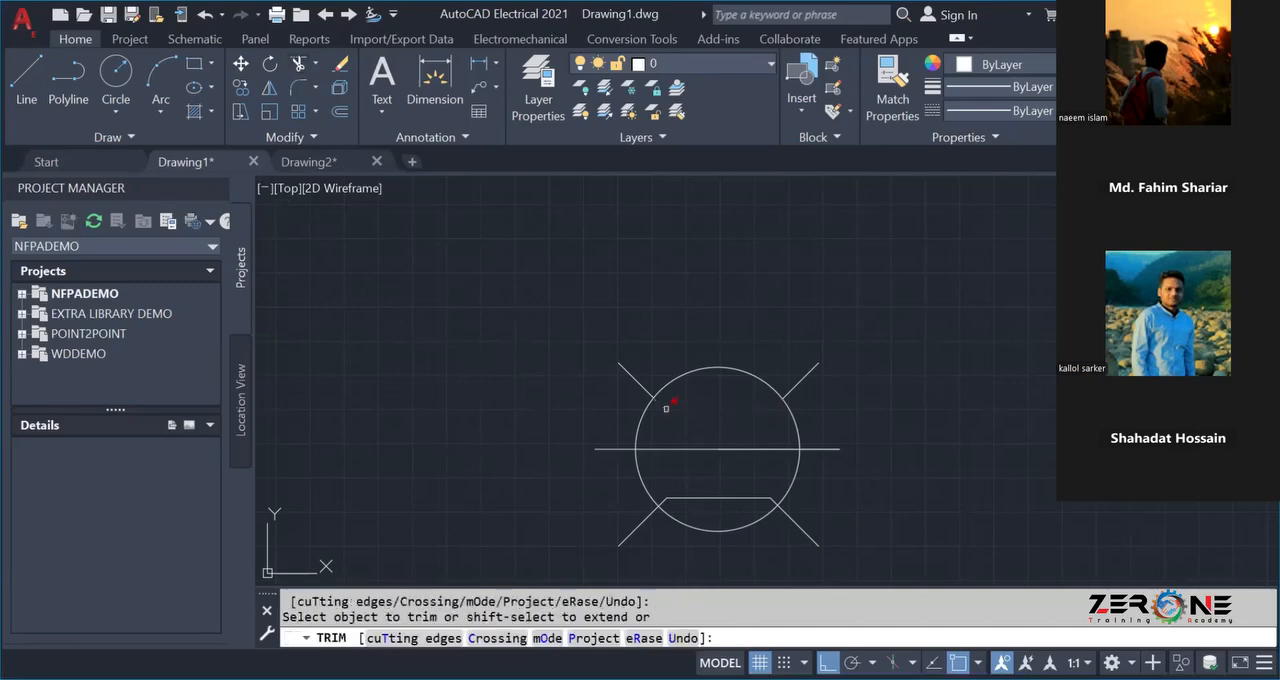
click(684, 498)
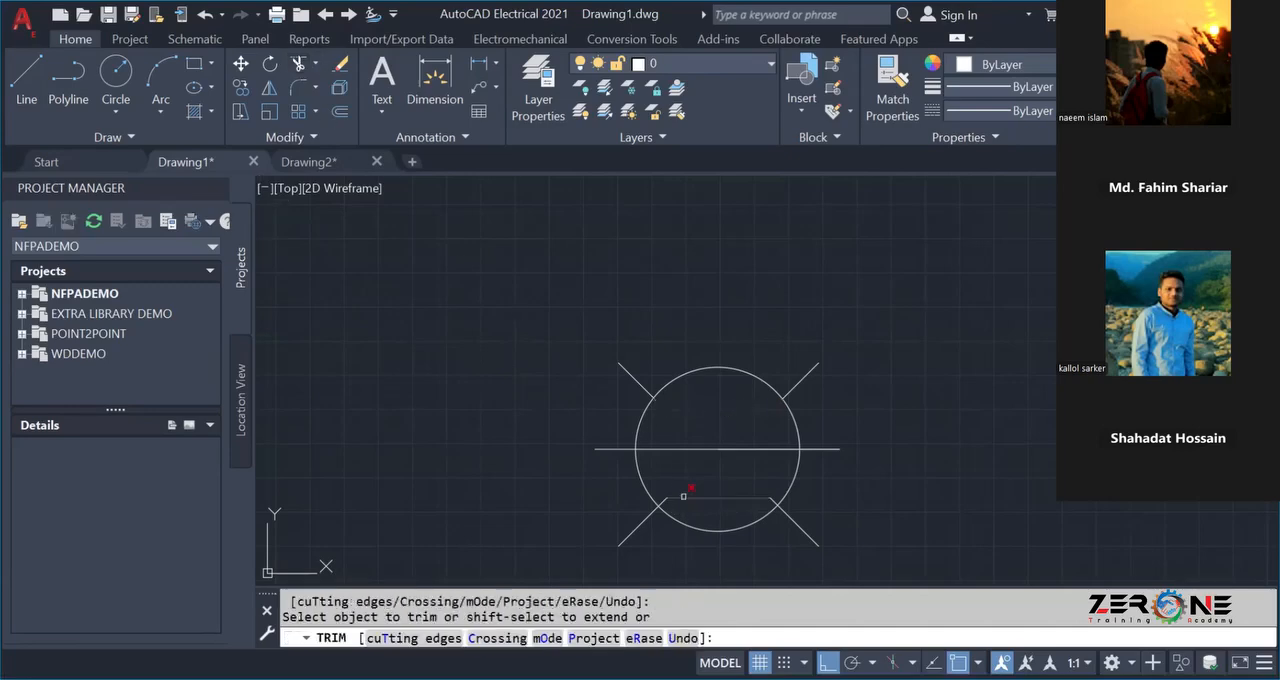
scroll(764, 503, up, 4)
click(776, 493)
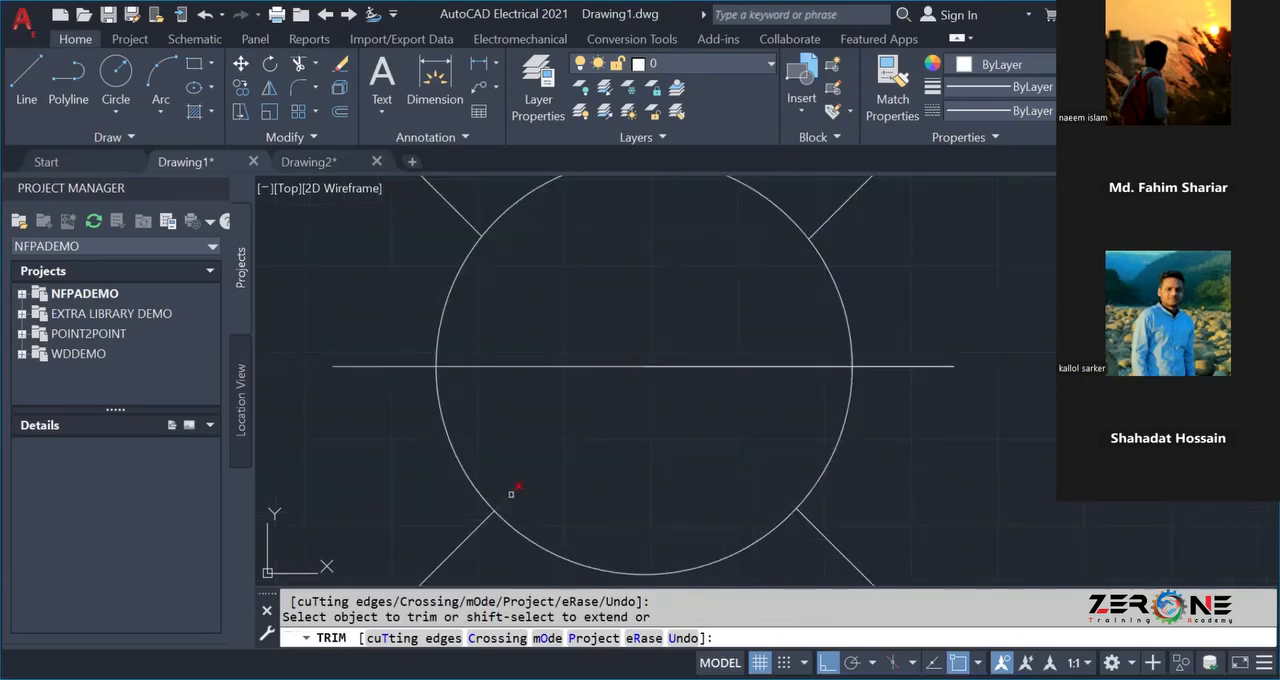
click(574, 366)
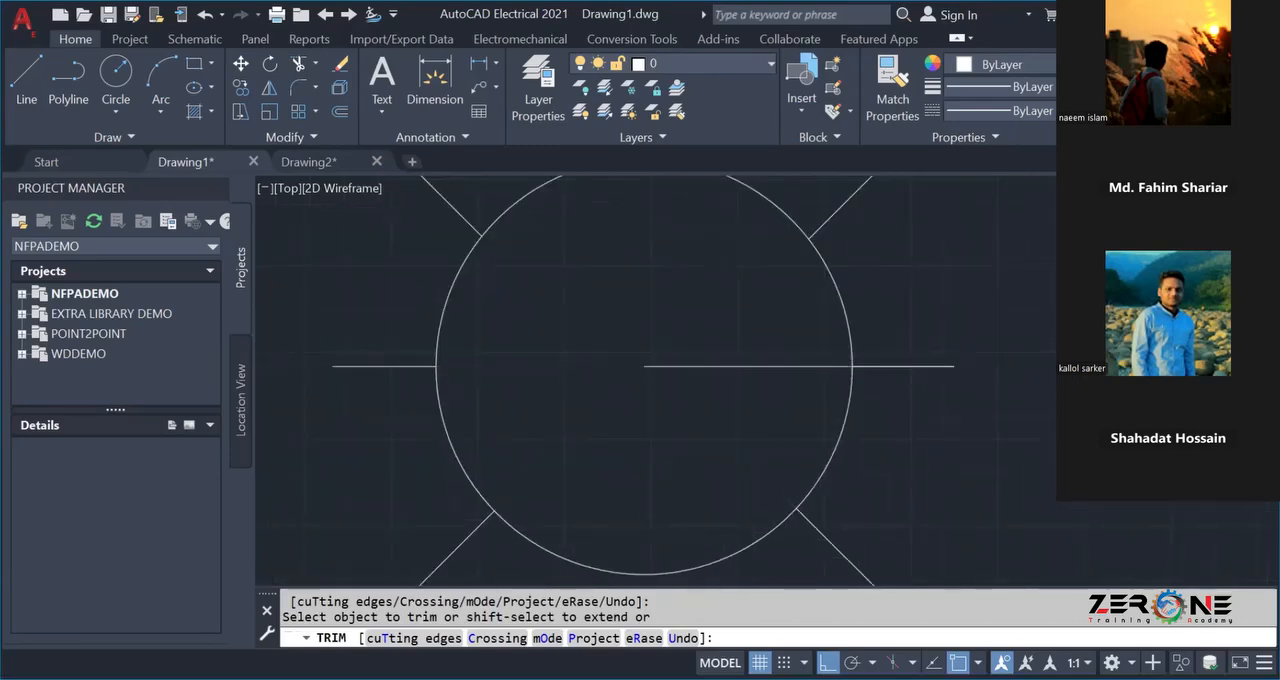
scroll(627, 372, down, 2)
scroll(610, 382, down, 3)
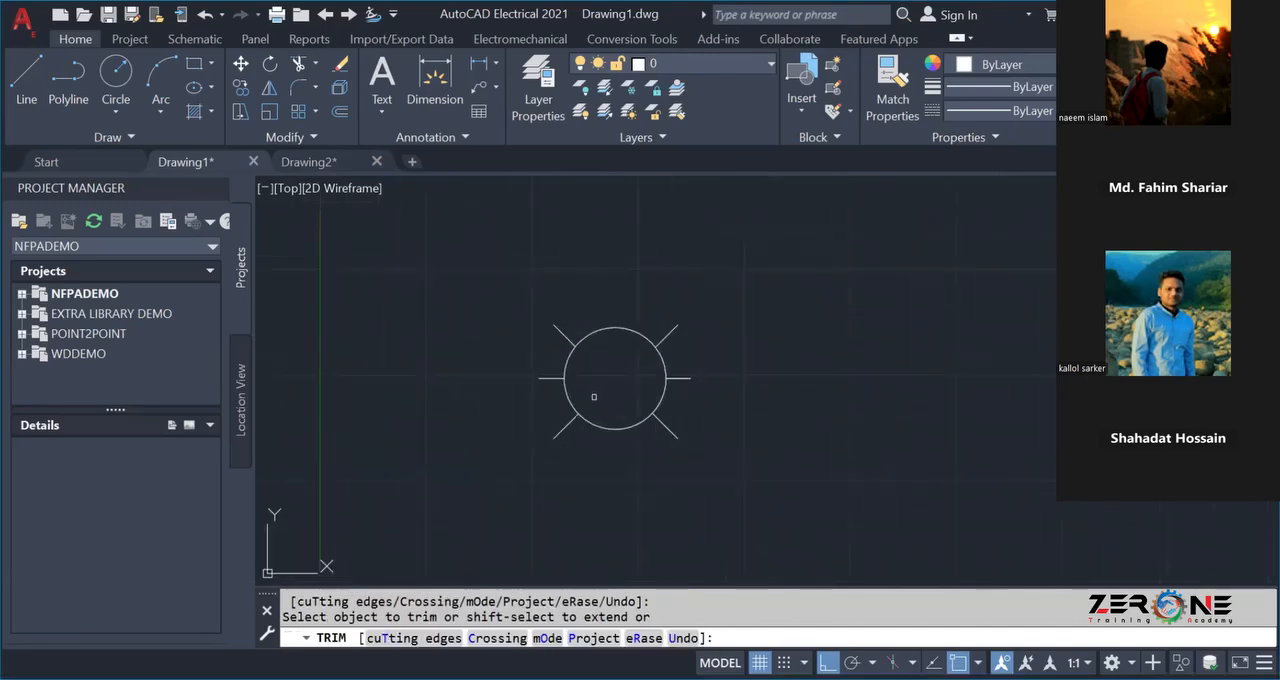
scroll(594, 397, down, 2)
key(Escape)
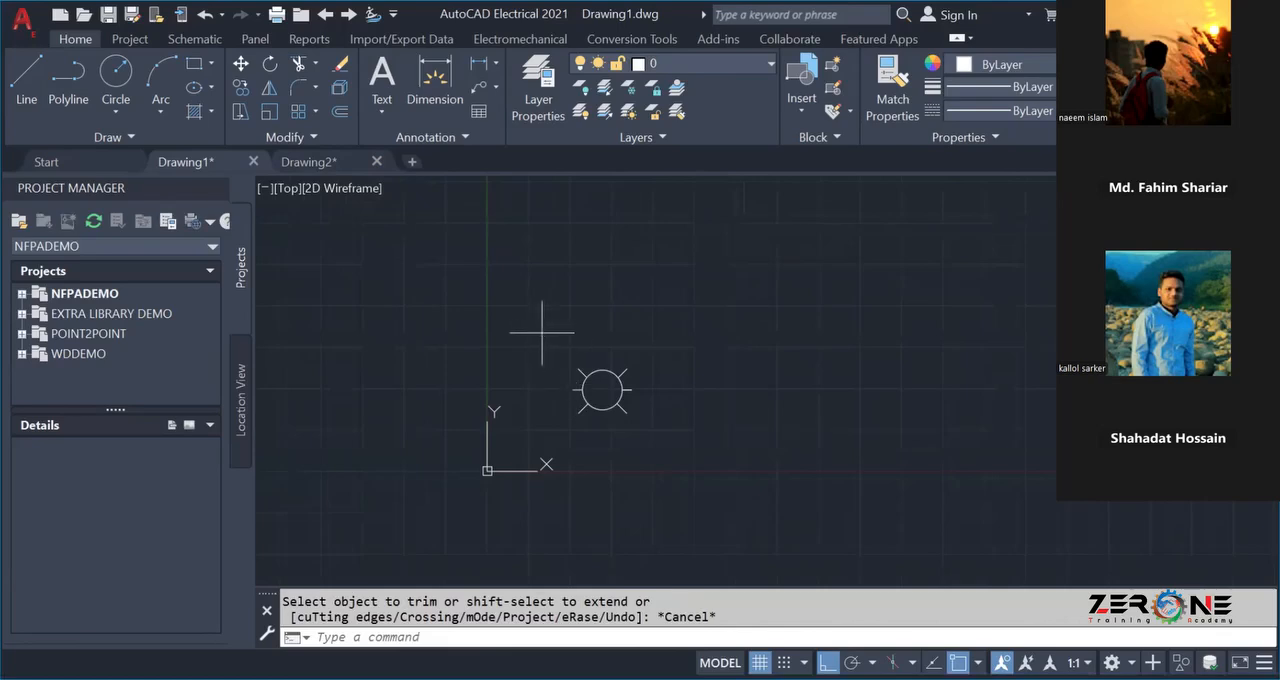
Select the whole circle symbol with its six stubs and start the Symbol Builder.
click(542, 332)
click(675, 446)
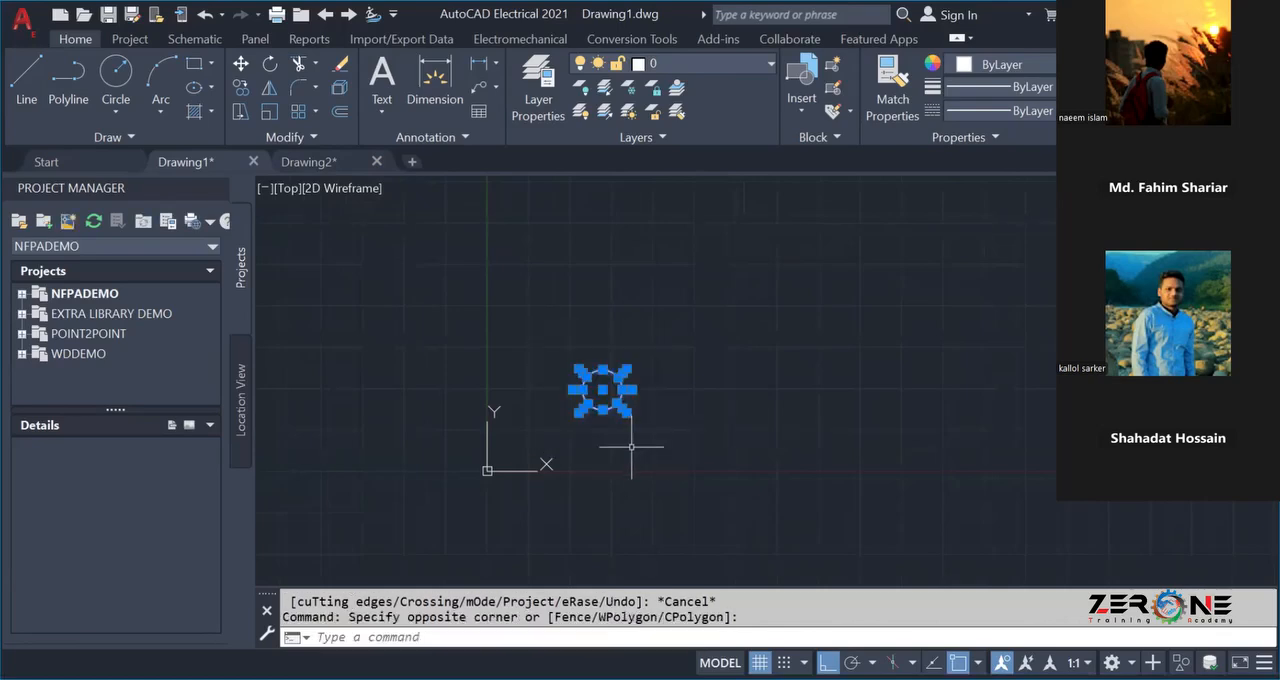
click(188, 39)
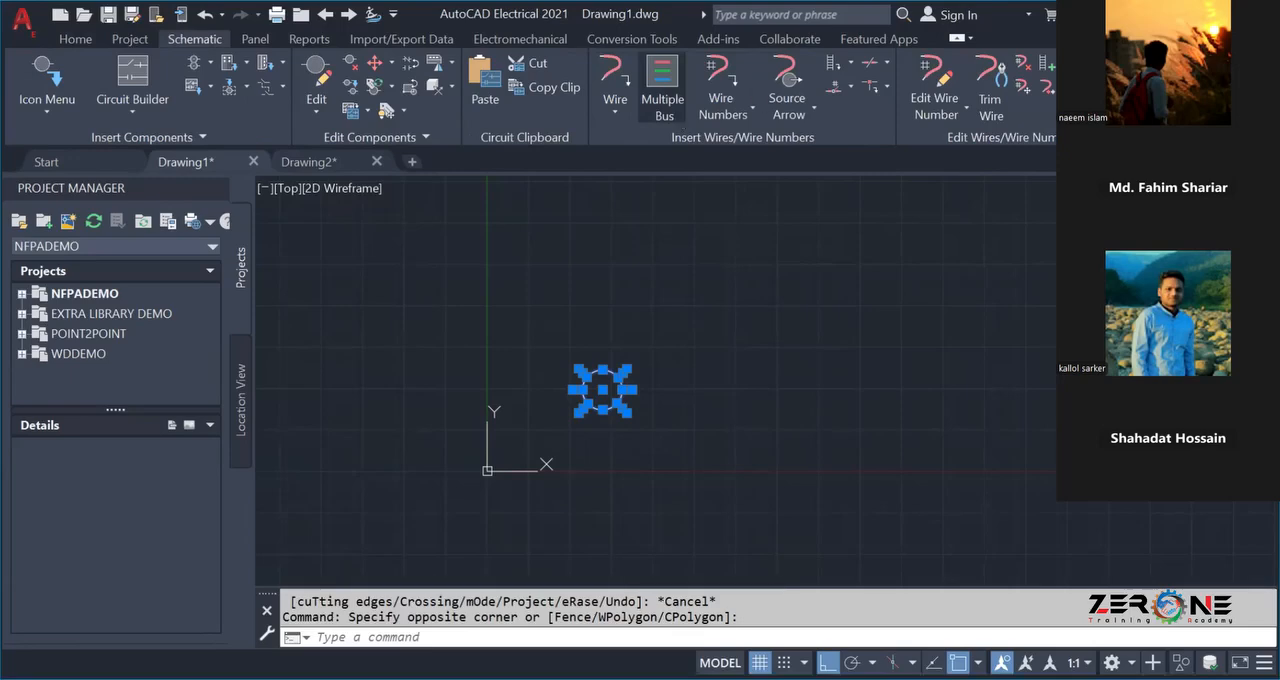
click(1156, 66)
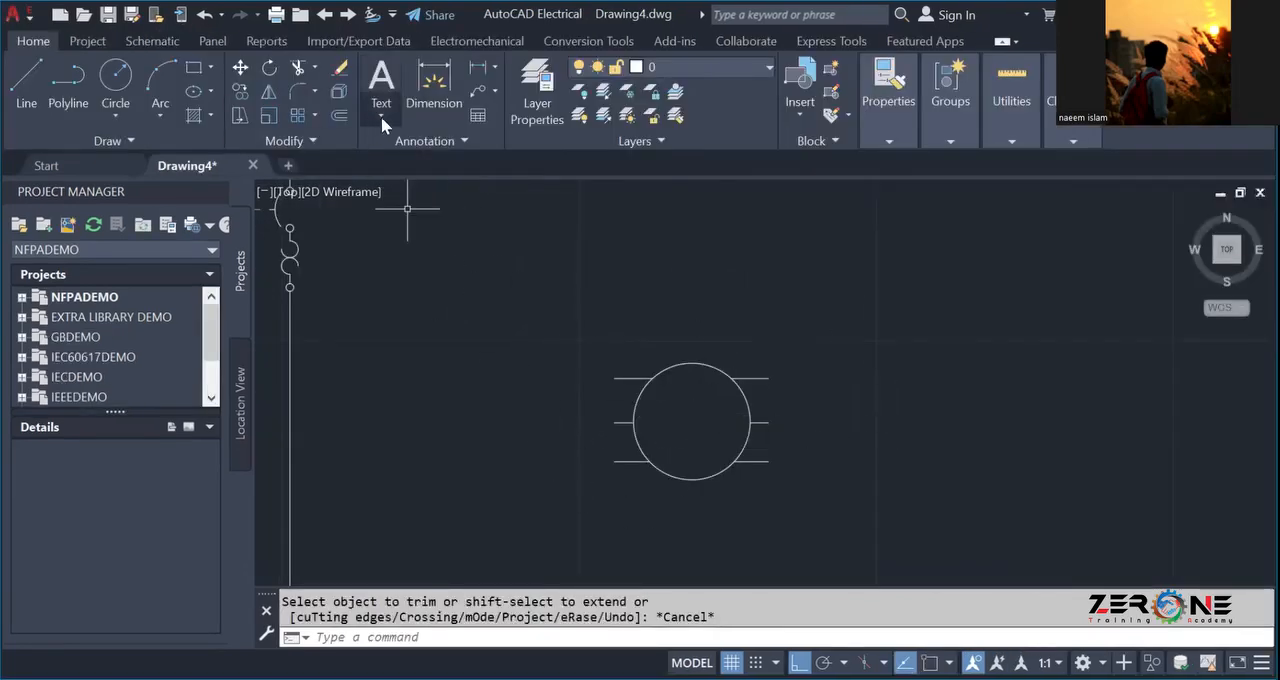
Start the Symbol Builder in Drawing4 and select the circle with its six horizontal stubs as the symbol objects.
click(136, 42)
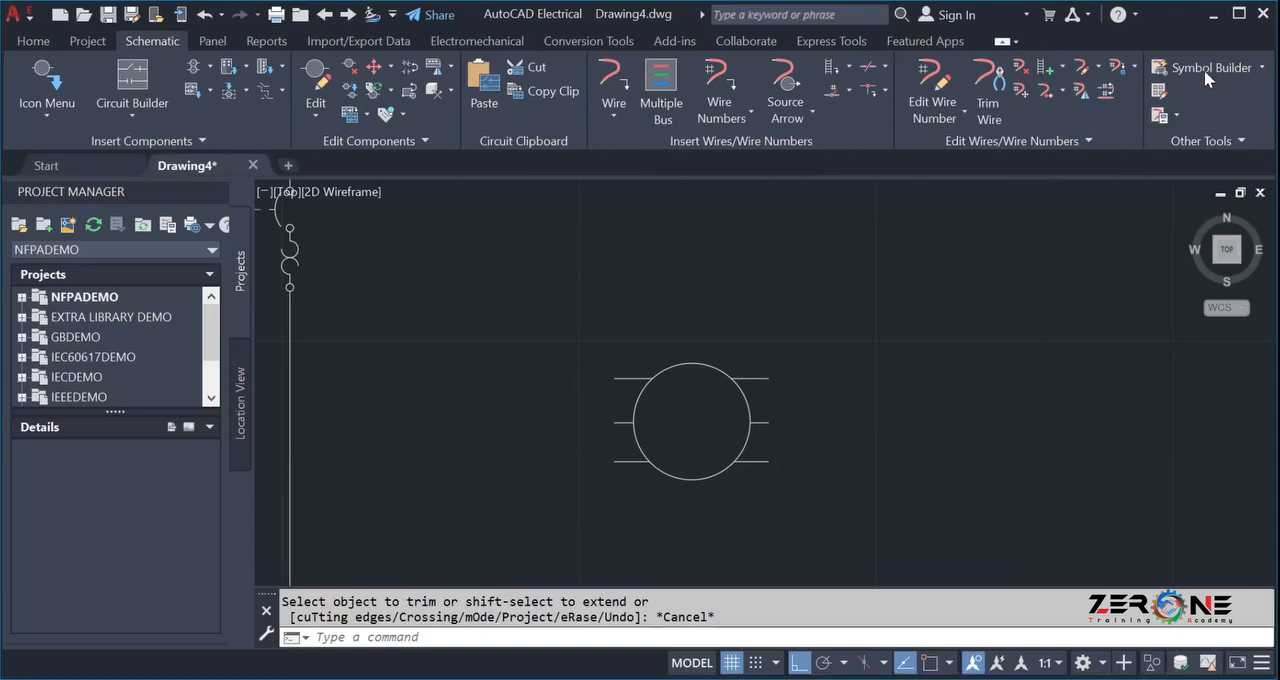
click(1212, 68)
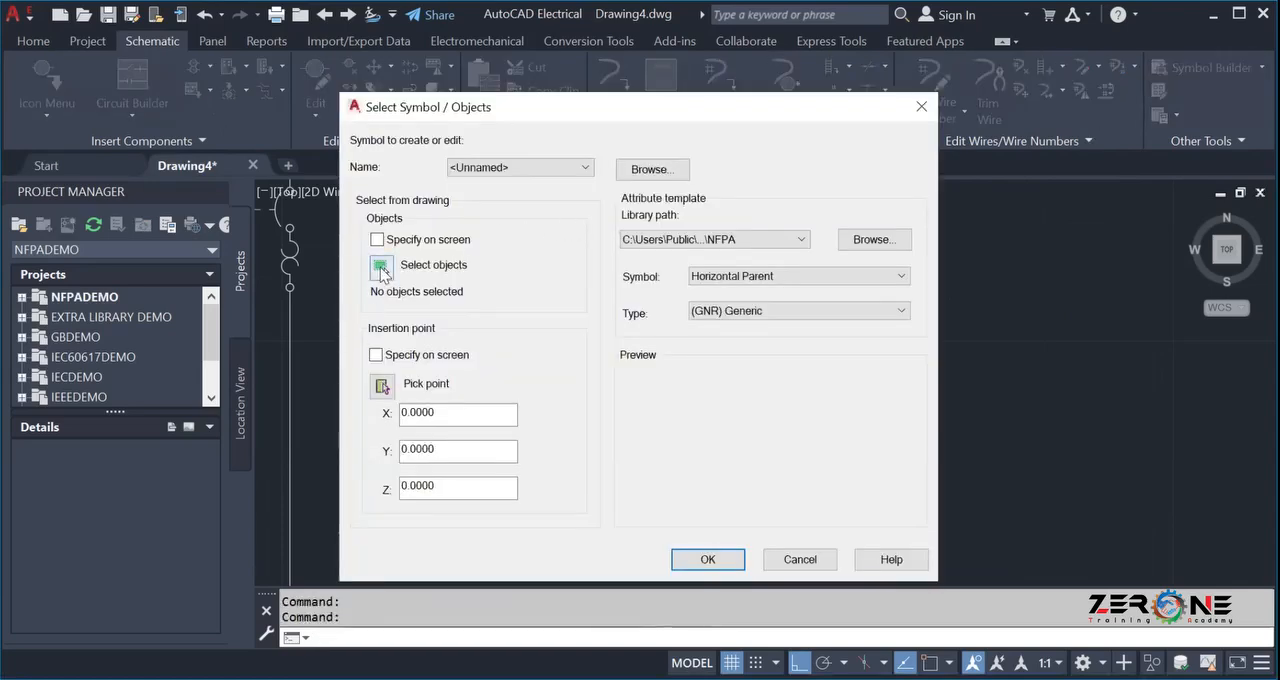
click(380, 270)
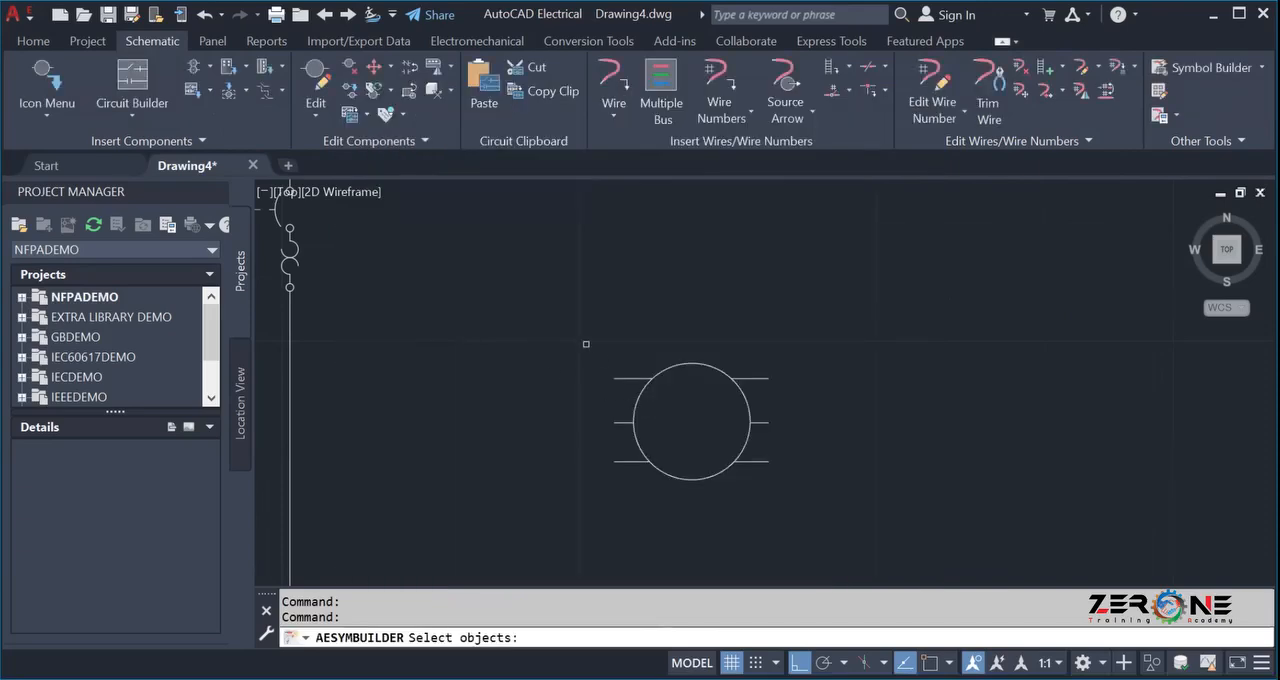
click(572, 343)
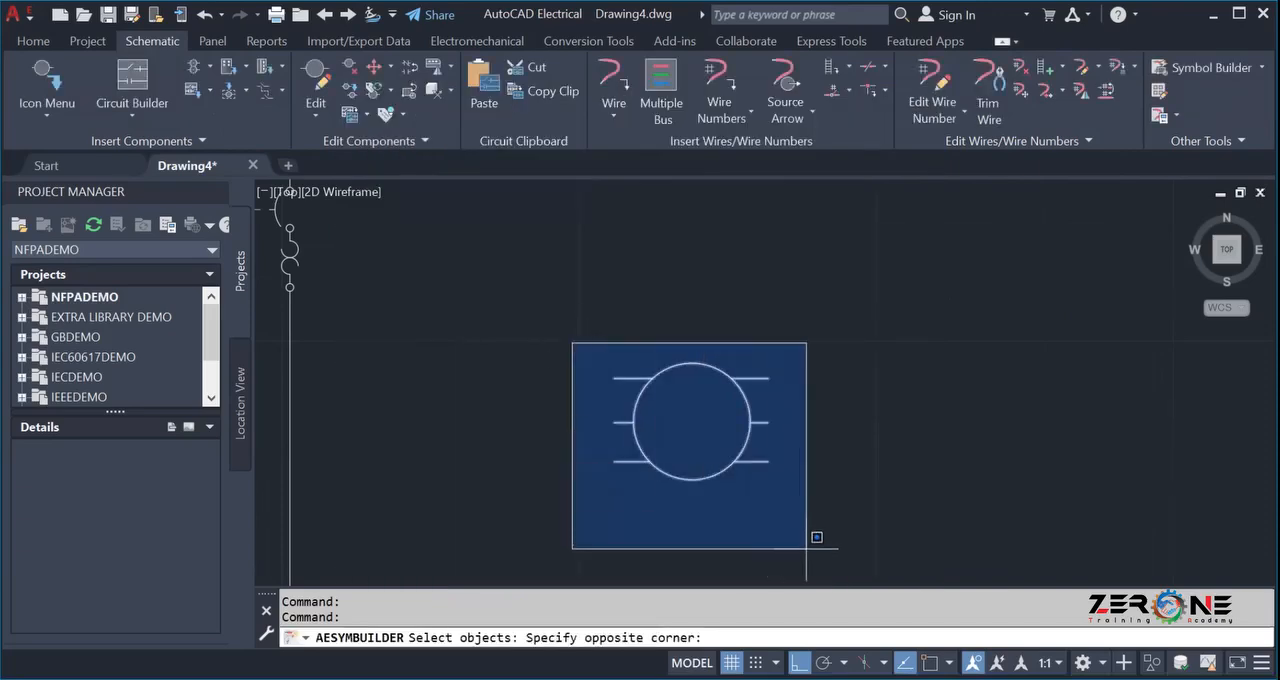
click(796, 518)
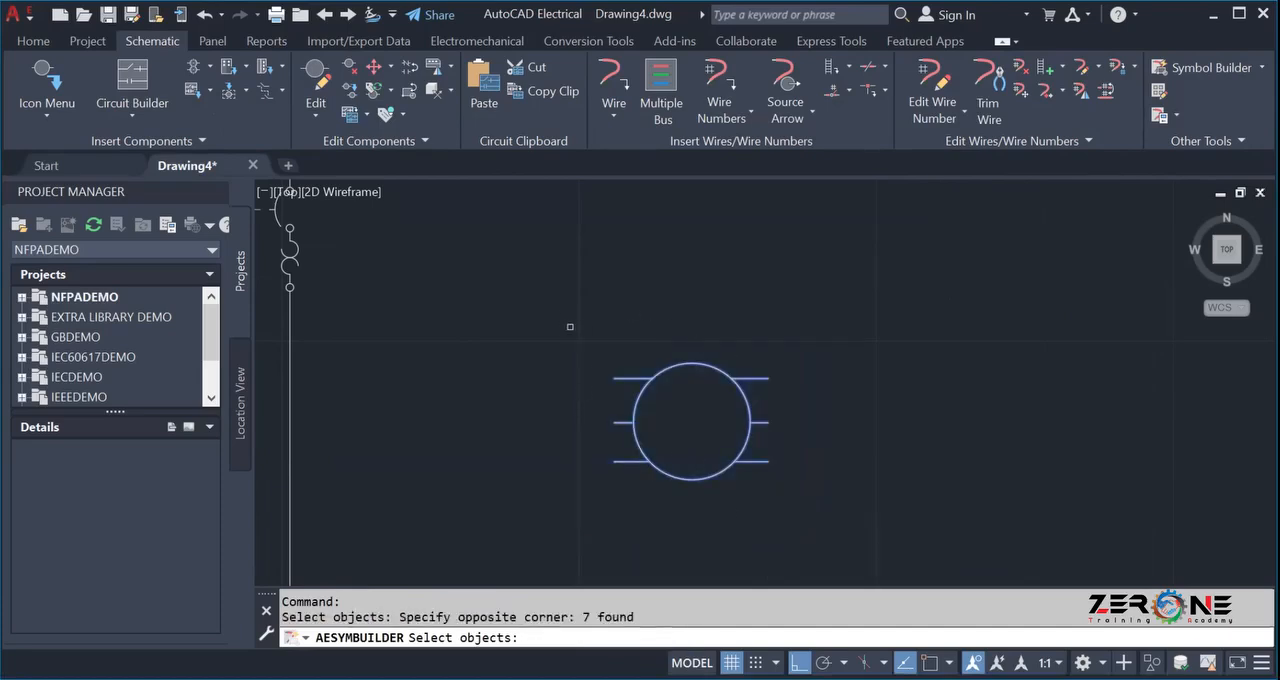
key(Return)
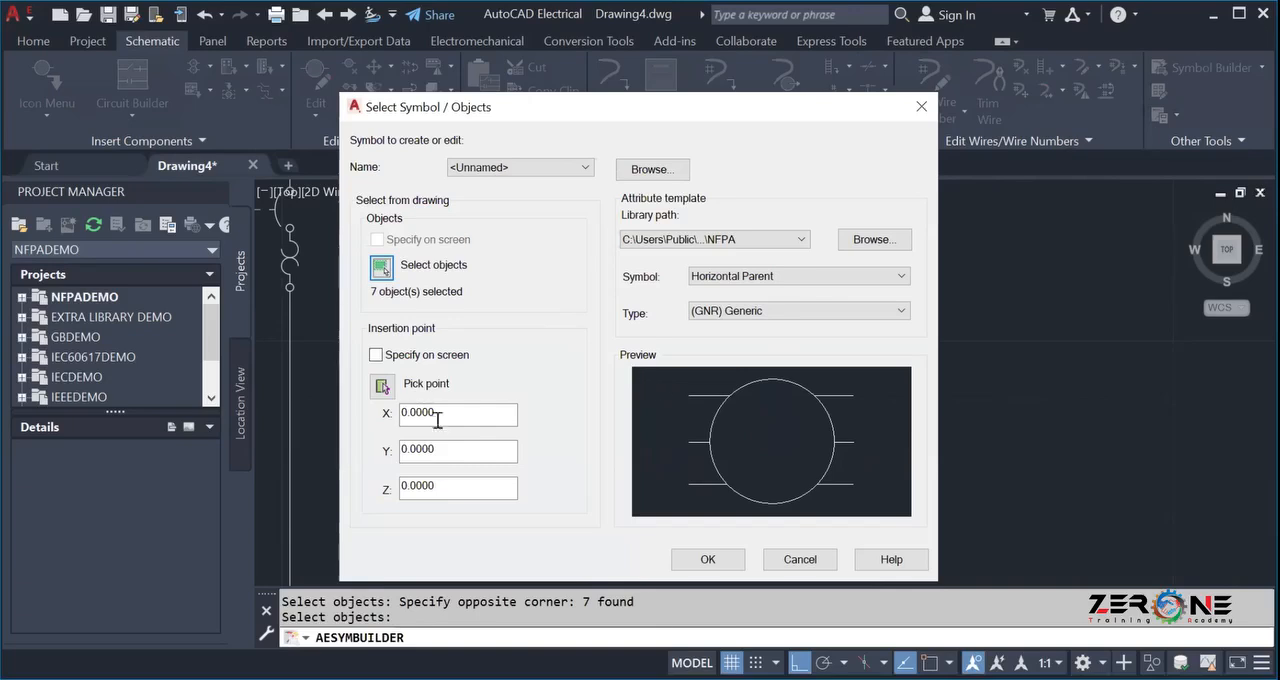
Turn object snap on and set the symbol's insertion point at the circle's center.
click(381, 389)
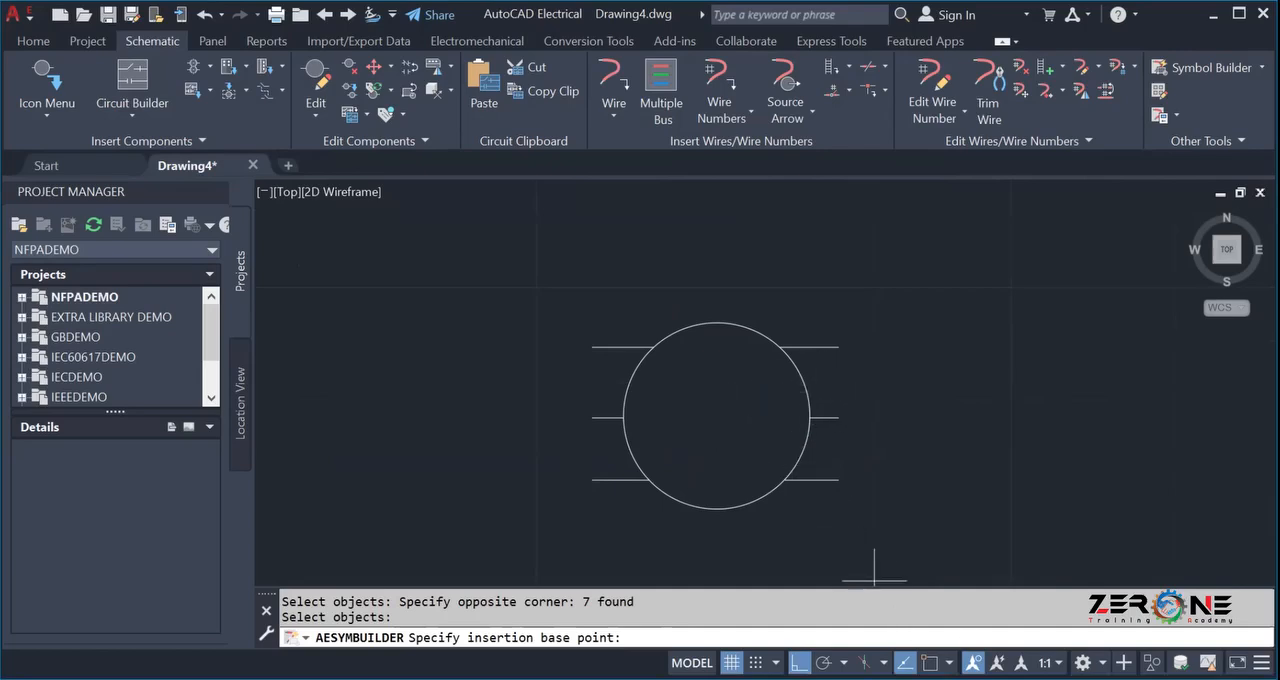
key(F3)
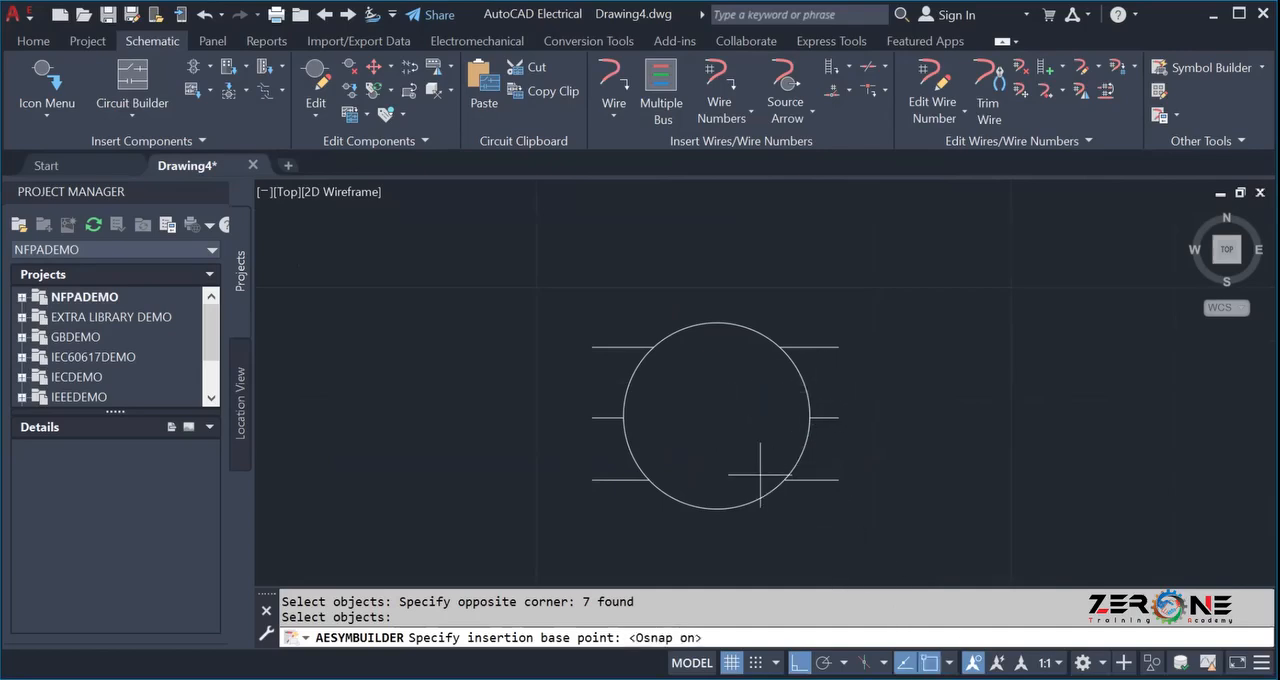
click(716, 415)
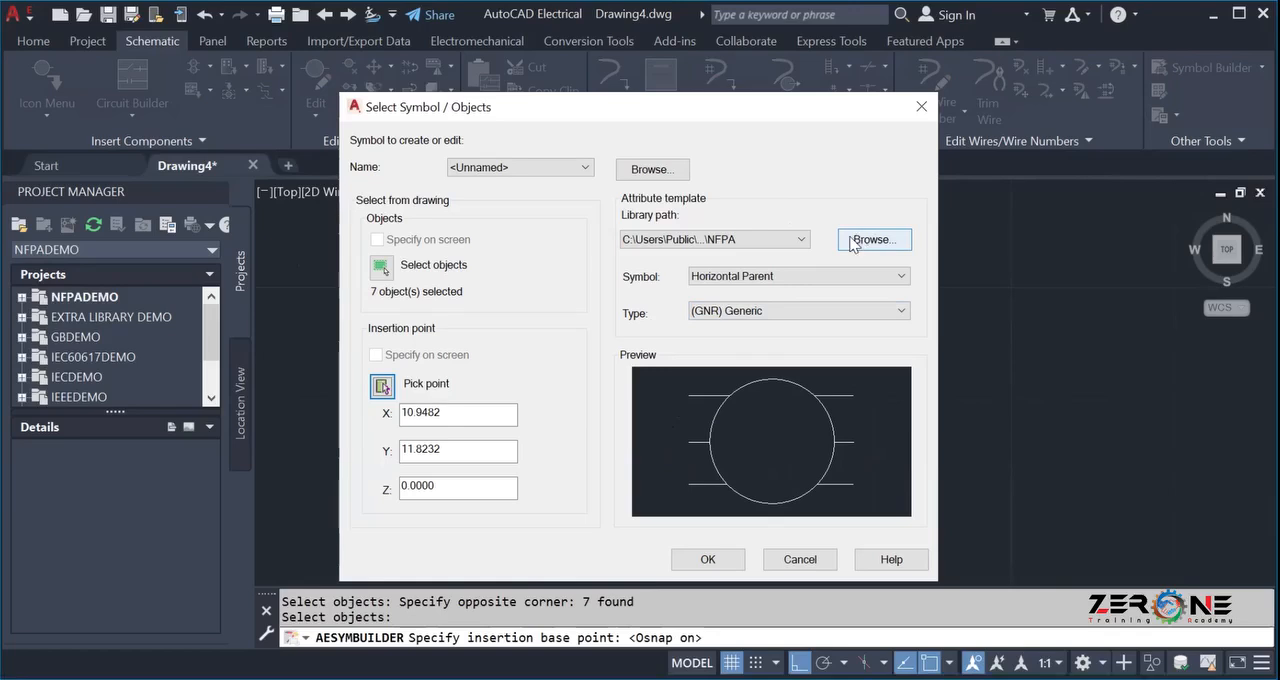
Set the attribute template to Horizontal Parent of type (MO) Motors and accept the symbol setup.
click(798, 282)
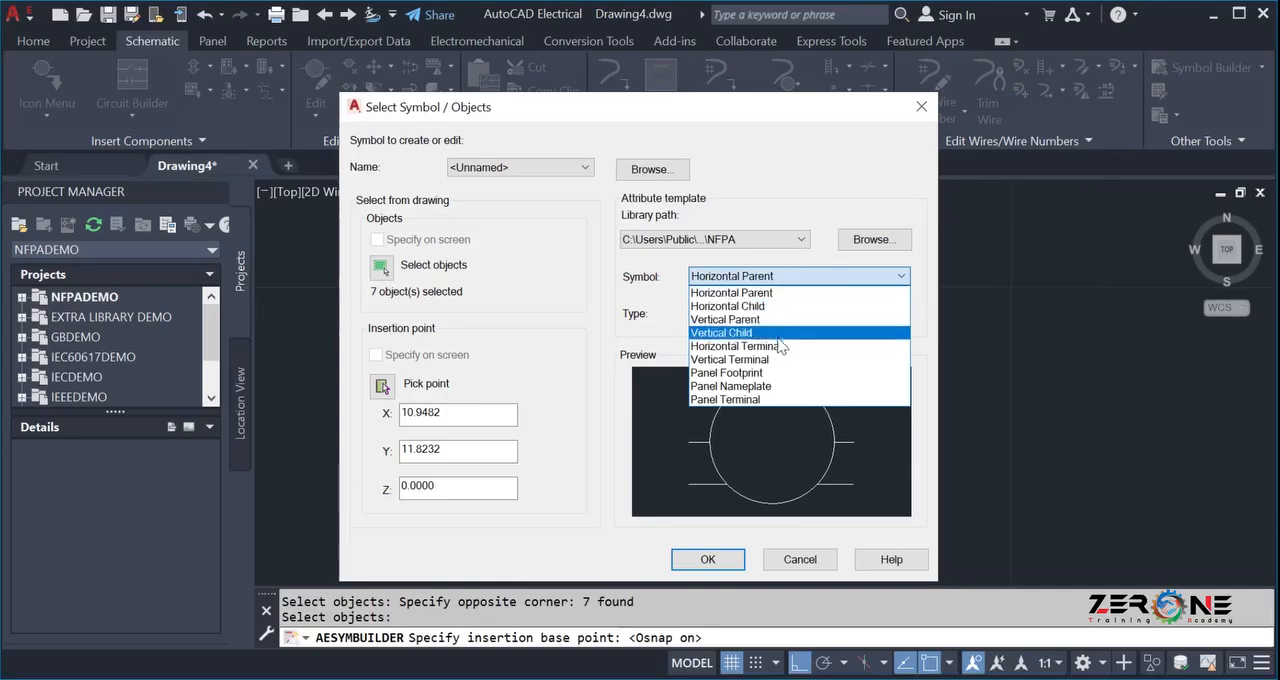
click(749, 294)
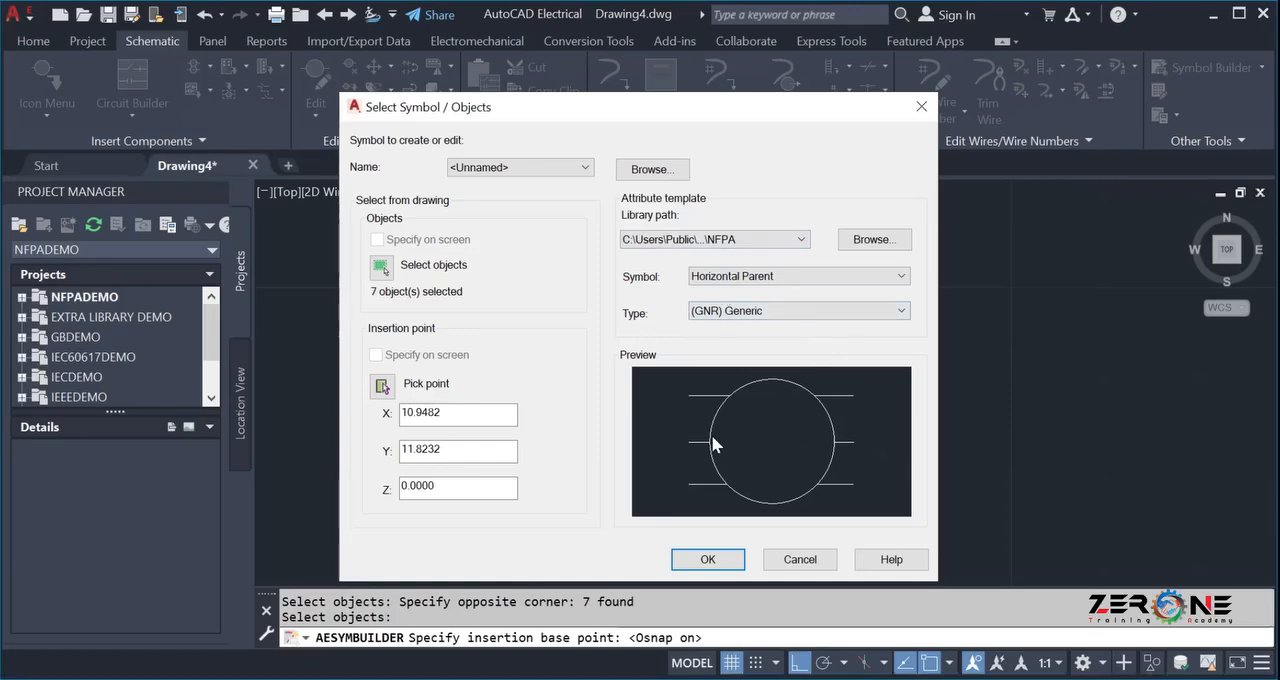
click(782, 316)
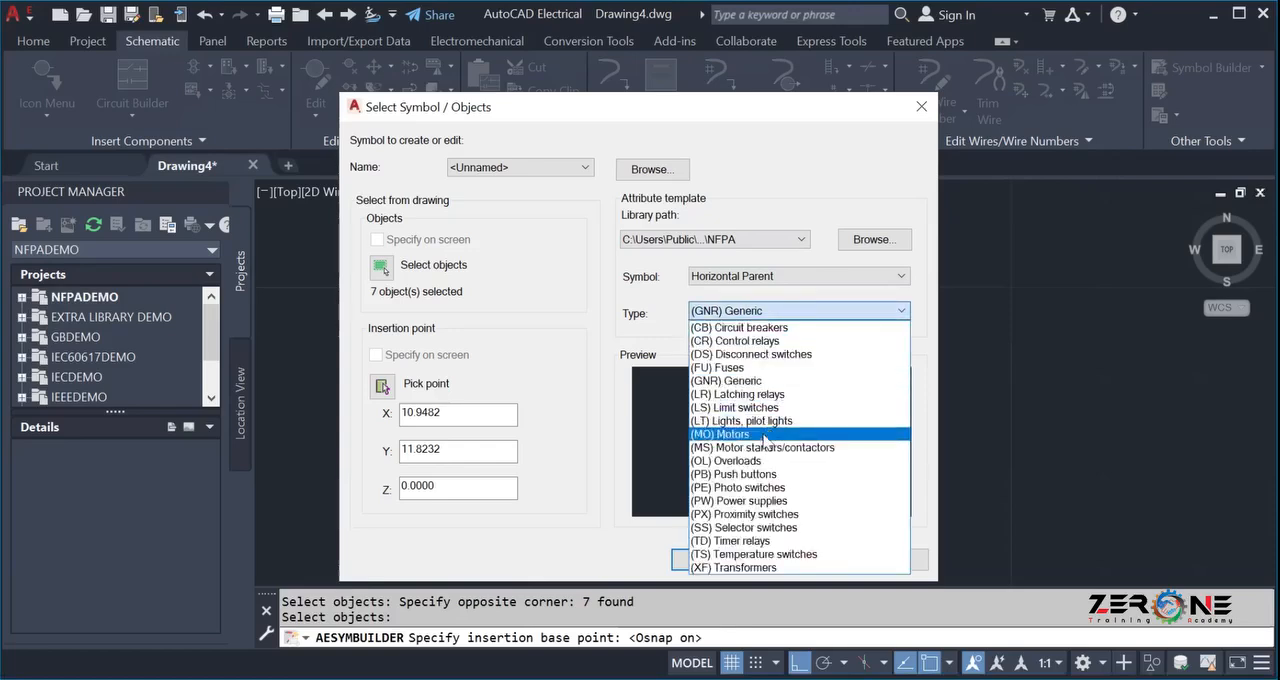
click(763, 436)
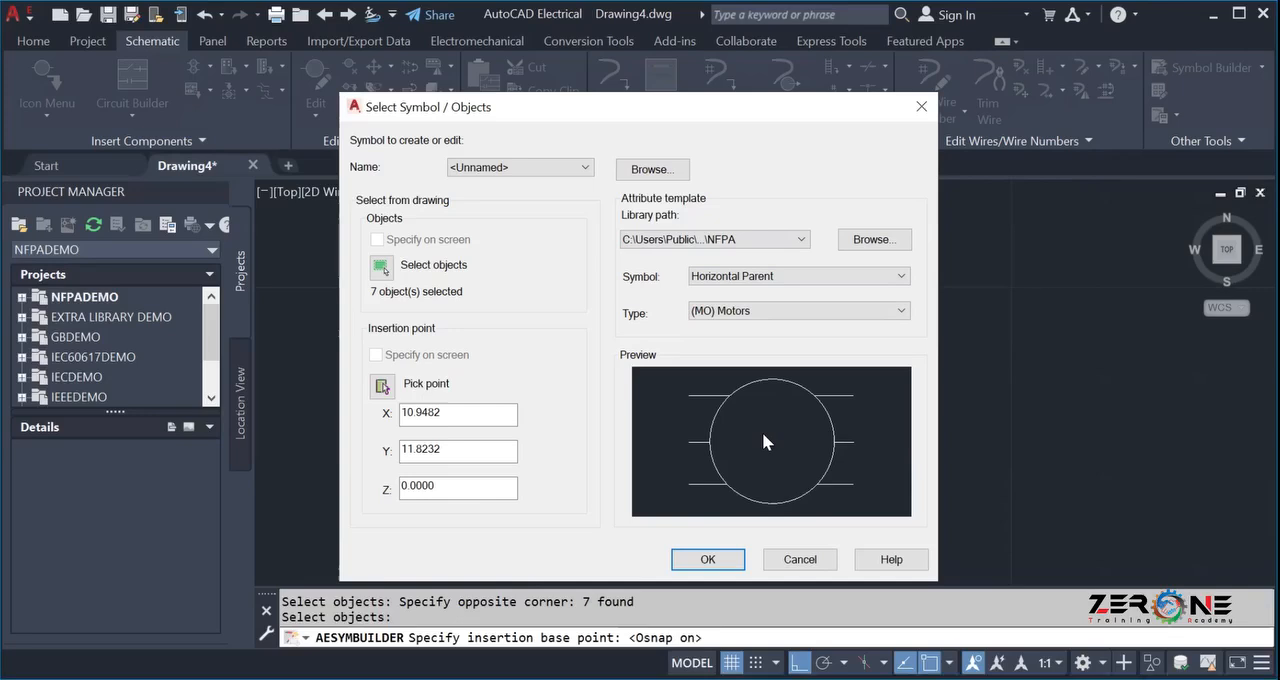
click(683, 557)
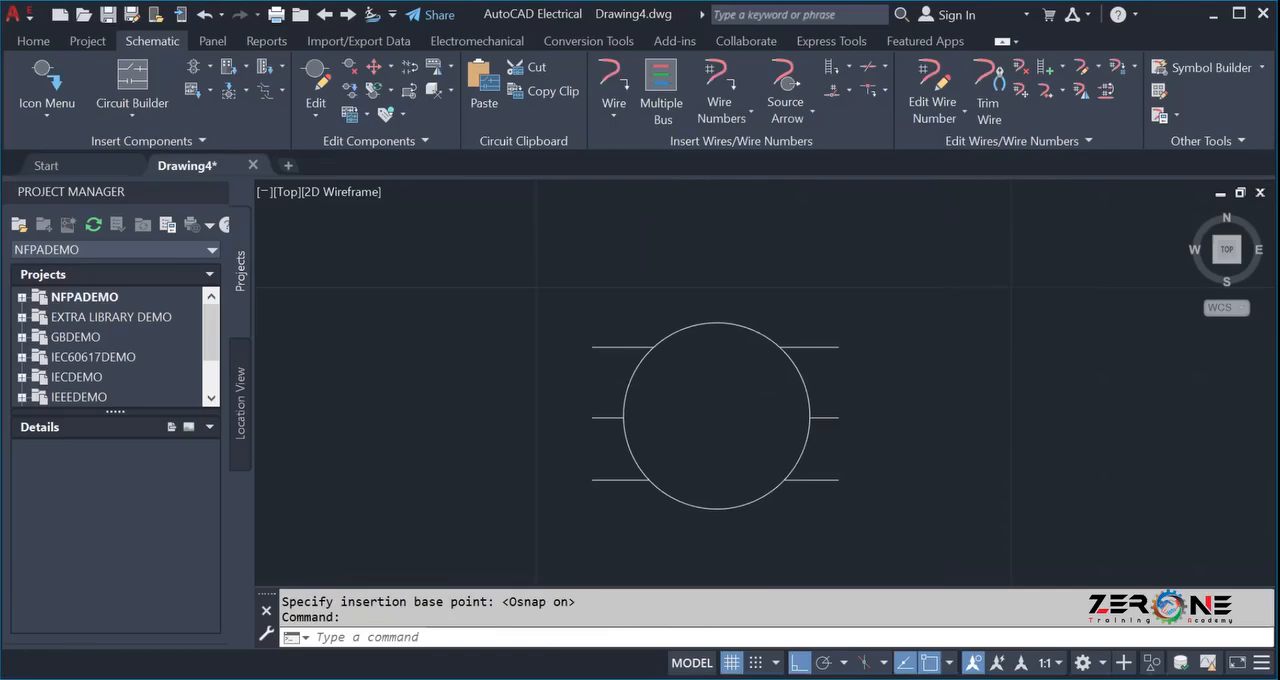
Set the required TAG1 attribute's value to "3 phase induction motor".
scroll(518, 213, down, 2)
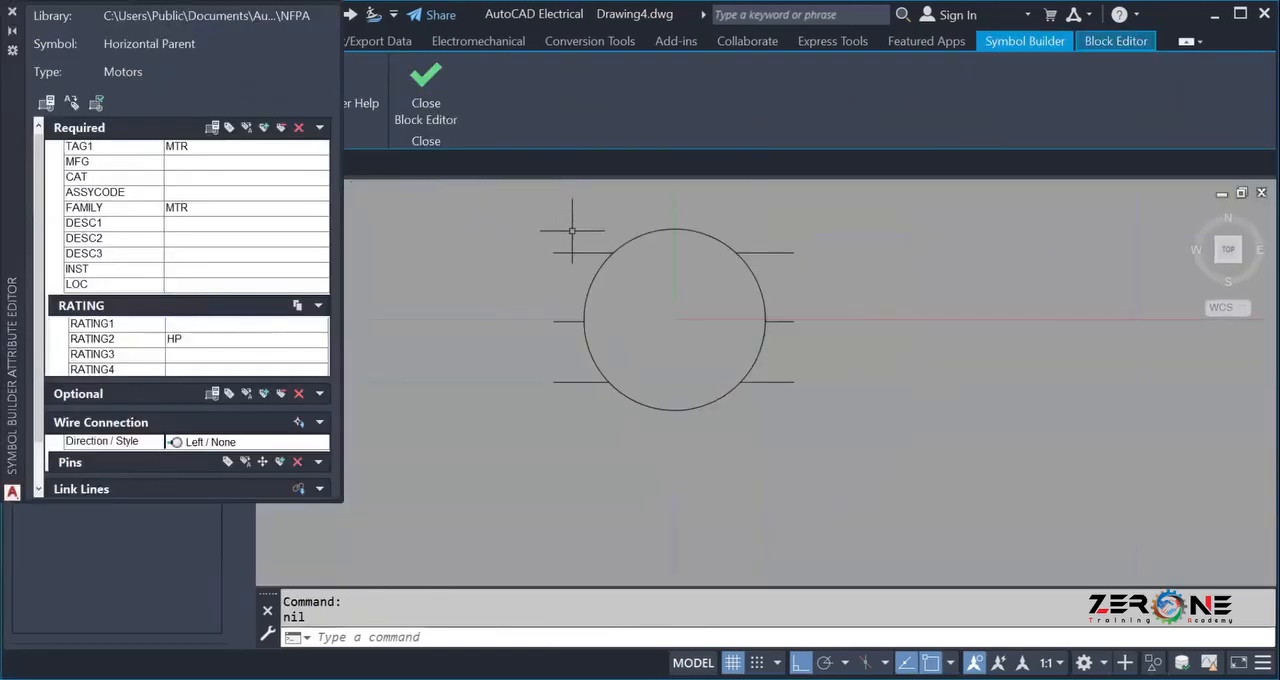
middle_drag(571, 221, 553, 308)
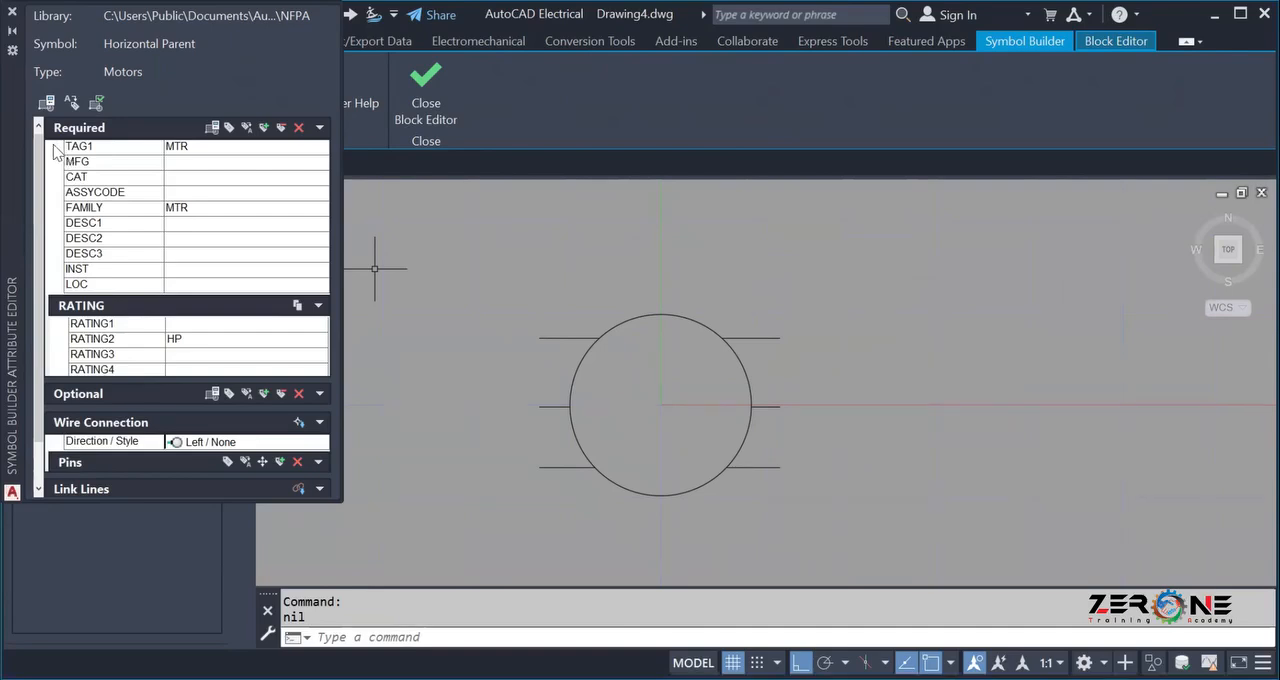
drag(55, 150, 40, 287)
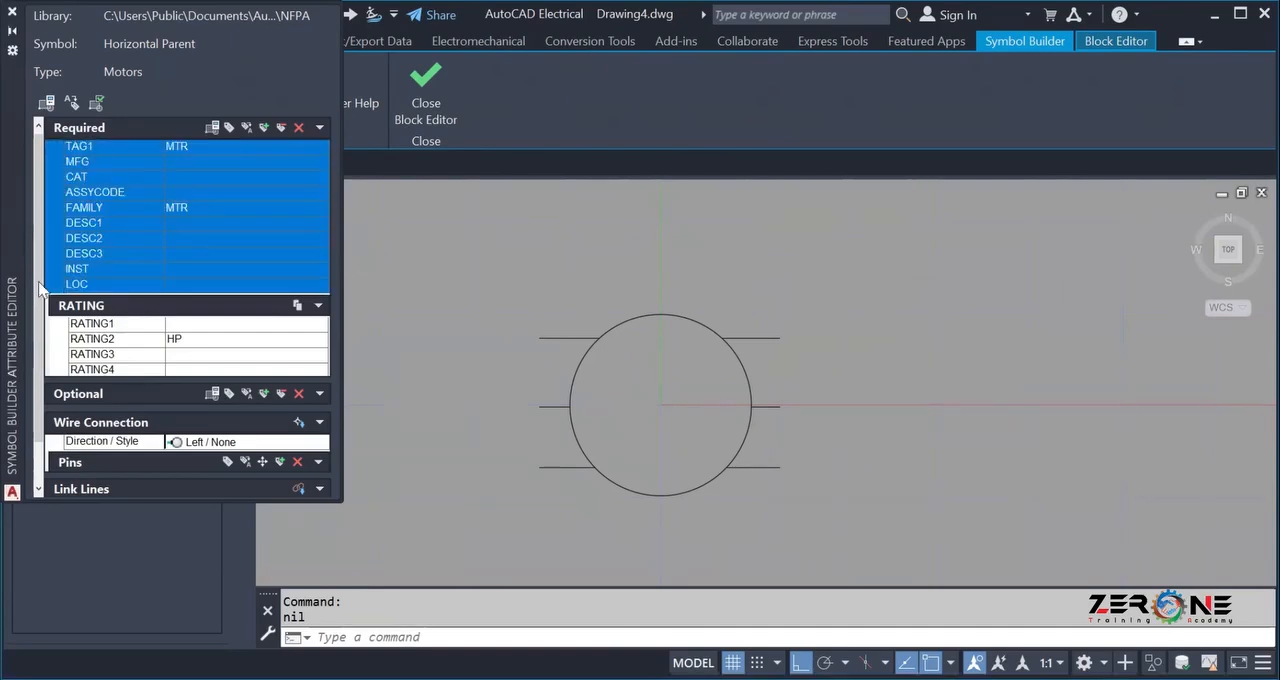
click(57, 152)
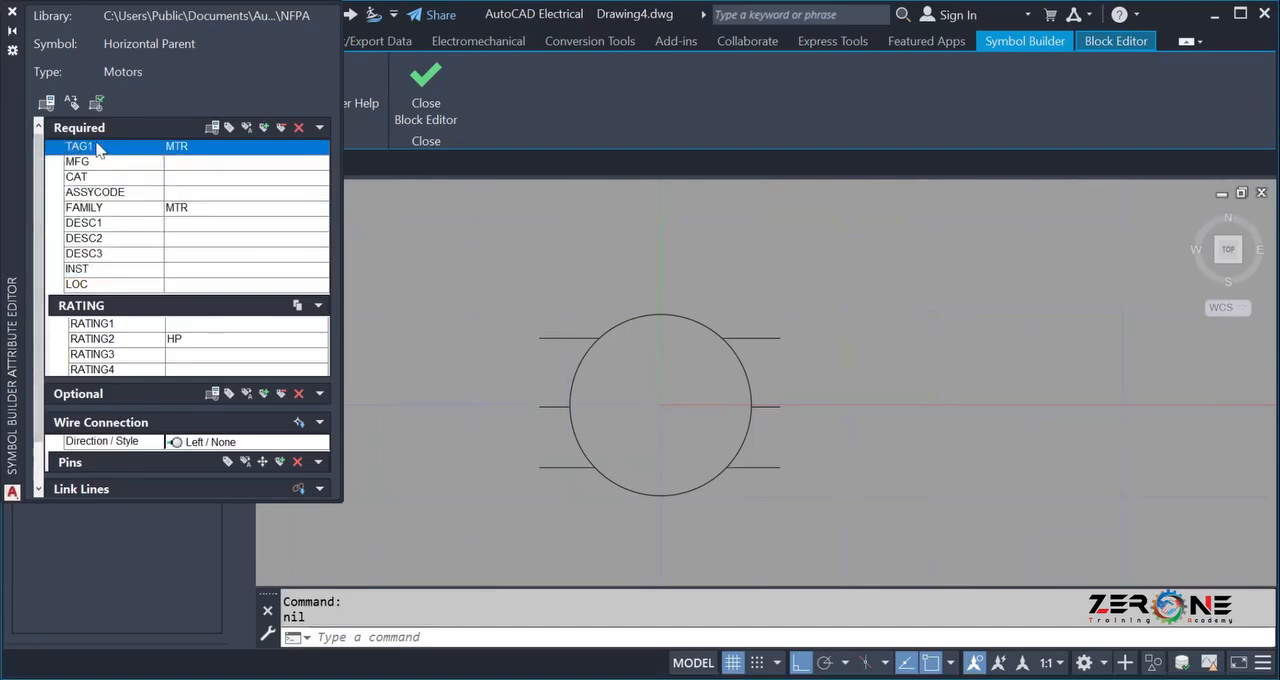
click(197, 149)
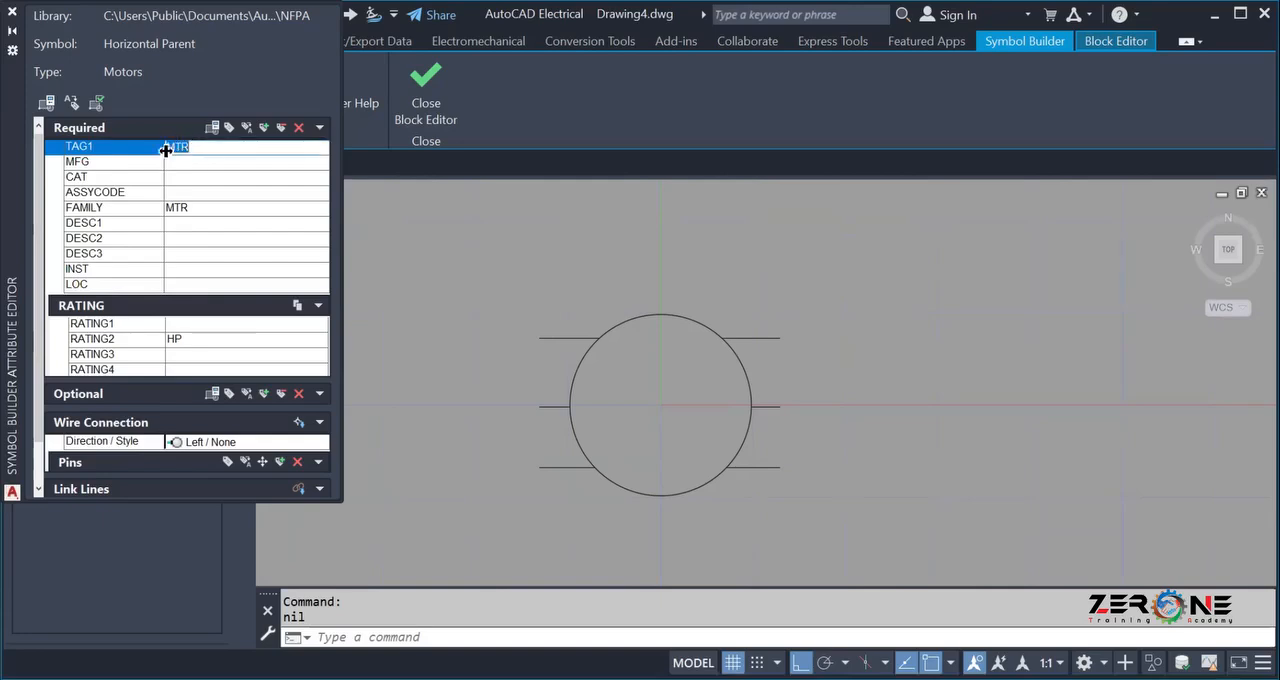
key(BackSpace)
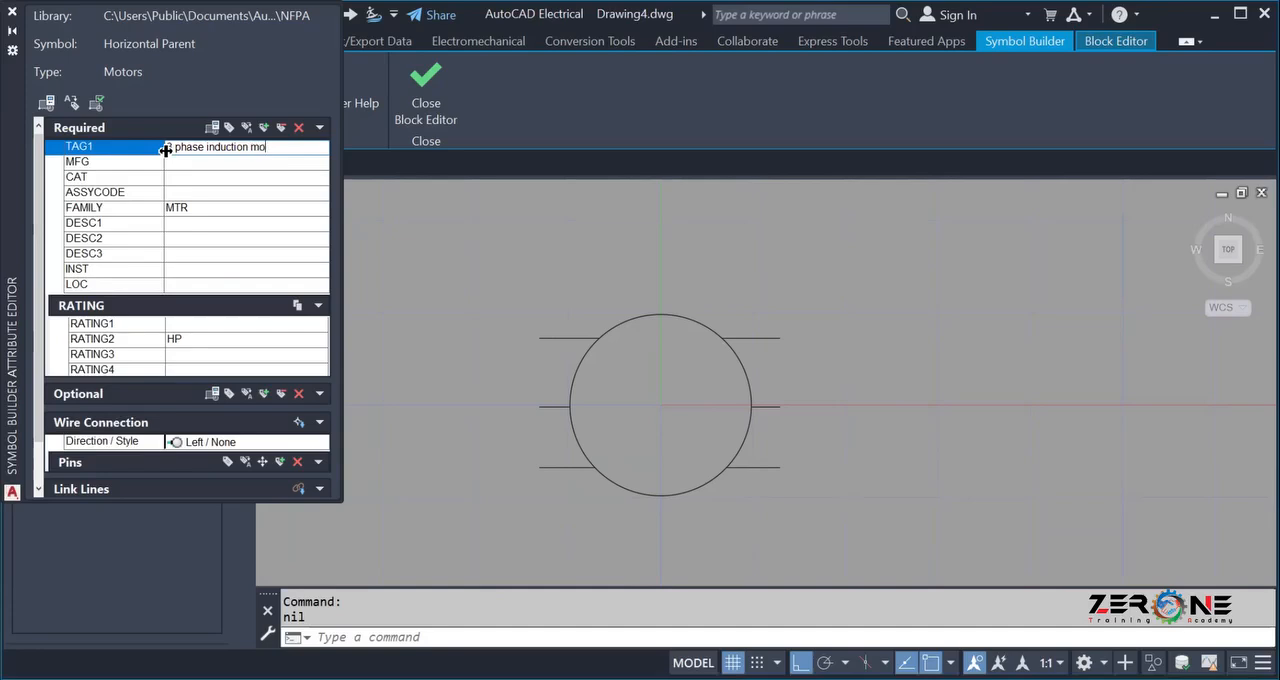
text(r)
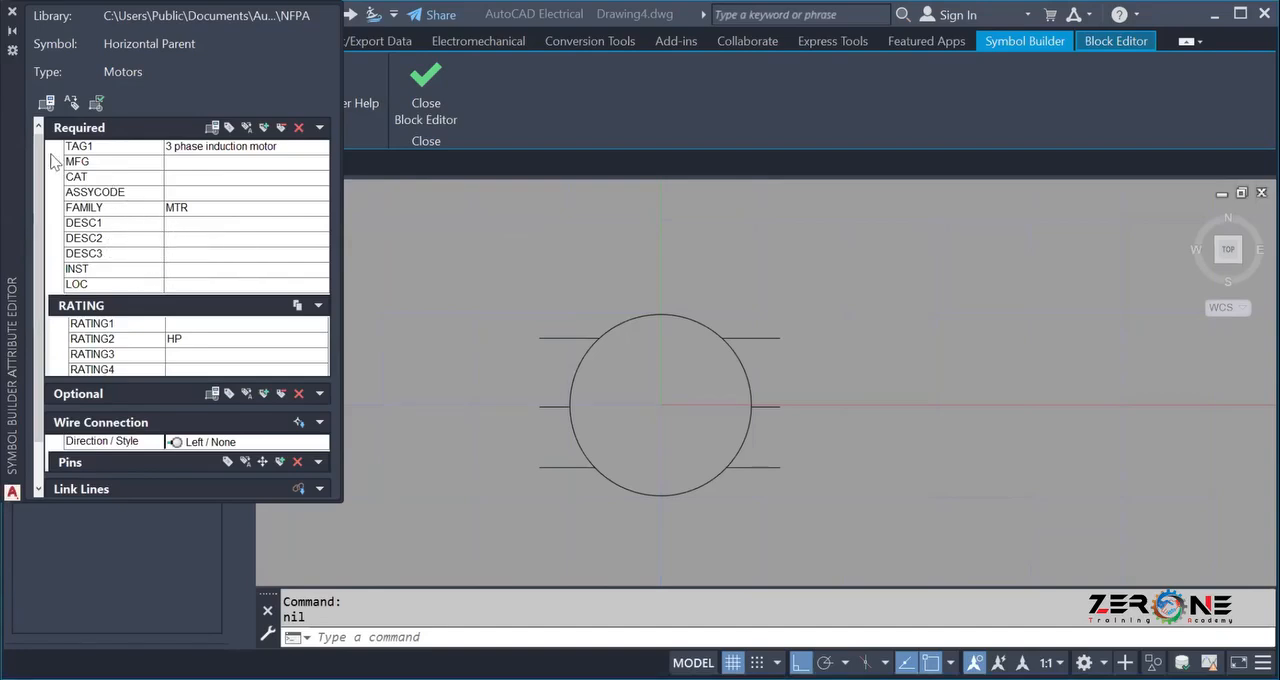
Insert all required attributes, from TAG1 through LOC, together above and to the right of the motor circle.
drag(55, 150, 57, 292)
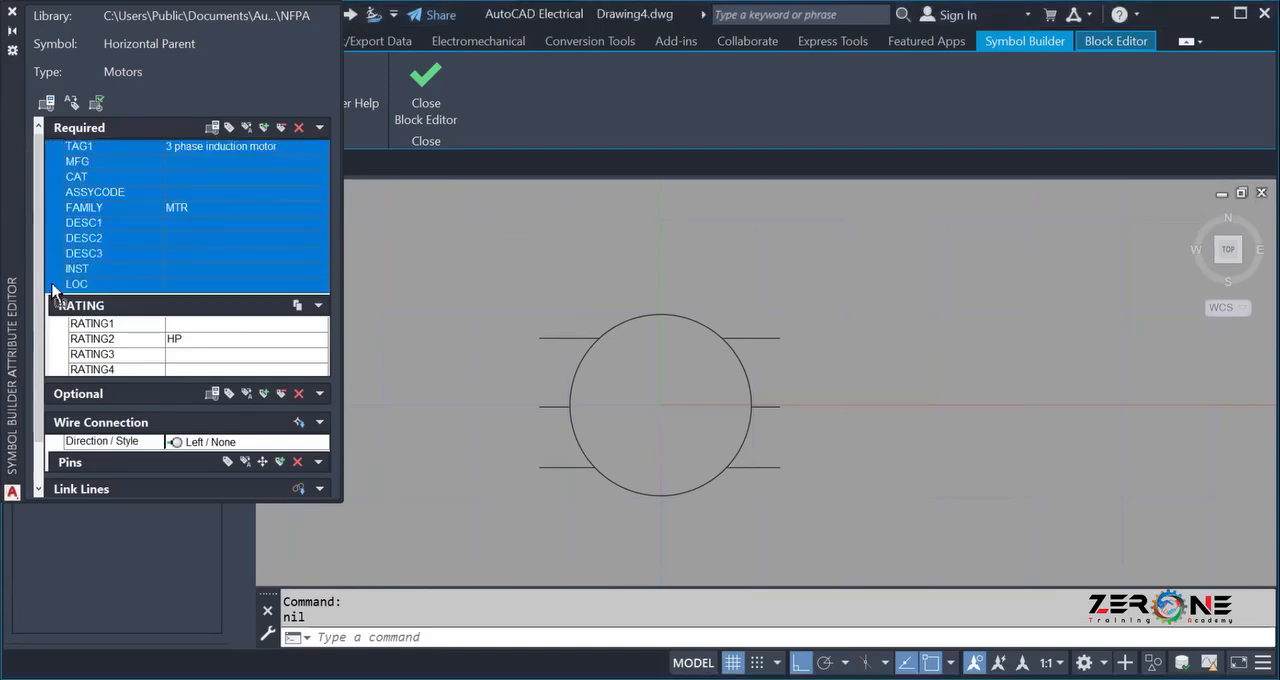
click(212, 129)
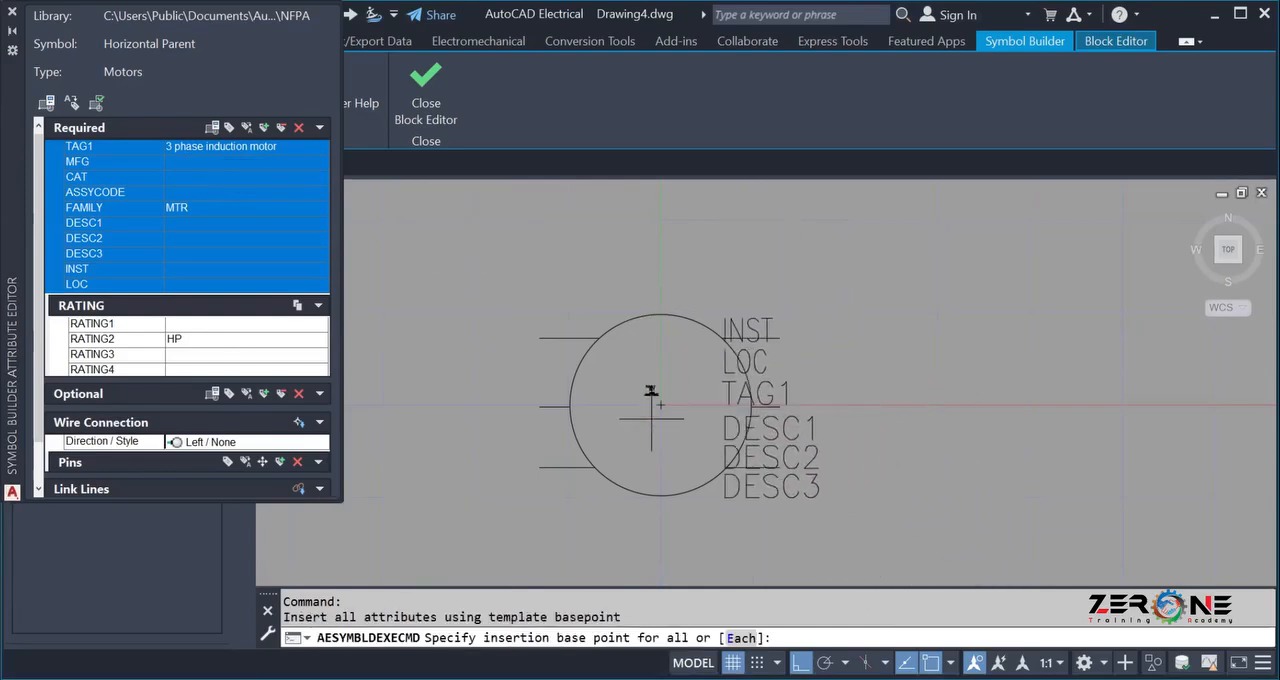
scroll(752, 375, down, 2)
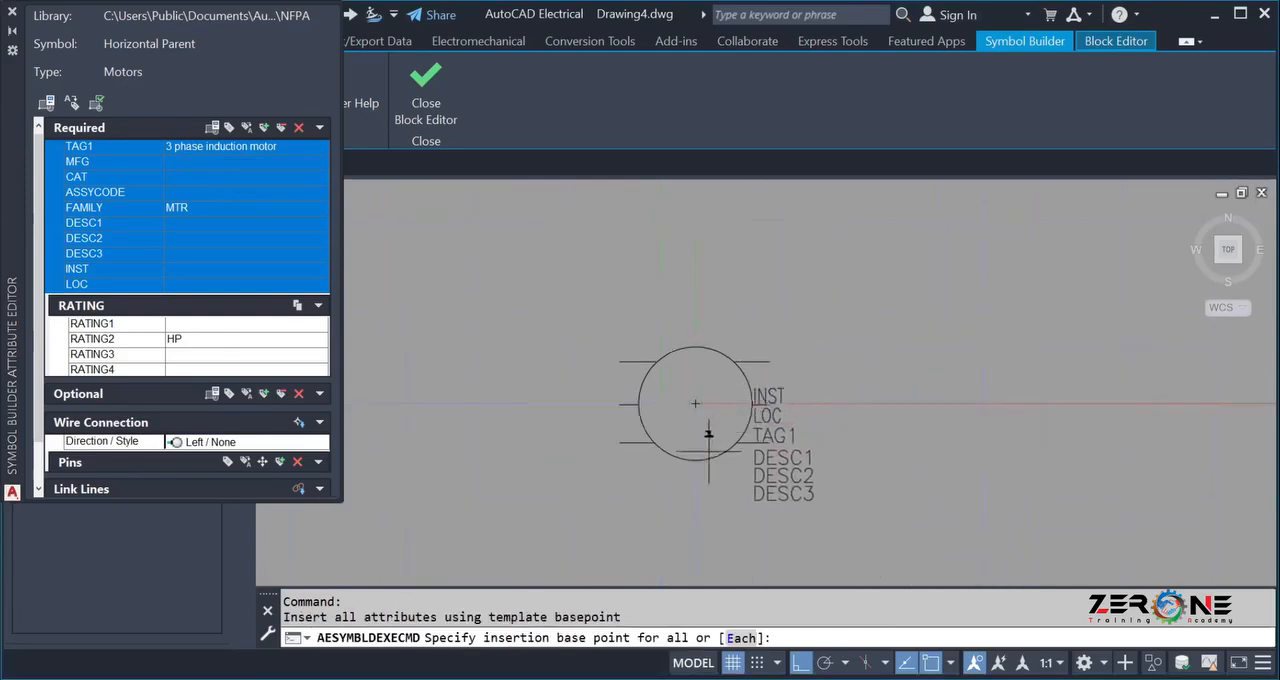
click(756, 295)
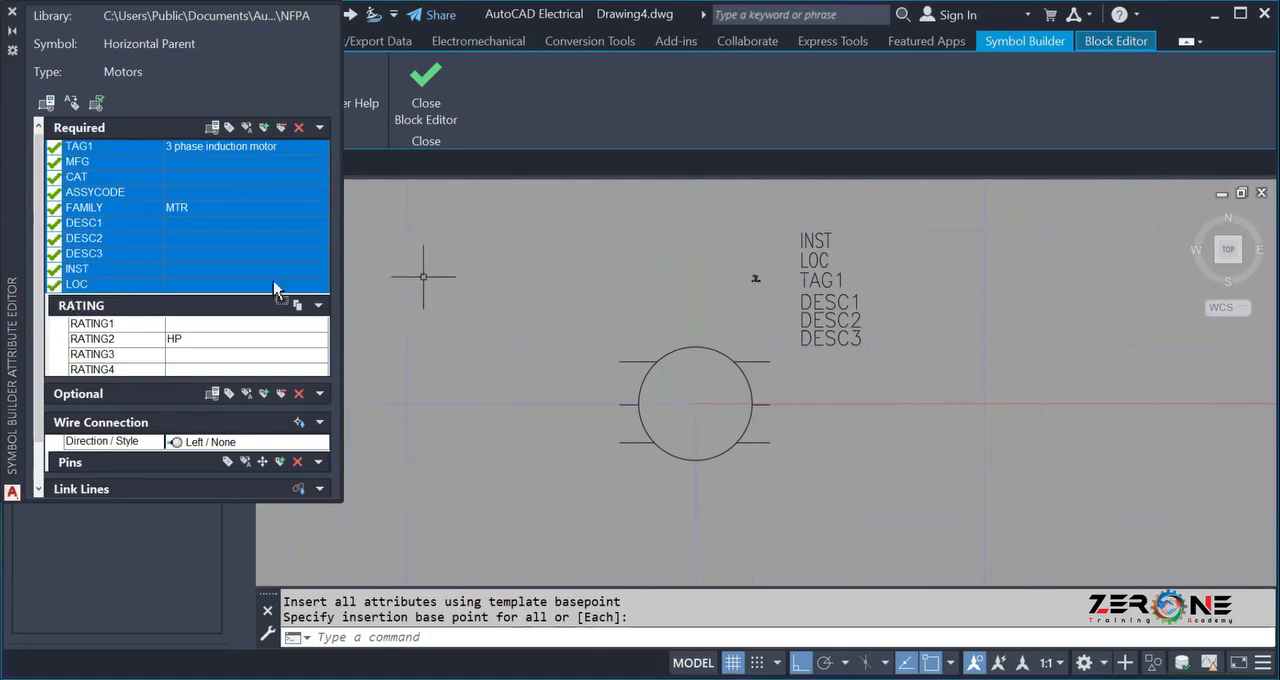
Examine the inserted attributes above the motor circle, including the tiny FAMILY, CAT, MFG and ASSYCODE texts.
scroll(770, 272, up, 3)
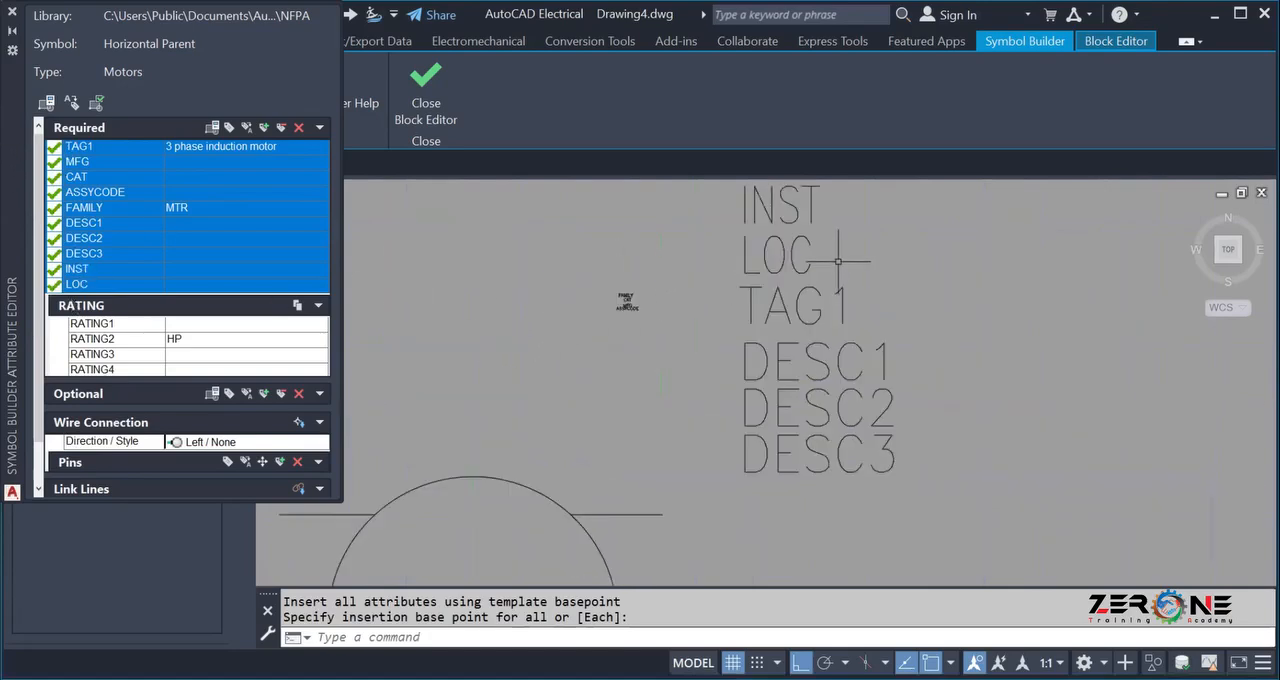
scroll(755, 295, down, 2)
scroll(705, 305, up, 1)
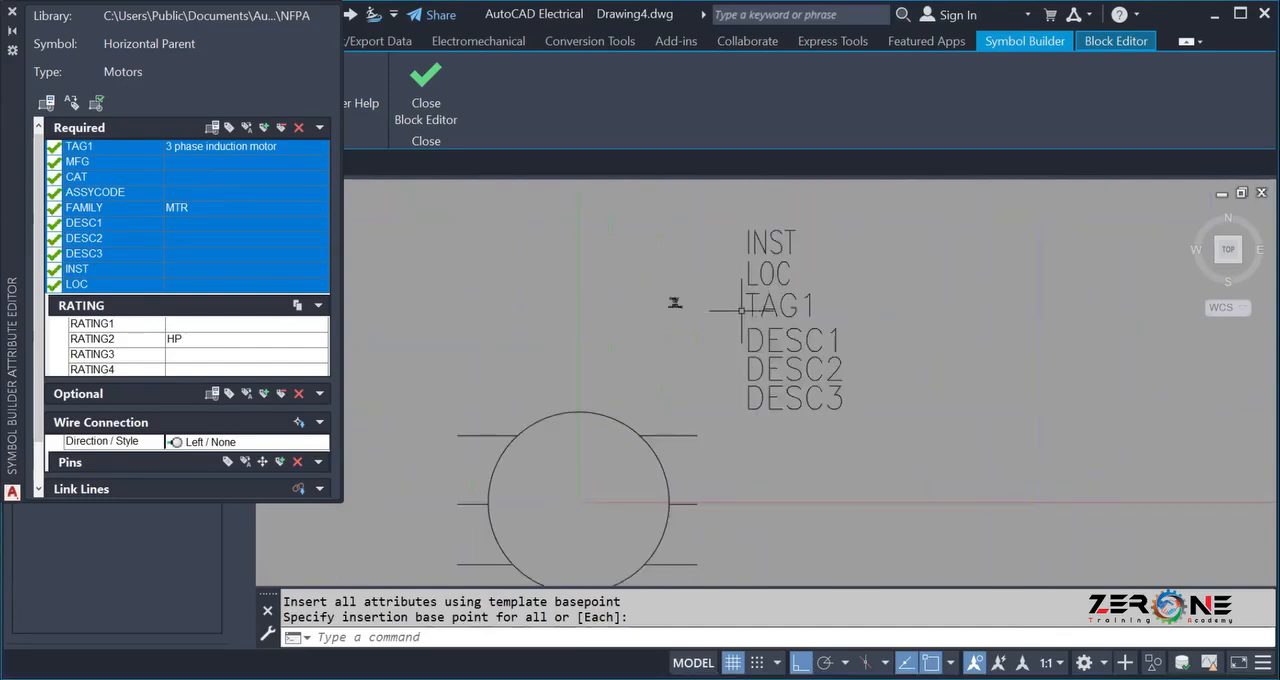
scroll(650, 290, up, 2)
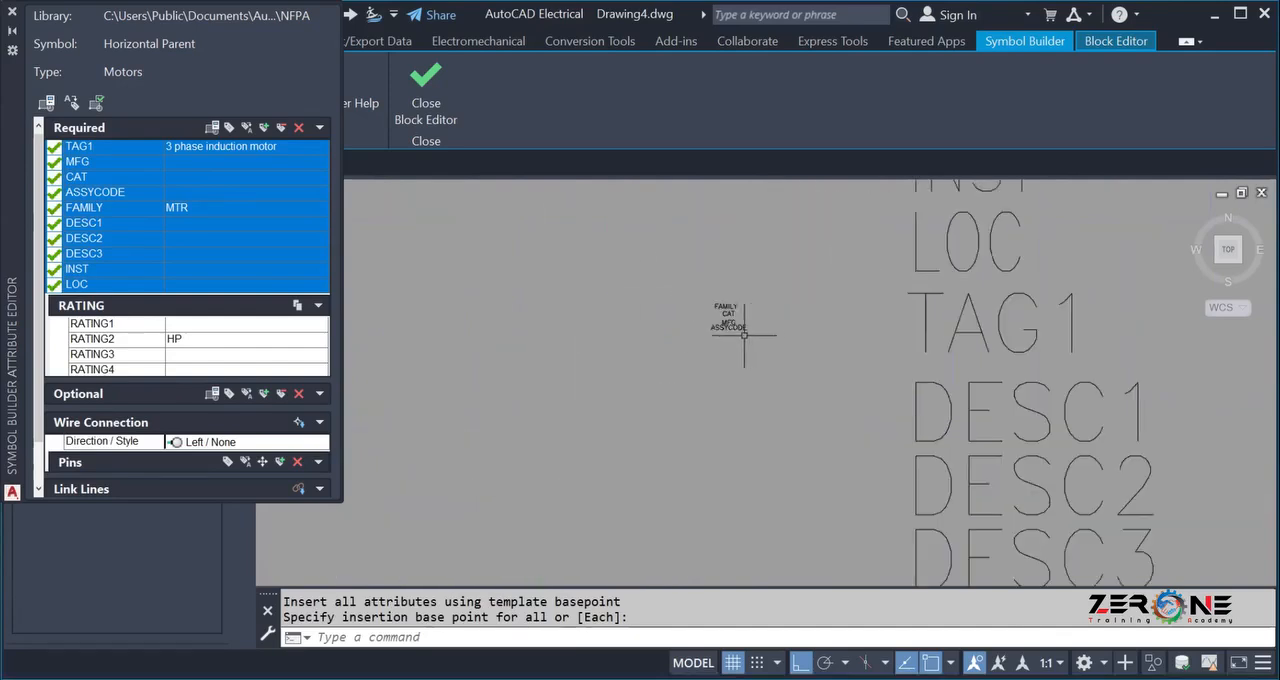
scroll(730, 322, down, 1)
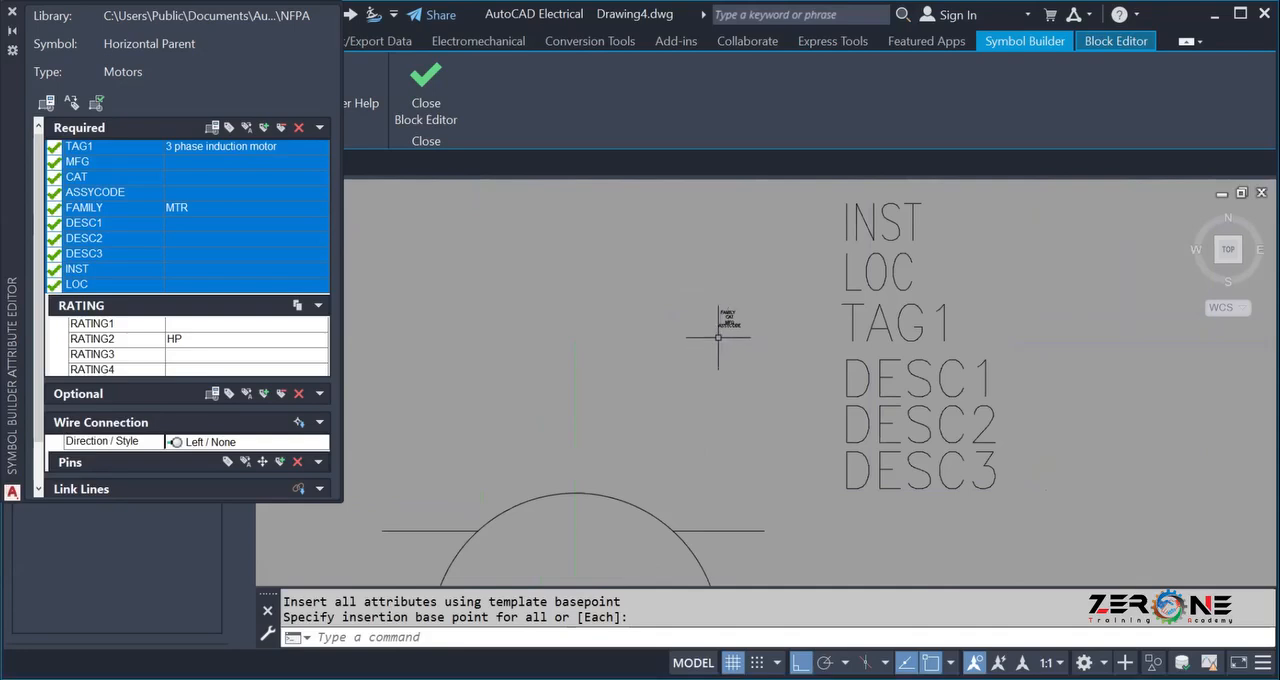
scroll(750, 325, down, 1)
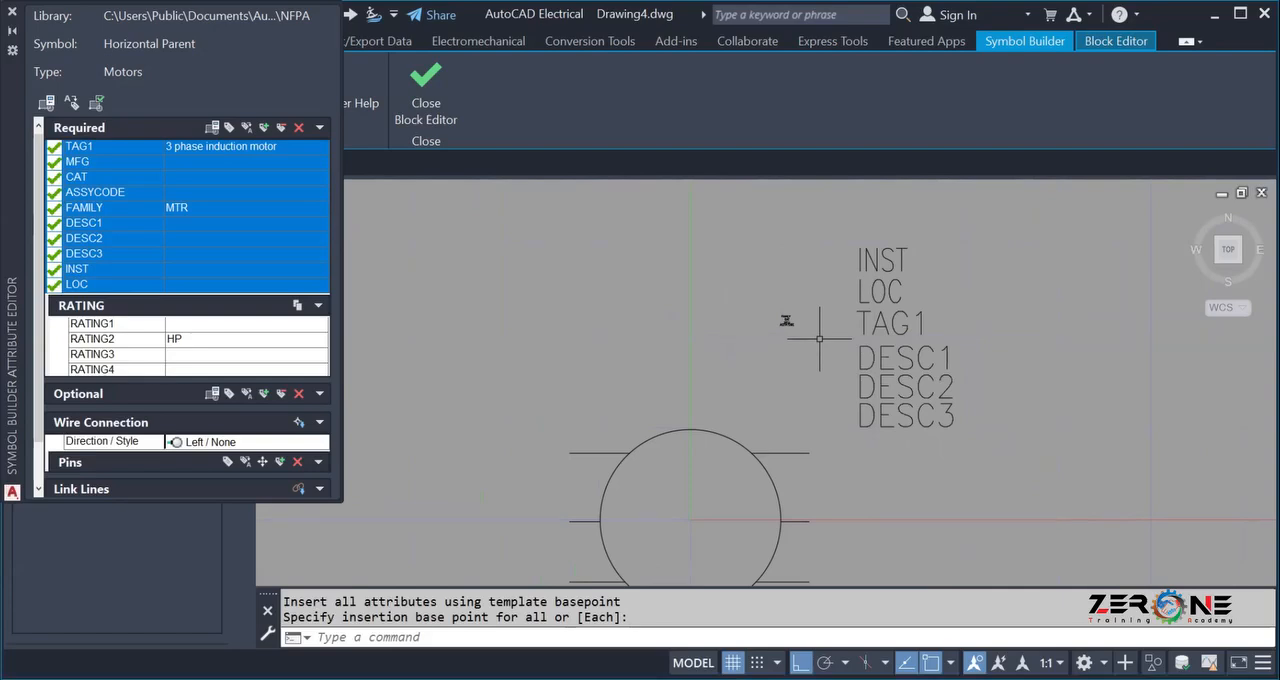
scroll(790, 305, up, 6)
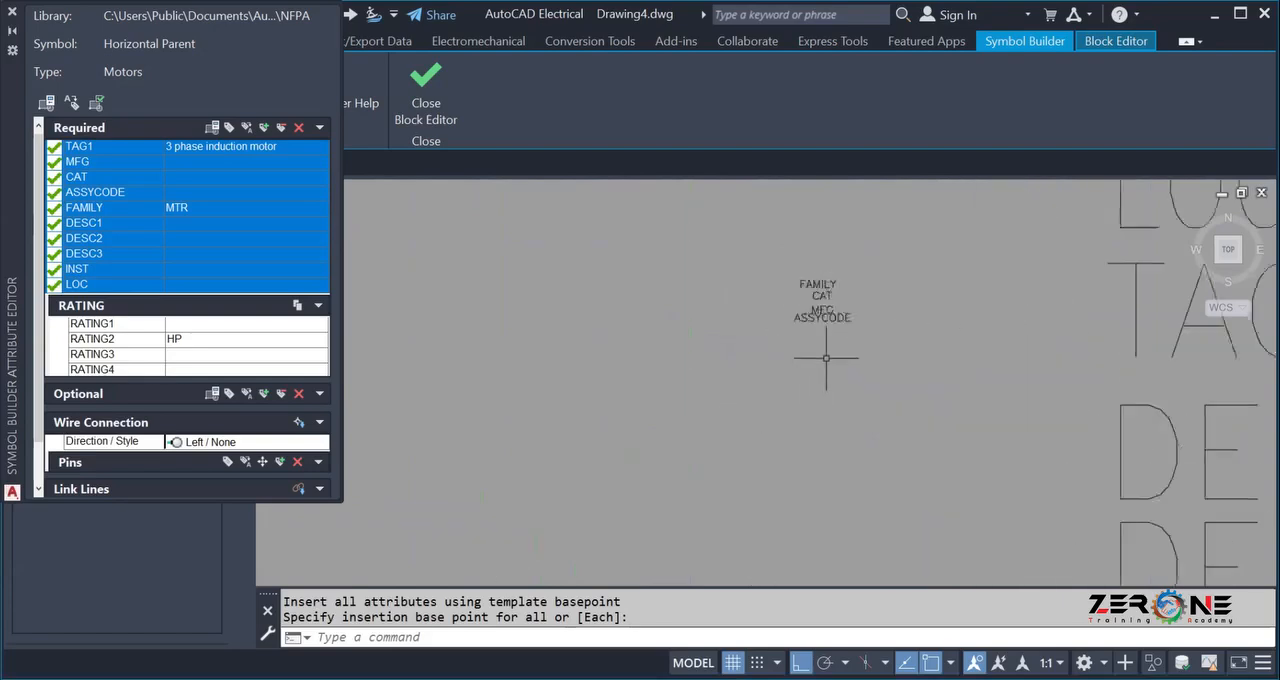
scroll(826, 357, down, 5)
scroll(820, 380, up, 3)
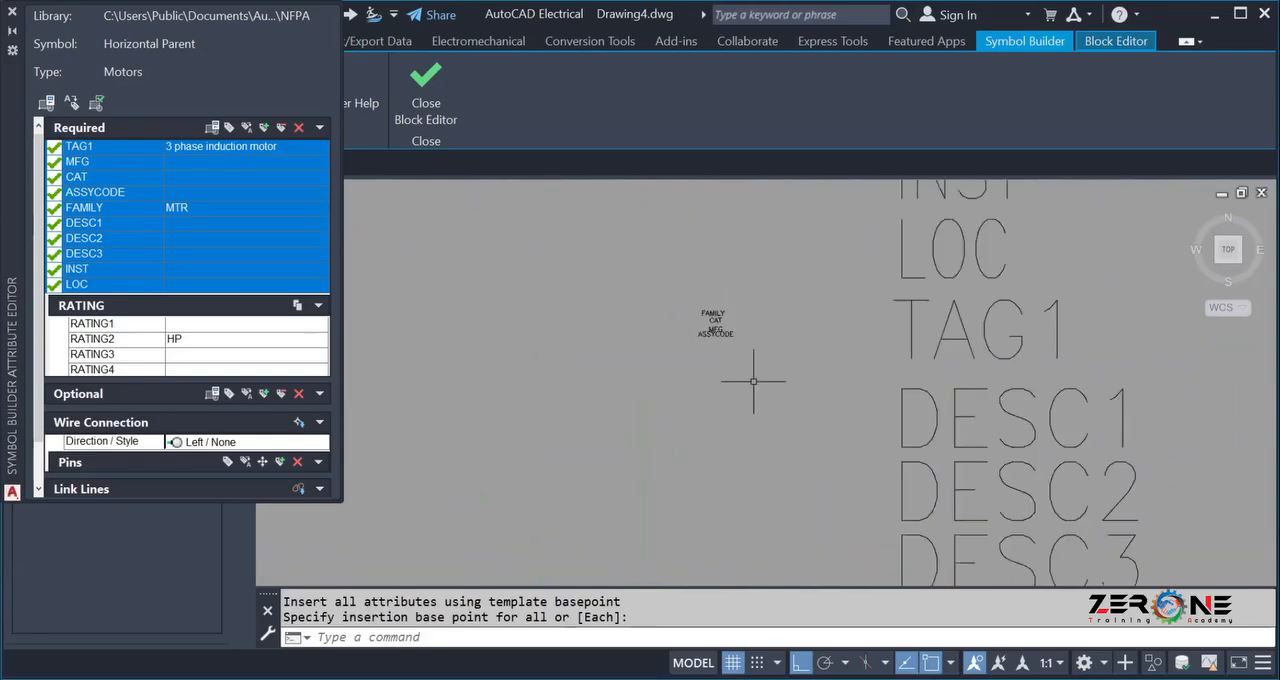
scroll(760, 365, down, 2)
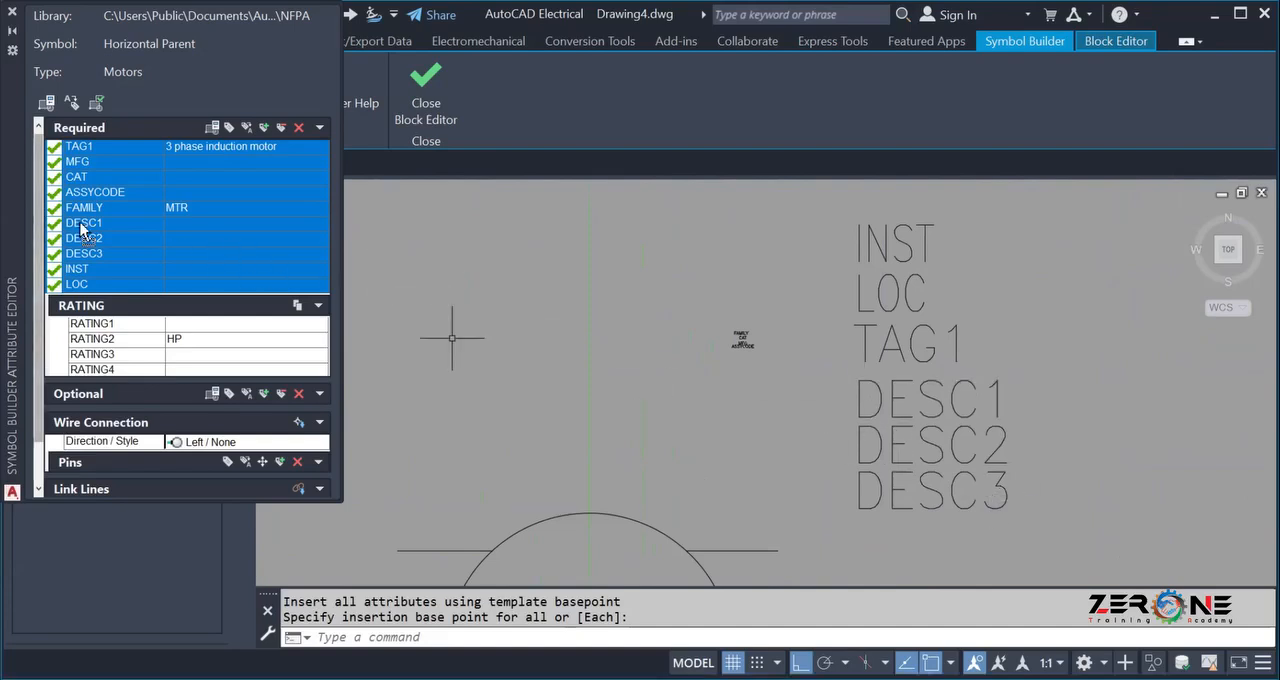
Set the DESC1 attribute's text height to 0.5 with left justification.
click(72, 270)
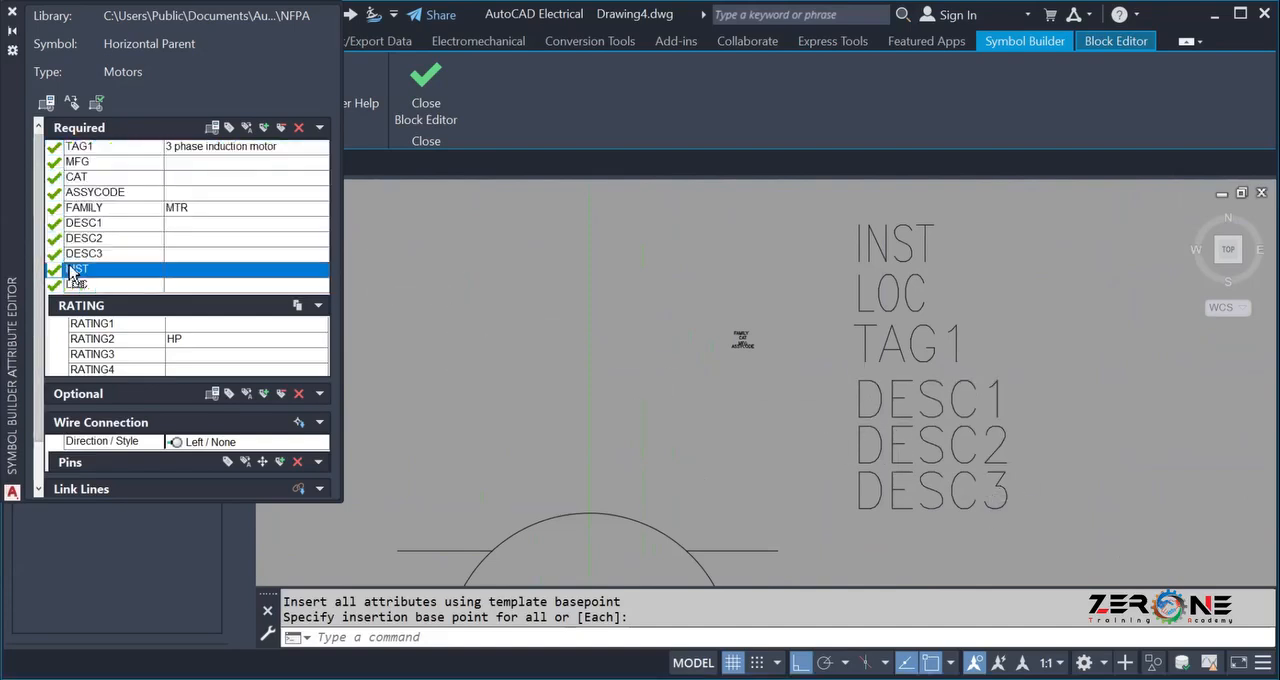
click(80, 223)
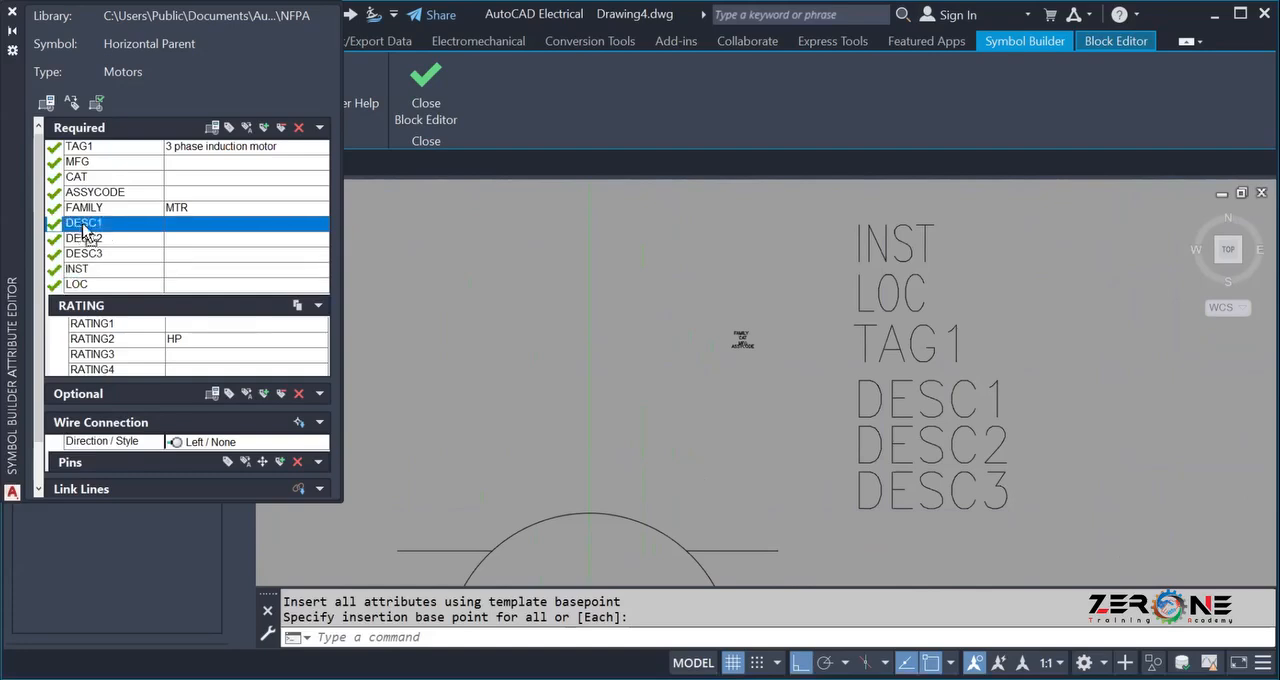
click(228, 129)
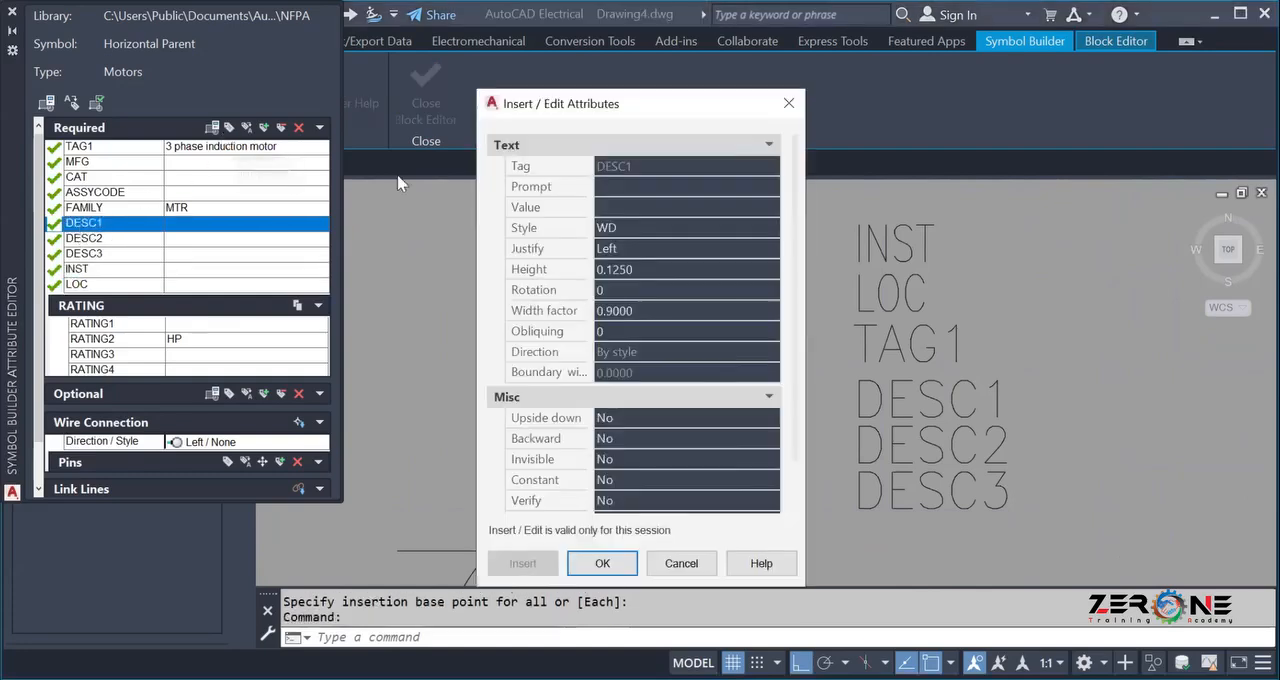
click(620, 230)
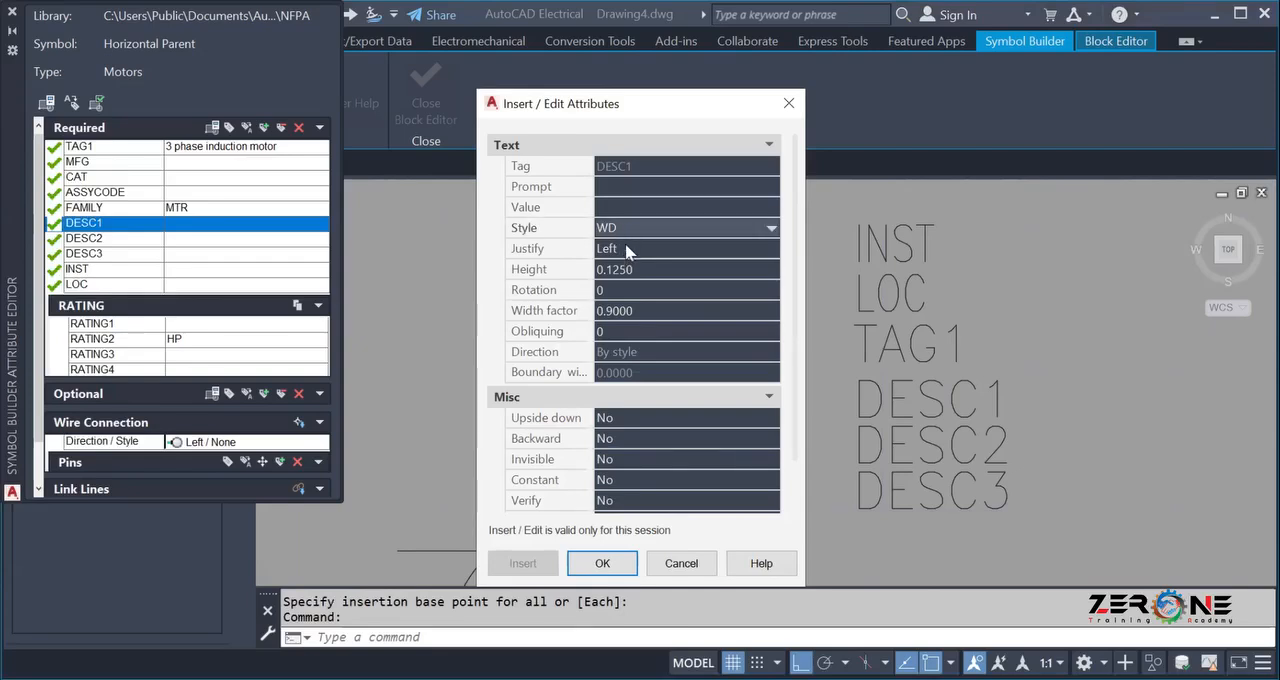
click(627, 244)
click(627, 244)
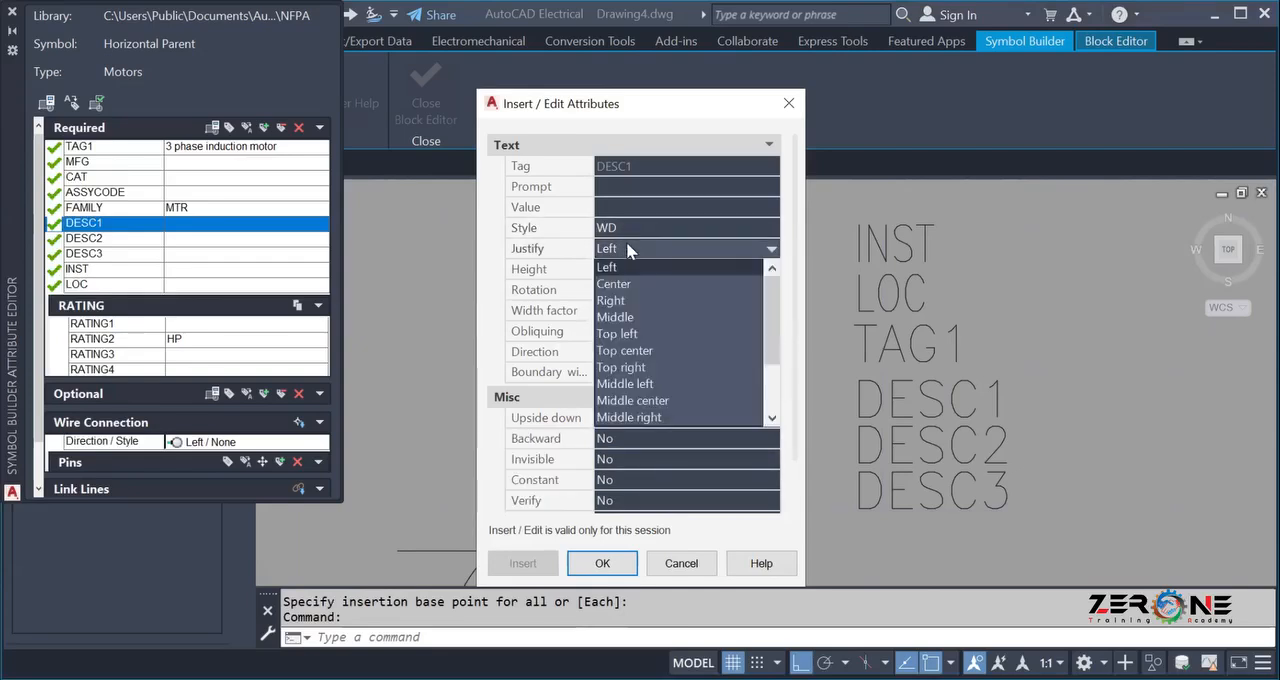
click(620, 267)
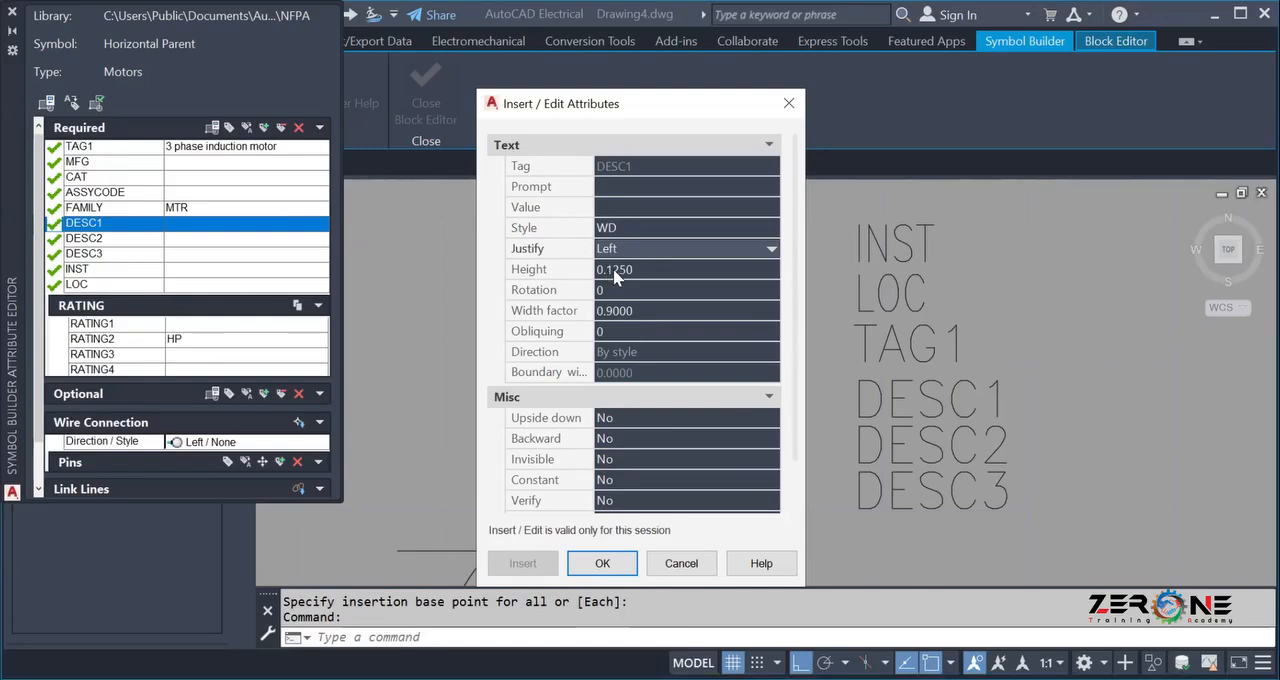
click(616, 270)
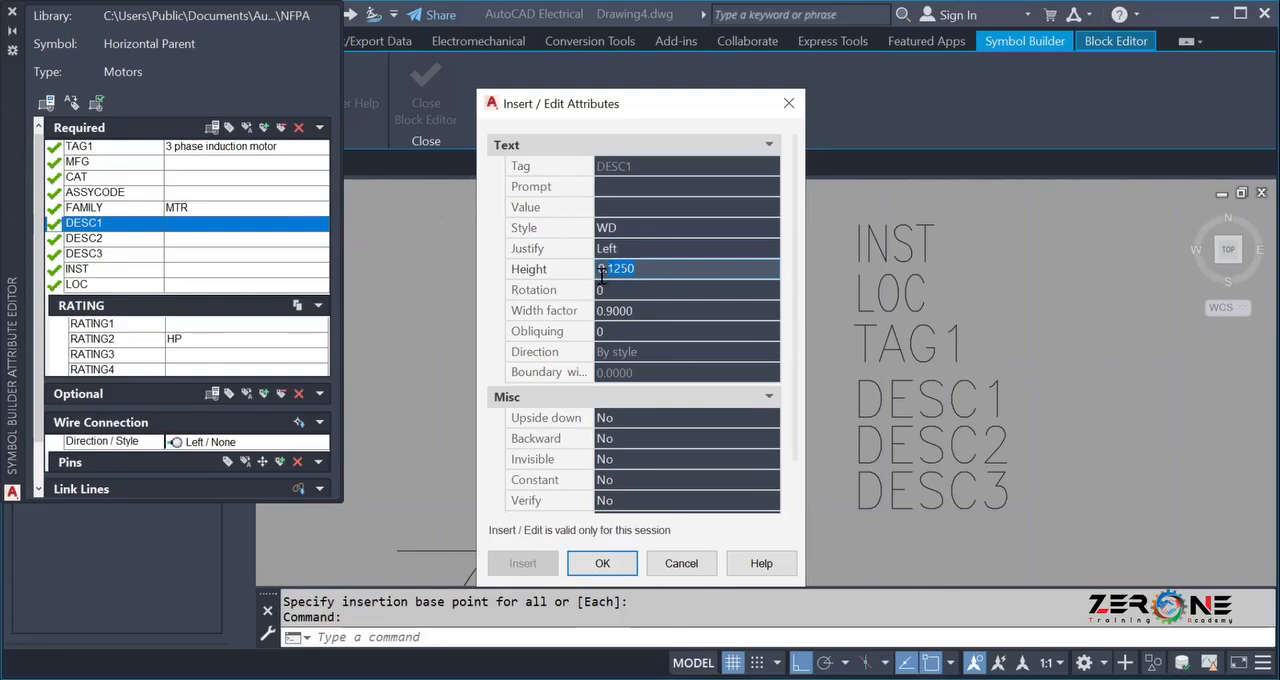
text(0.5500)
click(602, 564)
Set the DESC1 attribute's text height to 0.100.
scroll(1100, 420, down, 3)
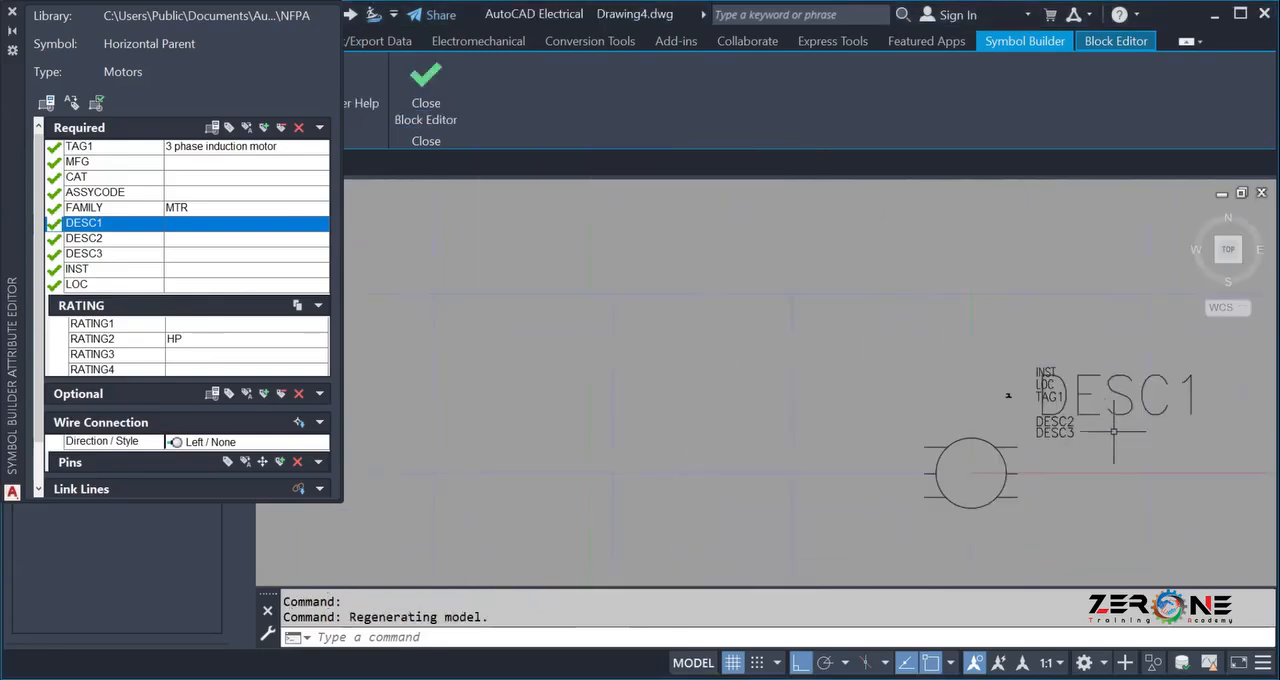
scroll(1146, 431, up, 2)
middle_drag(1120, 431, 960, 481)
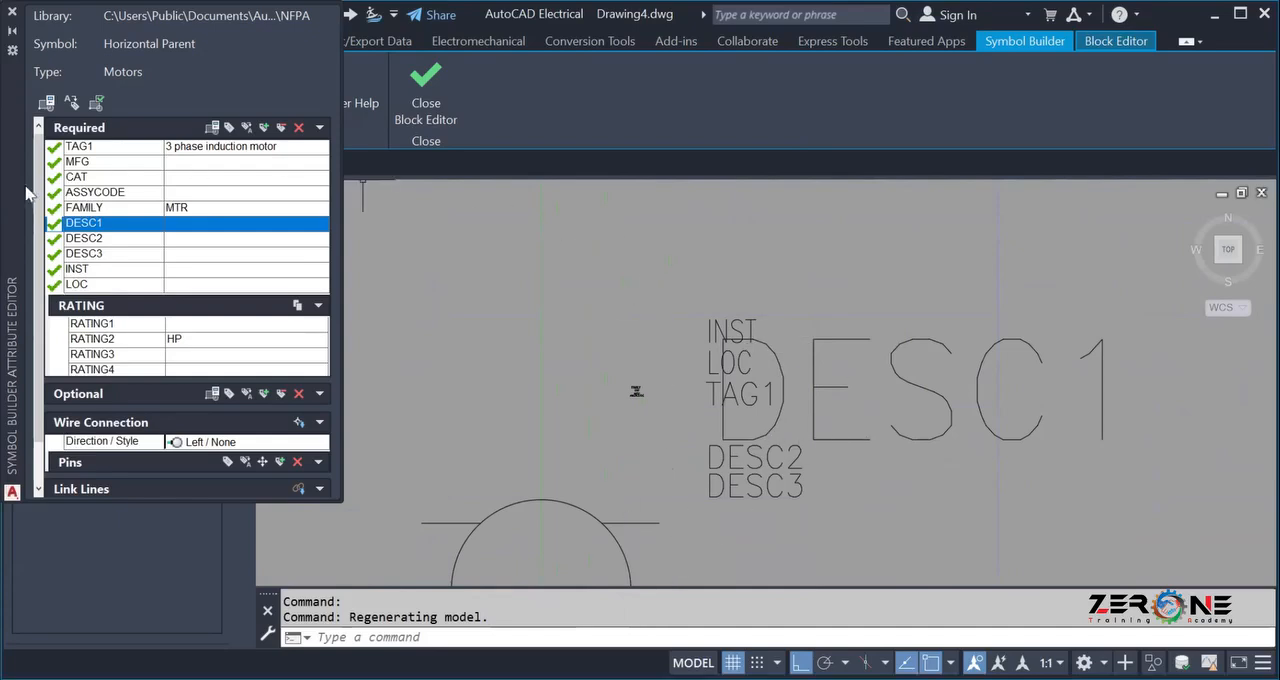
click(228, 129)
click(634, 267)
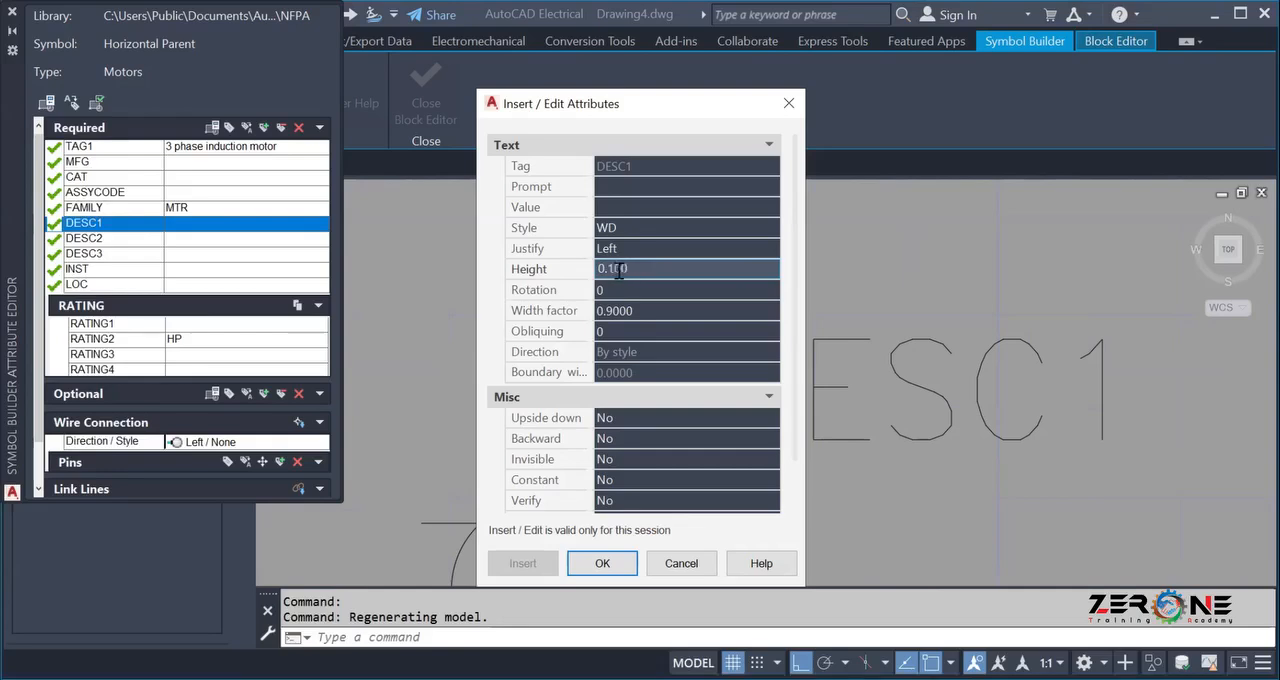
click(600, 565)
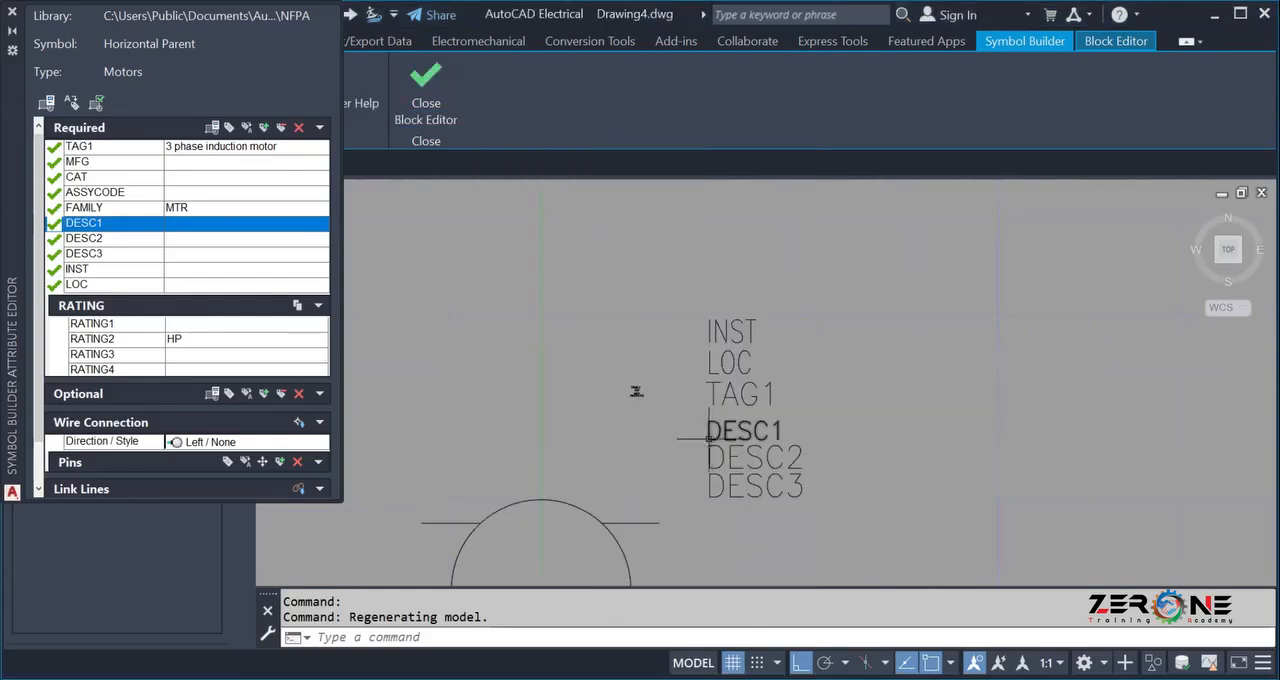
Set the MFG attribute's text height to 0.100.
scroll(710, 437, up, 4)
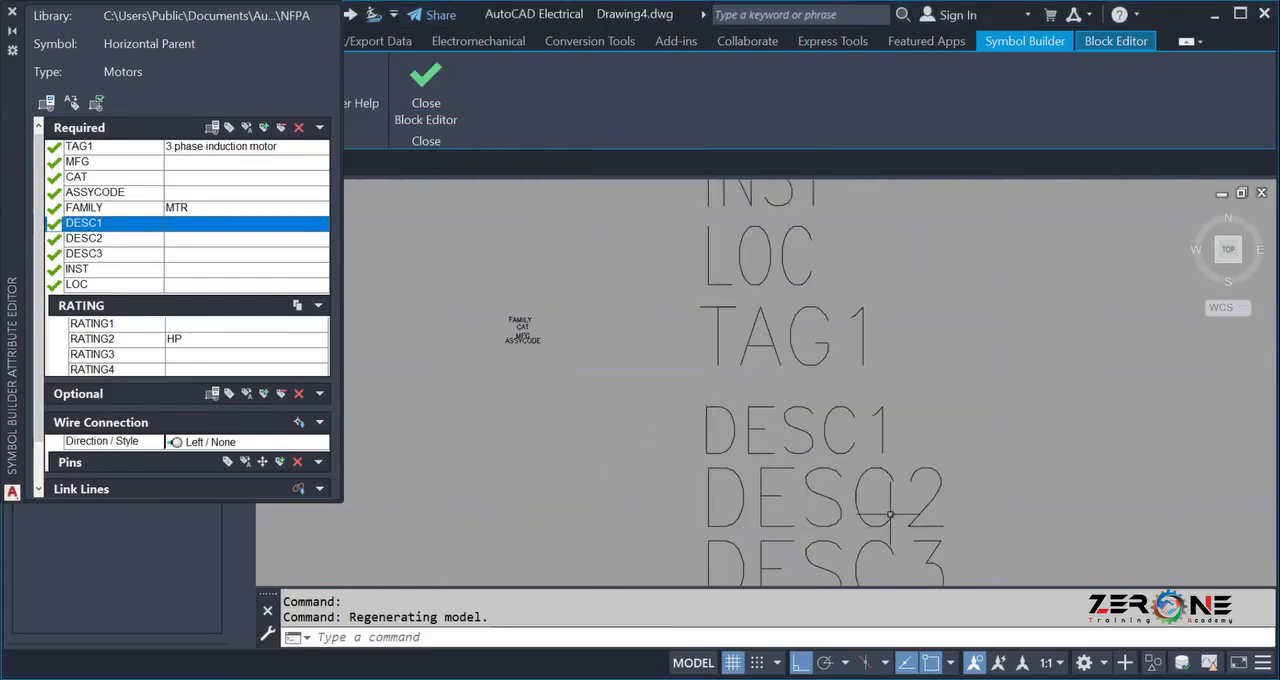
scroll(829, 429, down, 2)
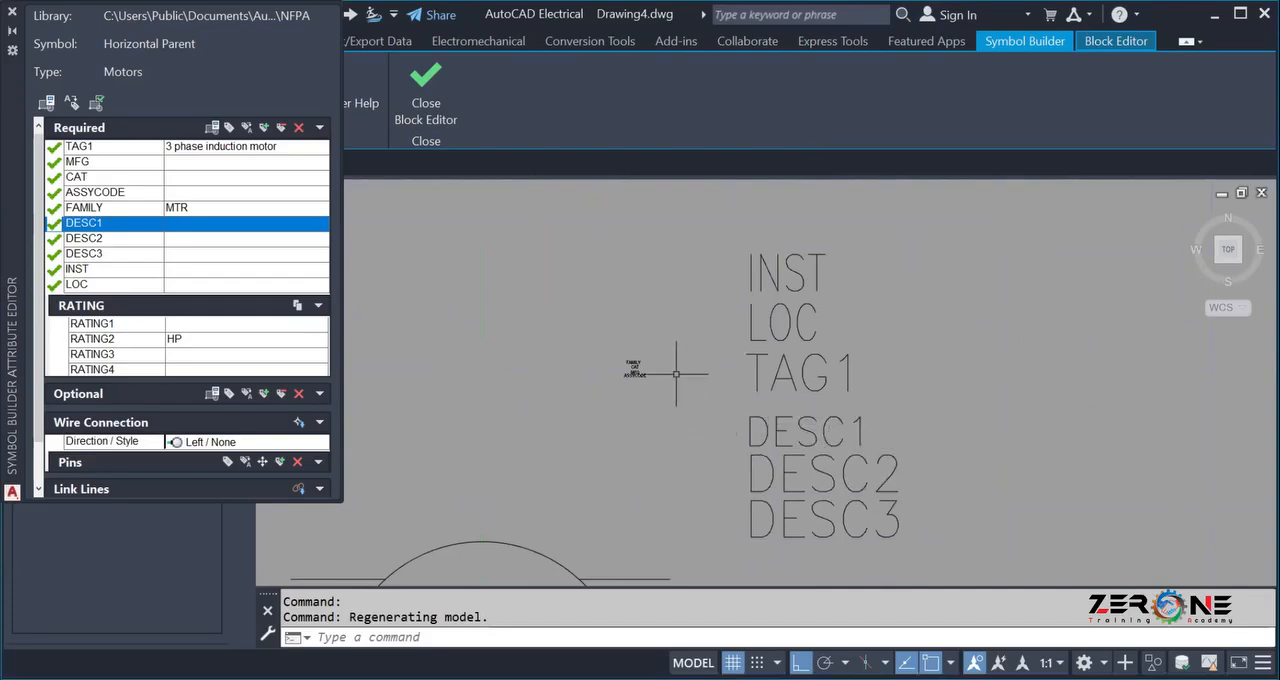
scroll(676, 374, up, 8)
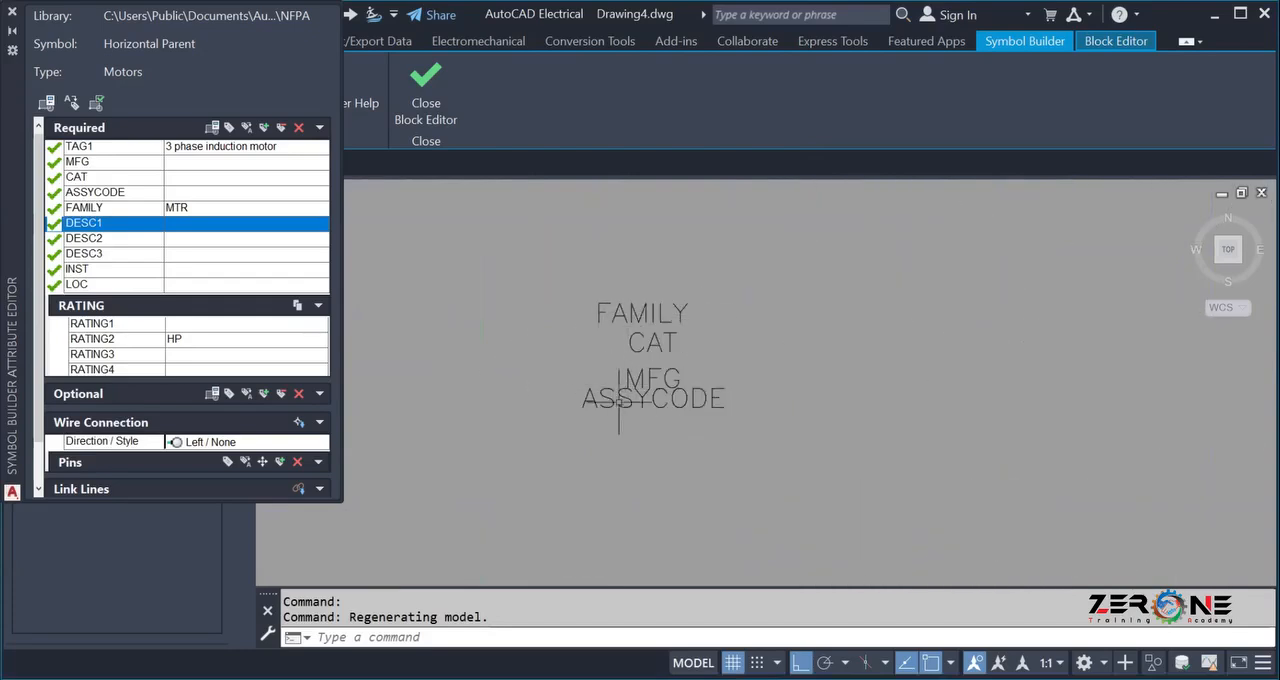
click(110, 162)
click(230, 127)
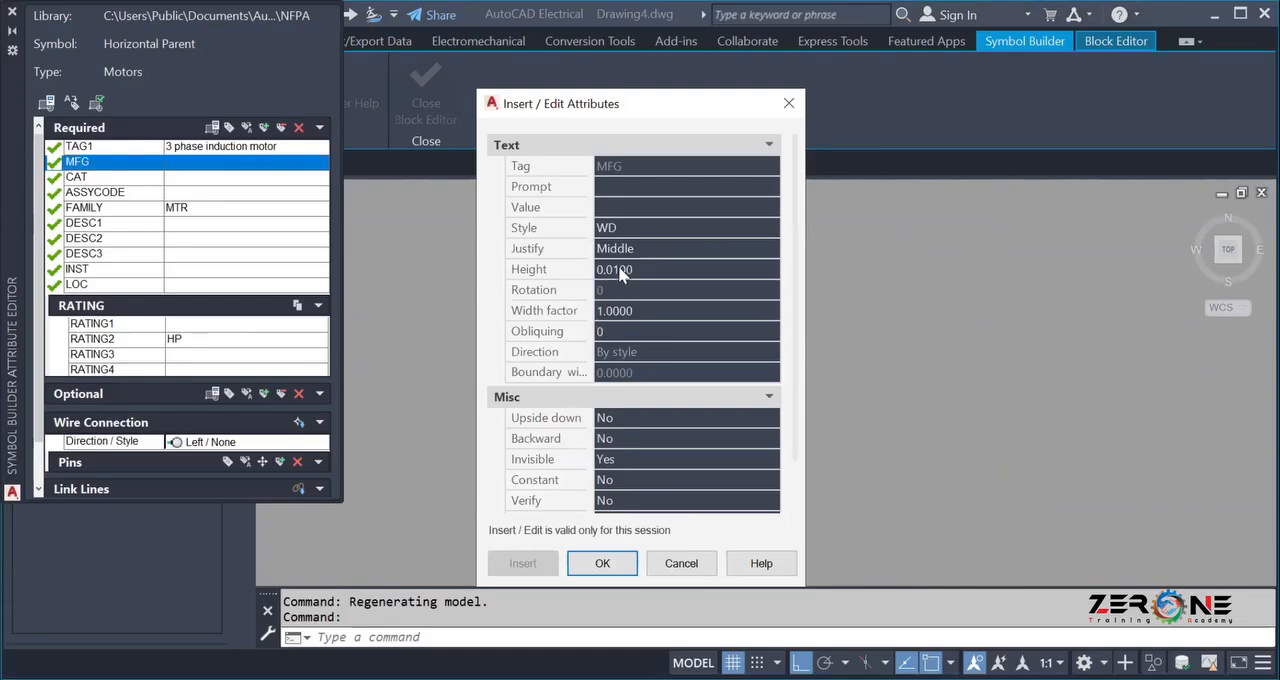
click(615, 273)
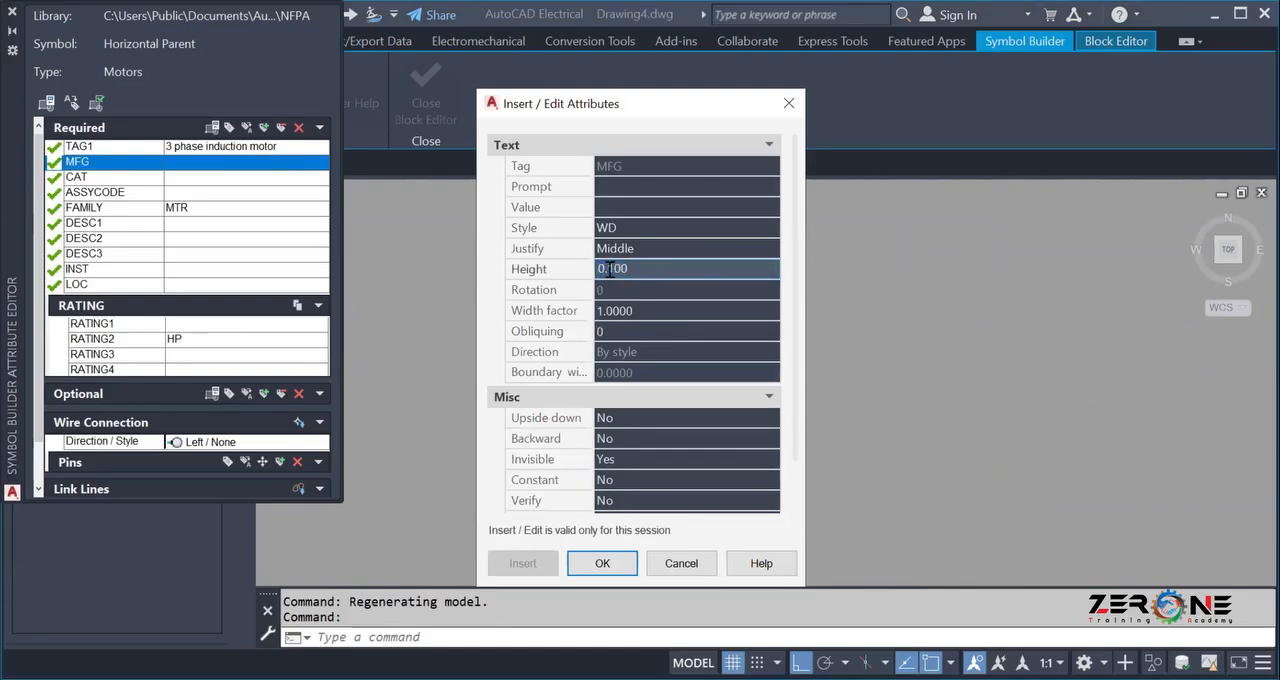
click(603, 569)
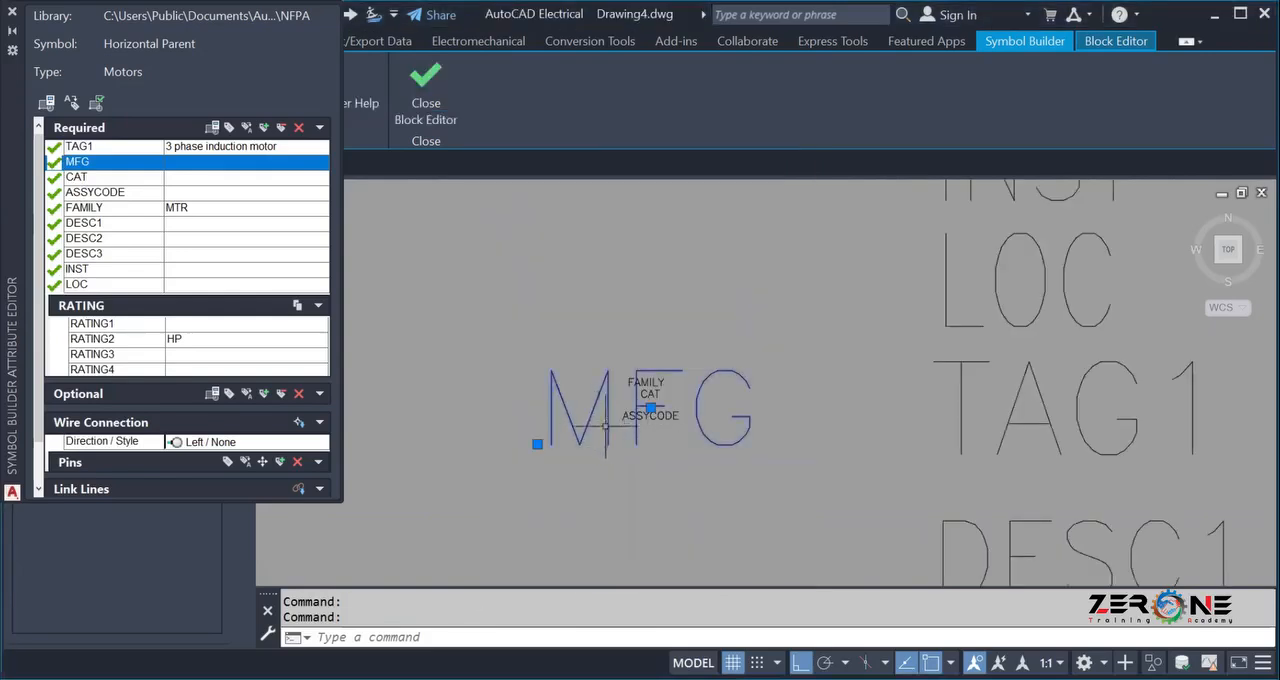
Move the enlarged MFG attribute to the right of TAG1, on the same line.
click(651, 408)
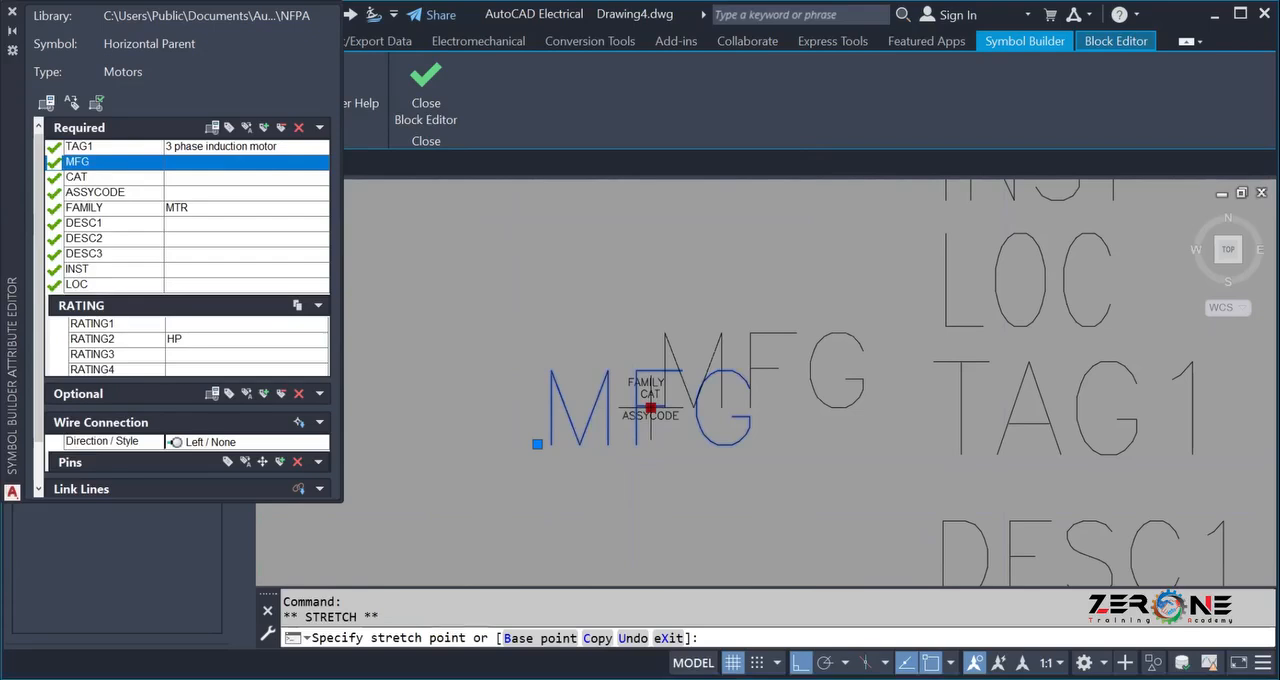
scroll(533, 256, down, 4)
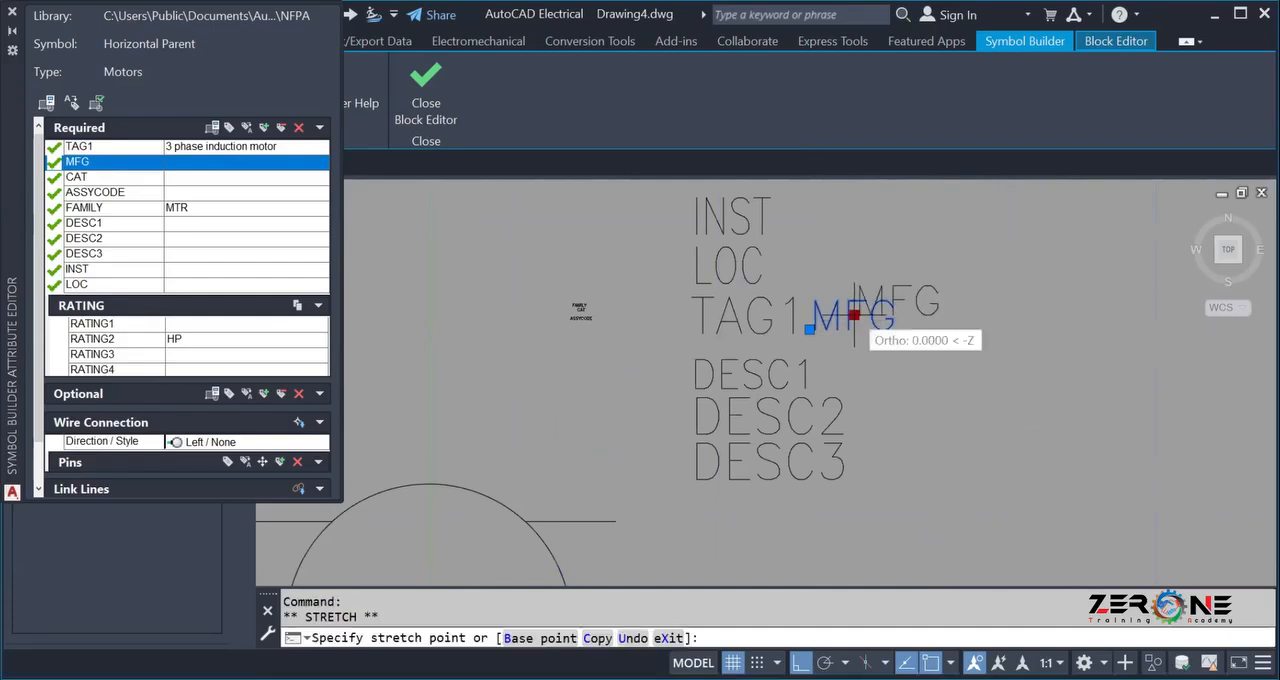
click(886, 316)
scroll(514, 288, up, 3)
scroll(511, 313, down, 5)
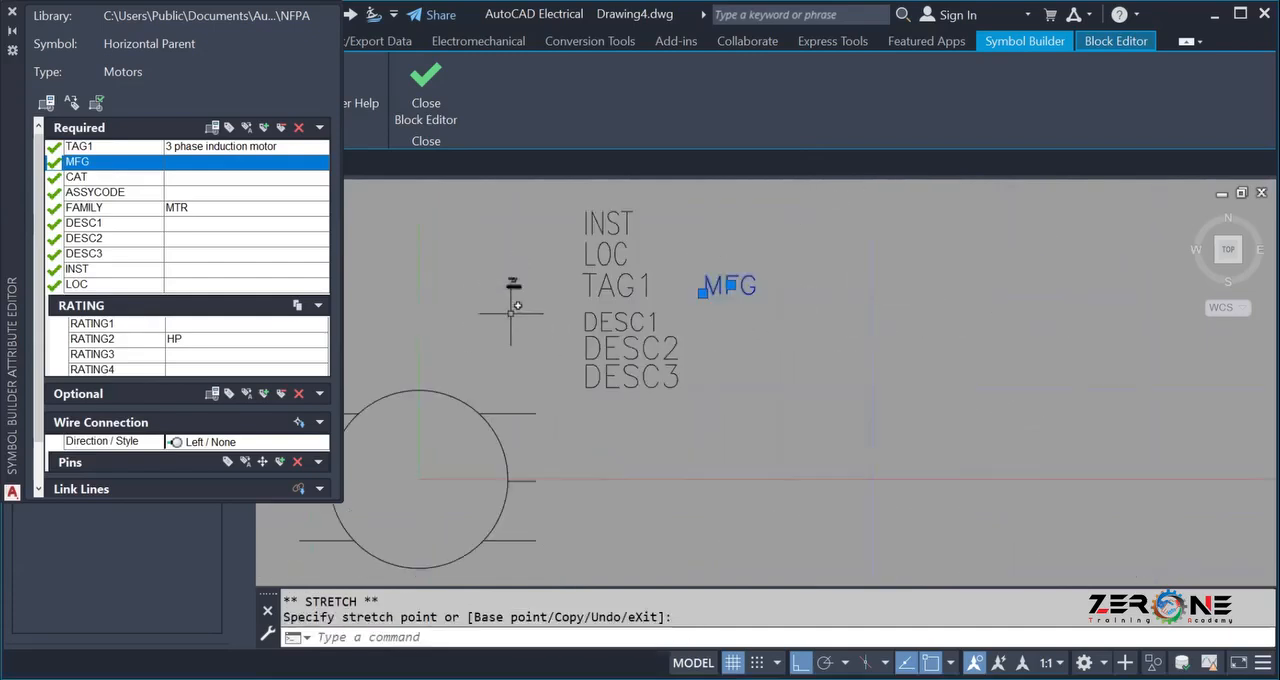
Select the remaining tiny attributes and move FAMILY to the right of the MFG attribute.
click(477, 267)
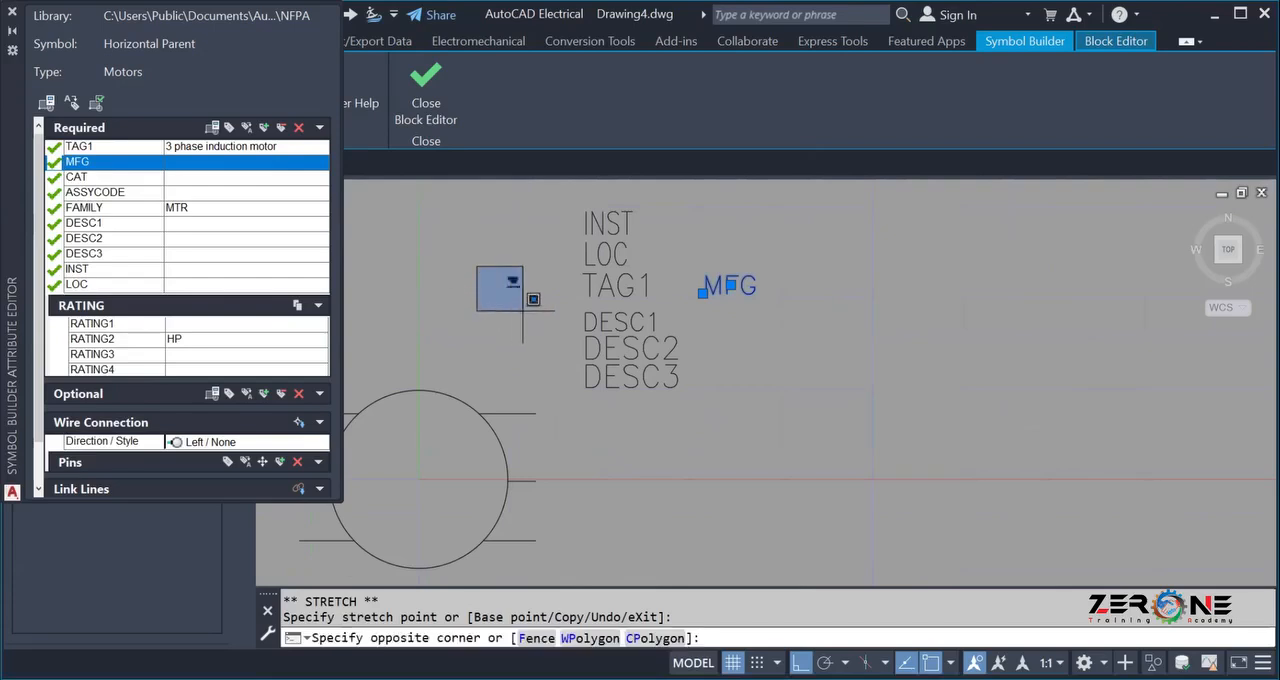
click(522, 310)
click(509, 281)
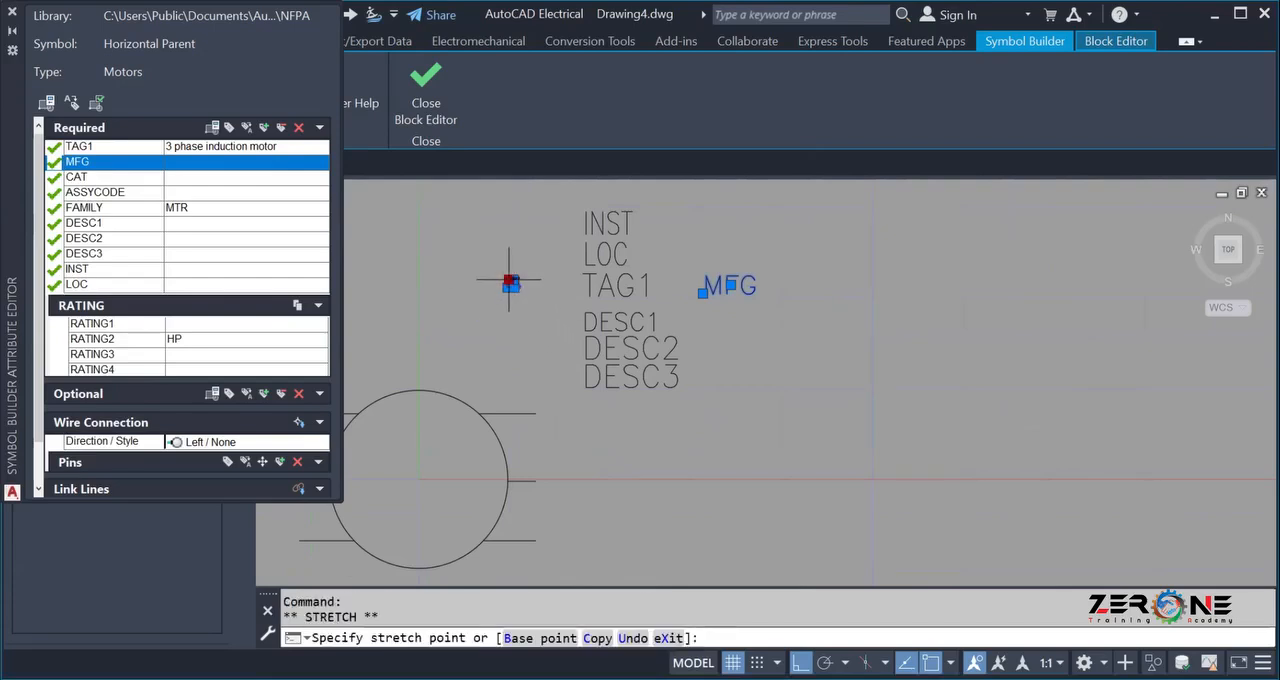
click(782, 281)
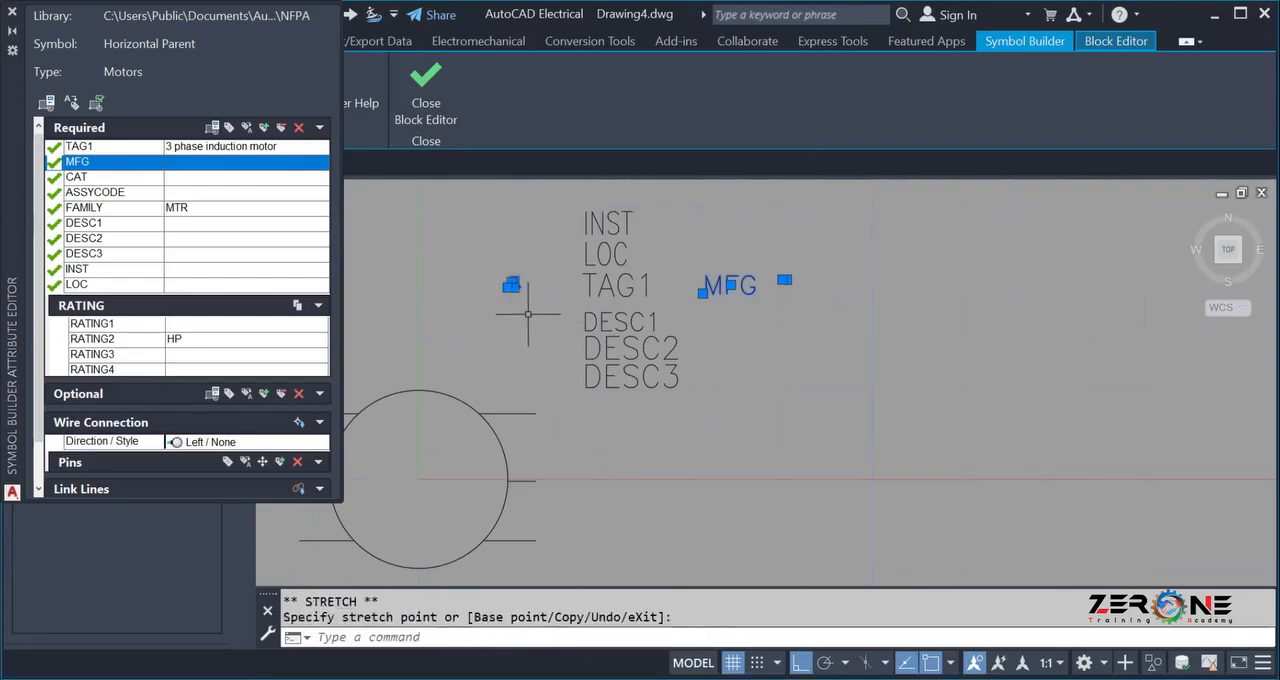
Select the remaining tiny attributes and move ASSYCODE between MFG and FAMILY on the TAG1 line.
click(501, 287)
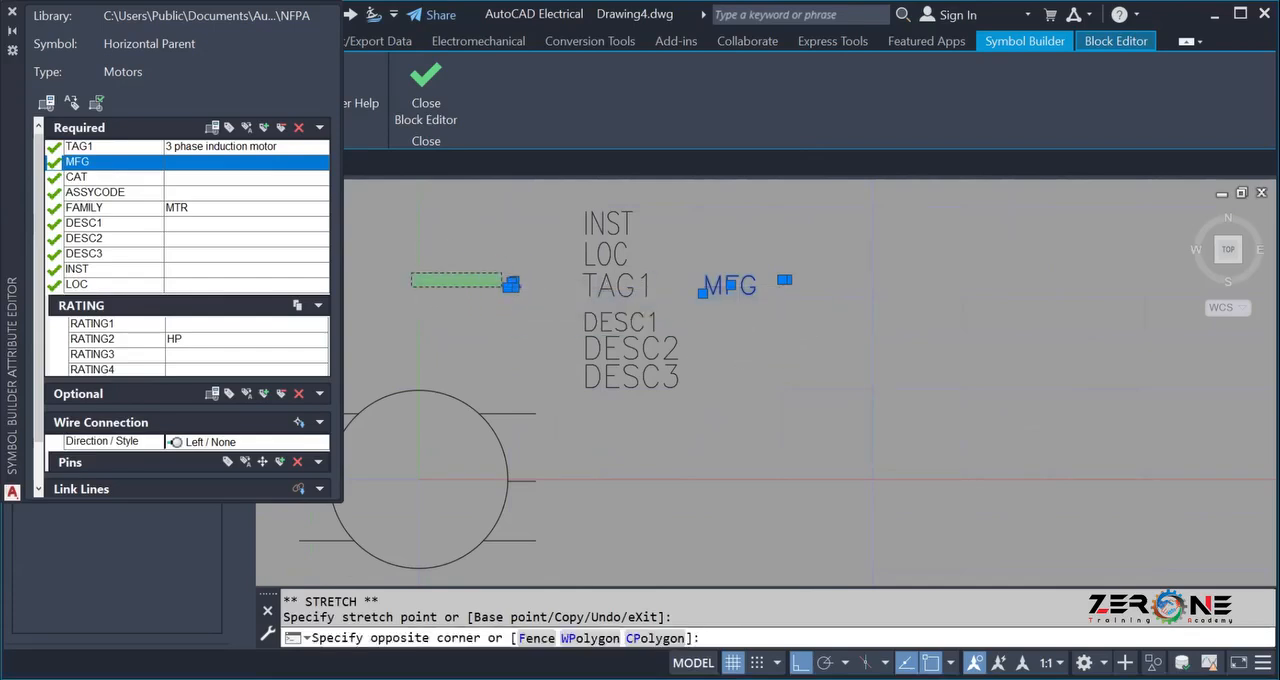
click(414, 272)
scroll(463, 275, up, 5)
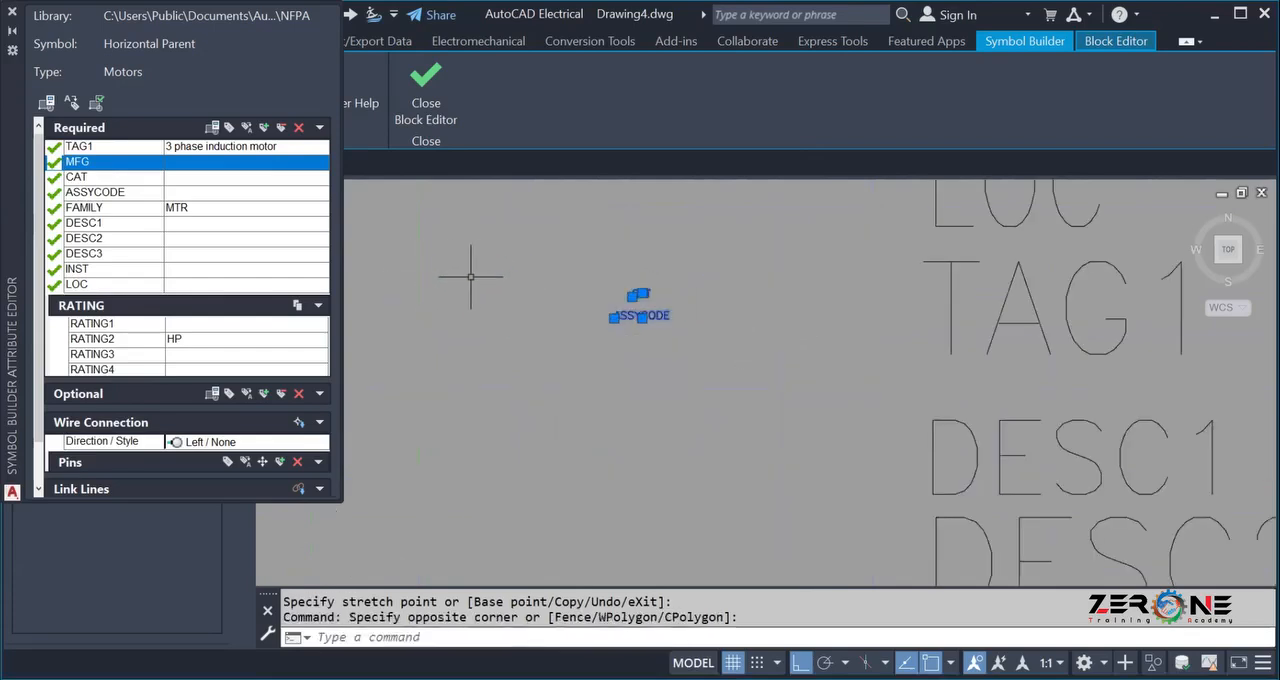
click(642, 318)
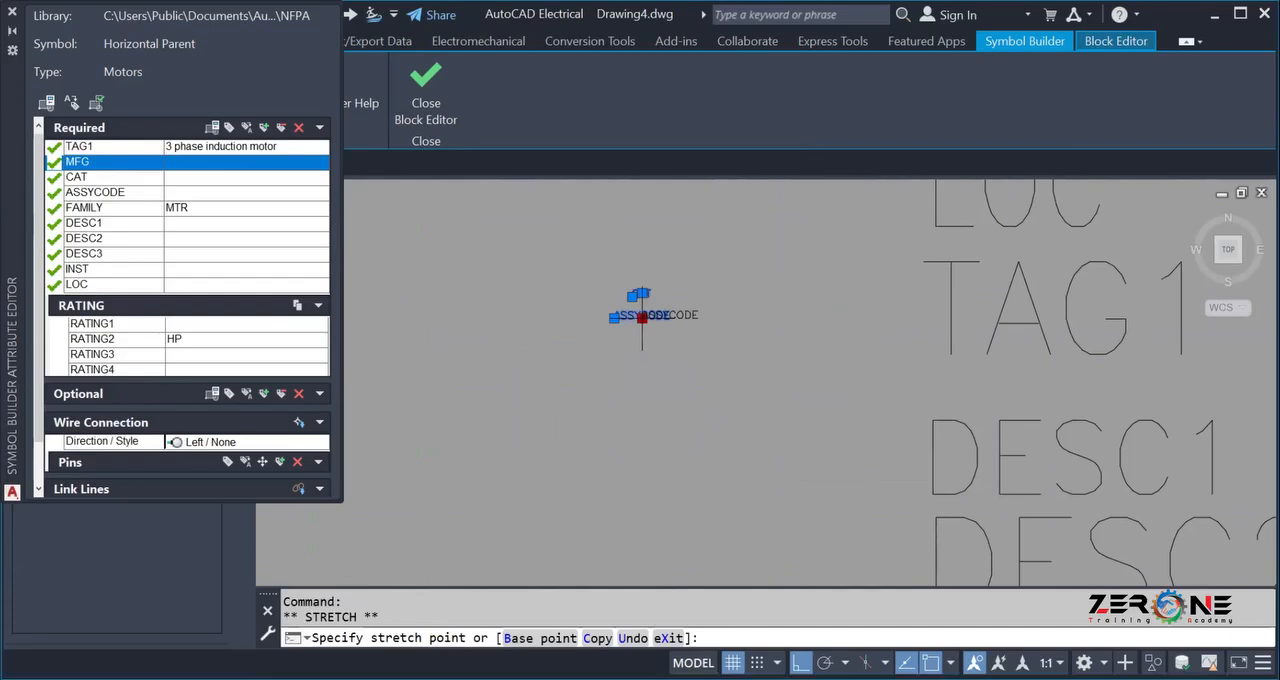
scroll(642, 318, down, 5)
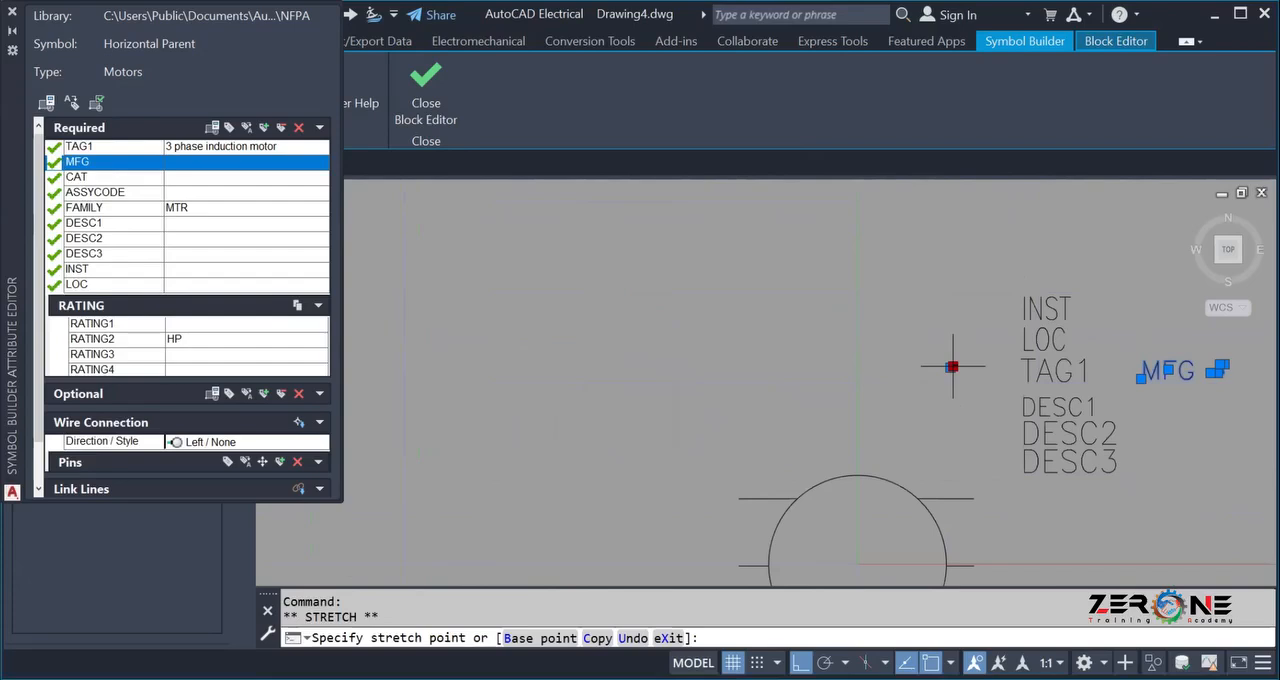
click(1204, 370)
click(1206, 429)
key(Escape)
key(Escape)
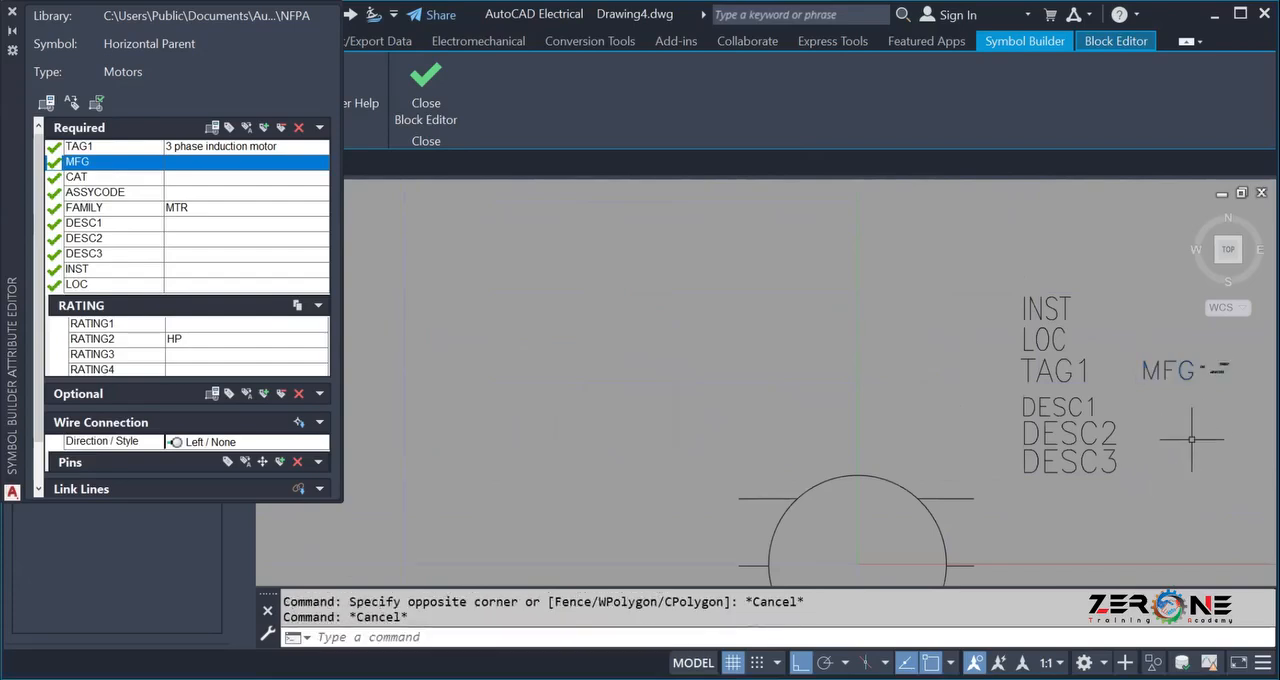
Insert the RATING1, RATING2, RATING3 and RATING4 attributes together above and to the left of the motor circle.
scroll(1191, 425, down, 2)
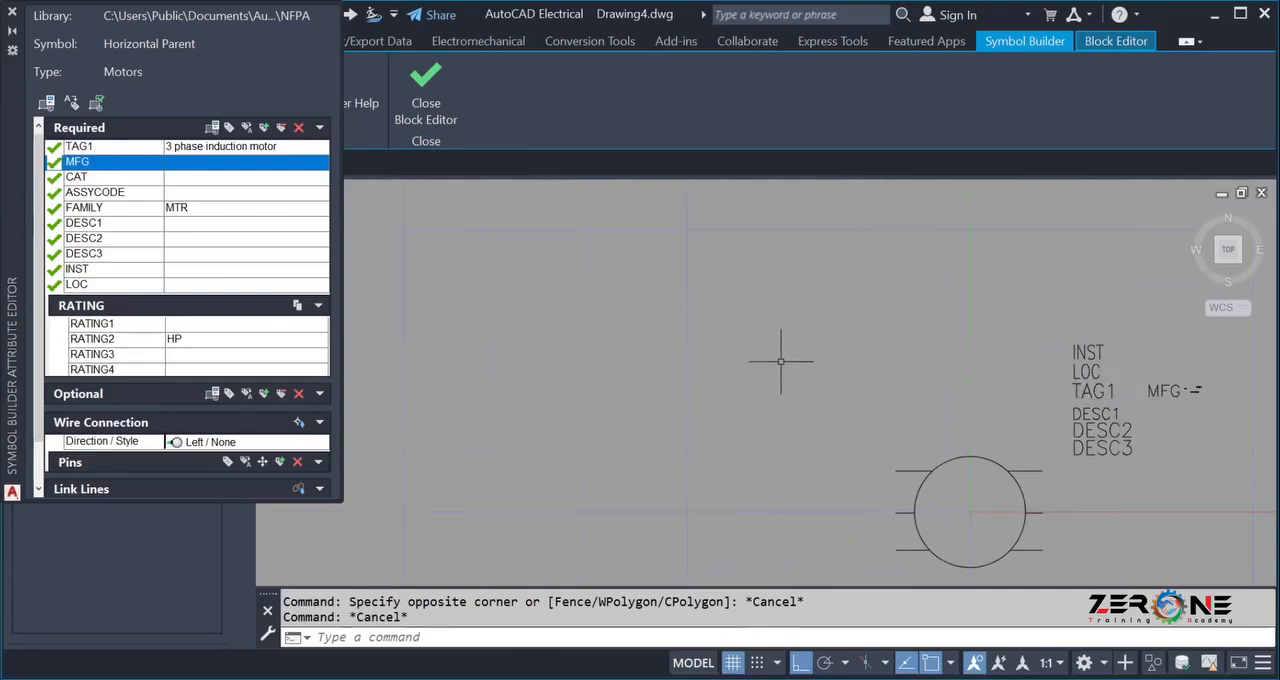
scroll(863, 505, down, 2)
middle_drag(855, 500, 560, 500)
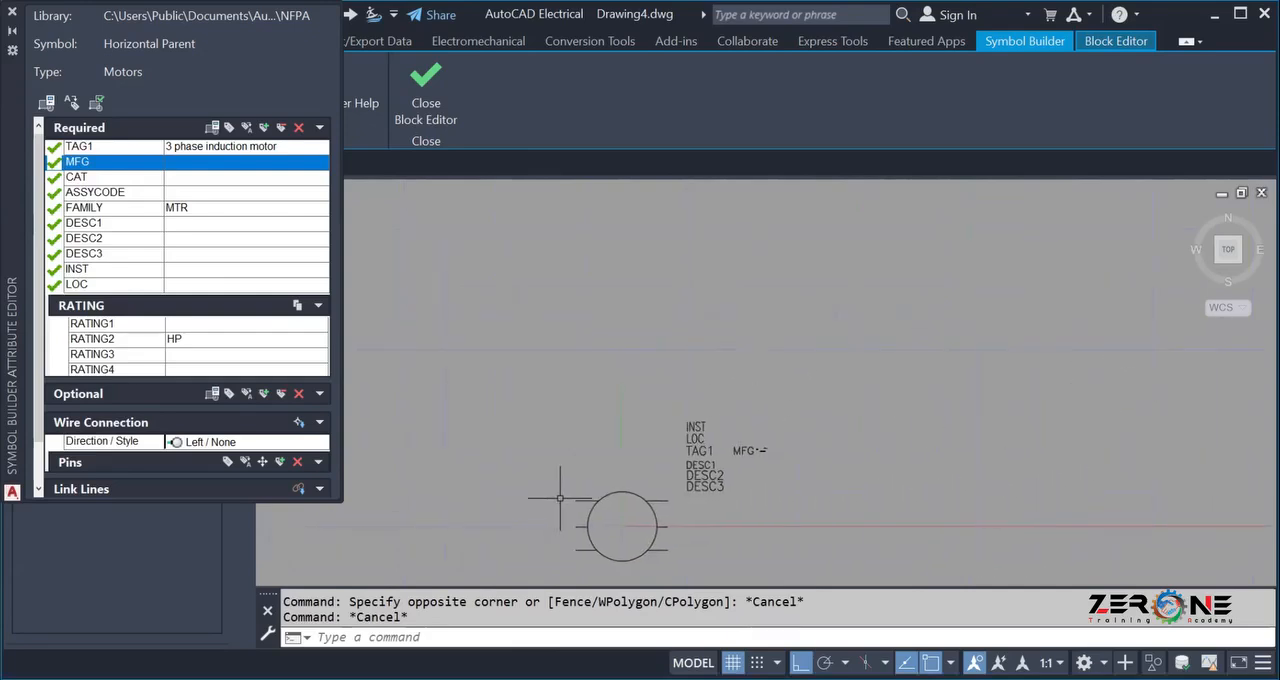
click(66, 326)
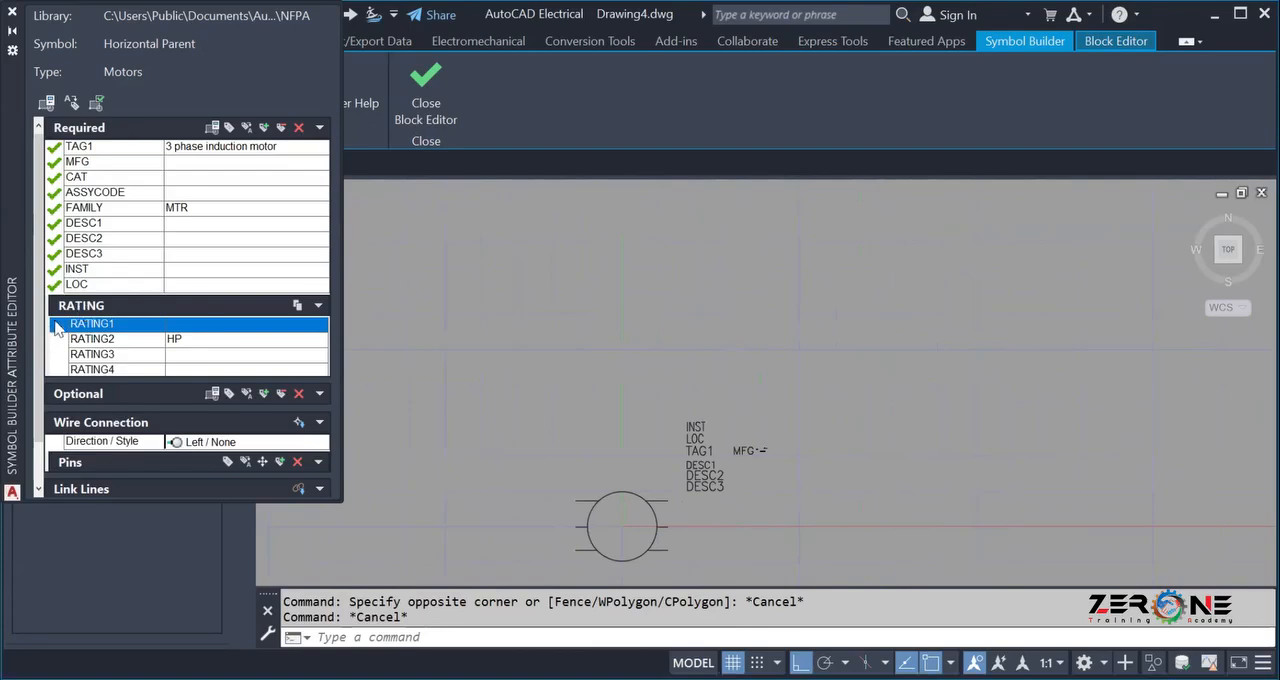
click(63, 370)
shift+click(78, 328)
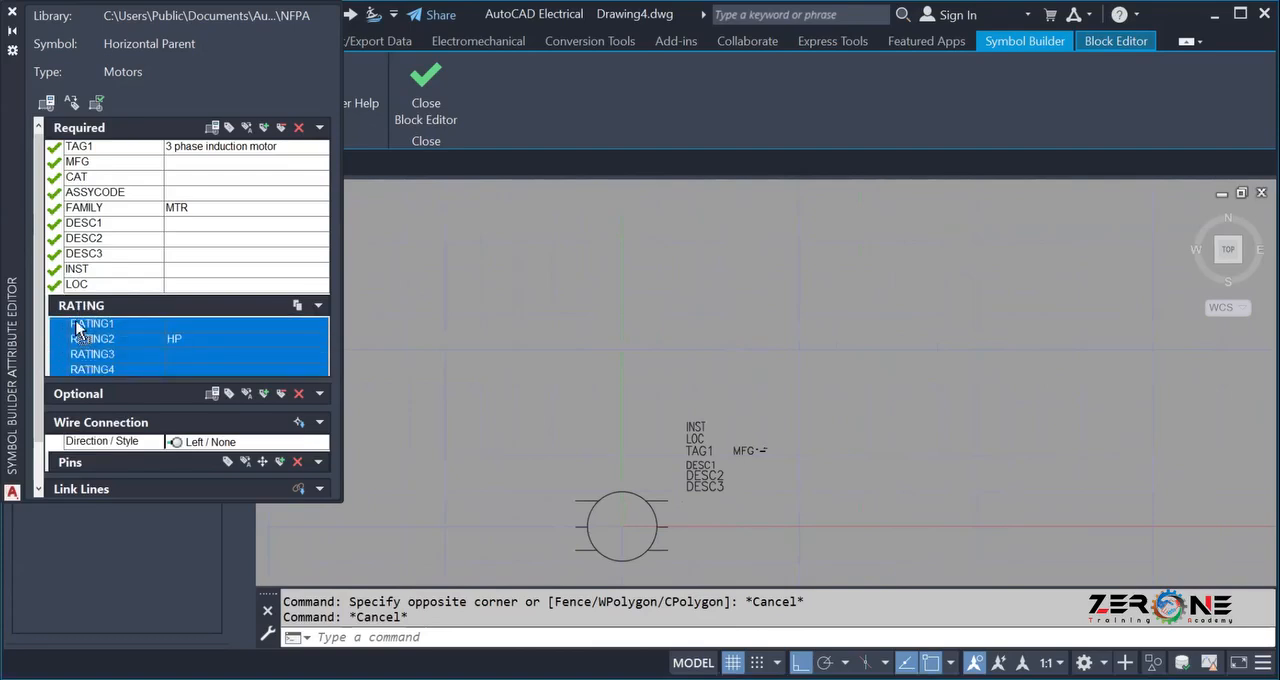
right_click(155, 334)
click(160, 336)
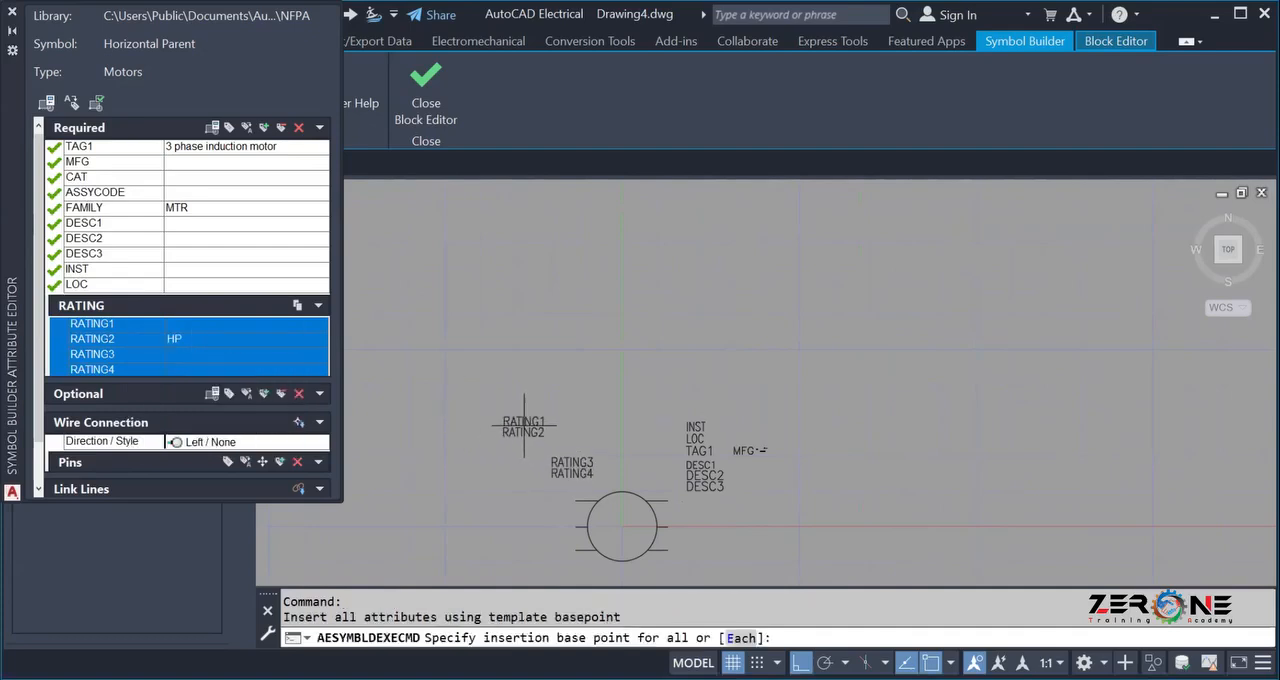
click(524, 424)
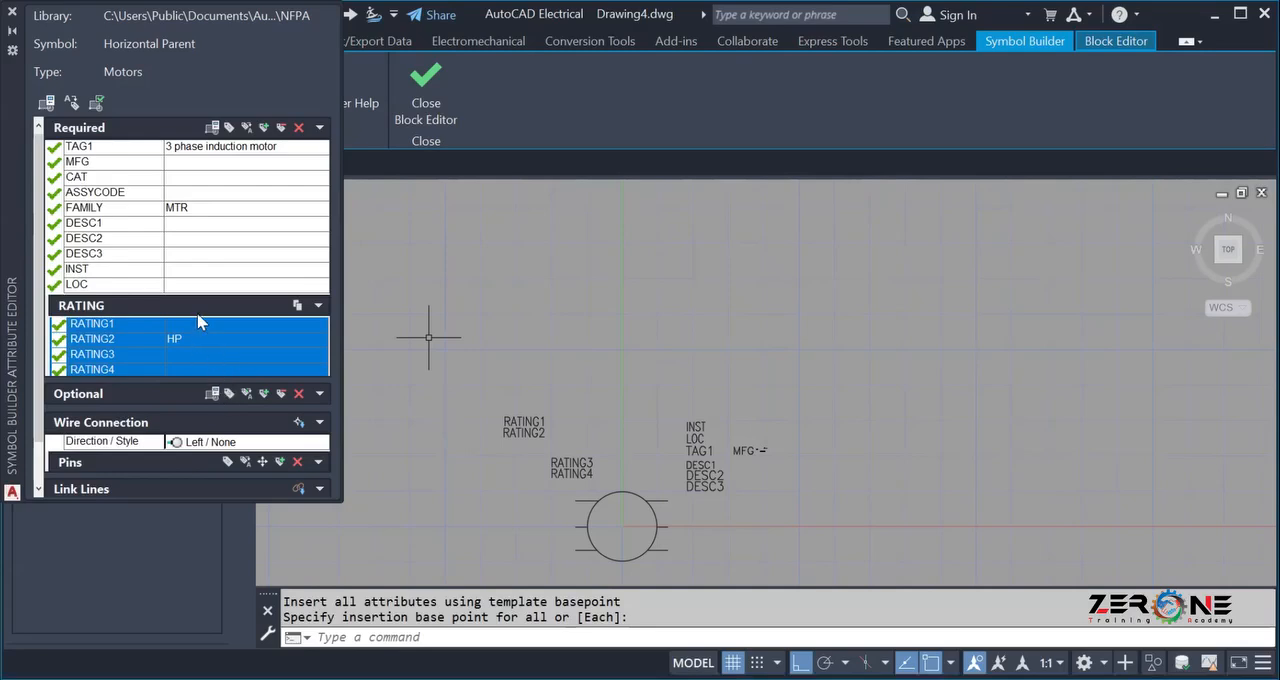
click(317, 391)
scroll(541, 524, down, 2)
scroll(541, 524, up, 3)
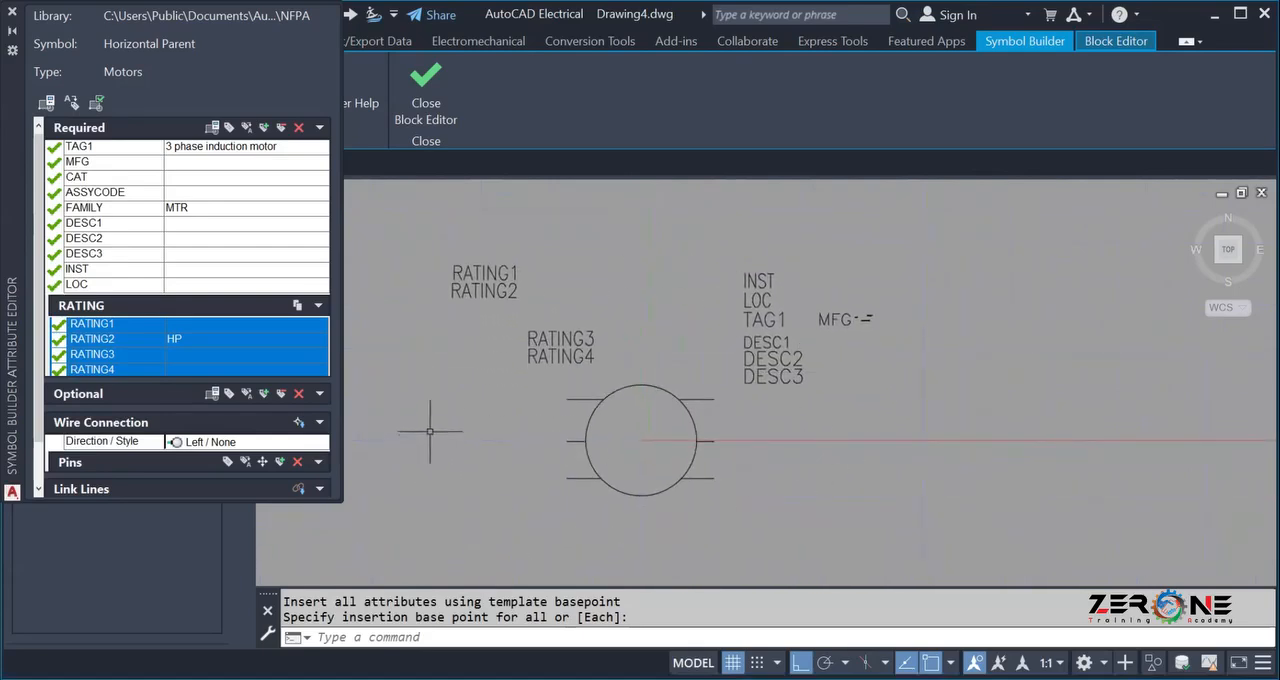
click(298, 424)
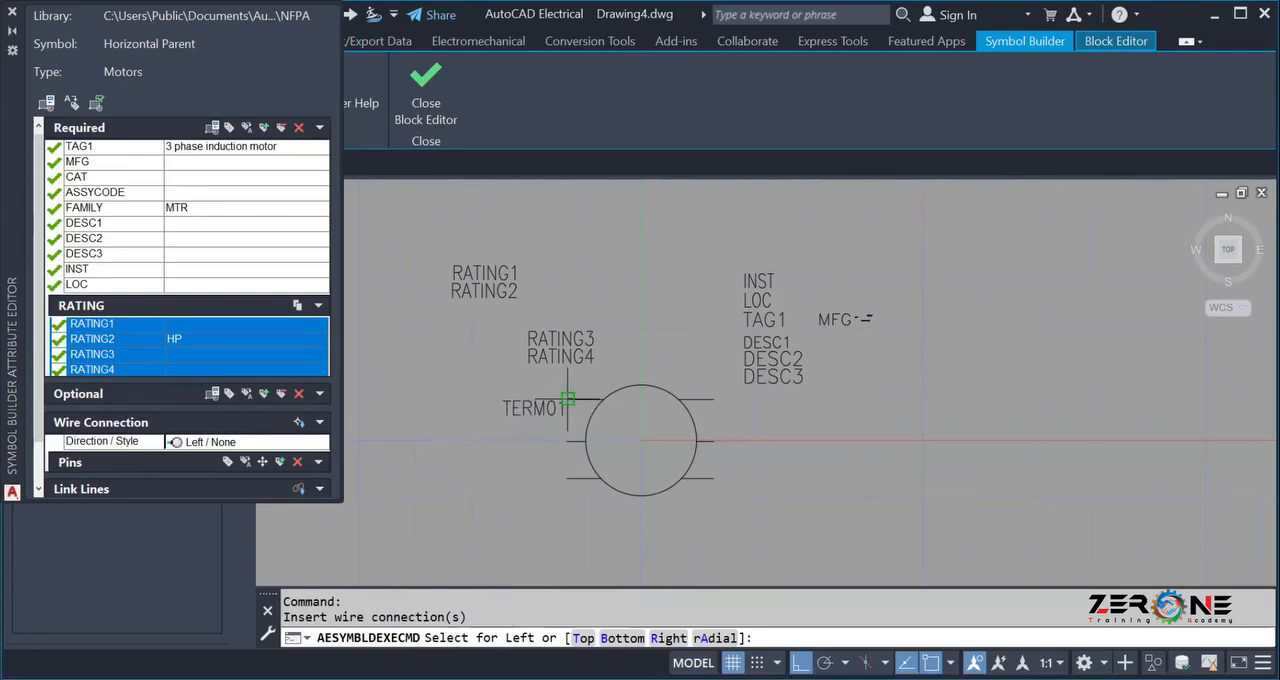
scroll(567, 399, up, 2)
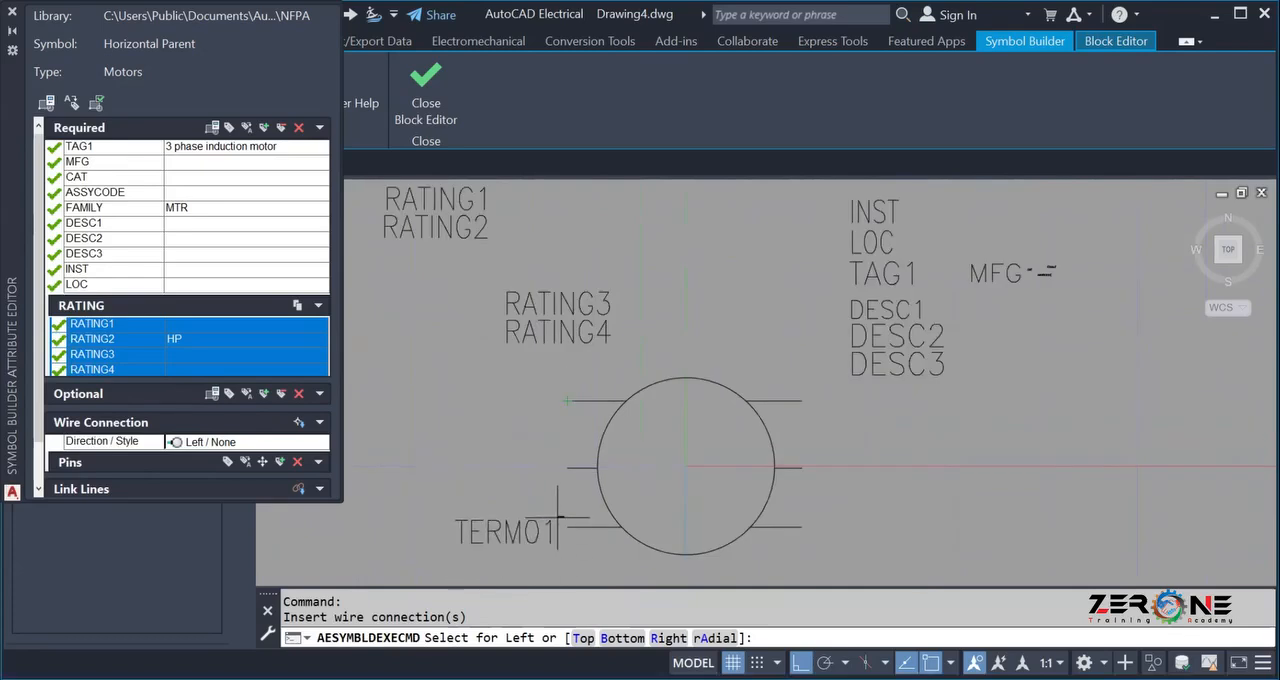
scroll(510, 432, down, 2)
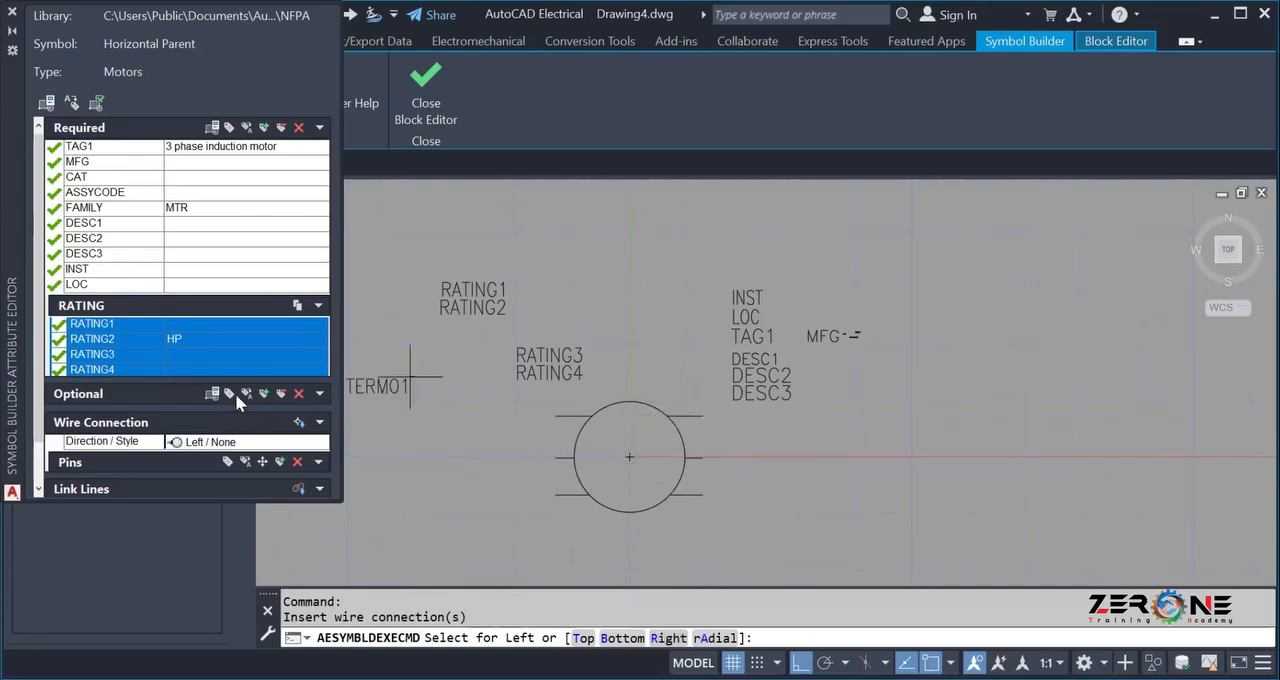
Choose Left / None as the wire connection direction and style.
click(213, 443)
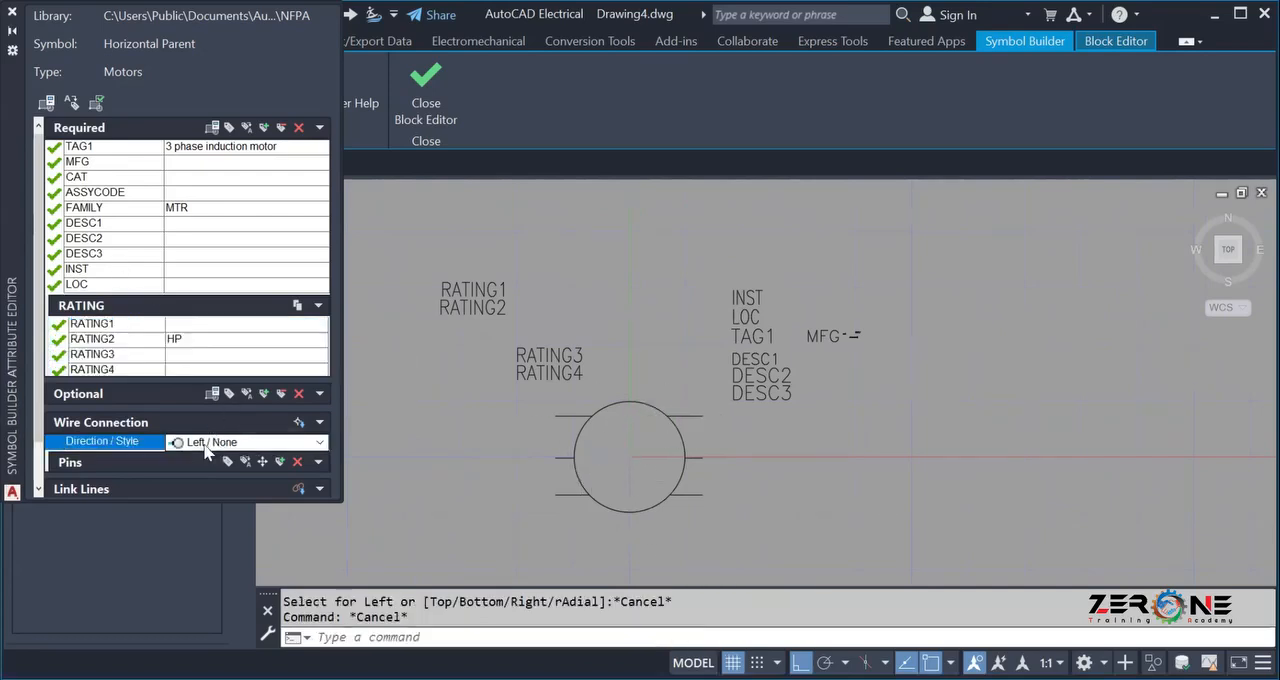
click(213, 443)
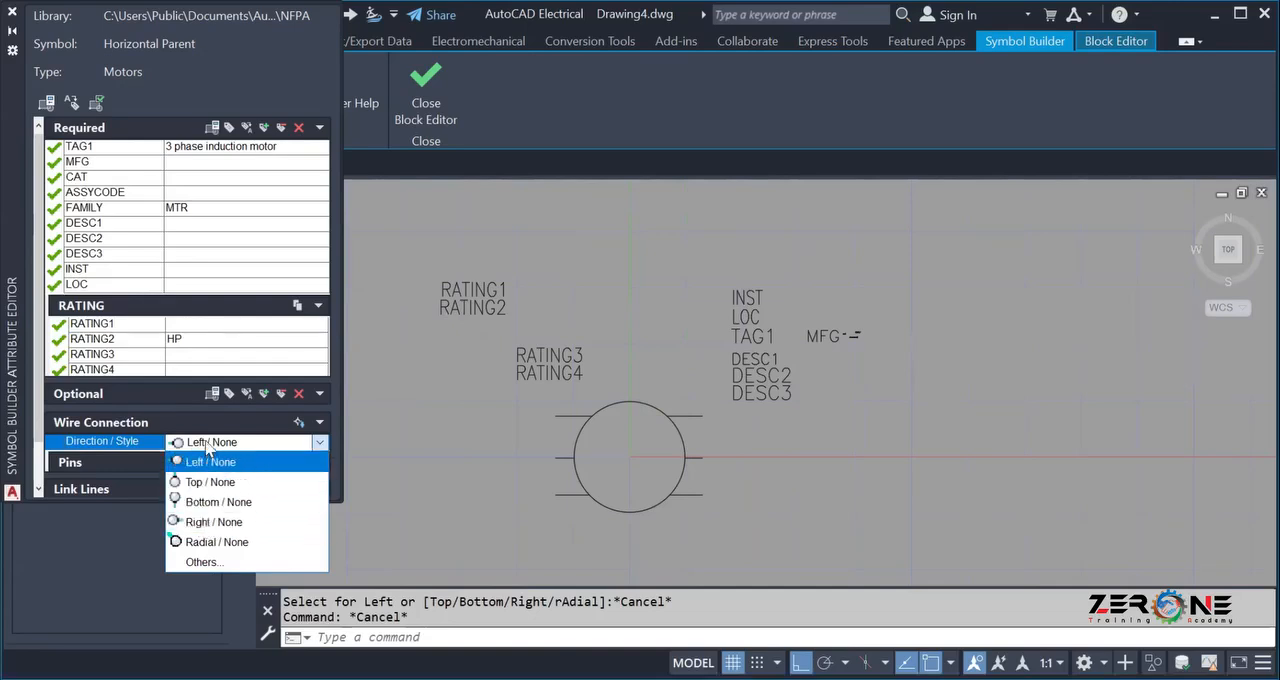
click(240, 456)
click(240, 450)
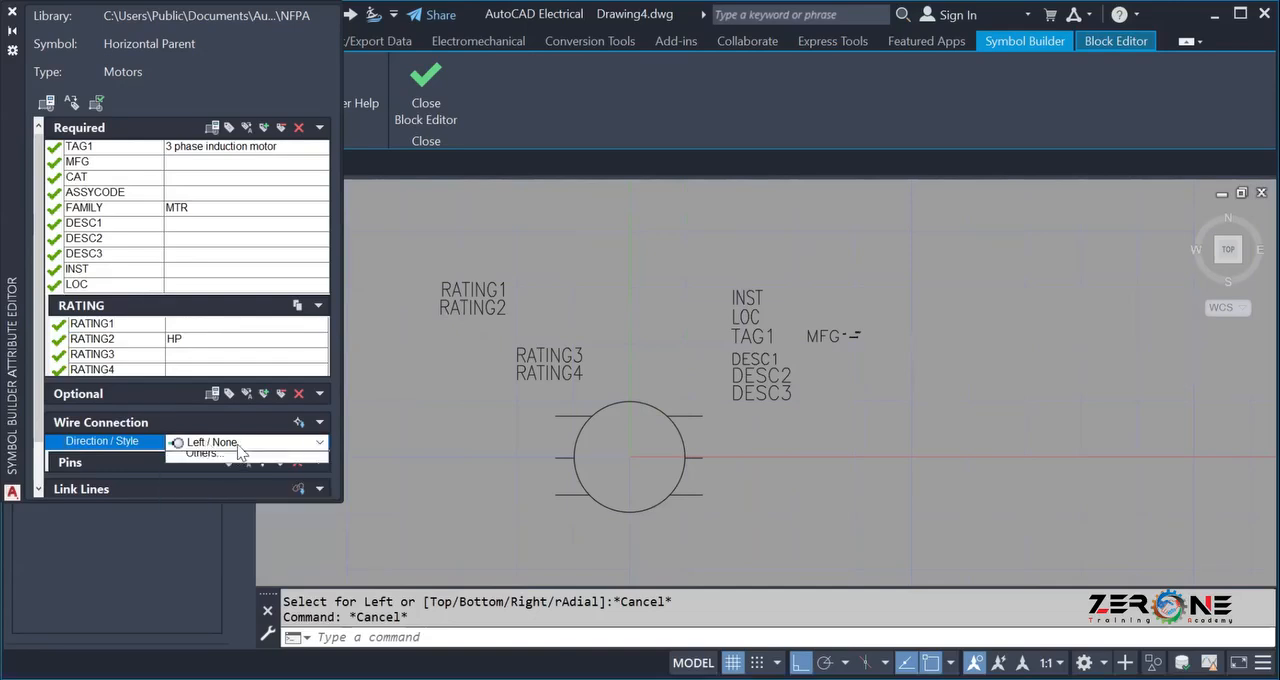
click(411, 487)
Insert a left wire connection, TERM01, at the outer endpoint of the motor's upper left lead.
scroll(506, 461, up, 4)
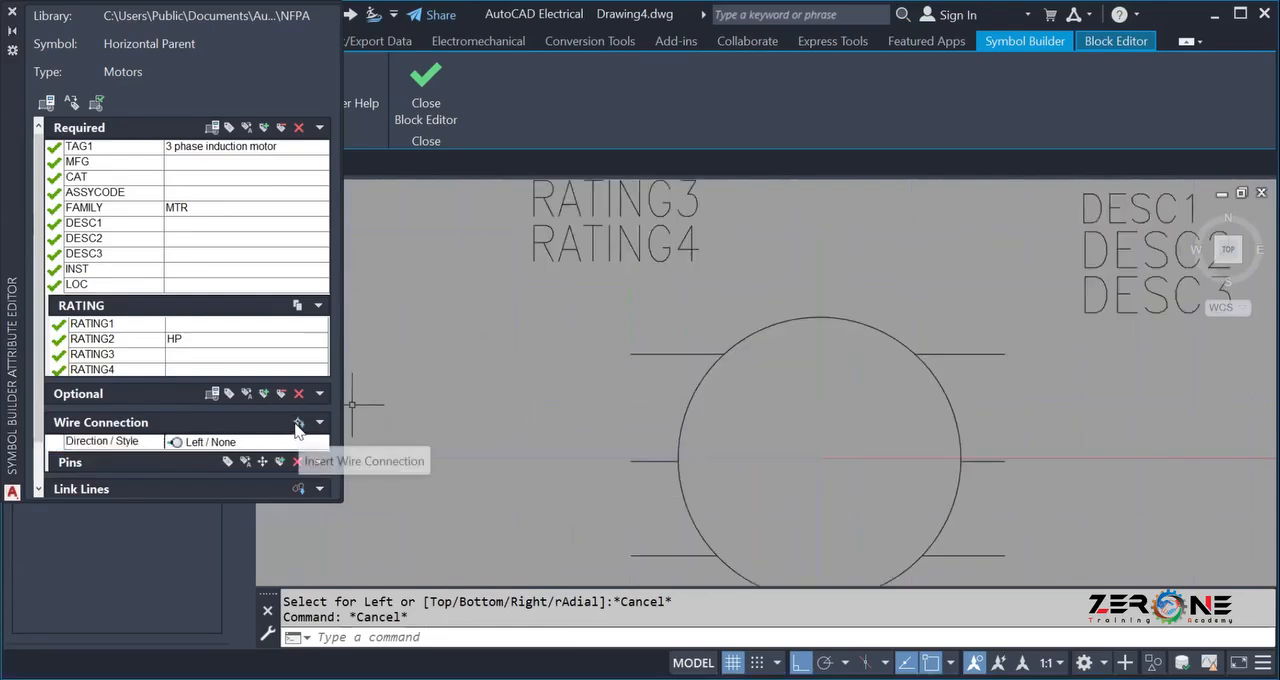
click(297, 461)
scroll(651, 337, up, 4)
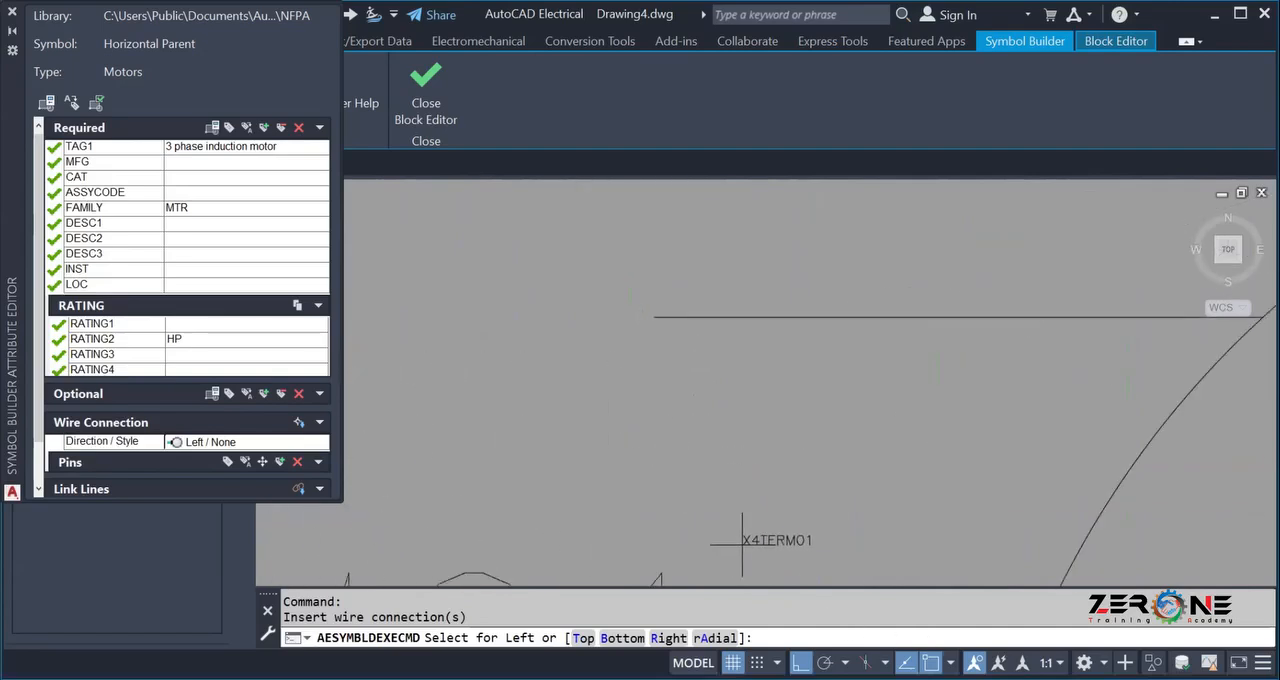
scroll(688, 318, up, 5)
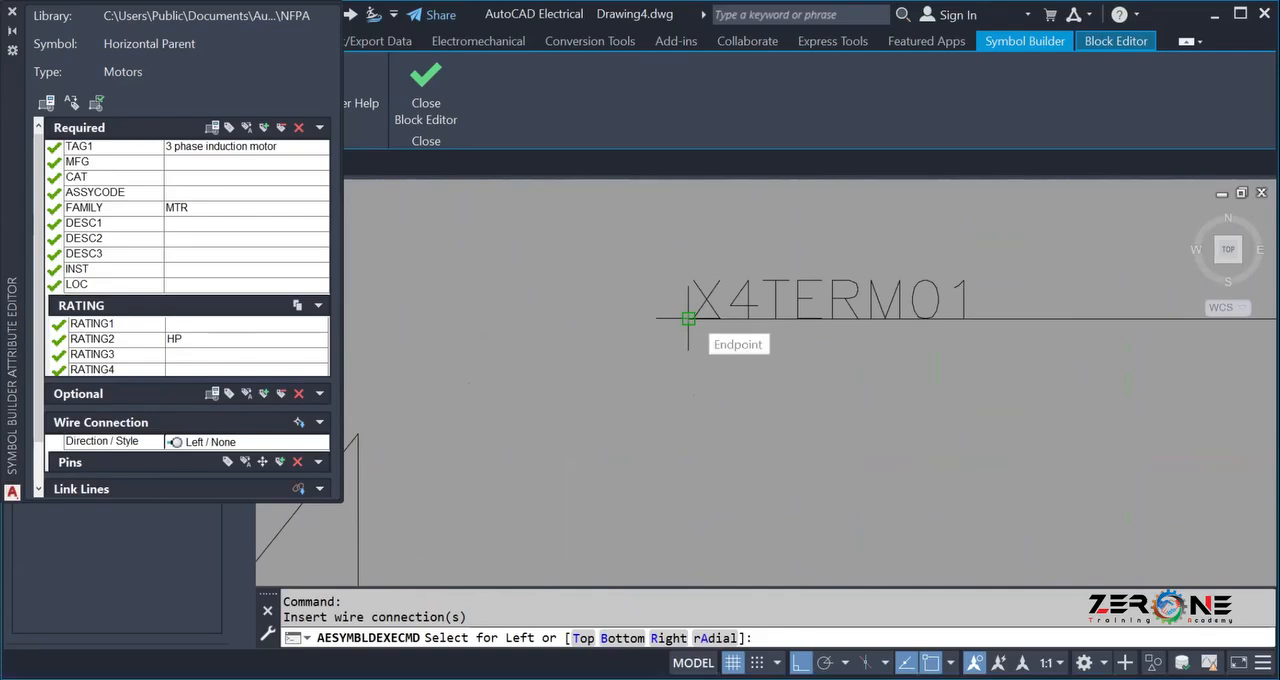
click(688, 318)
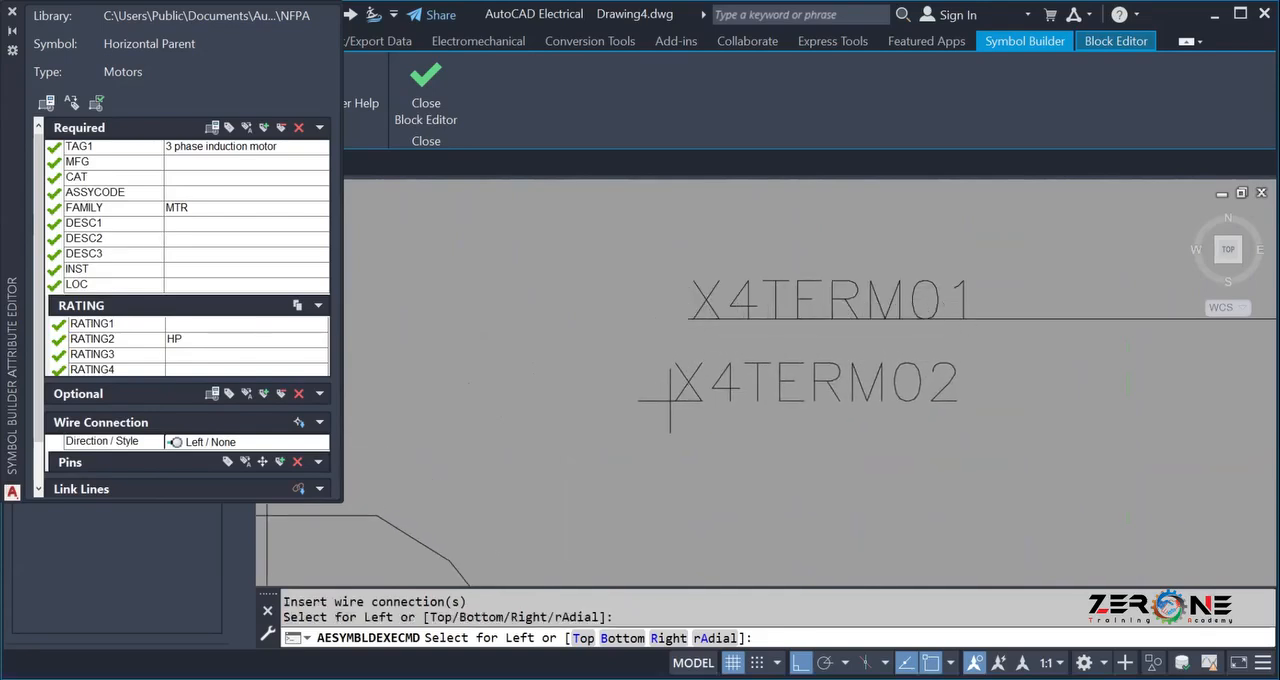
Insert the second left wire connection, TERM02, at the outer endpoint of the motor's middle left lead.
scroll(667, 395, down, 3)
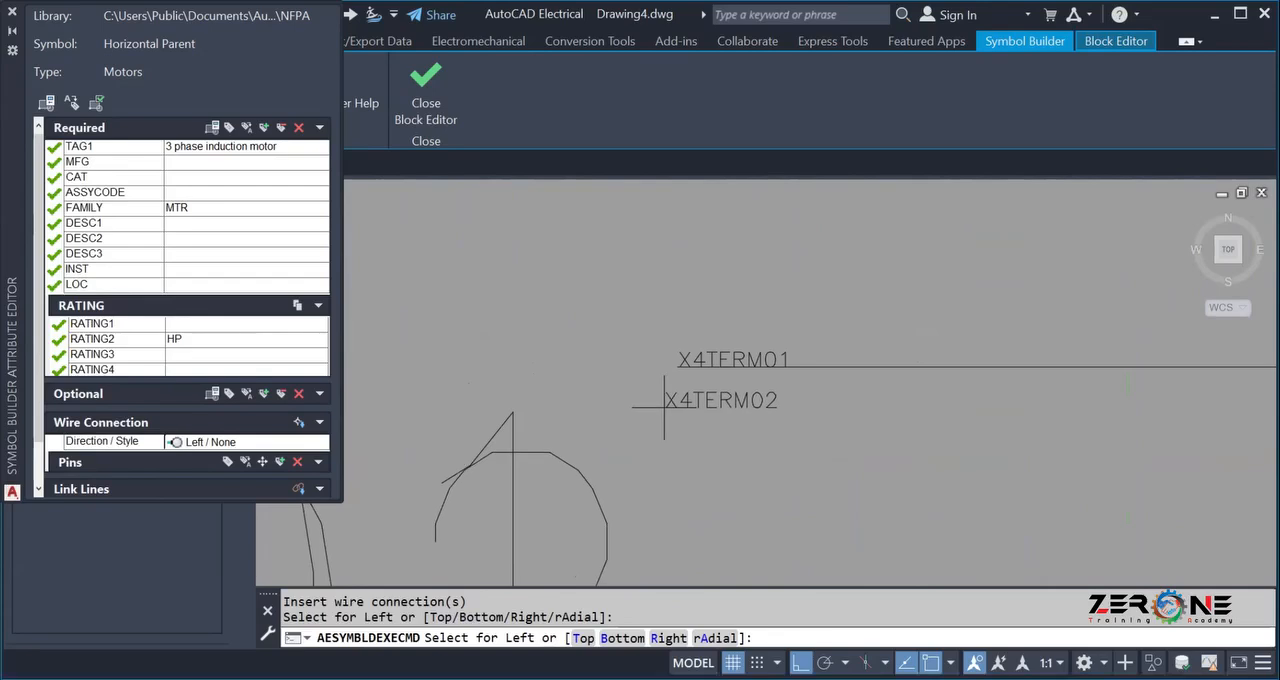
scroll(655, 410, up, 5)
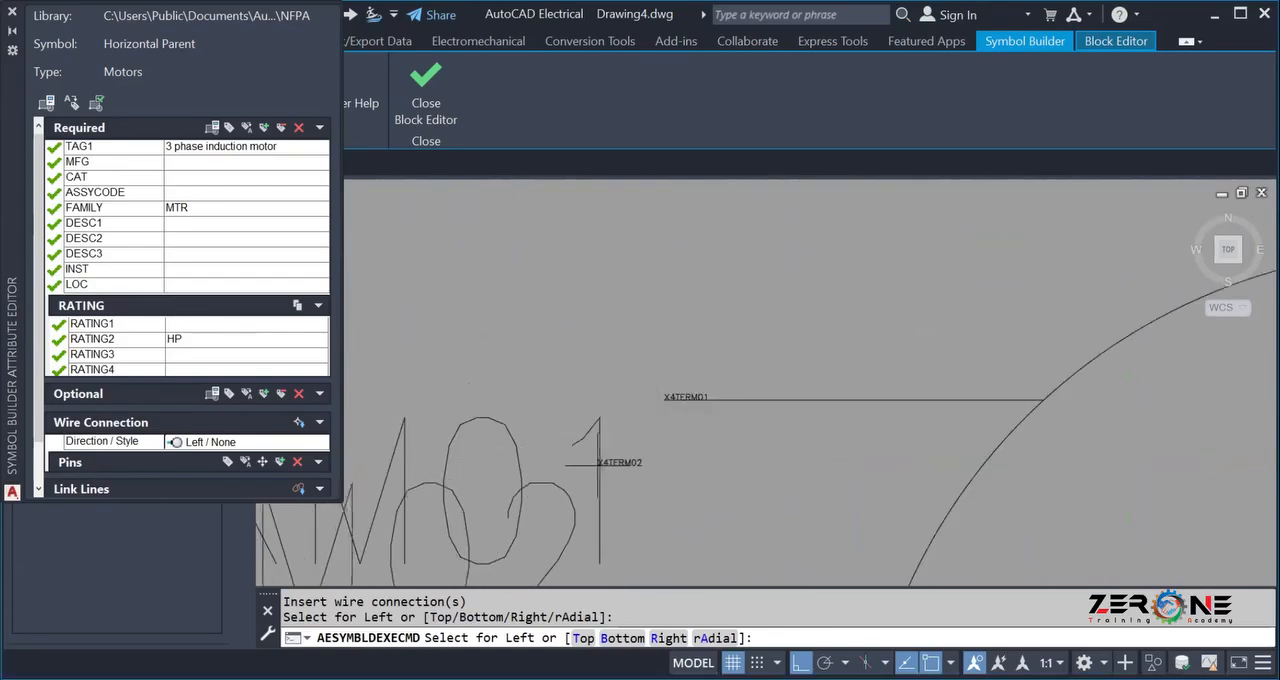
middle_drag(663, 557, 666, 280)
scroll(614, 320, up, 5)
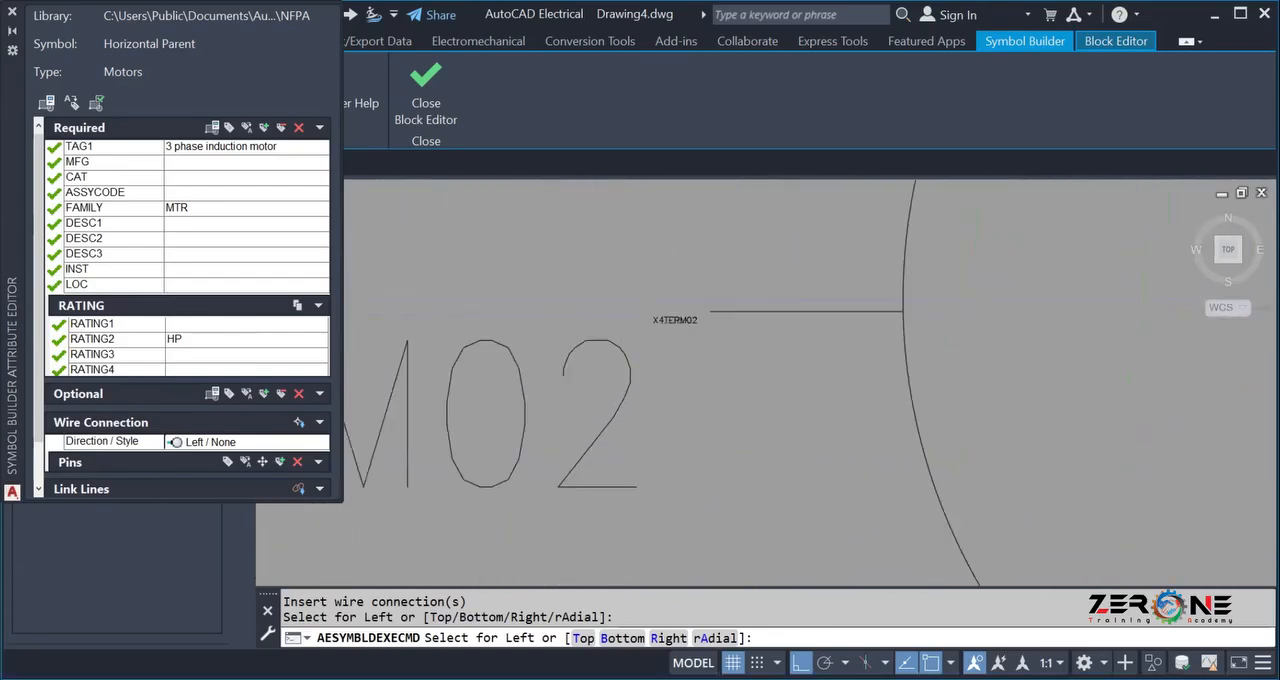
middle_drag(809, 295, 798, 293)
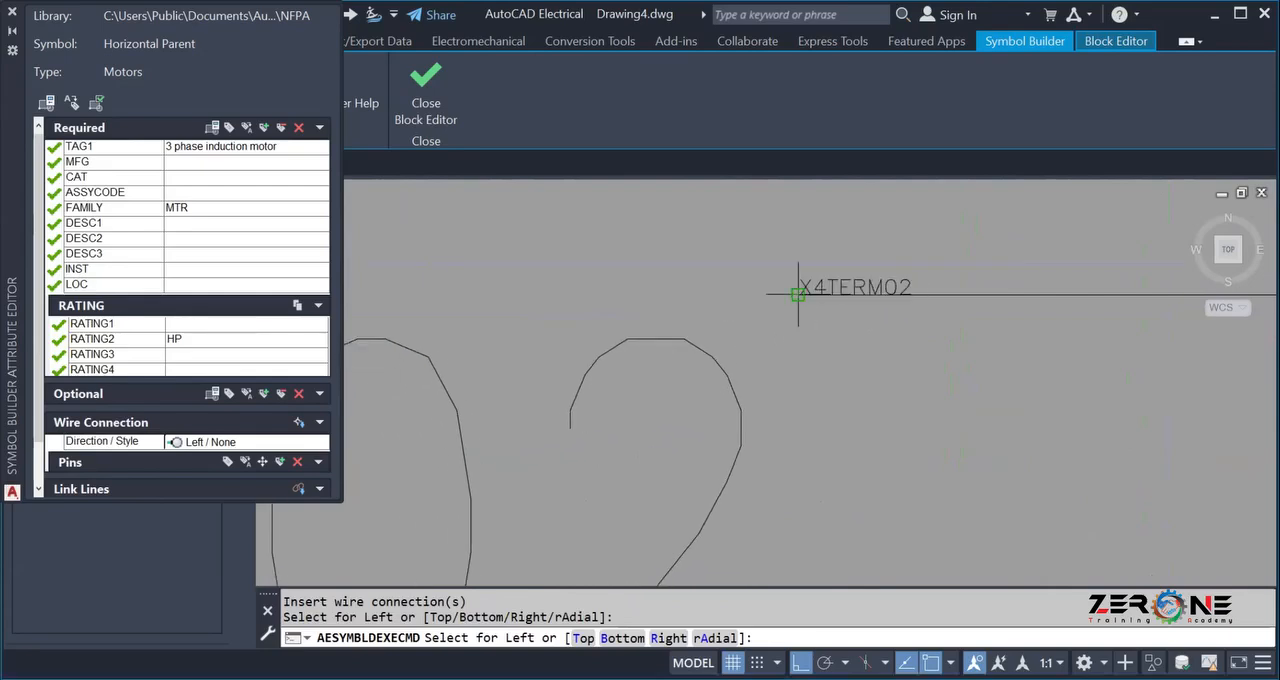
click(798, 293)
Insert the third left wire connection, TERM03, at the outer endpoint of the motor's lower left lead.
scroll(783, 481, down, 3)
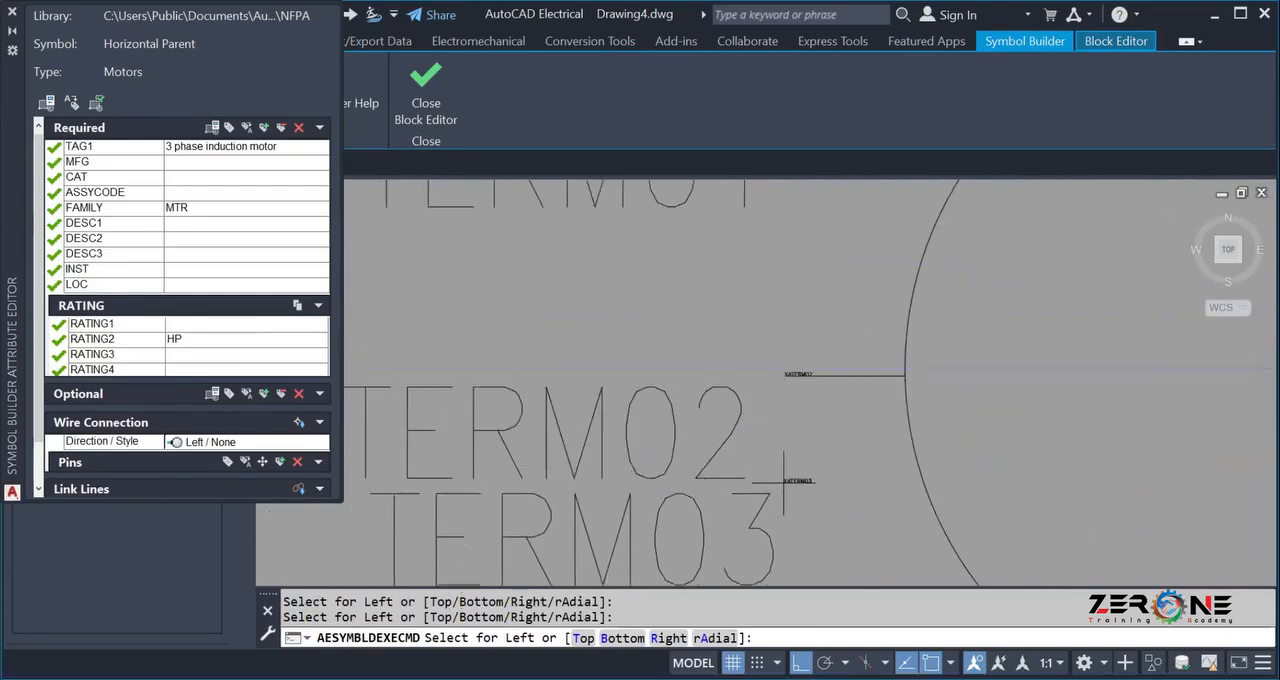
middle_drag(773, 475, 611, 146)
scroll(620, 205, down, 3)
scroll(602, 298, up, 3)
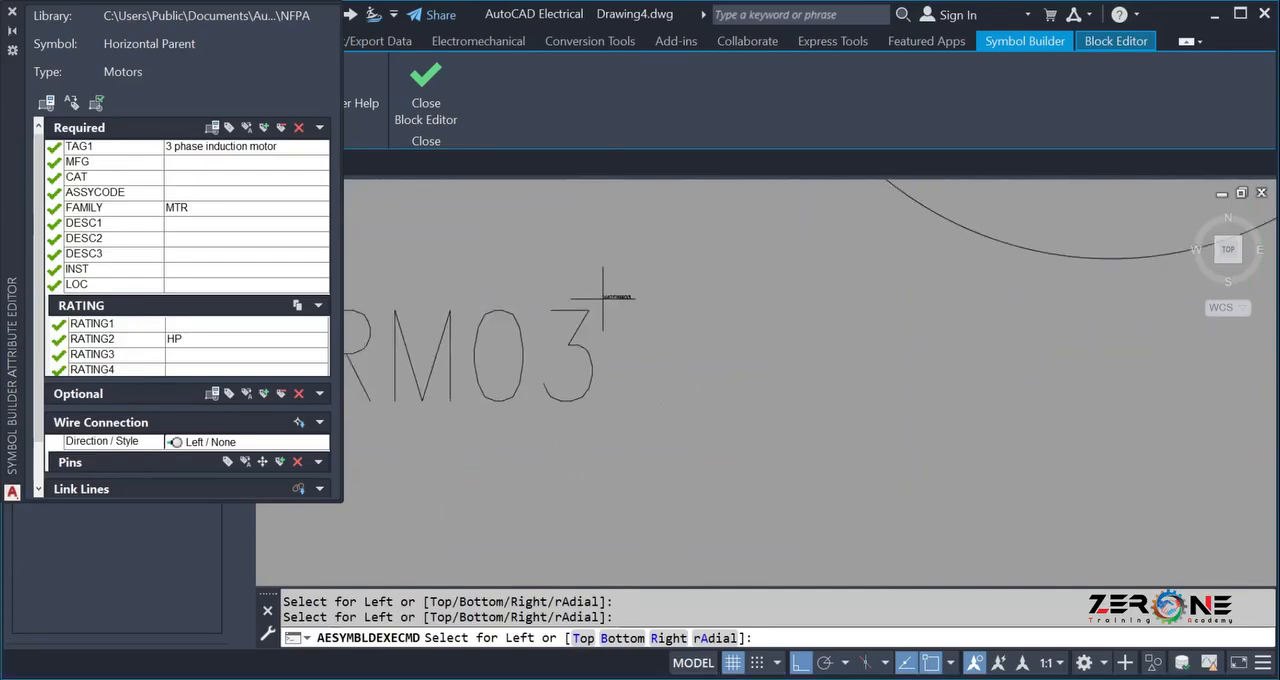
middle_drag(605, 298, 615, 576)
scroll(628, 438, up, 2)
scroll(633, 438, up, 5)
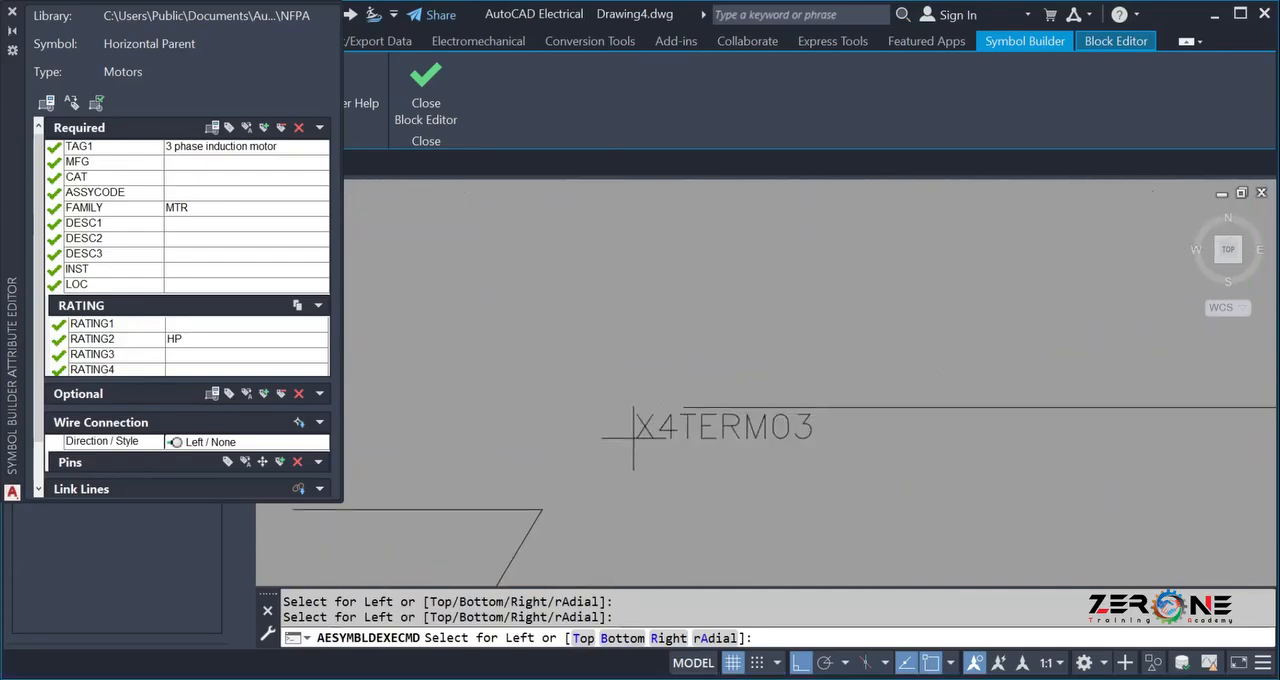
middle_drag(633, 437, 684, 407)
click(684, 407)
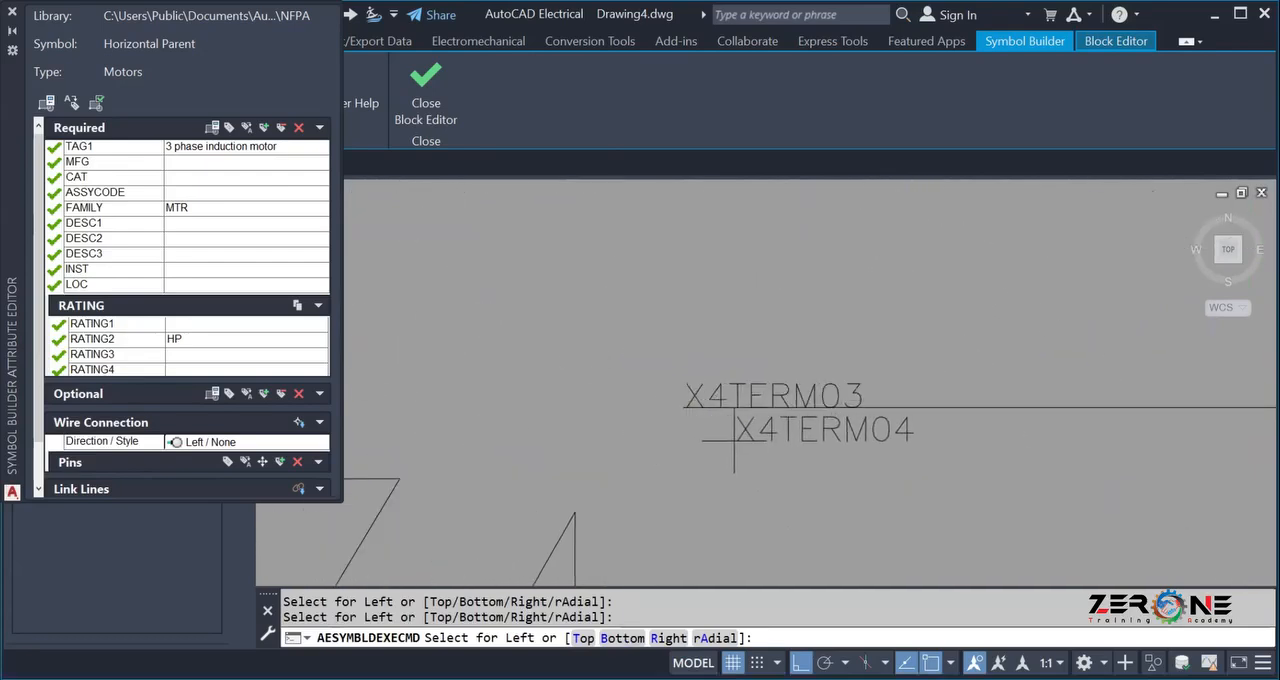
End the left wire connection insertion and set the wire connection direction and style to Right / None.
scroll(733, 442, down, 9)
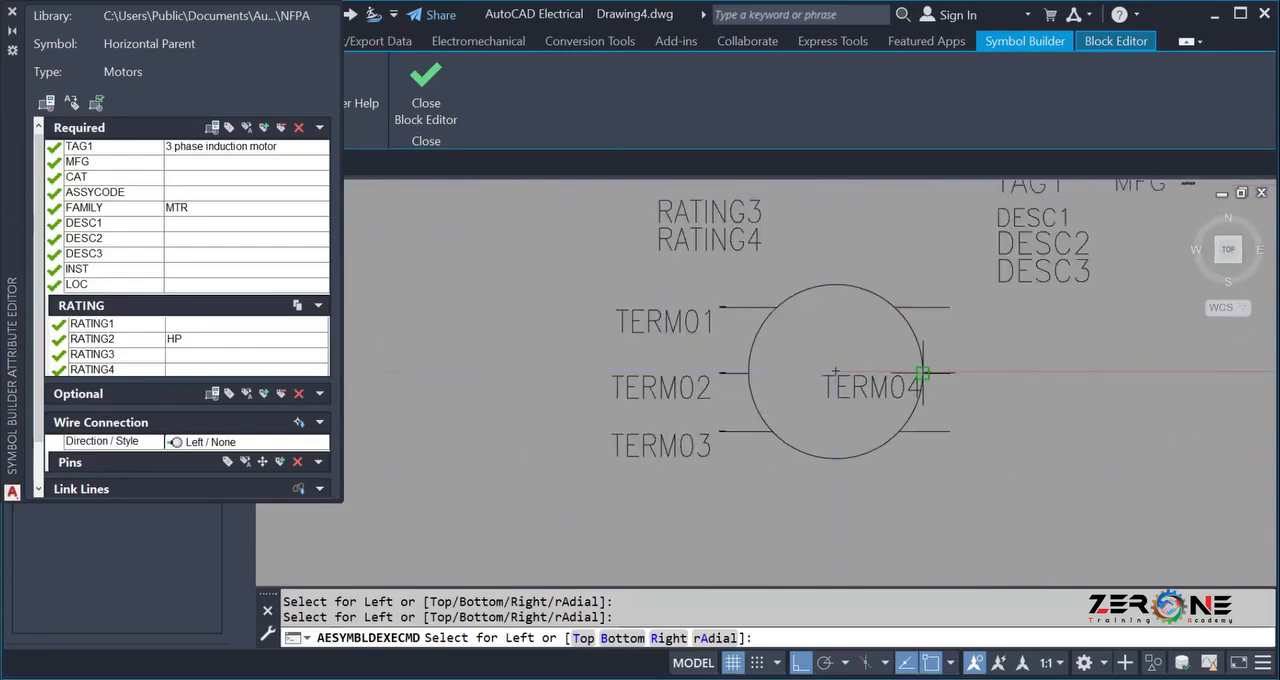
click(230, 444)
click(228, 442)
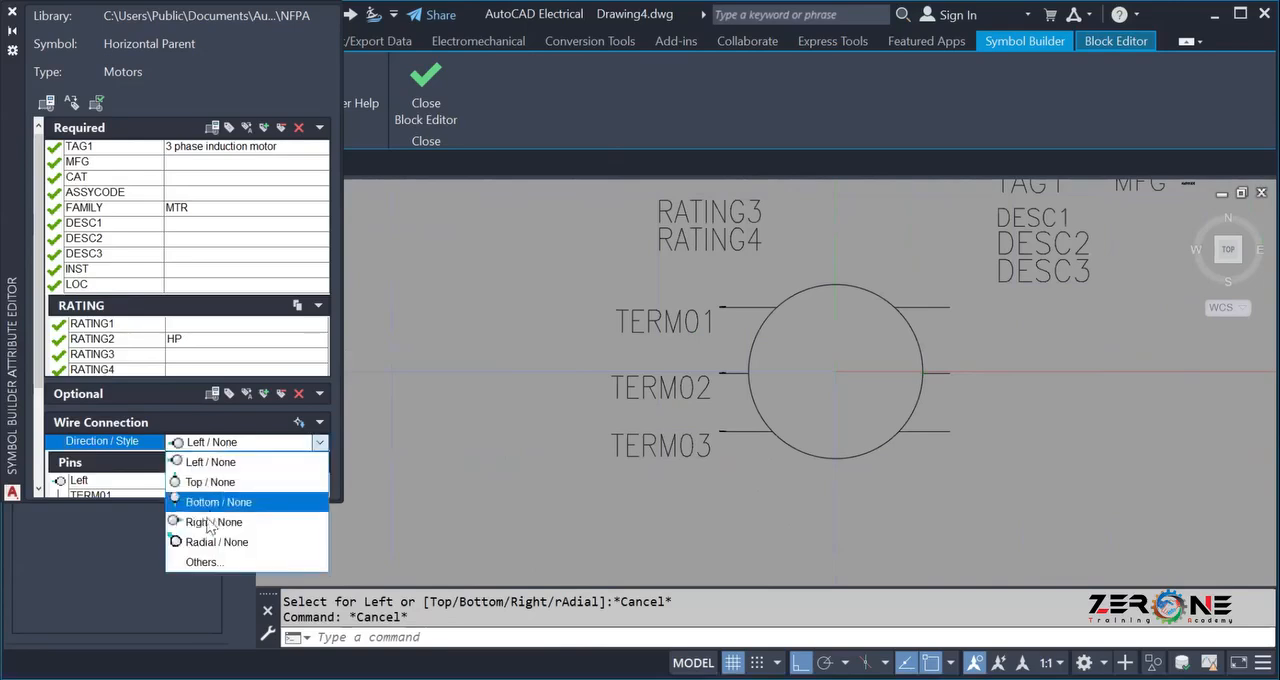
click(212, 521)
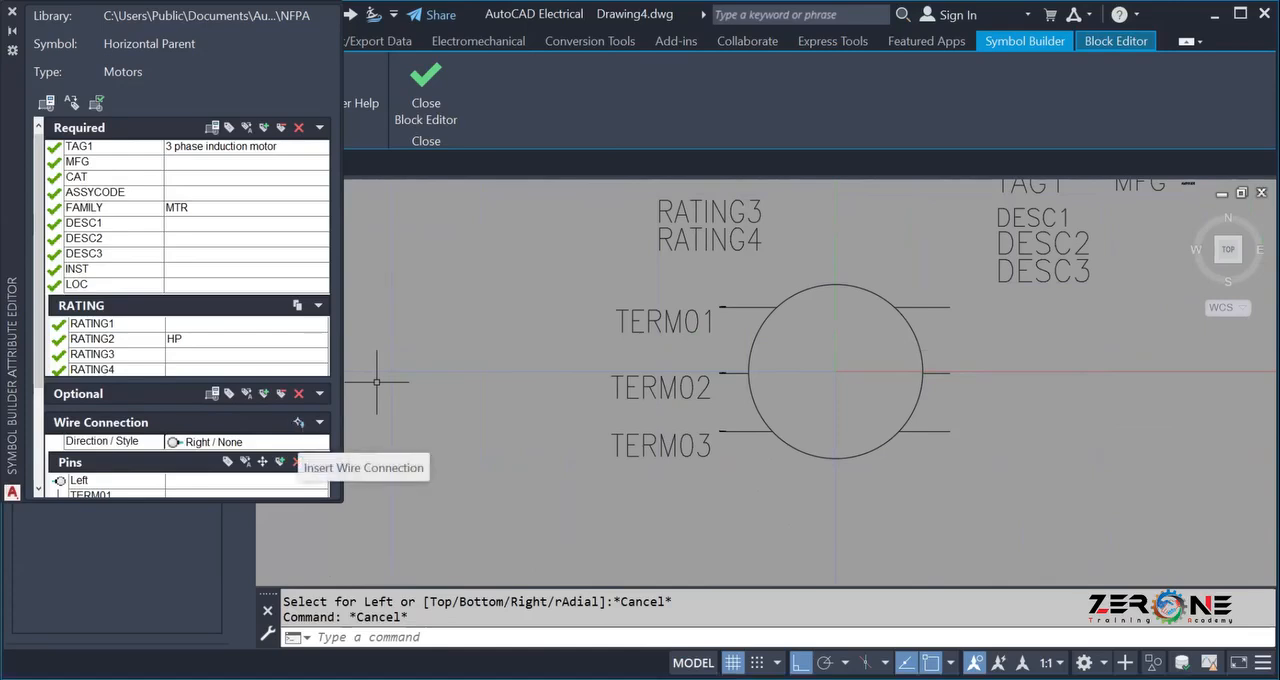
Insert a right wire connection, TERM04, at the outer endpoint of the motor's upper right lead.
click(296, 461)
scroll(943, 286, up, 5)
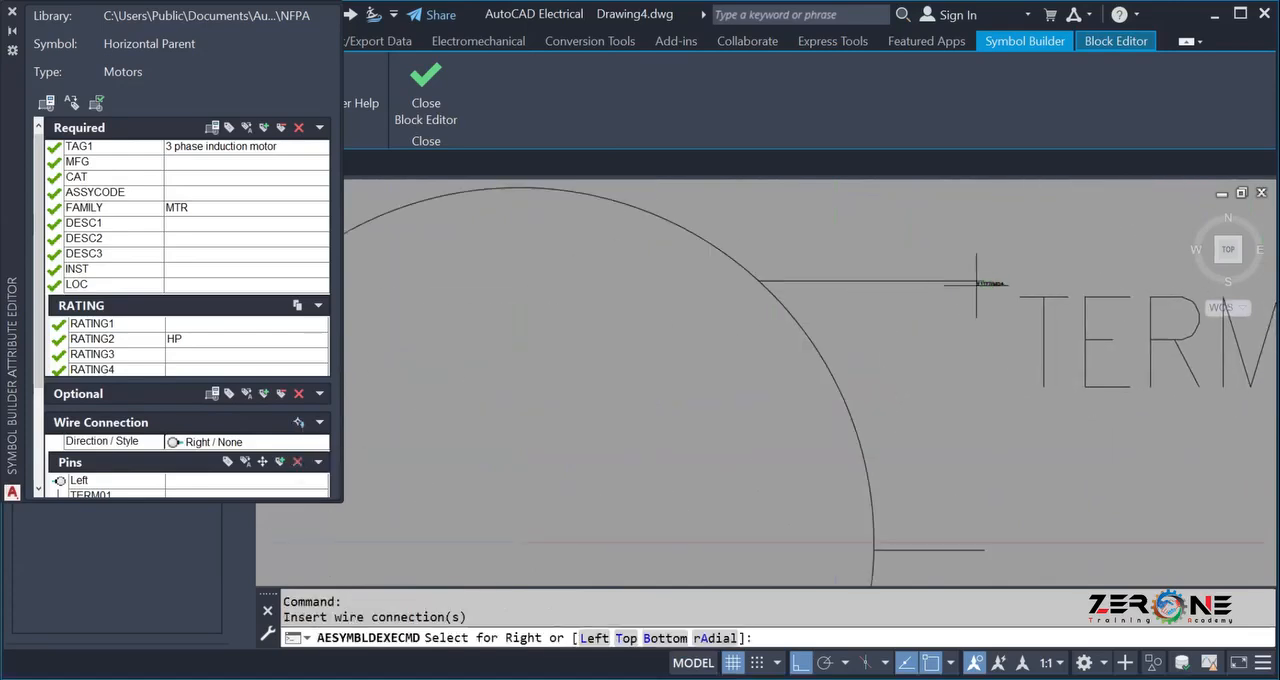
scroll(932, 188, down, 5)
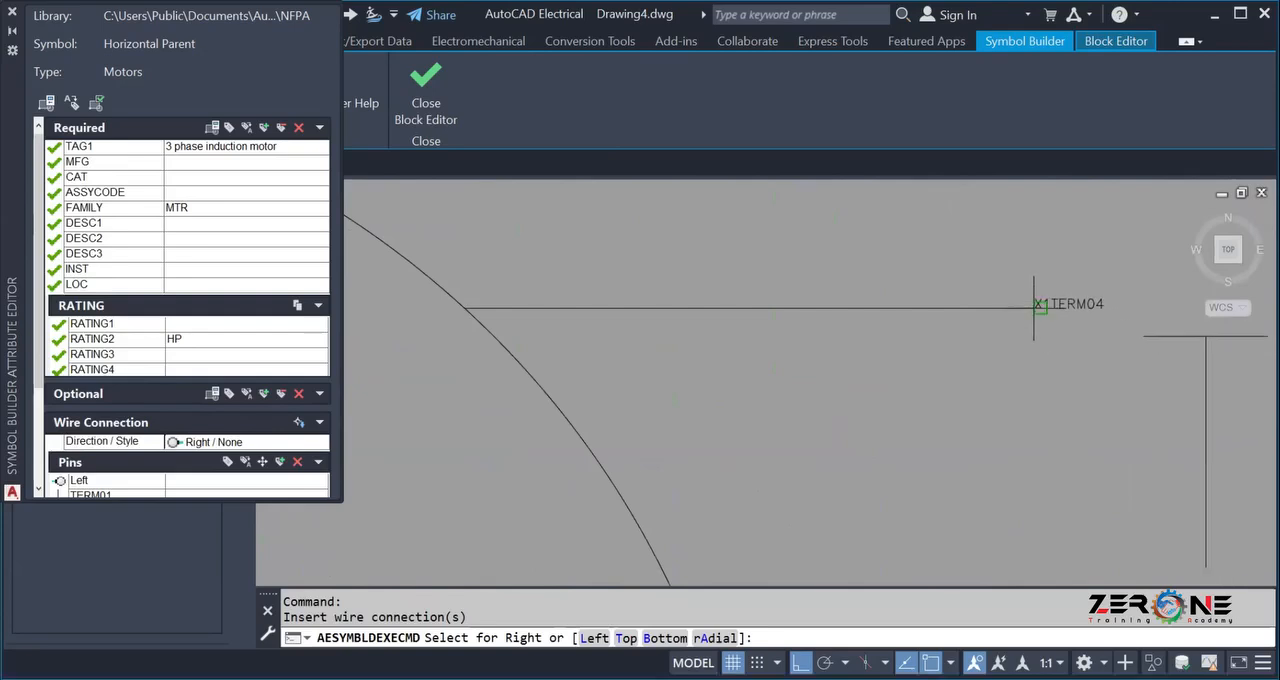
click(1041, 308)
Insert the second right wire connection, TERM05, at the outer endpoint of the motor's middle right lead.
scroll(809, 316, up, 5)
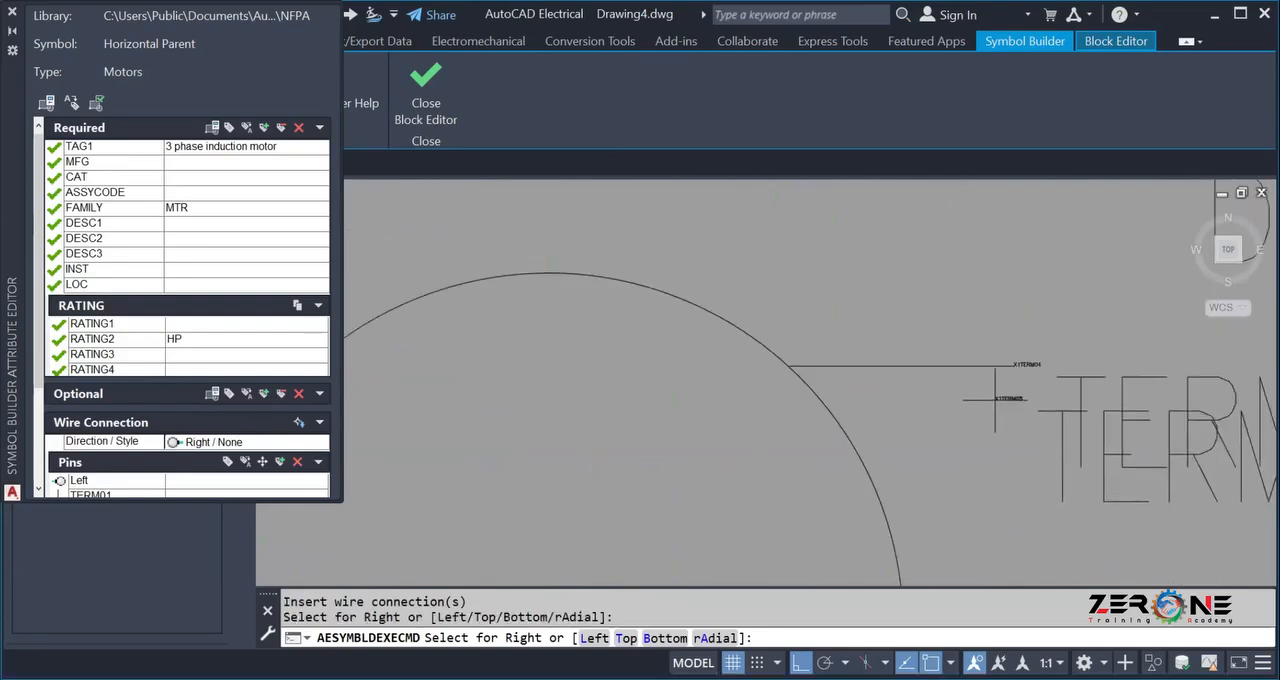
scroll(809, 316, down, 5)
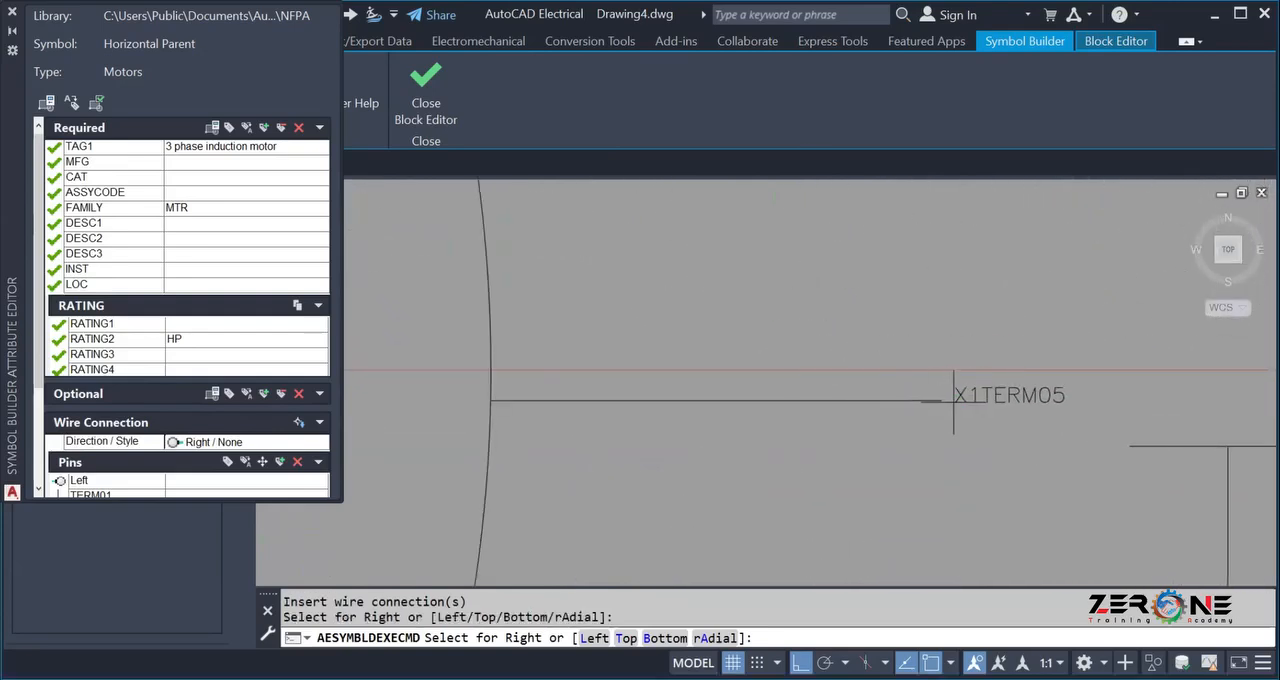
click(941, 400)
Insert the third right wire connection, TERM06, at the outer endpoint of the motor's lower right lead and end the insertion.
scroll(892, 452, down, 2)
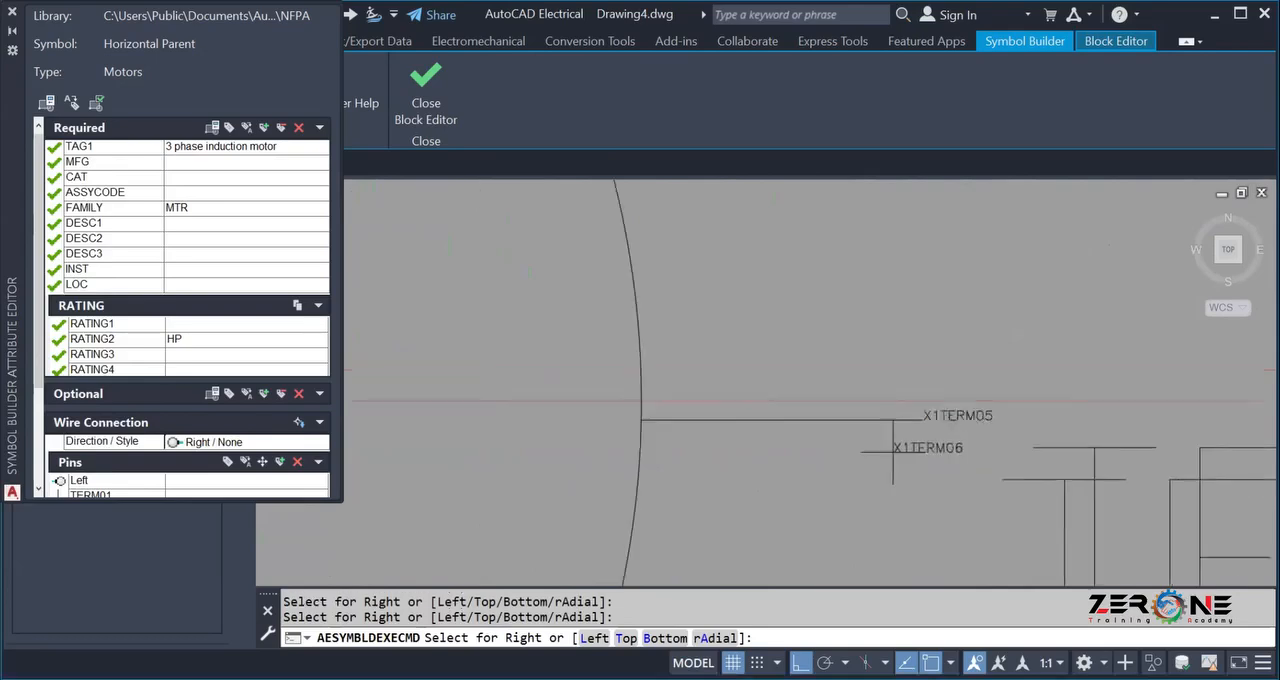
middle_drag(873, 488, 818, 250)
scroll(780, 492, down, 5)
scroll(767, 528, up, 2)
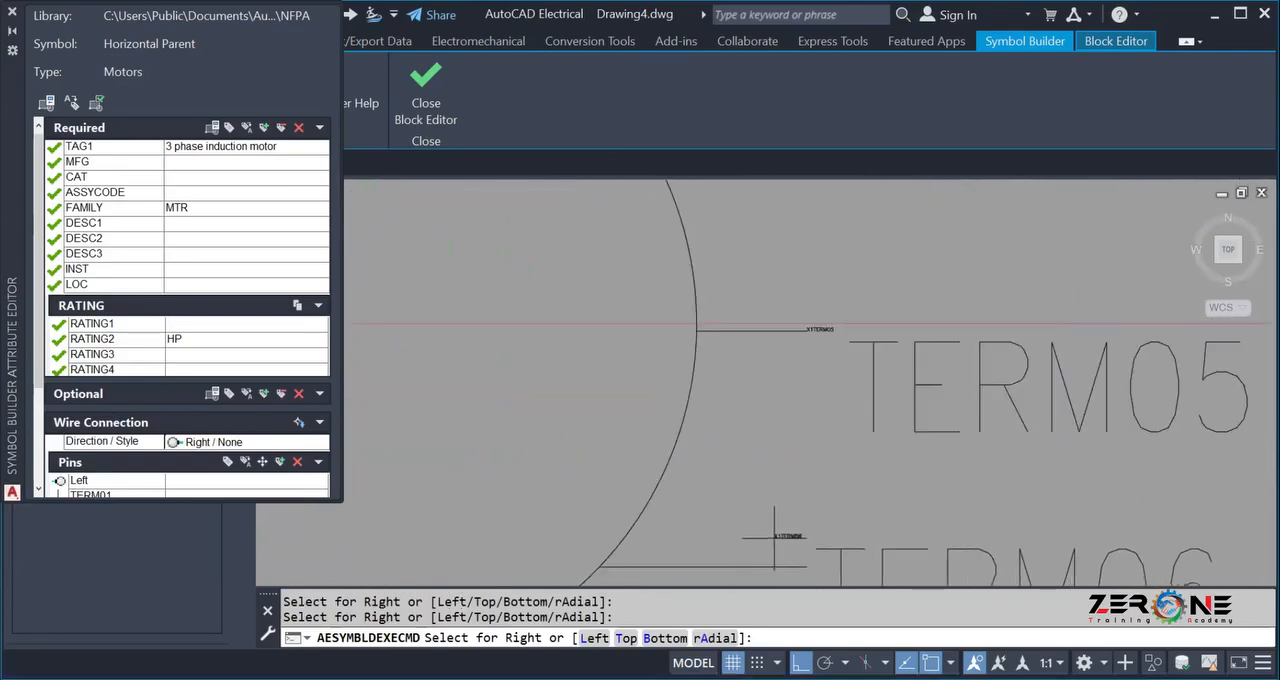
middle_drag(786, 537, 720, 363)
scroll(740, 372, up, 6)
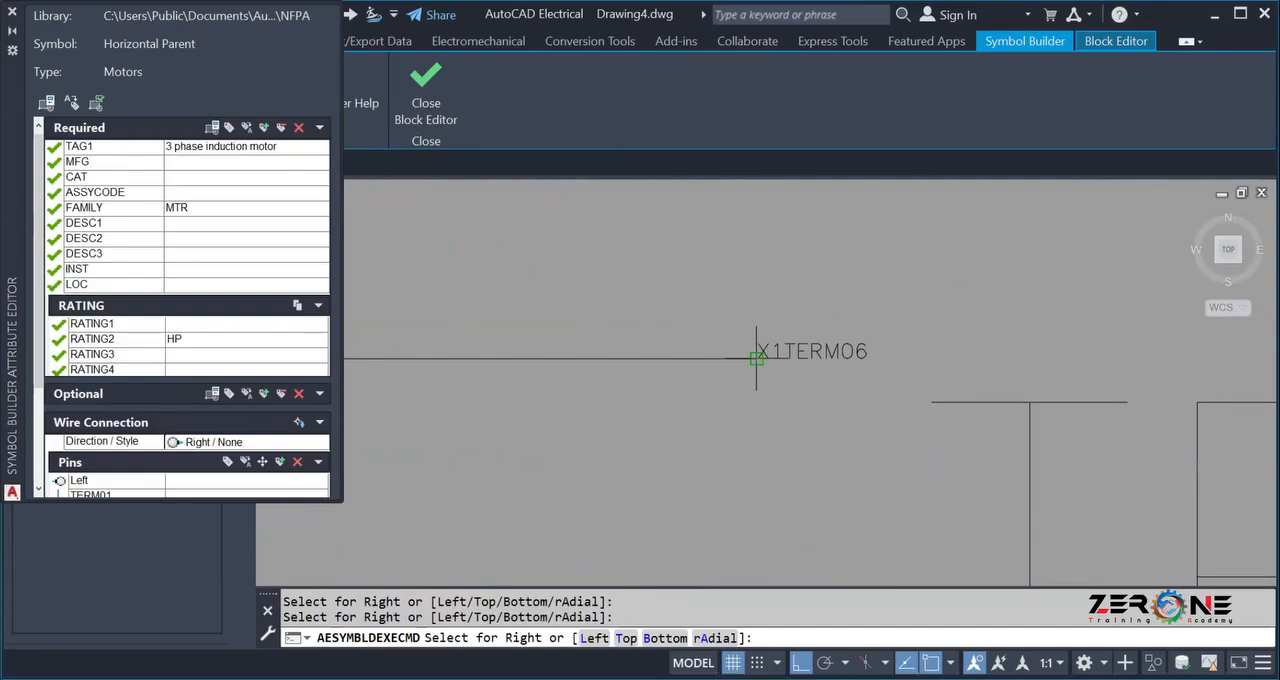
click(756, 358)
scroll(818, 396, down, 6)
scroll(818, 395, down, 8)
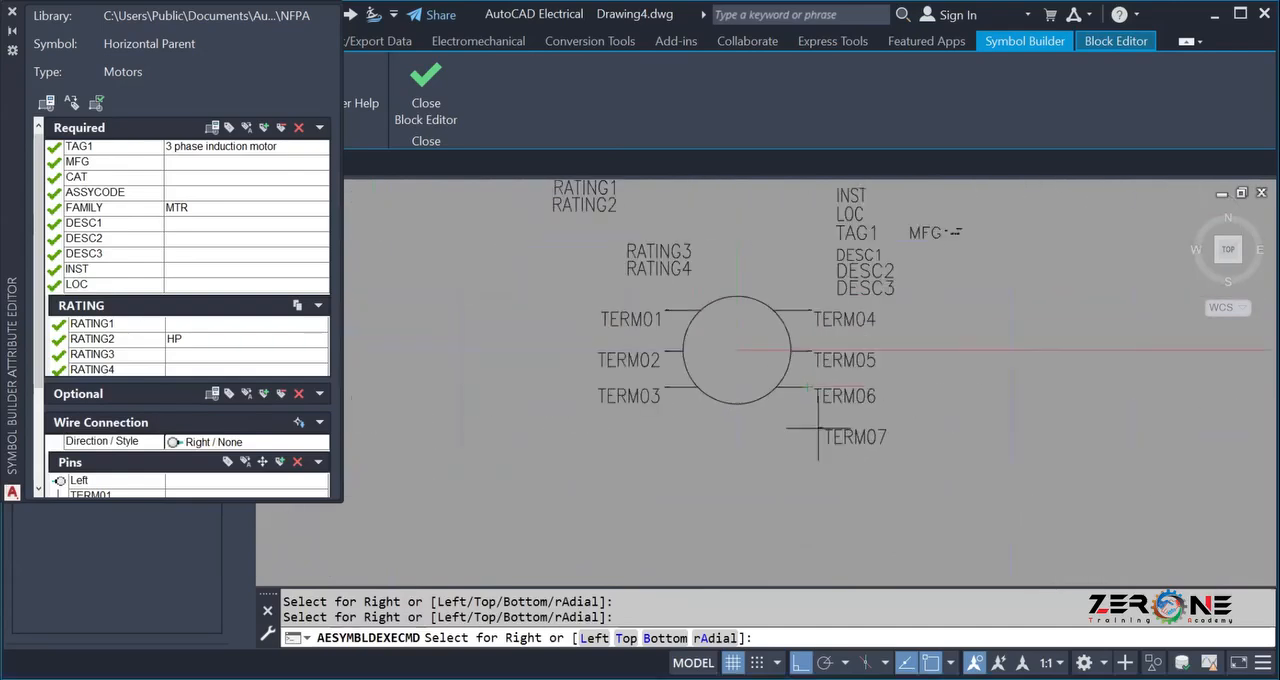
key(Escape)
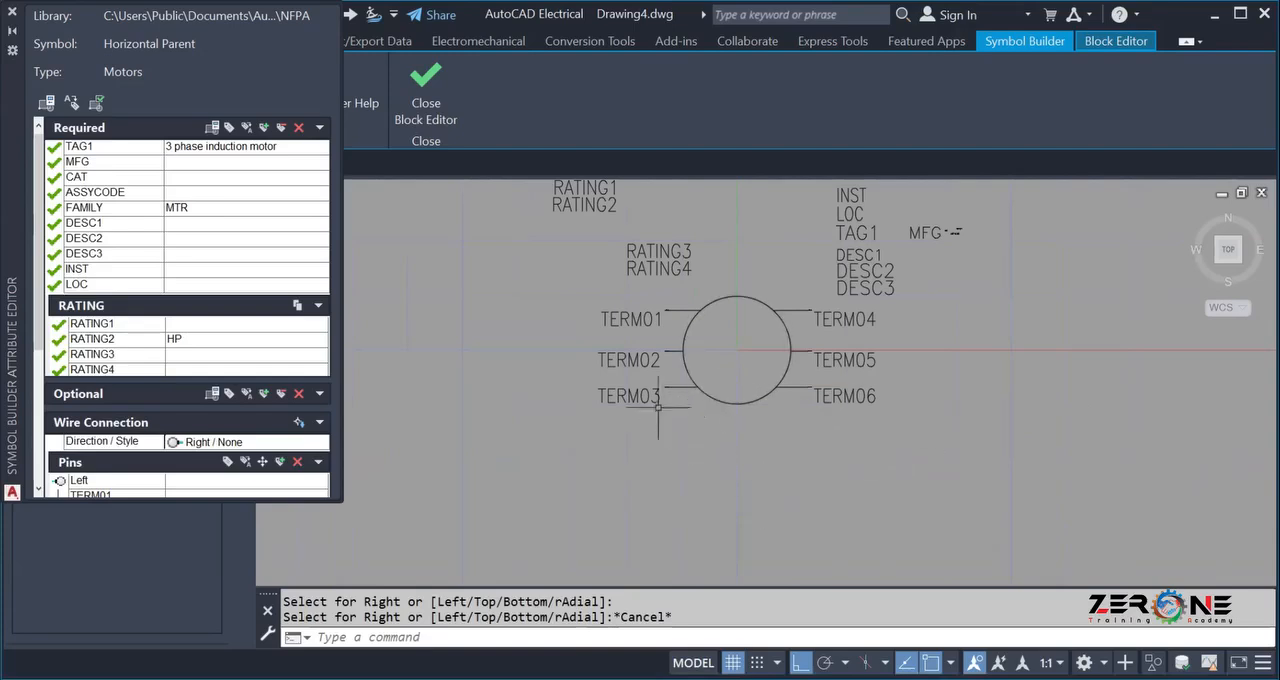
Run a symbol audit on the motor symbol and close the audit report.
scroll(579, 307, down, 2)
scroll(579, 307, up, 4)
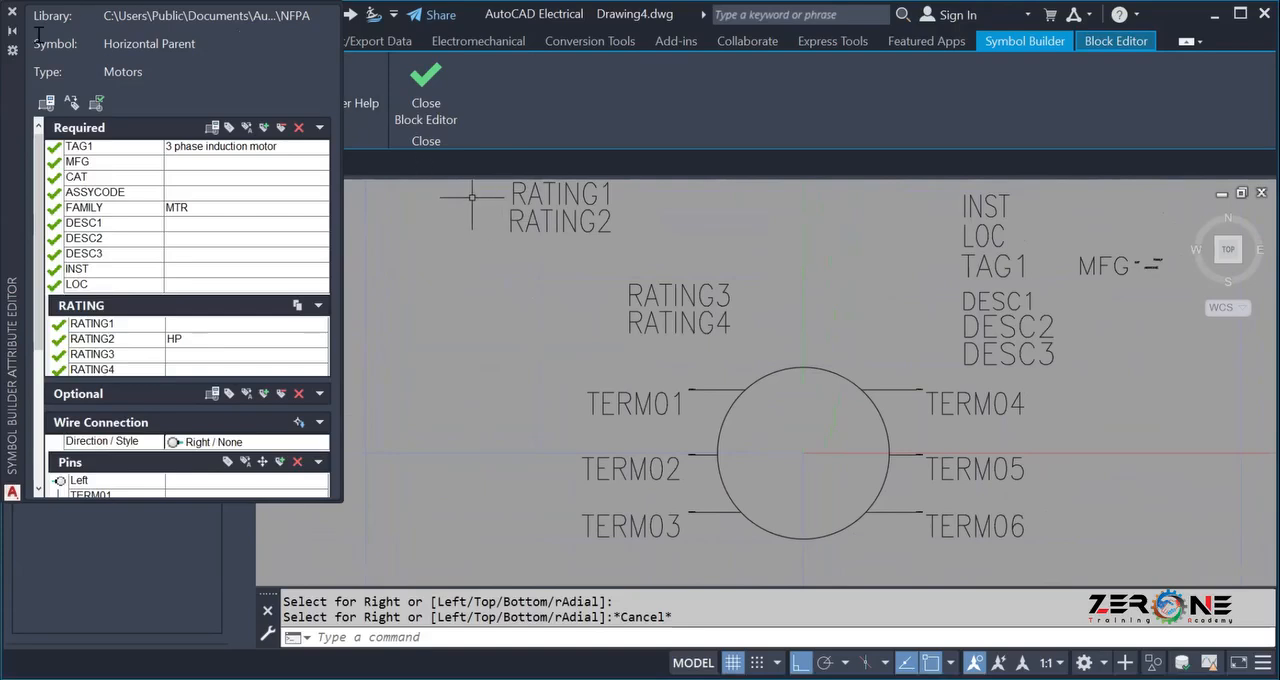
scroll(514, 366, down, 2)
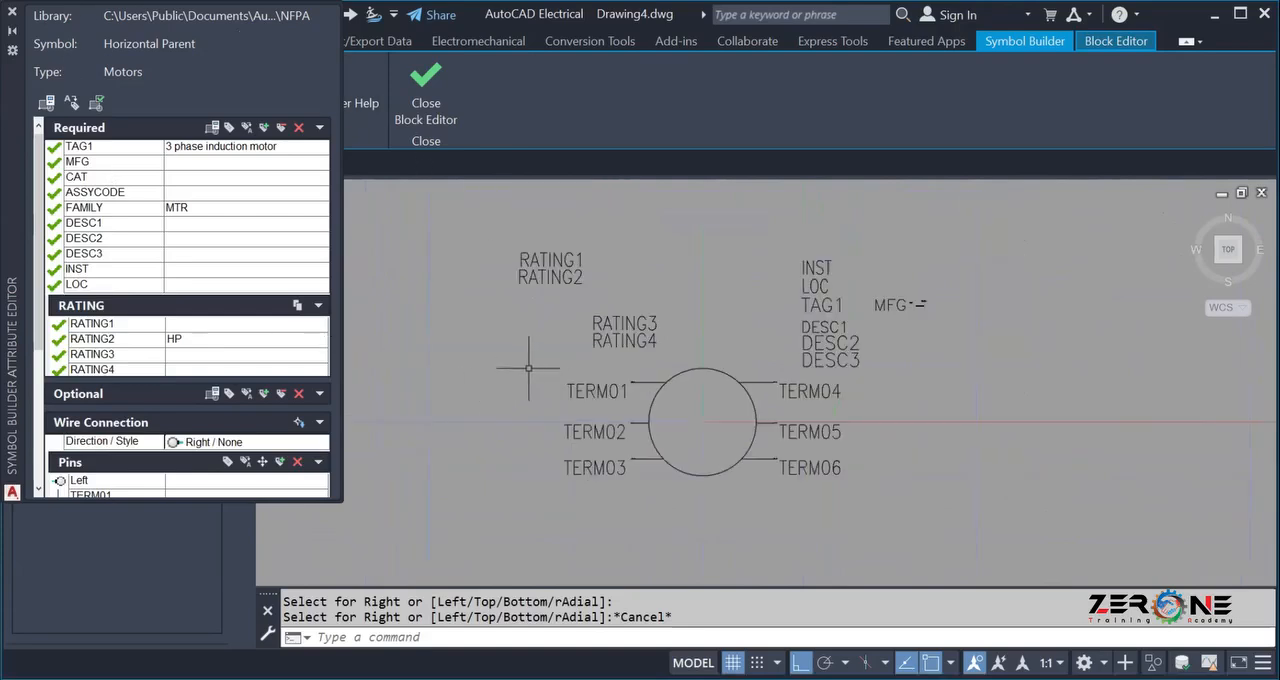
click(97, 104)
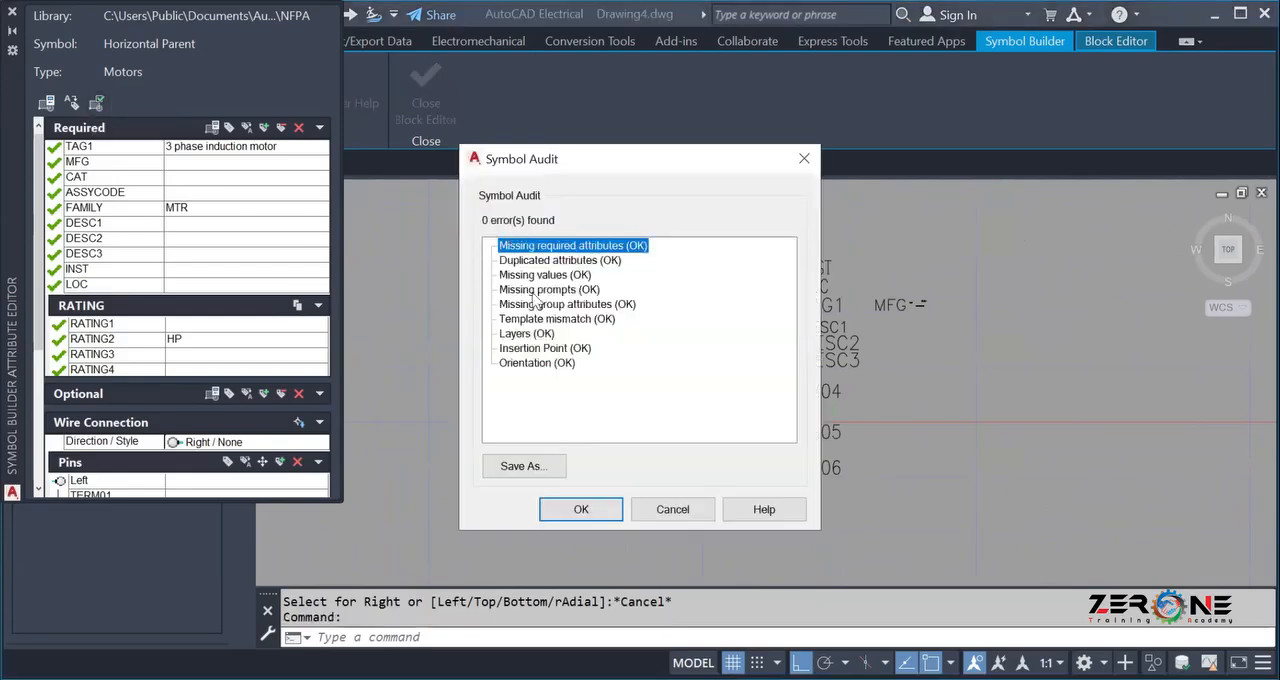
click(579, 509)
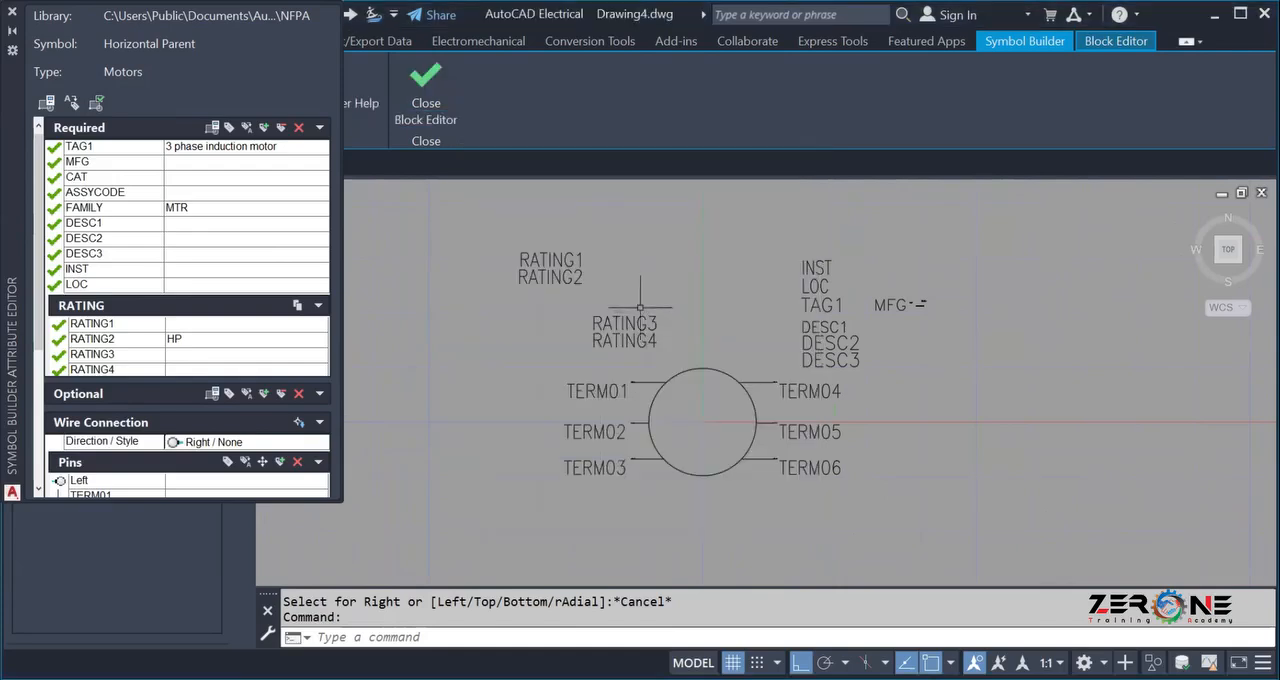
Close the block editor, choosing to insert the symbol, and place the motor to the right of the original motor drawing.
click(414, 94)
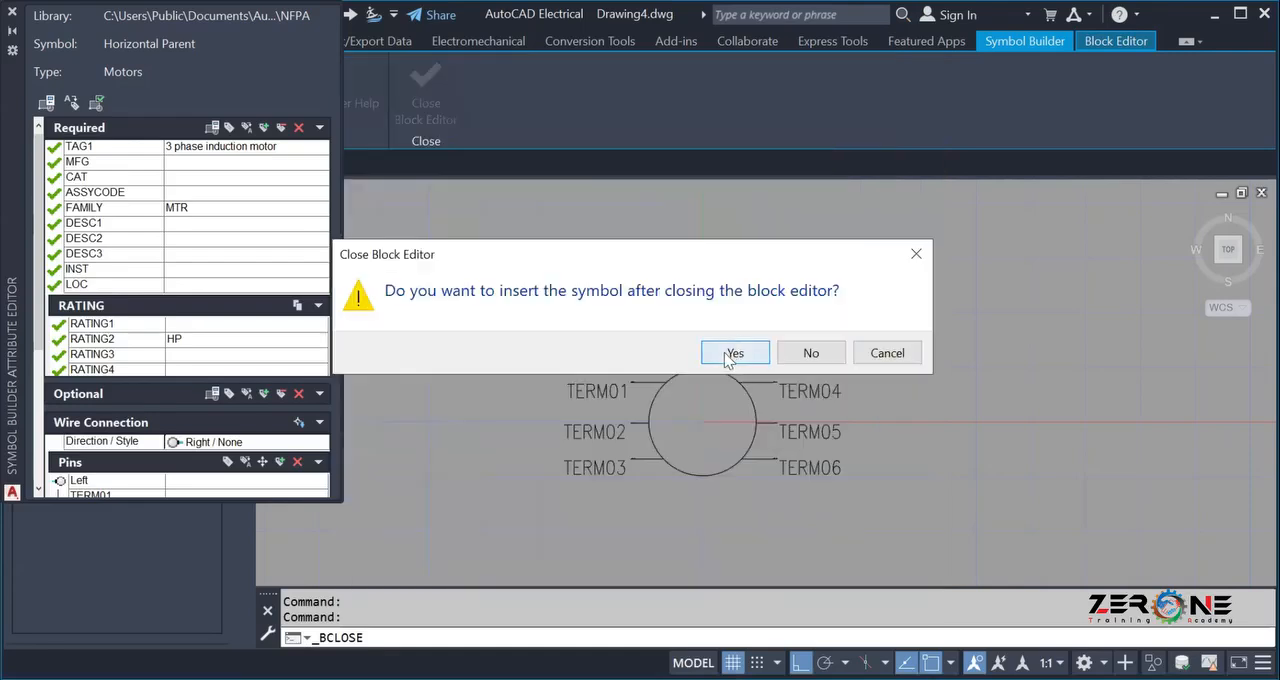
click(733, 353)
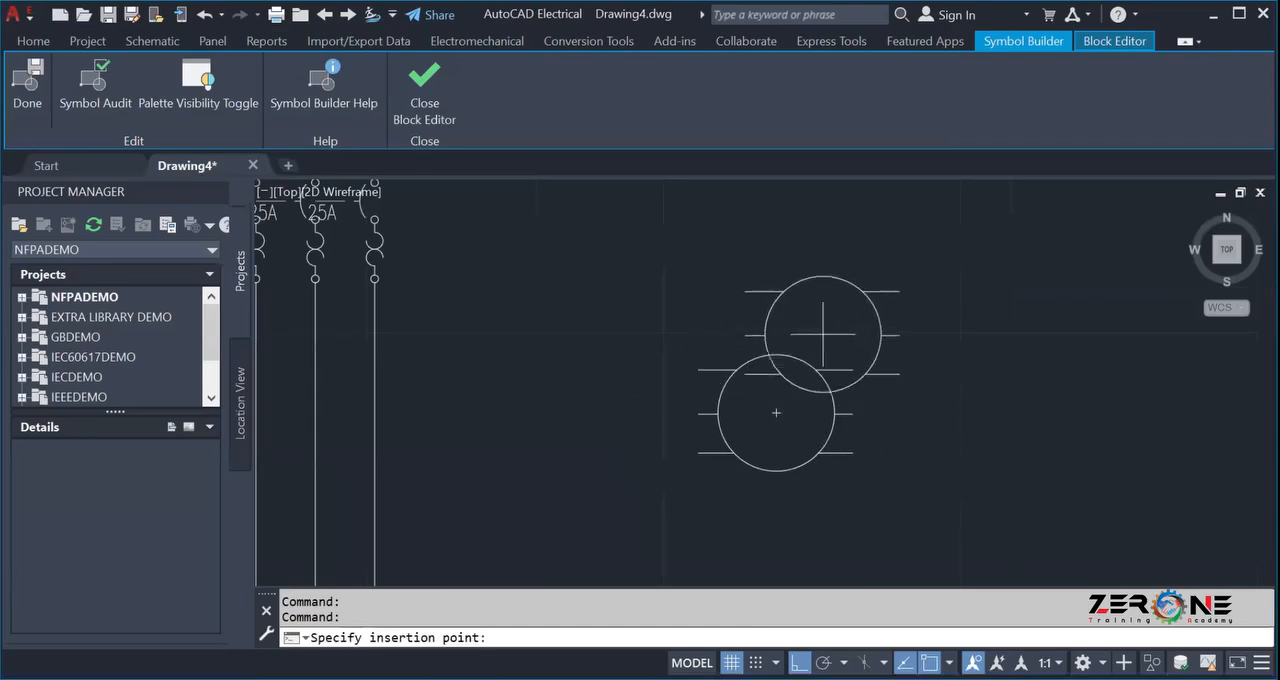
scroll(983, 394, down, 2)
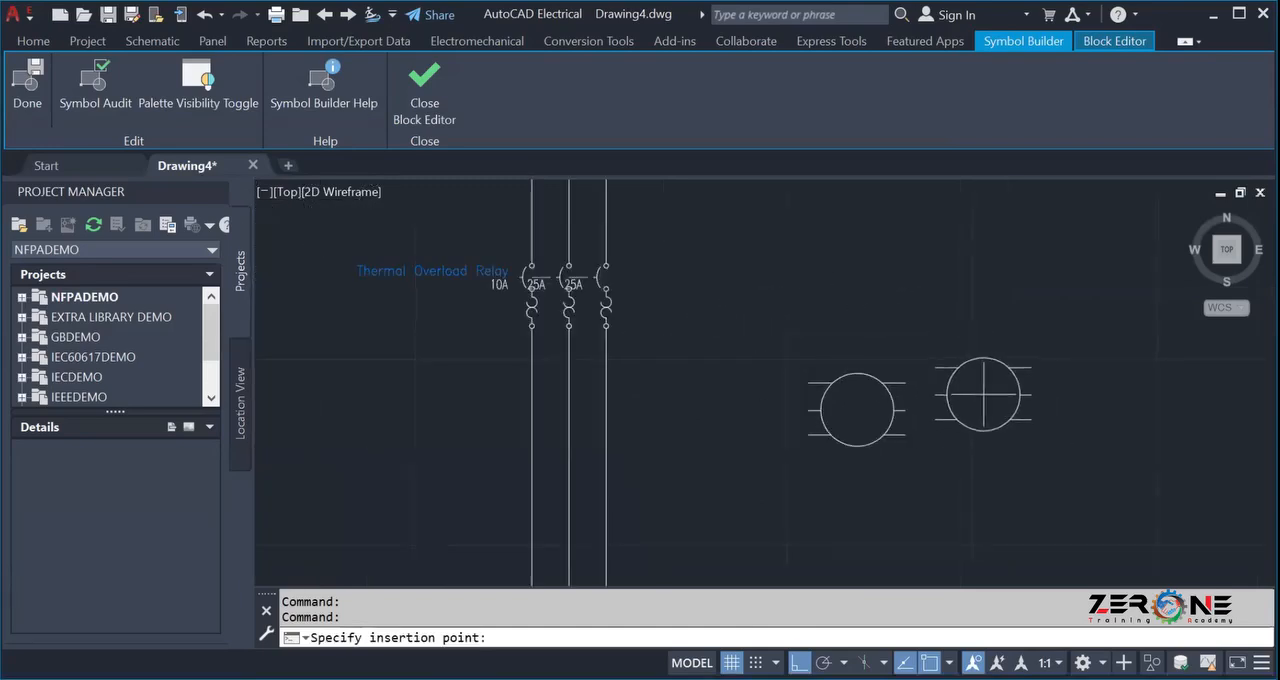
middle_drag(983, 394, 903, 408)
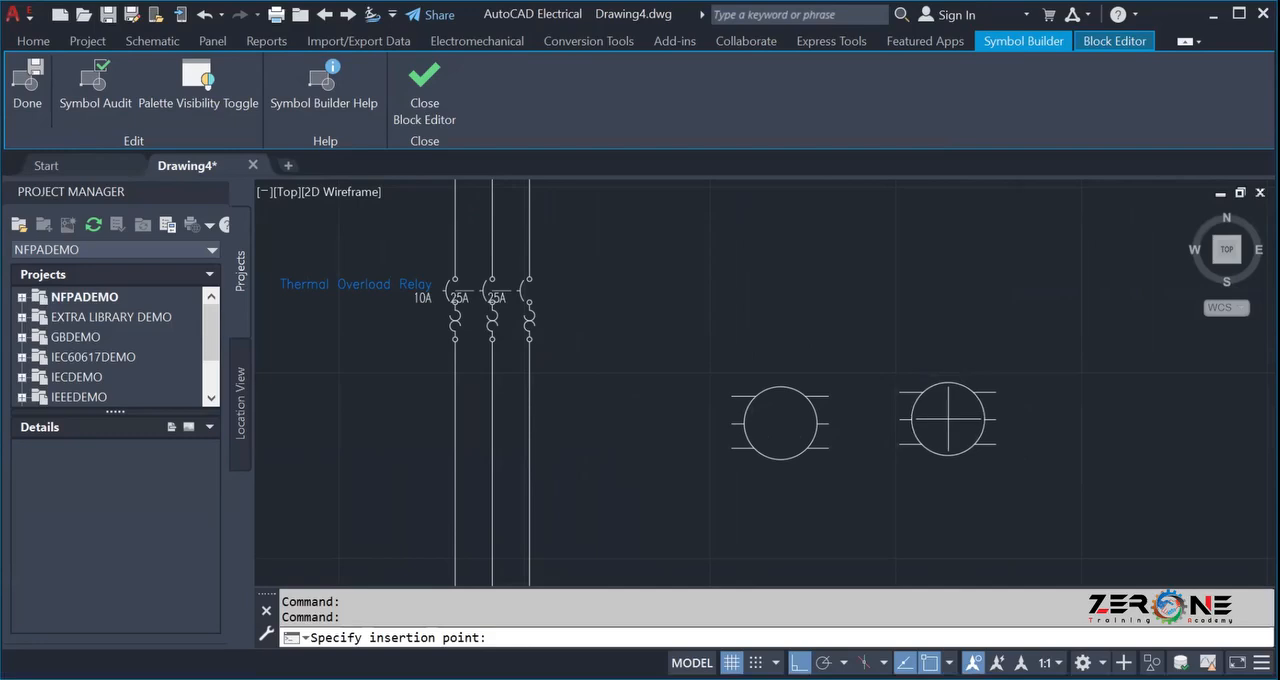
click(947, 419)
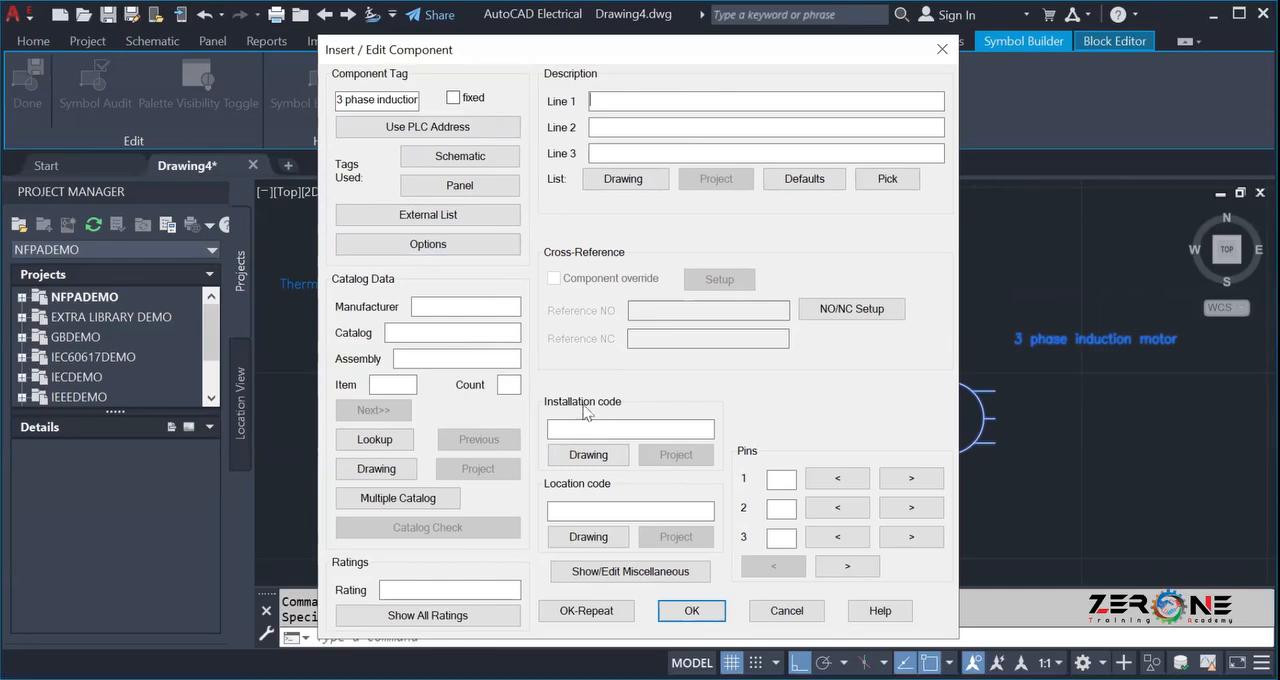
Open the catalog lookup for the inserted motor and narrow the manufacturer, description and type columns of the results.
click(371, 441)
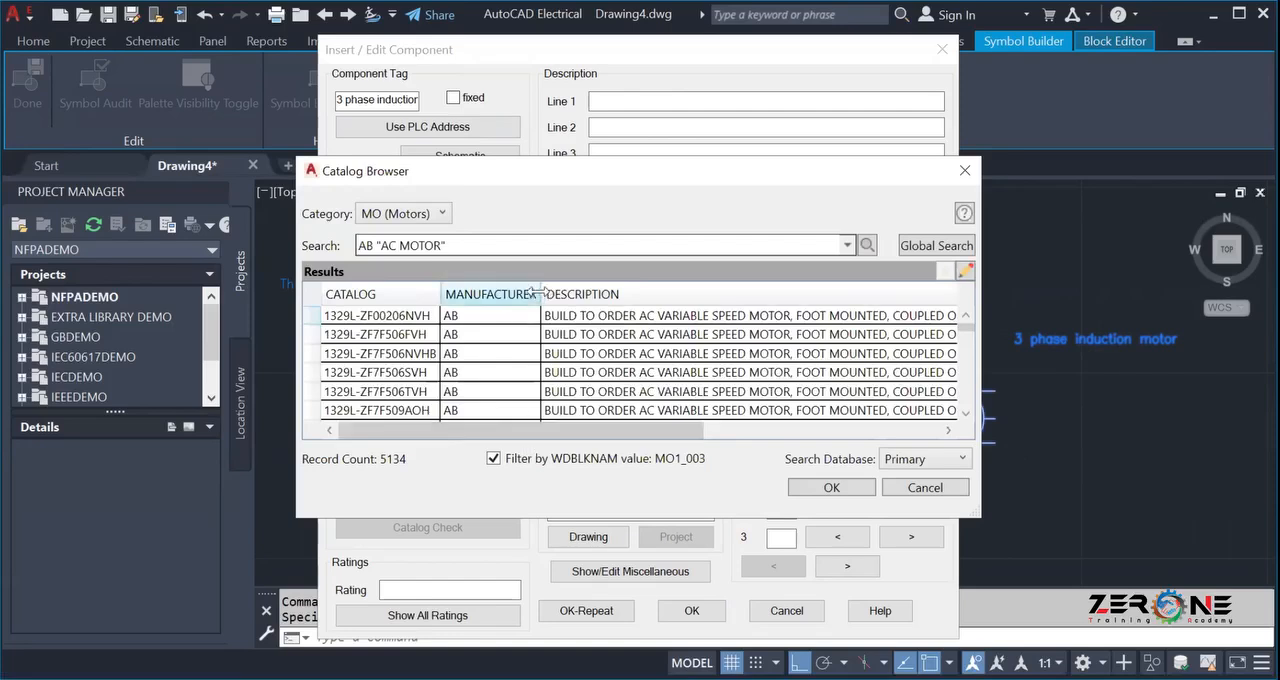
drag(539, 291, 479, 291)
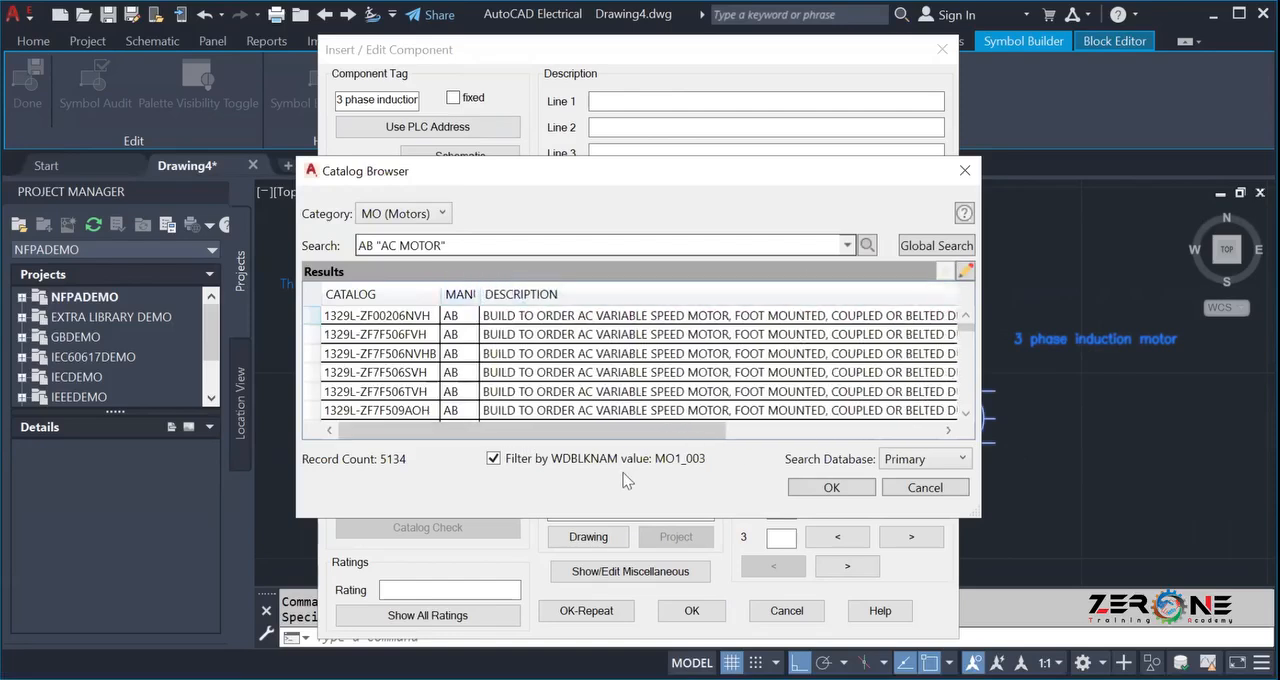
drag(620, 430, 741, 434)
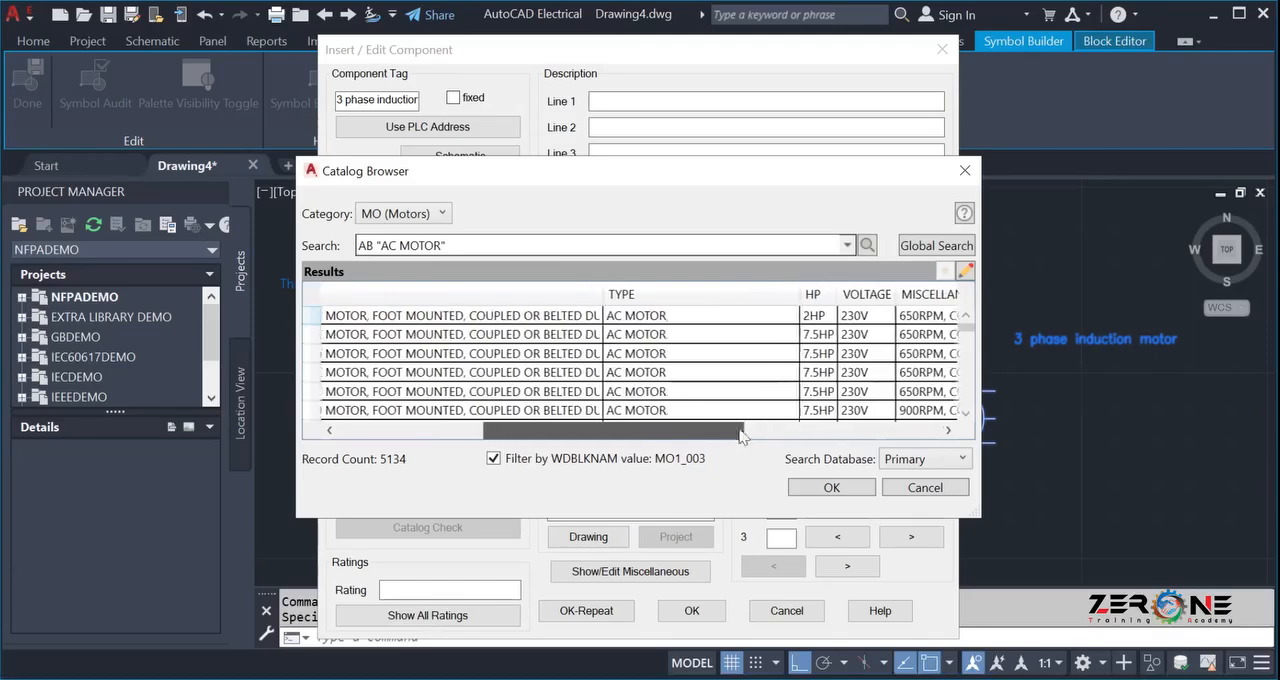
drag(603, 292, 398, 300)
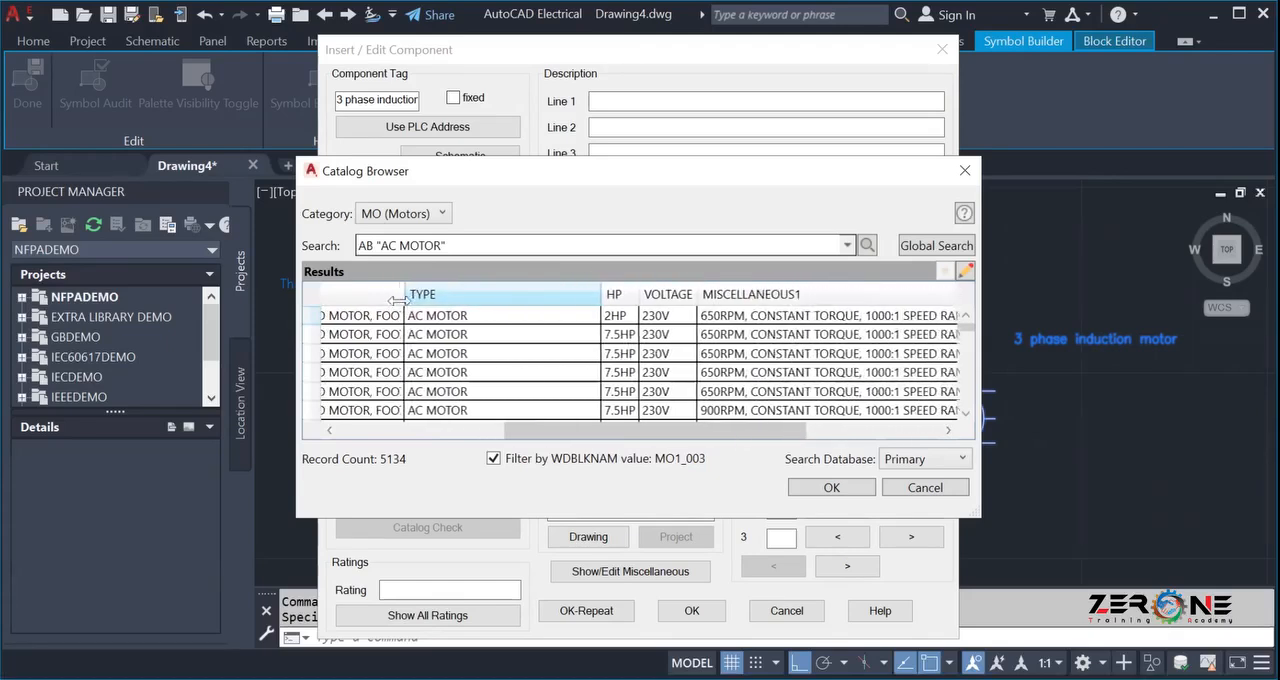
drag(587, 293, 474, 310)
drag(555, 432, 433, 428)
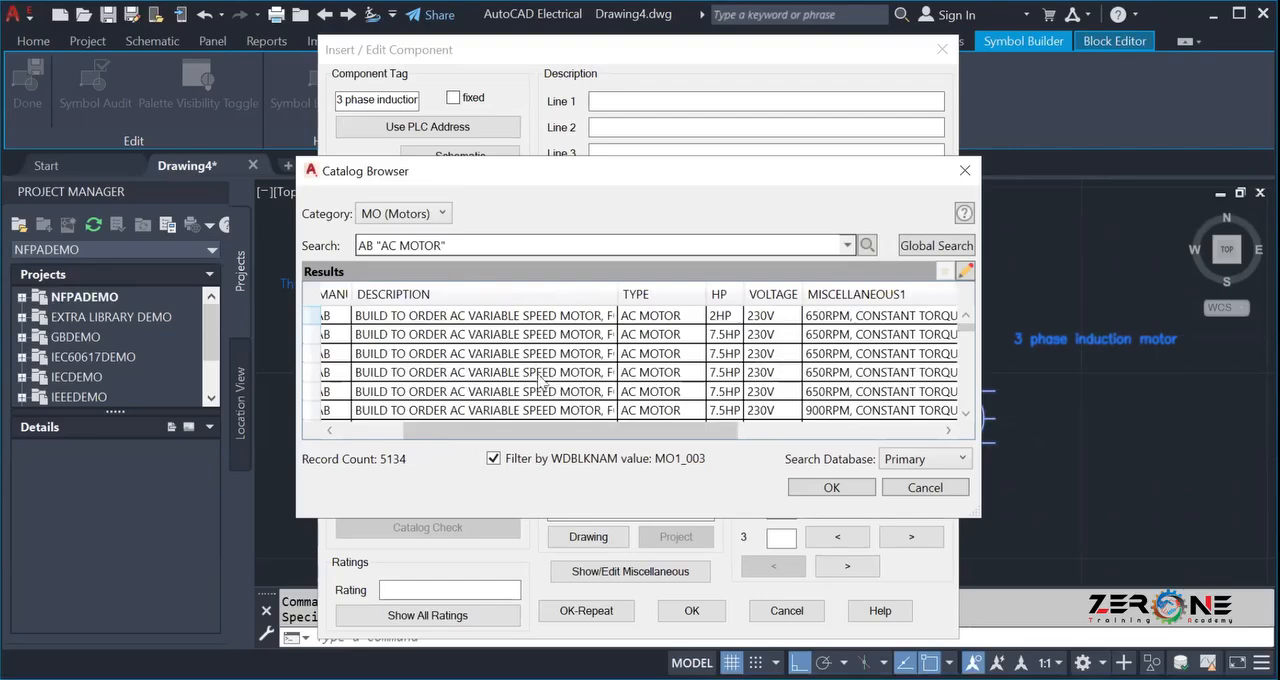
Examine the AB AC motor catalog results, comparing horsepower, voltage and speed, and narrow the description column.
mouse_move(535, 437)
mouse_down()
mouse_move(755, 458)
mouse_move(482, 442)
mouse_move(547, 435)
mouse_up()
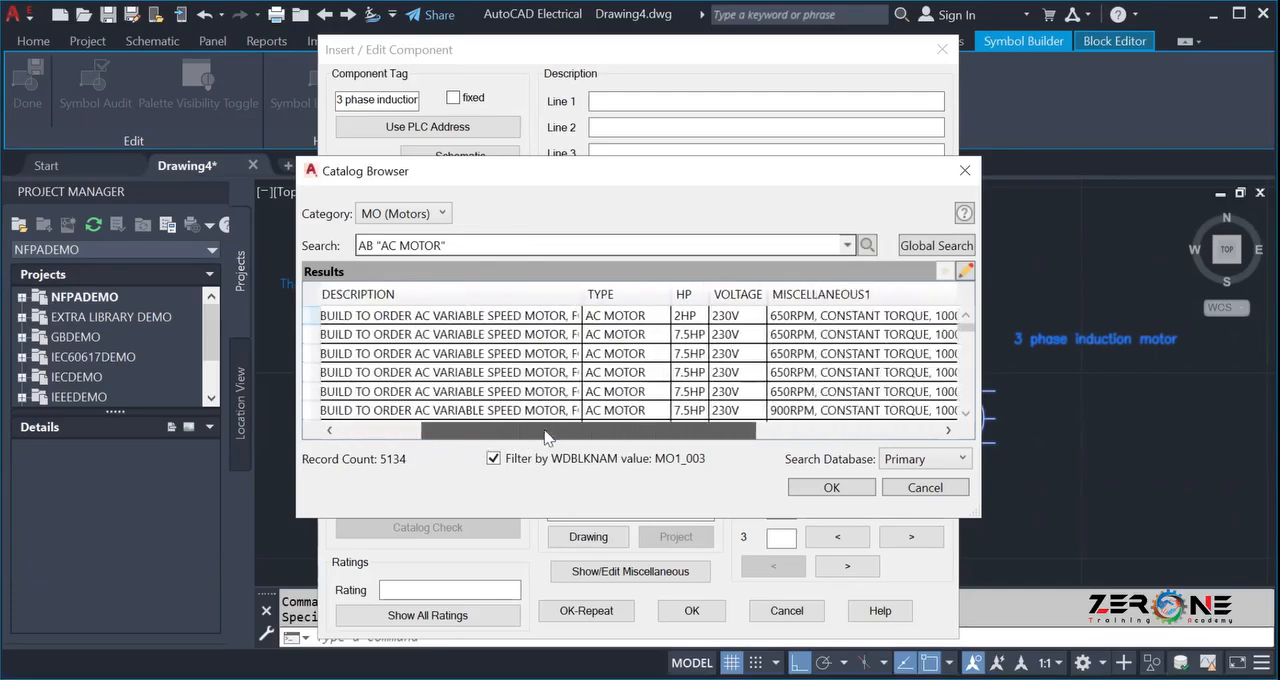
scroll(545, 356, down, 5)
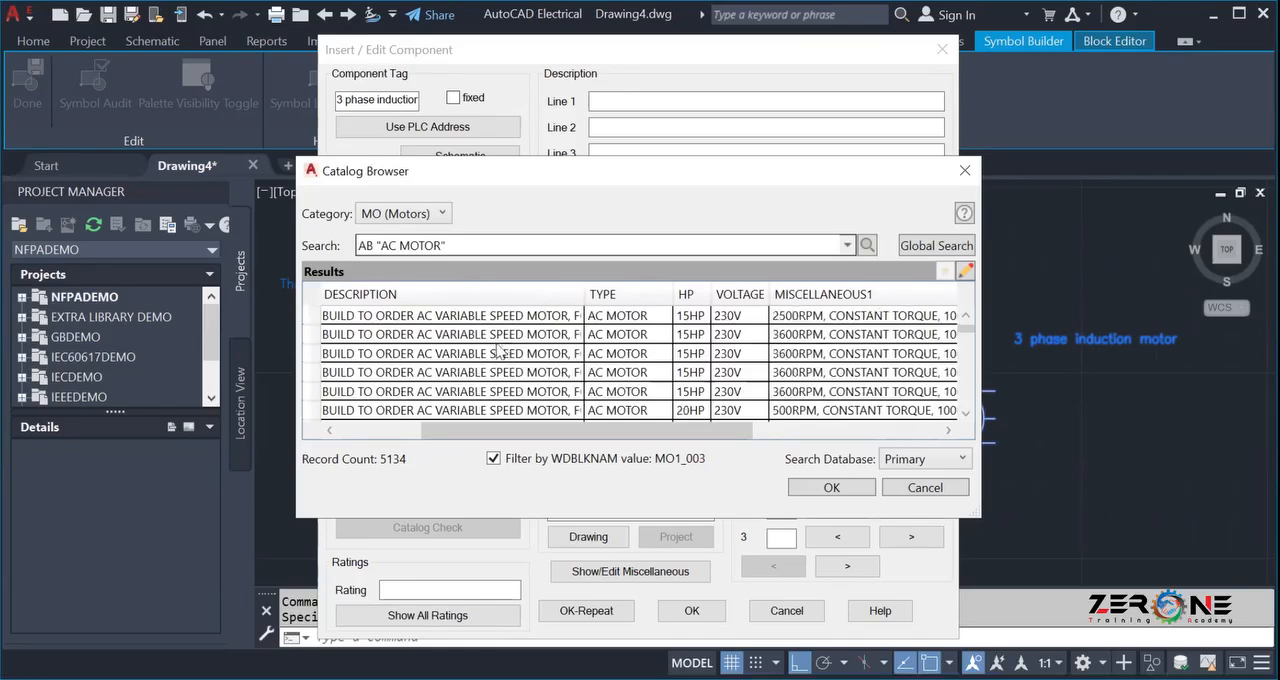
scroll(495, 349, down, 3)
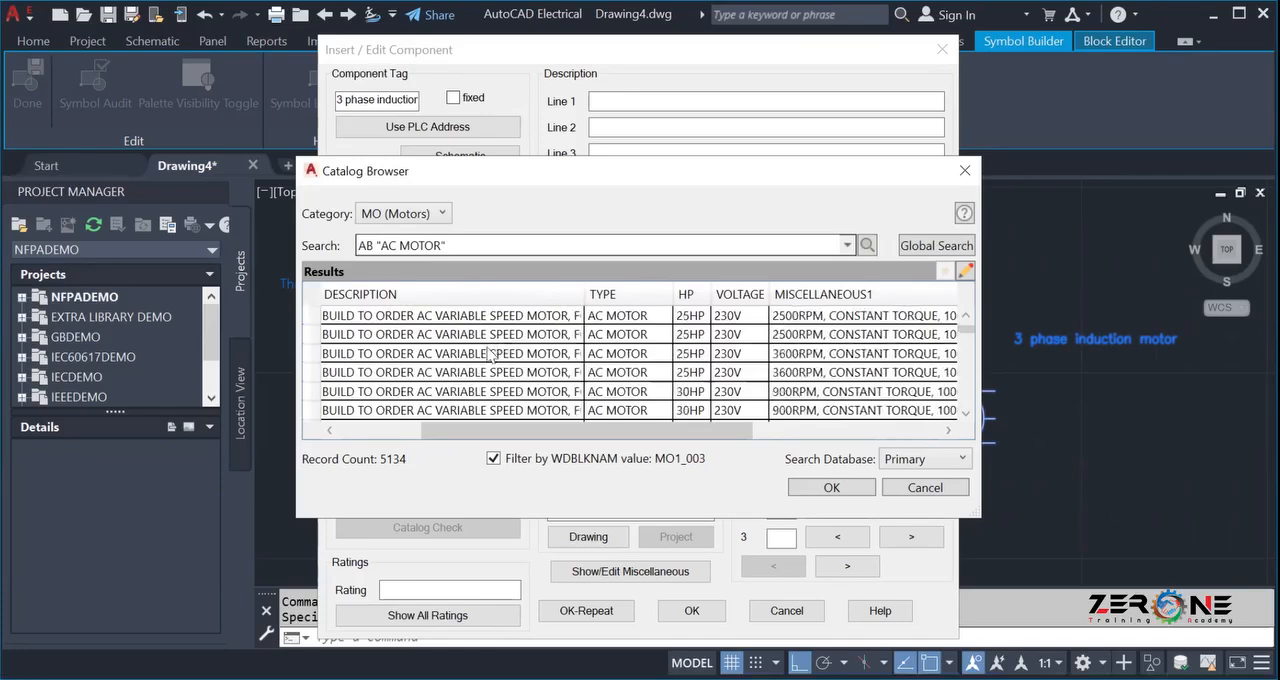
scroll(490, 354, down, 3)
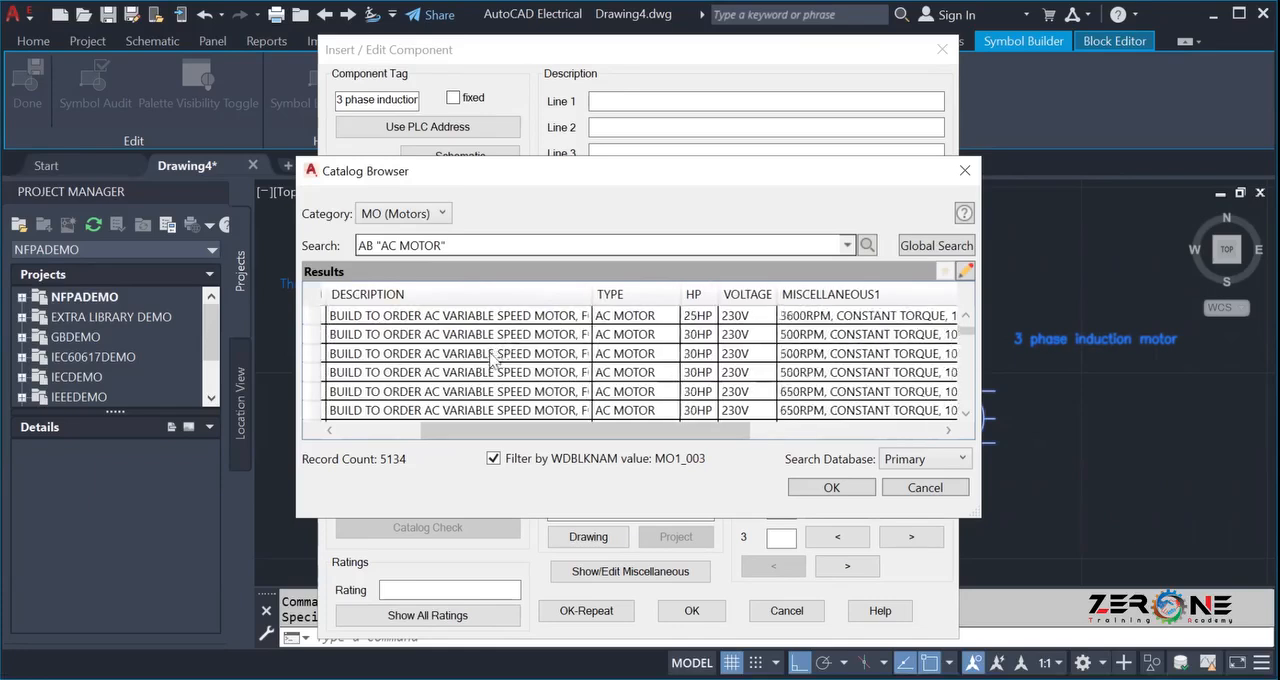
scroll(492, 362, down, 3)
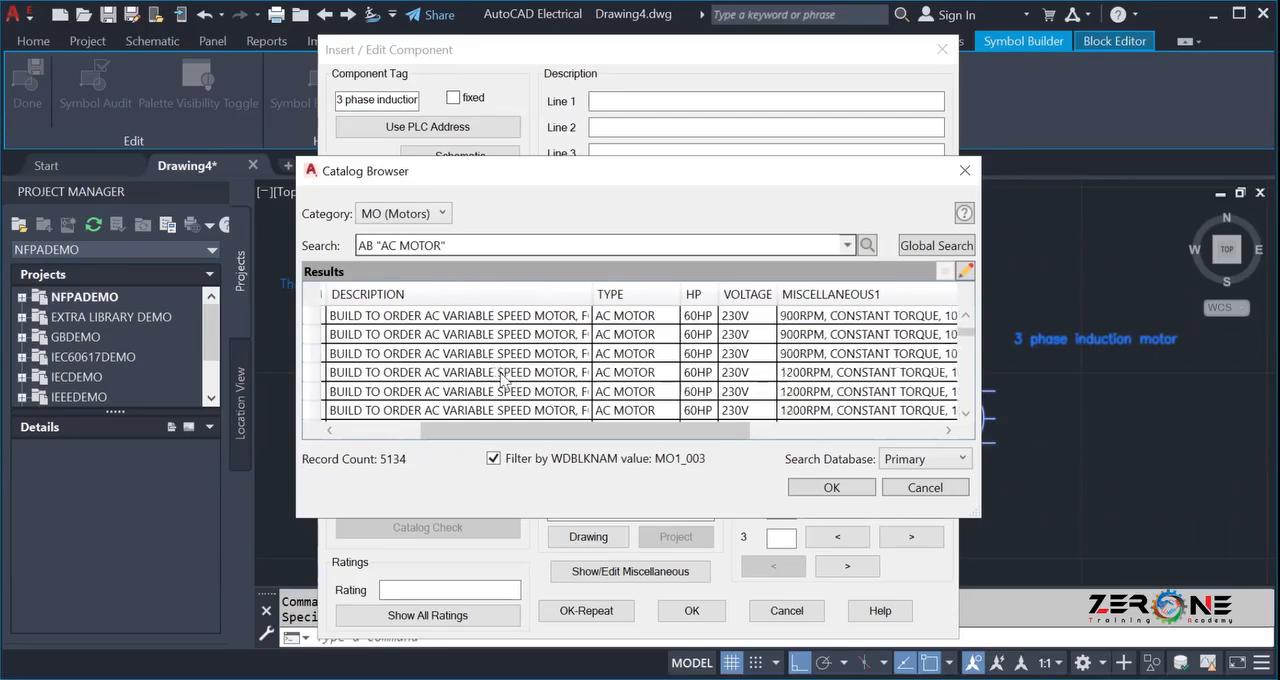
scroll(497, 380, down, 10)
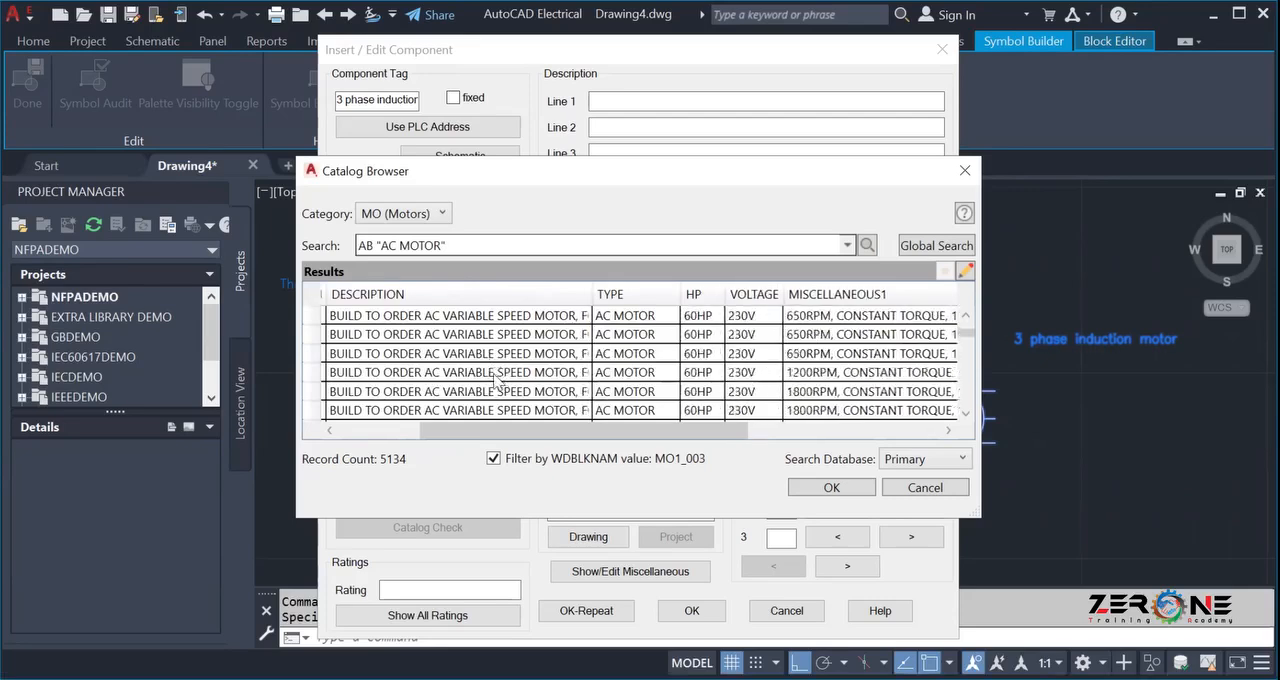
scroll(495, 380, down, 6)
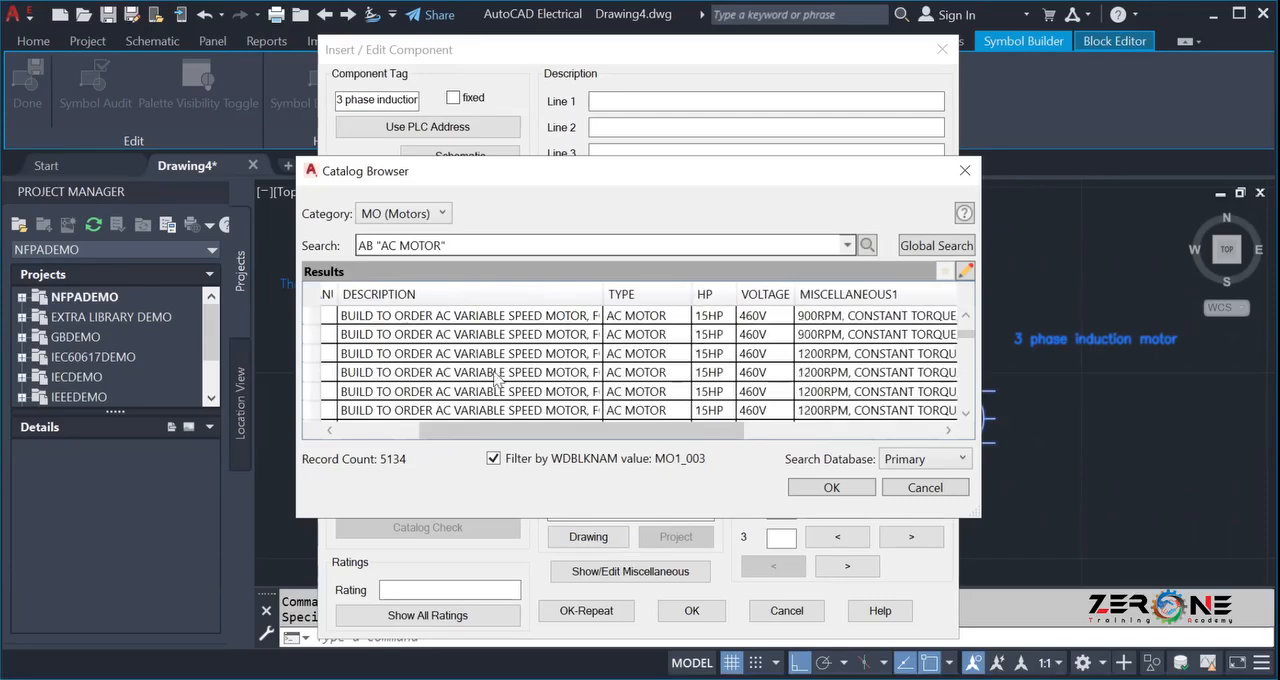
scroll(495, 378, down, 3)
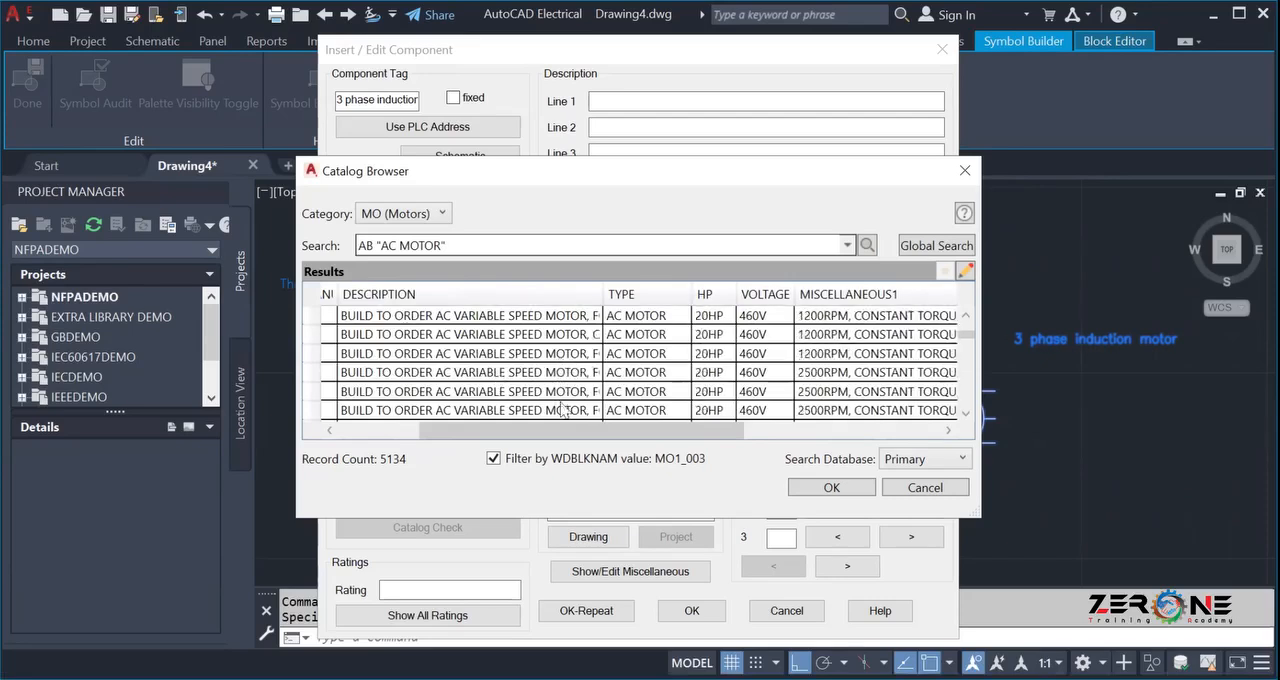
drag(604, 294, 572, 294)
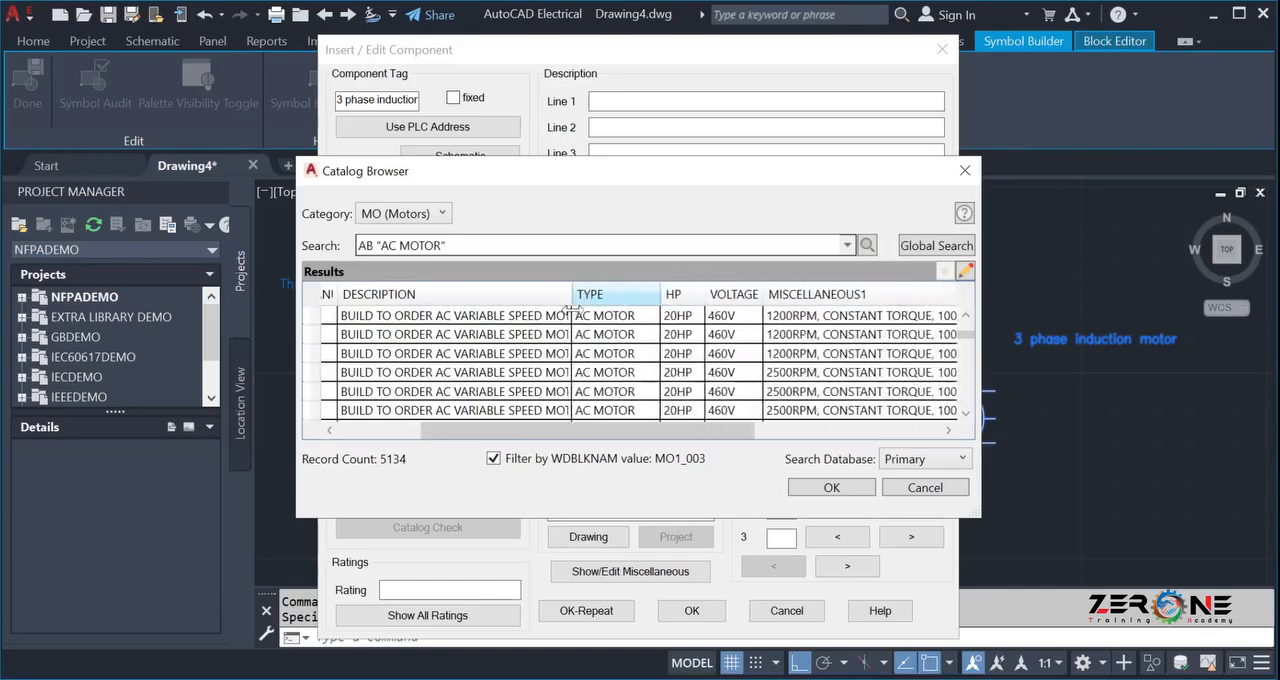
scroll(650, 374, down, 15)
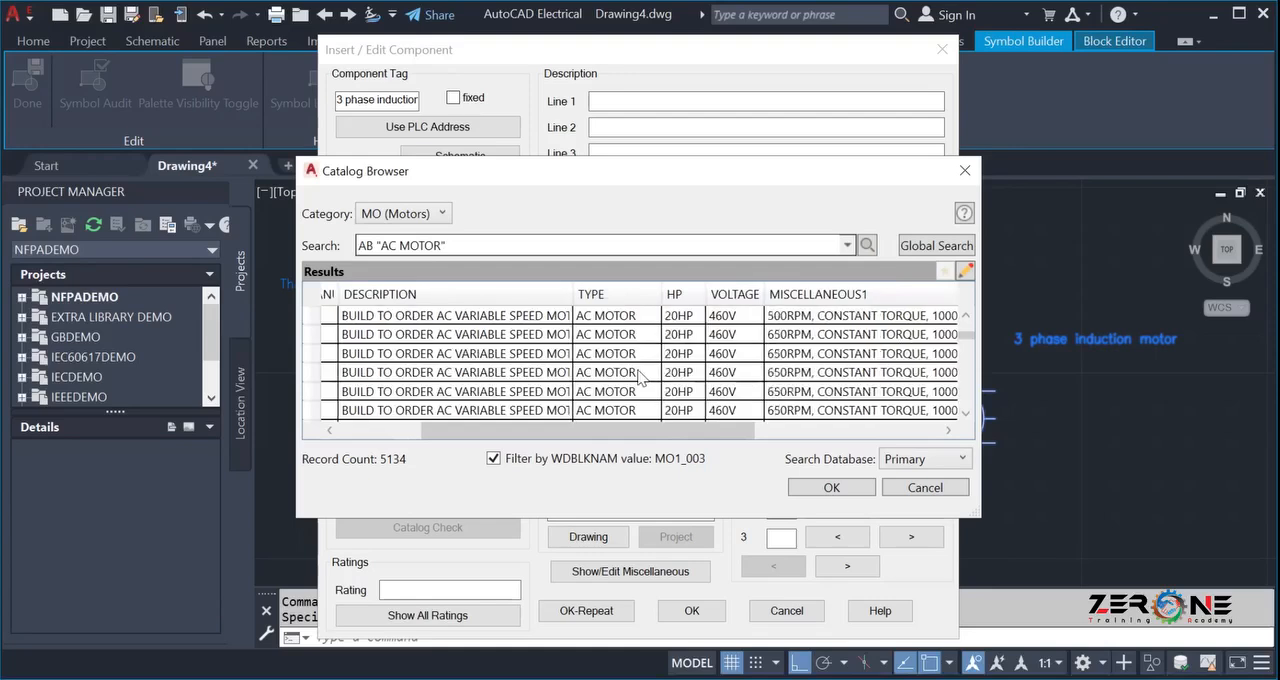
scroll(630, 378, down, 10)
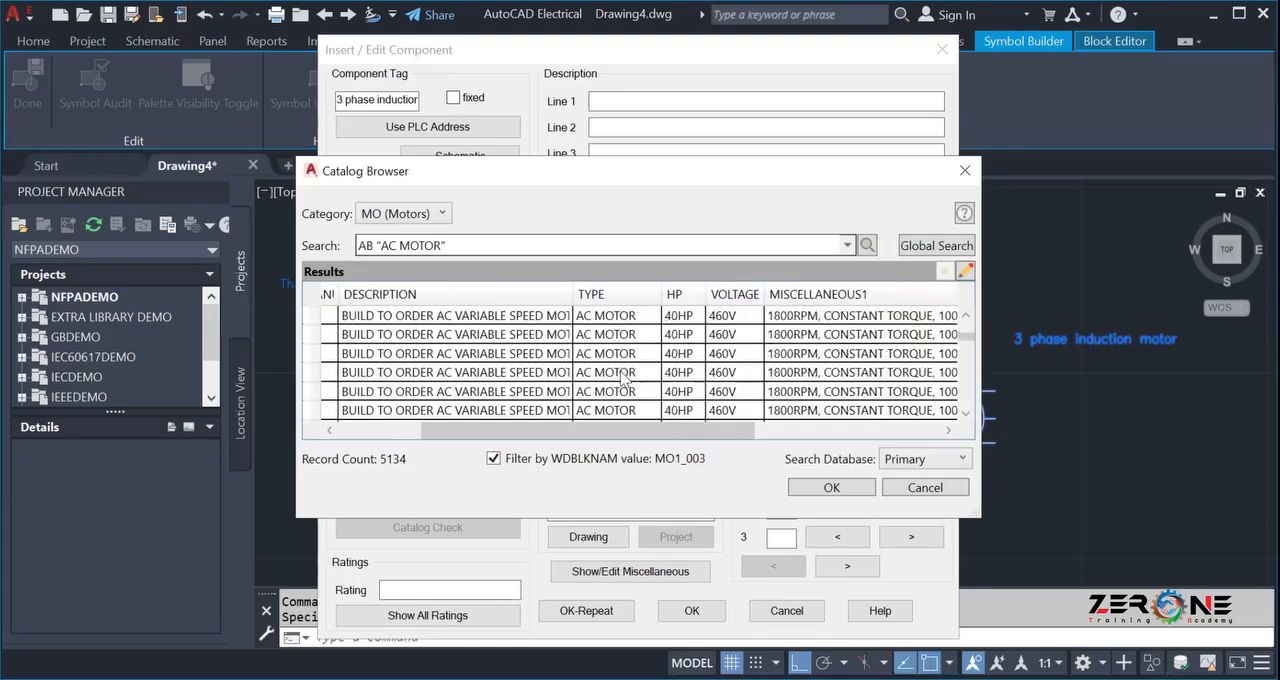
scroll(608, 374, down, 6)
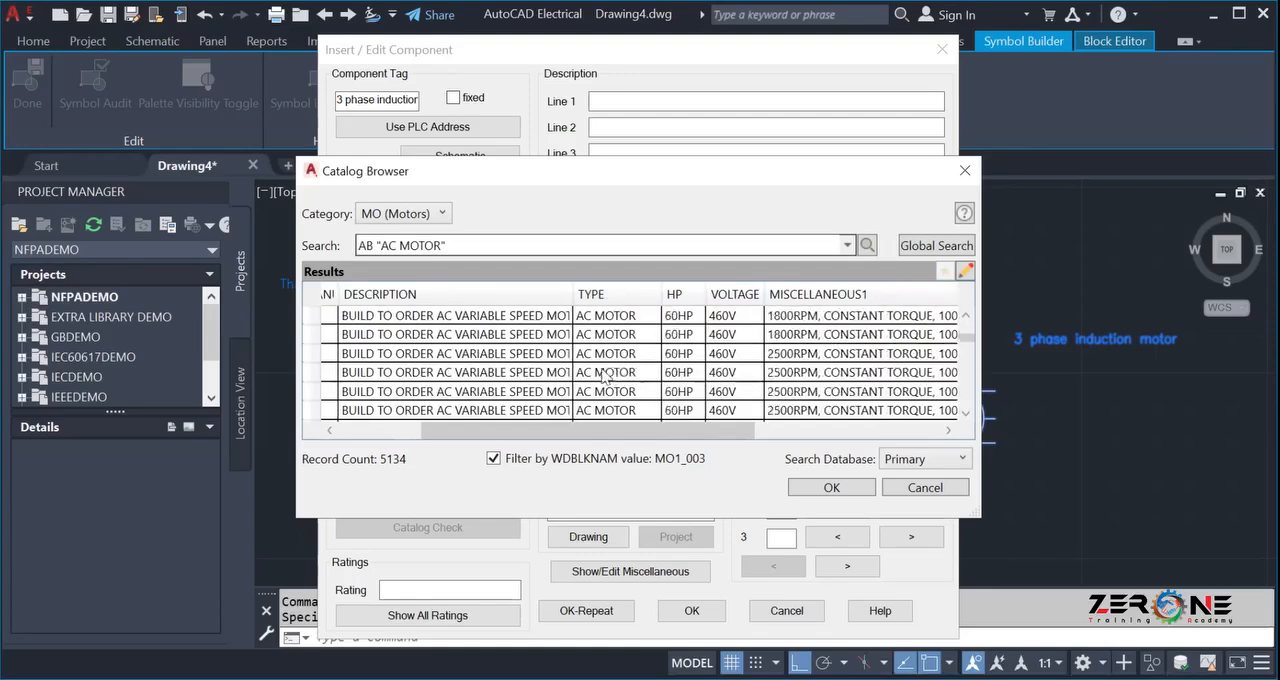
scroll(598, 368, up, 7)
scroll(593, 362, down, 10)
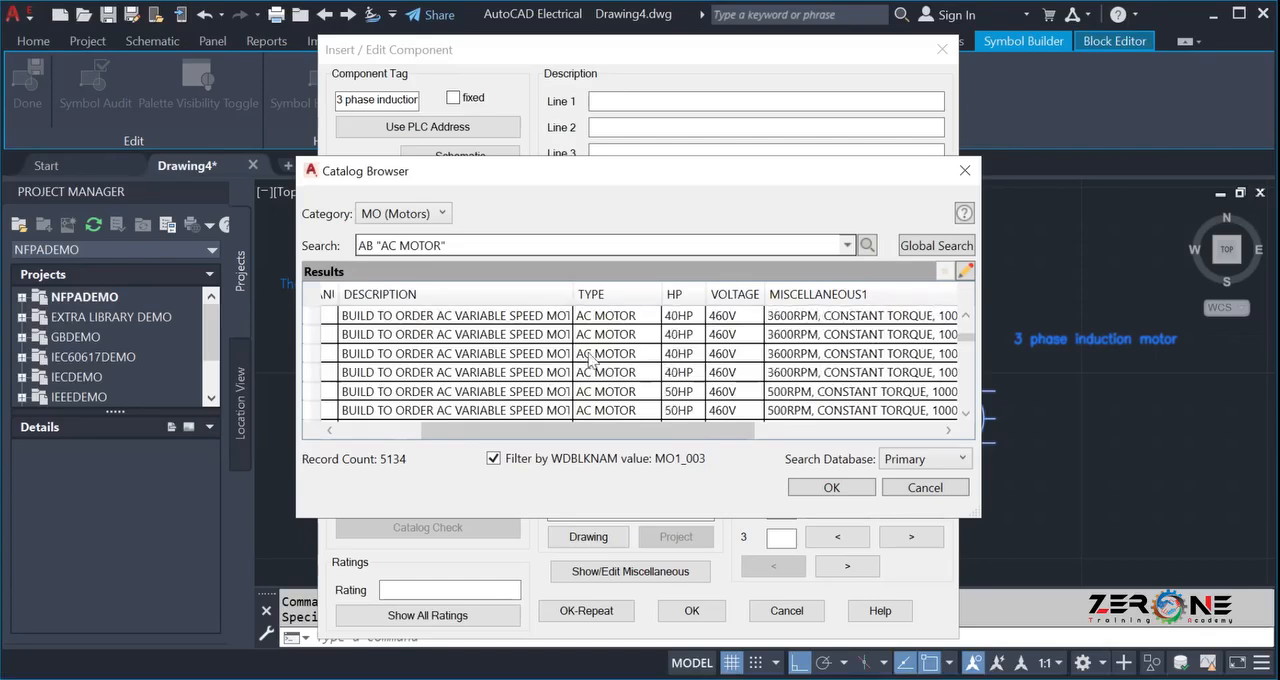
scroll(593, 362, up, 5)
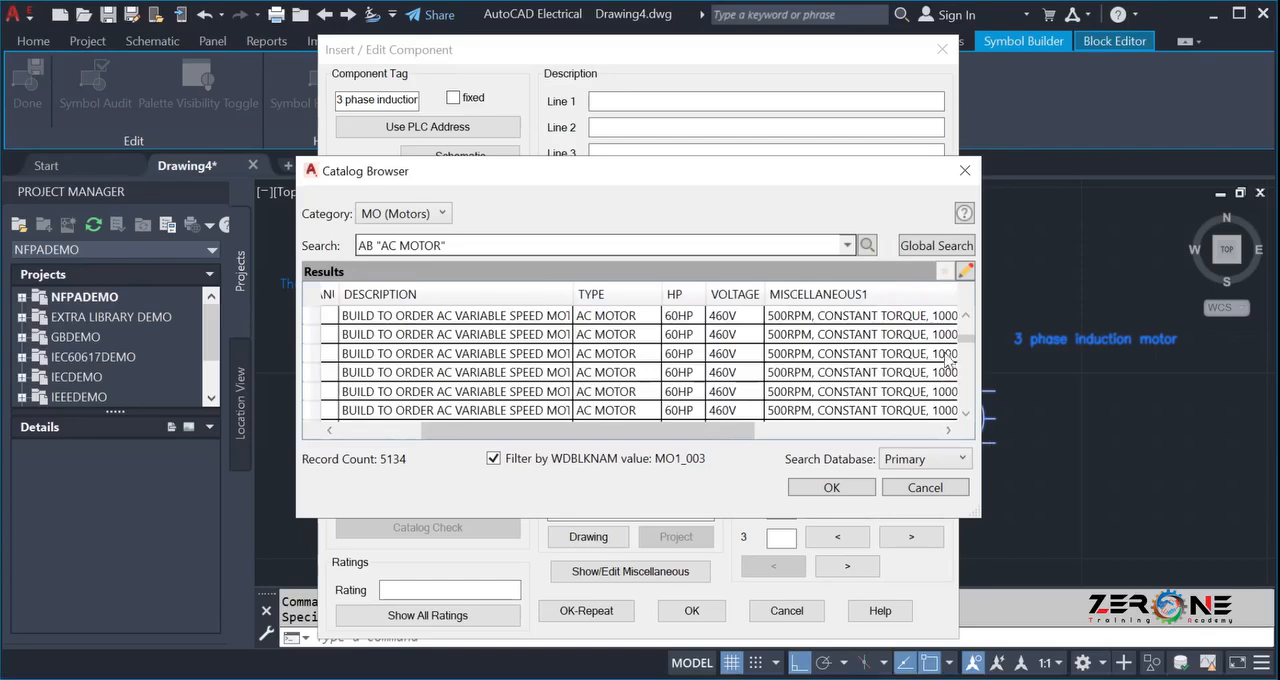
Assign the first 7.5HP, 230V, 650RPM AB catalog entry to the motor, accept the component data and map the symbol to its catalog number.
drag(967, 339, 968, 318)
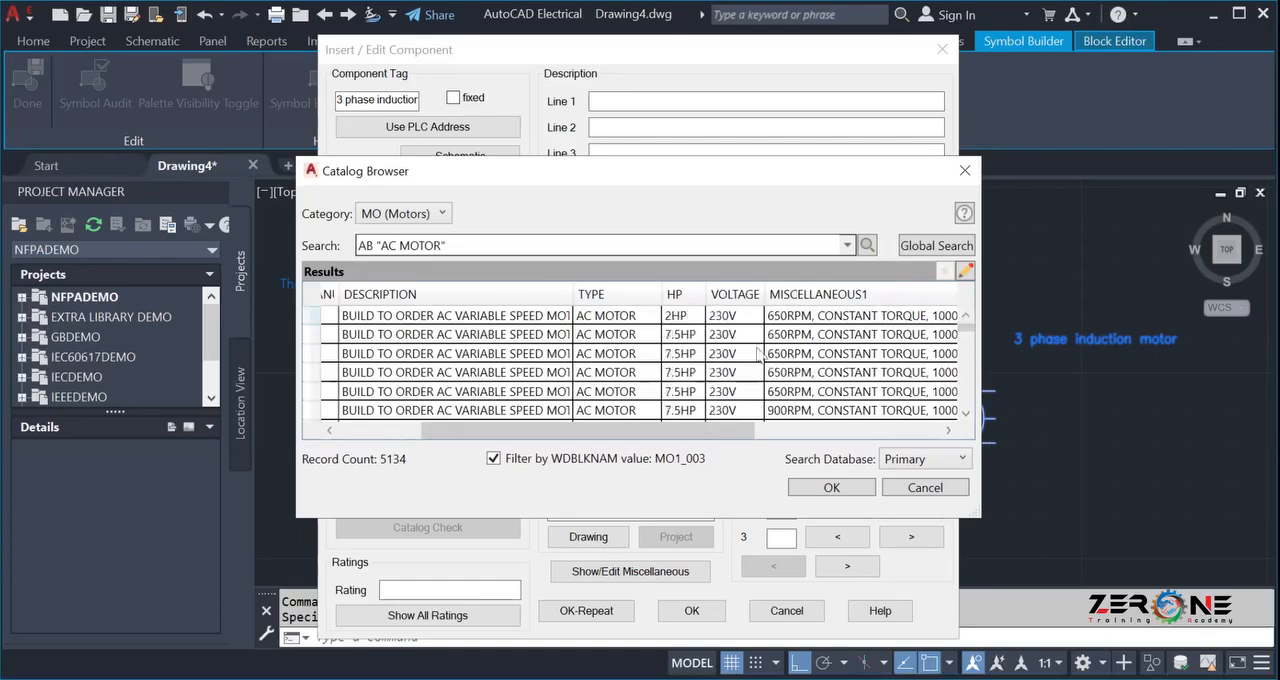
click(603, 338)
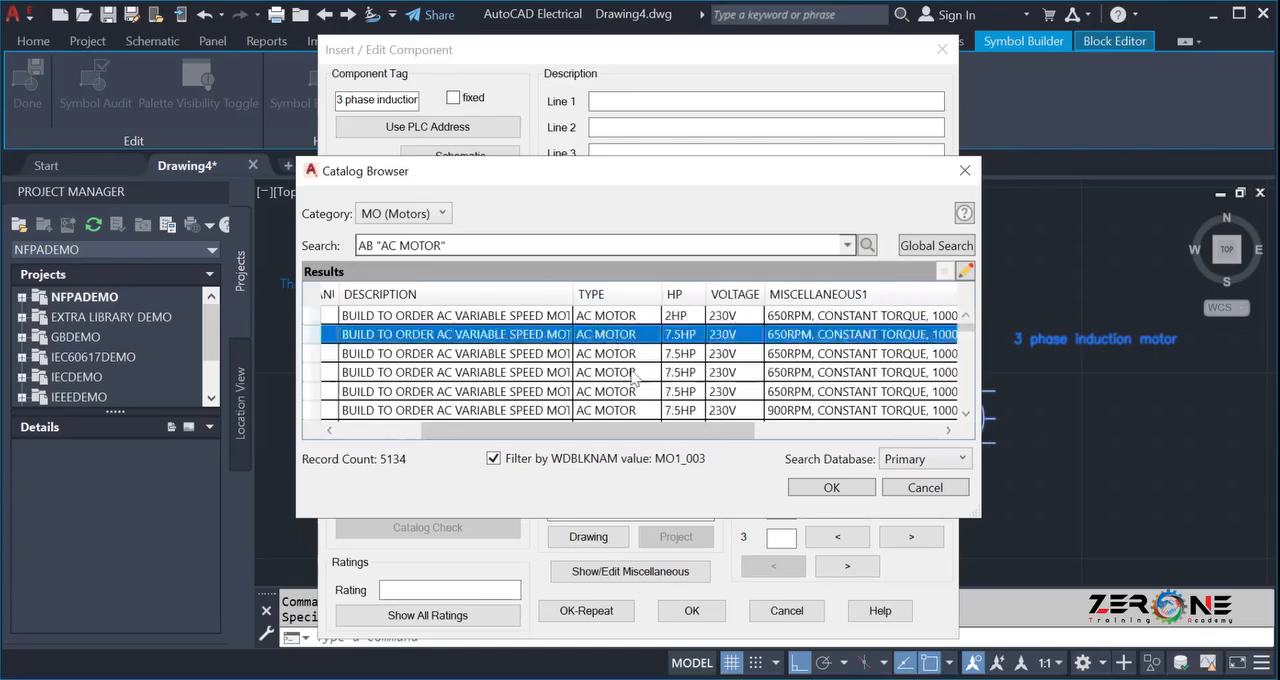
click(831, 488)
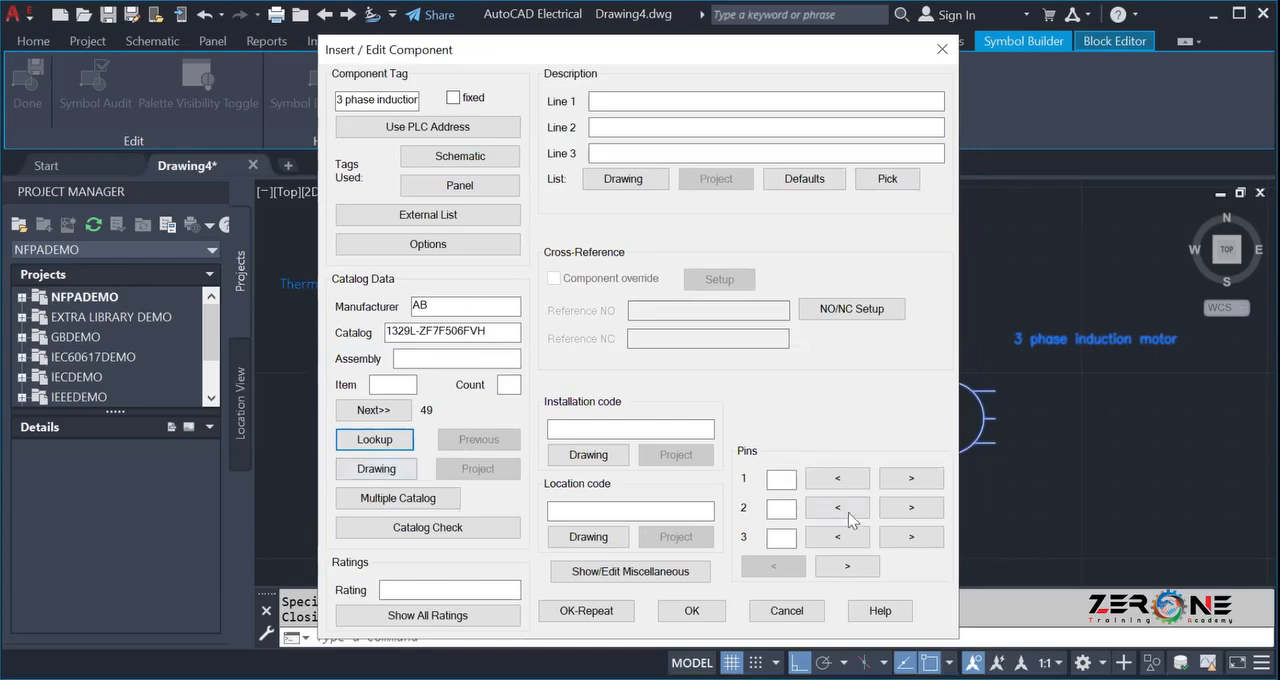
click(677, 608)
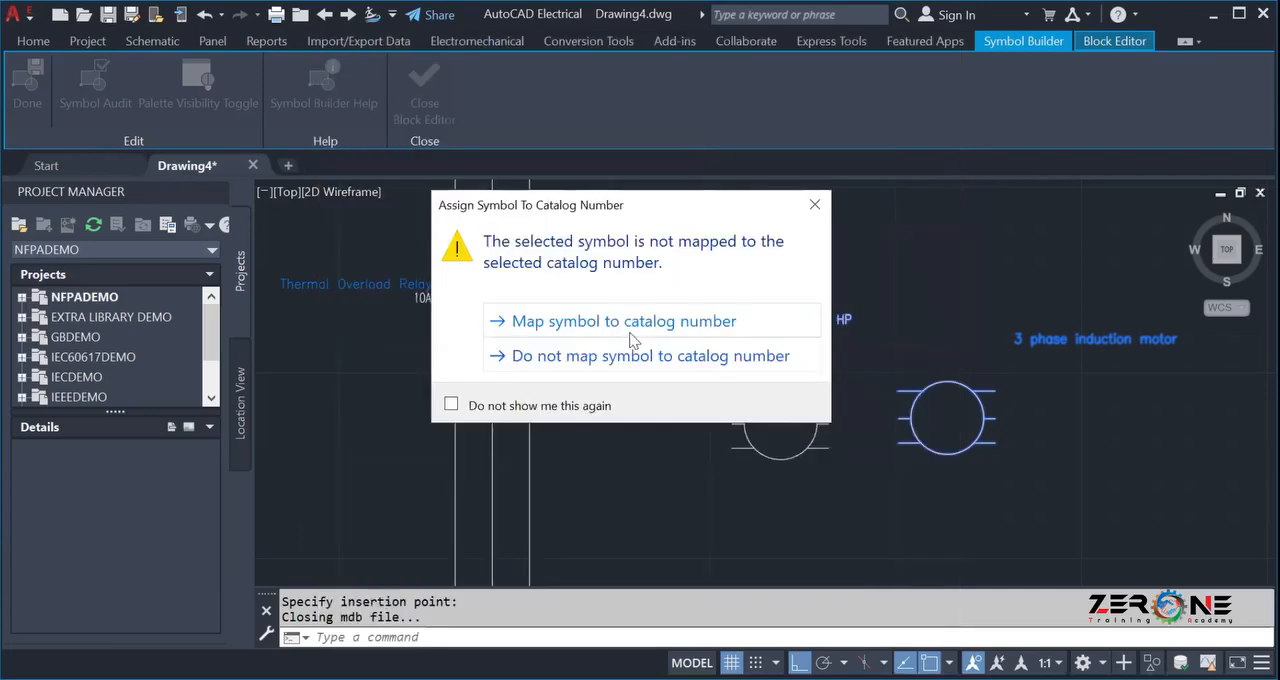
click(625, 321)
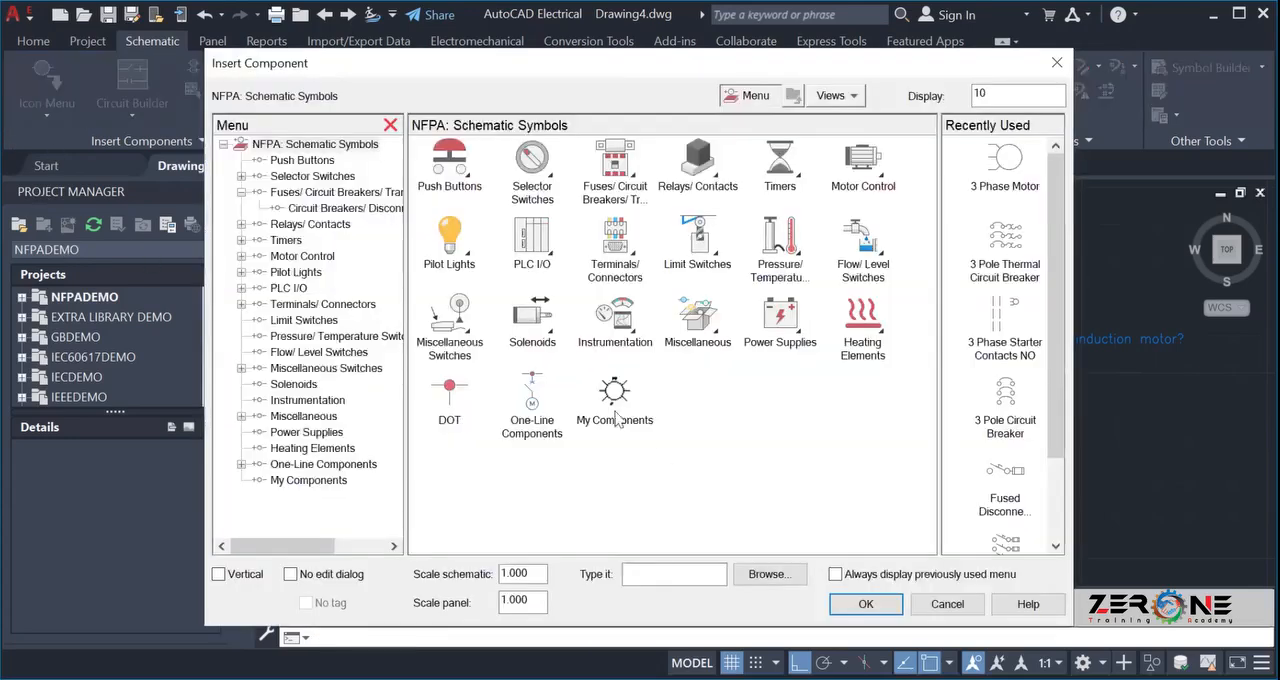
Insert the Motor symbol from My Components below the custom motor and accept its component data unchanged.
click(626, 394)
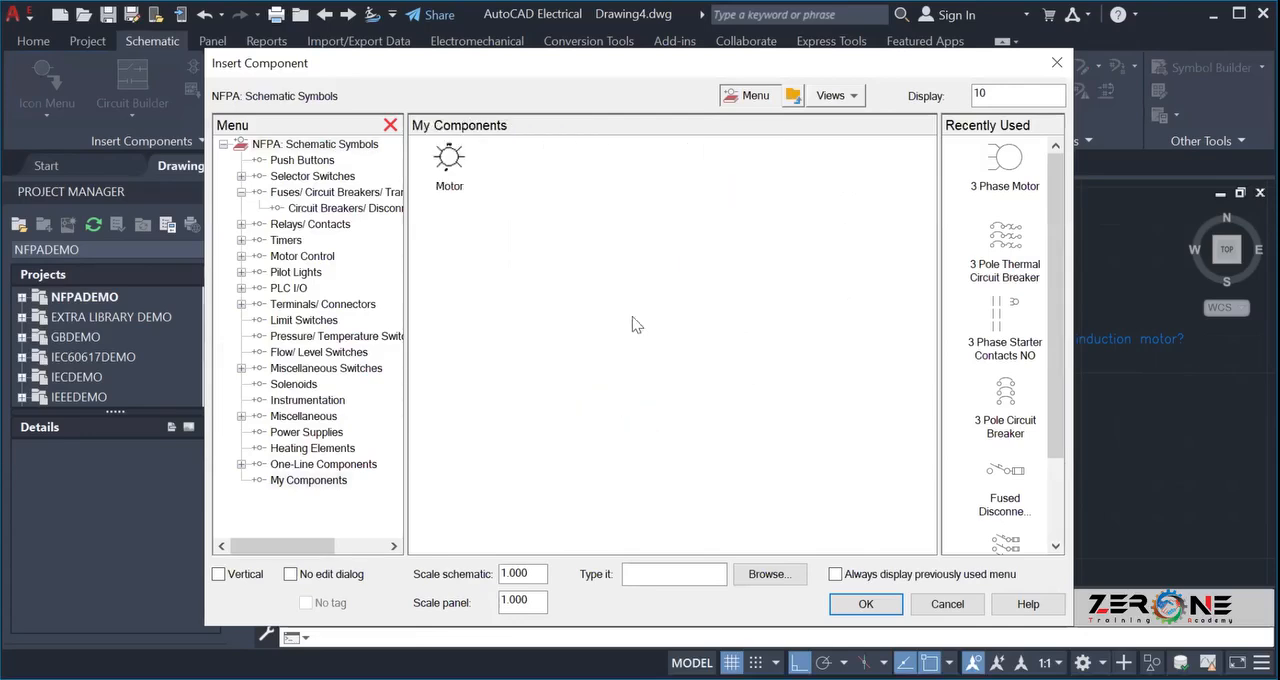
double_click(450, 160)
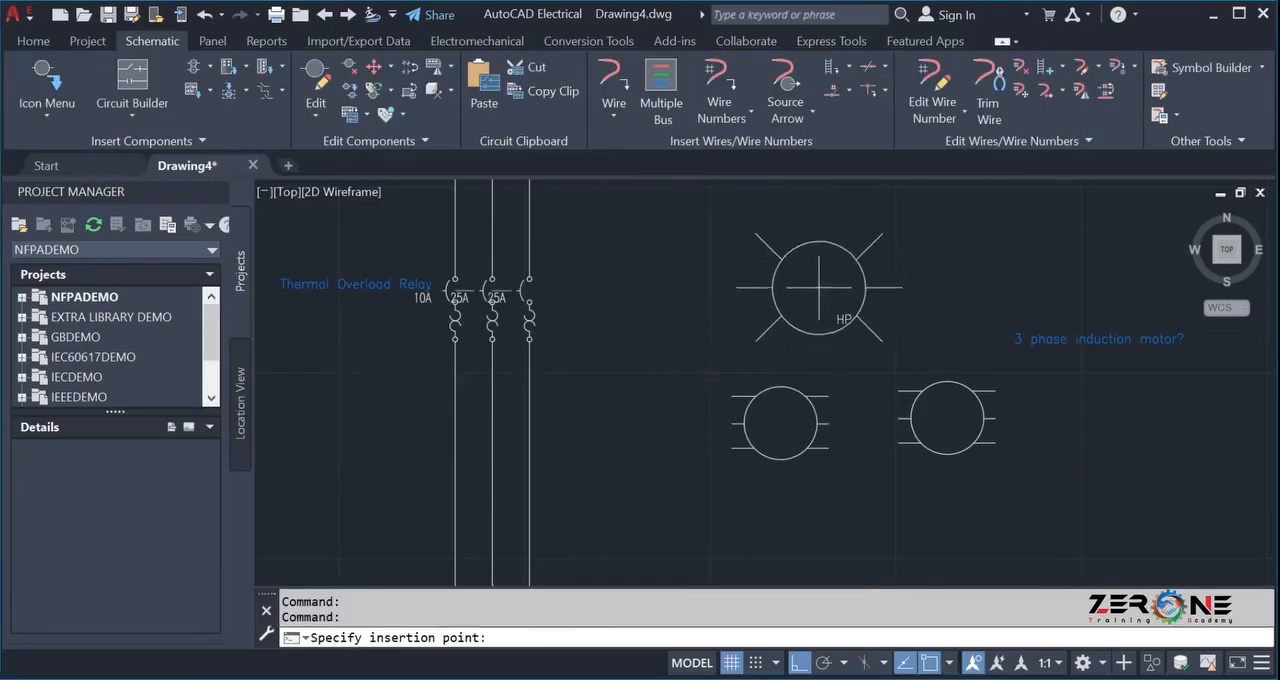
scroll(930, 430, down, 4)
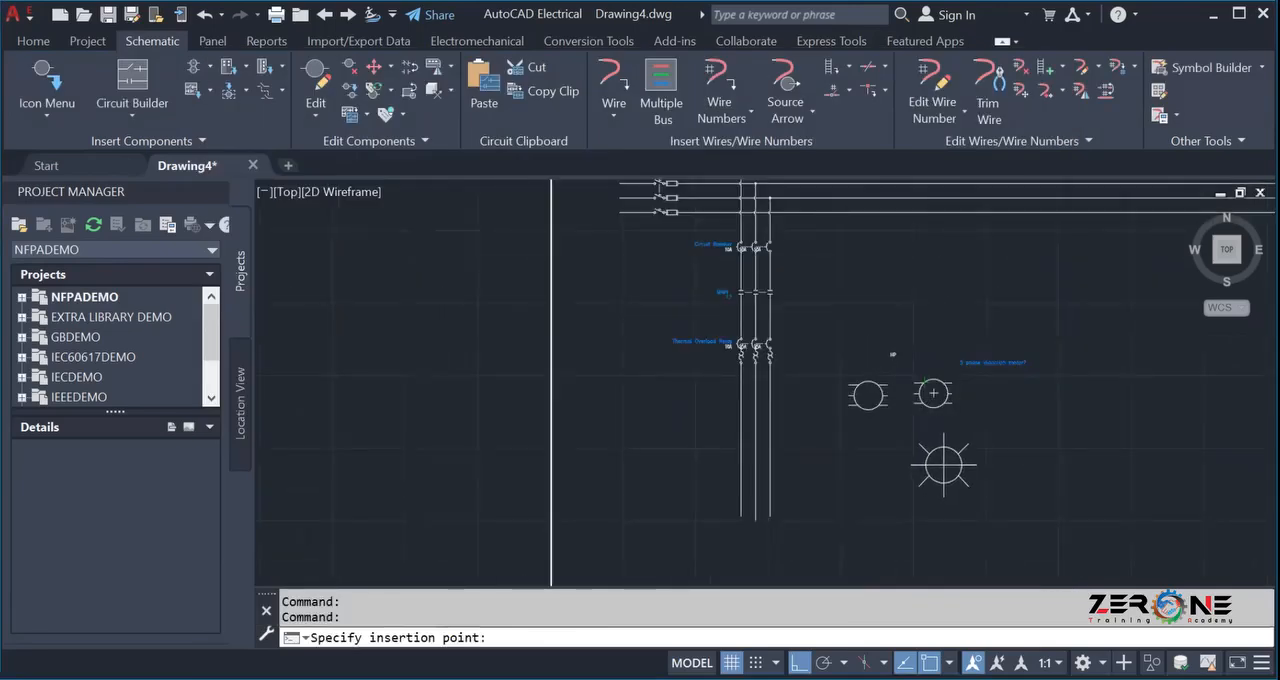
click(943, 464)
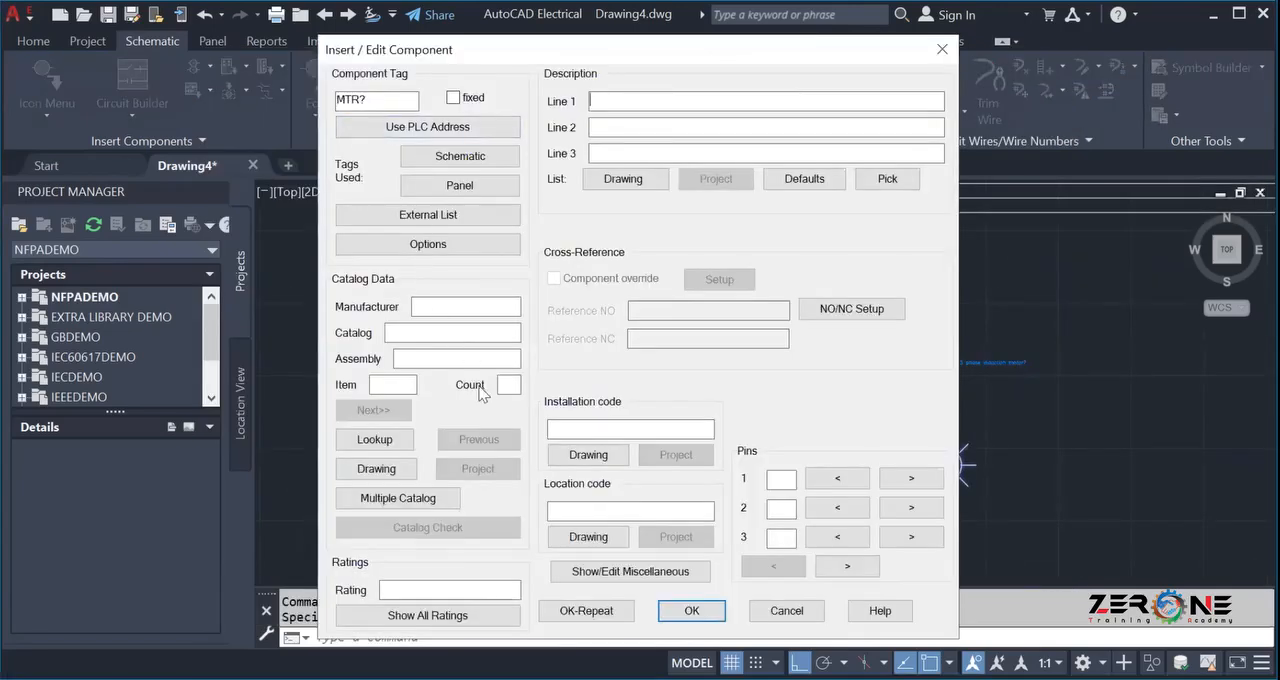
click(692, 610)
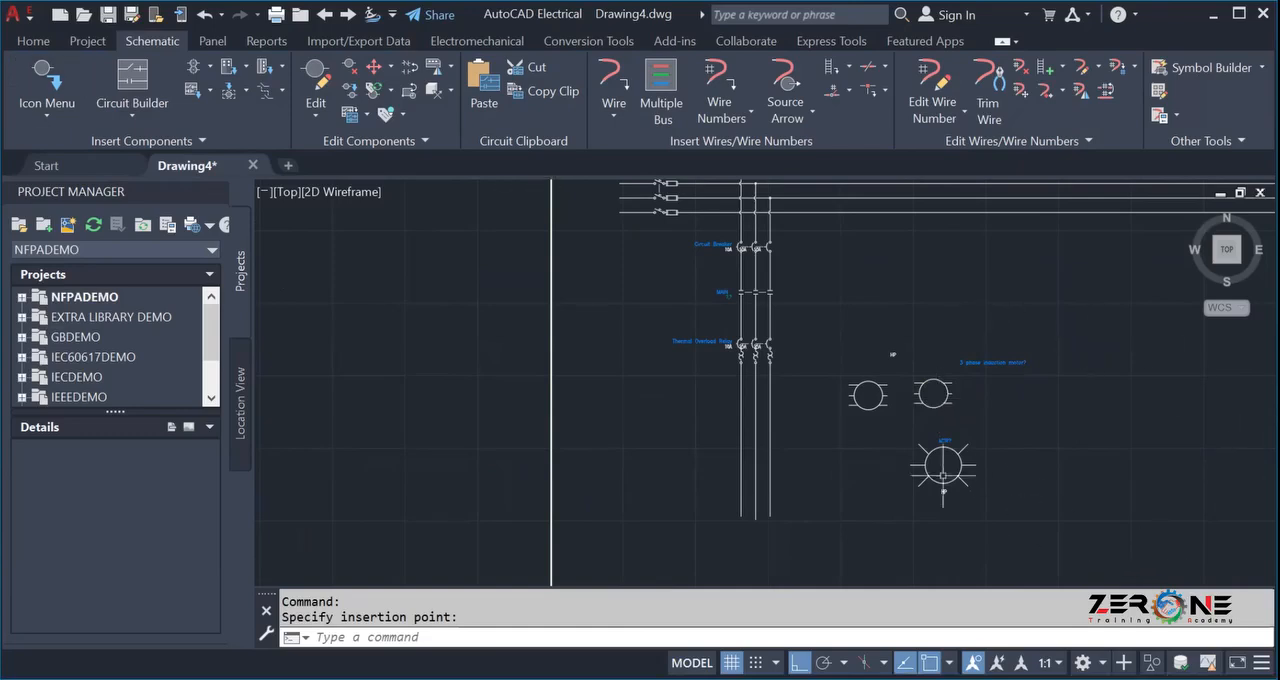
Delete the original motor drawing to the left of the inserted custom motor symbol.
scroll(947, 400, up, 4)
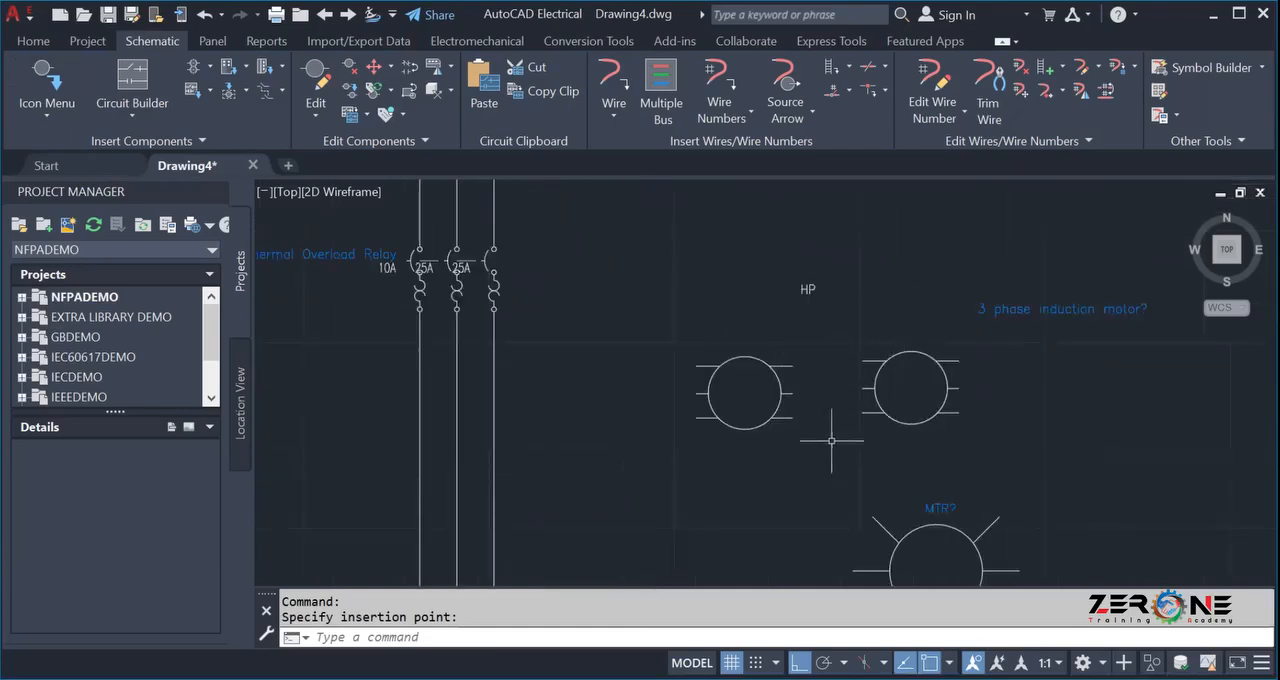
click(620, 300)
click(815, 472)
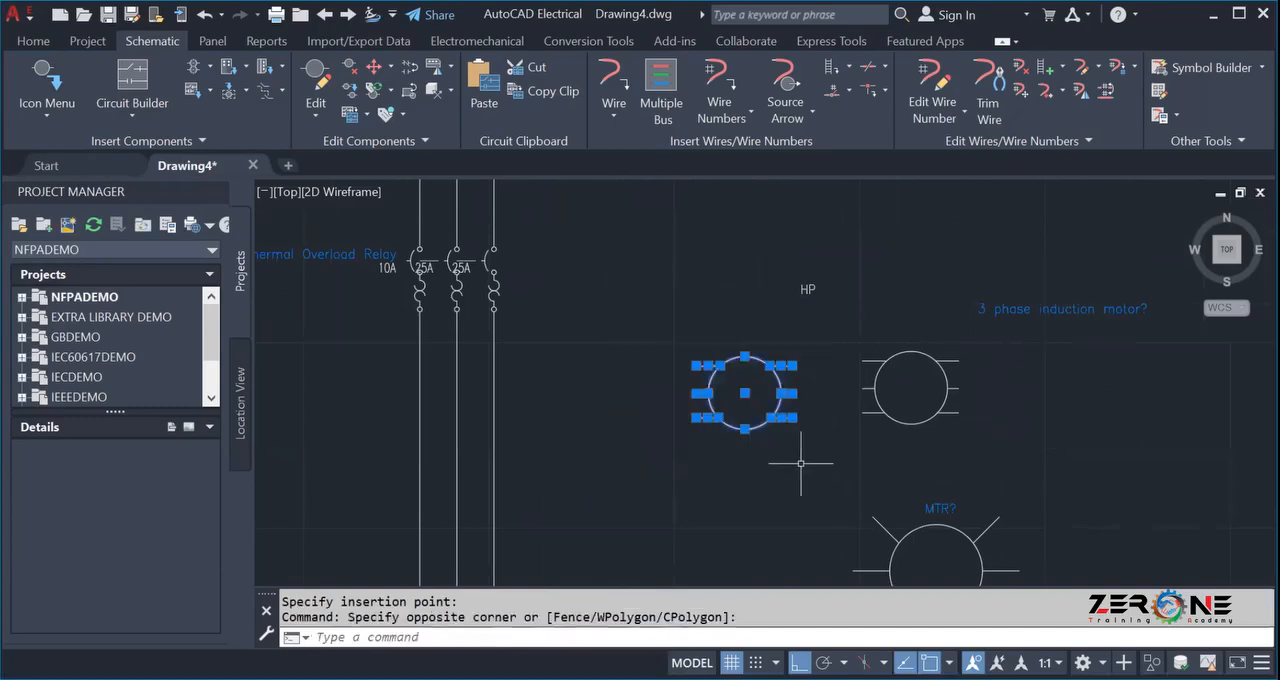
key(Delete)
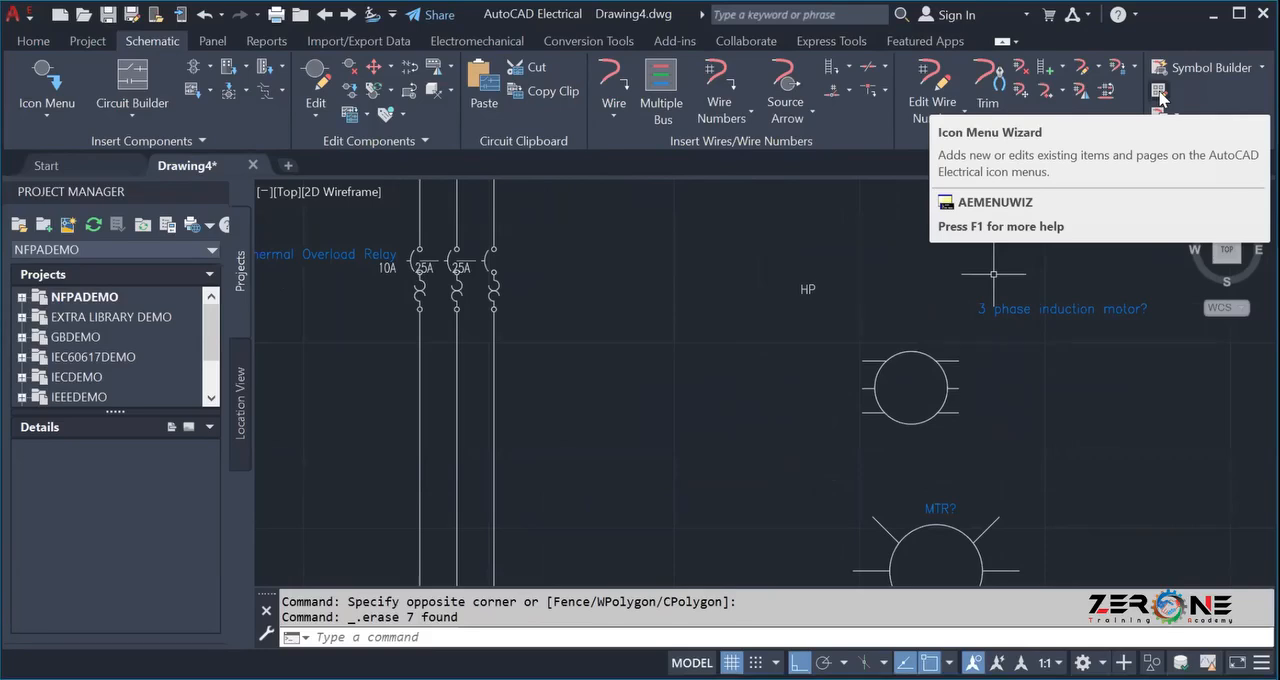
Open ACE_NFPA_MENU.DAT in the Icon Menu Wizard and start a new submenu named Autocad Electrical.
click(427, 302)
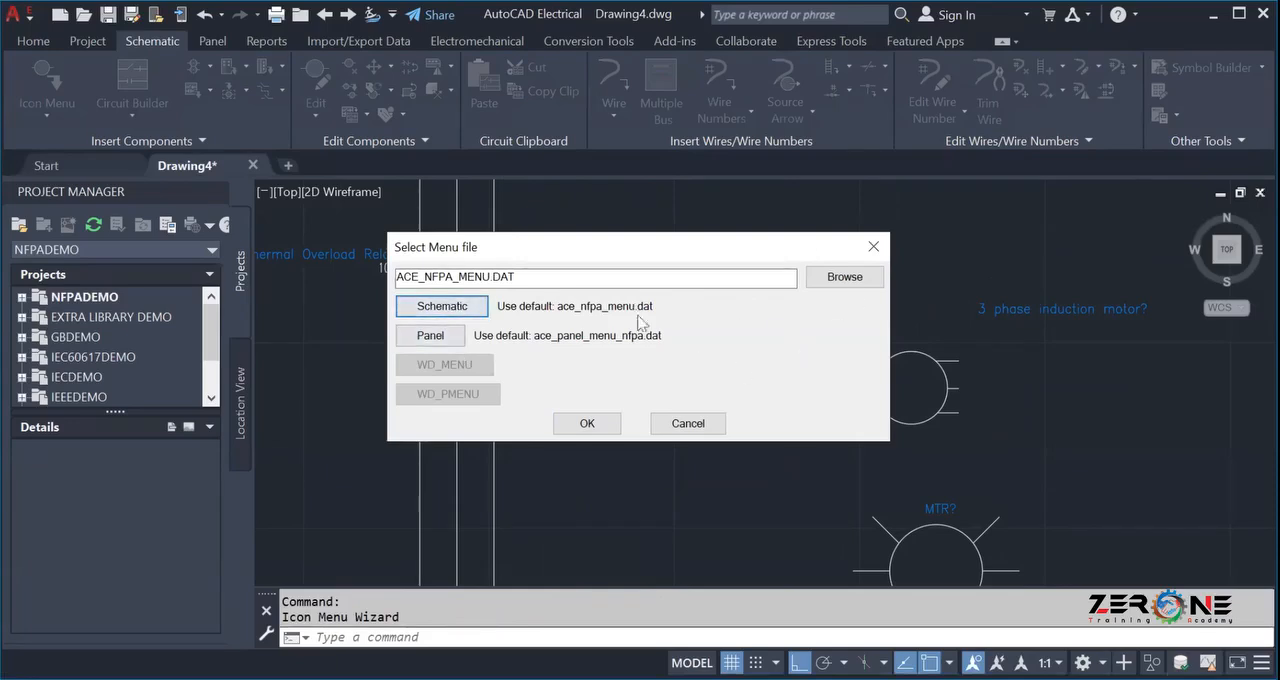
click(588, 423)
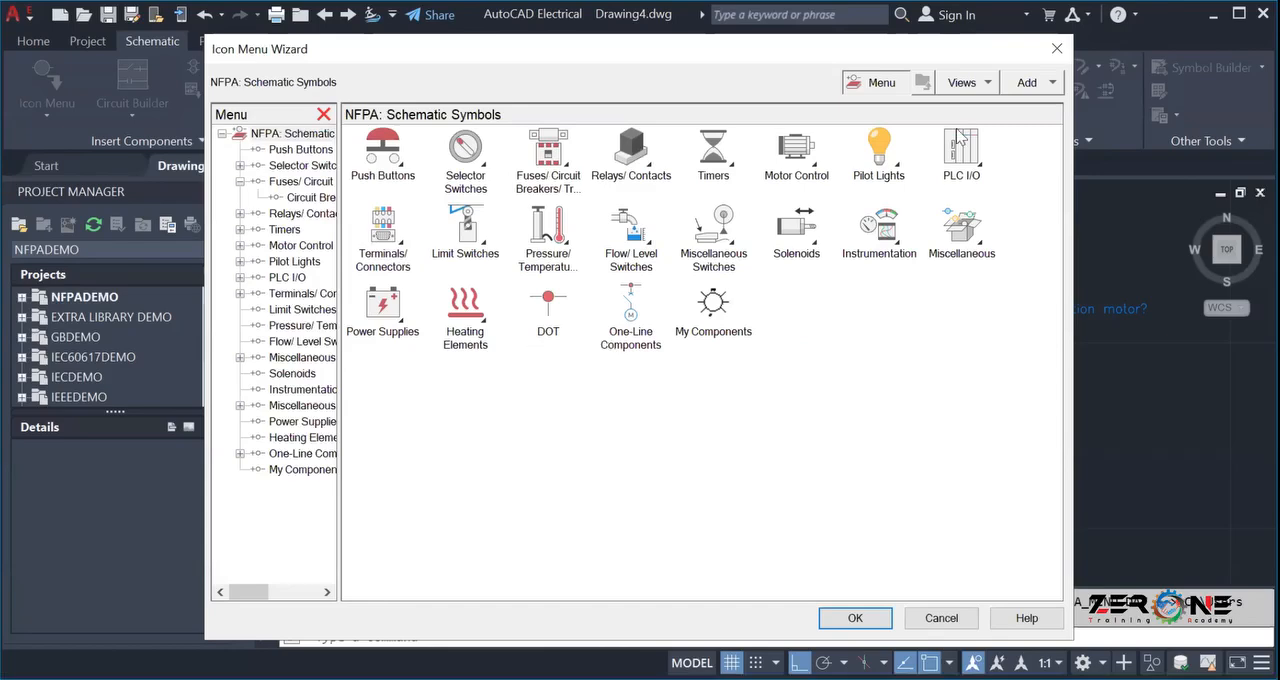
click(1053, 85)
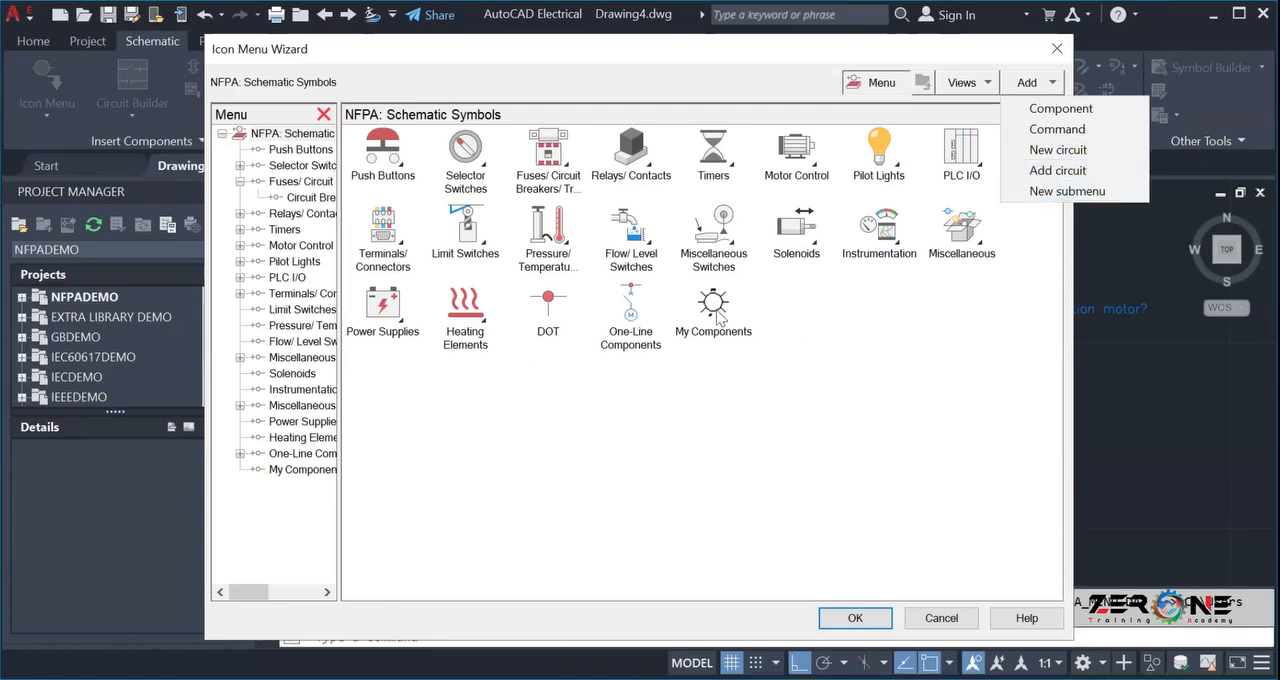
click(1025, 201)
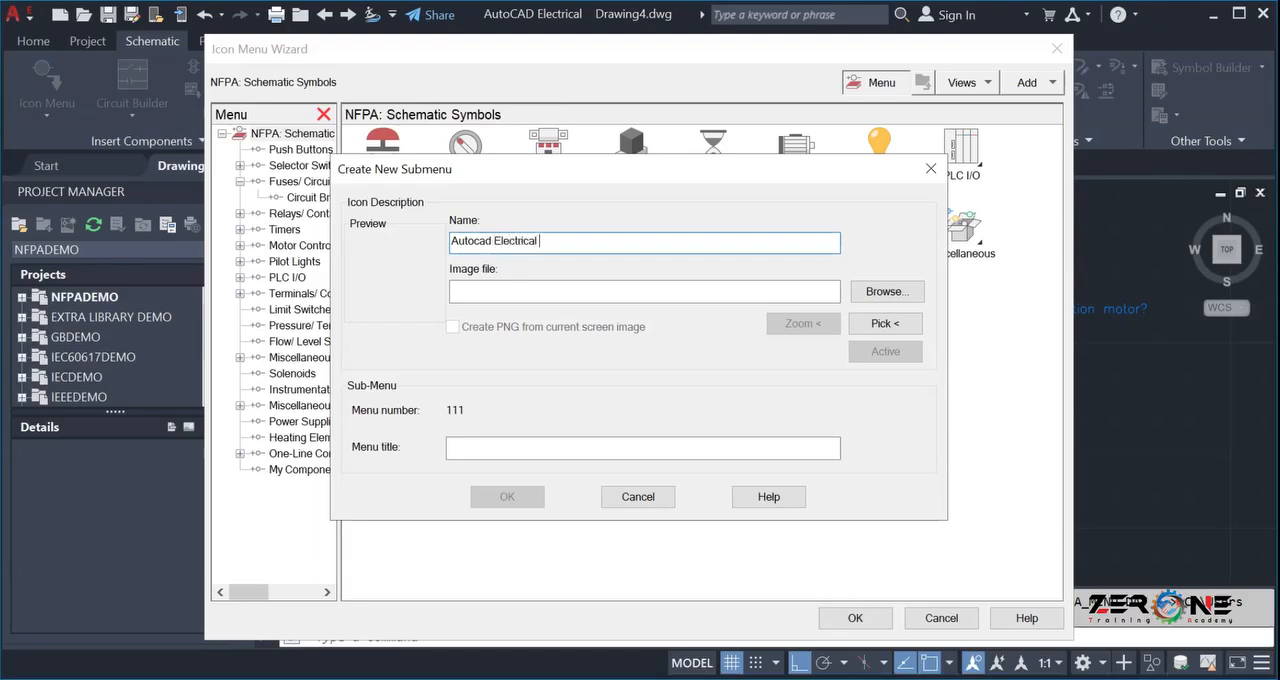
Pick the custom motor block in the drawing as the new submenu's image and create the Autocad Electrical submenu.
click(857, 326)
scroll(809, 384, down, 2)
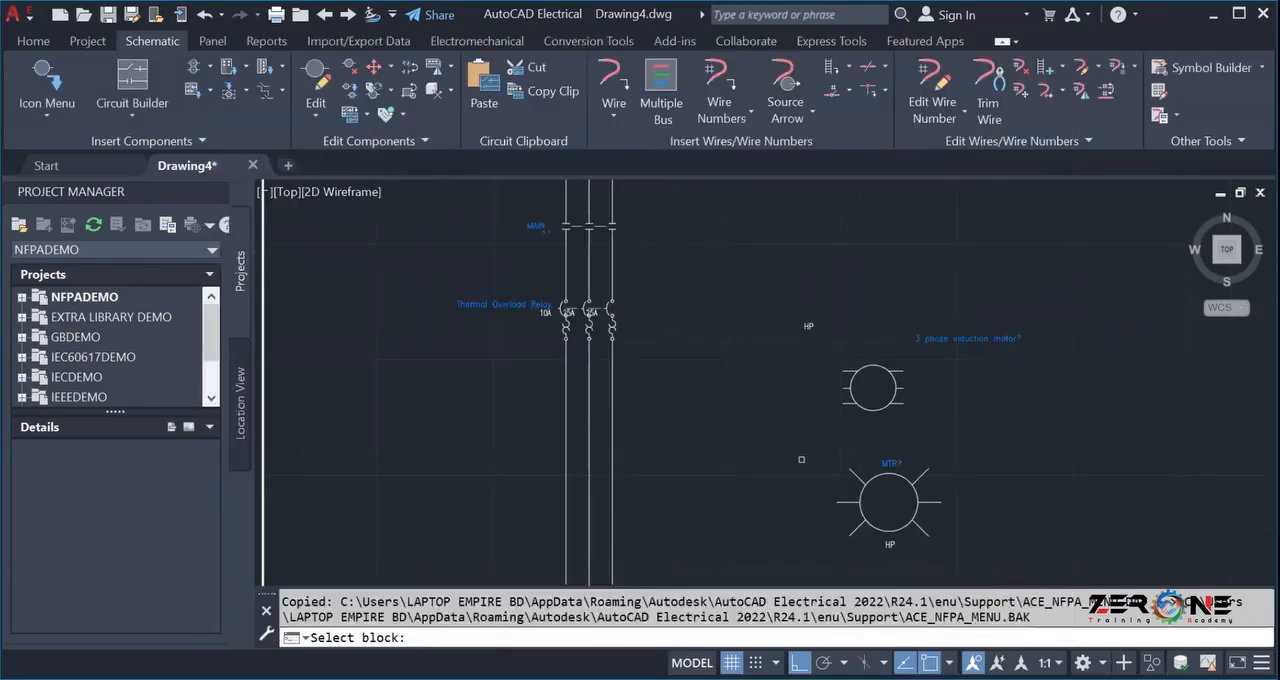
middle_drag(803, 460, 630, 277)
scroll(641, 270, up, 2)
scroll(639, 273, down, 2)
middle_drag(663, 230, 635, 393)
scroll(634, 386, up, 4)
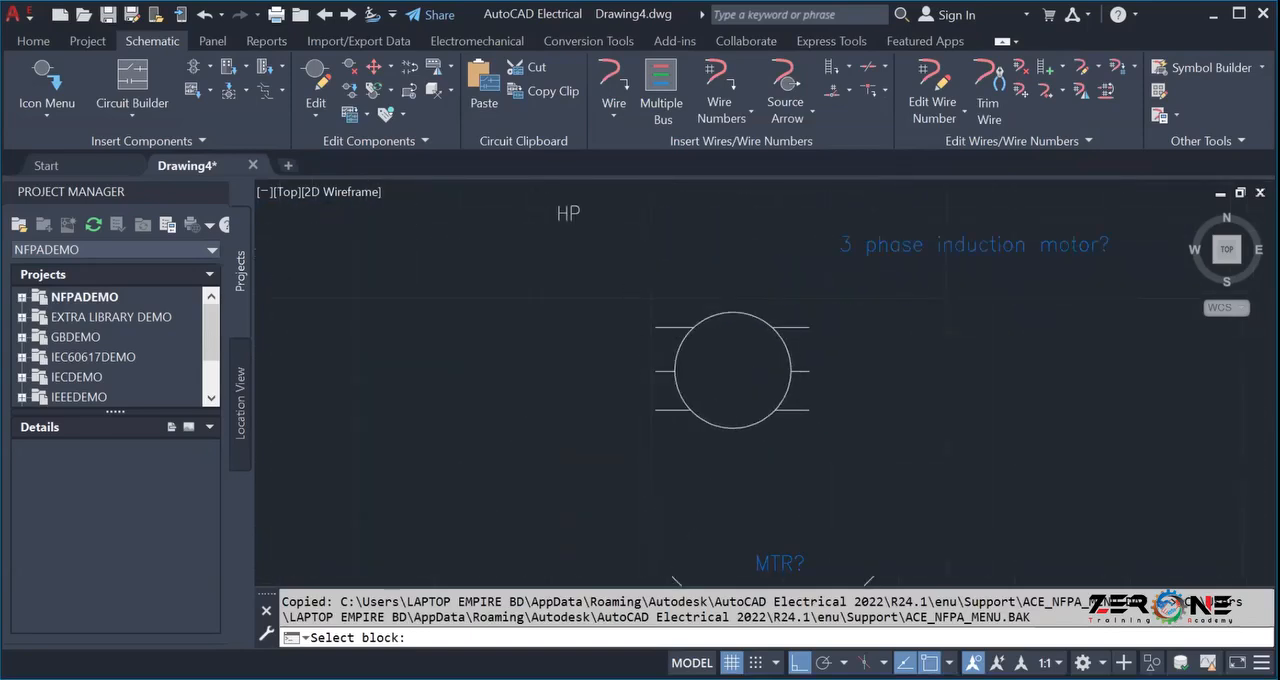
click(687, 405)
click(861, 322)
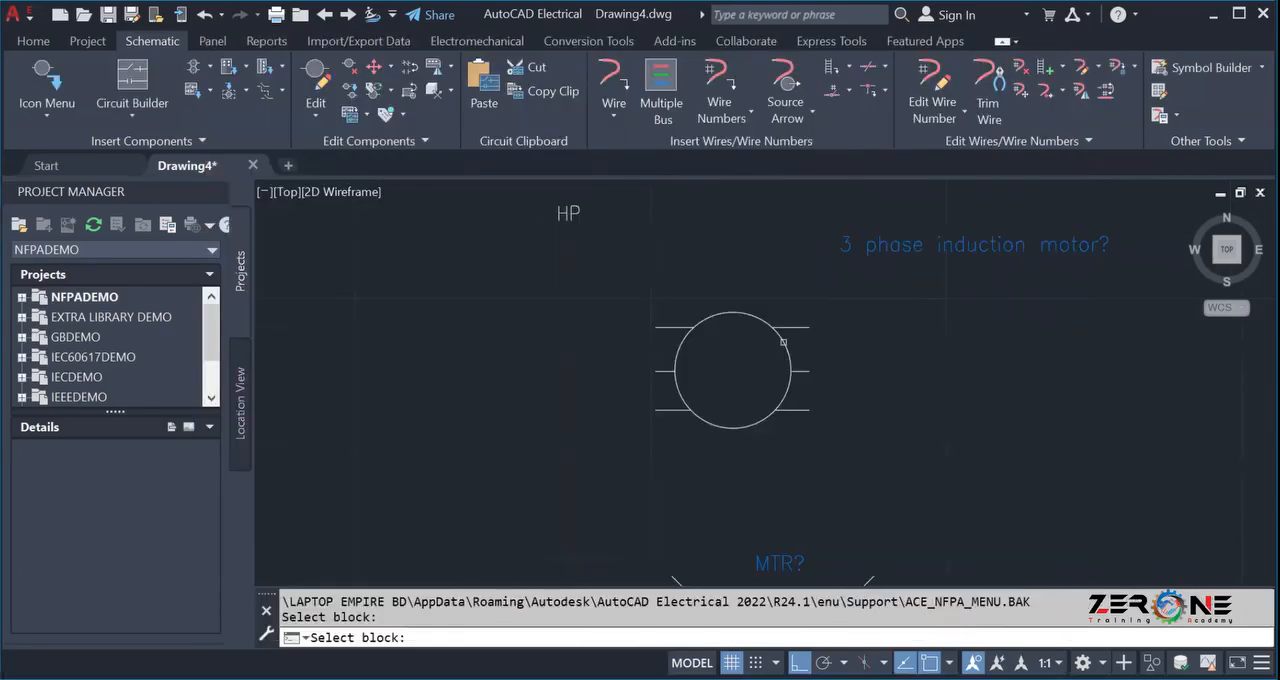
scroll(786, 337, up, 4)
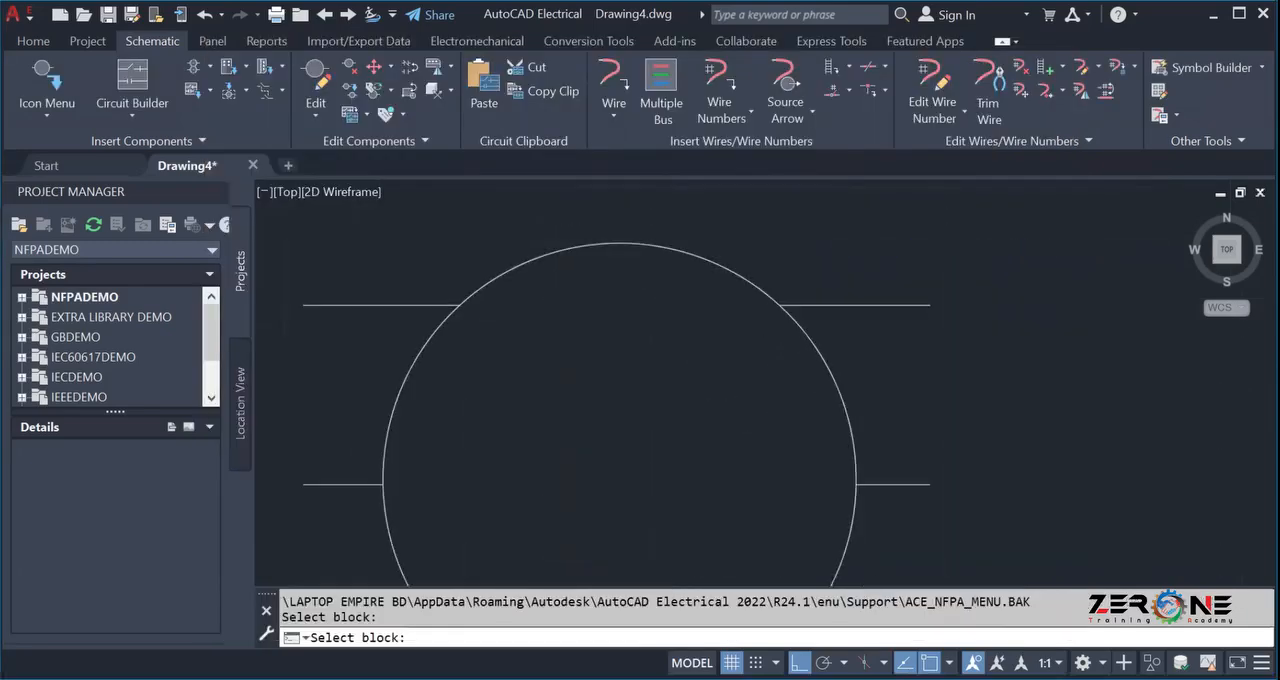
click(763, 331)
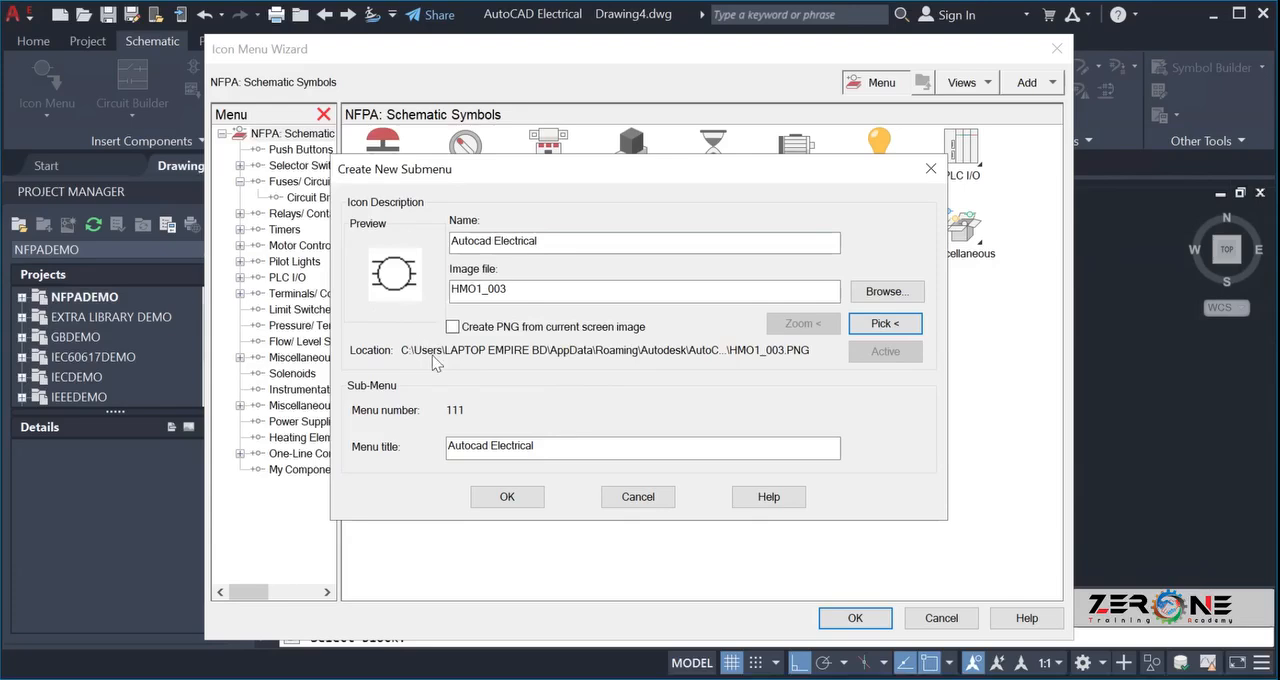
click(489, 500)
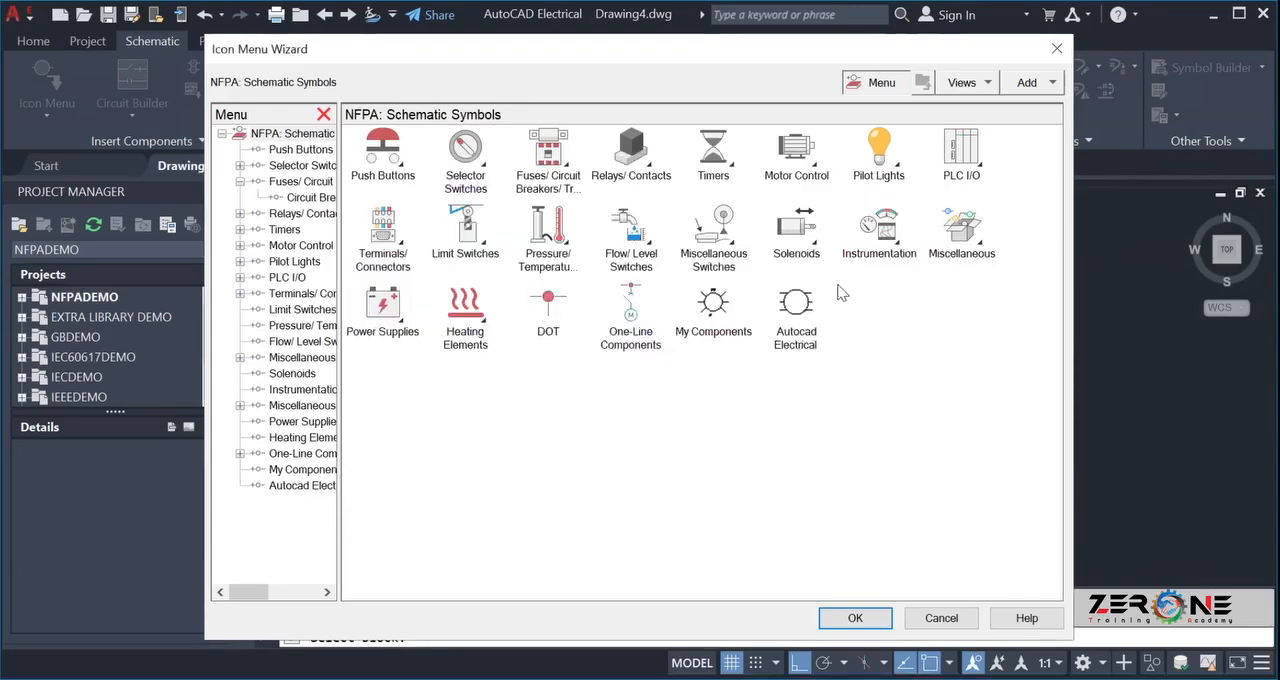
Add a component icon named 3 Phase Induction Motor to the Autocad Electrical submenu, picking motor block HMO1_003 as image and block, and save the menu.
click(798, 320)
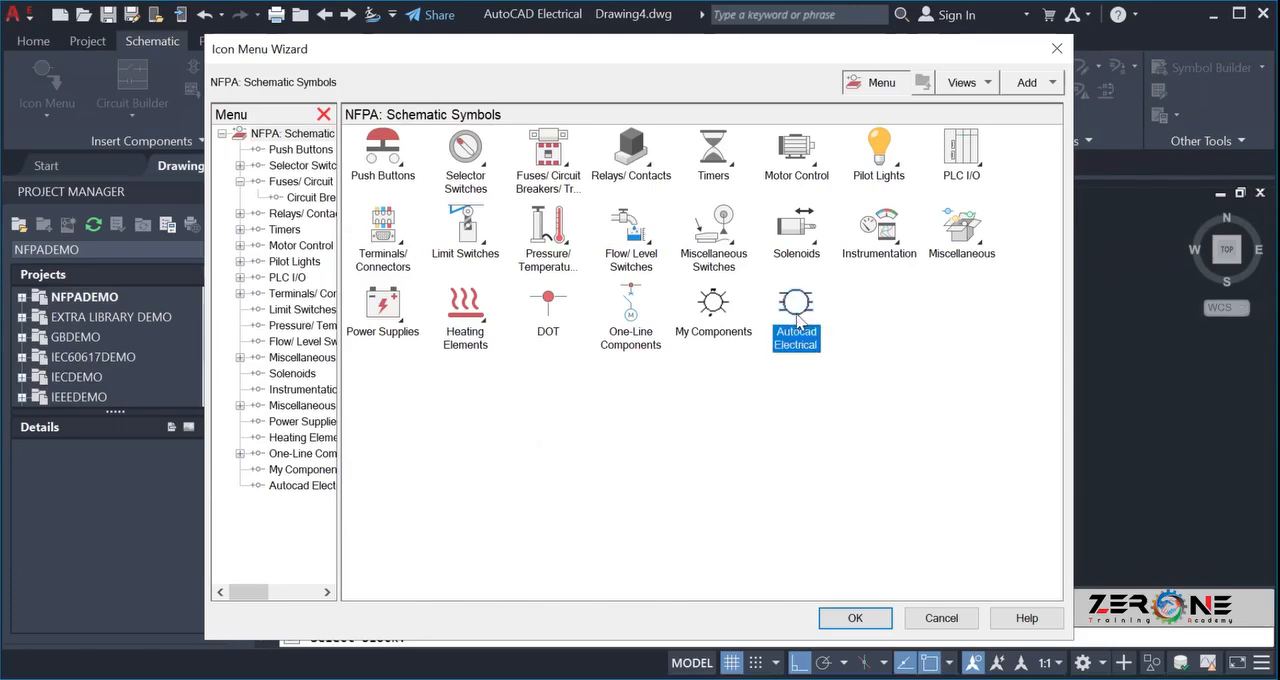
double_click(797, 320)
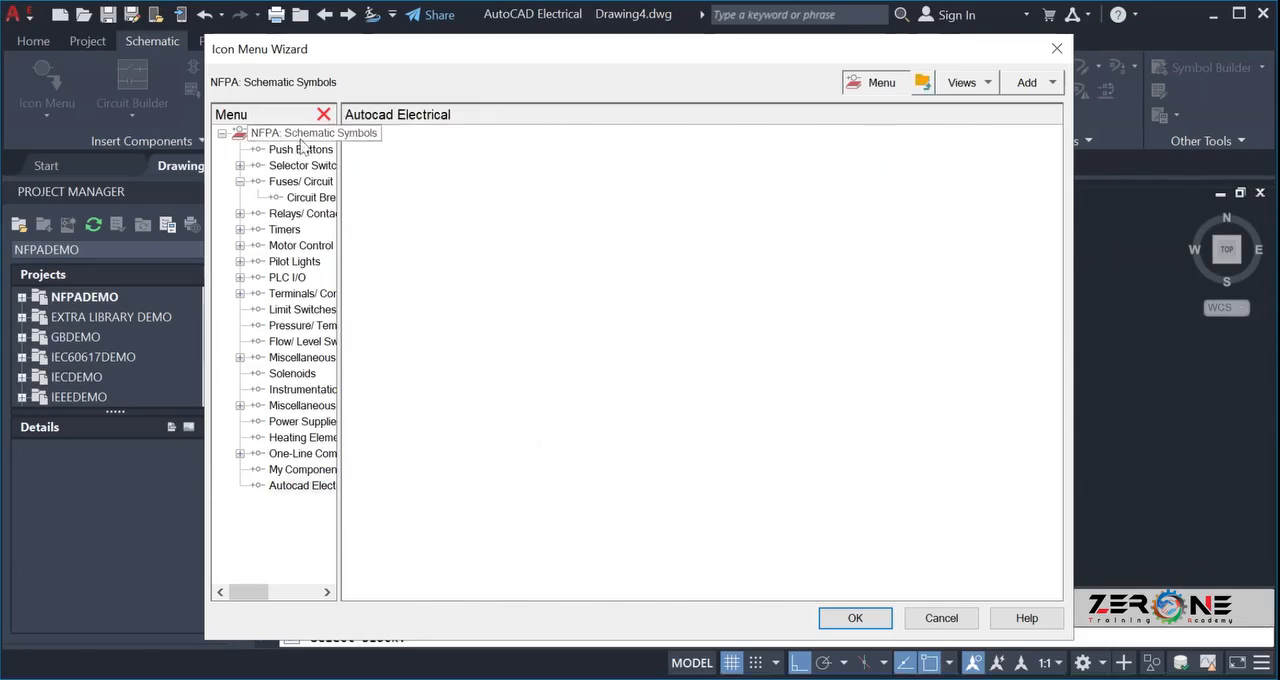
click(1030, 88)
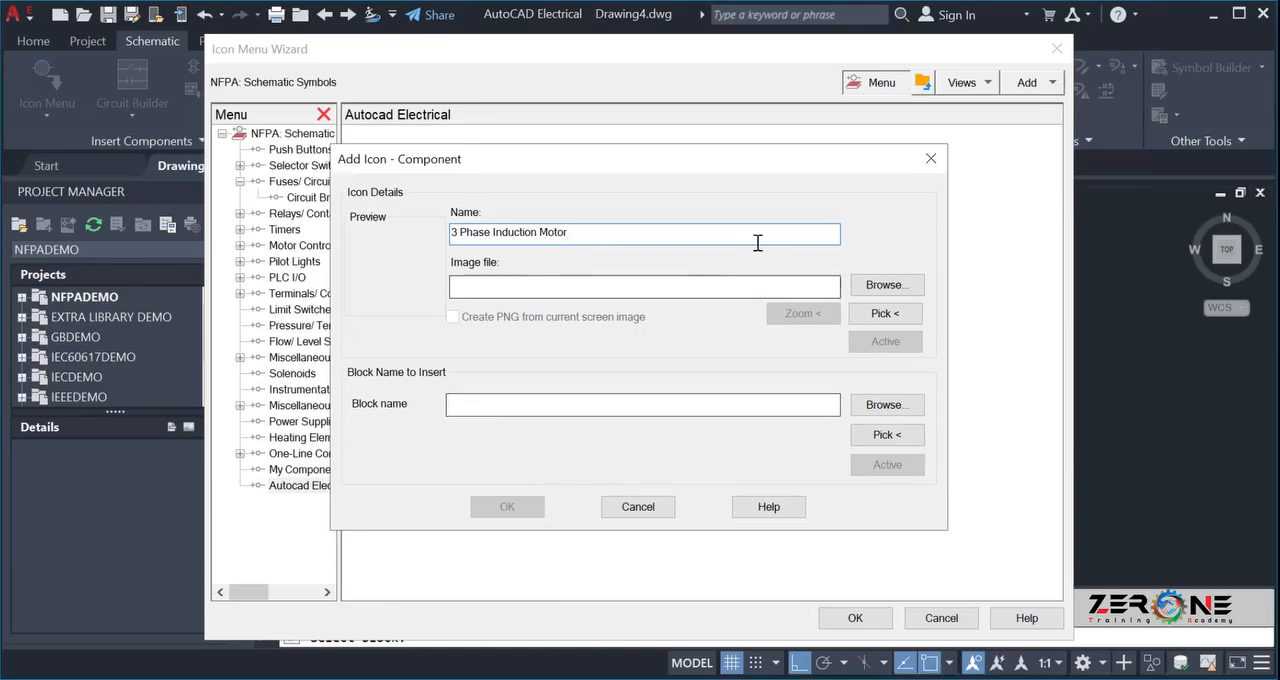
click(872, 314)
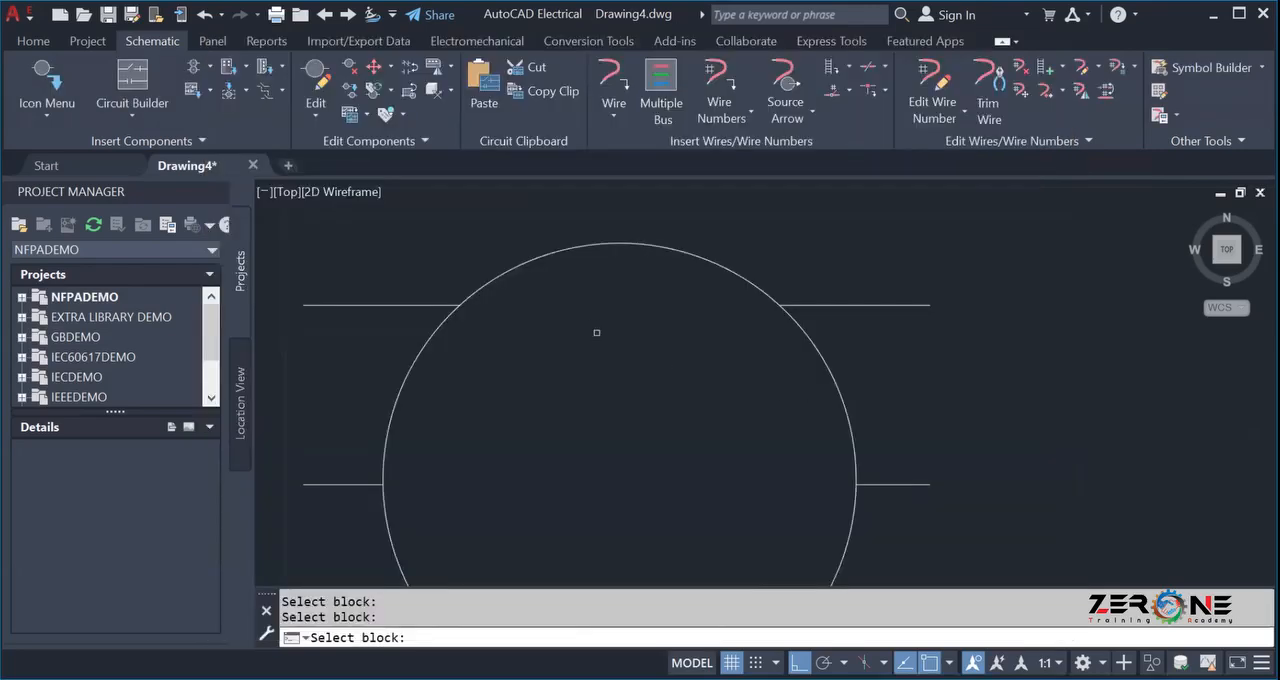
click(692, 251)
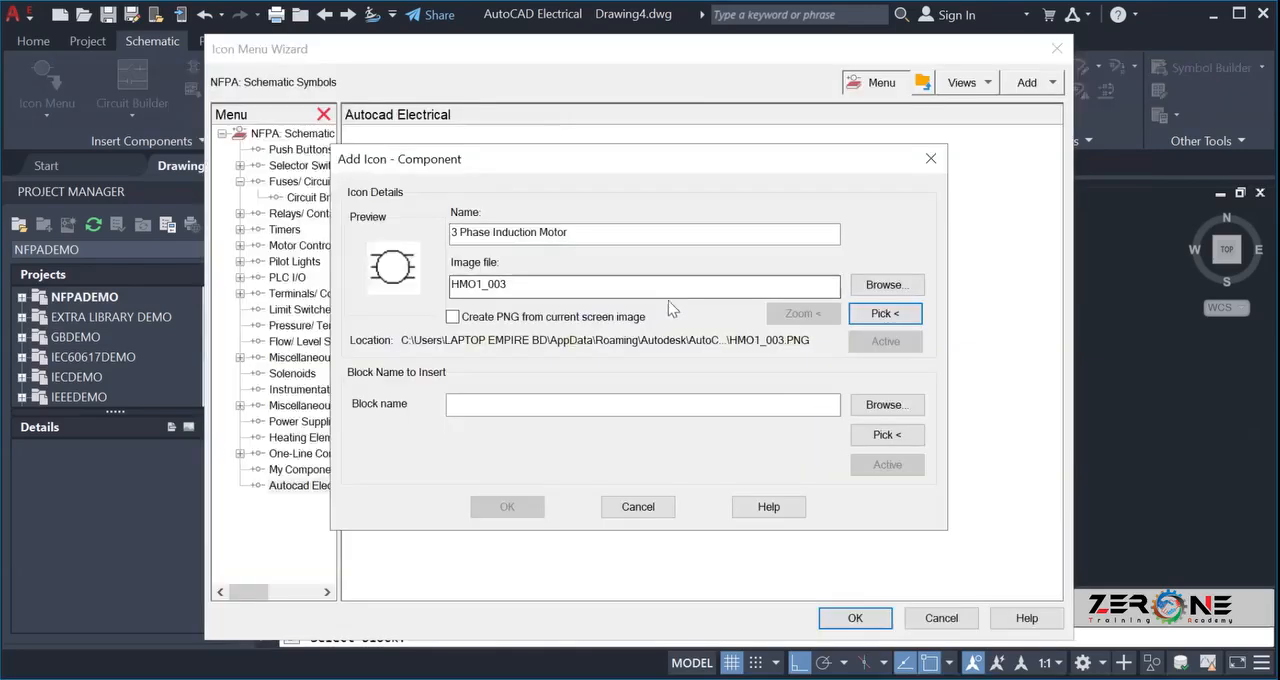
click(880, 435)
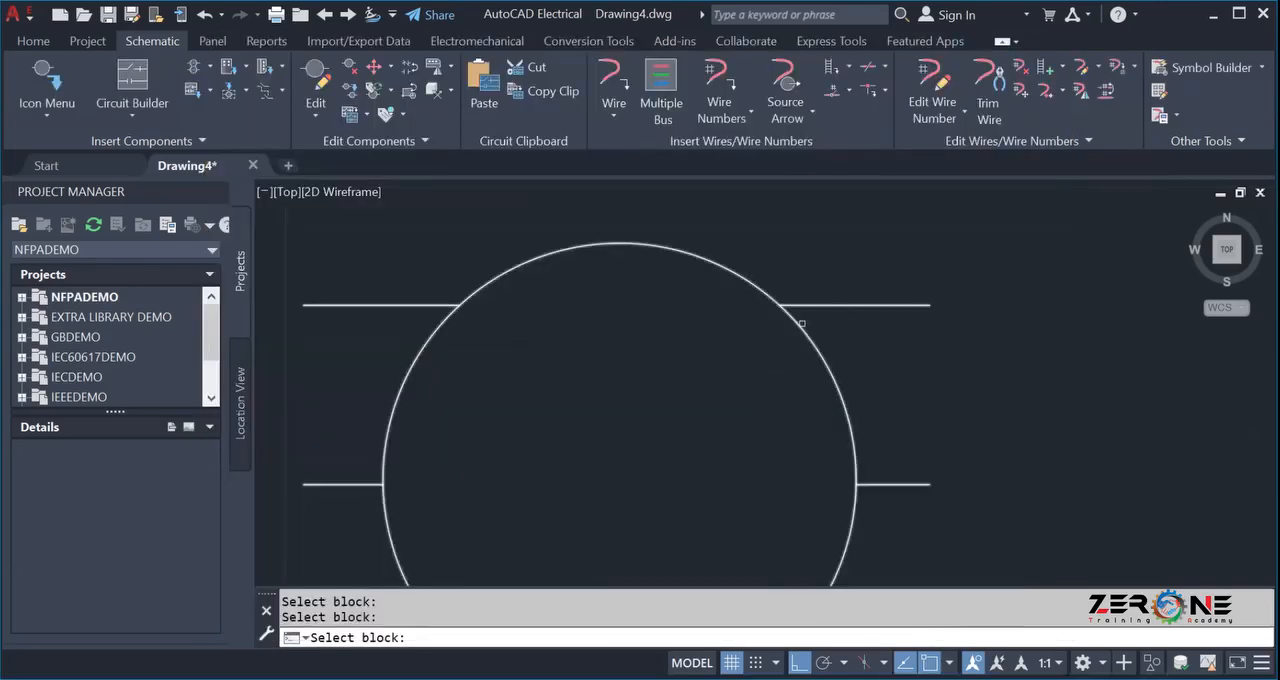
click(700, 263)
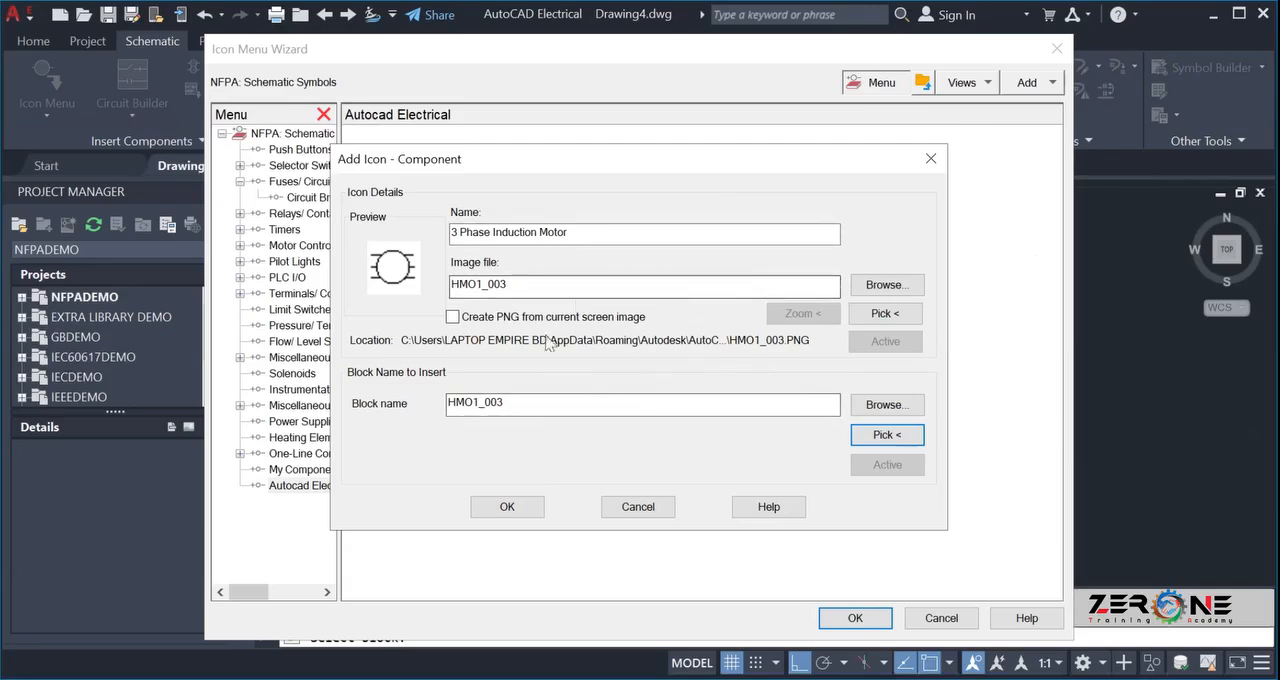
click(500, 508)
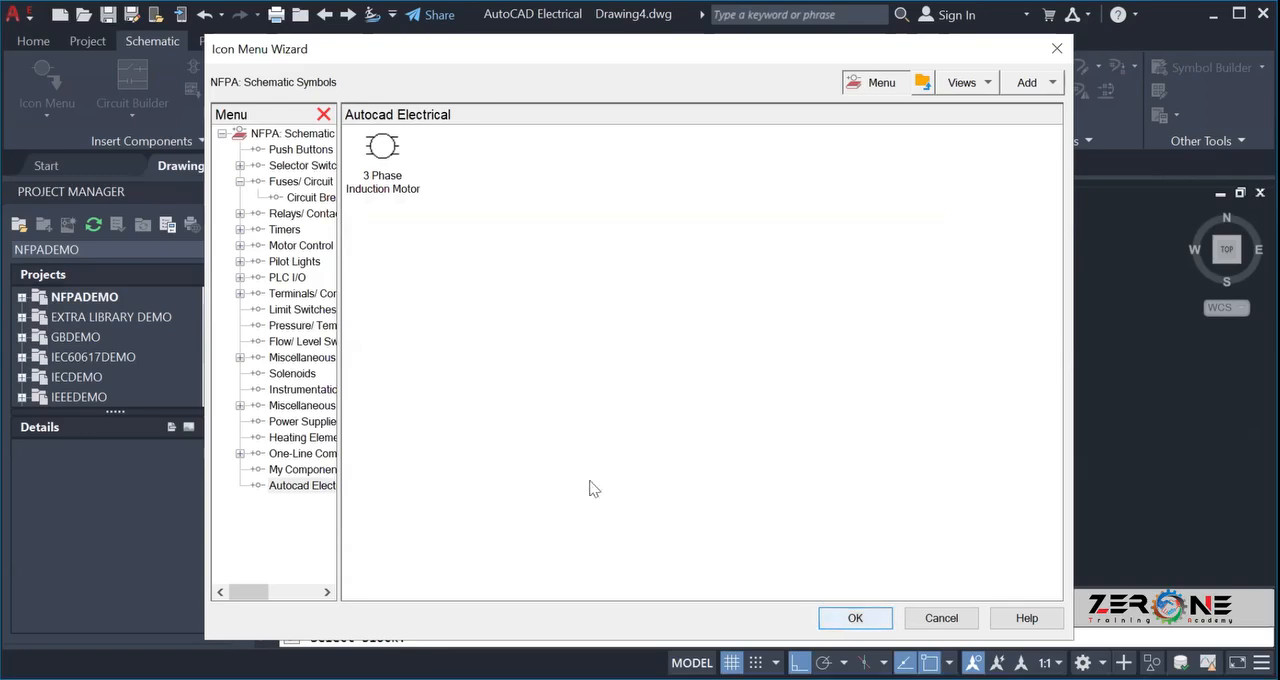
click(836, 622)
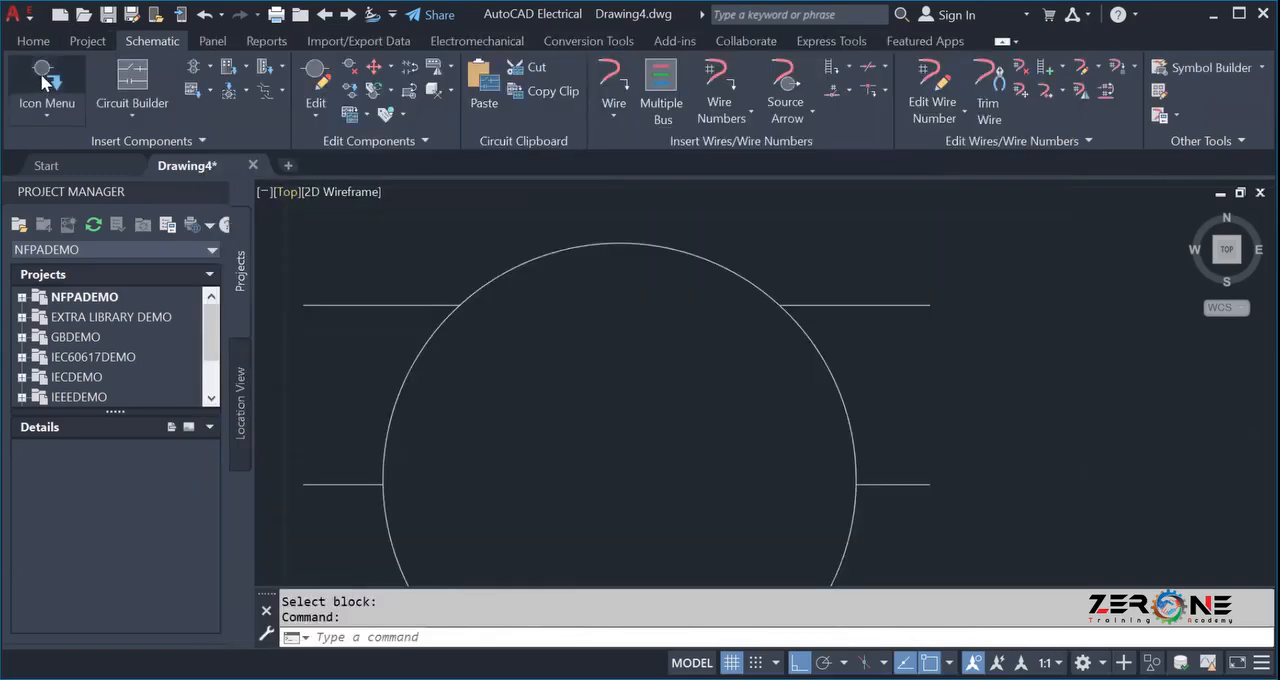
Insert the 3 Phase Induction Motor from the Autocad Electrical submenu between the three-phase lines and the MTR motor.
click(55, 60)
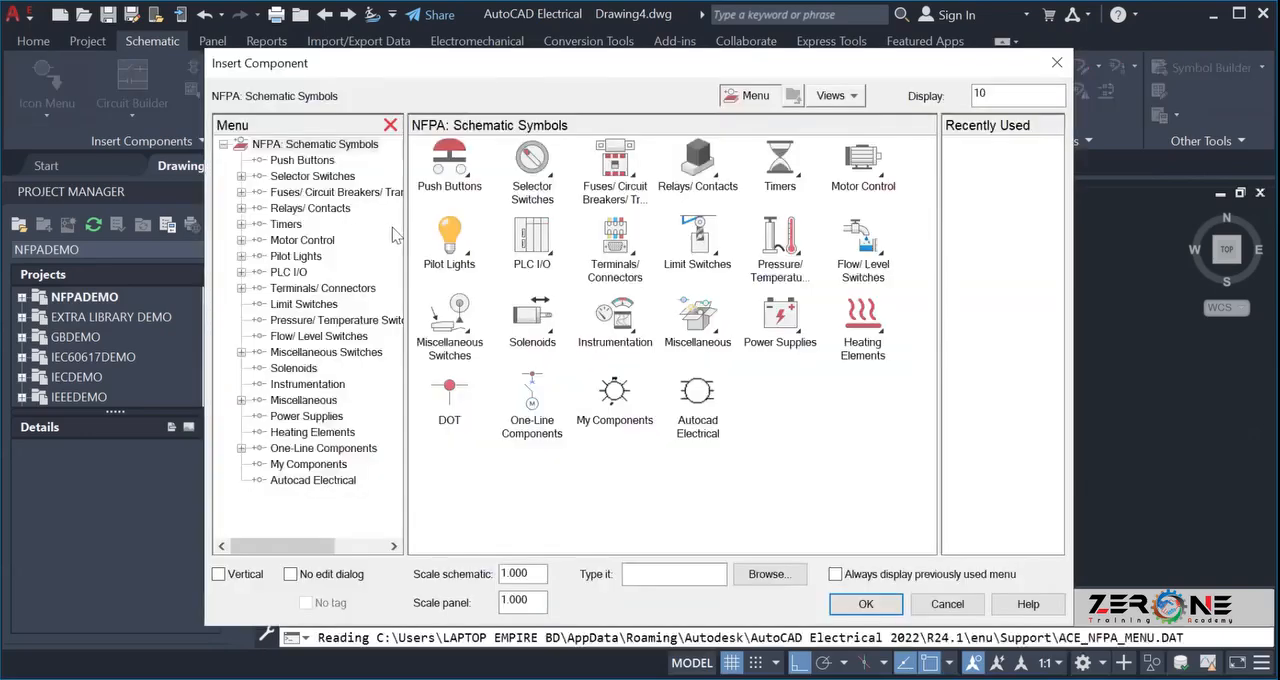
click(700, 415)
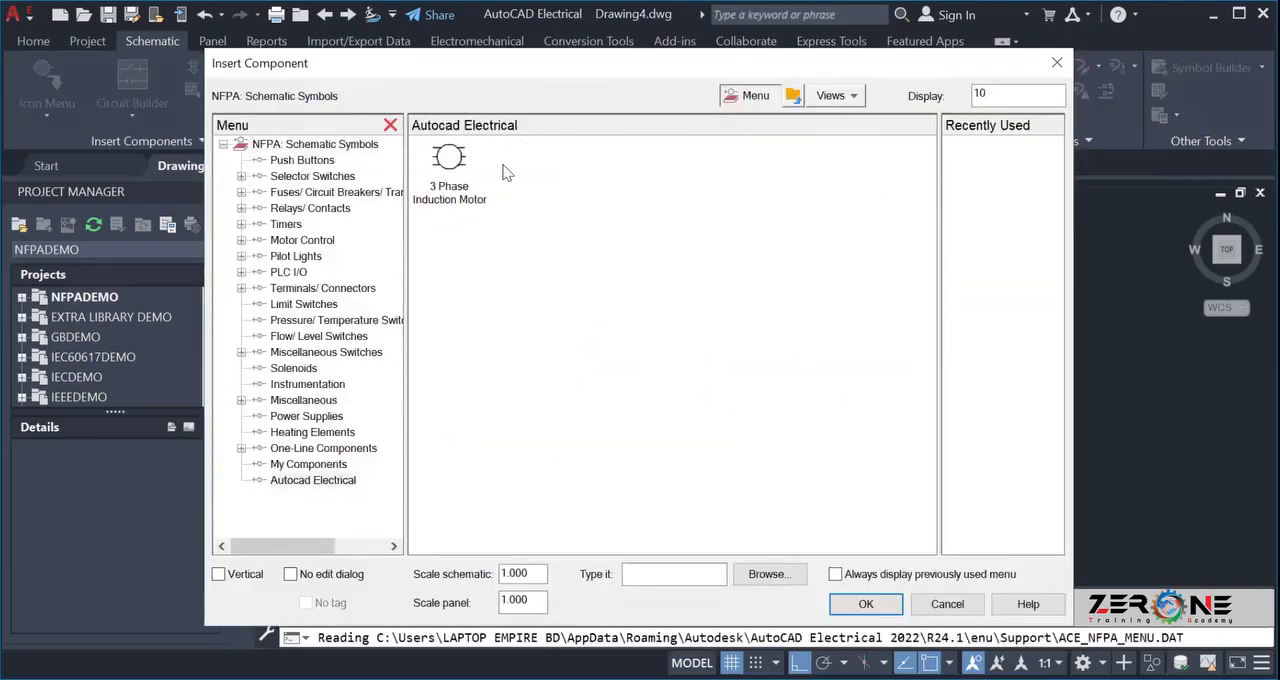
click(440, 160)
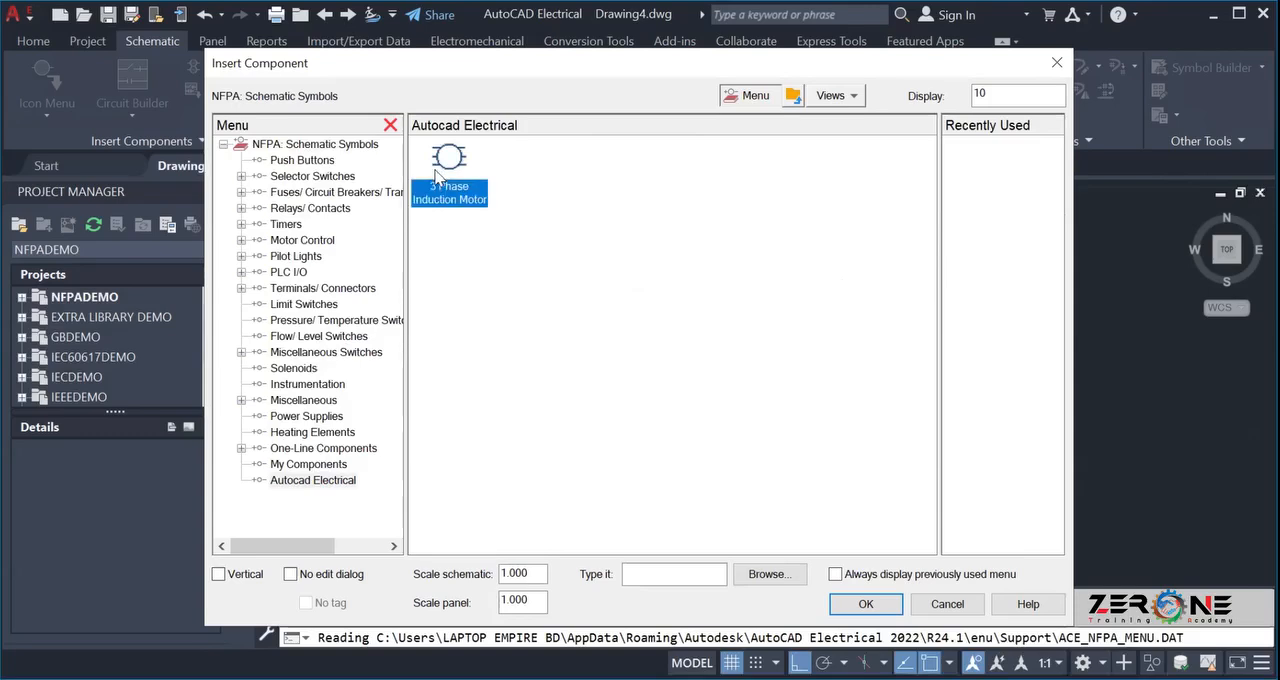
scroll(943, 440, down, 3)
scroll(668, 391, down, 4)
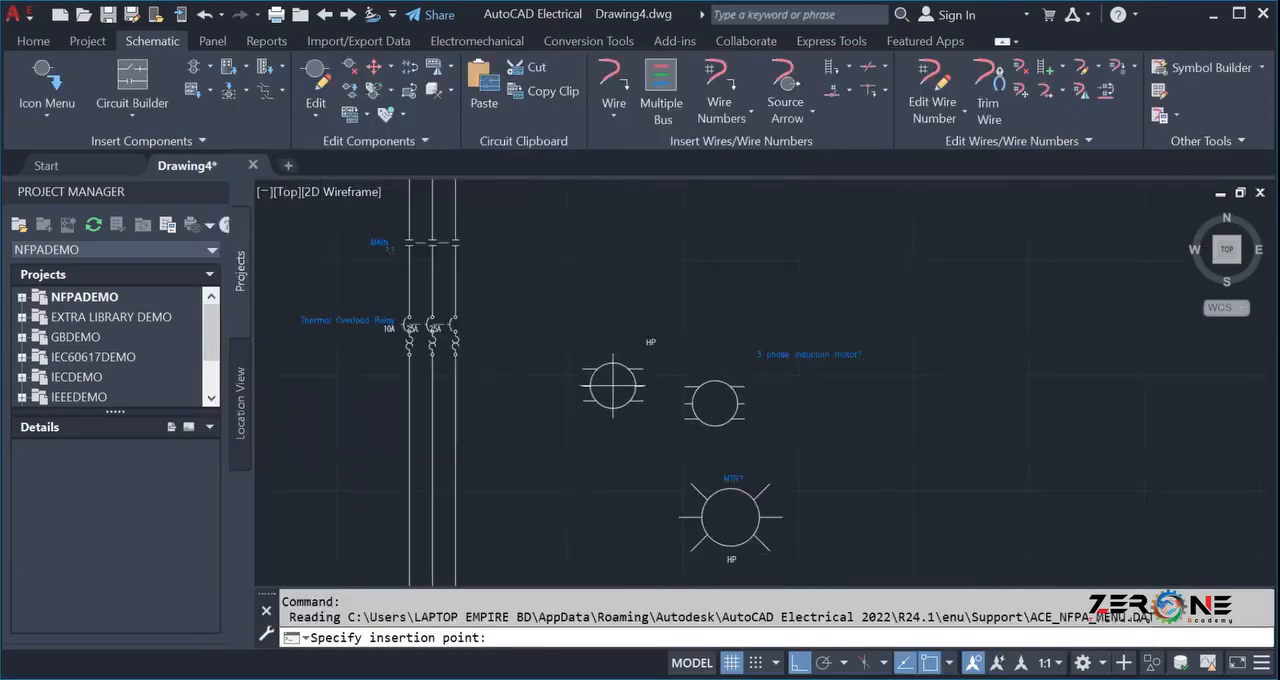
scroll(563, 423, down, 2)
scroll(543, 480, up, 2)
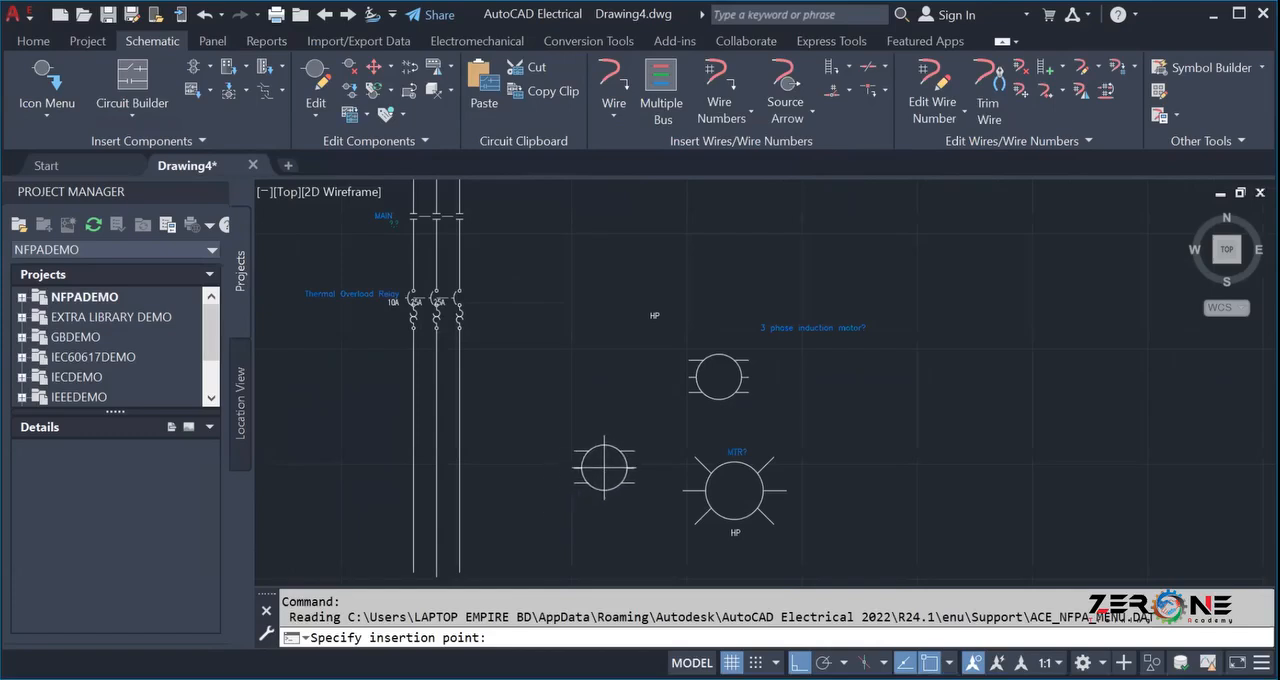
click(590, 468)
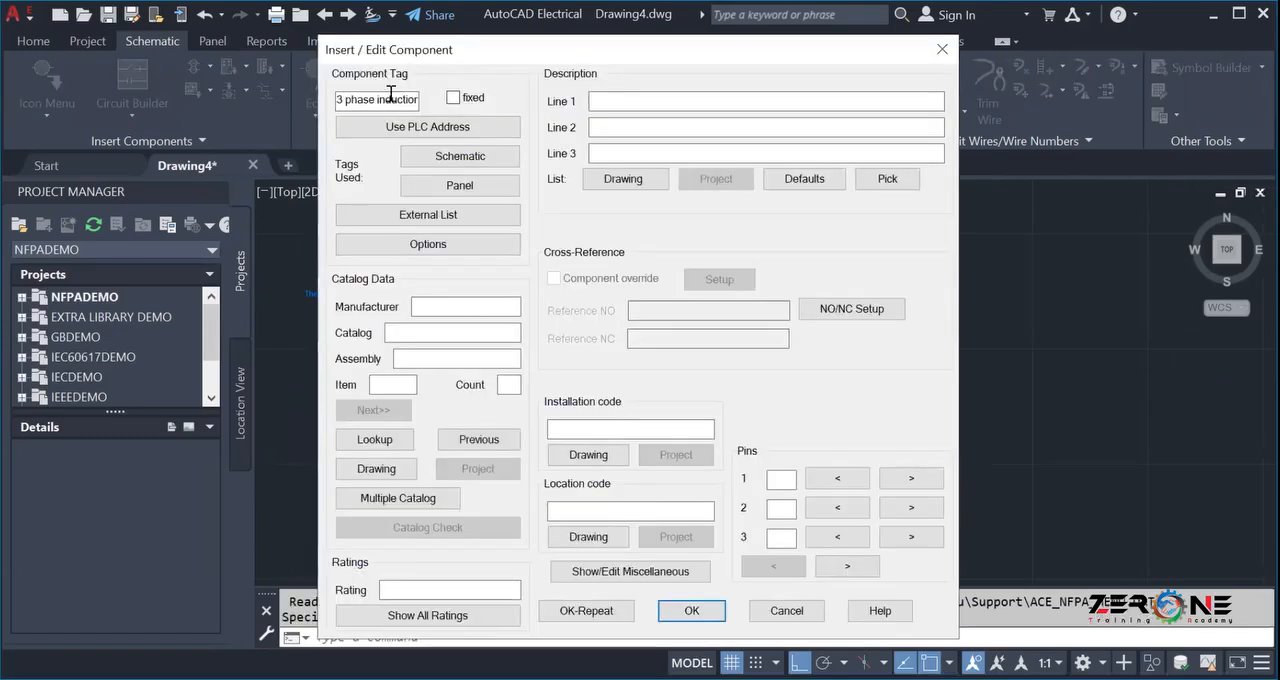
Look up the AB AC motor catalog and assign entry 1329L-ZF7F509SVH to the new motor.
click(372, 439)
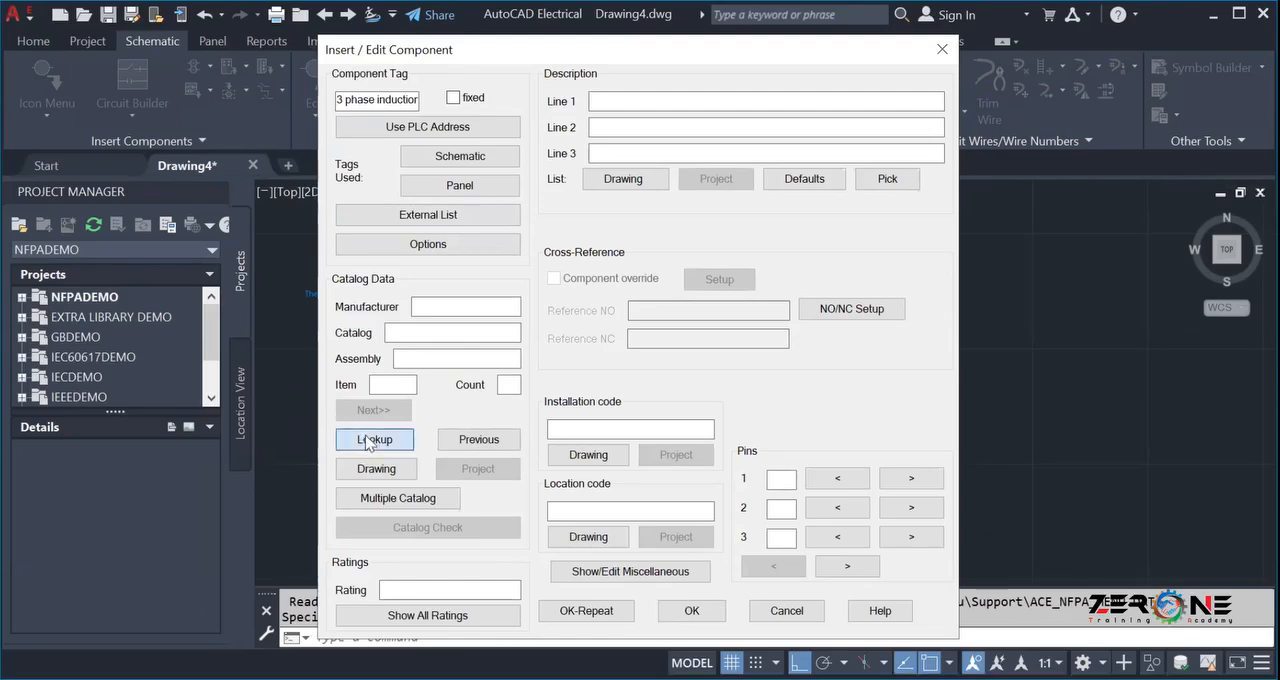
scroll(505, 355, down, 6)
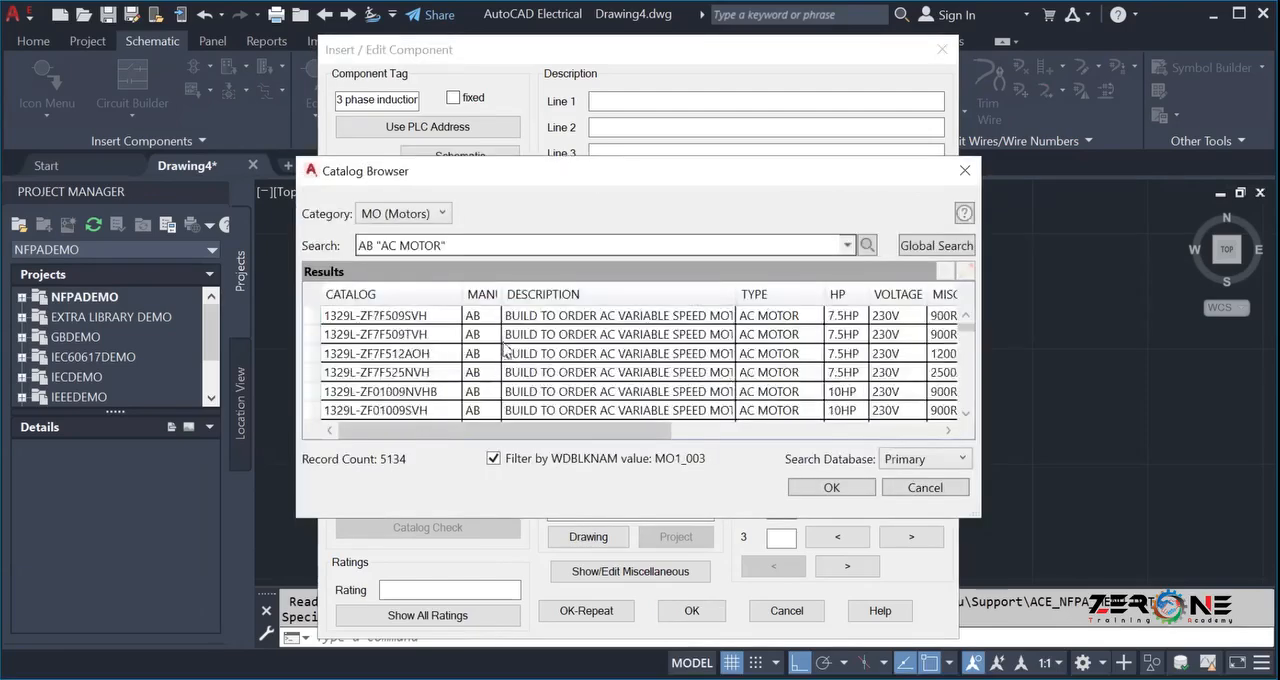
scroll(500, 328, up, 2)
scroll(502, 334, down, 3)
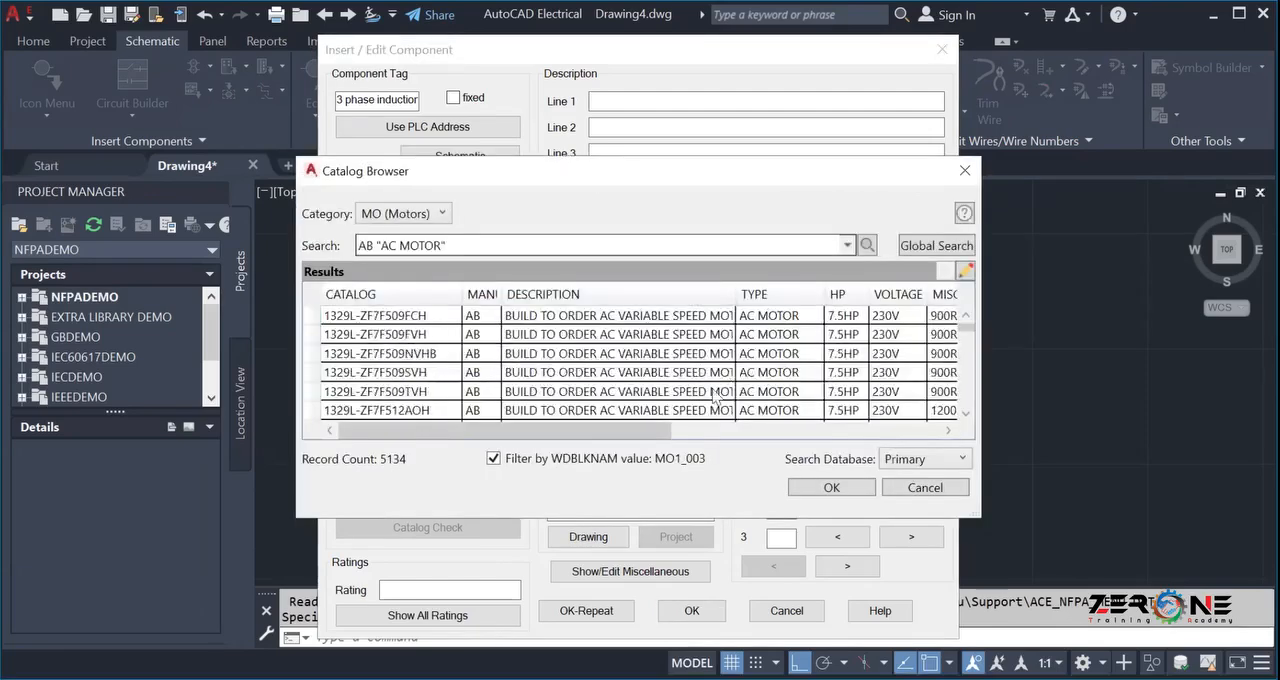
click(533, 373)
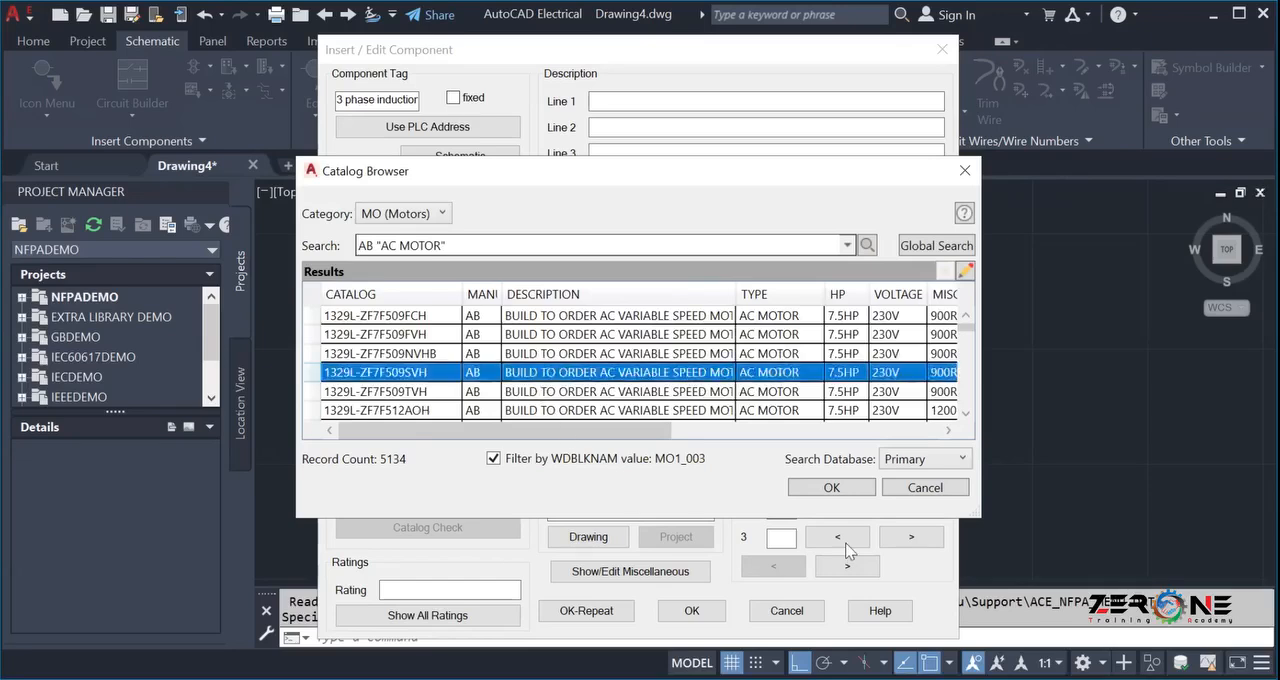
click(828, 490)
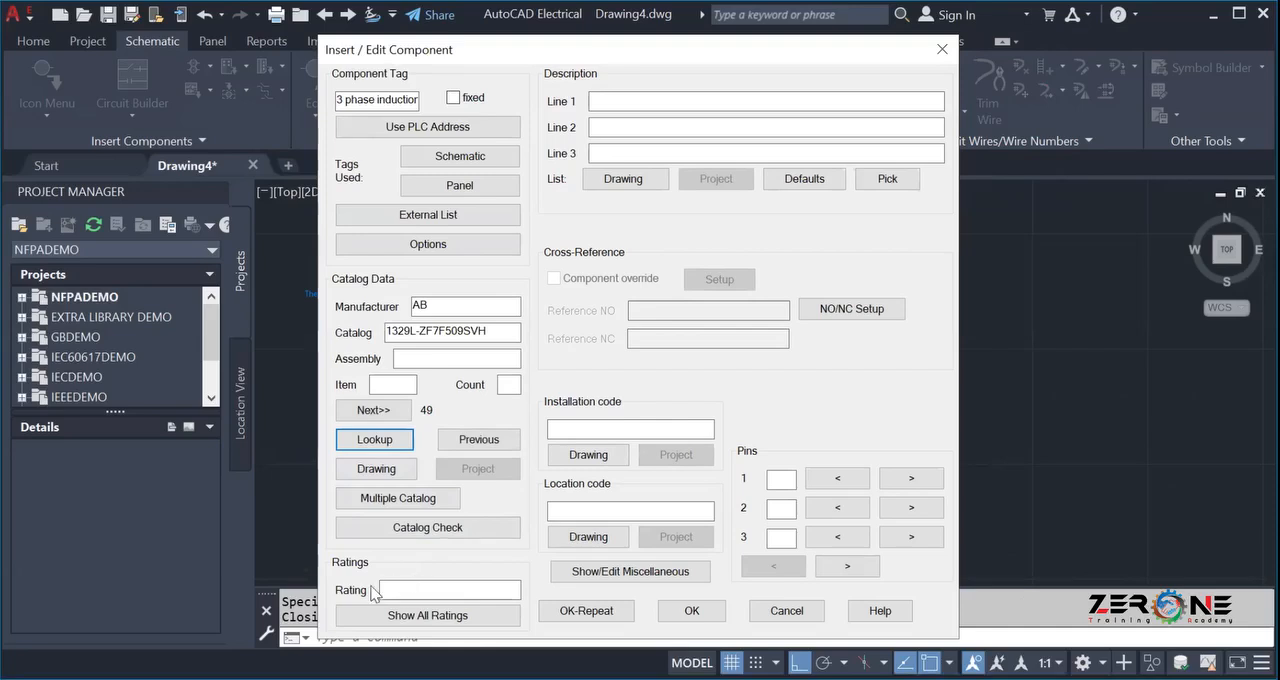
Set the motor's rating to 7.5 HP, accept the component data, map the symbol to its catalog number and update the related components.
click(433, 587)
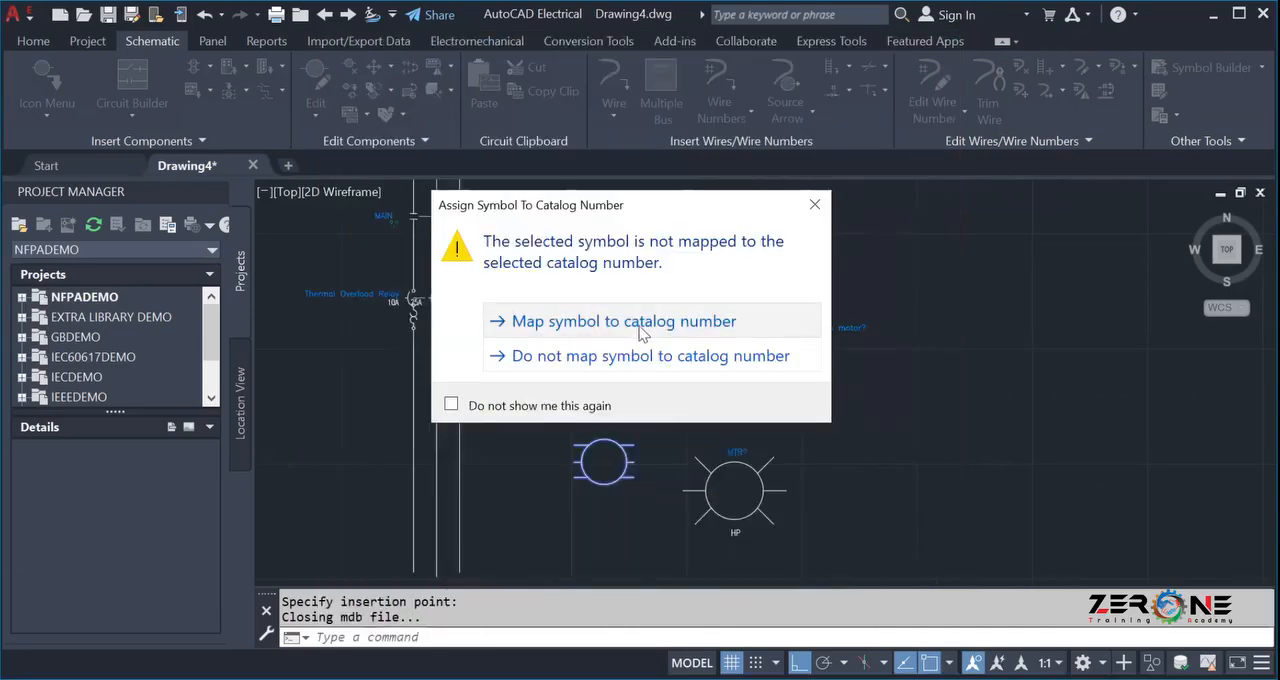
click(641, 334)
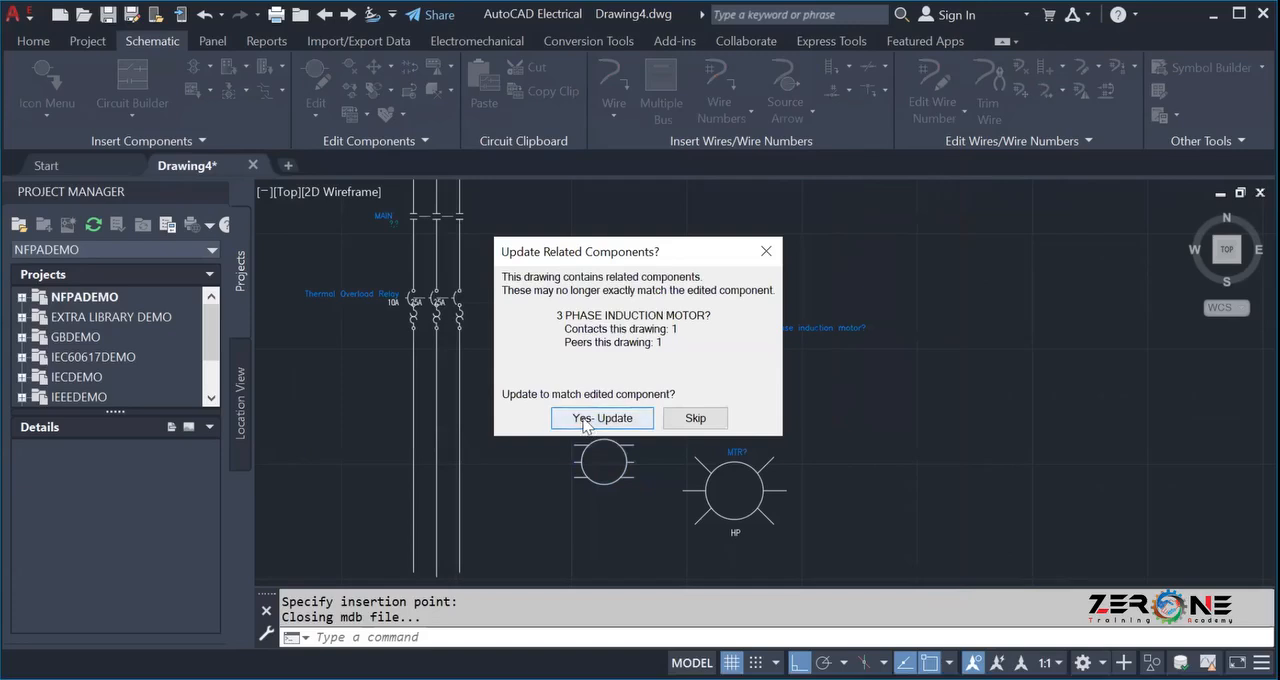
click(602, 418)
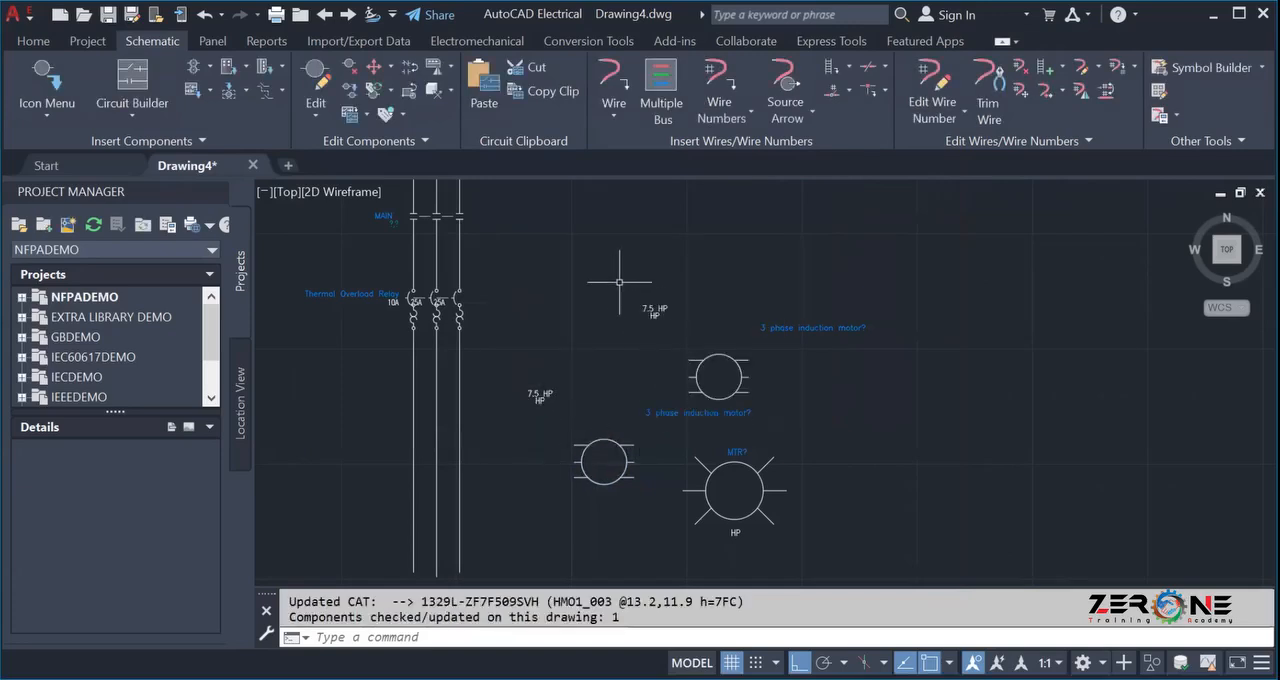
Delete the earlier custom motor and the MTR motor symbol, keeping only the newly inserted motor.
click(627, 253)
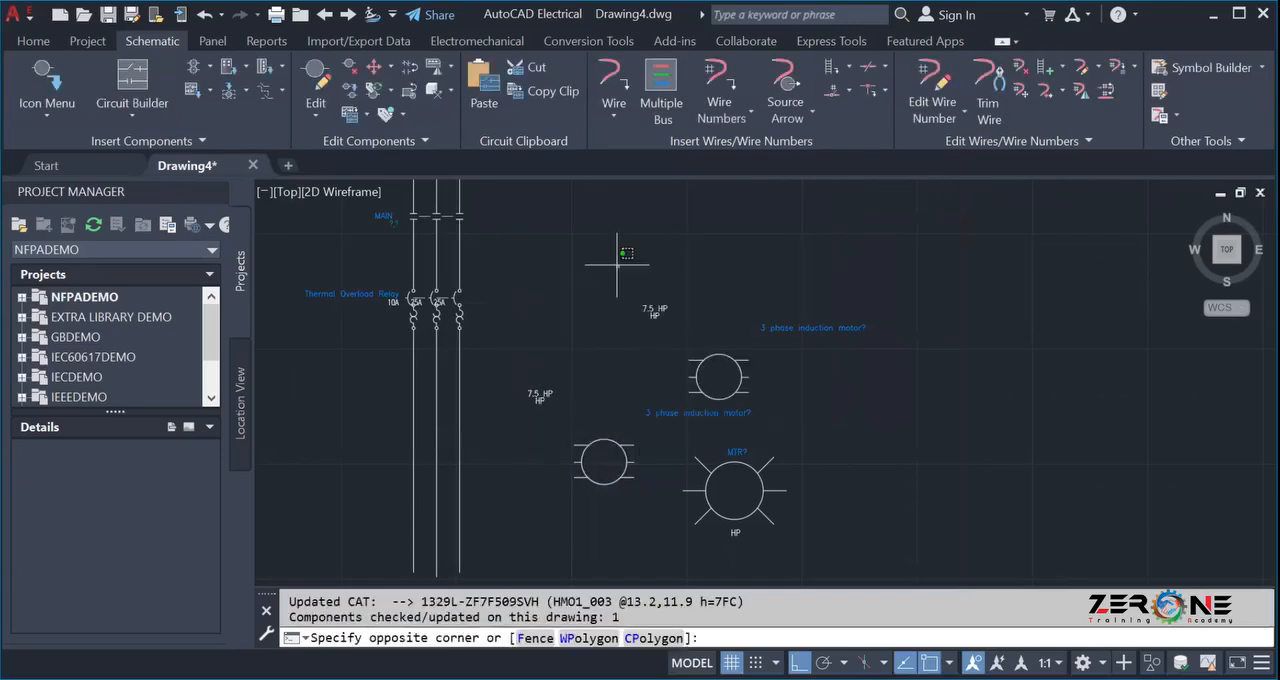
click(985, 551)
key(Delete)
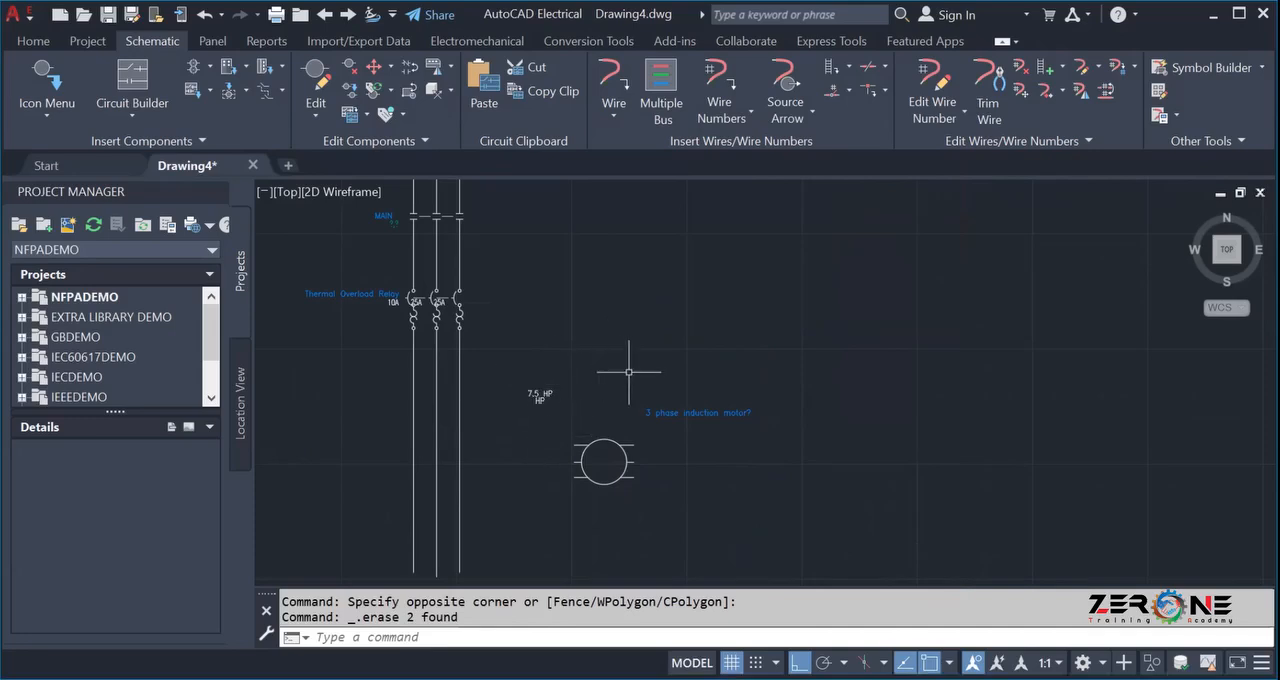
Hide the stray HP attribute directly beneath the motor's 7.5 HP rating.
scroll(528, 406, up, 2)
scroll(530, 405, up, 2)
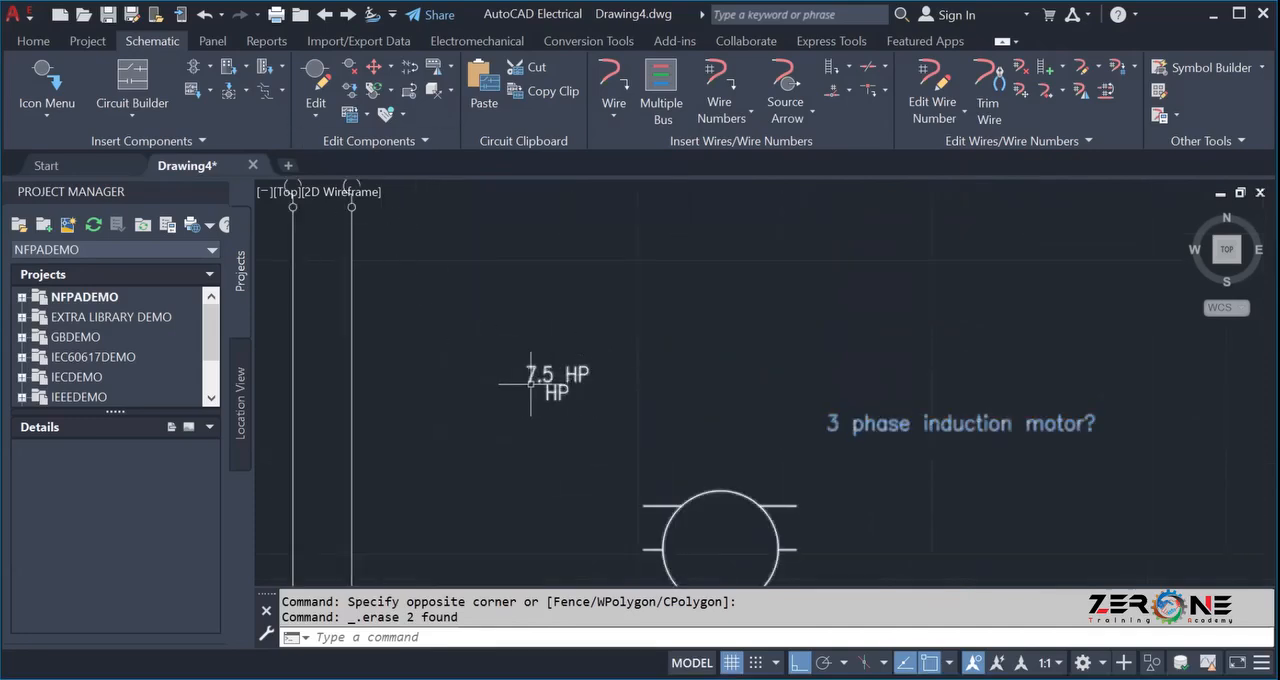
mouse_move(528, 378)
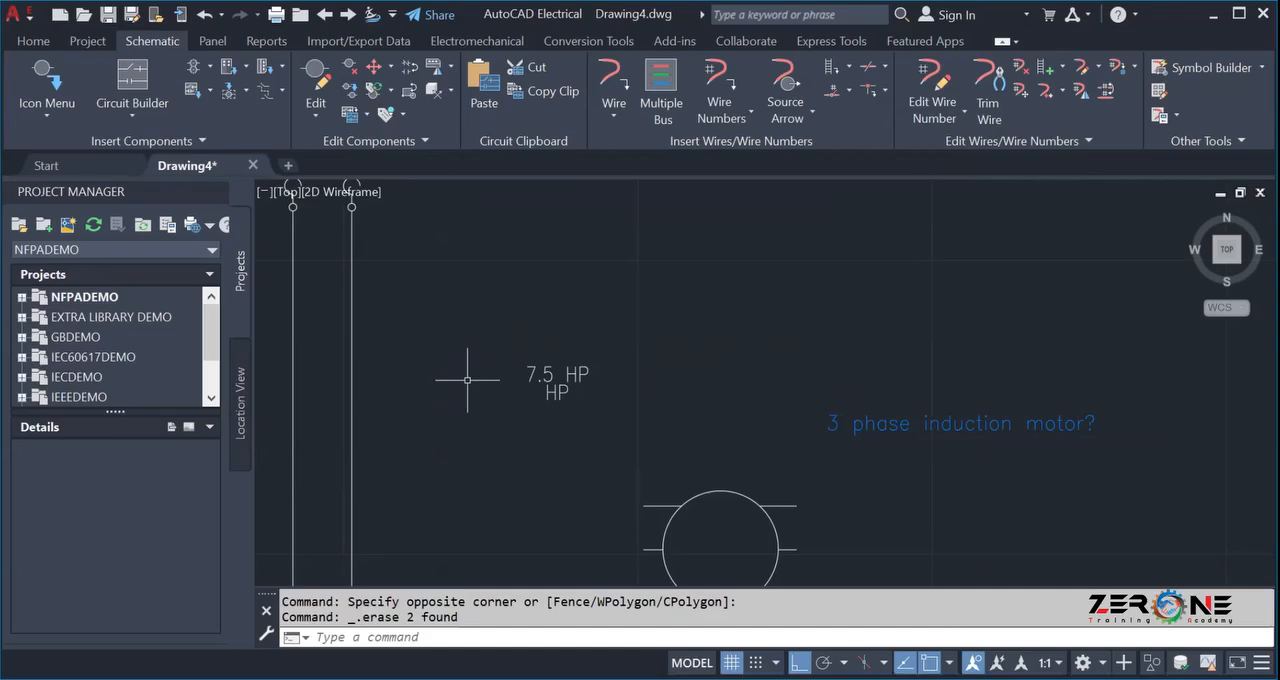
click(369, 138)
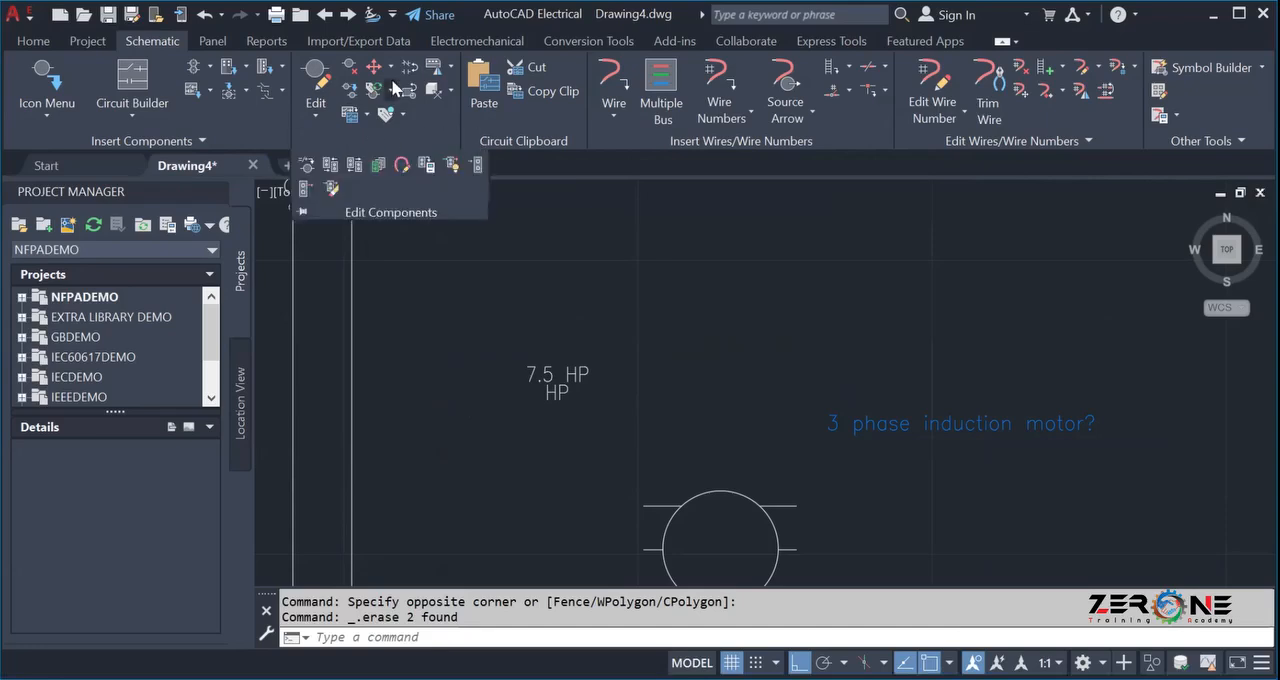
click(403, 112)
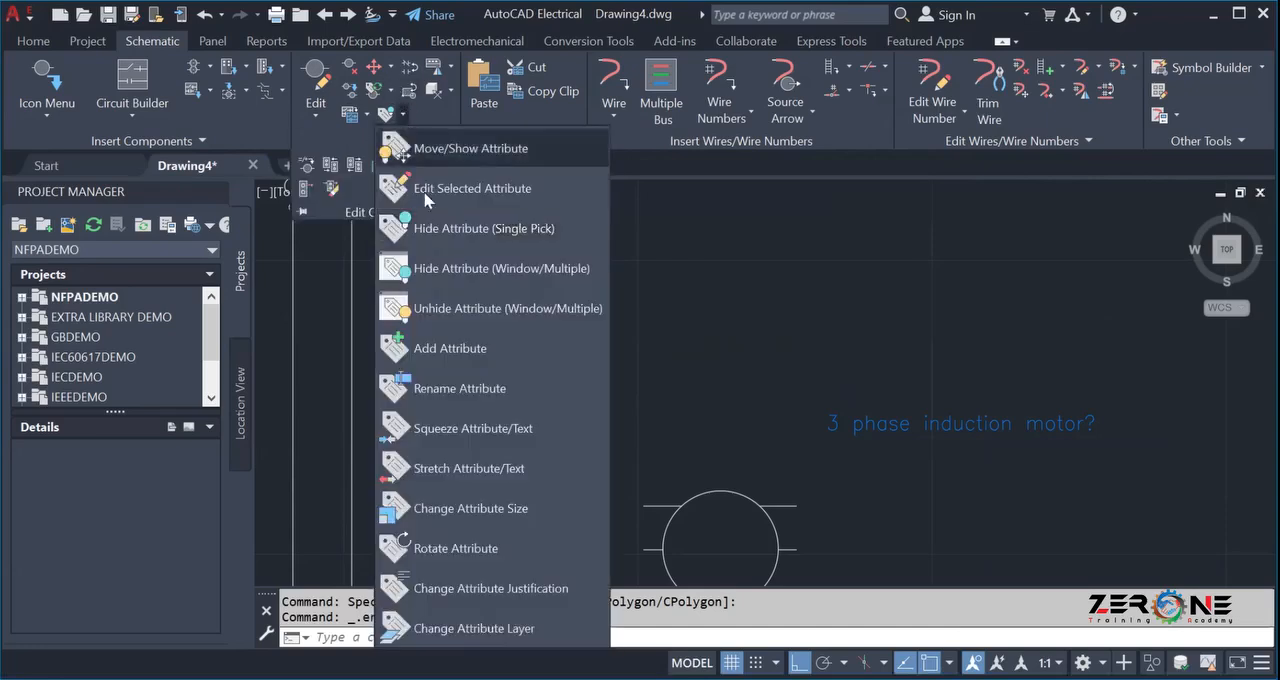
click(432, 222)
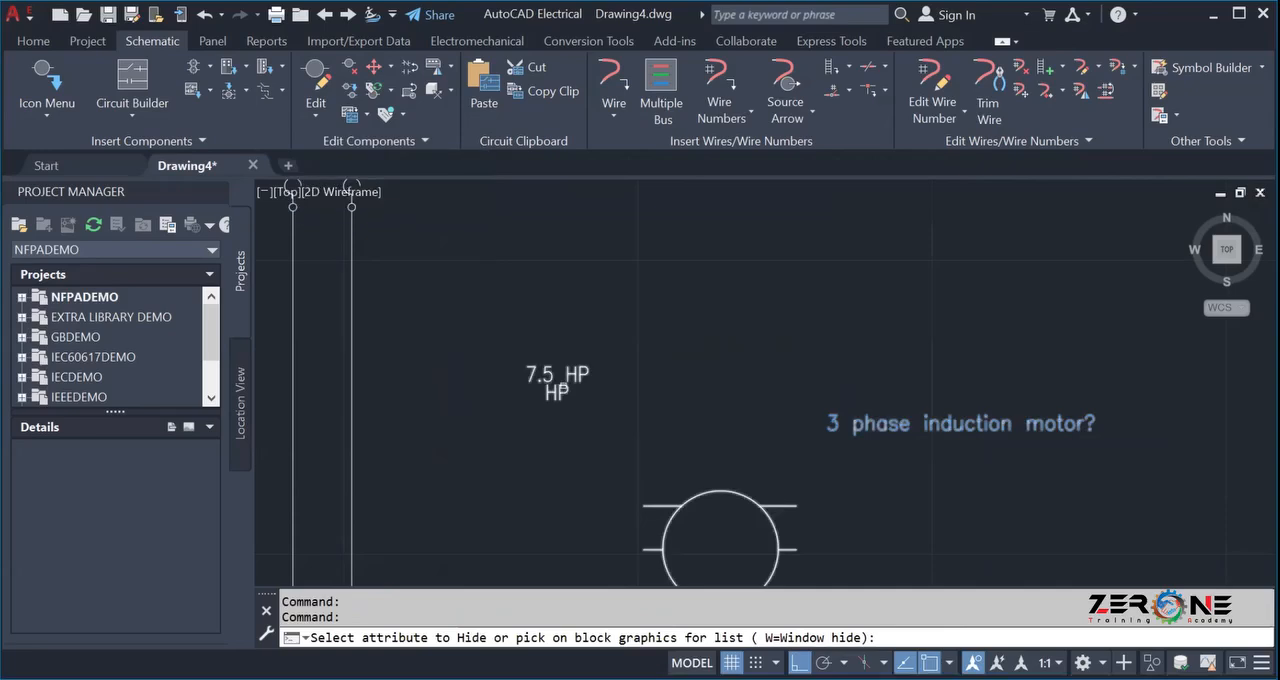
scroll(548, 415, up, 5)
click(556, 405)
scroll(540, 420, down, 7)
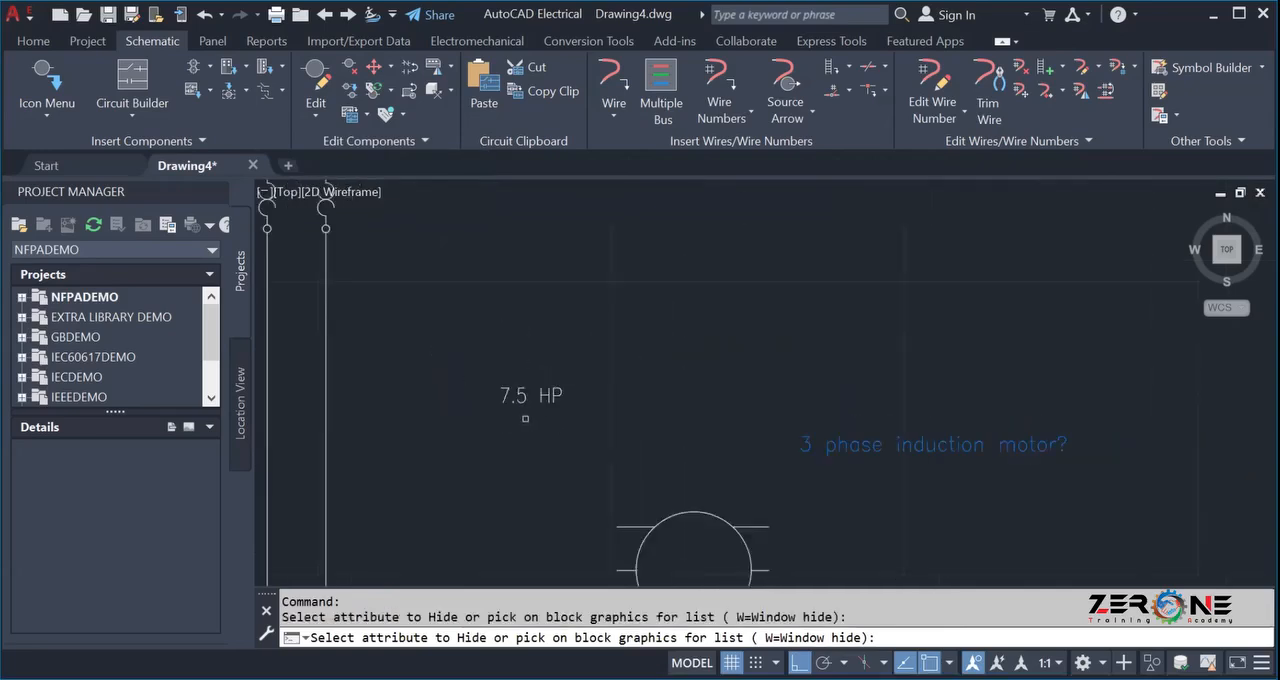
Move the motor's tag attribute "3 phase induction motor?" horizontally so it is centred above the motor circle.
click(401, 113)
click(434, 150)
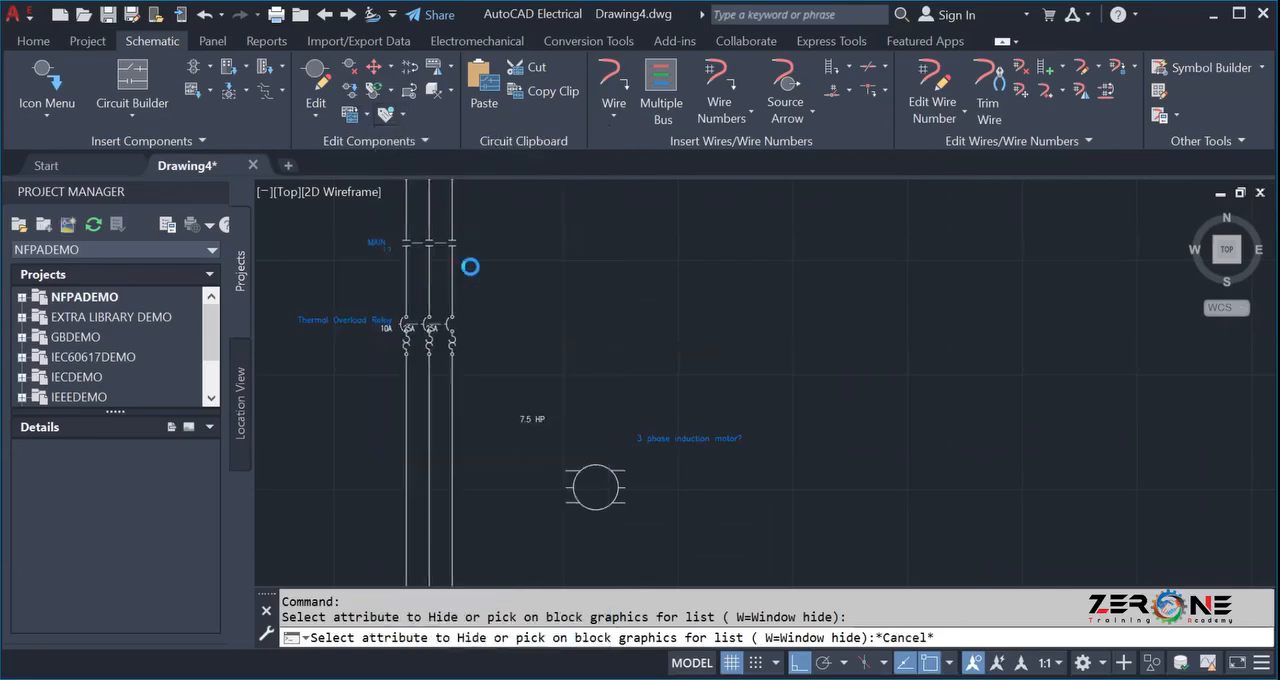
scroll(580, 422, up, 4)
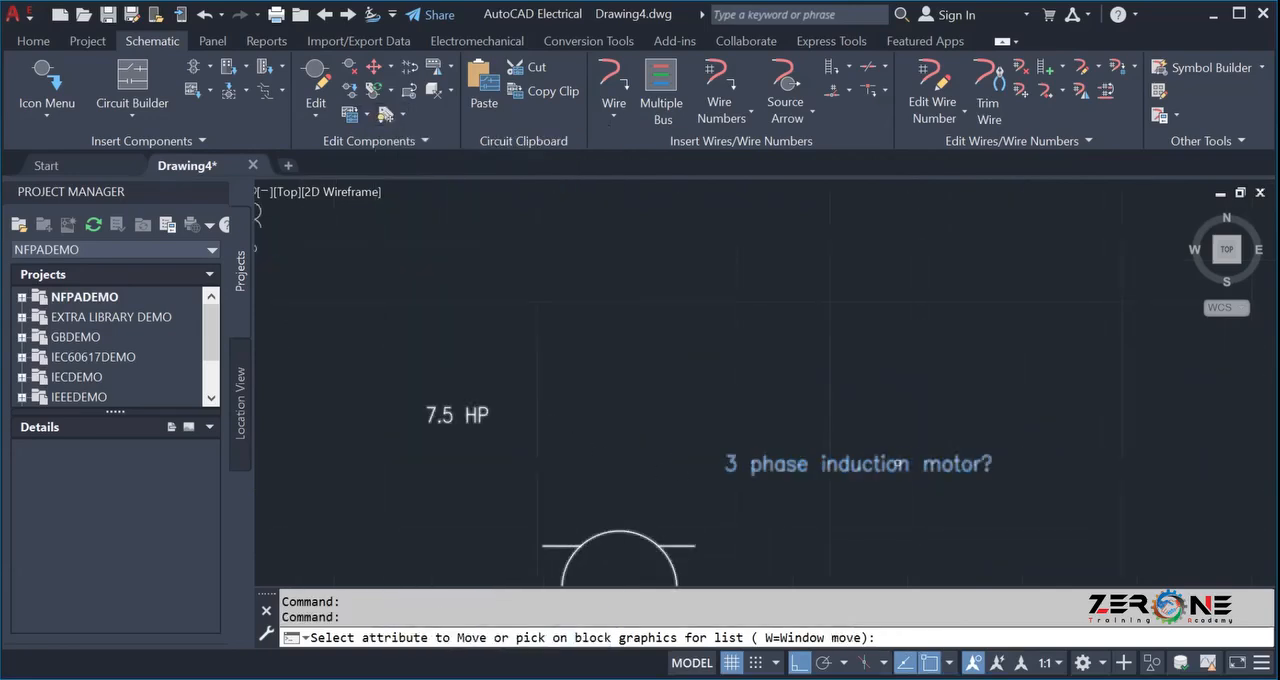
click(903, 462)
key(Return)
click(833, 462)
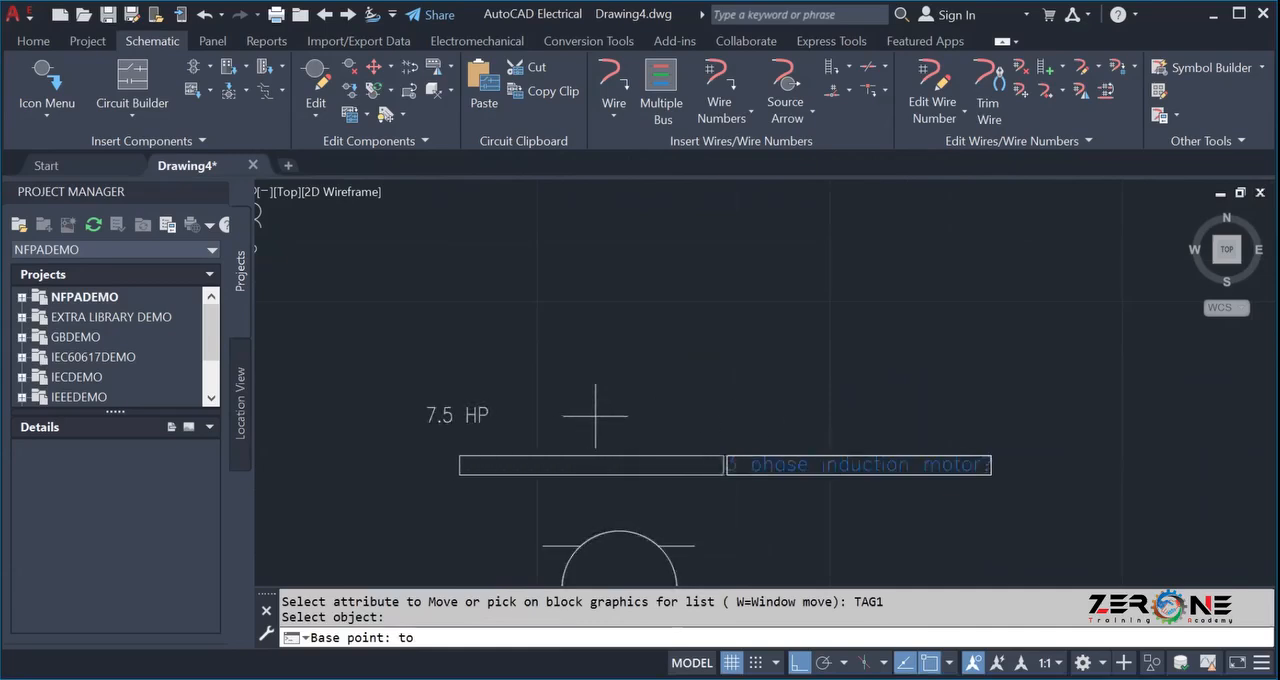
click(621, 420)
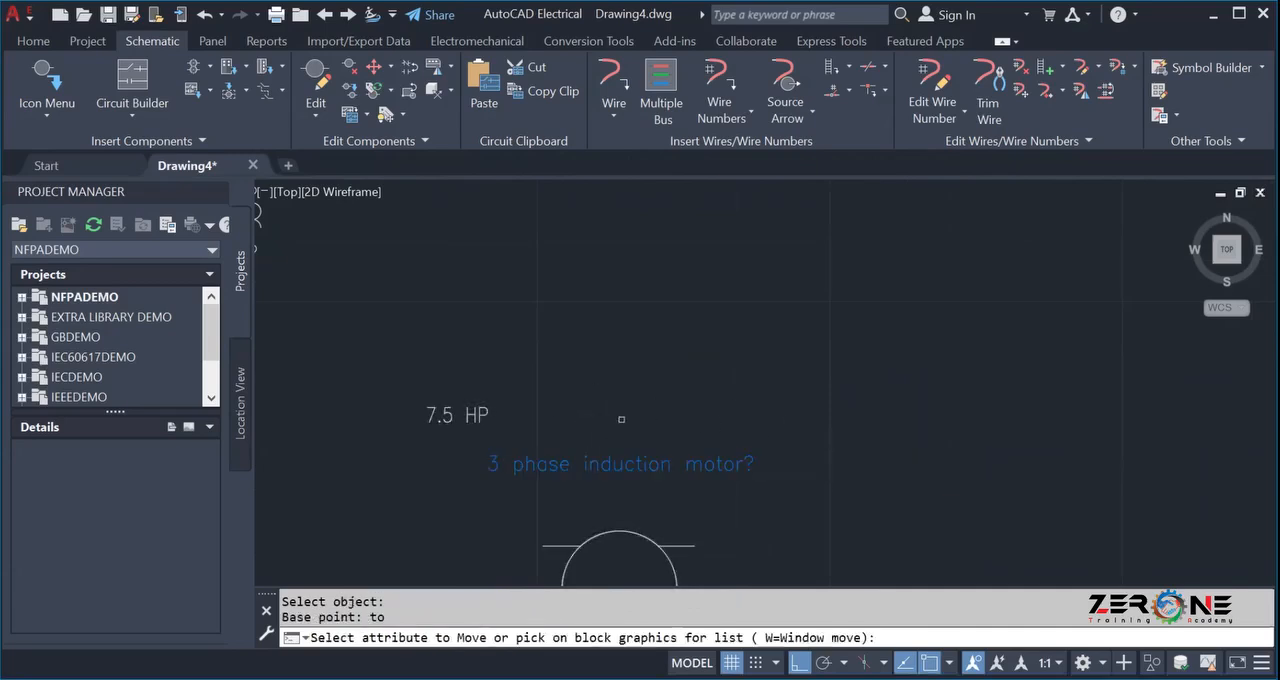
With Ortho off, move the 7.5 HP rating attribute between the motor's tag and its circle.
click(431, 401)
key(Return)
click(459, 415)
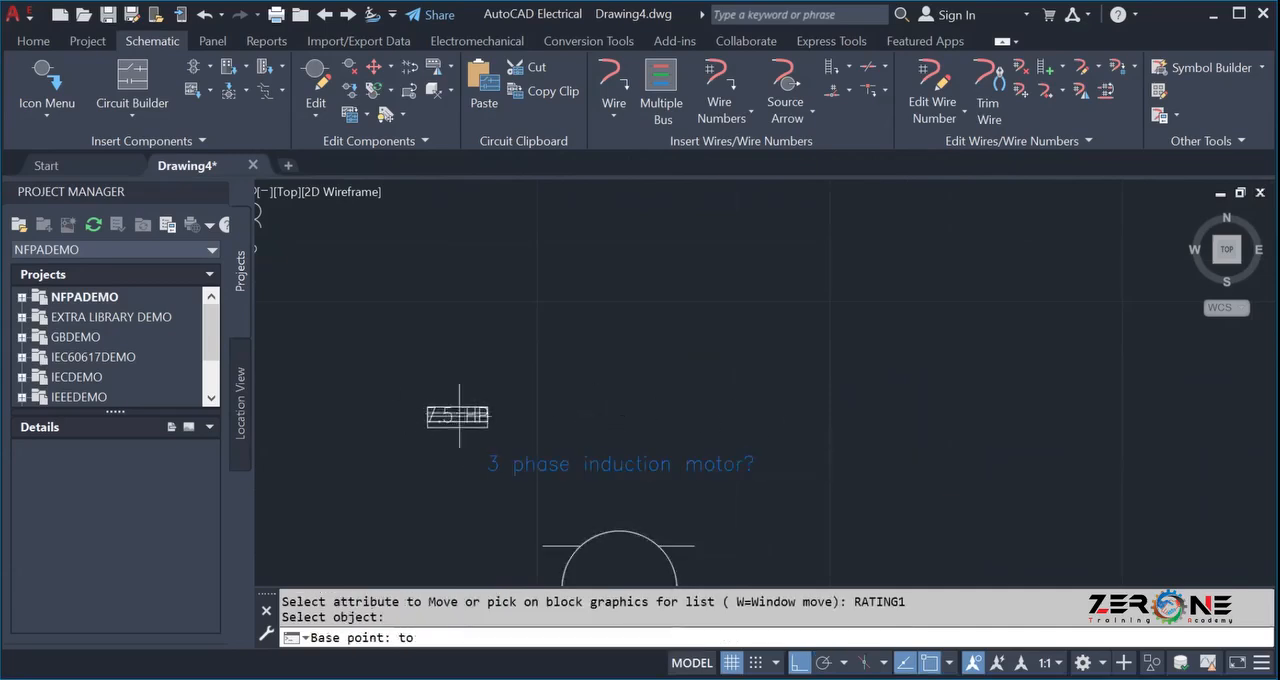
click(798, 662)
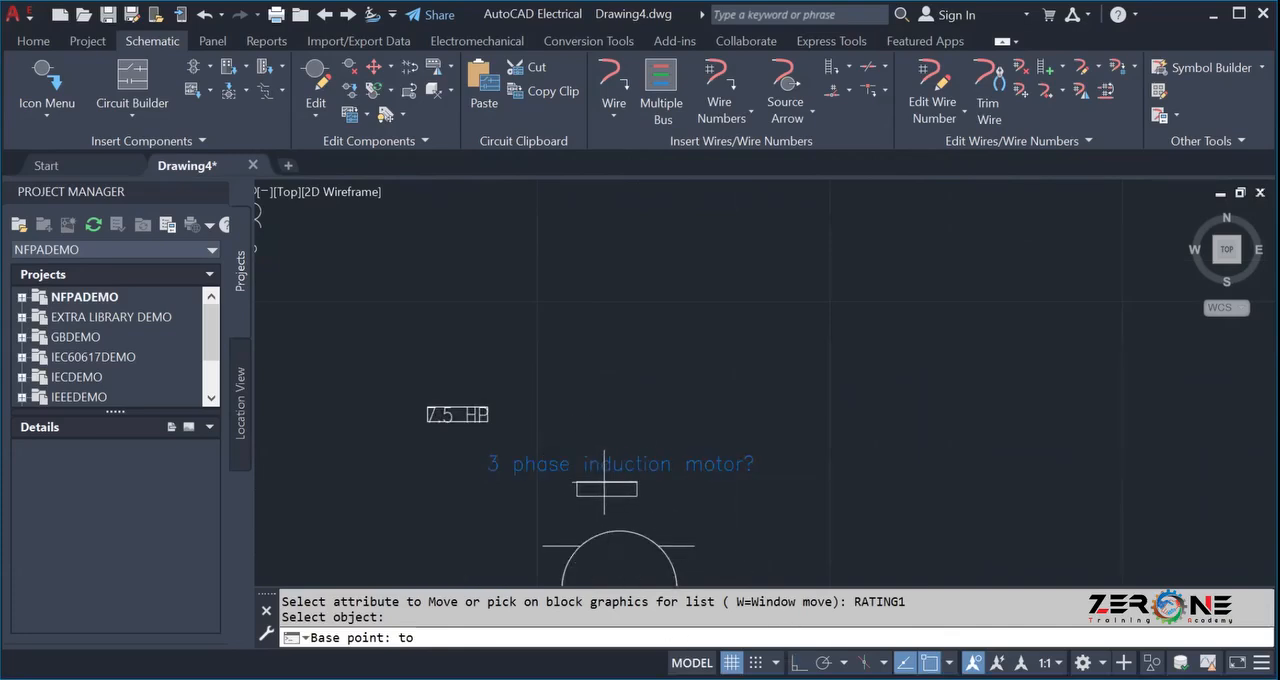
click(612, 488)
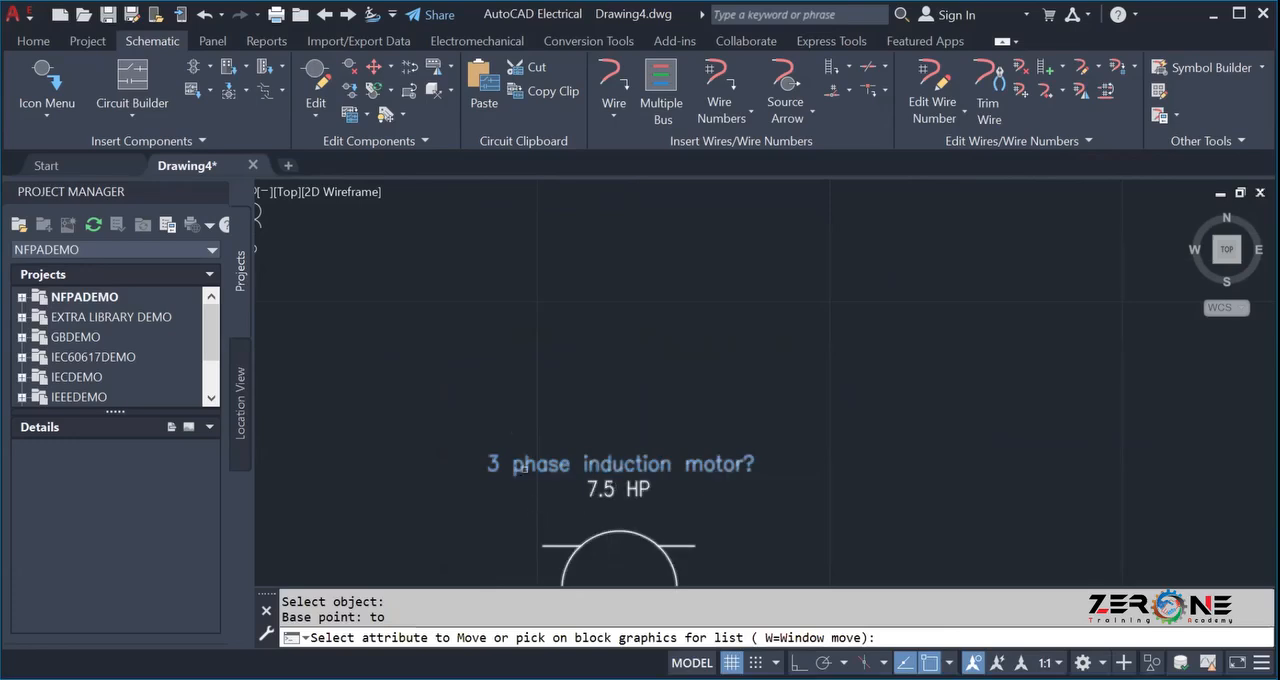
scroll(515, 380, down, 3)
scroll(516, 381, up, 2)
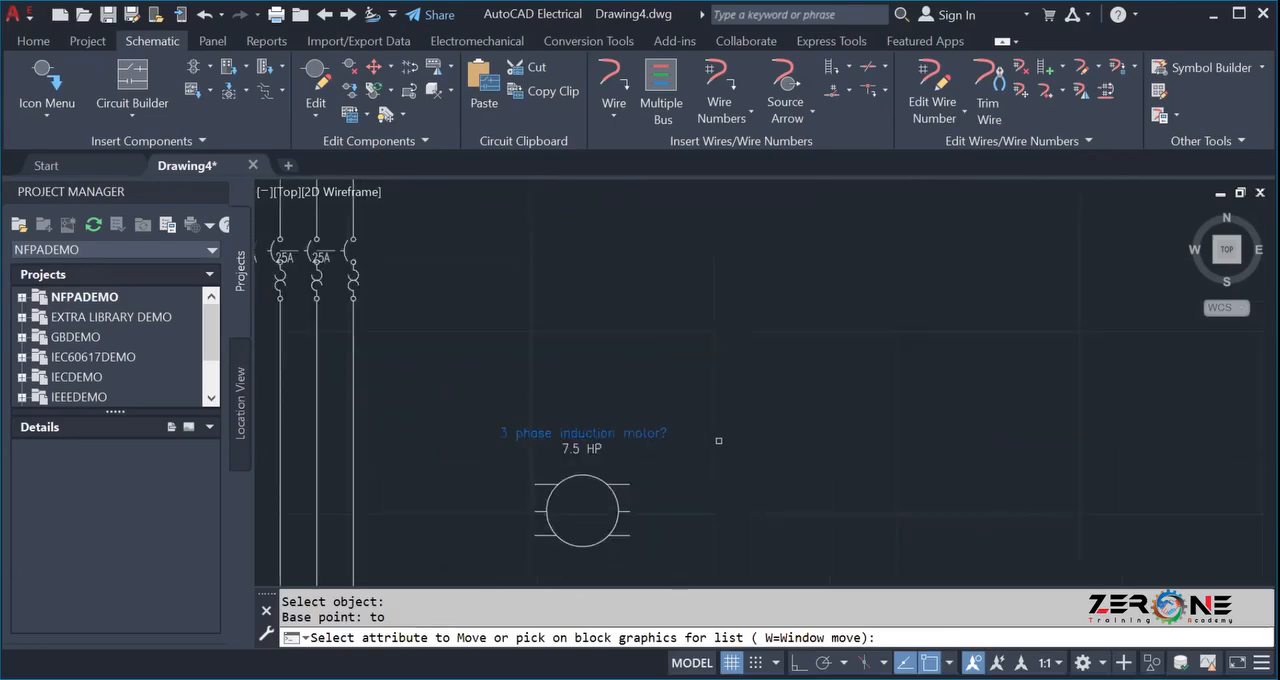
key(Escape)
Remove the question mark from the motor's TAG1 value so it reads "3 phase induction motor".
scroll(676, 440, up, 4)
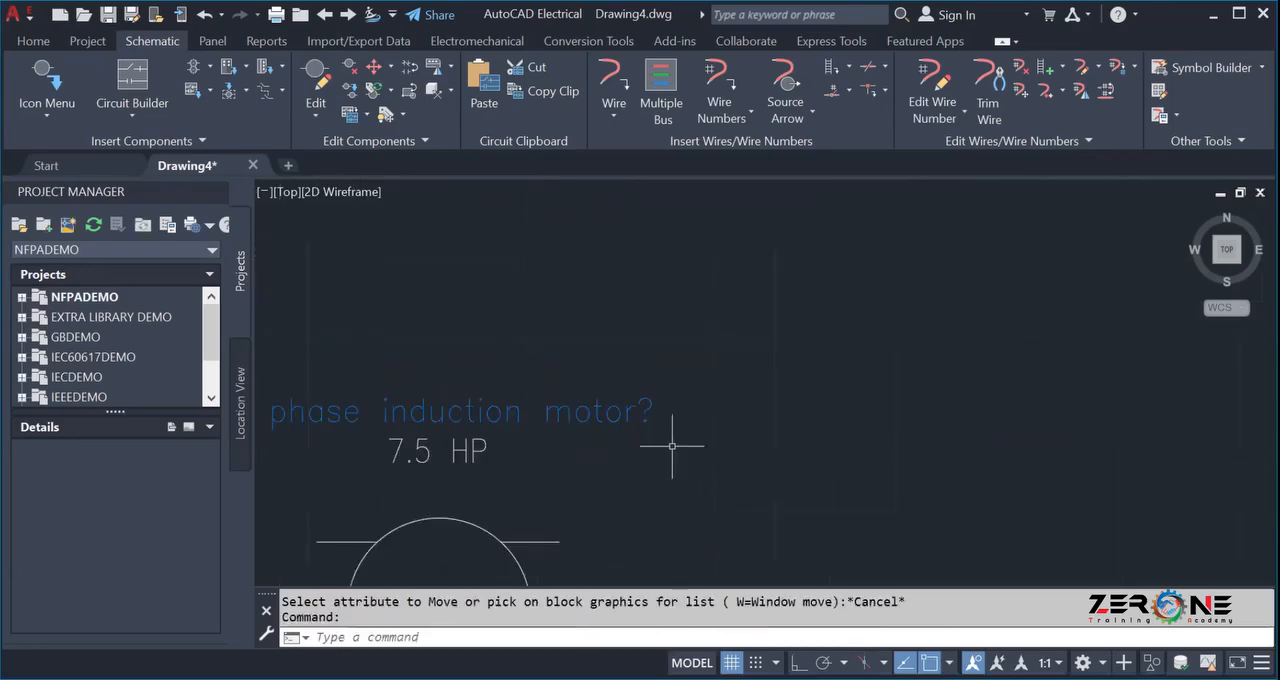
click(560, 410)
key(Escape)
double_click(645, 414)
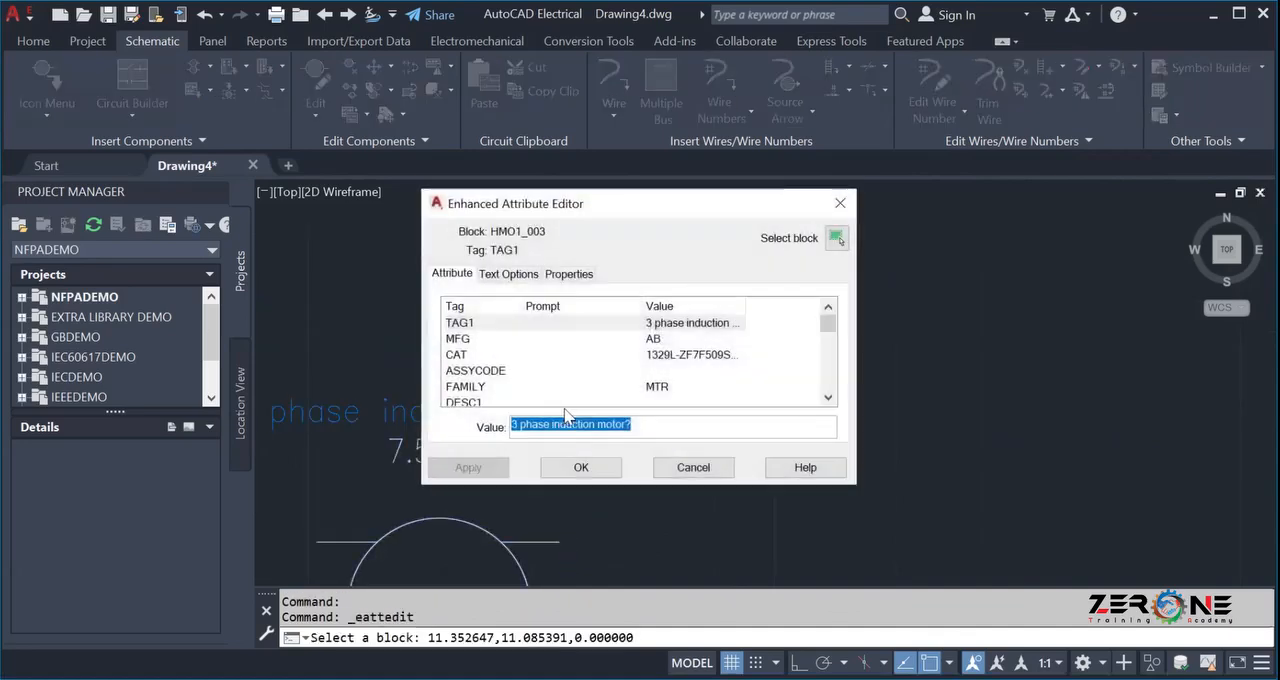
click(648, 425)
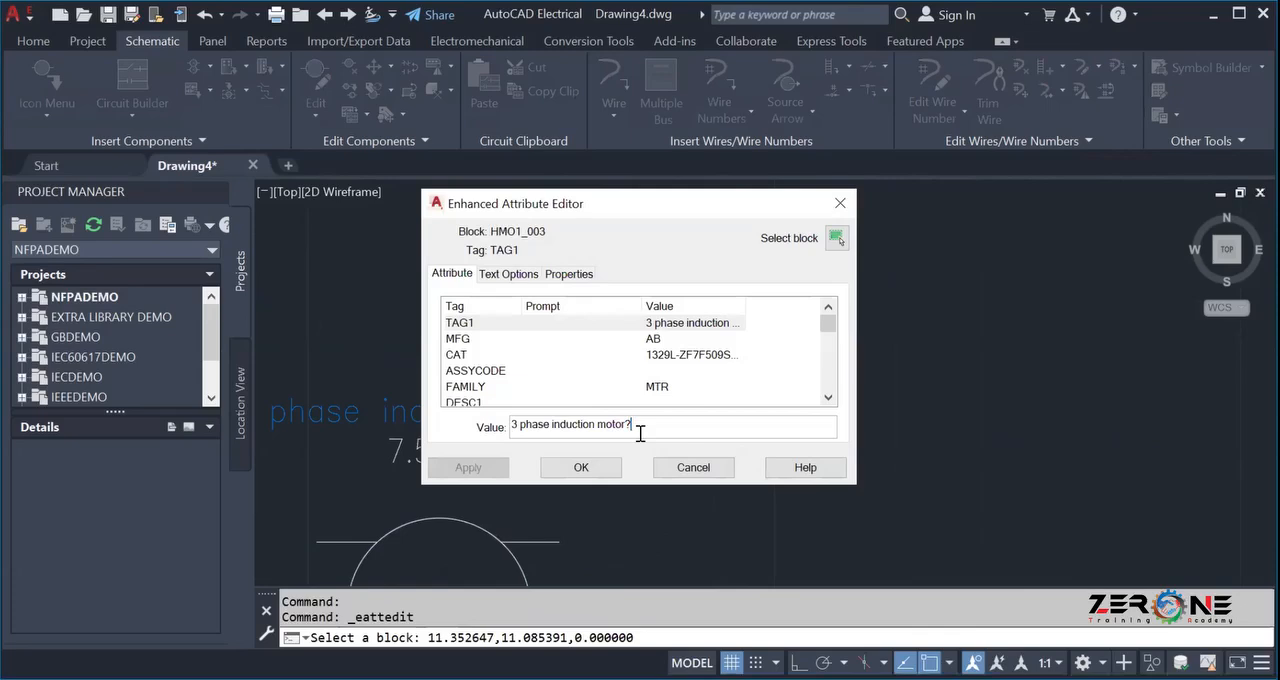
click(580, 468)
scroll(576, 462, down, 4)
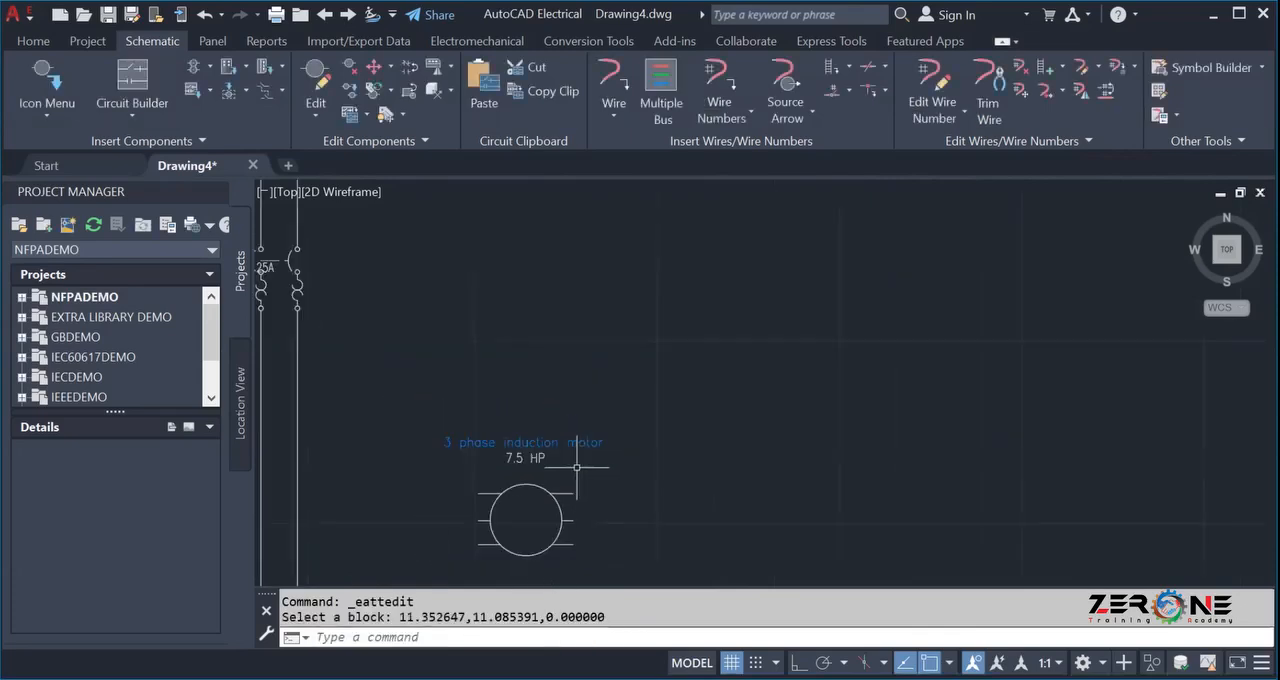
scroll(570, 469, down, 2)
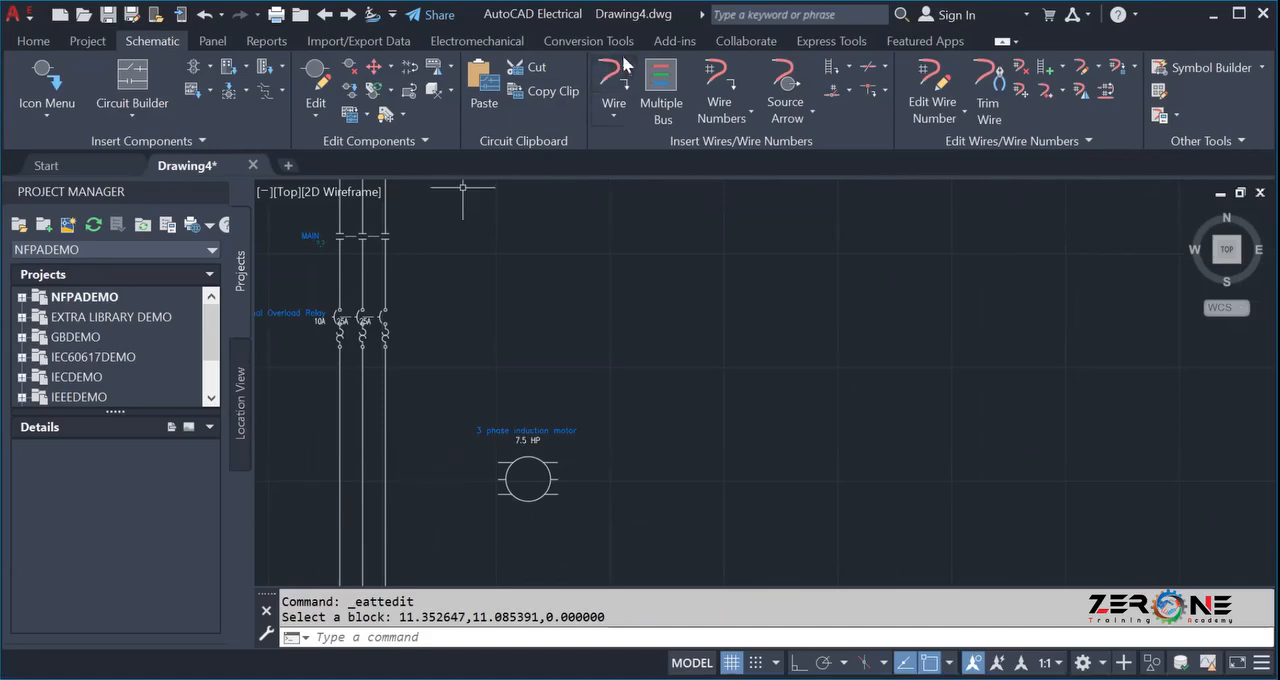
click(658, 78)
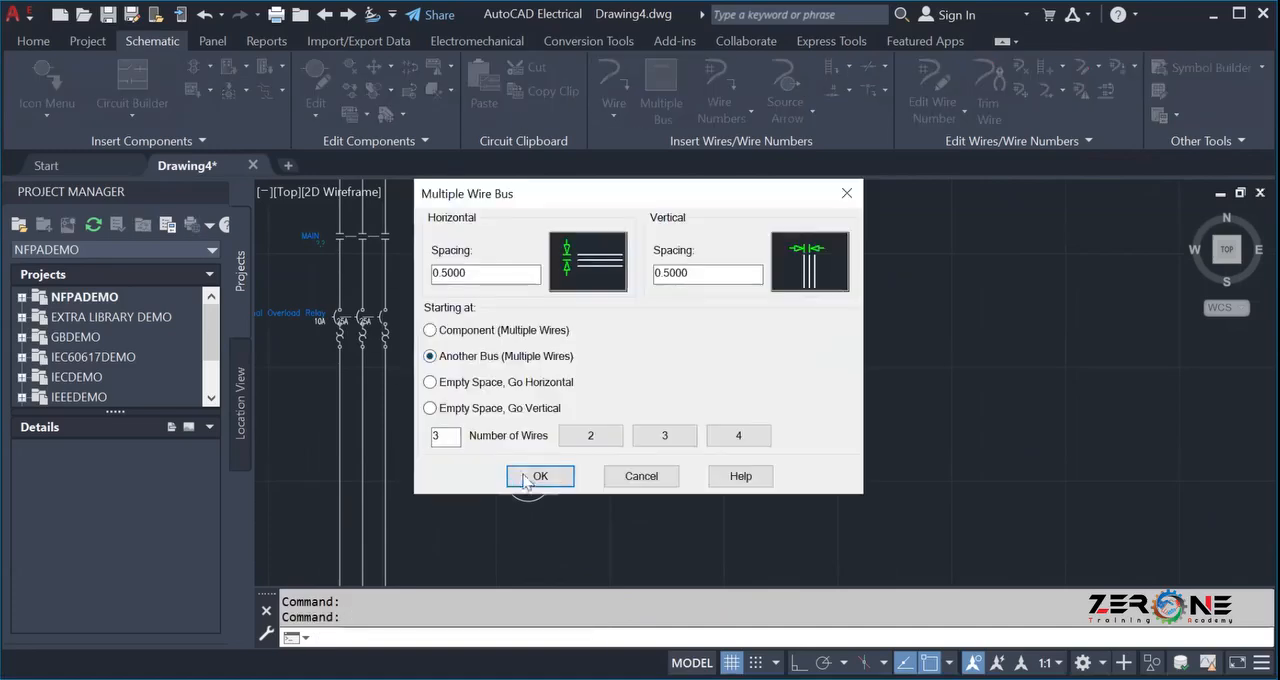
click(540, 476)
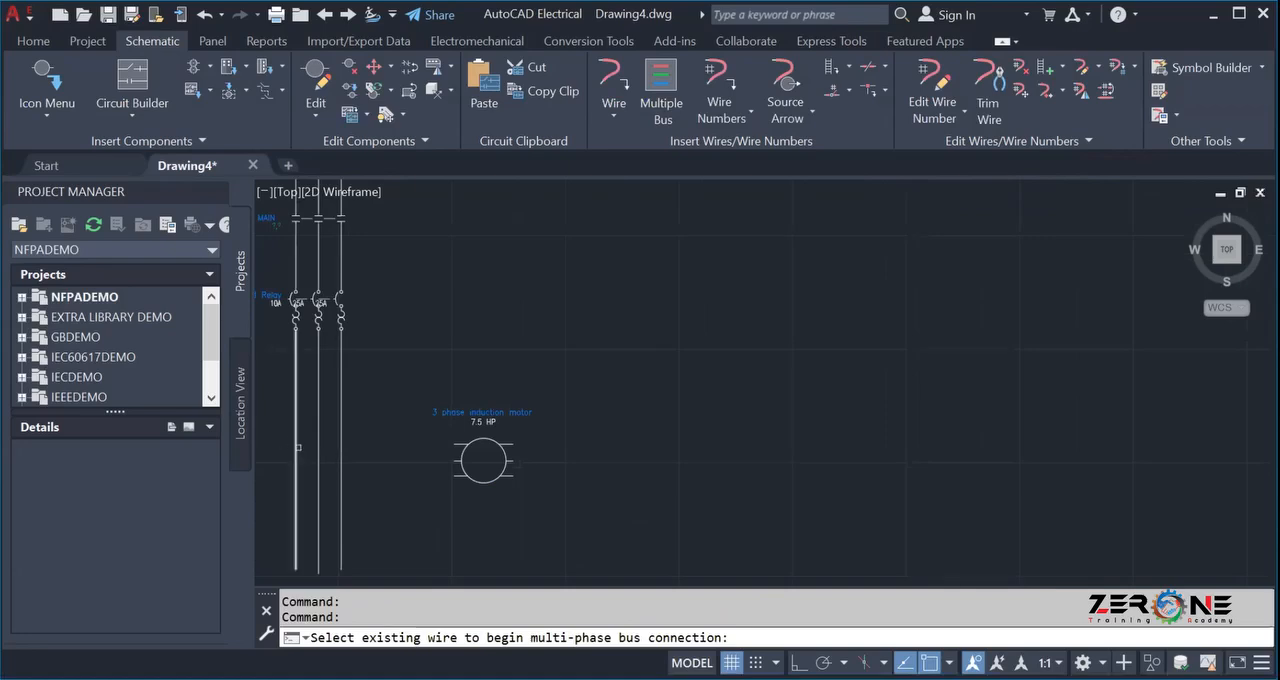
key(Escape)
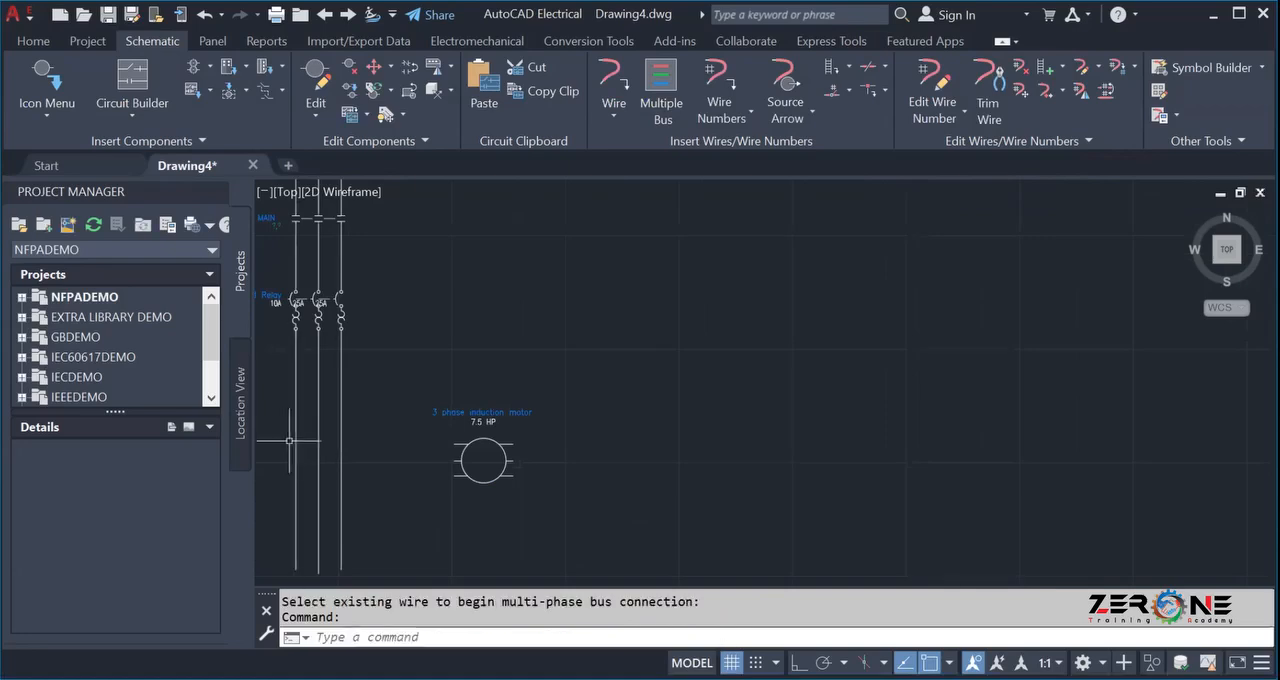
click(642, 118)
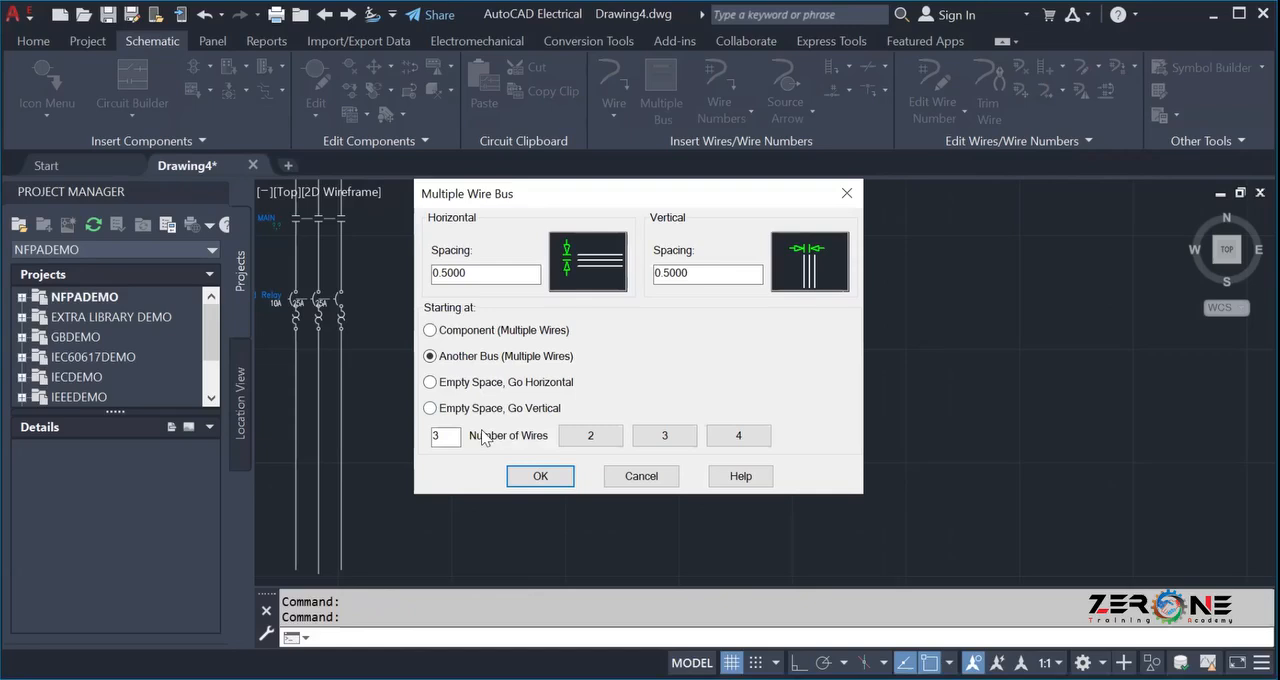
click(531, 477)
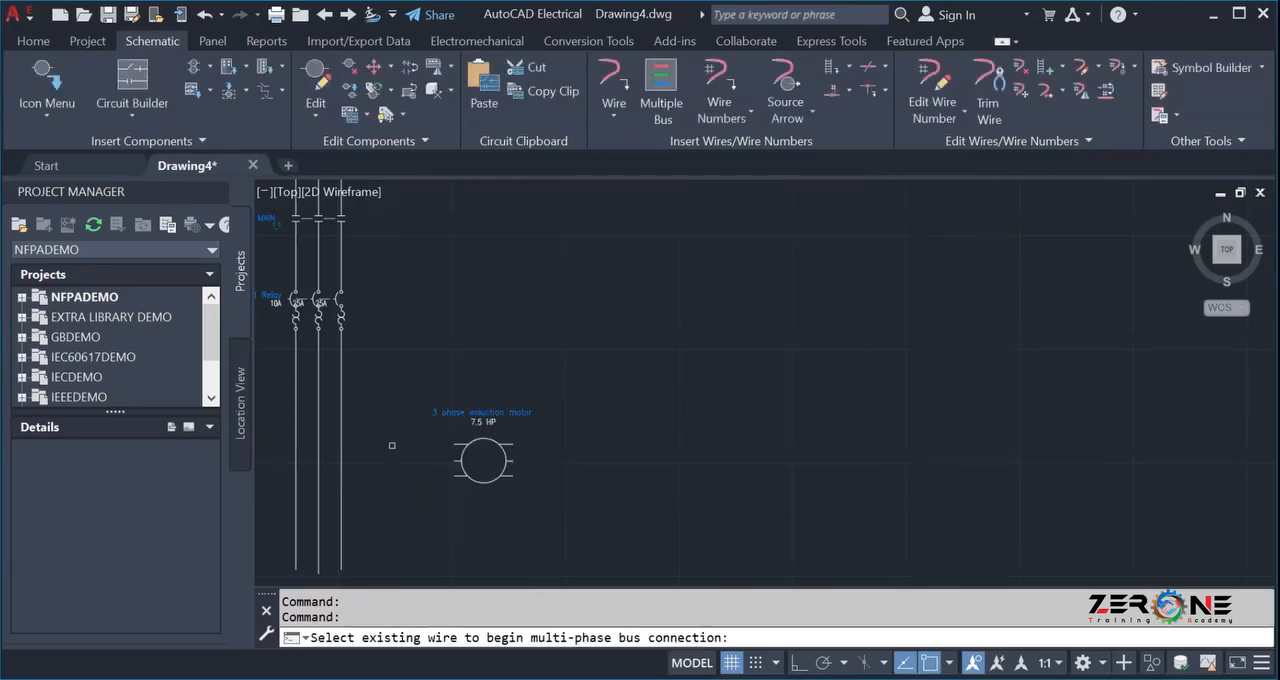
middle_drag(391, 445, 537, 394)
scroll(528, 400, up, 4)
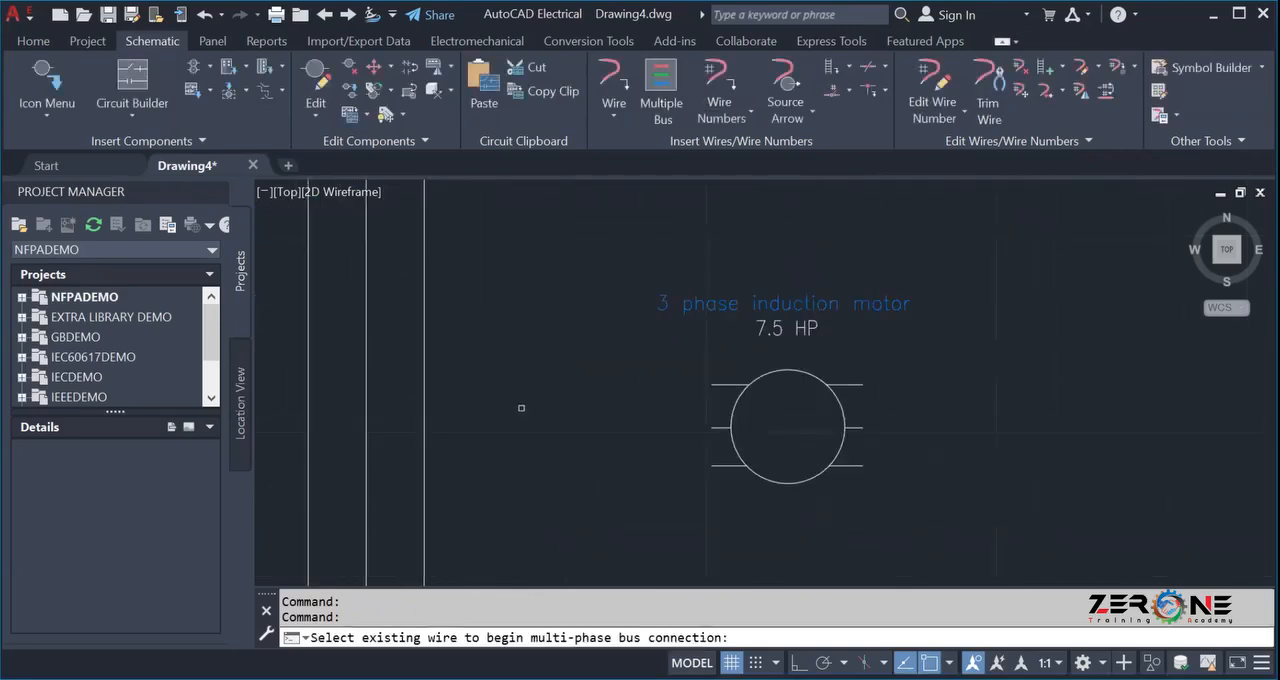
click(309, 396)
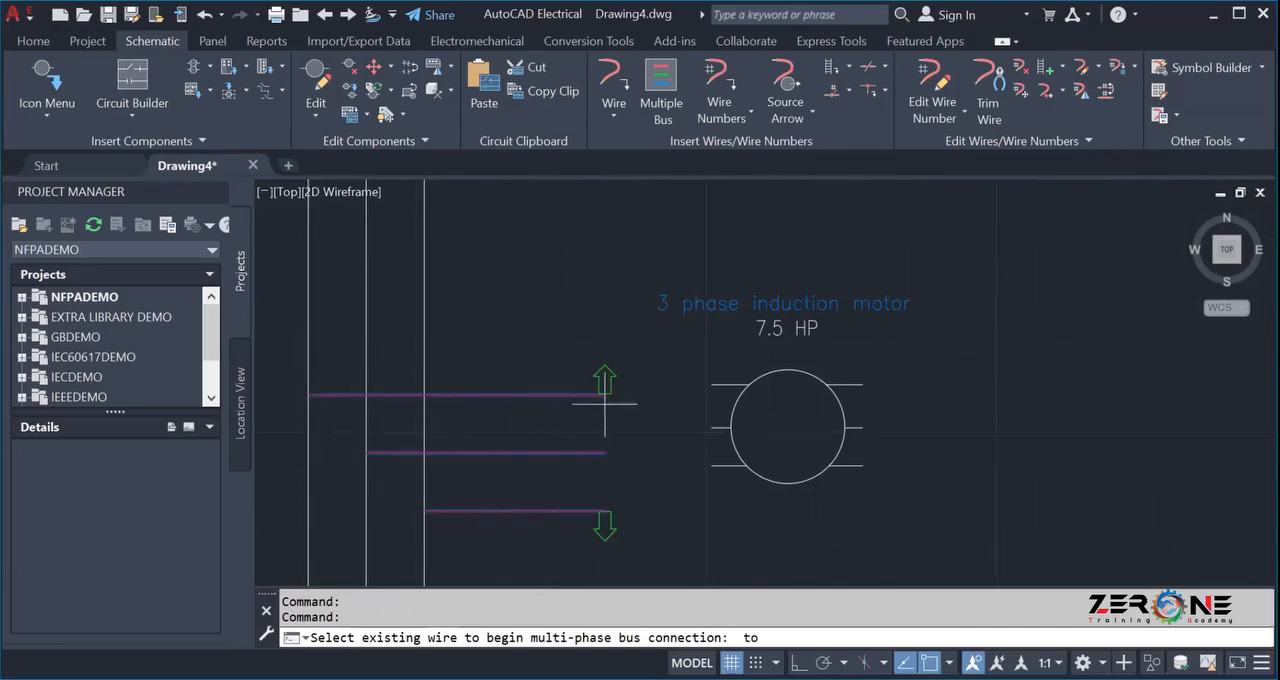
key(Escape)
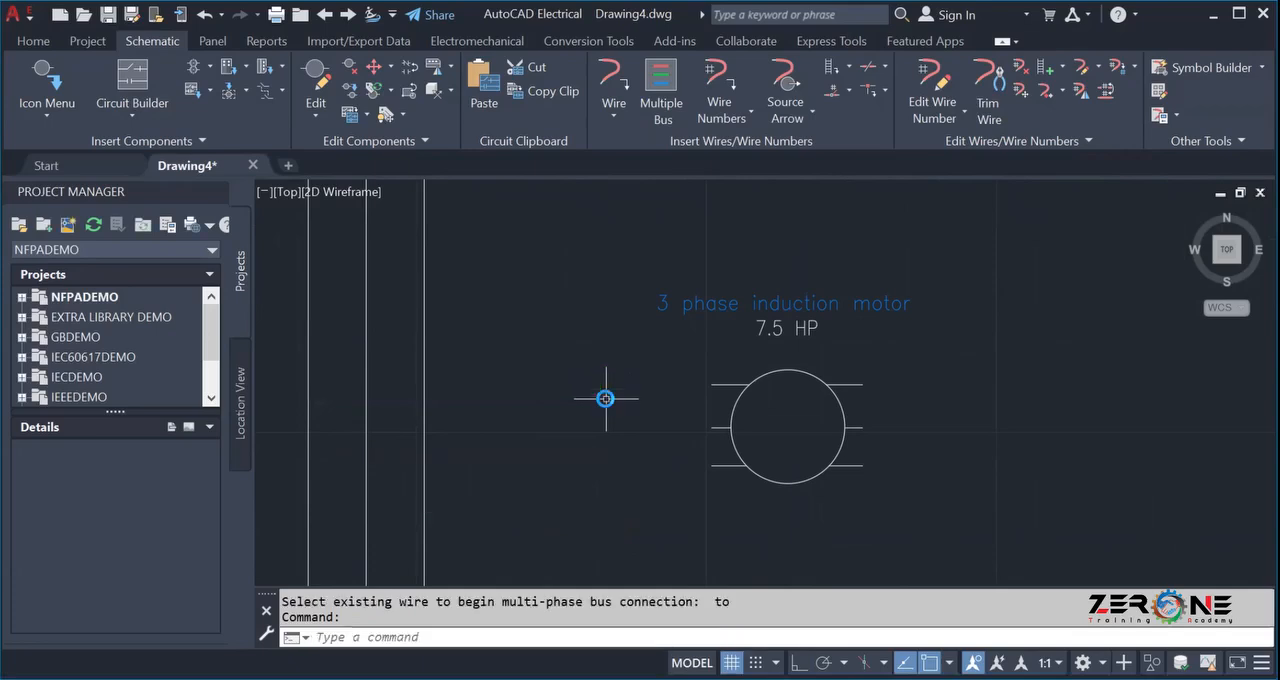
Draw a three-wire horizontal bus from the vertical three-phase lines toward the motor, ending just short of its terminals.
click(661, 95)
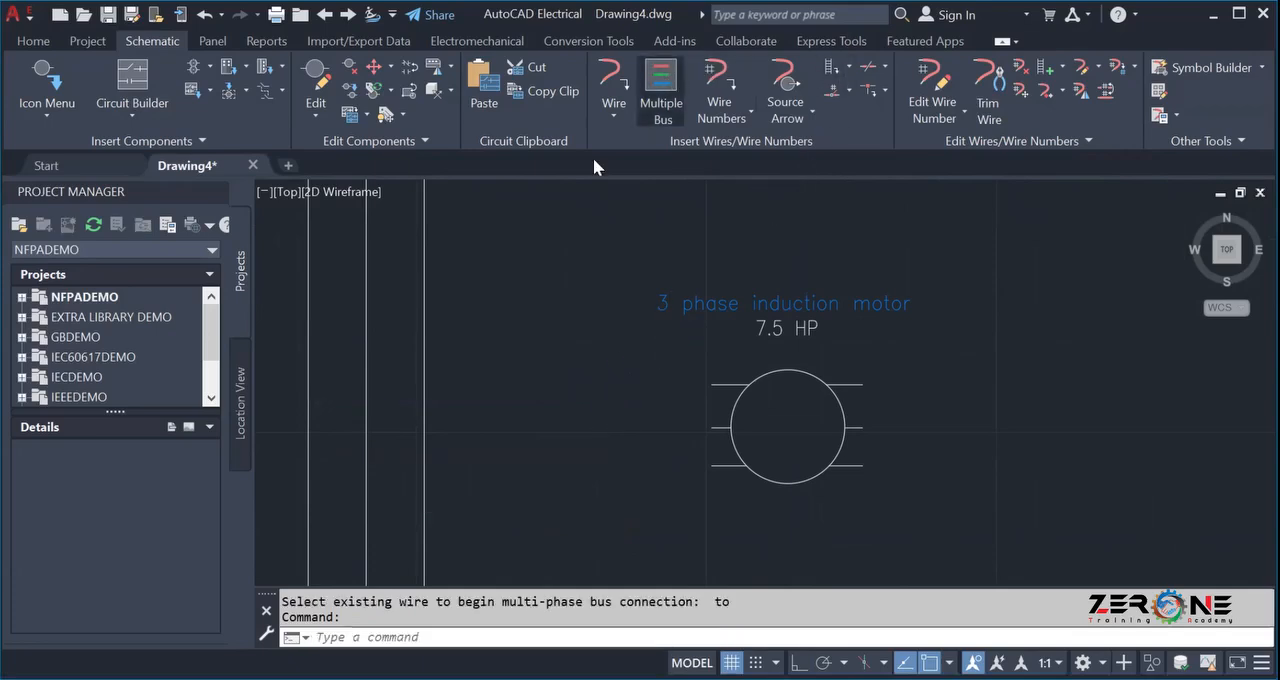
click(509, 478)
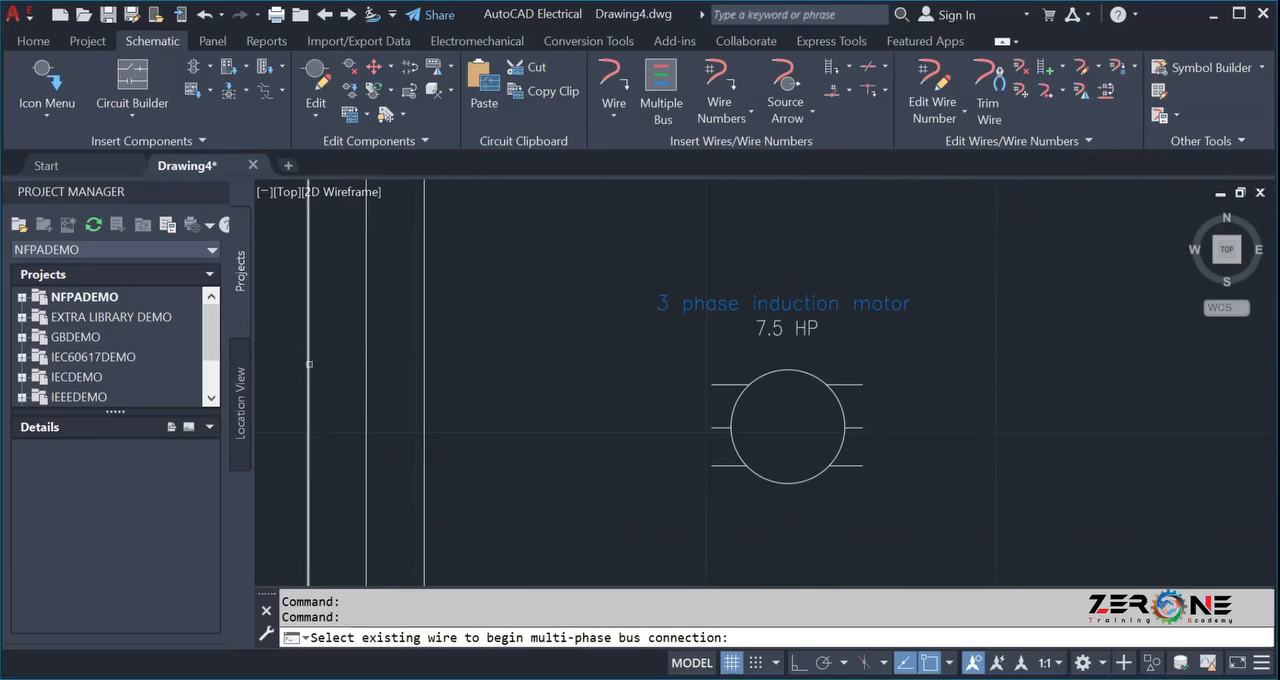
click(309, 364)
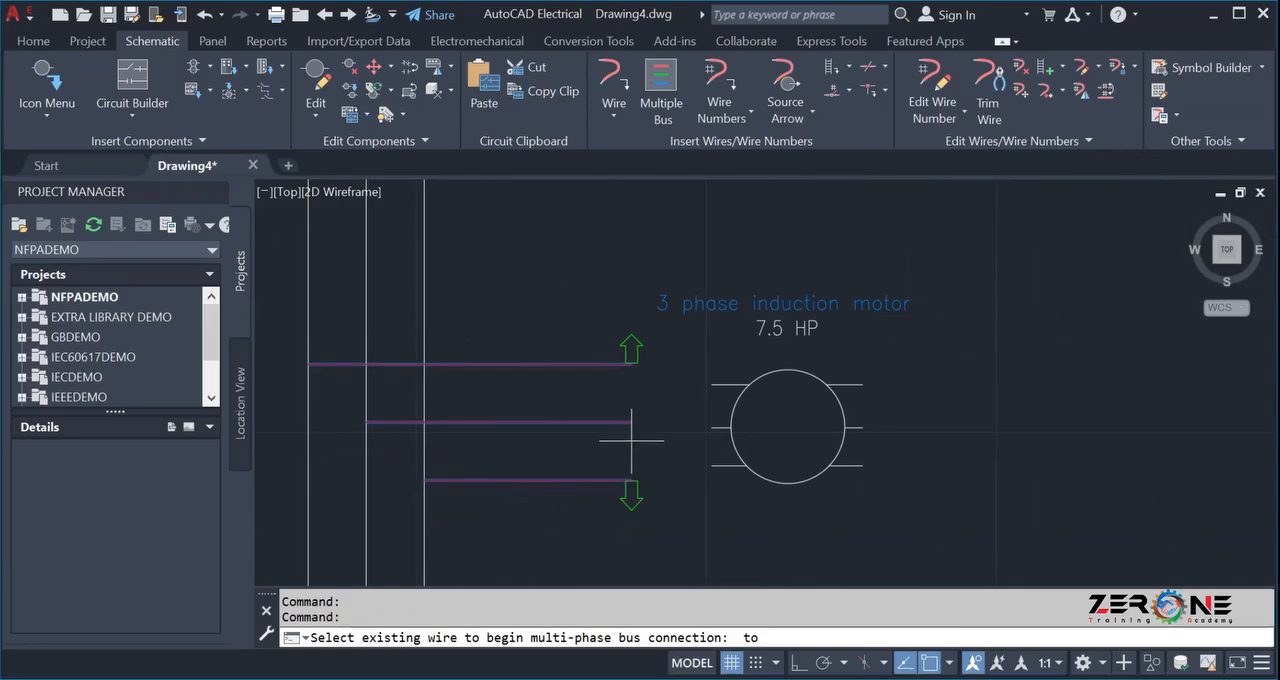
click(628, 441)
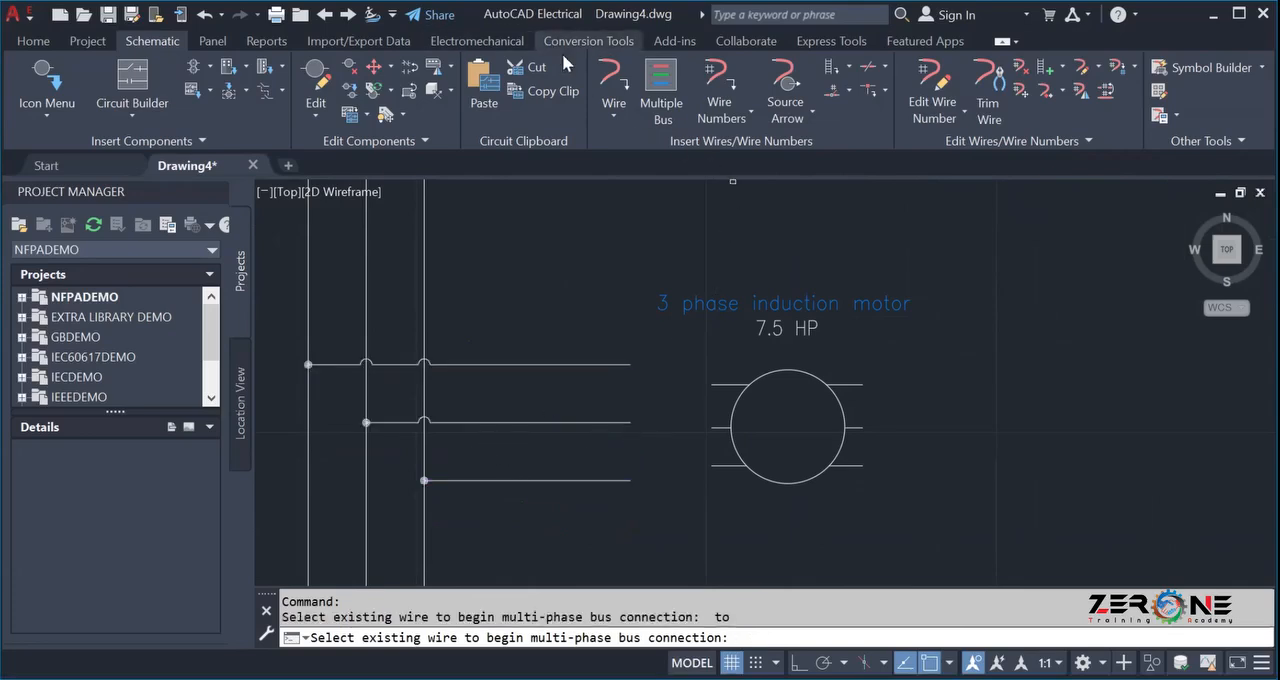
Draw a wire from the end of the uppermost bus wire to the motor's upper-left terminal.
click(614, 85)
scroll(662, 382, up, 4)
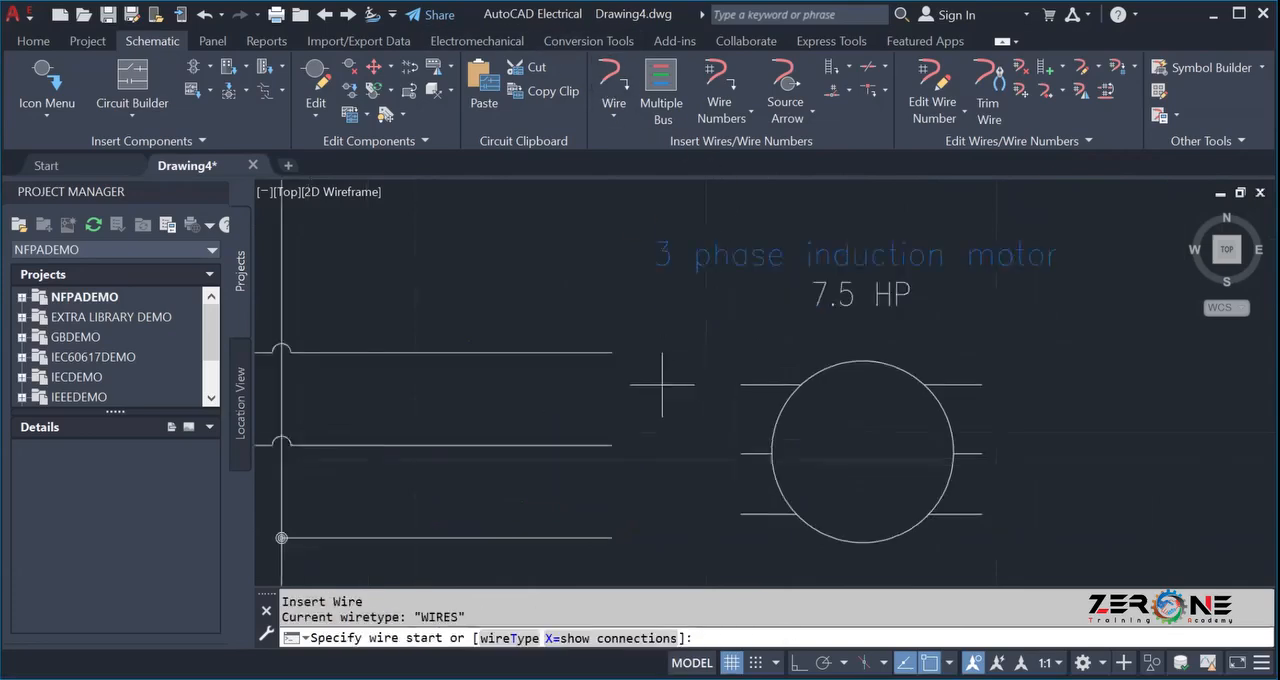
click(580, 334)
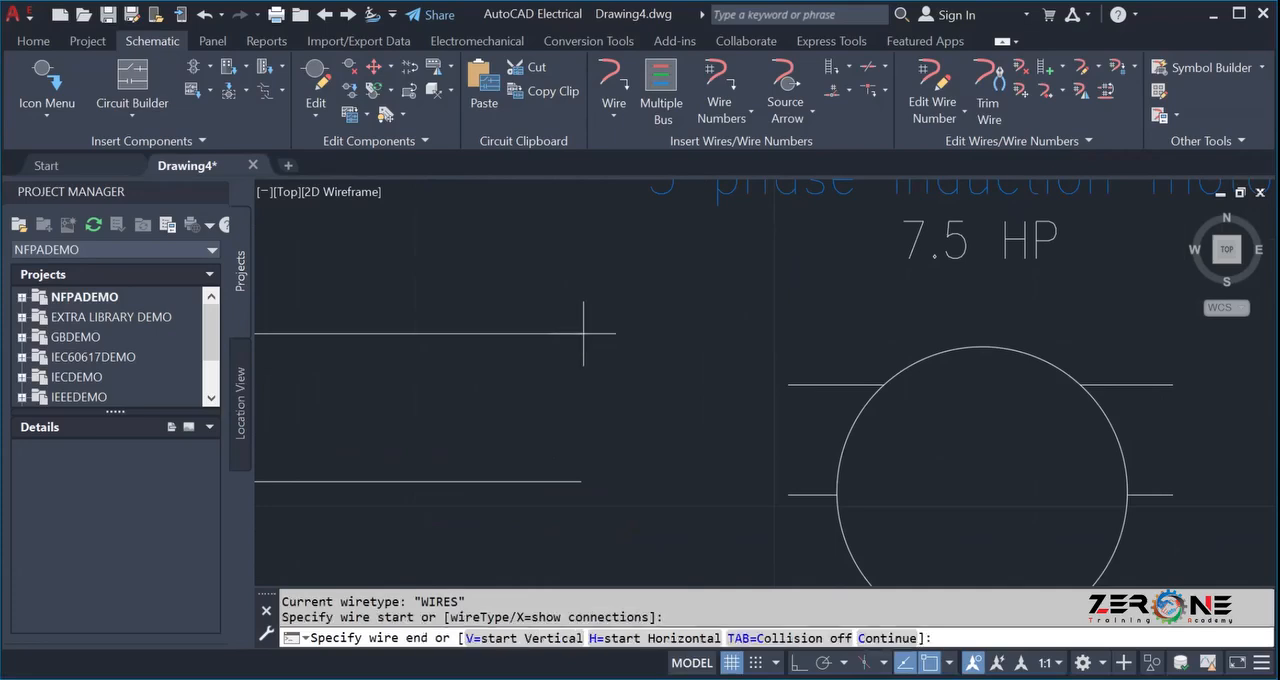
click(788, 384)
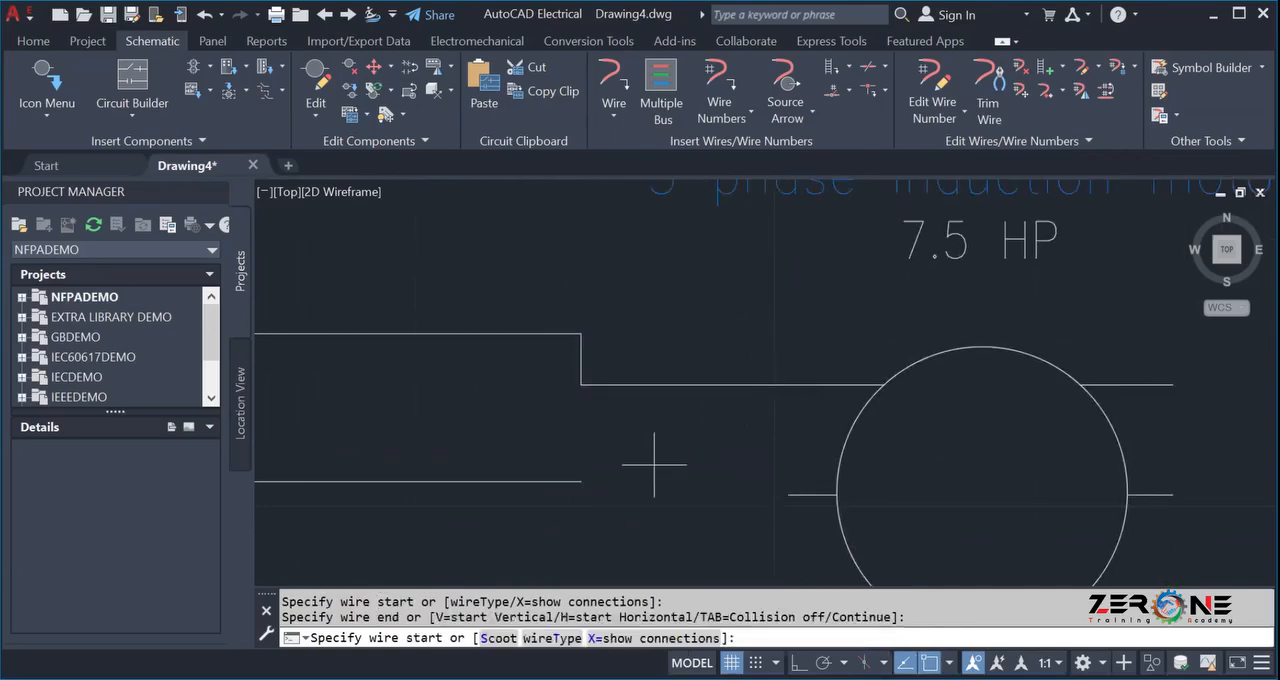
scroll(660, 451, down, 2)
middle_drag(660, 451, 646, 367)
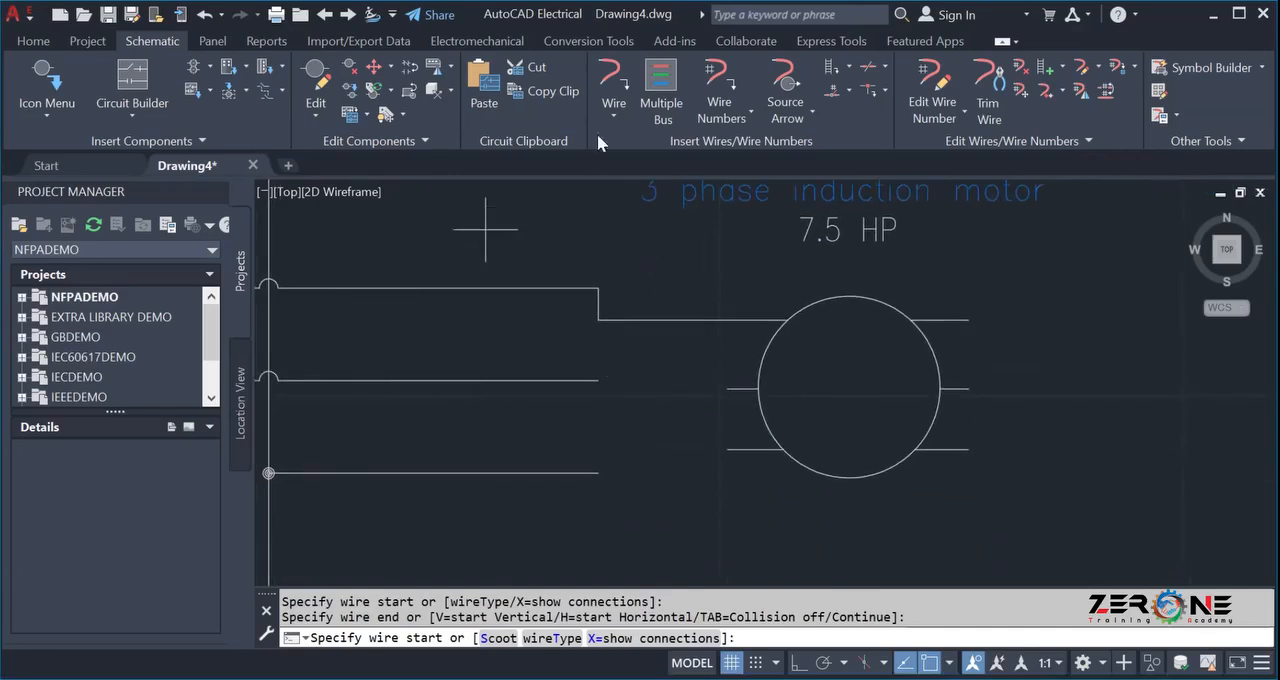
Draw a wire from the end of the middle bus wire to the motor's middle-left terminal.
click(613, 85)
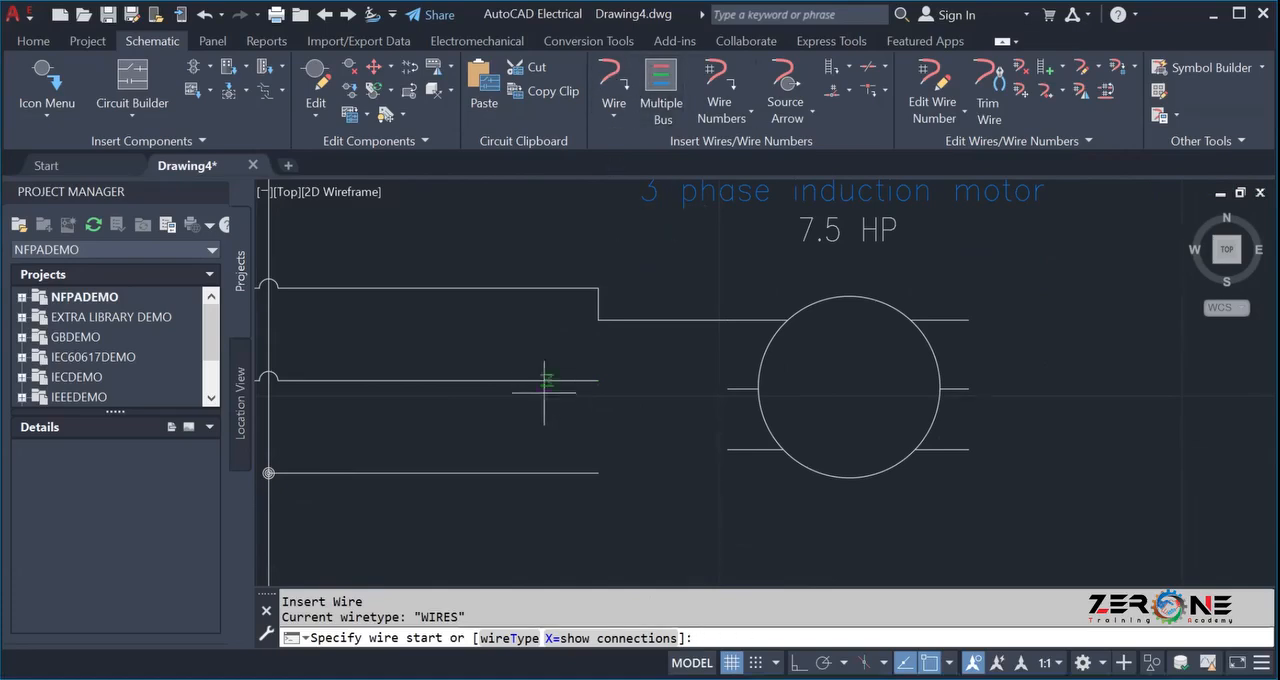
click(597, 380)
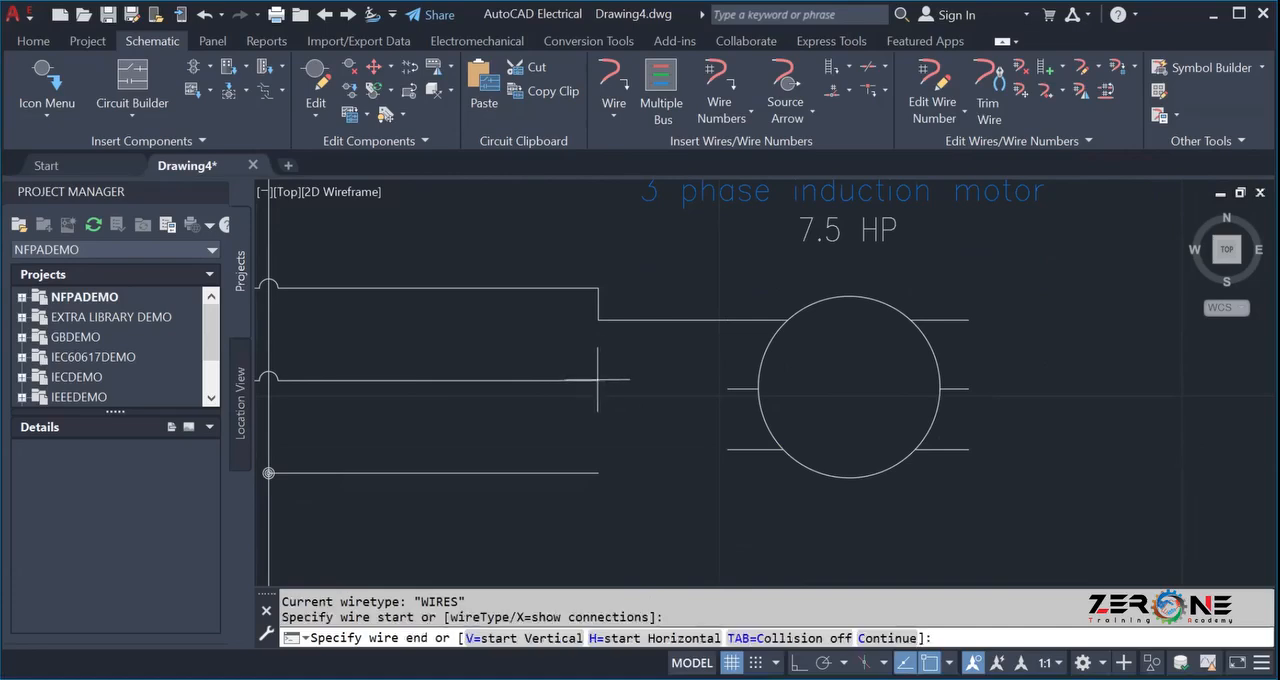
click(727, 388)
key(Escape)
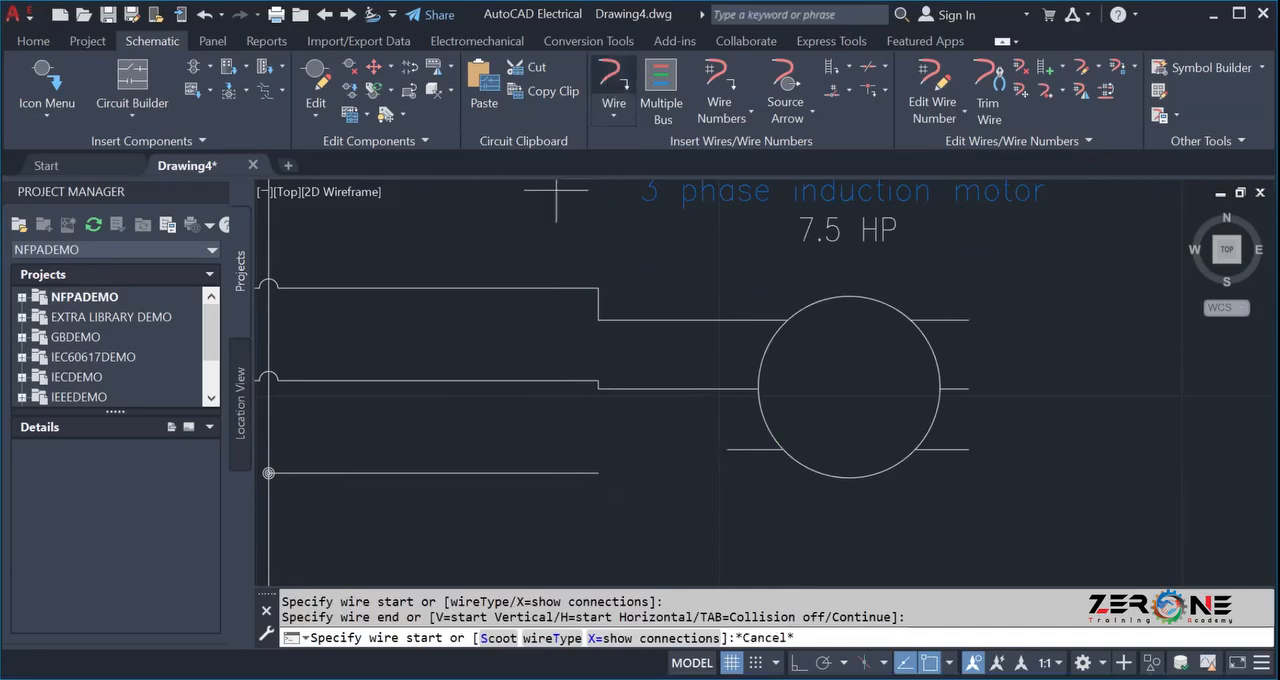
Draw a wire from the end of the lowest bus wire to the motor's lower-left terminal.
key(Return)
click(598, 472)
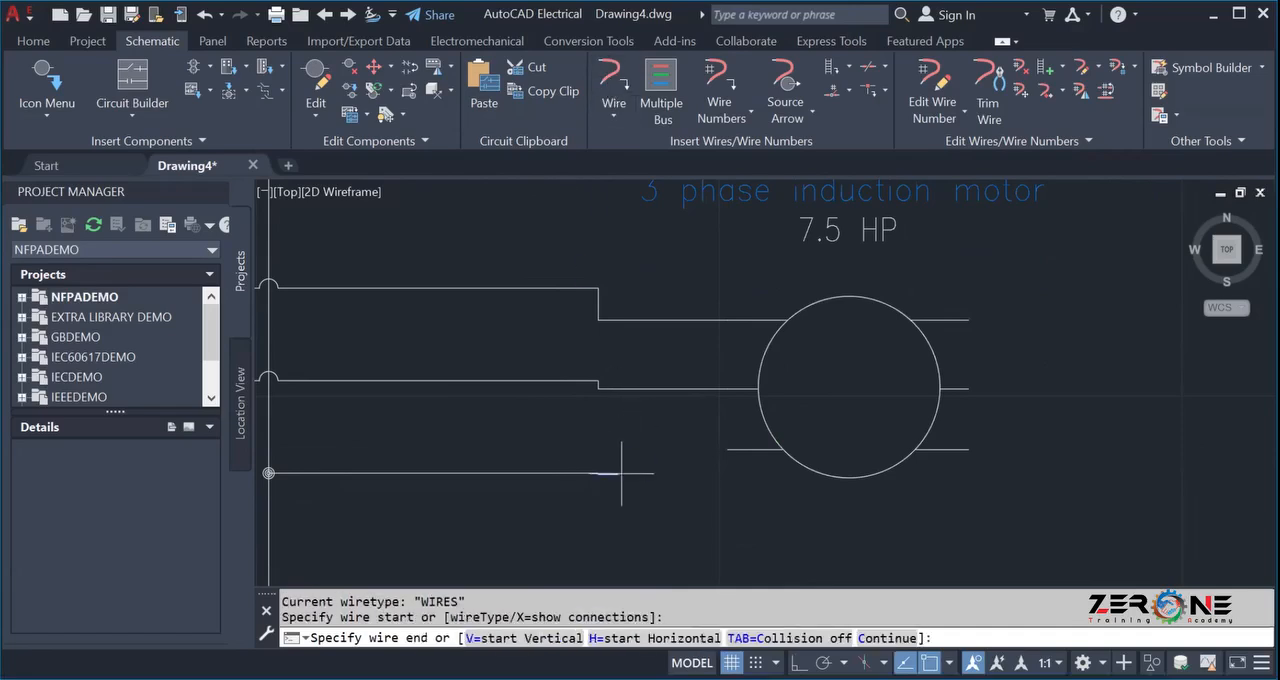
click(727, 449)
scroll(655, 431, down, 3)
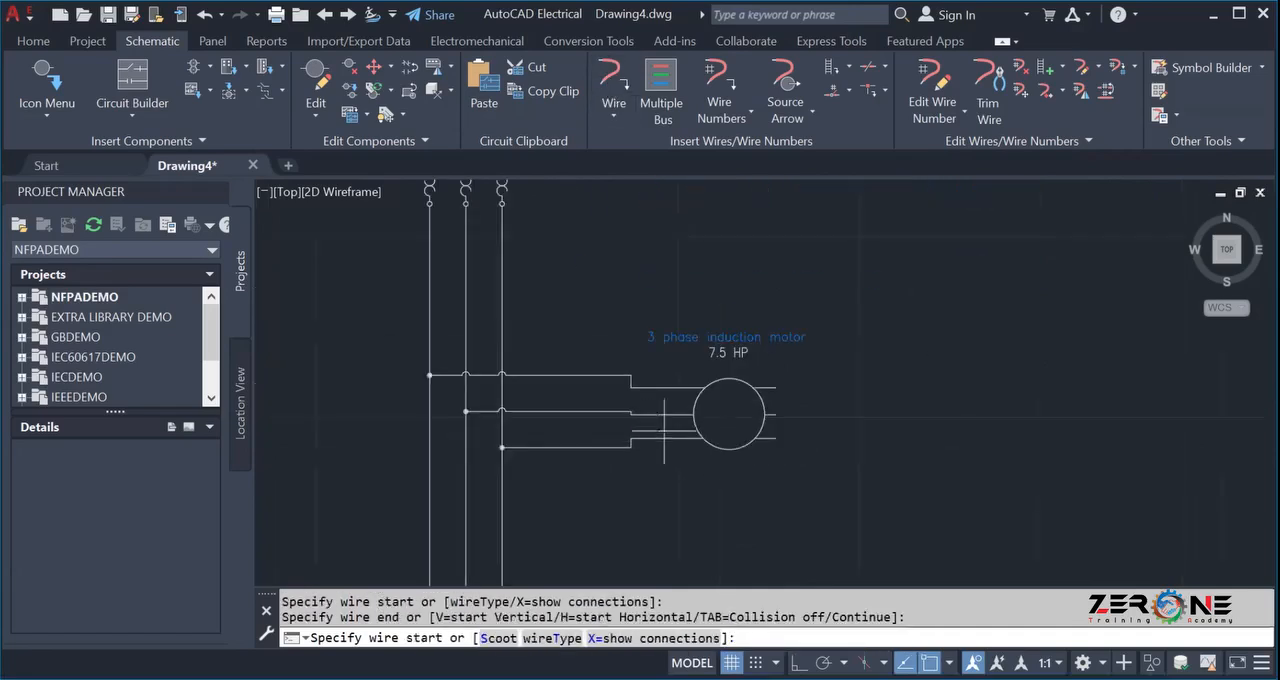
scroll(726, 393, down, 3)
scroll(660, 286, down, 2)
middle_drag(660, 286, 617, 310)
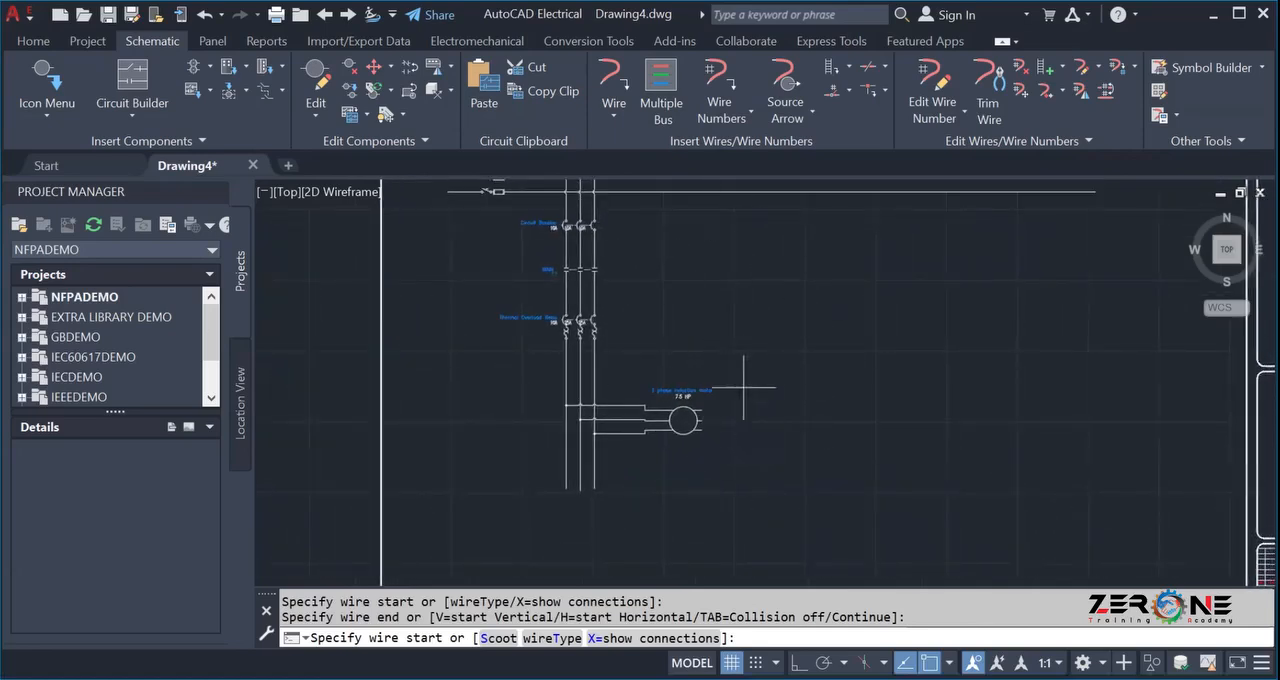
scroll(634, 465, up, 2)
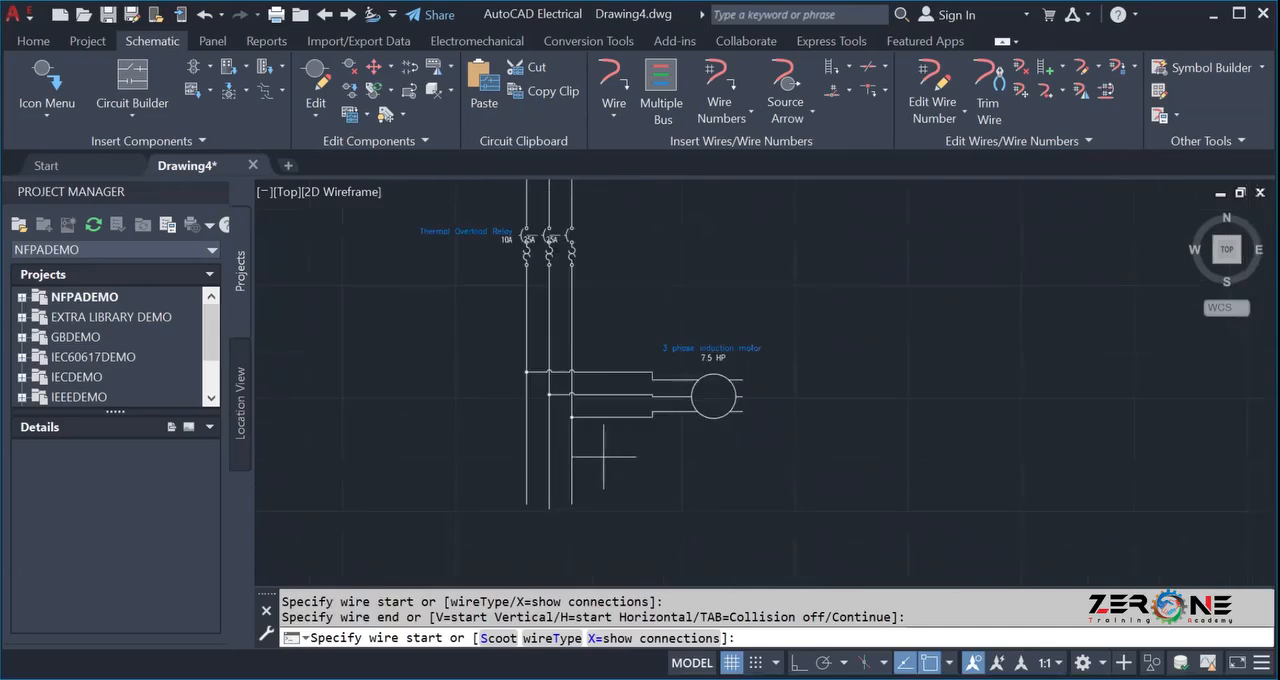
scroll(570, 455, up, 3)
key(Escape)
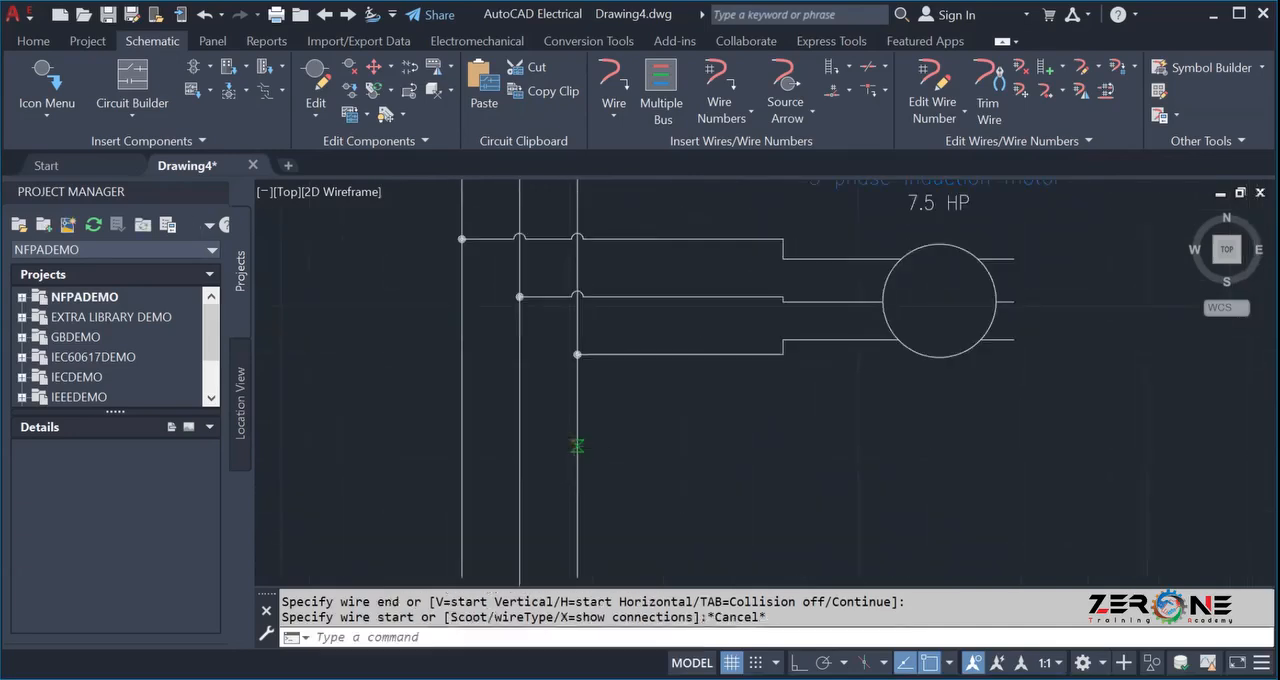
Trim the leftover ends of the three vertical phase wires below their junctions with the motor bus.
click(985, 90)
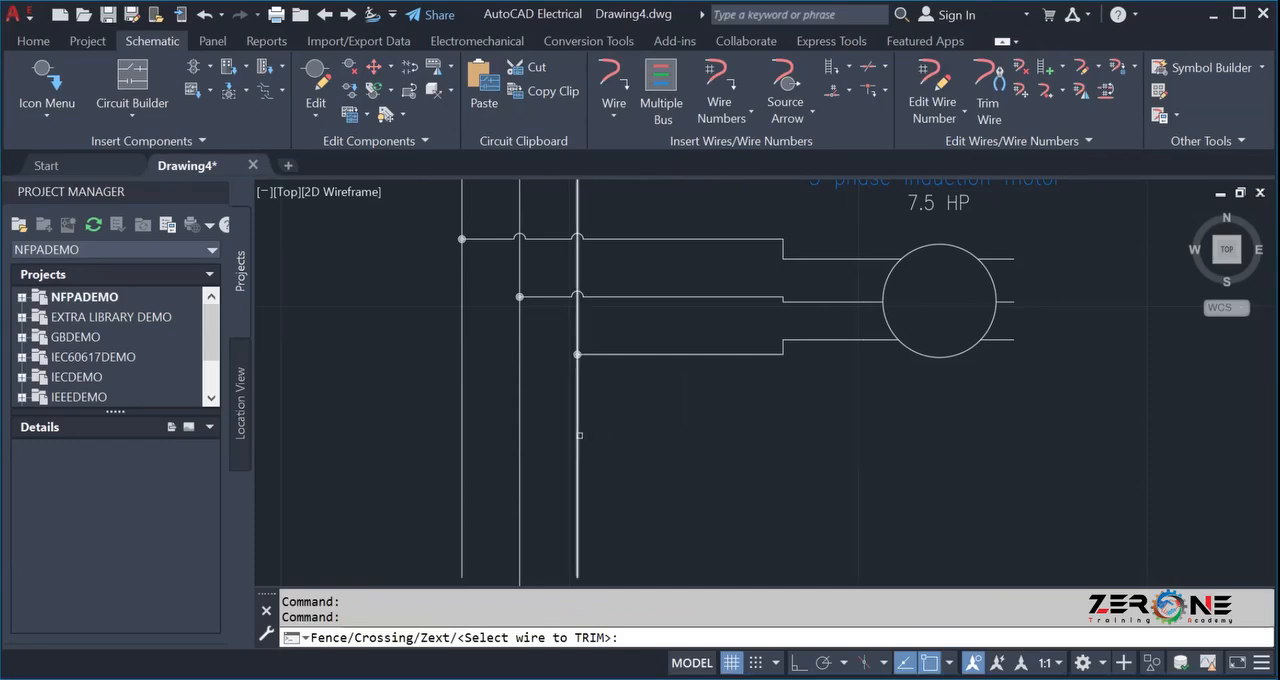
scroll(568, 415, up, 4)
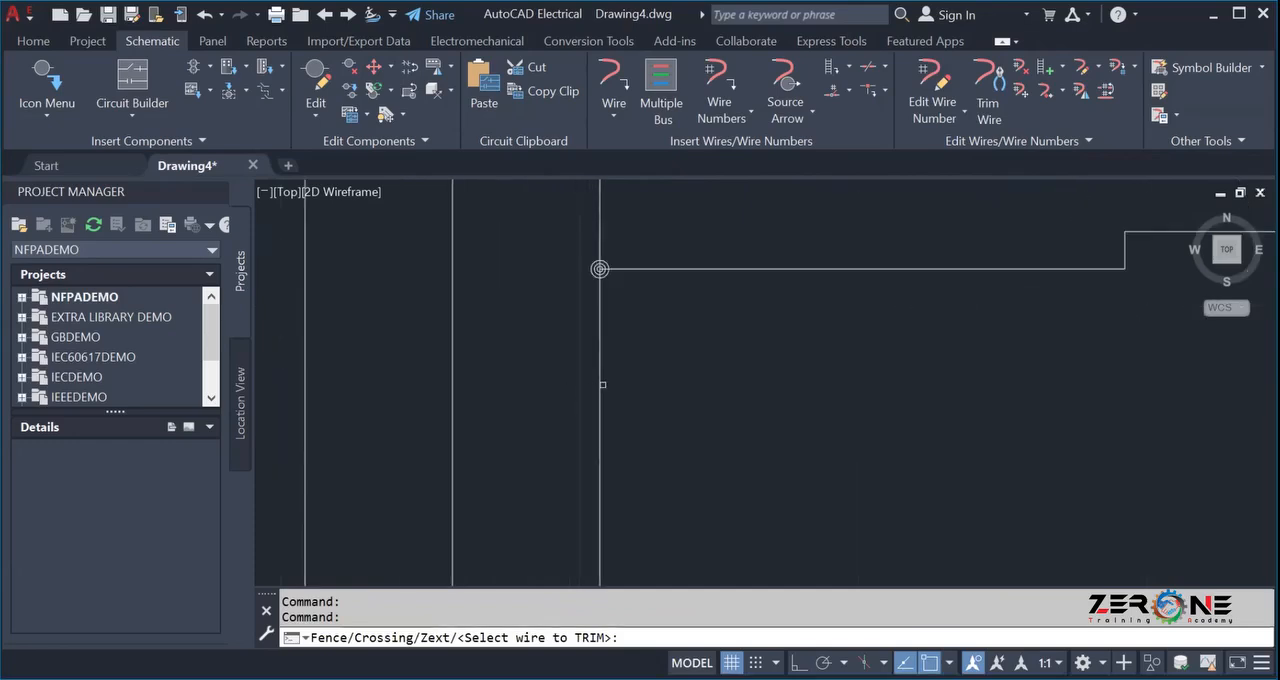
click(597, 384)
scroll(580, 385, down, 4)
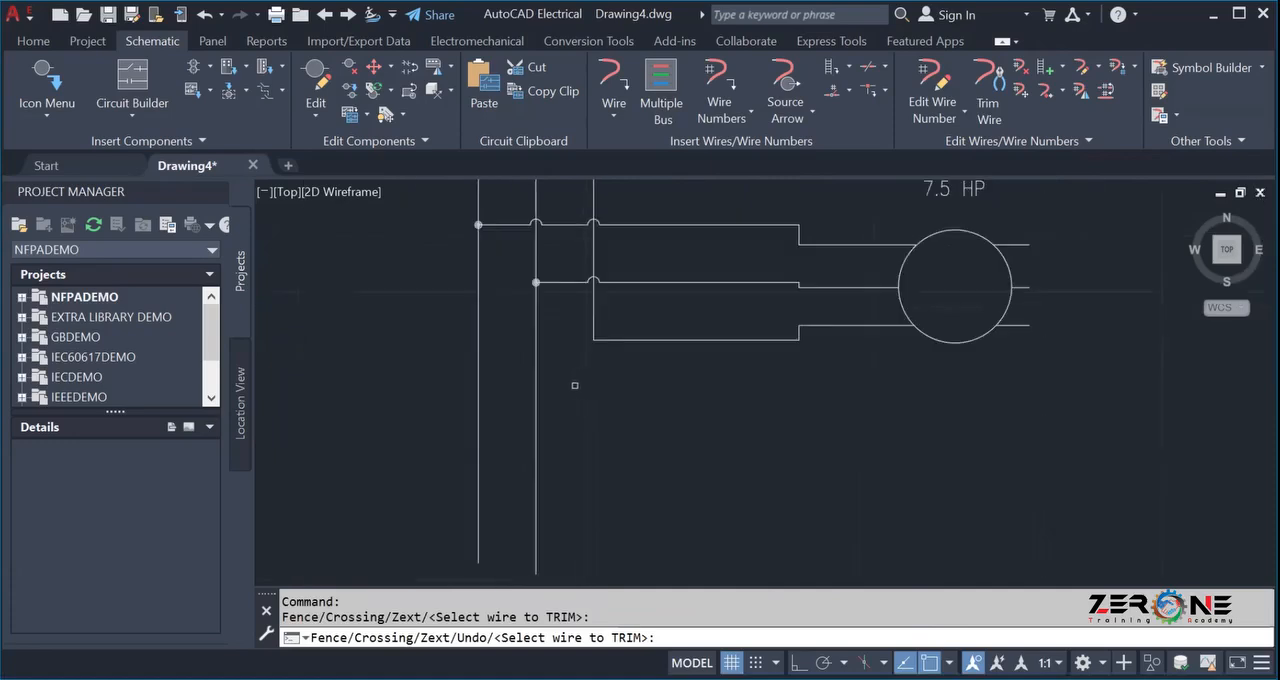
click(537, 393)
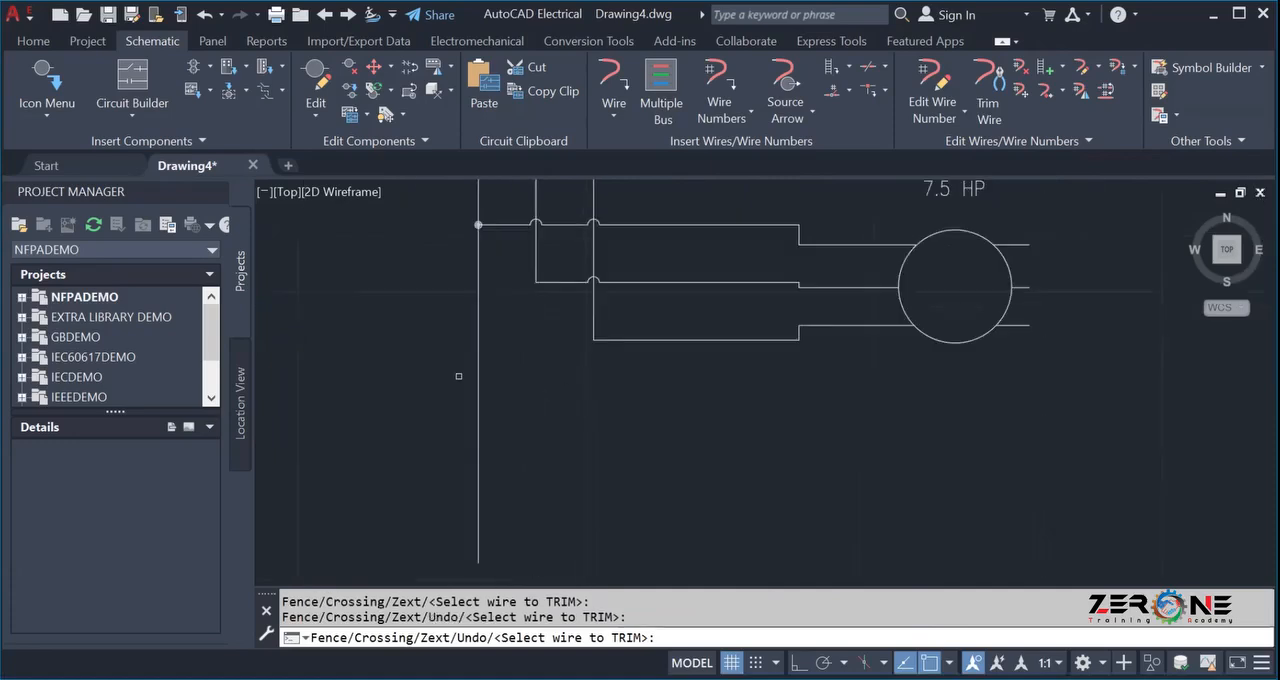
click(476, 374)
scroll(473, 382, down, 4)
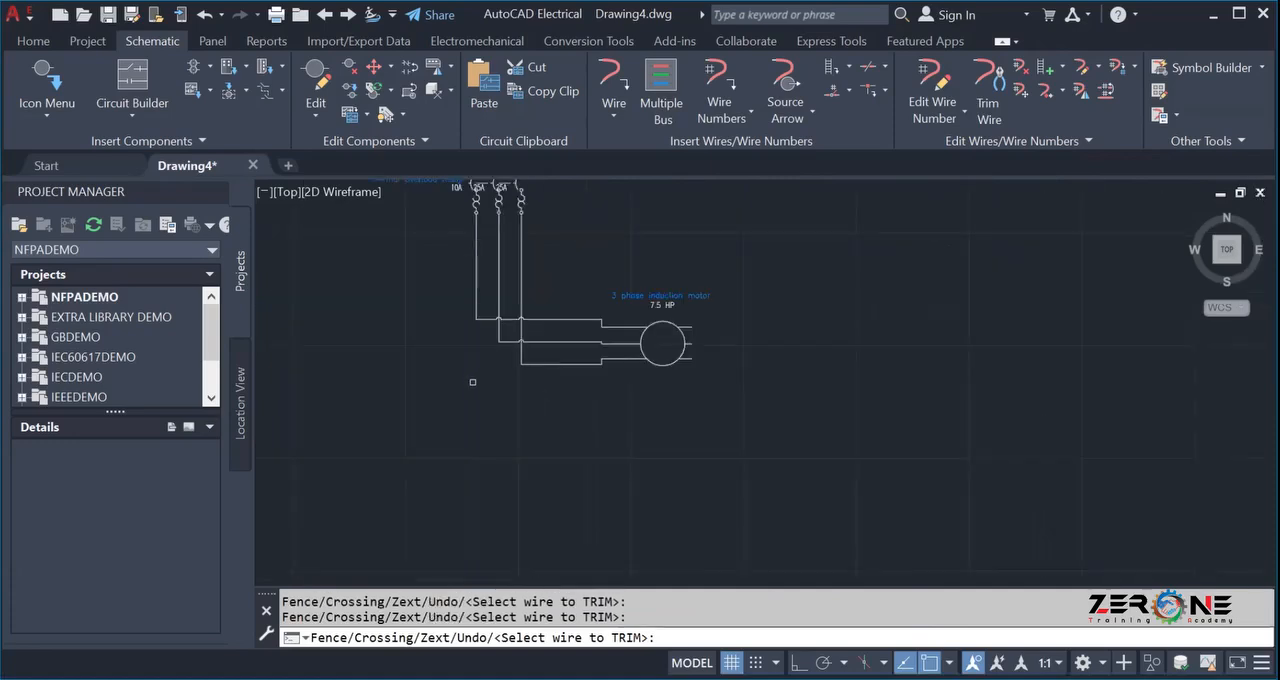
scroll(544, 389, down, 2)
key(Escape)
Scoot the thermal overload relay down its wires to just above the motor bus, including its linked components.
scroll(477, 397, up, 5)
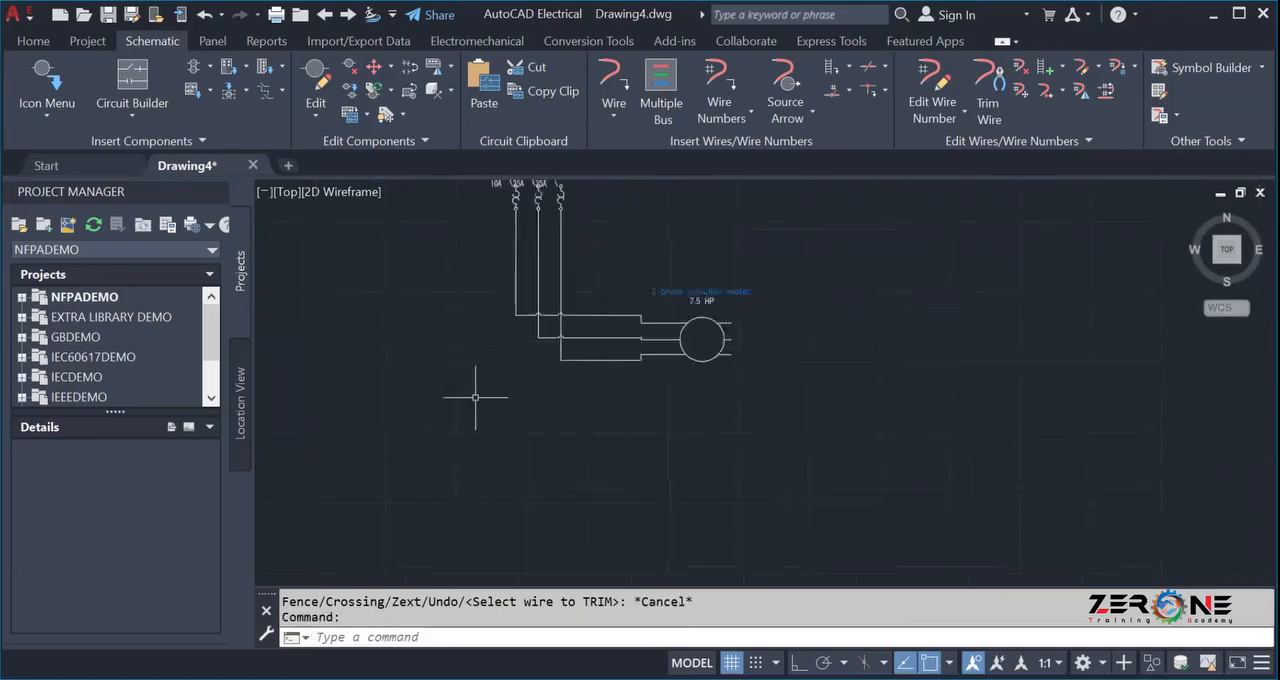
scroll(477, 397, down, 5)
scroll(648, 241, up, 2)
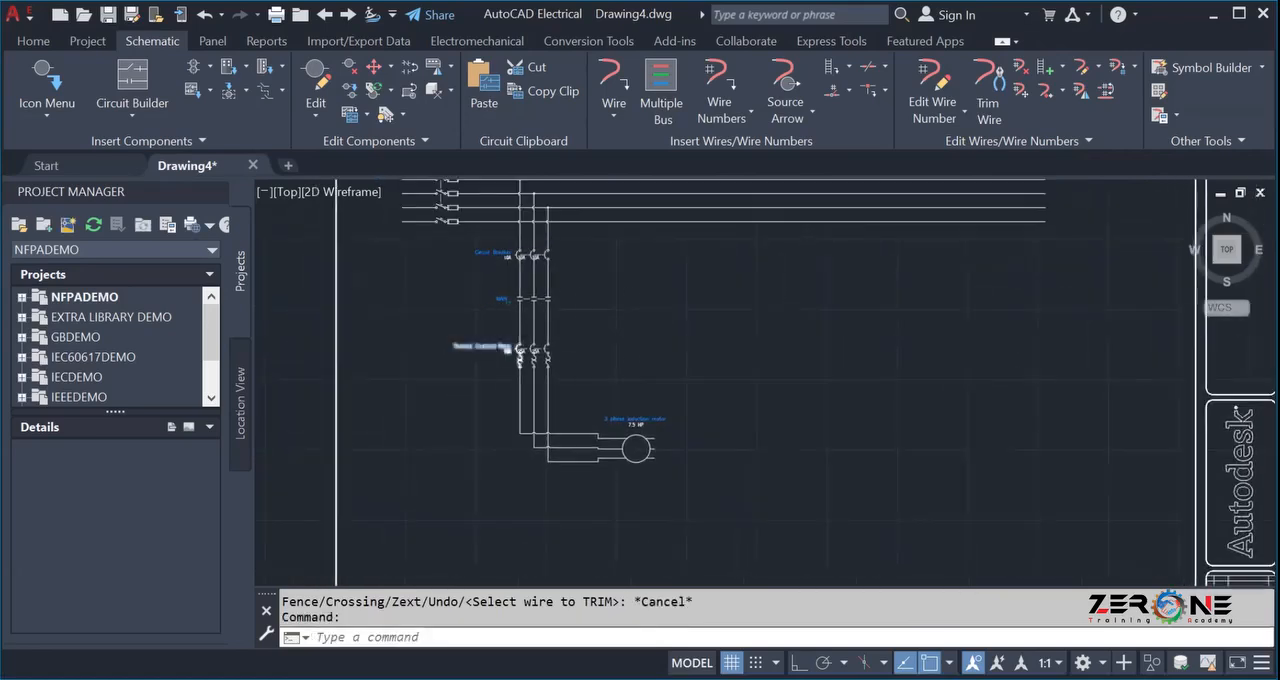
scroll(431, 250, up, 3)
click(348, 88)
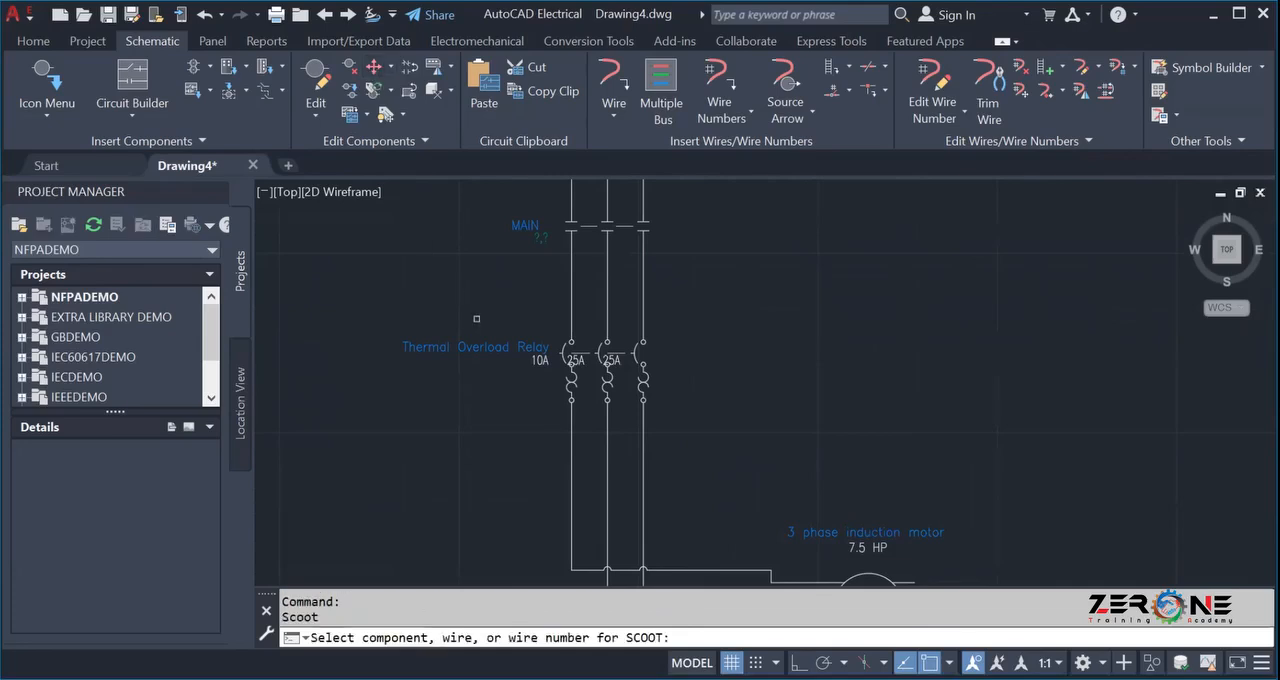
click(572, 380)
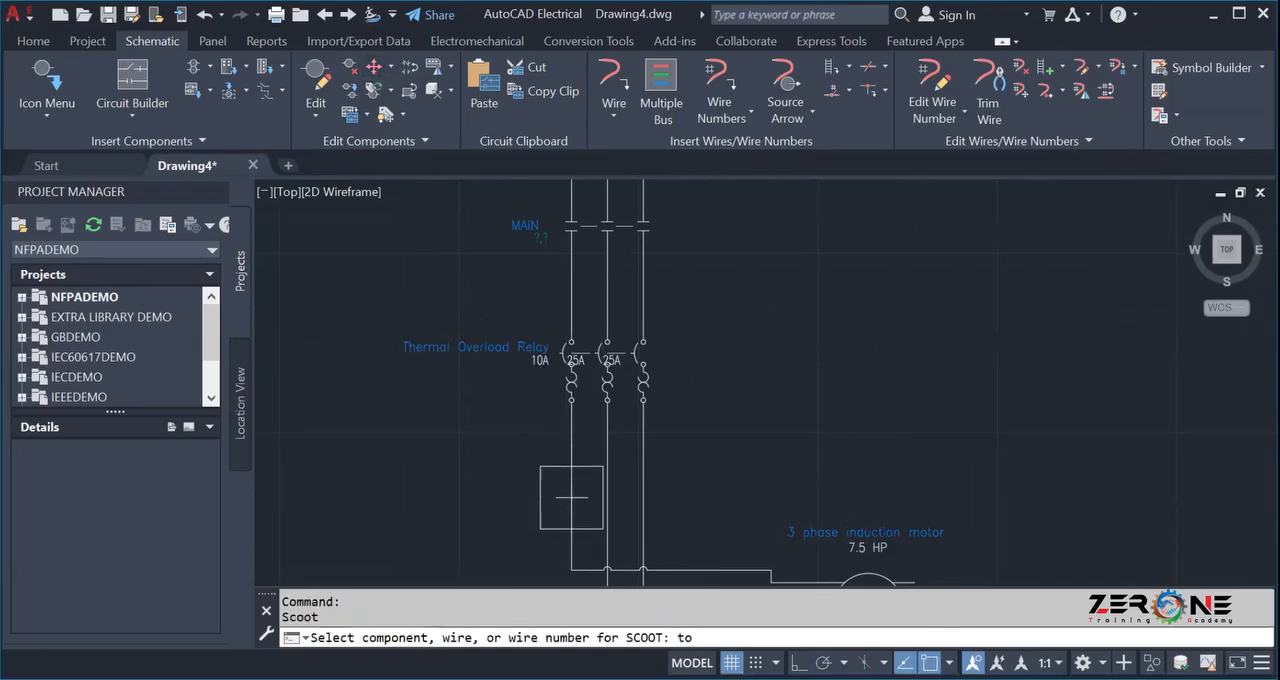
click(577, 514)
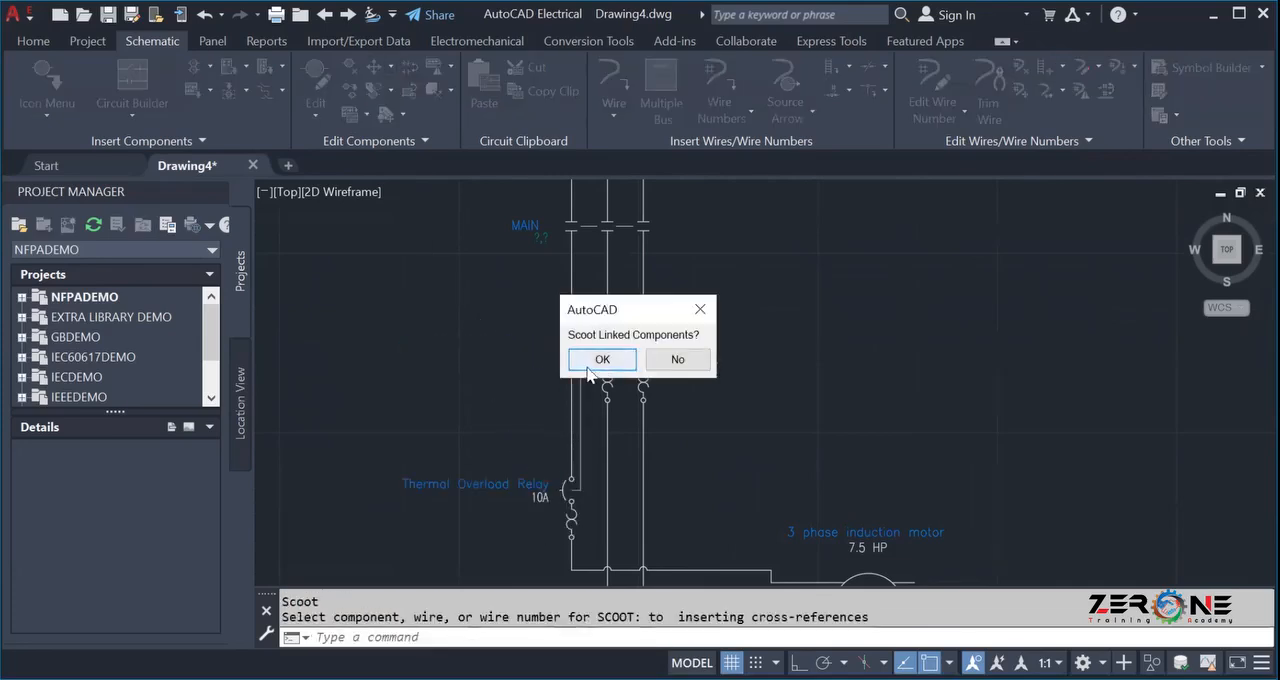
click(601, 360)
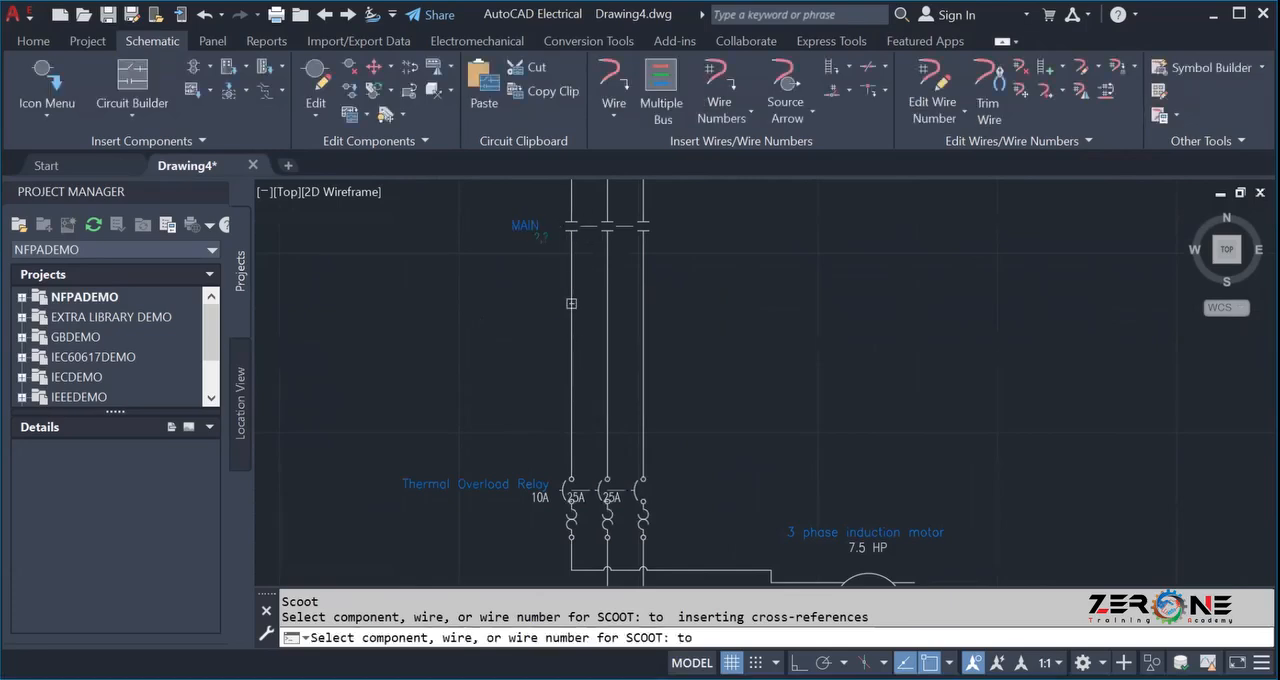
Scoot the MAIN contactor contacts down to about midway between the circuit breaker and the thermal overload relay.
click(561, 325)
scroll(776, 355, down, 3)
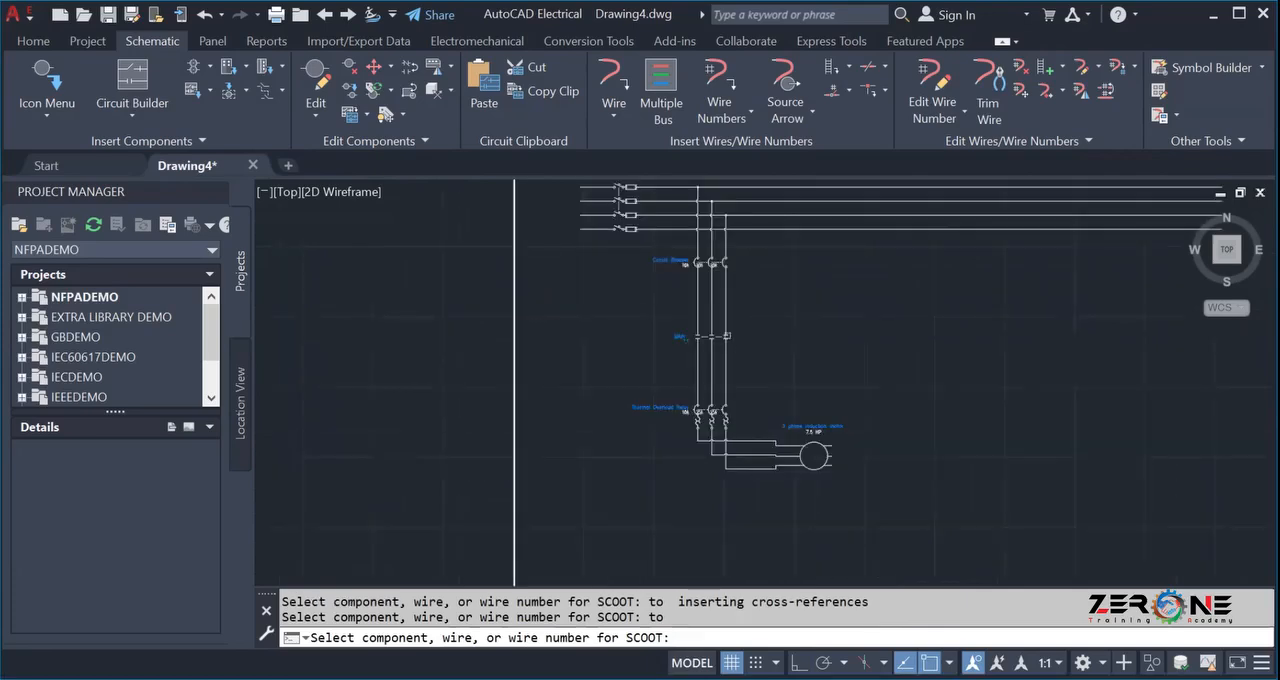
key(Escape)
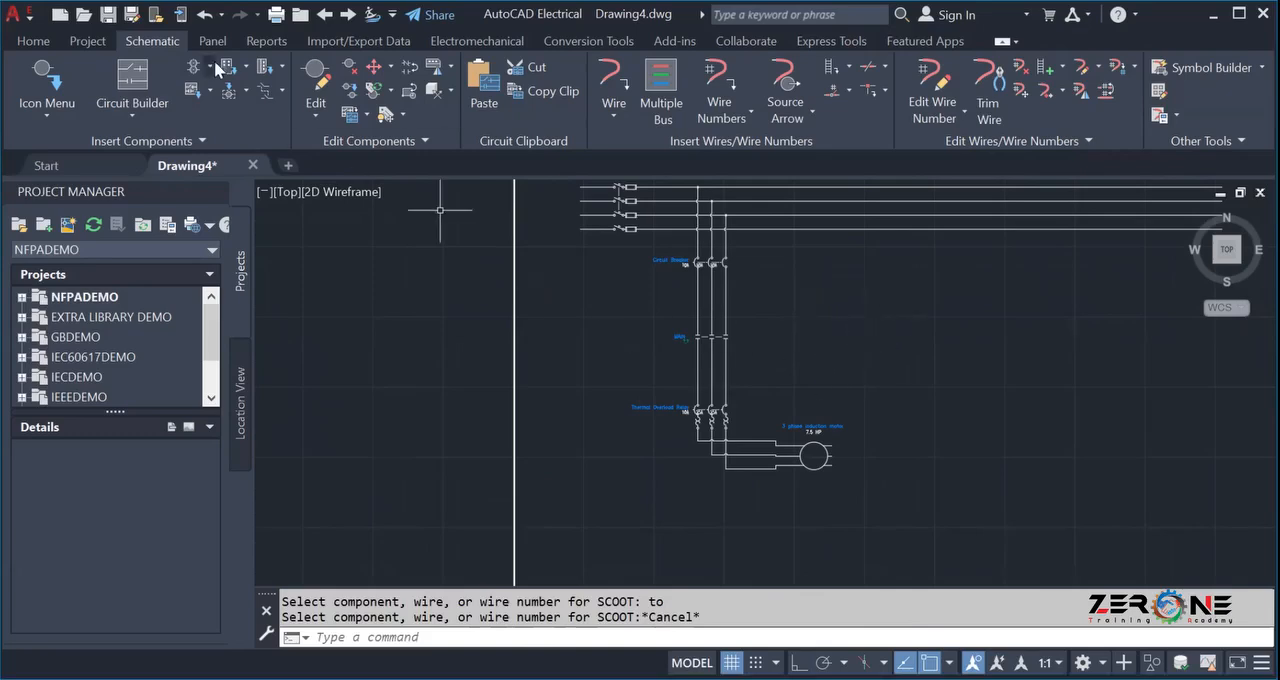
Draw a three-wire bus with 0.5 spacing from the phase lines below the circuit breaker, across and down past the motor's right side.
click(661, 82)
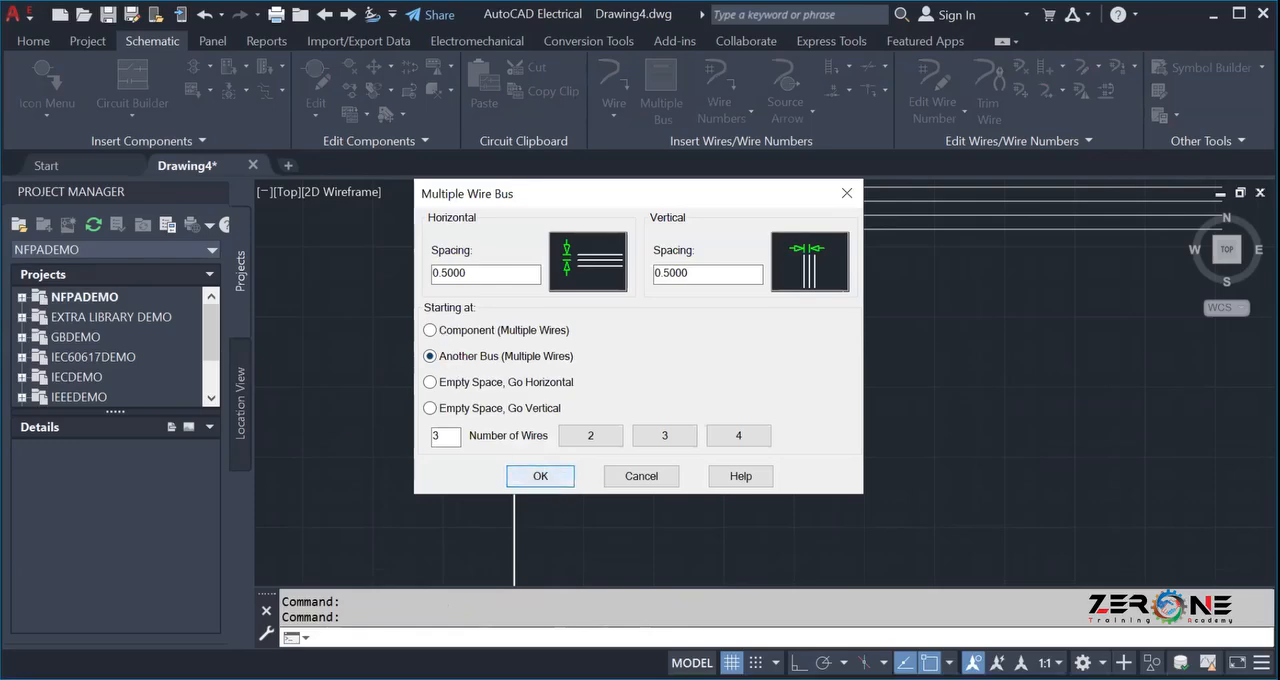
click(540, 476)
click(691, 269)
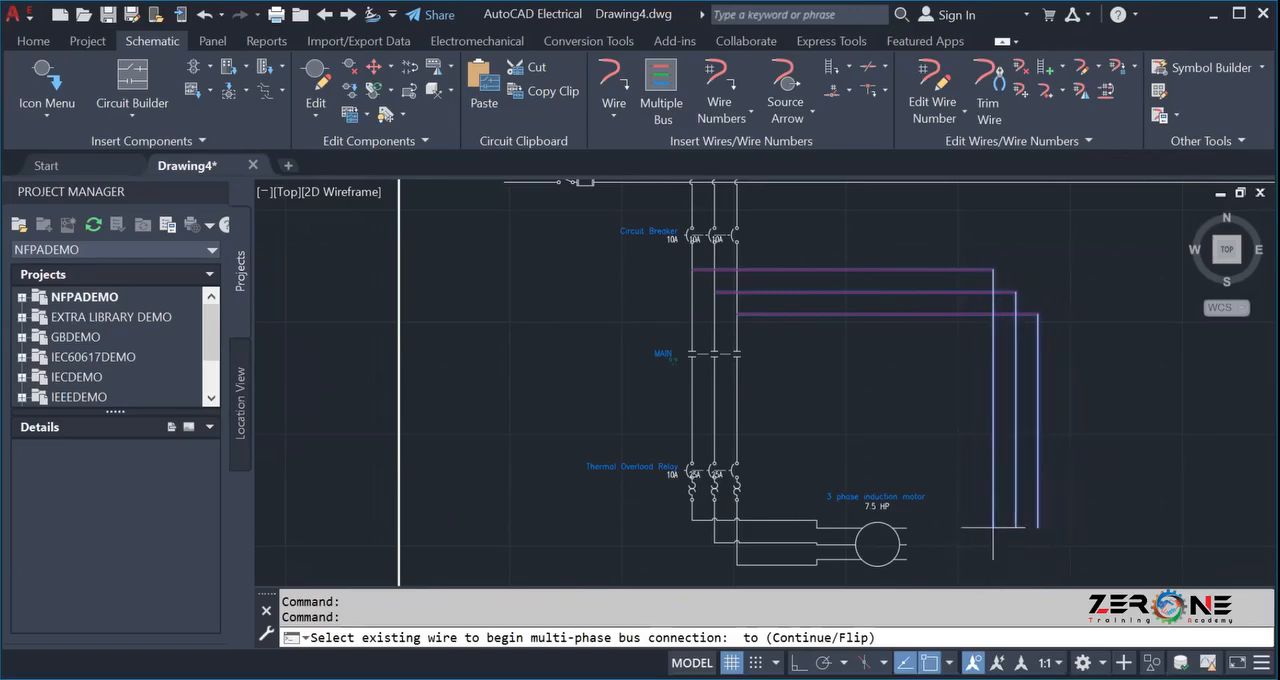
scroll(1023, 510, down, 2)
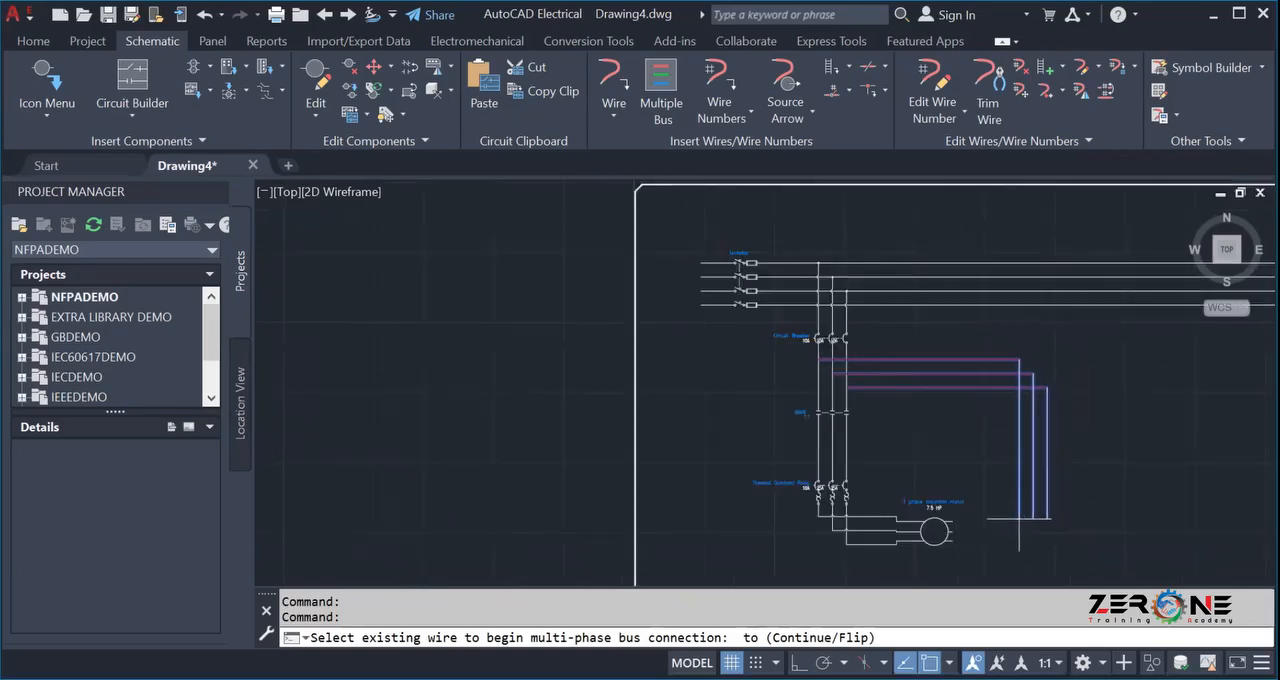
scroll(1075, 522, down, 1)
scroll(1035, 505, down, 1)
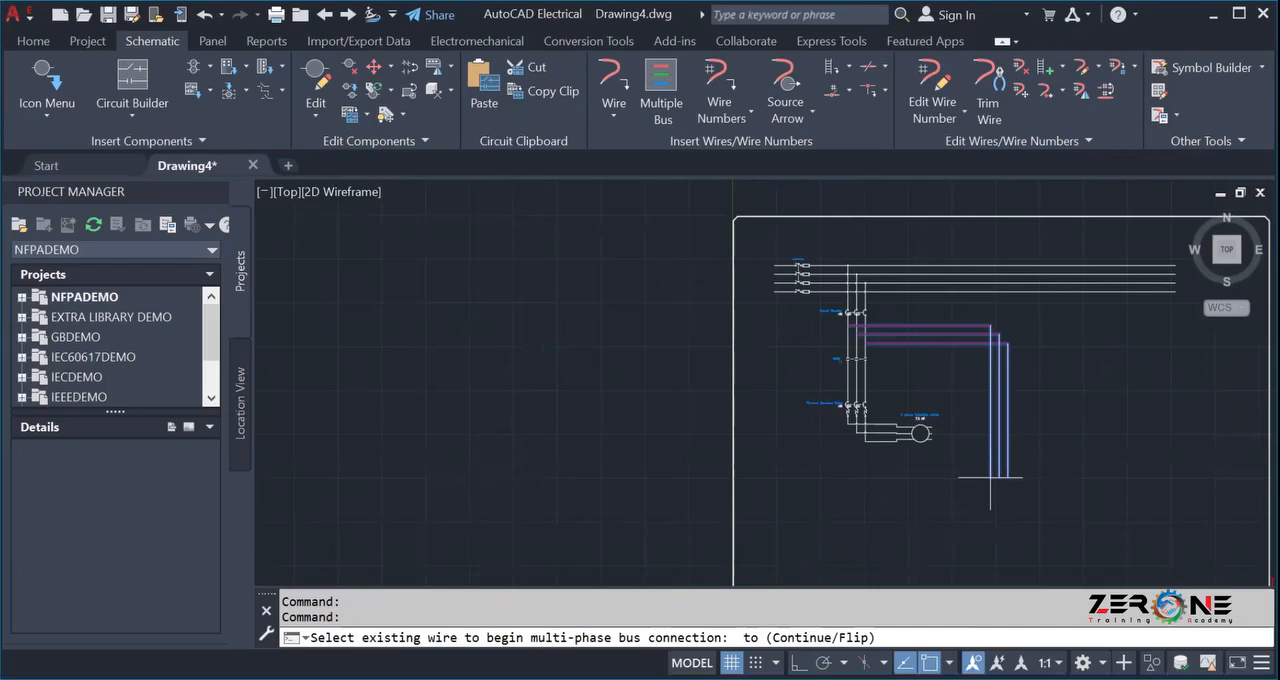
click(982, 478)
scroll(898, 462, up, 4)
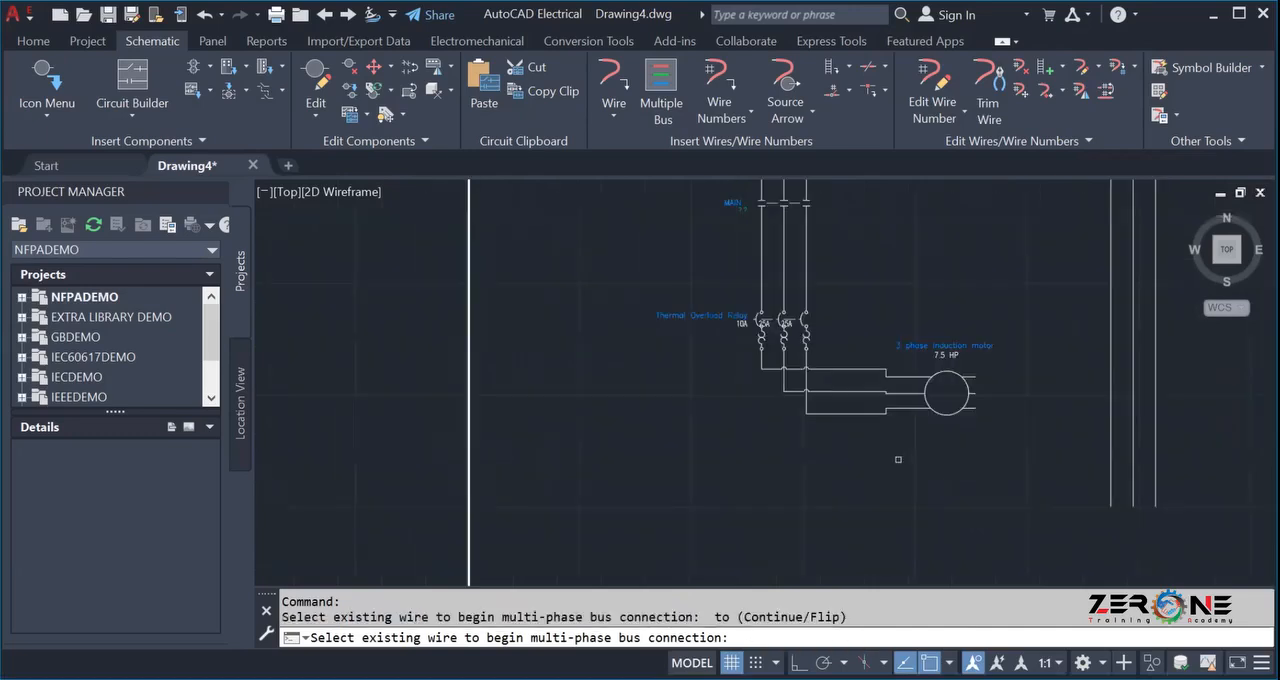
middle_drag(923, 468, 796, 509)
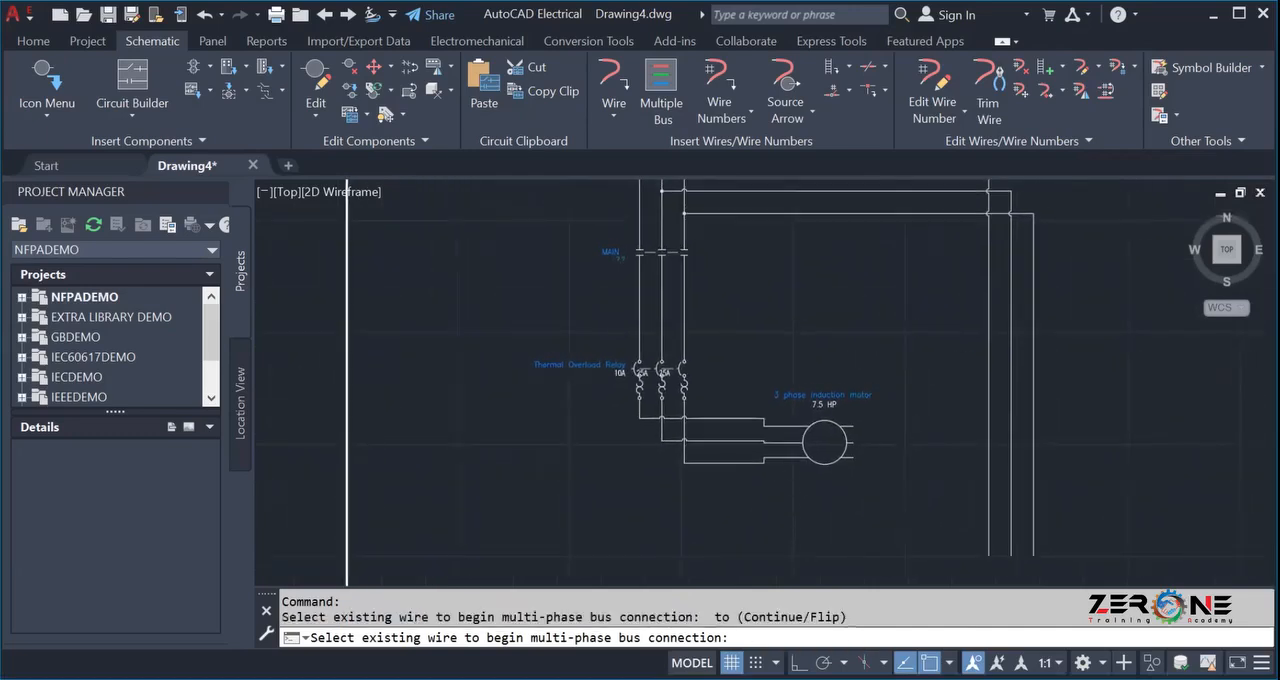
key(Escape)
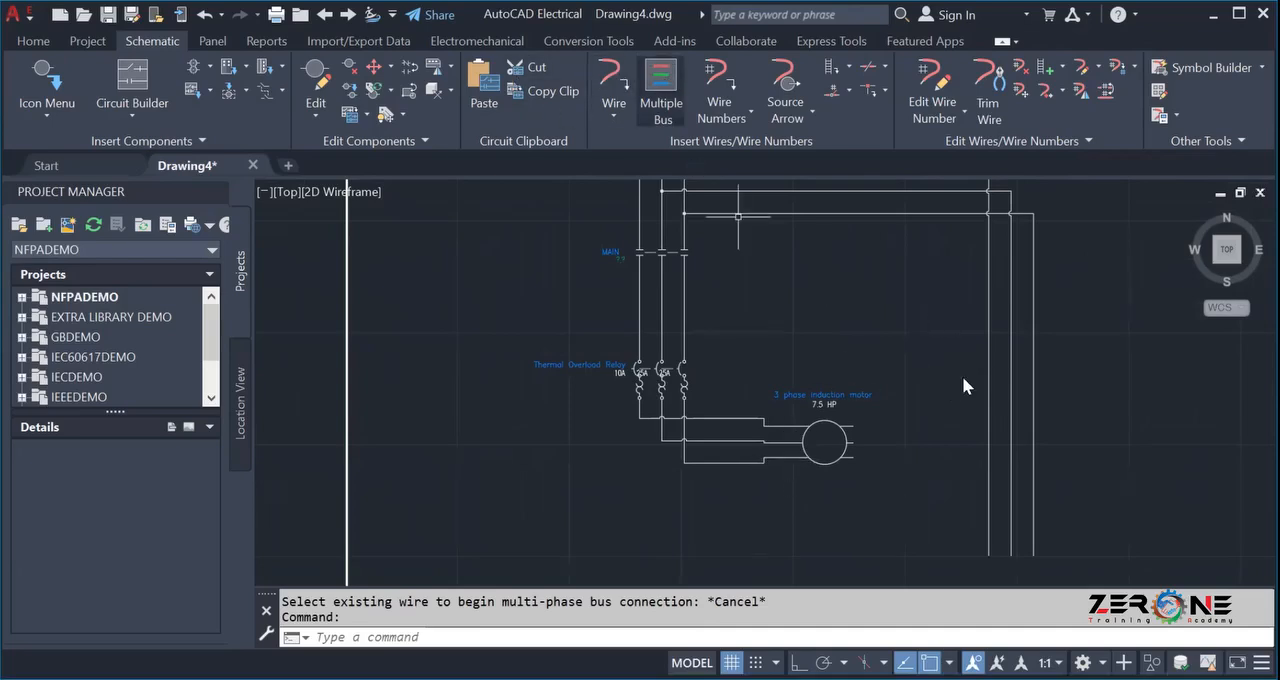
key(Return)
click(562, 477)
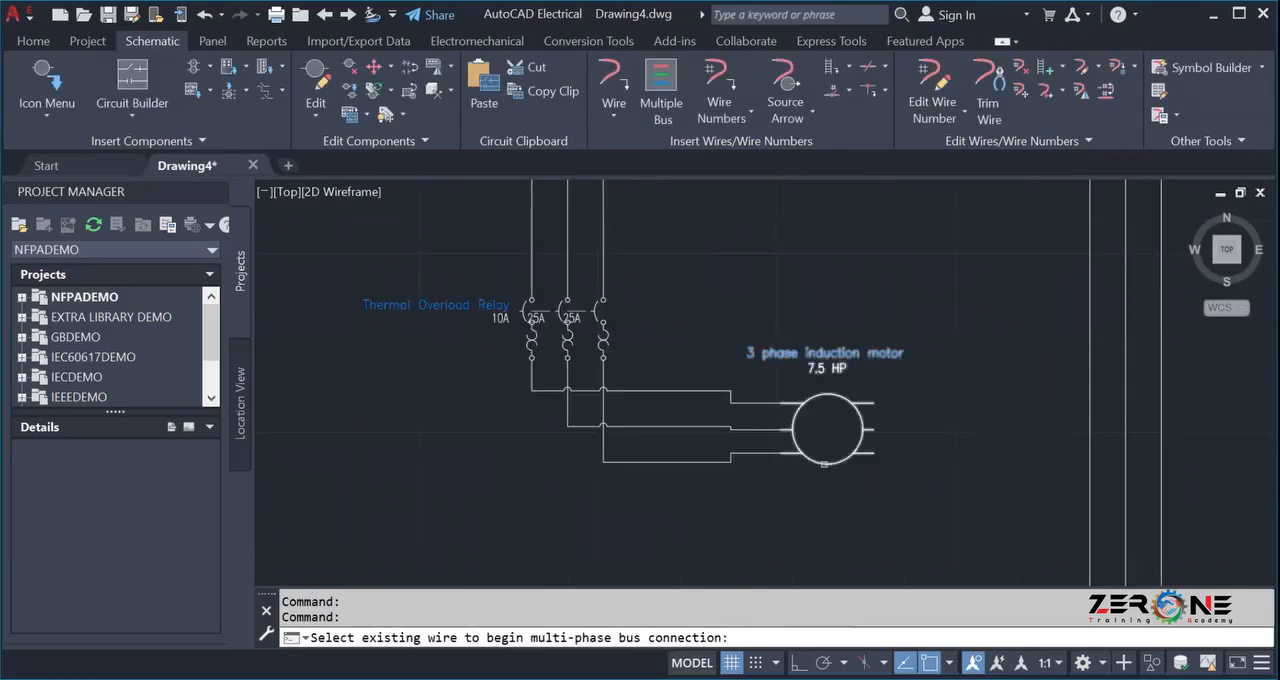
click(1160, 401)
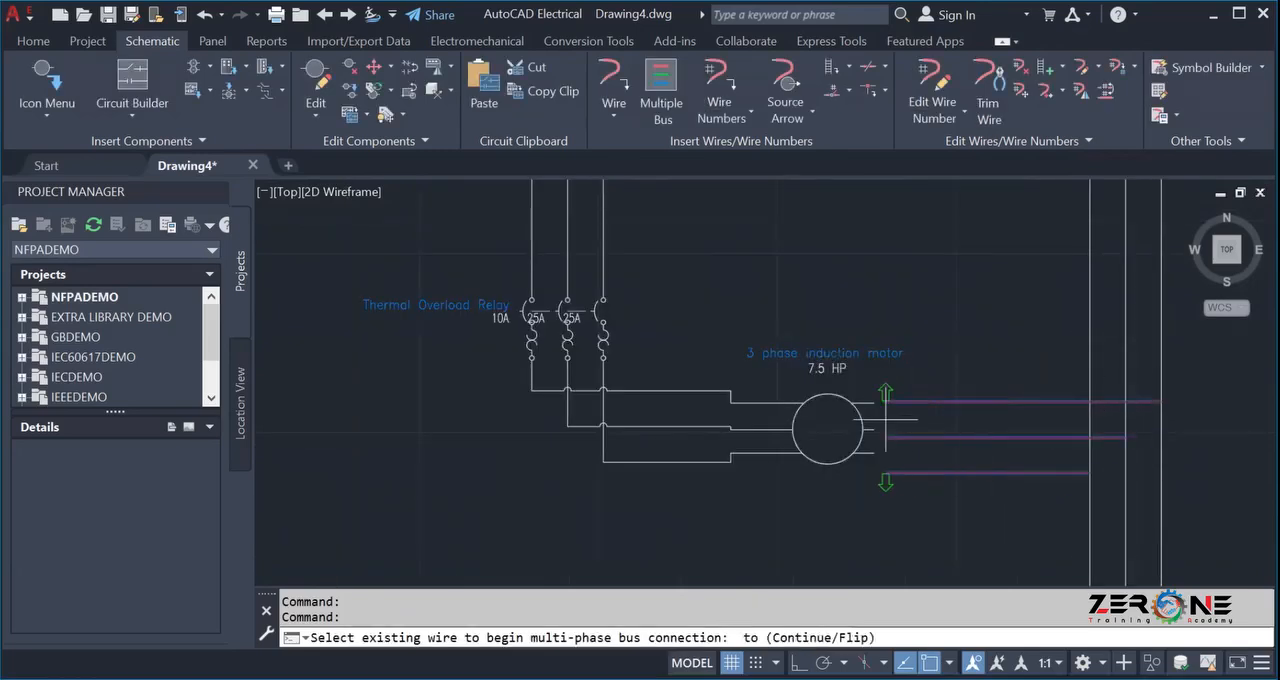
key(Escape)
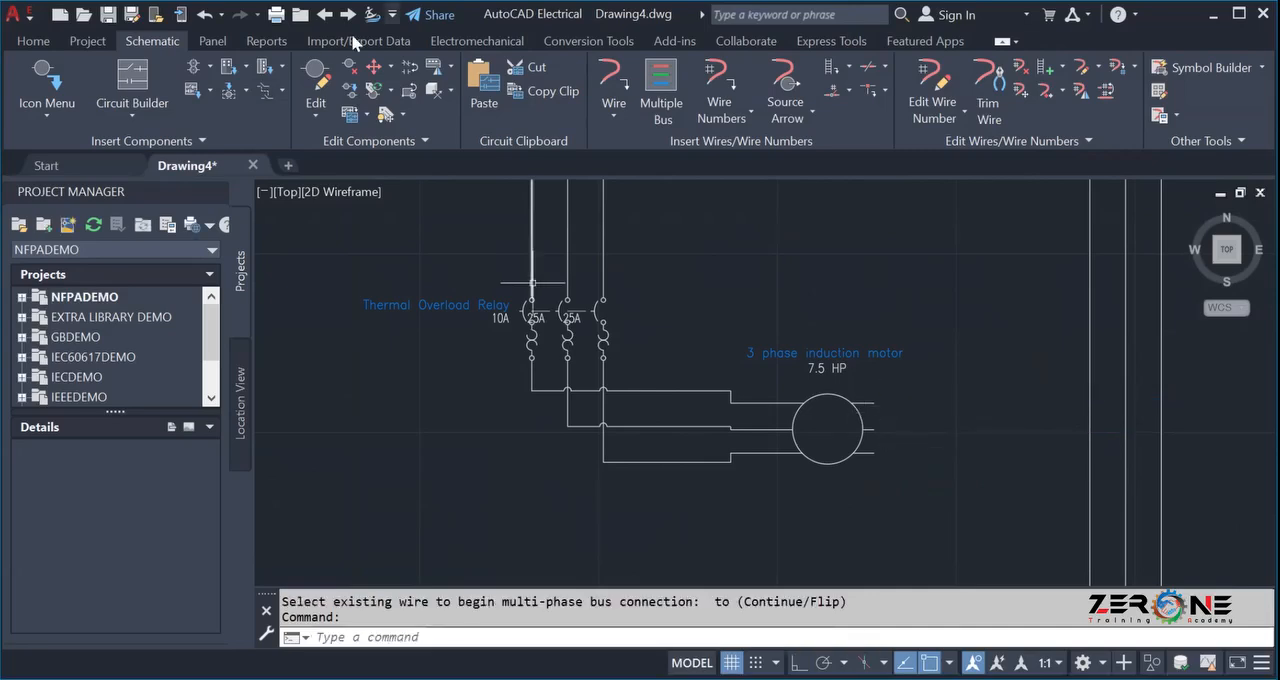
key(Return)
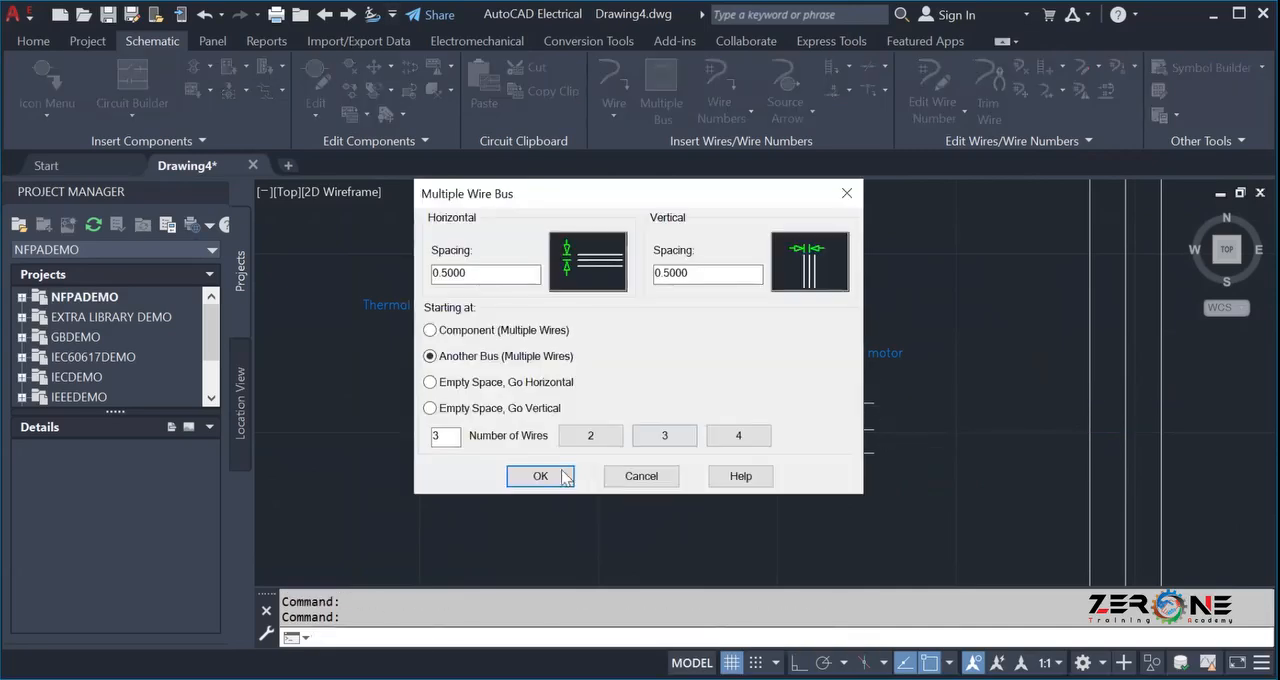
key(Return)
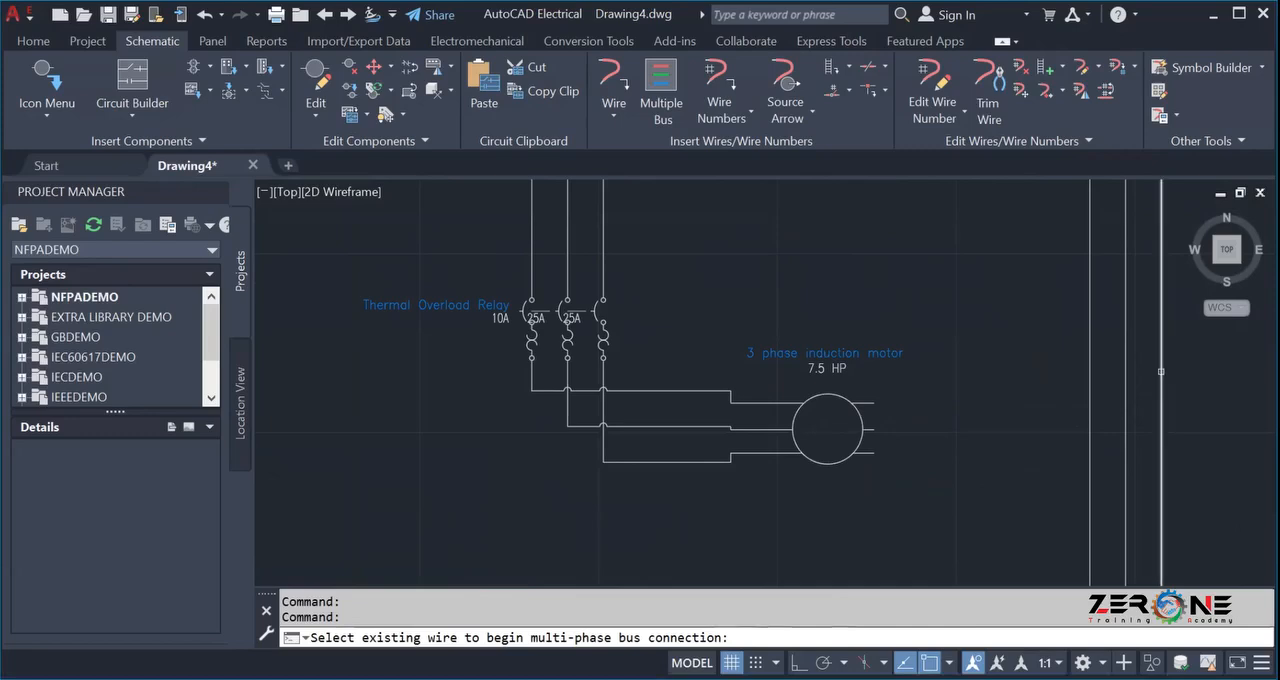
key(Escape)
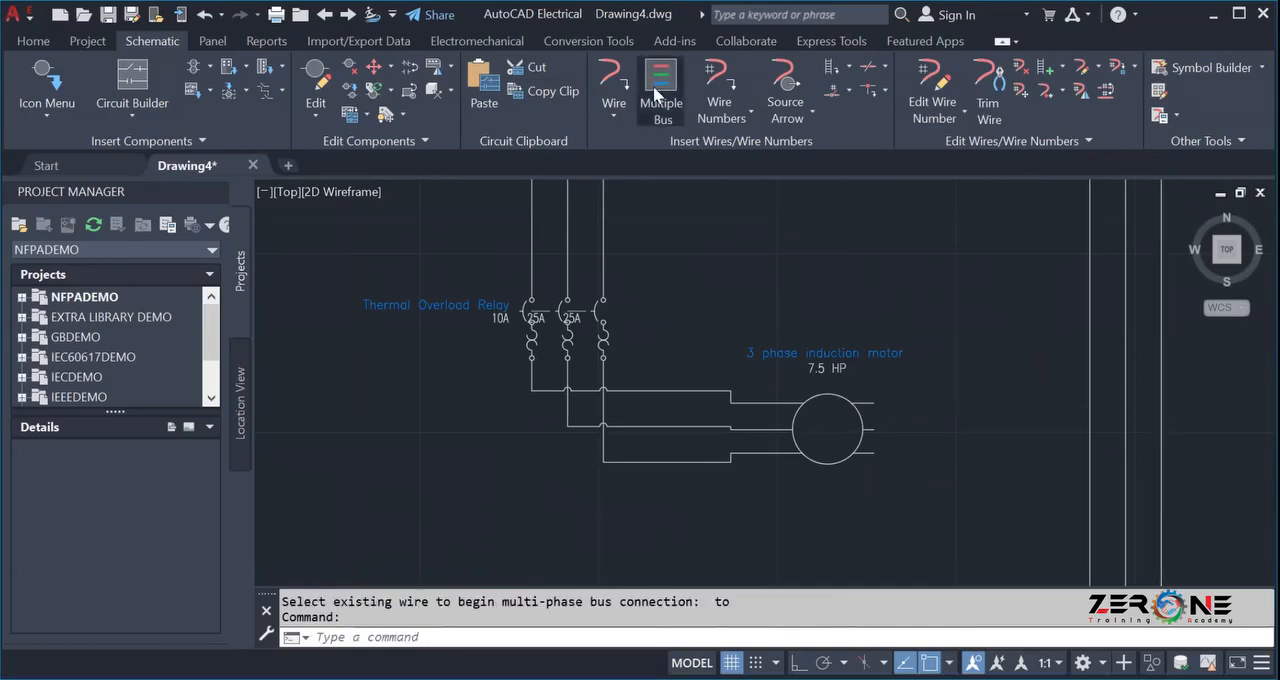
Draw a three-wire bus with 0.3 horizontal spacing from the vertical wires beside the motor to just short of its right terminals.
click(653, 86)
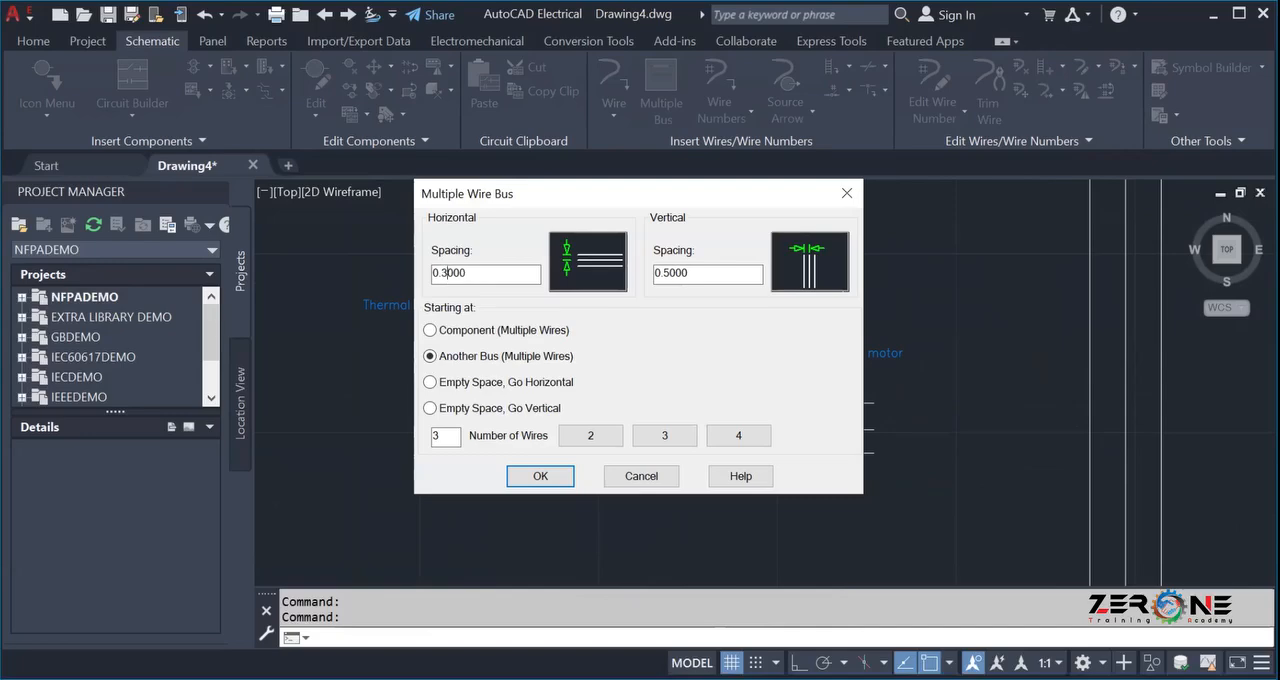
click(540, 476)
key(Escape)
key(Return)
click(540, 476)
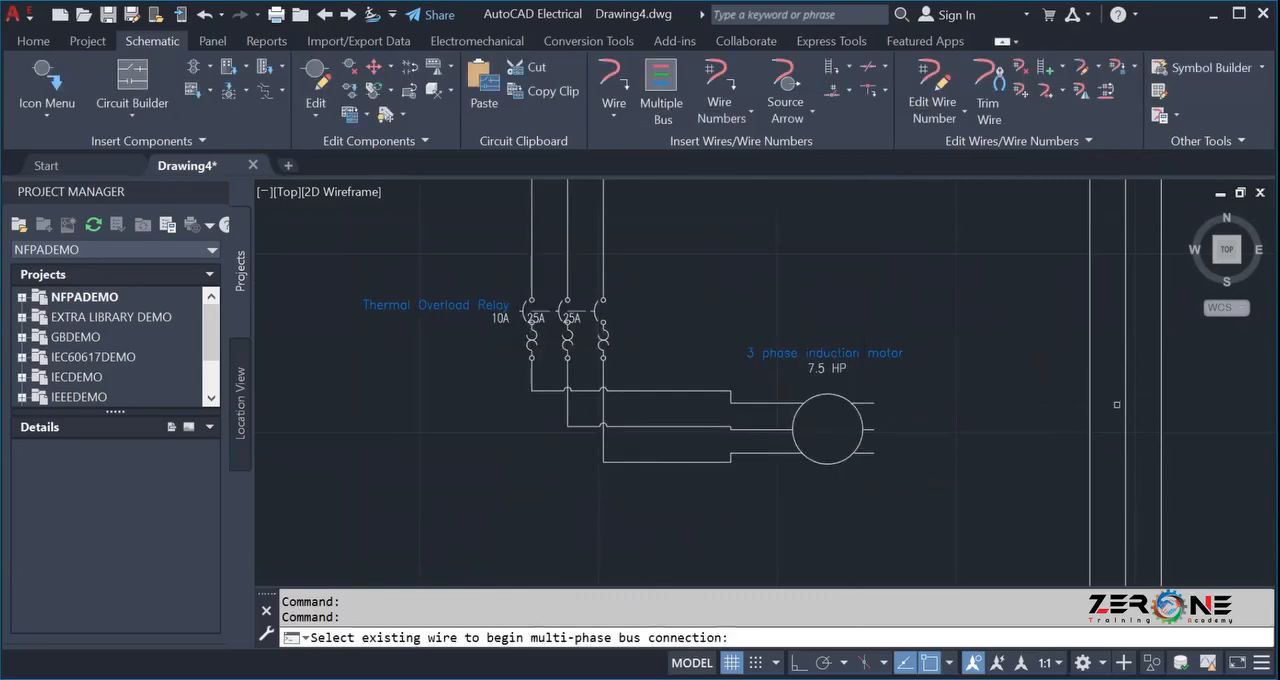
click(1163, 383)
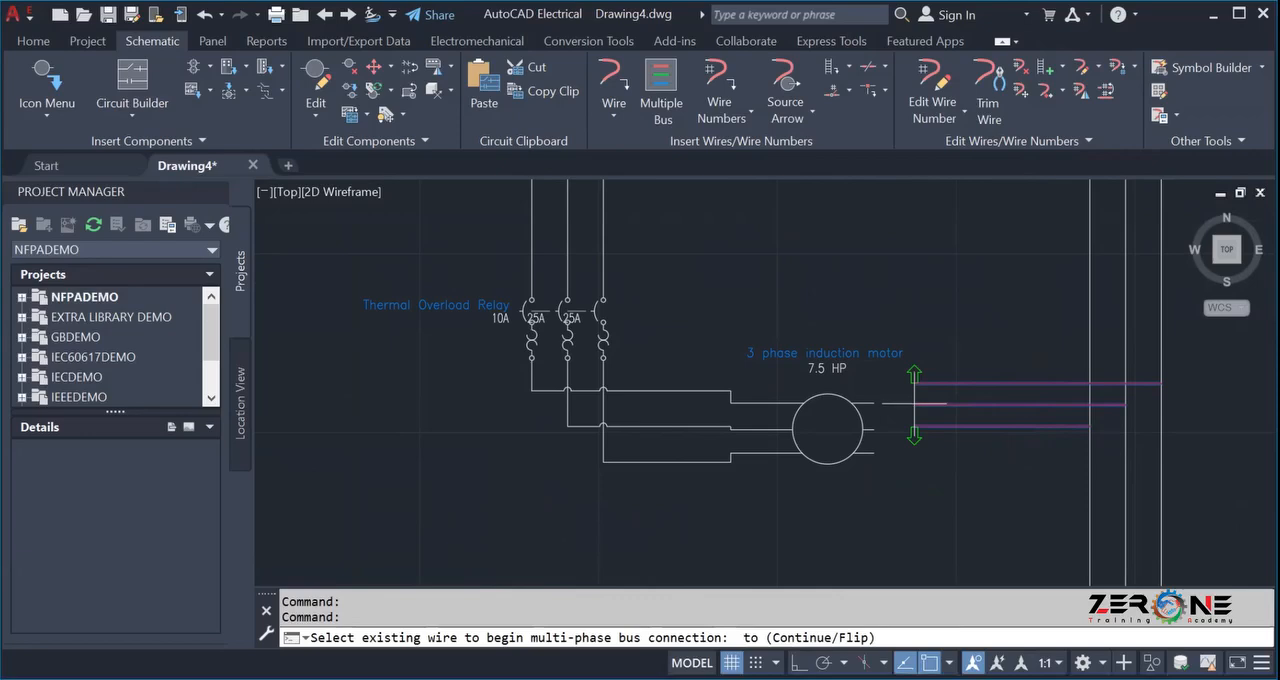
click(914, 402)
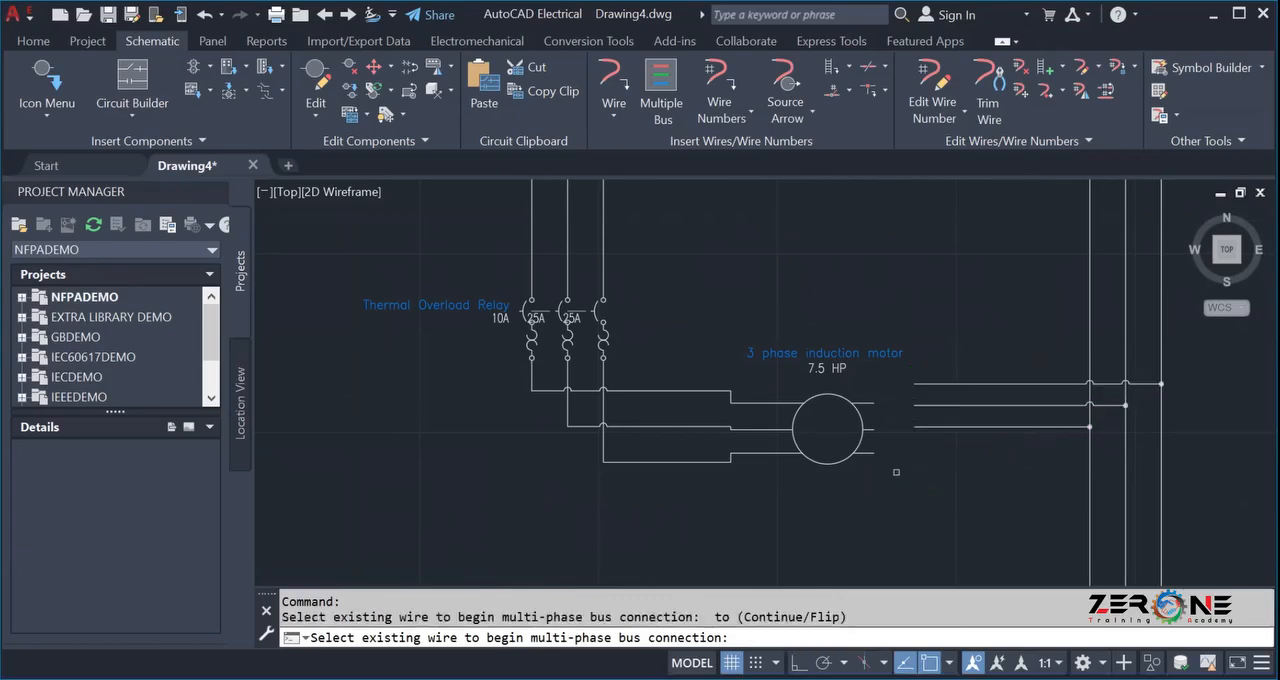
key(Escape)
Try to scoot the upper wire of the new horizontal bus down toward the level of the motor's upper right terminal.
click(899, 369)
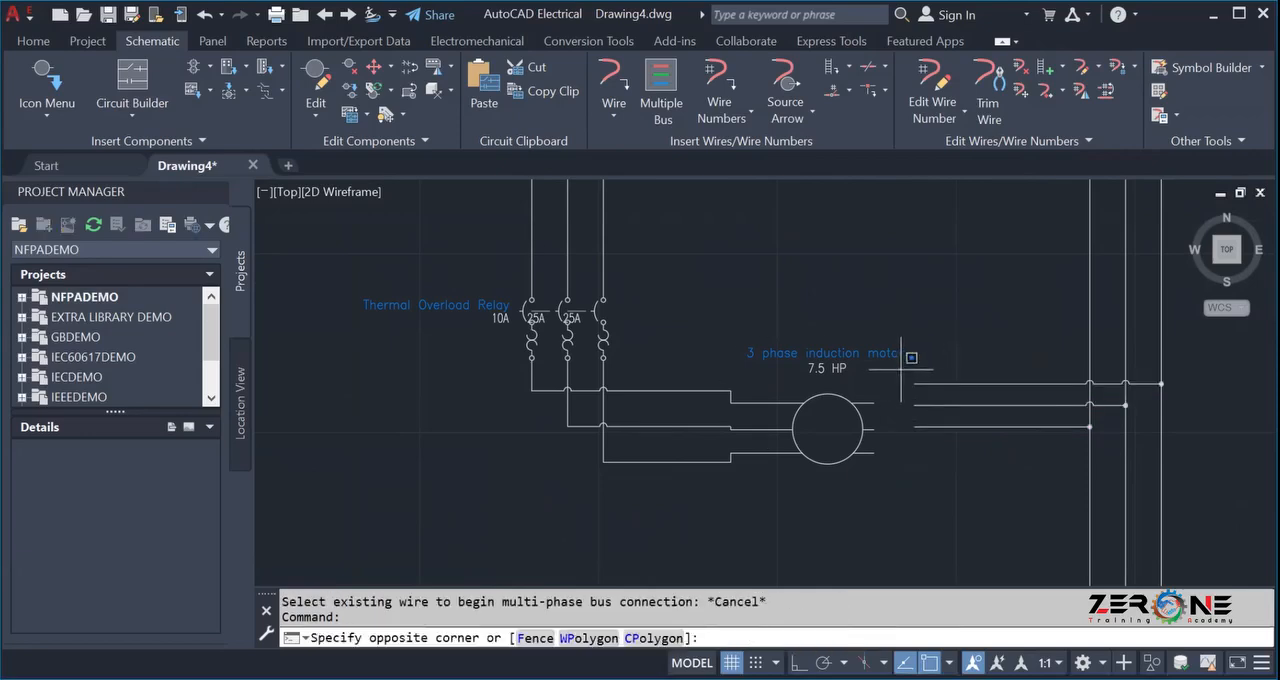
click(1232, 437)
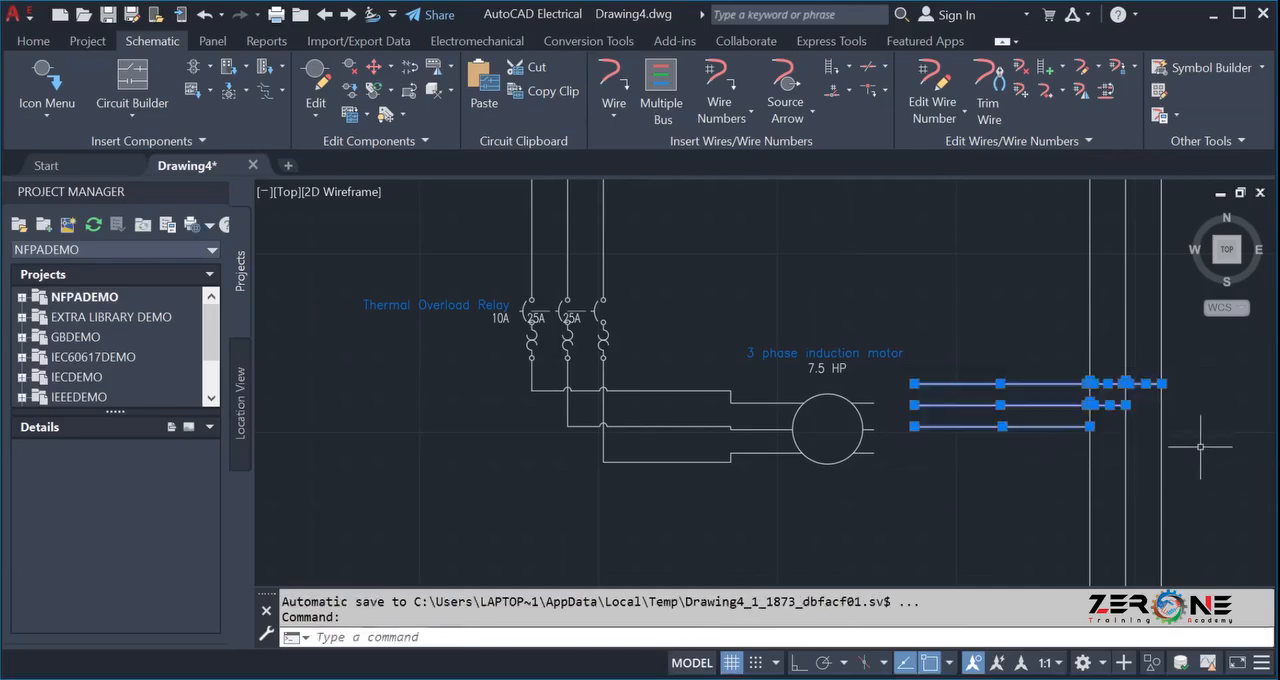
click(374, 66)
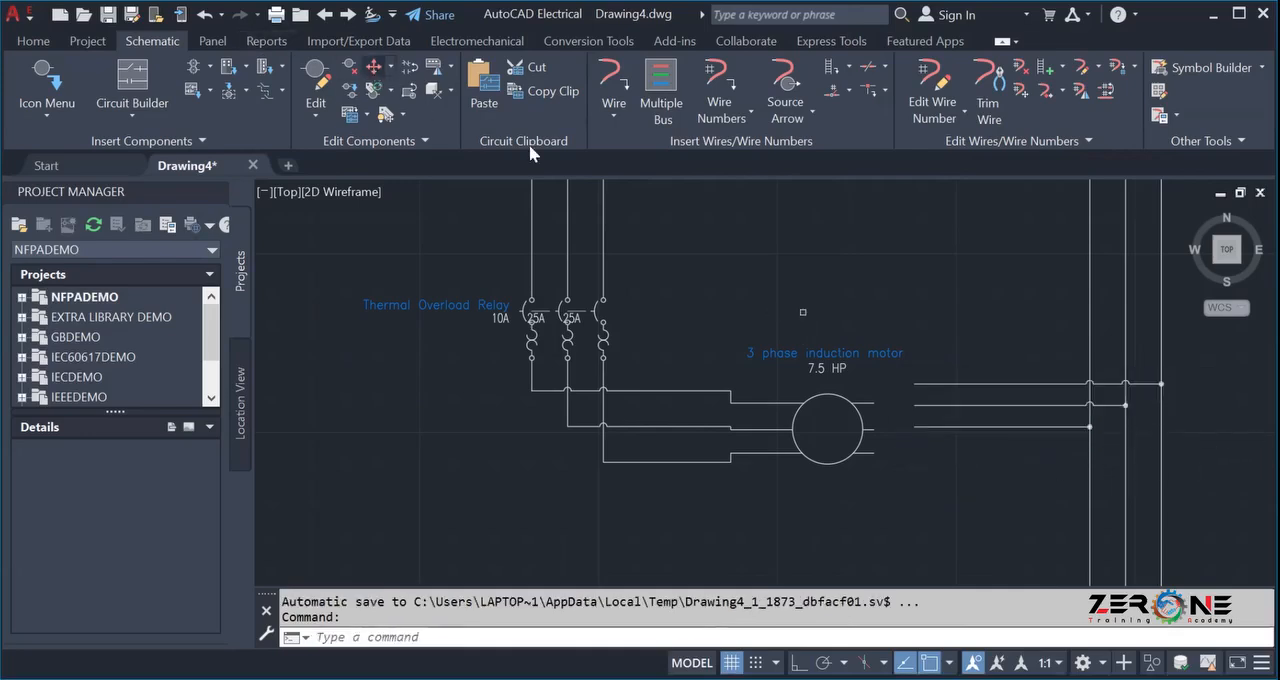
click(896, 373)
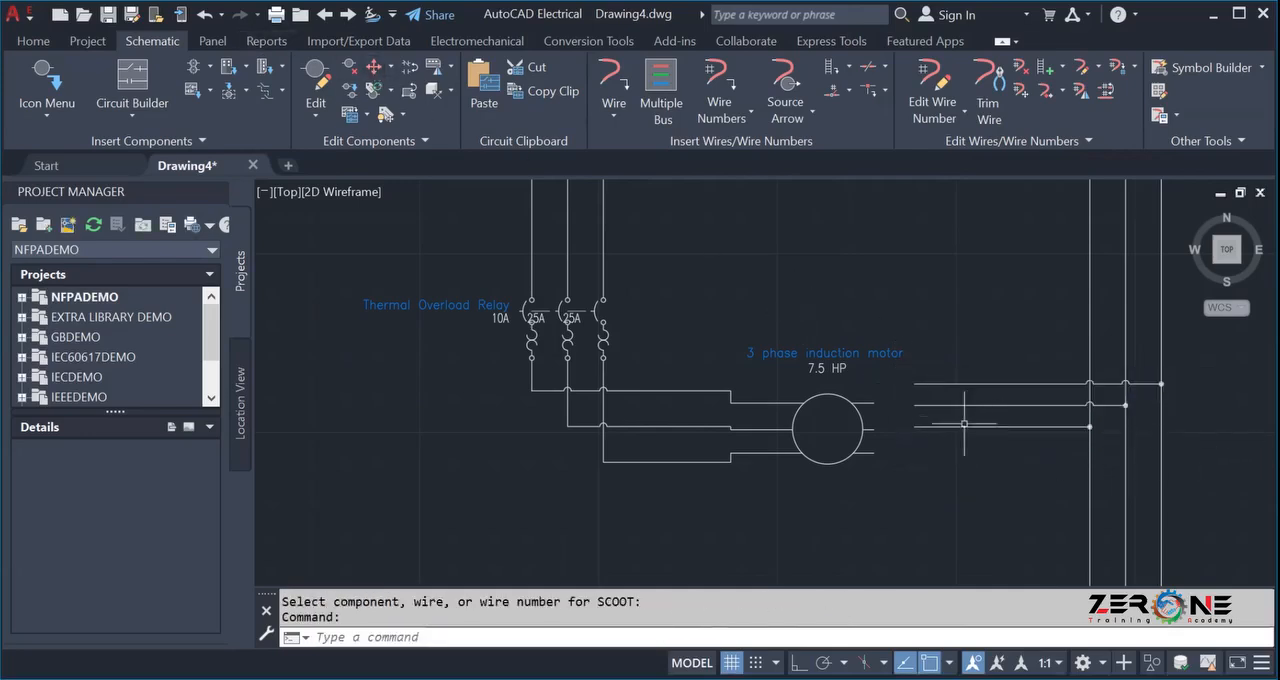
click(365, 66)
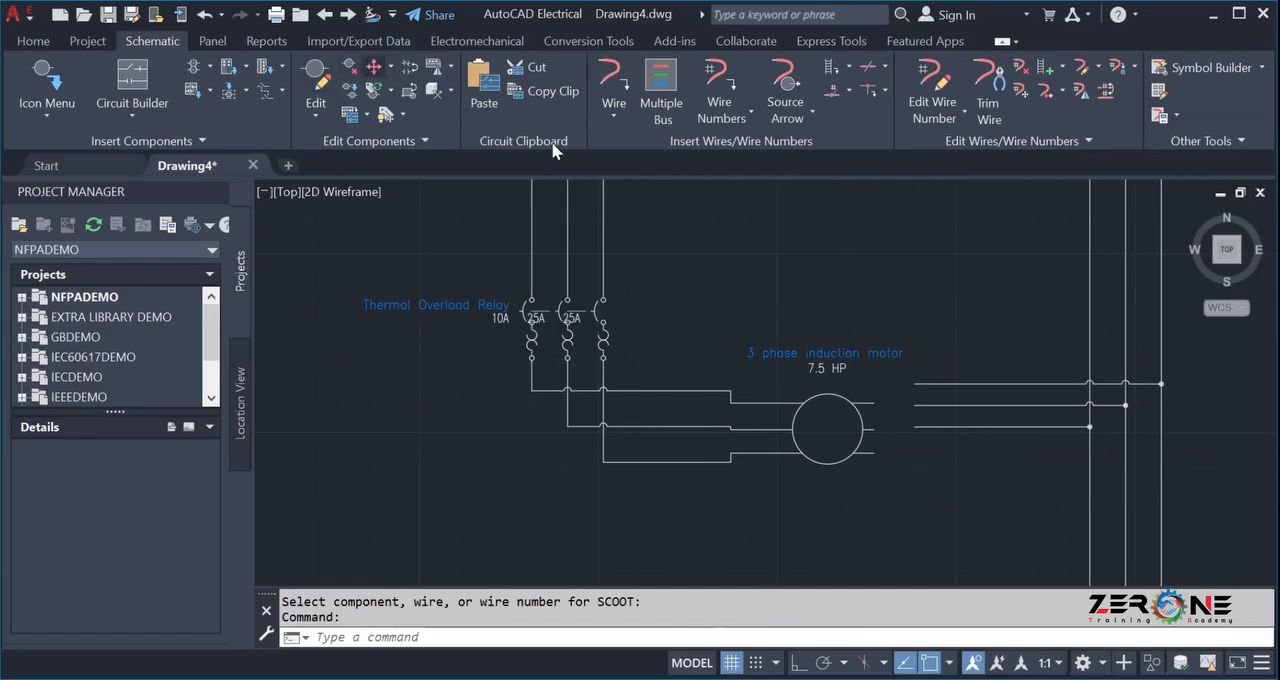
click(943, 384)
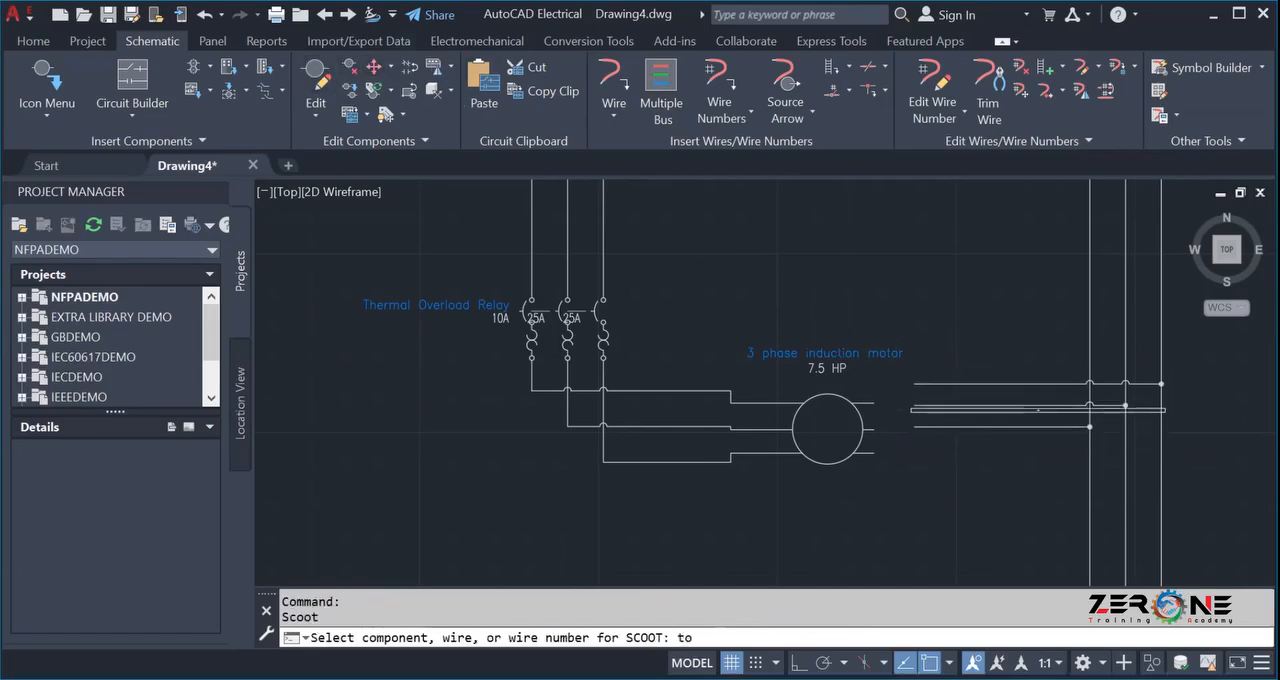
click(938, 405)
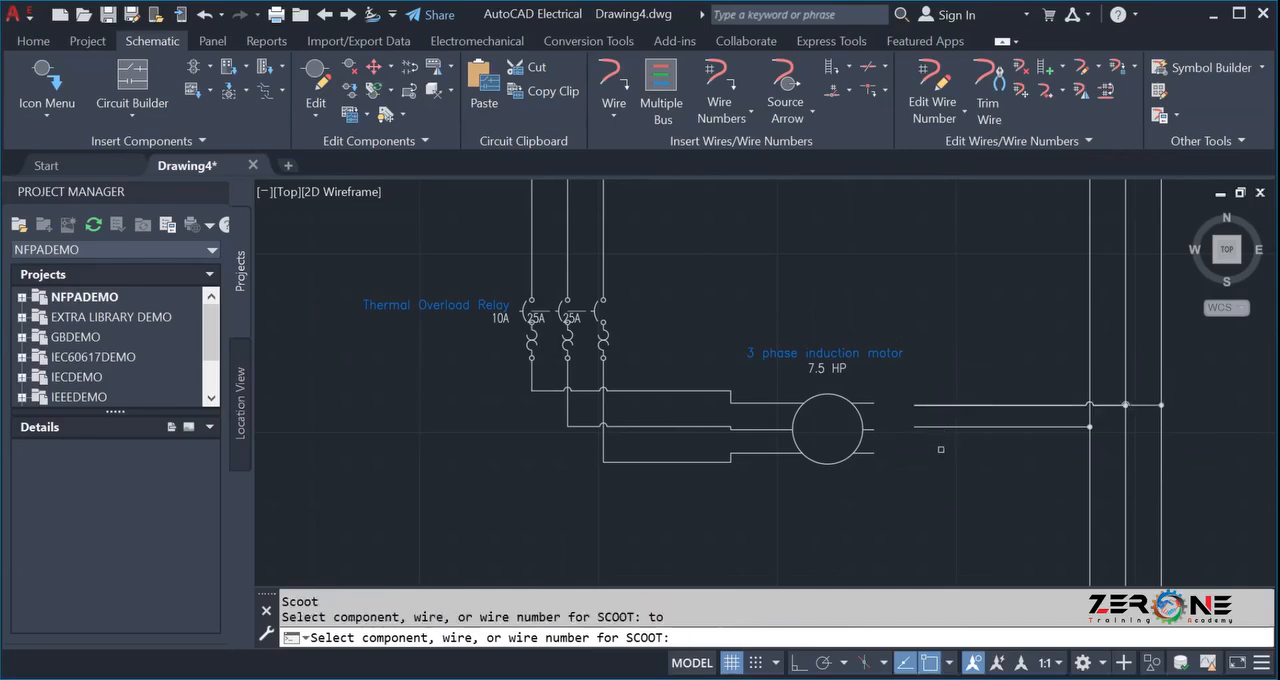
Undo the scoot of the upper horizontal bus wire.
key(ctrl+x)
key(ctrl+z)
key(ctrl+z)
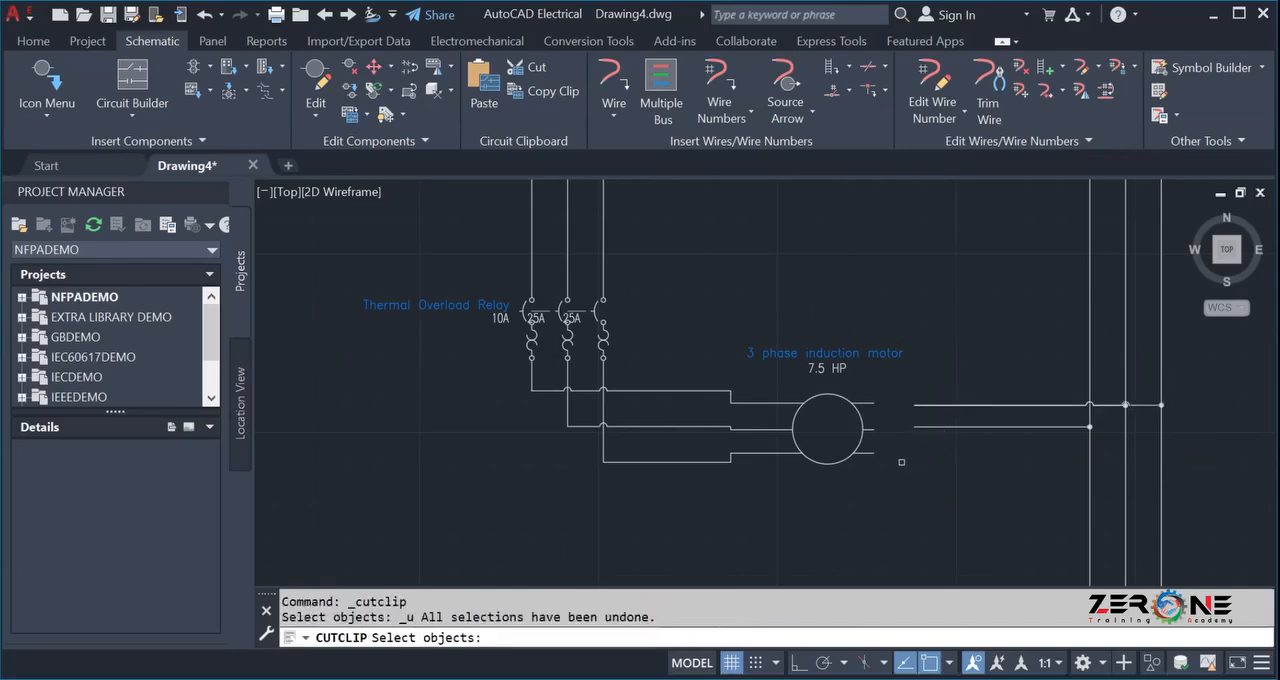
key(Escape)
key(ctrl+z)
key(ctrl+z)
key(ctrl+z)
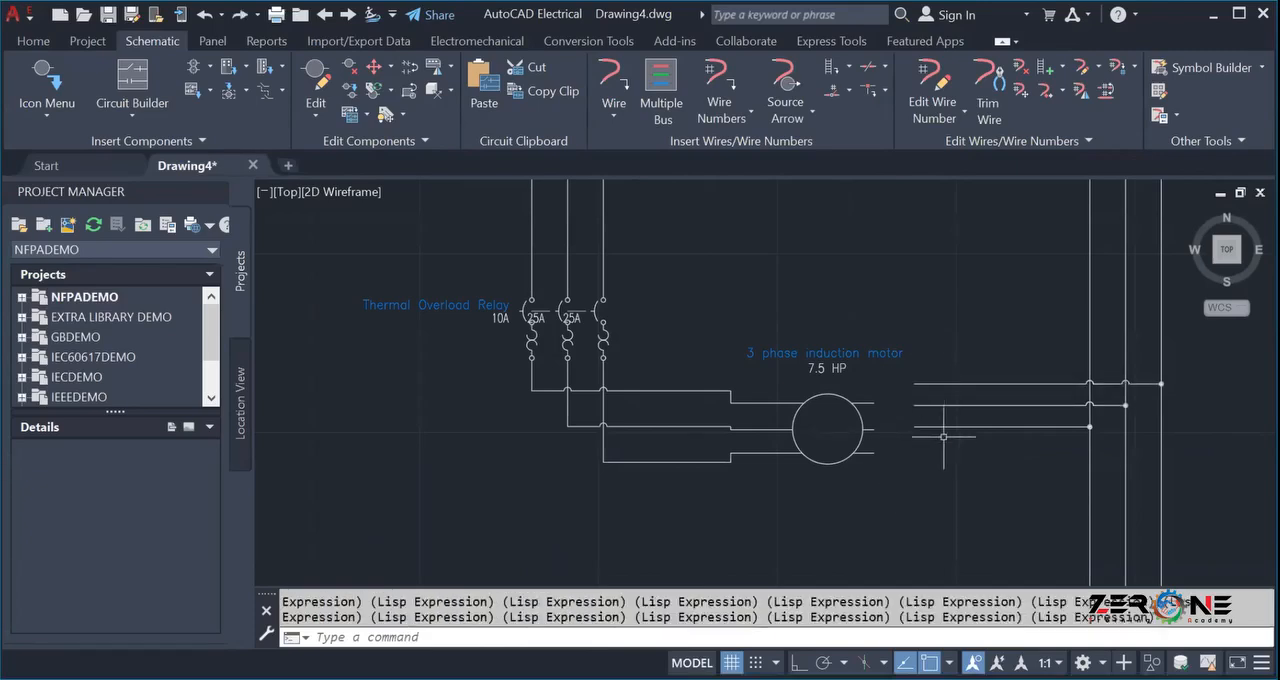
Scoot the lower, middle and upper horizontal bus wires down to the levels of the motor's three right terminals.
click(373, 69)
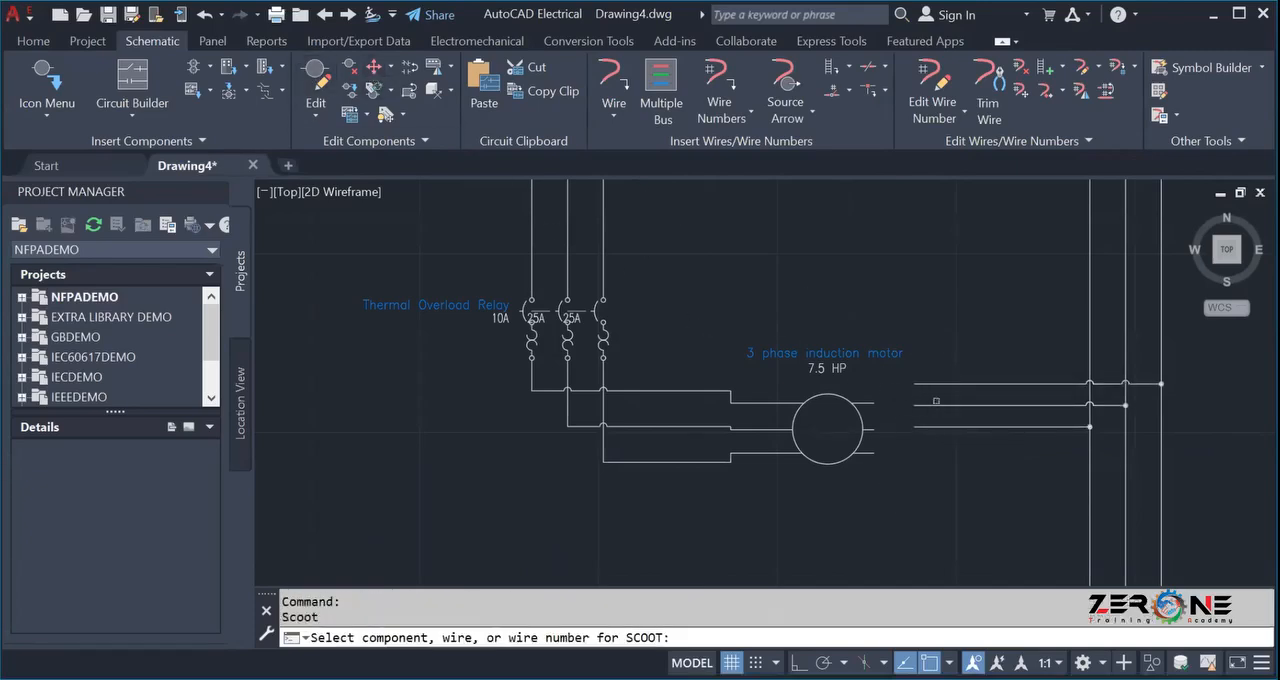
click(979, 426)
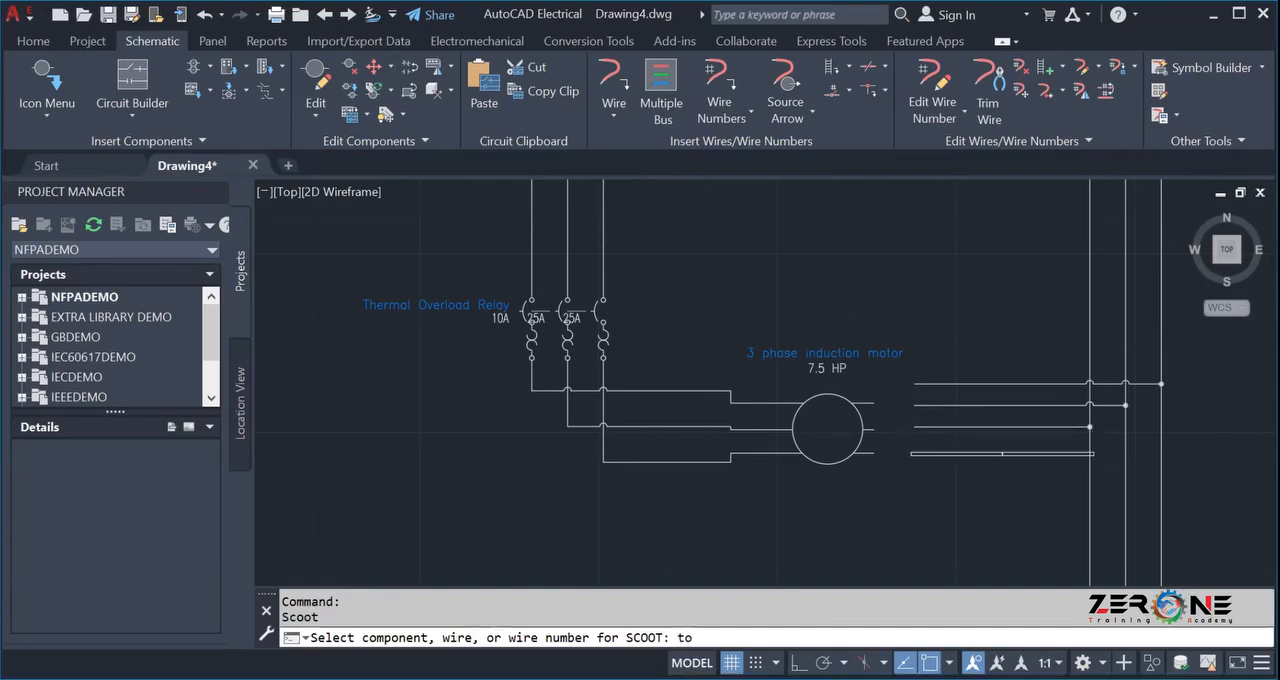
click(911, 452)
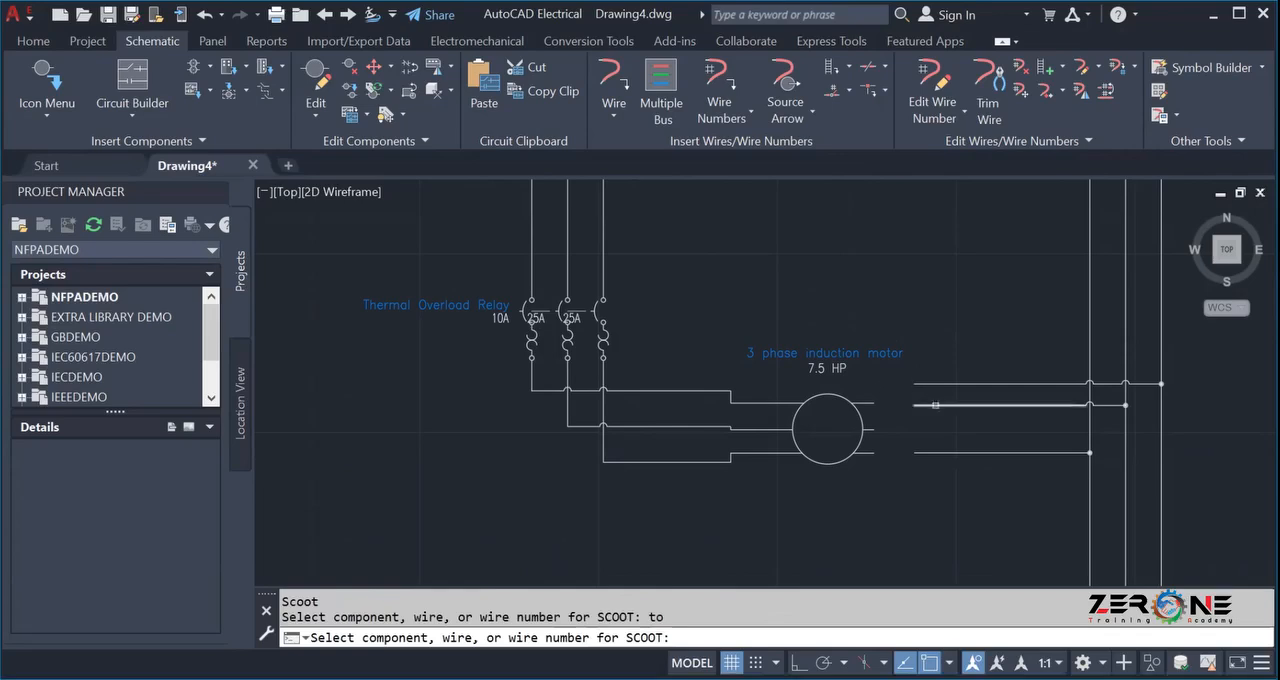
click(945, 405)
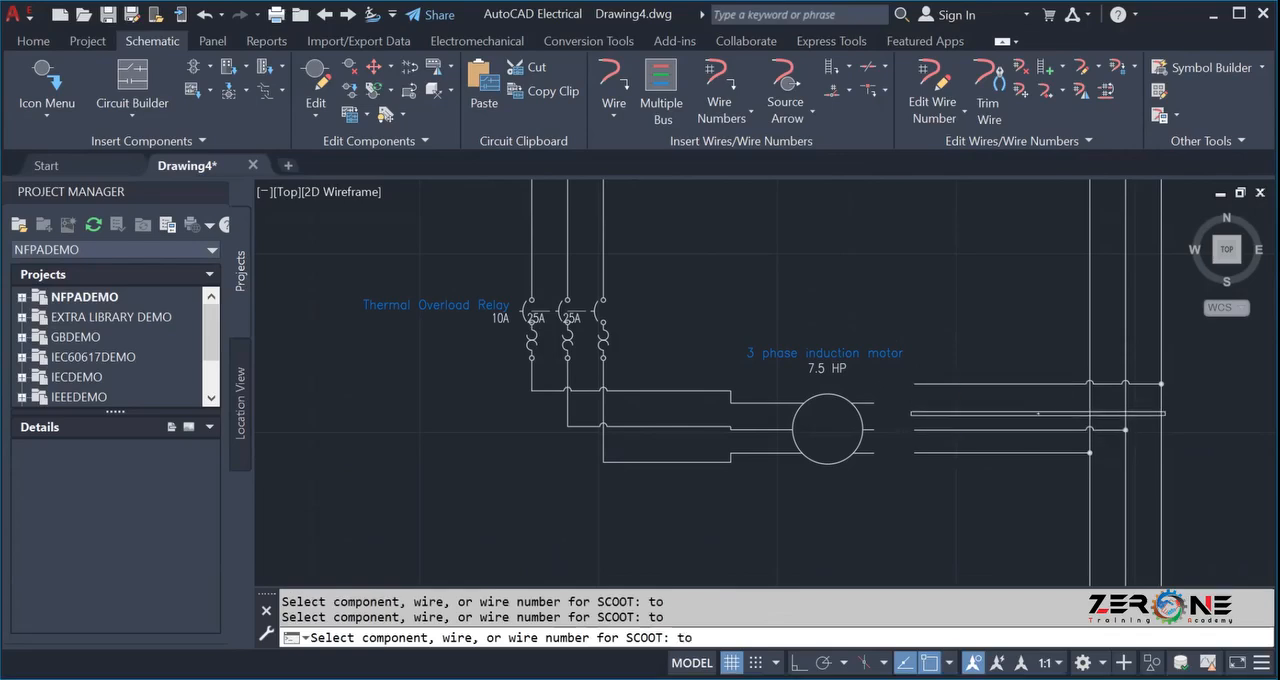
click(950, 405)
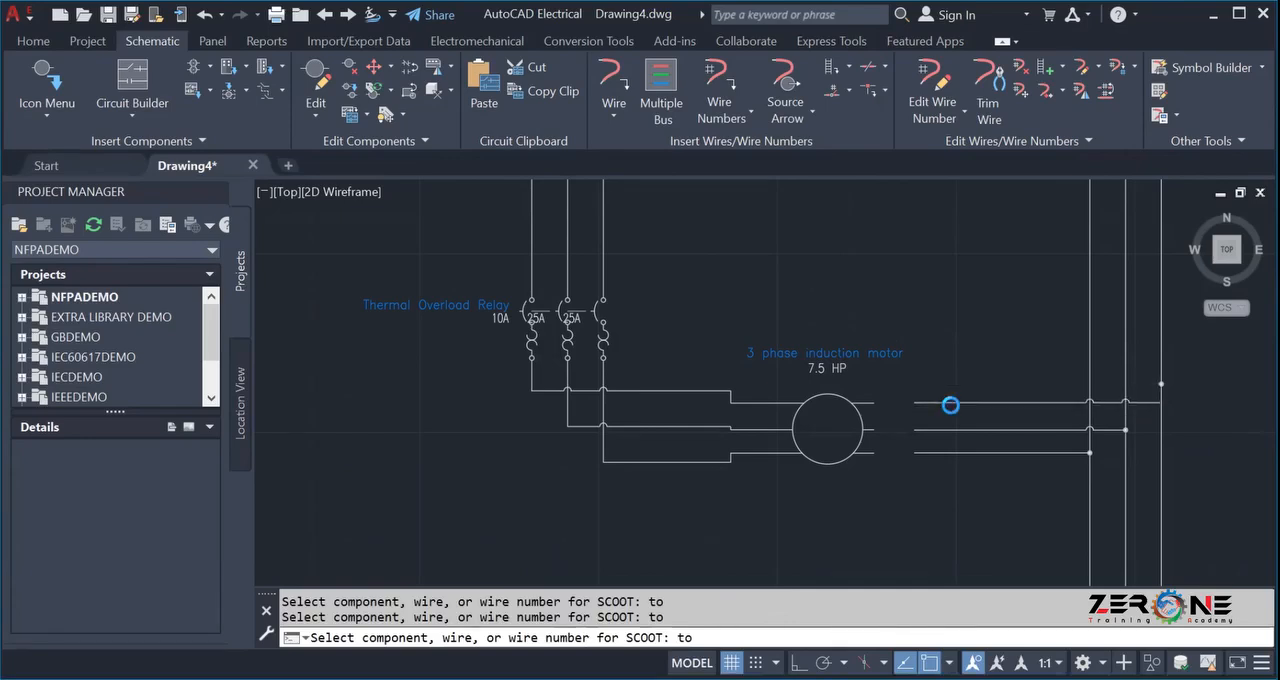
click(613, 80)
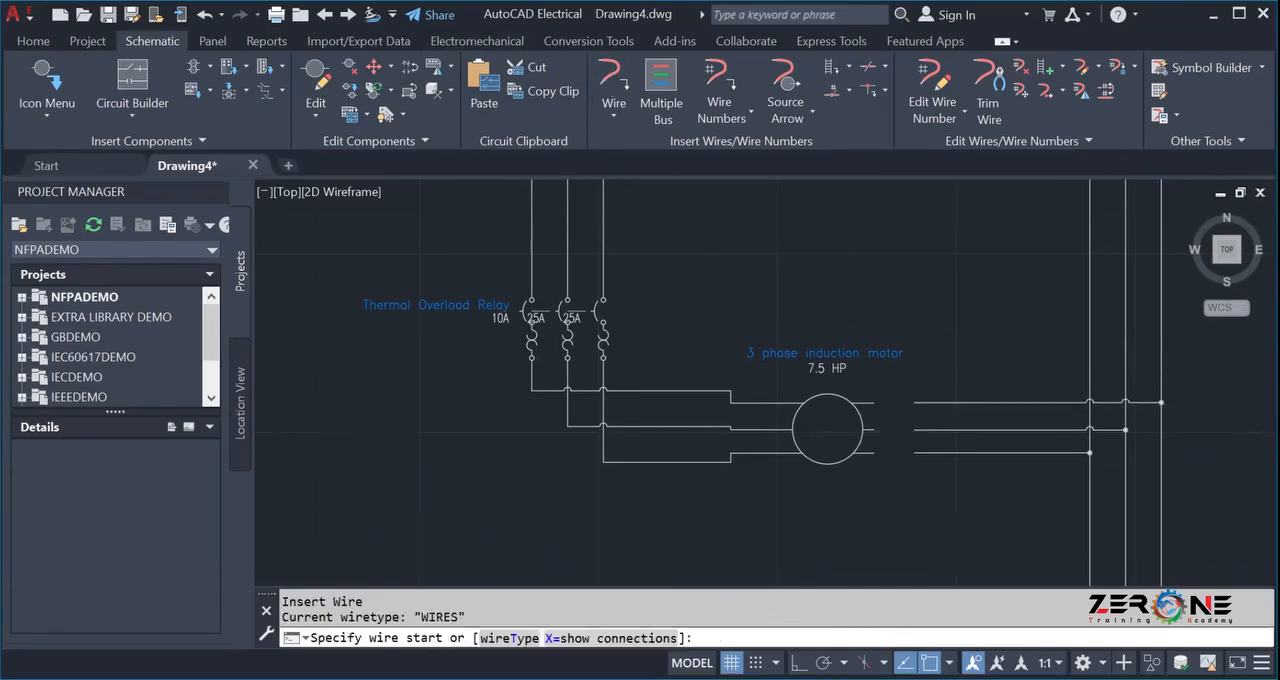
scroll(833, 398, up, 4)
click(830, 370)
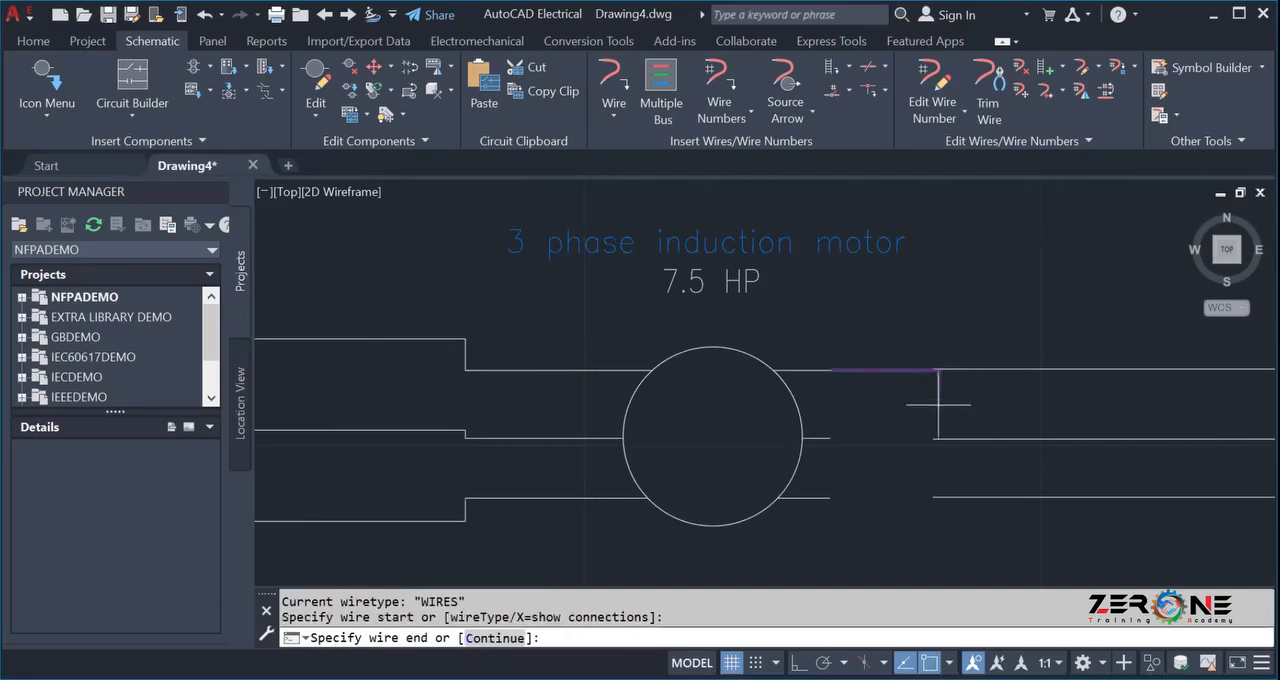
scroll(937, 368, up, 4)
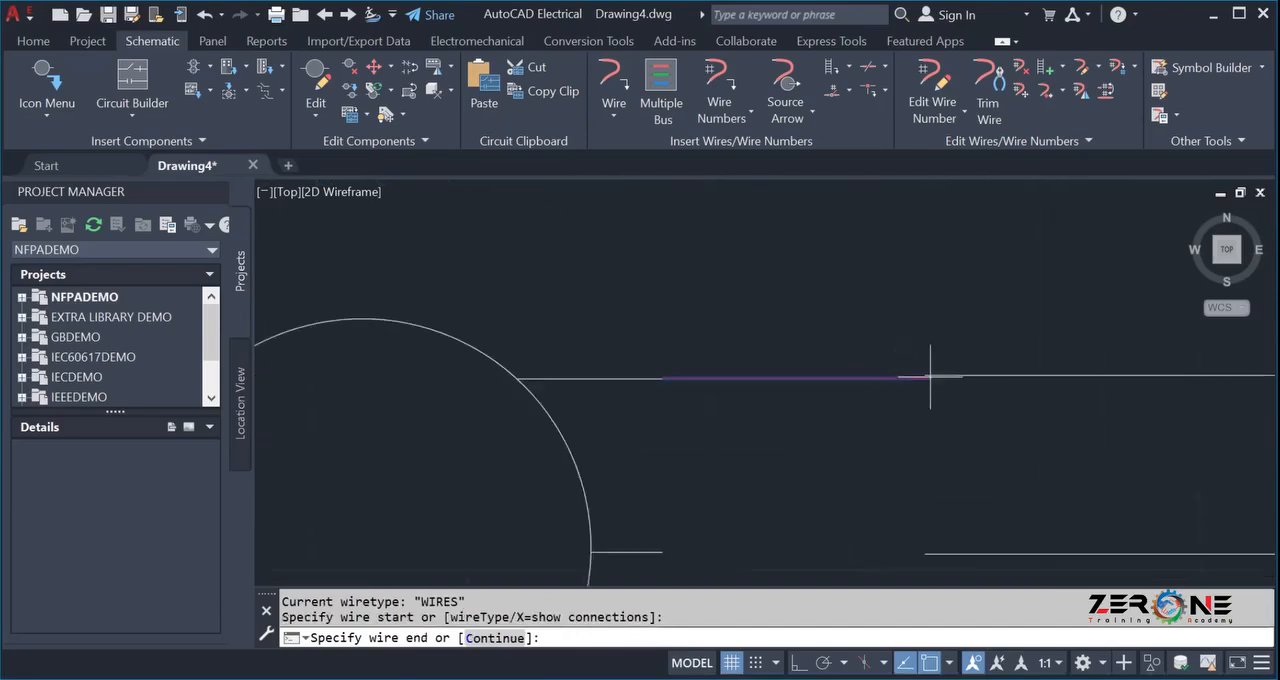
scroll(923, 377, up, 3)
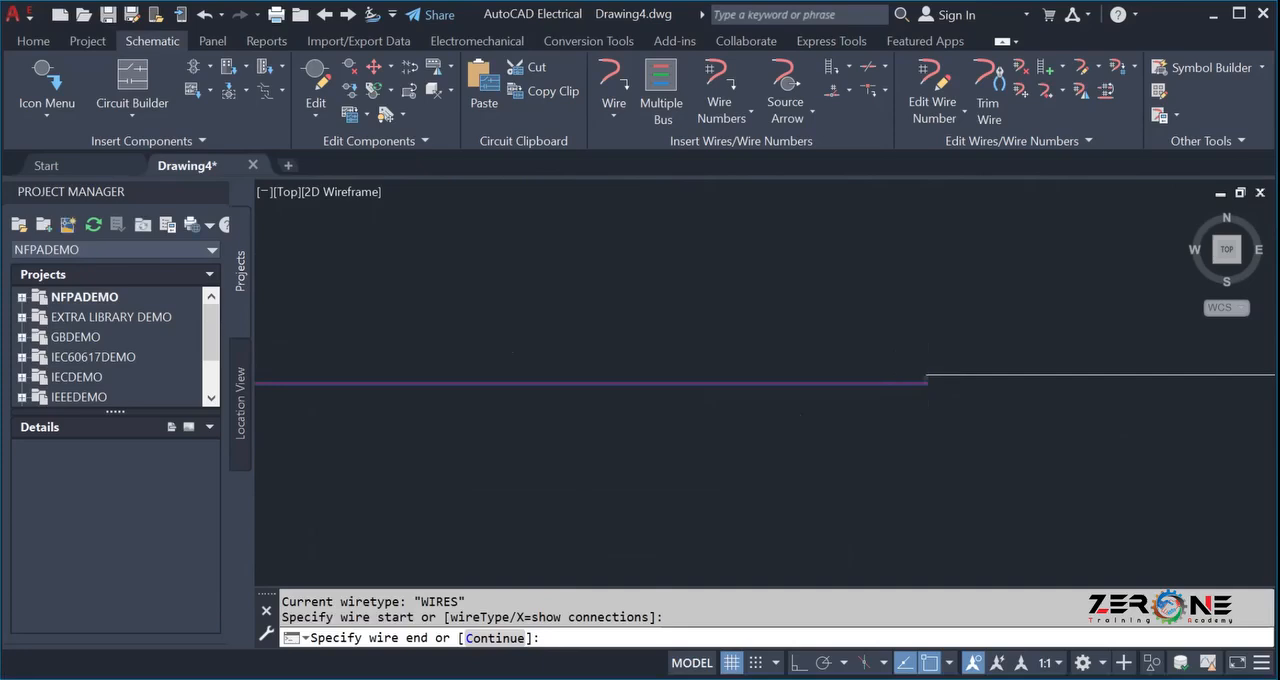
key(Escape)
scroll(914, 378, down, 3)
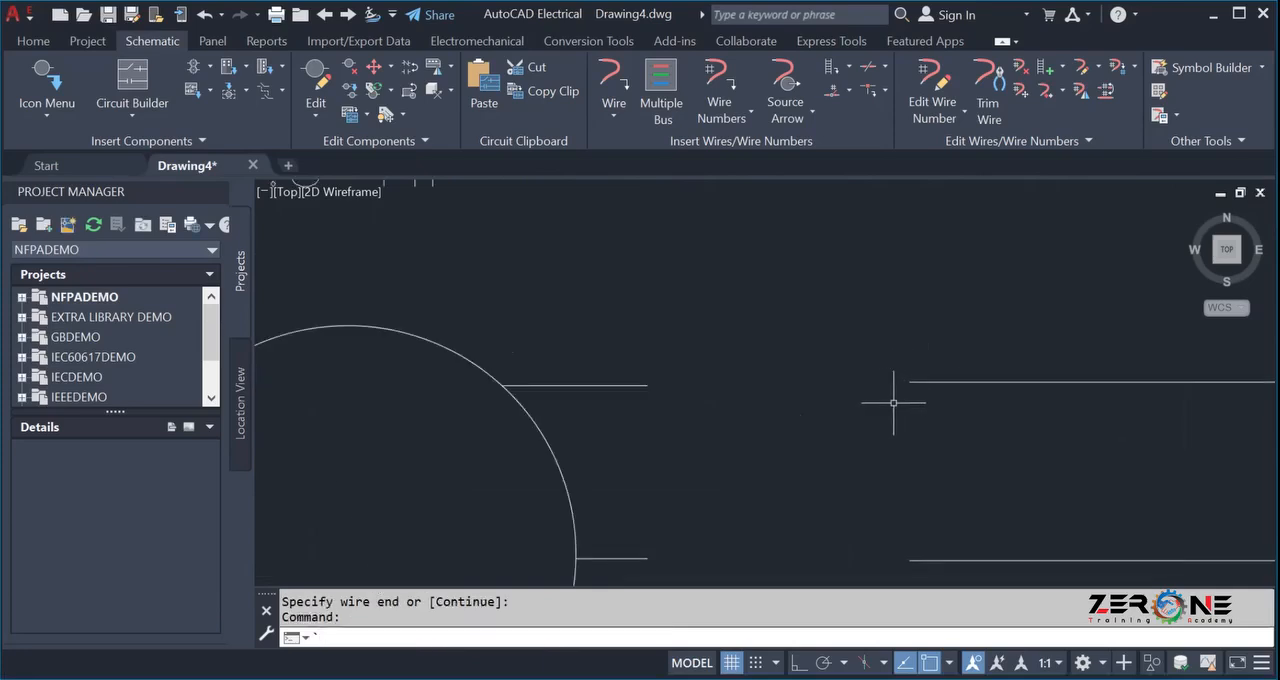
Insert a wire joining the upper horizontal bus wire's open end to the motor's upper right terminal.
click(613, 88)
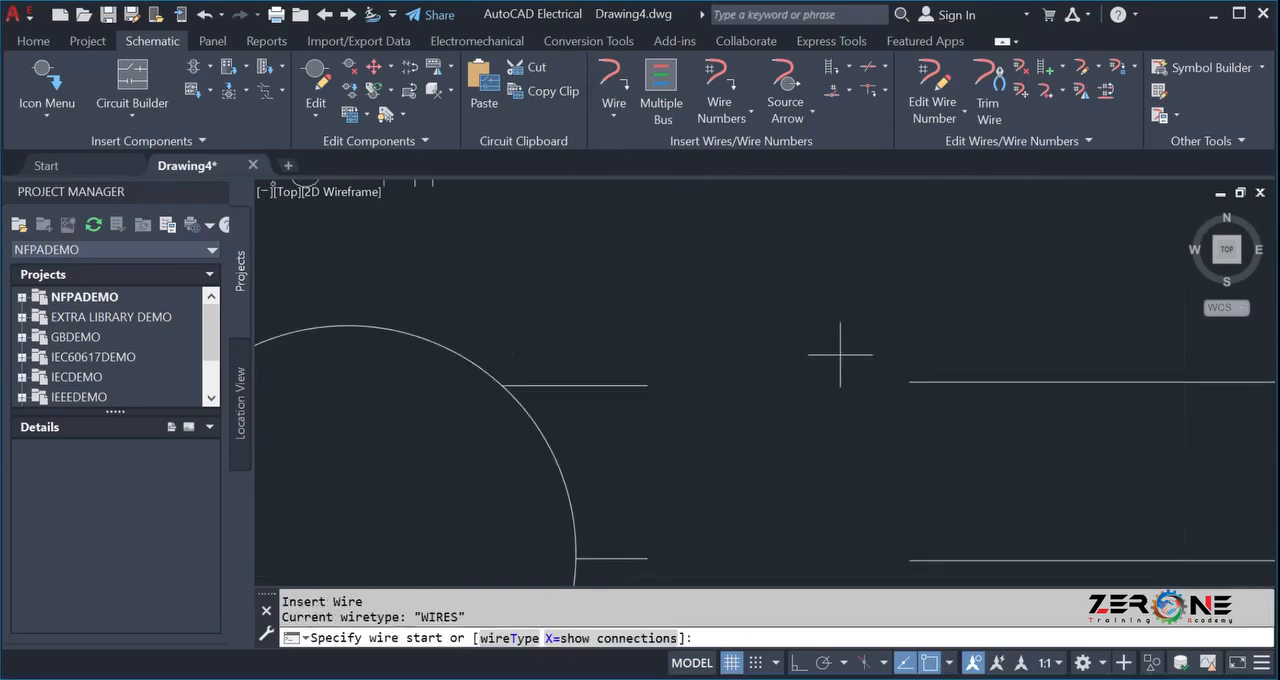
click(909, 381)
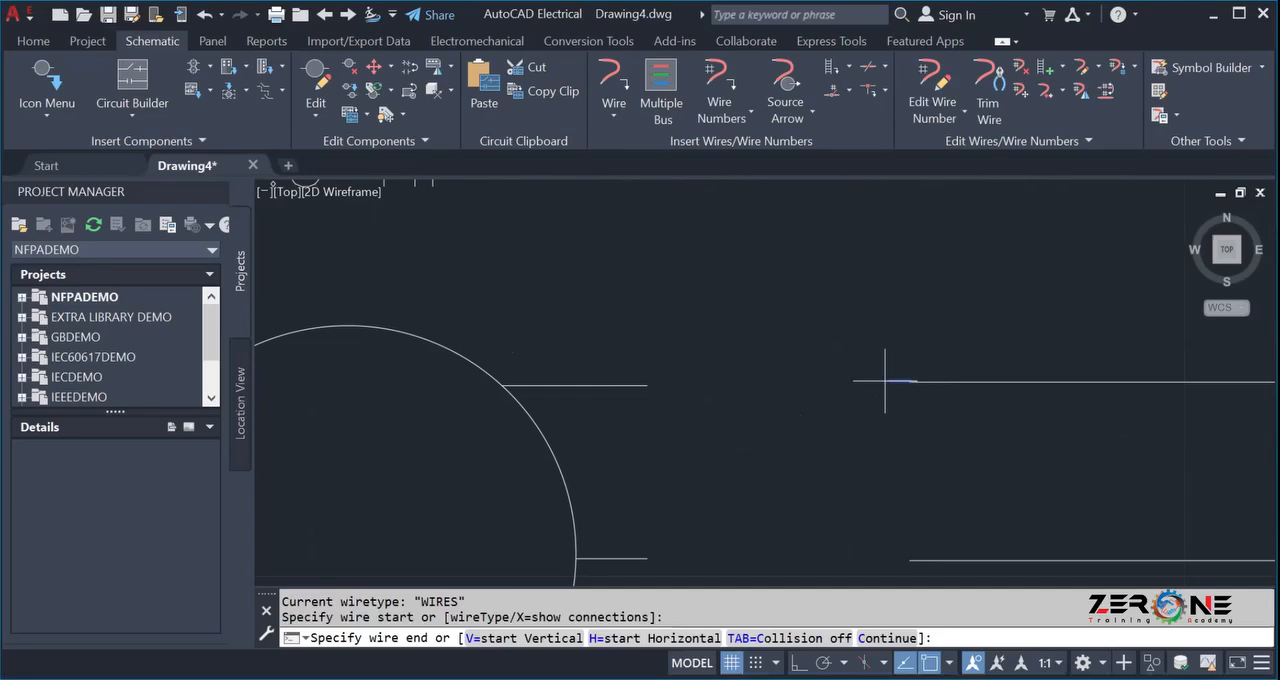
click(646, 385)
scroll(700, 449, down, 3)
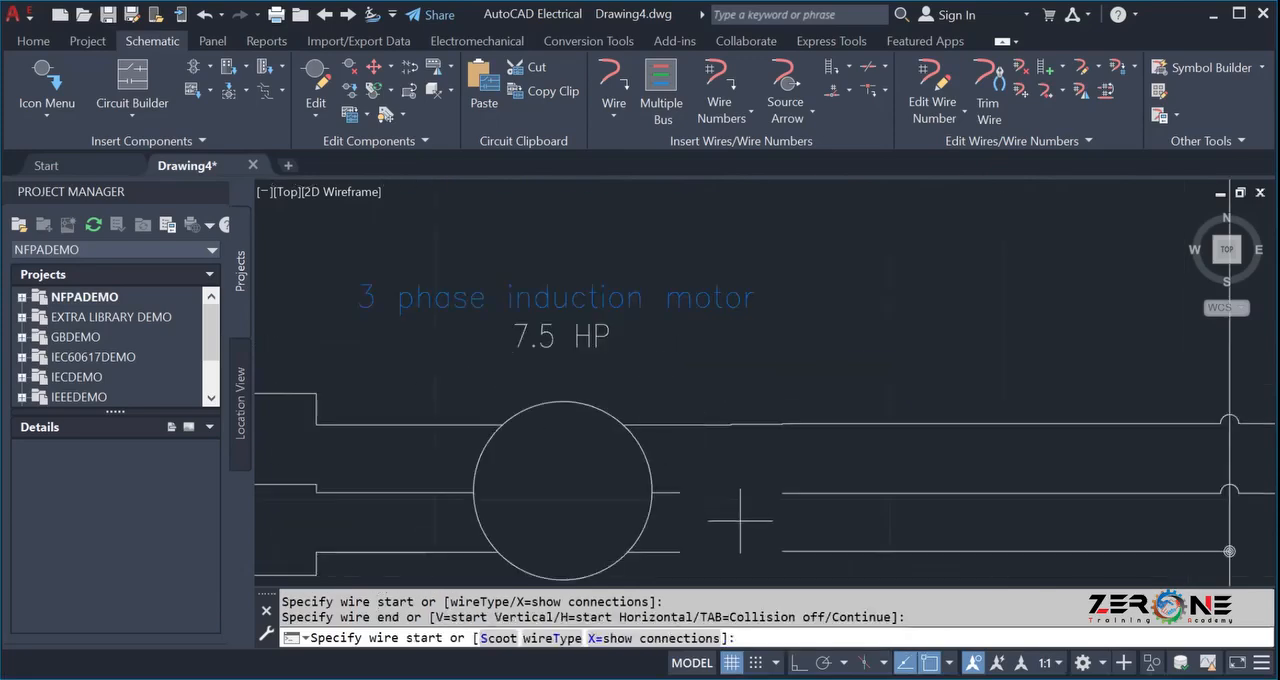
Insert a wire joining the middle horizontal bus wire's open end to the motor's middle right terminal.
click(604, 78)
scroll(800, 512, up, 5)
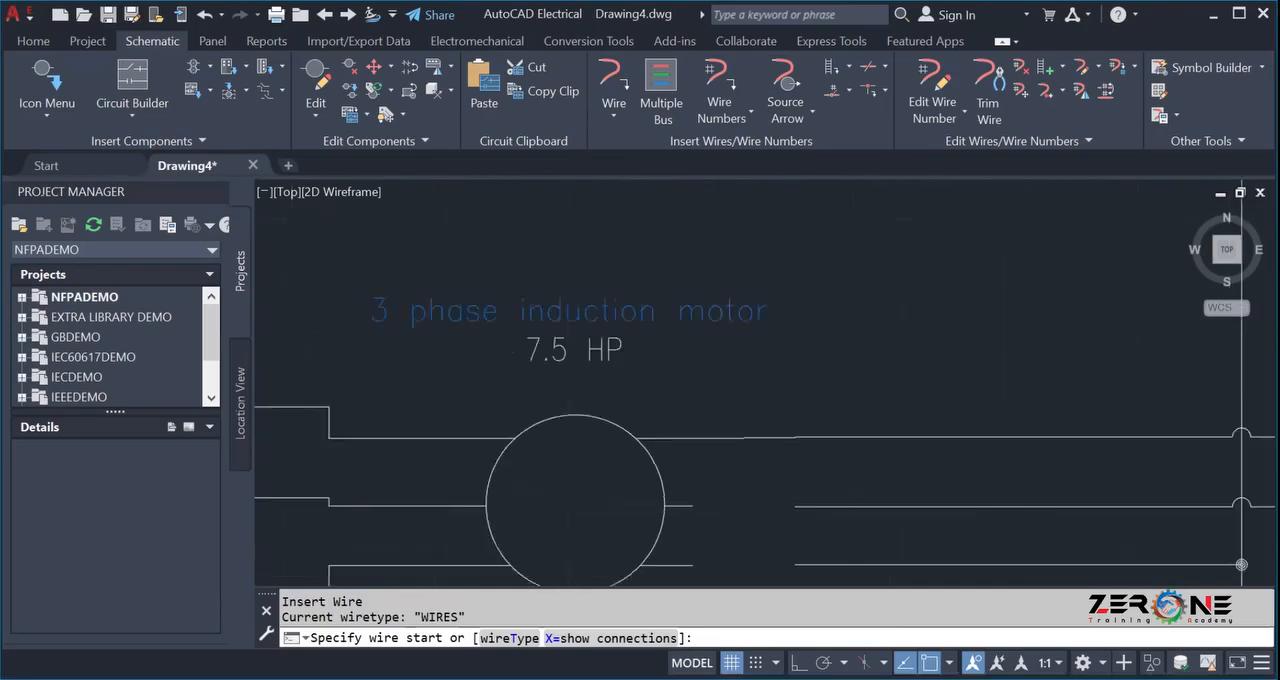
scroll(810, 517, up, 2)
click(810, 517)
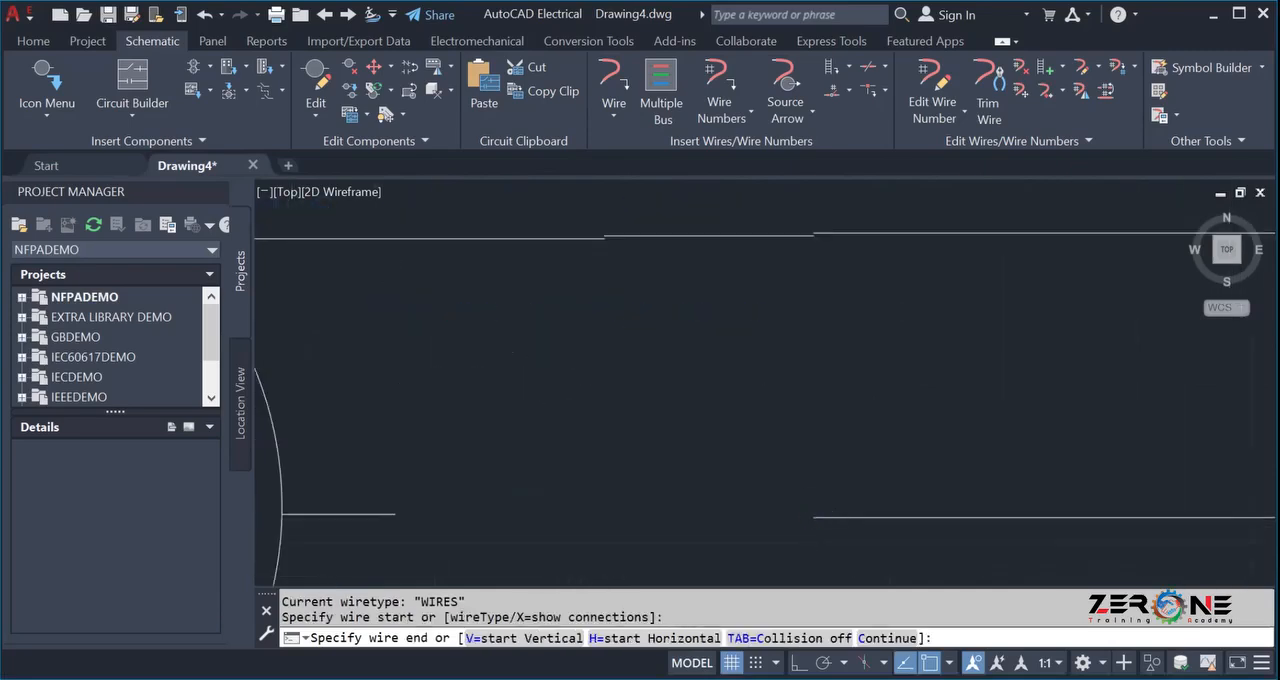
click(395, 514)
scroll(411, 509, down, 4)
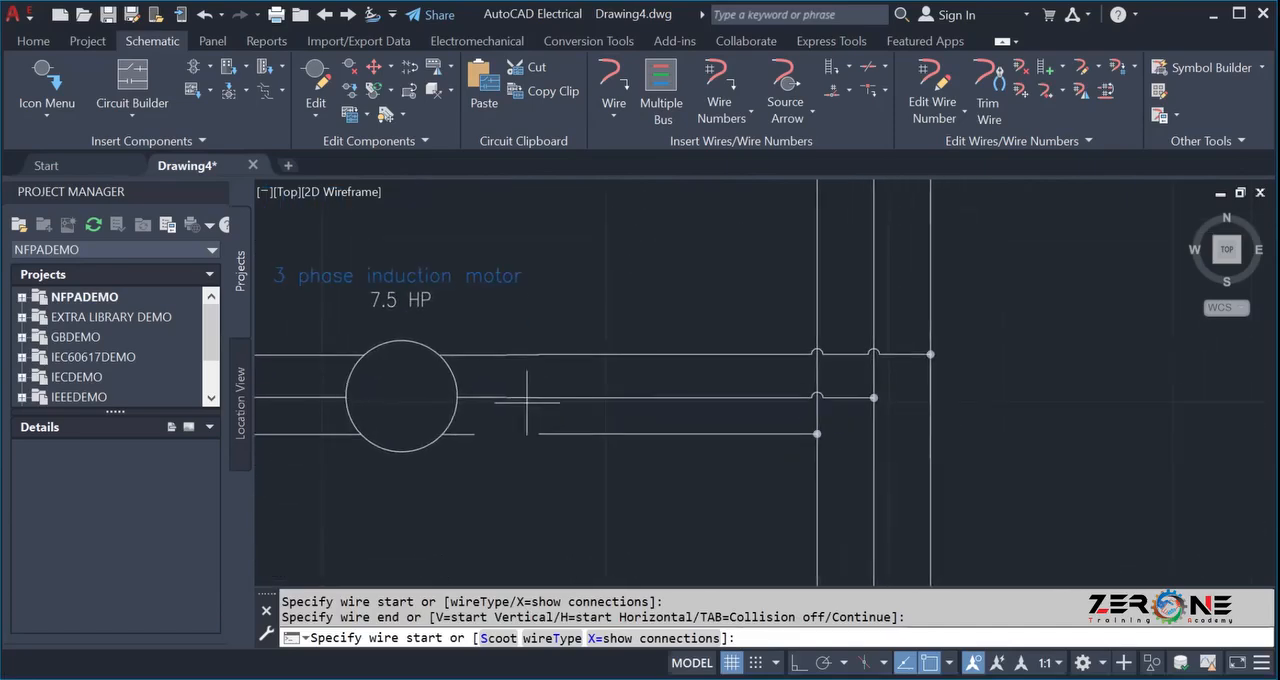
Insert a wire joining the lower horizontal bus wire's open end to the motor's lower right terminal, and end the wire command.
click(613, 75)
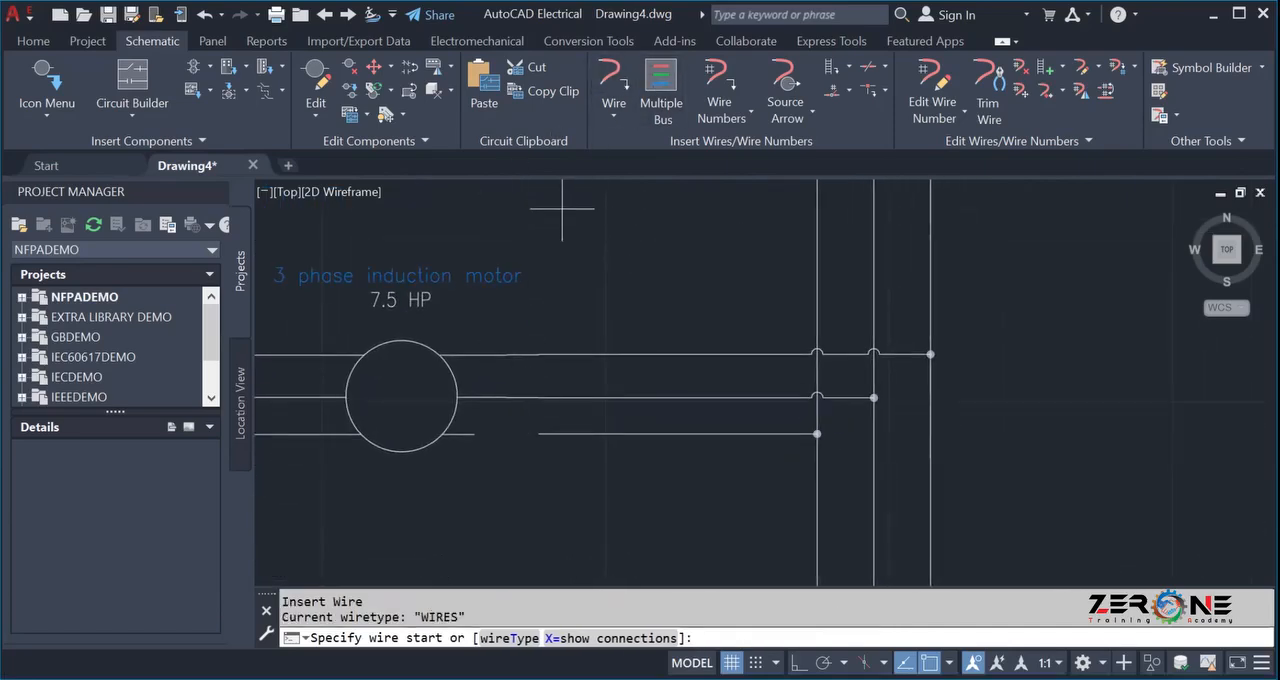
scroll(548, 372, up, 4)
click(556, 429)
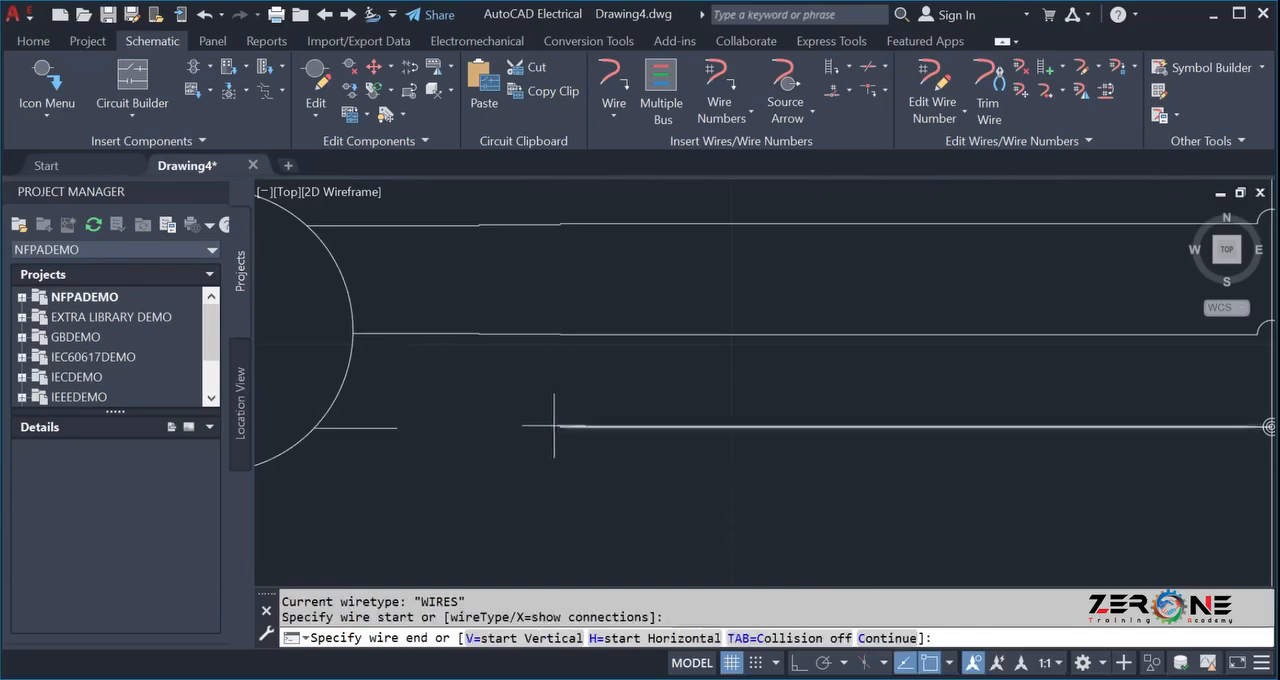
click(395, 428)
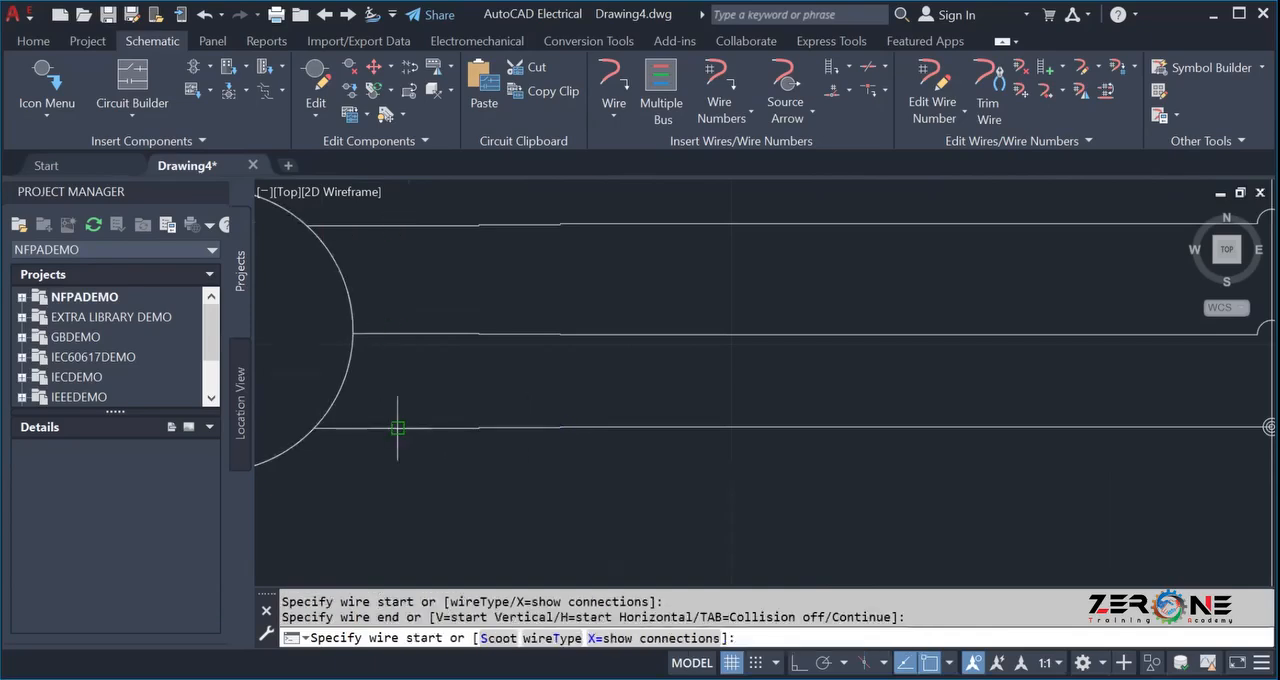
scroll(400, 430, down, 4)
scroll(540, 424, down, 4)
middle_drag(476, 364, 496, 387)
scroll(499, 378, up, 4)
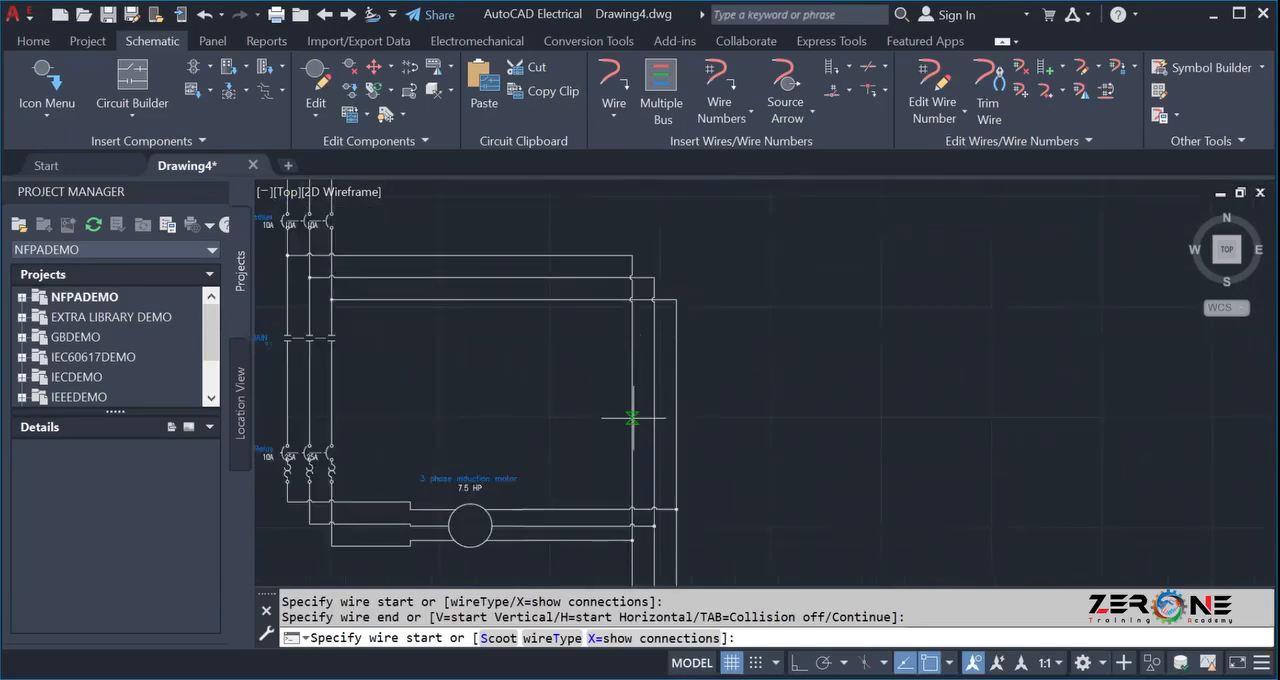
scroll(634, 417, down, 4)
scroll(588, 422, up, 2)
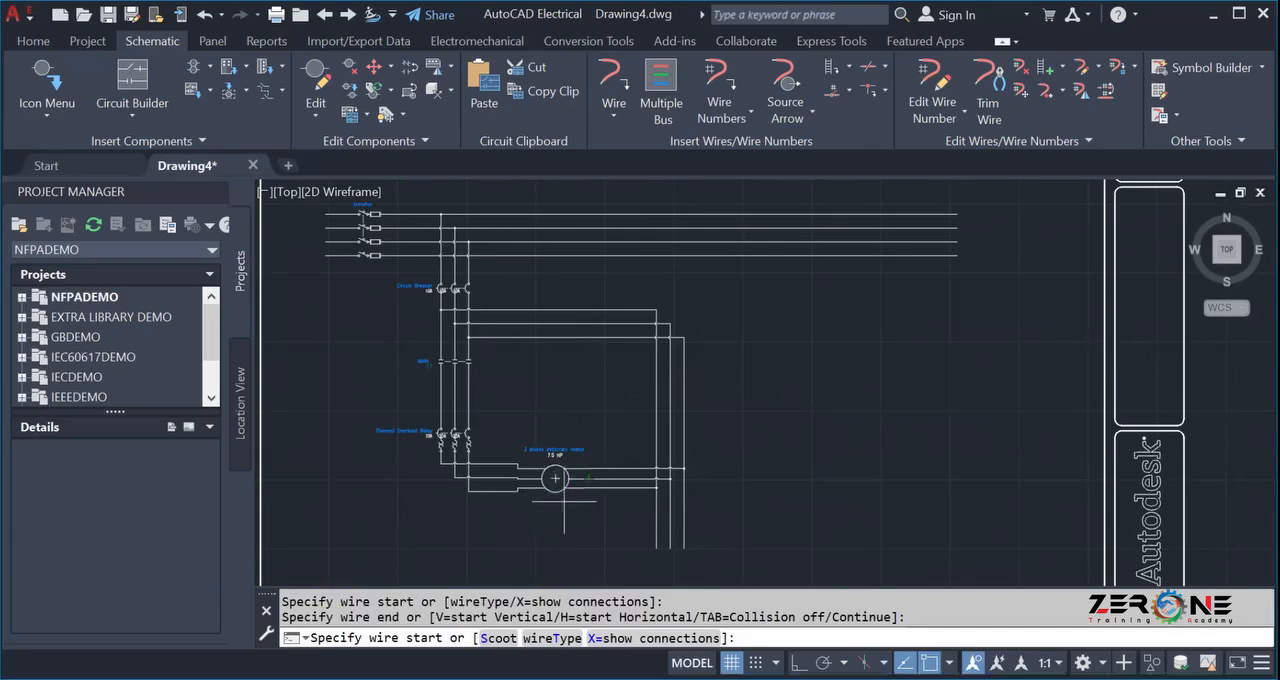
key(Escape)
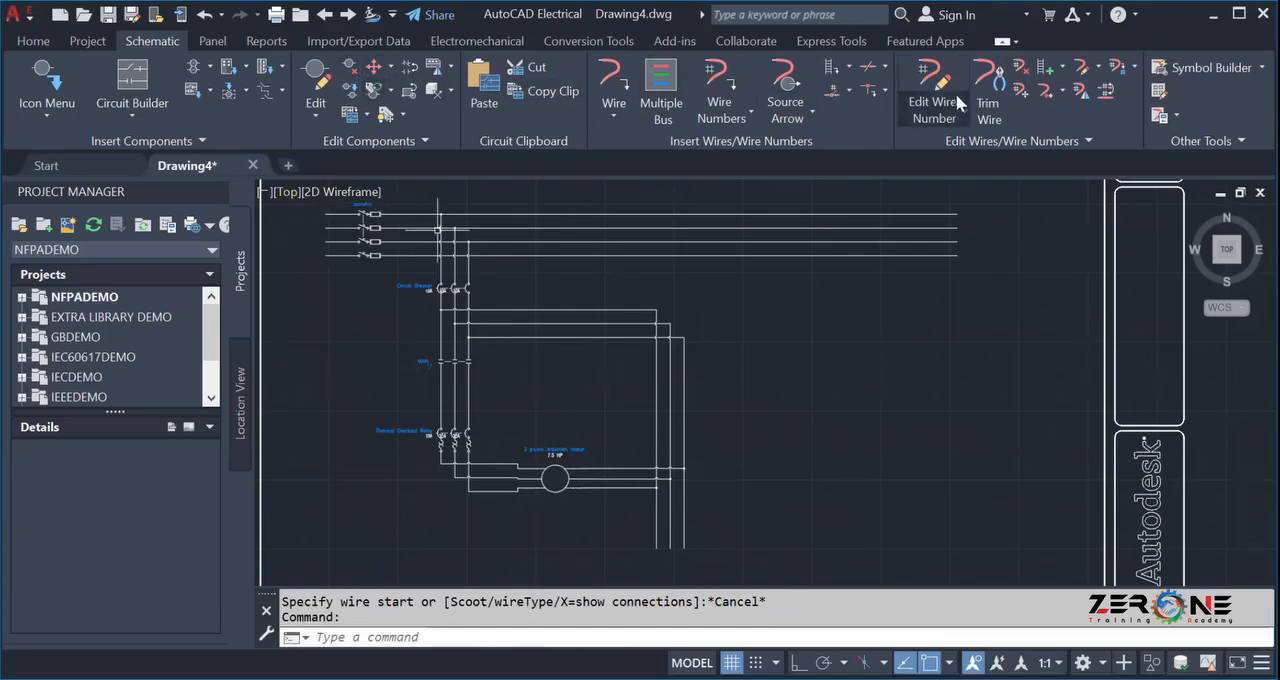
Trim the leftover ends of the three vertical wires right of the motor, below their junctions with the horizontal wires.
click(988, 95)
scroll(652, 518, up, 6)
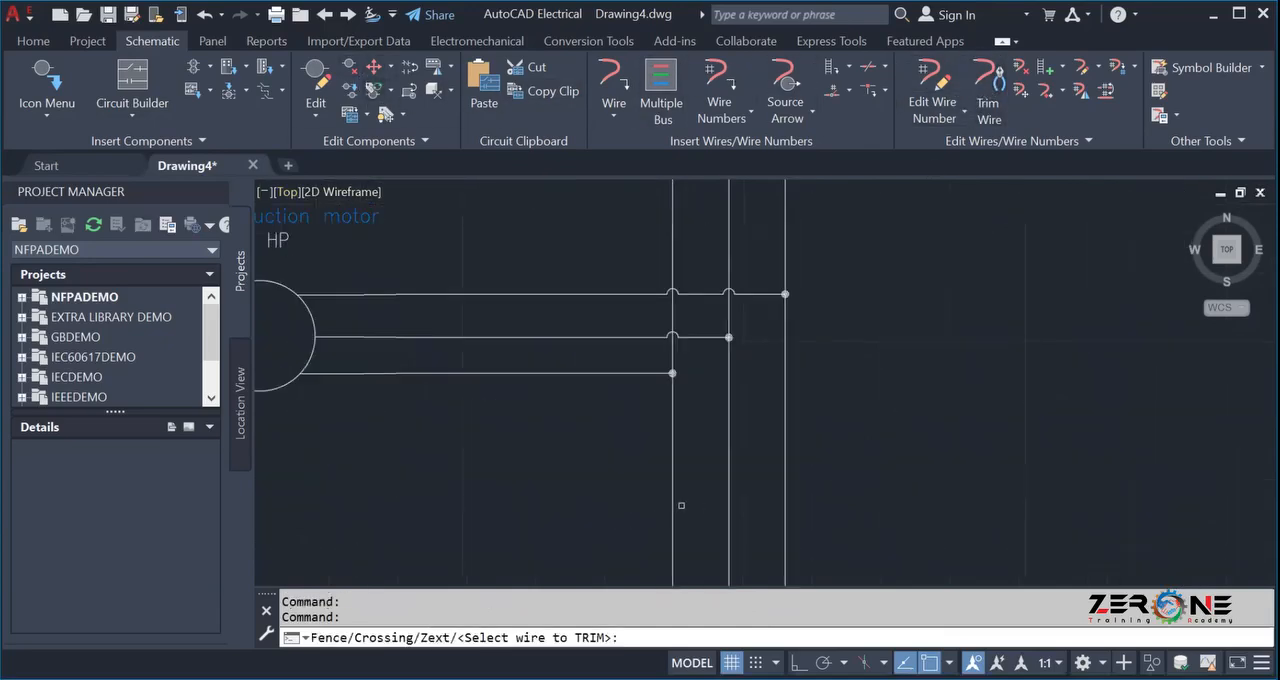
click(673, 505)
click(729, 485)
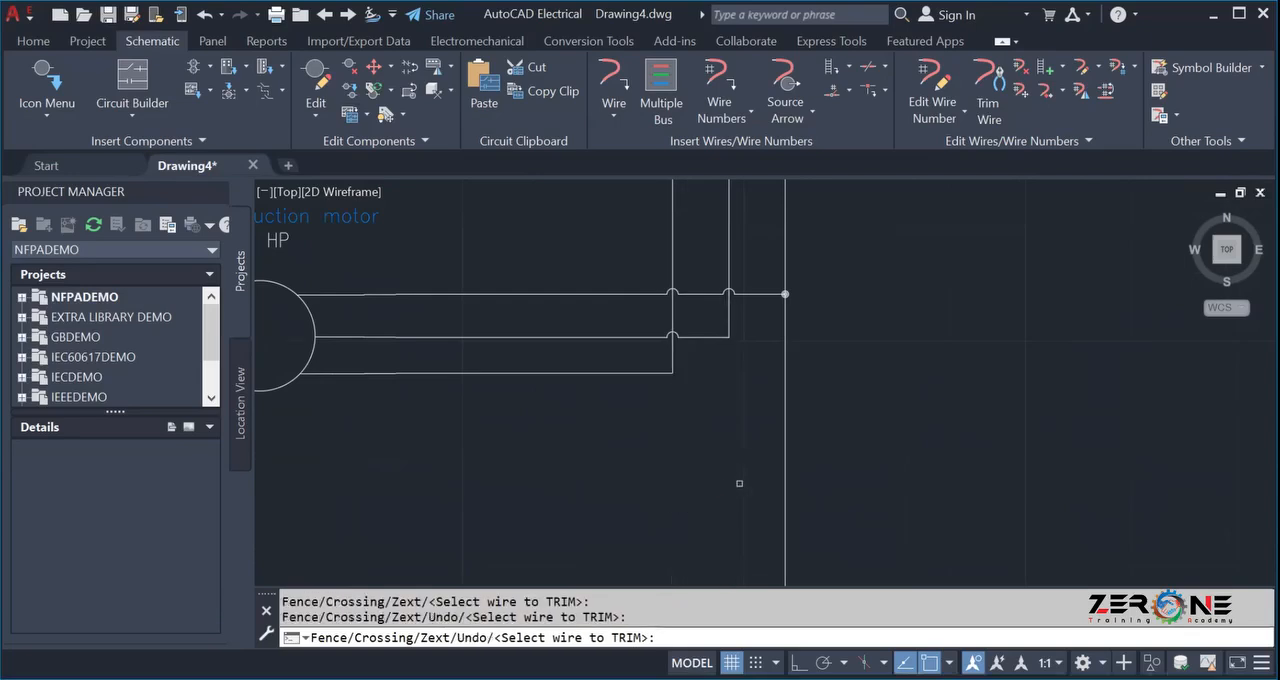
click(783, 465)
scroll(760, 460, down, 5)
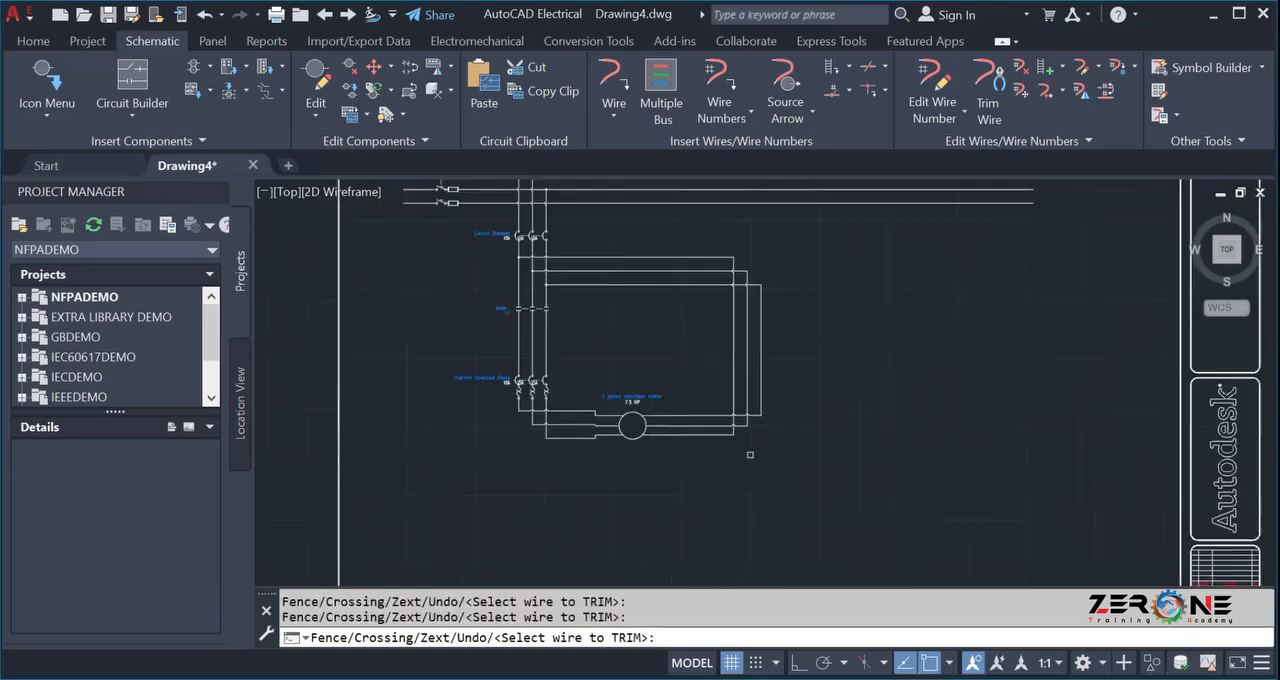
key(Escape)
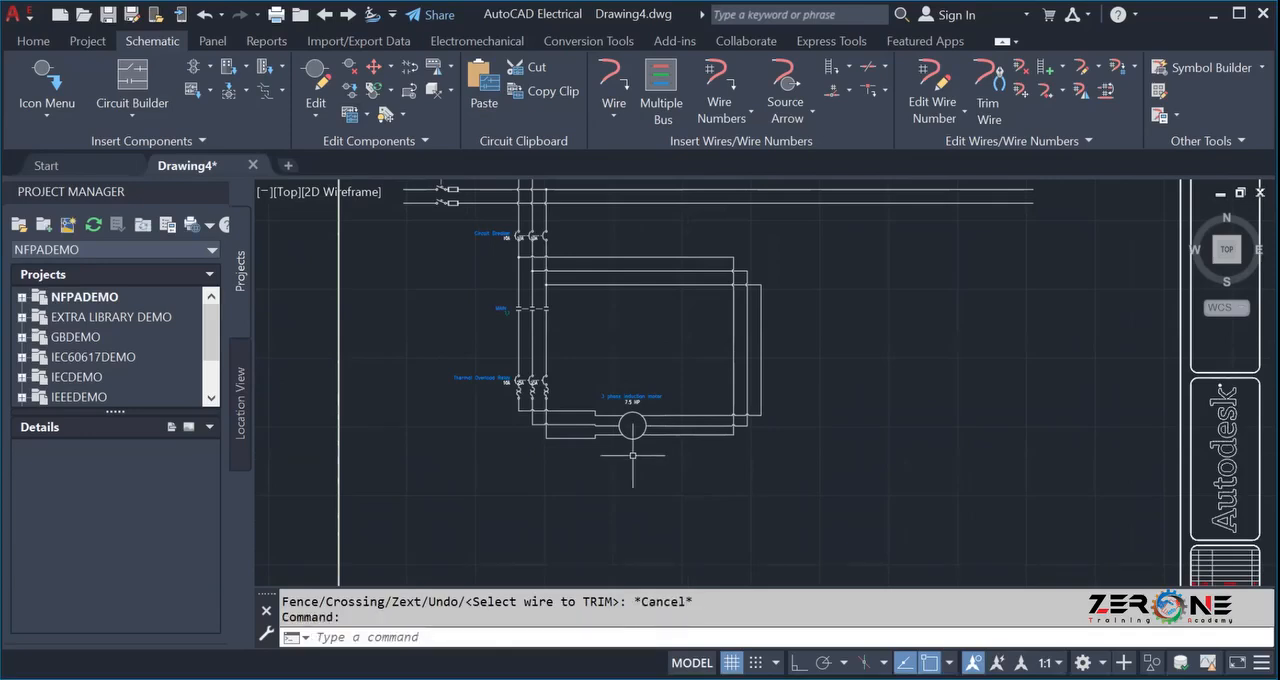